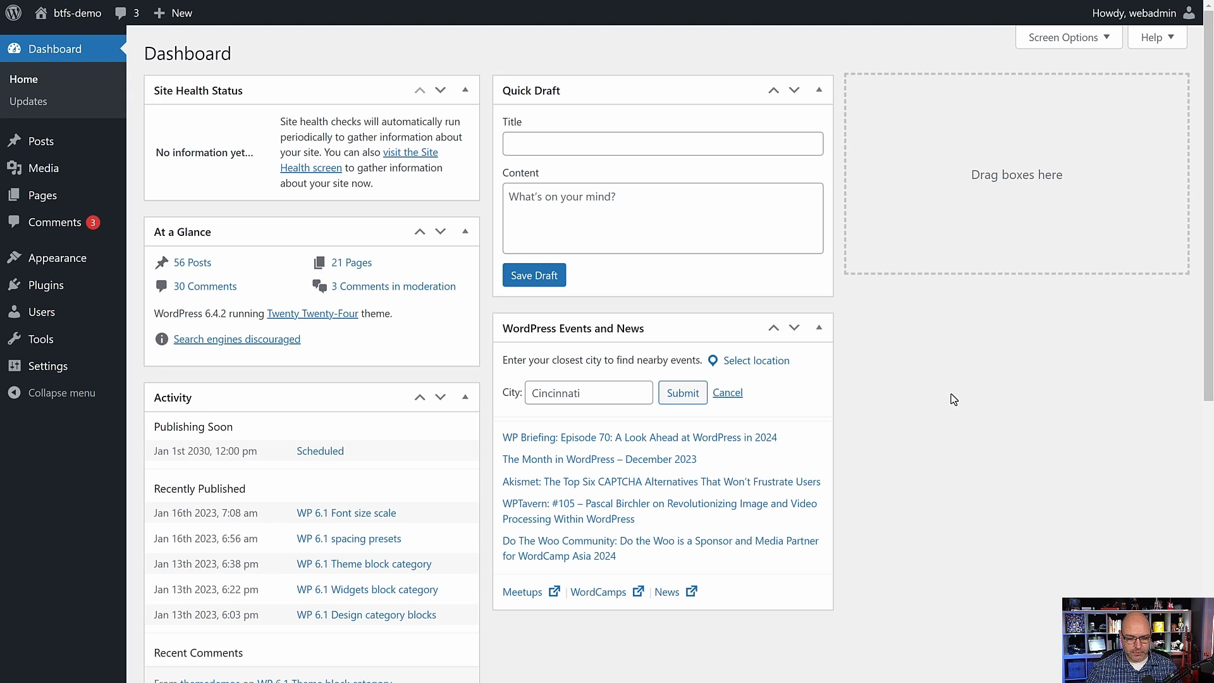
- Open the site's installed themes page in the WordPress admin
mouse_move(60, 262)
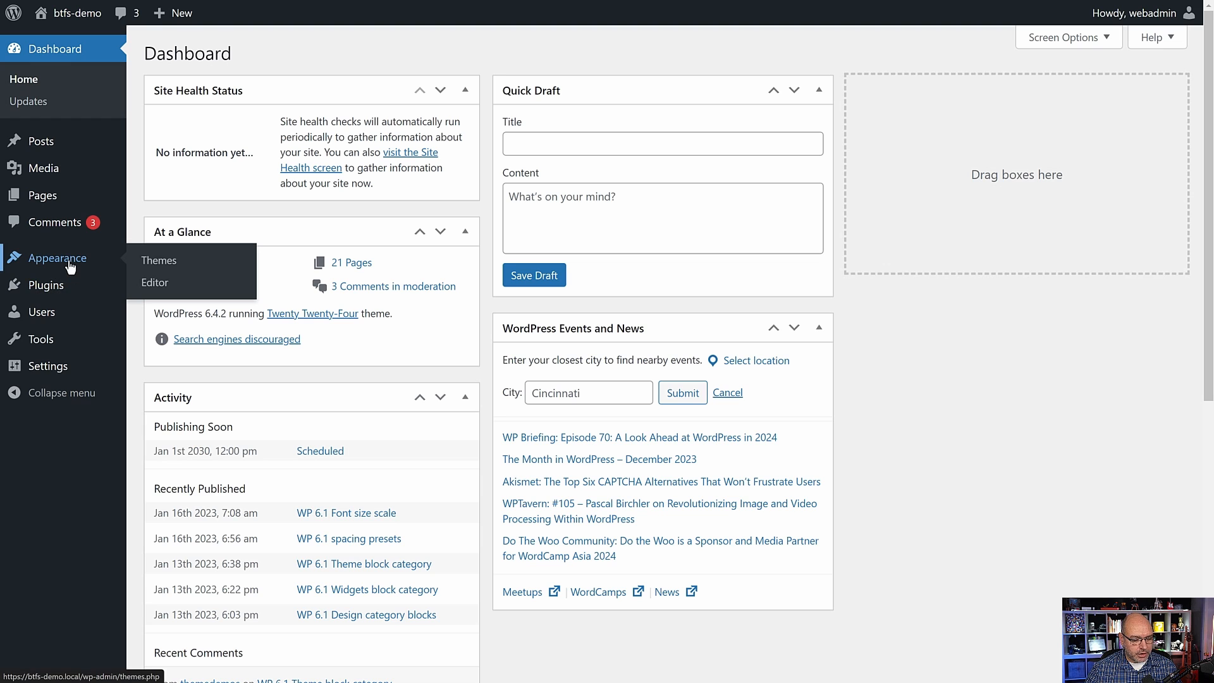
left_click(173, 266)
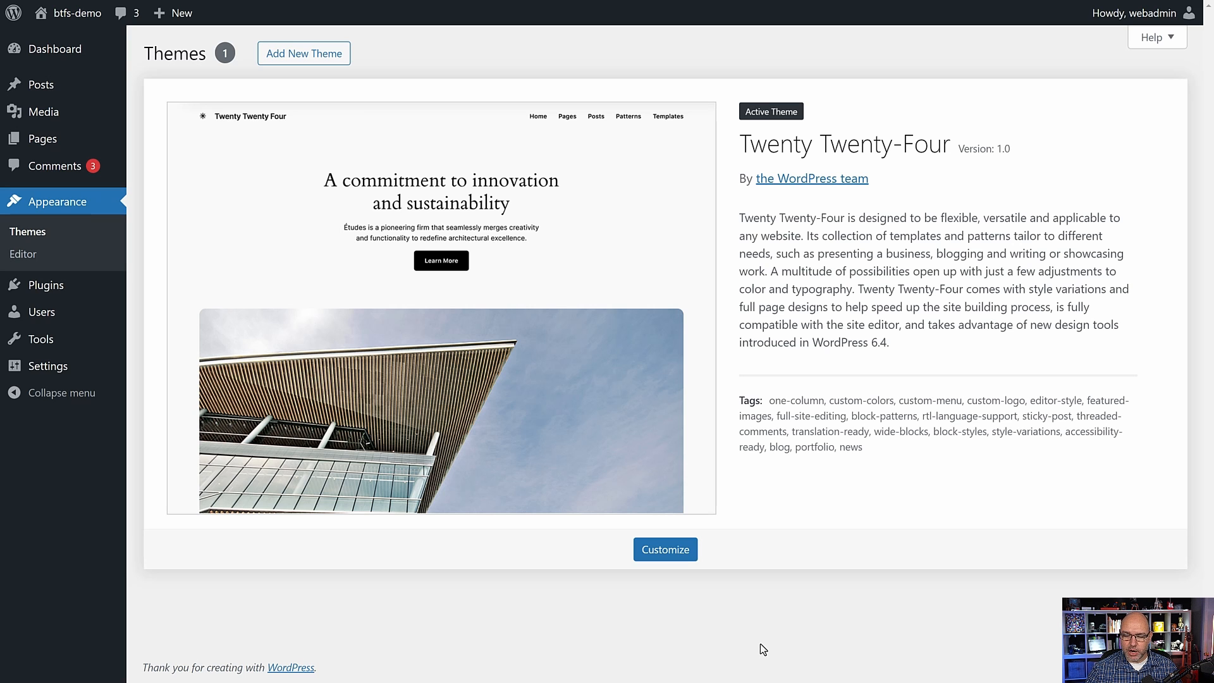
- Switch to Visual Studio Code and create a folder named btfs-demo in the themes directory
key("alt+Tab")
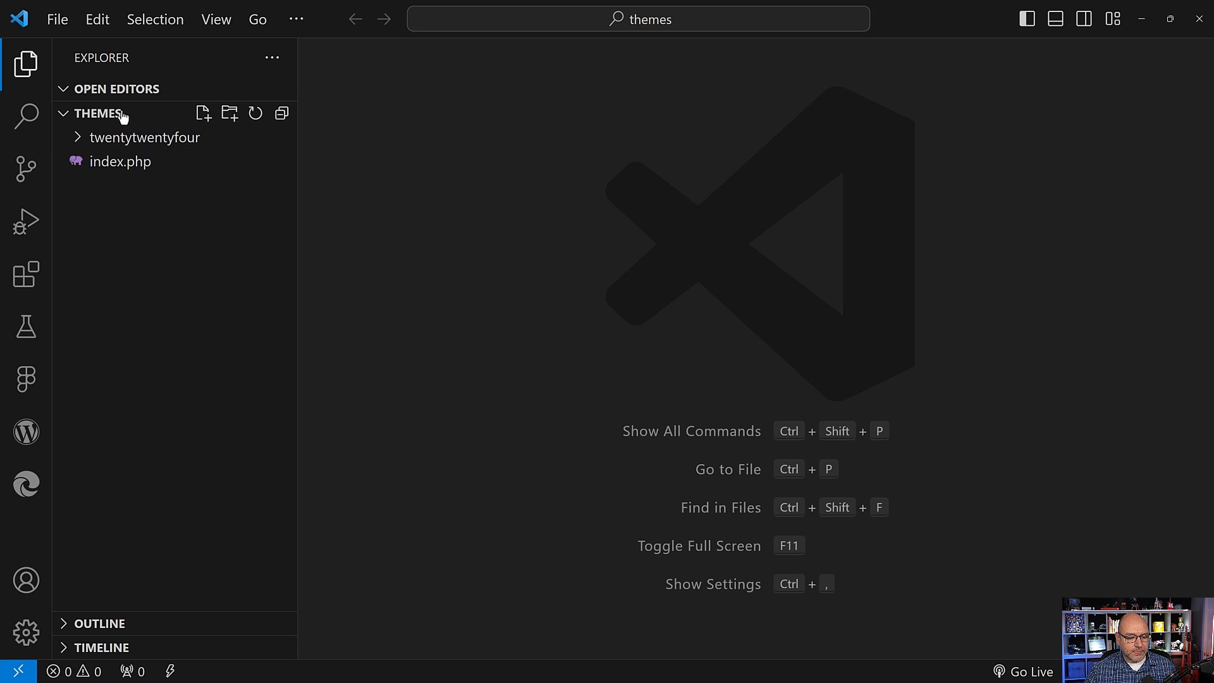
left_click(230, 114)
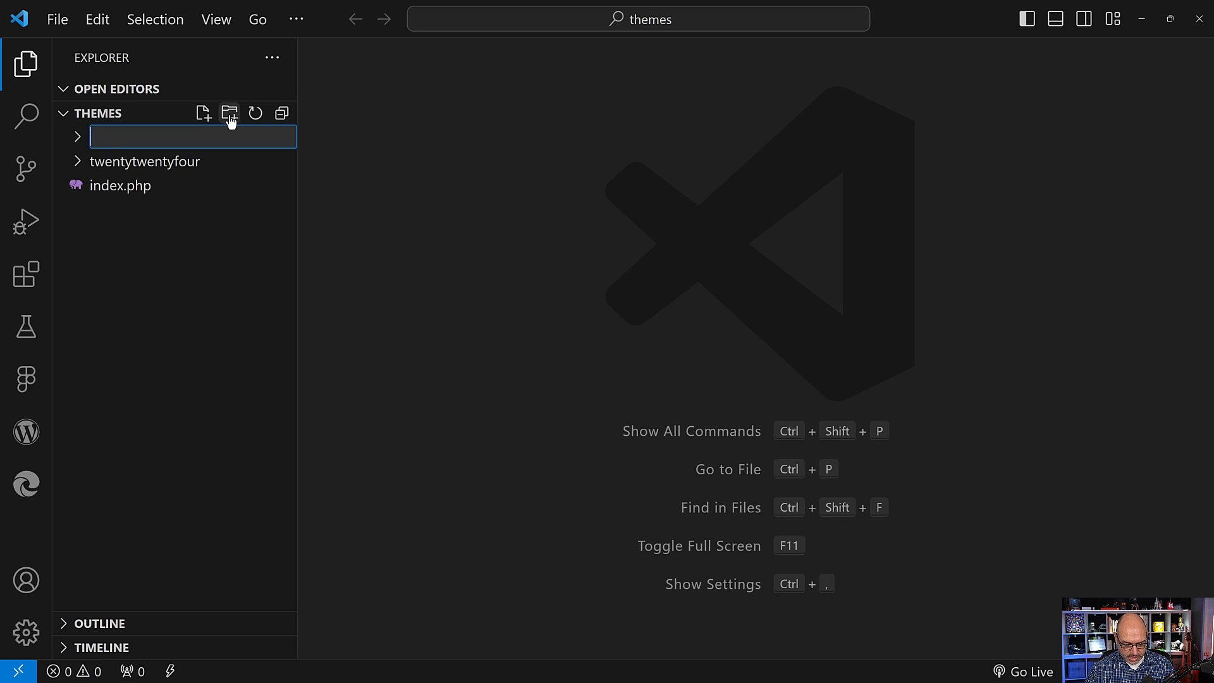
type("btfs-demo")
key("Return")
- Create a style.css file inside the btfs-demo folder
left_click(91, 143)
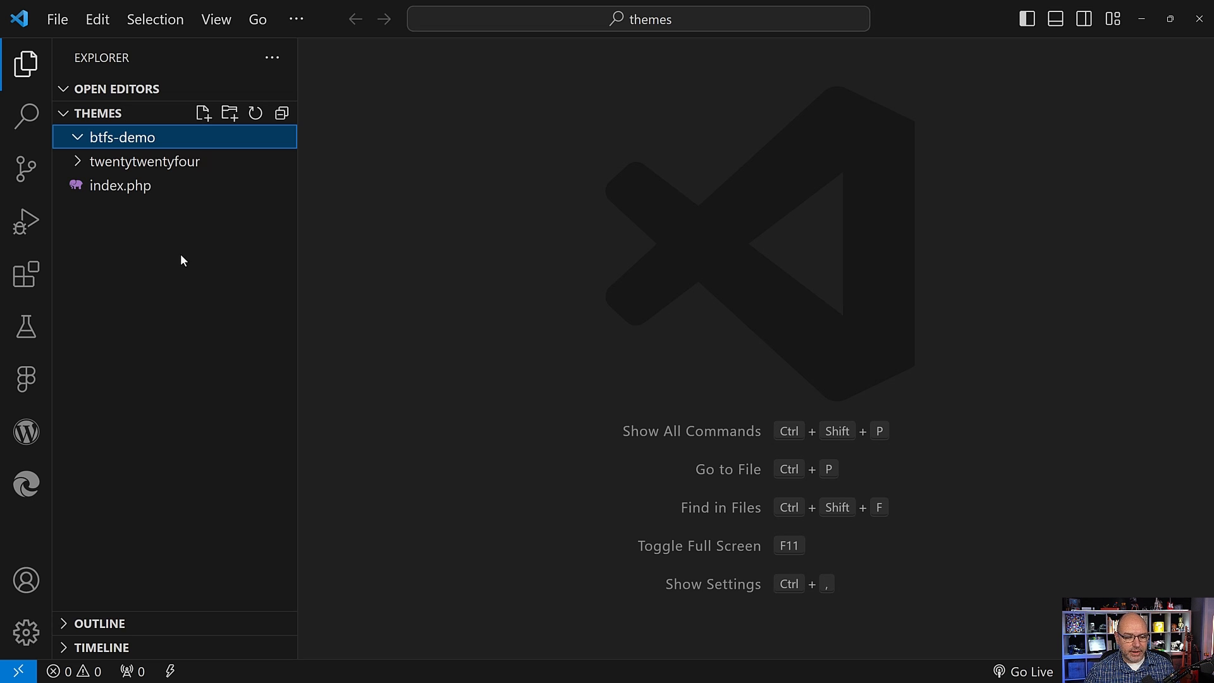
left_click(203, 115)
type("style.css")
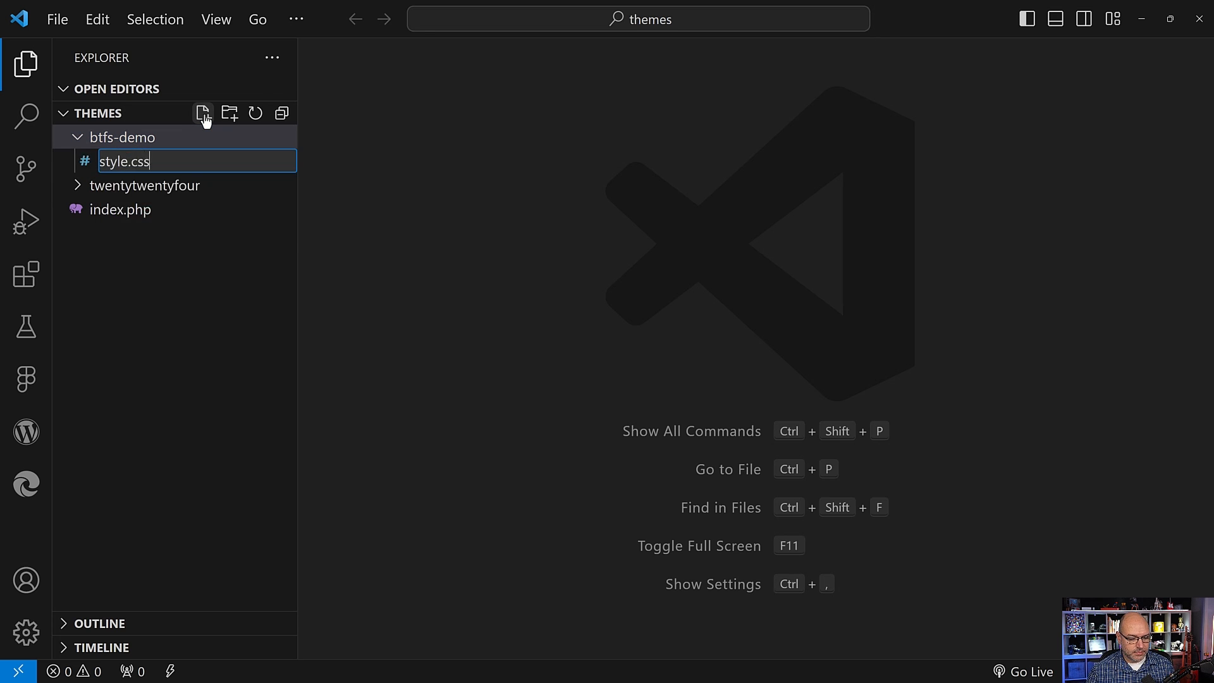
key("Return")
- Switch to Chrome and examine the header example and field explanations on the Main Stylesheet (style.css) handbook page
key("alt+Tab")
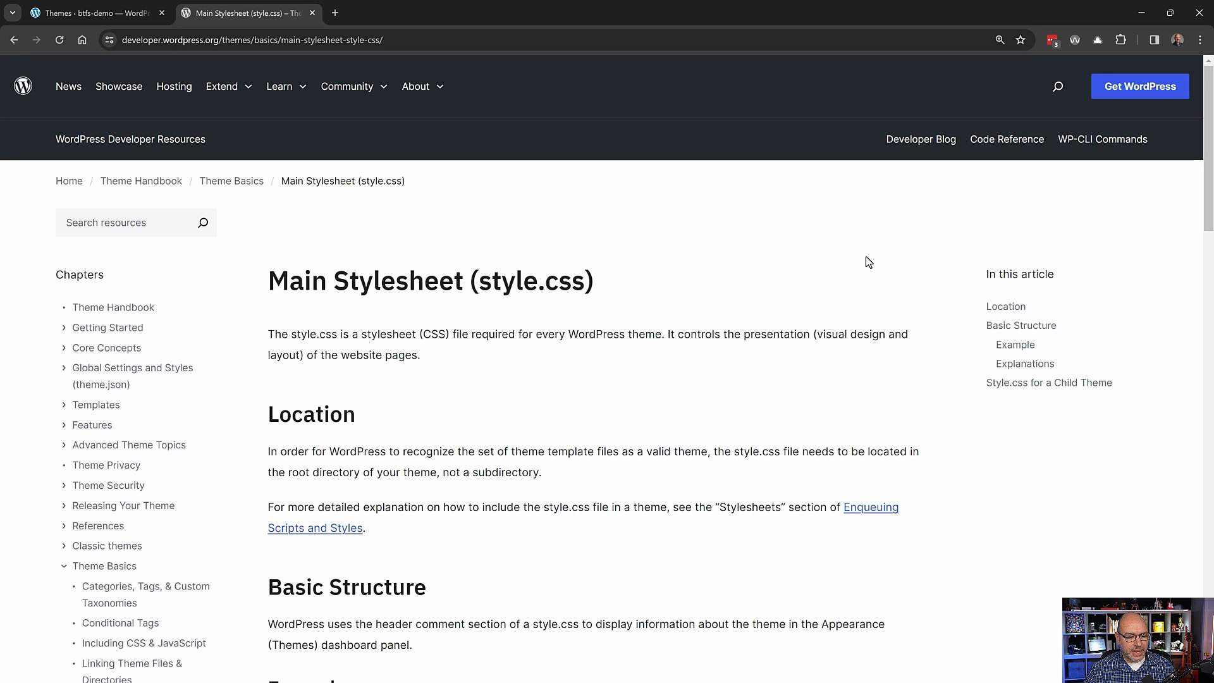
scroll(866, 257, "down", 7)
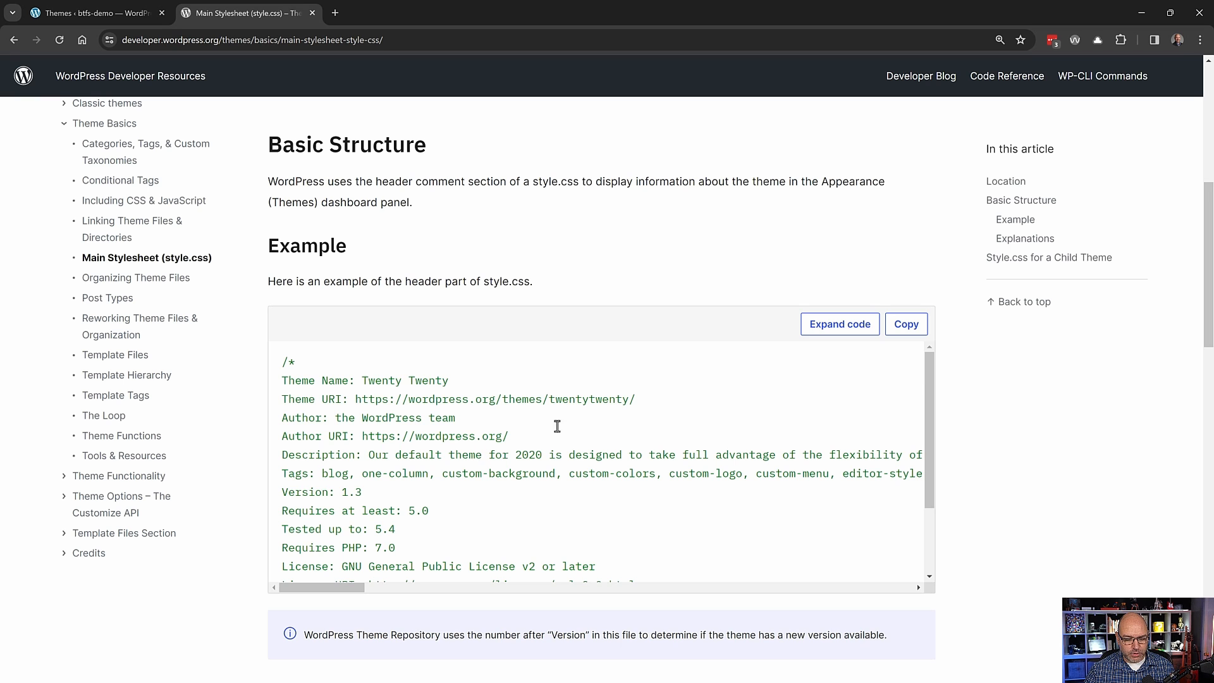
scroll(966, 355, "down", 8)
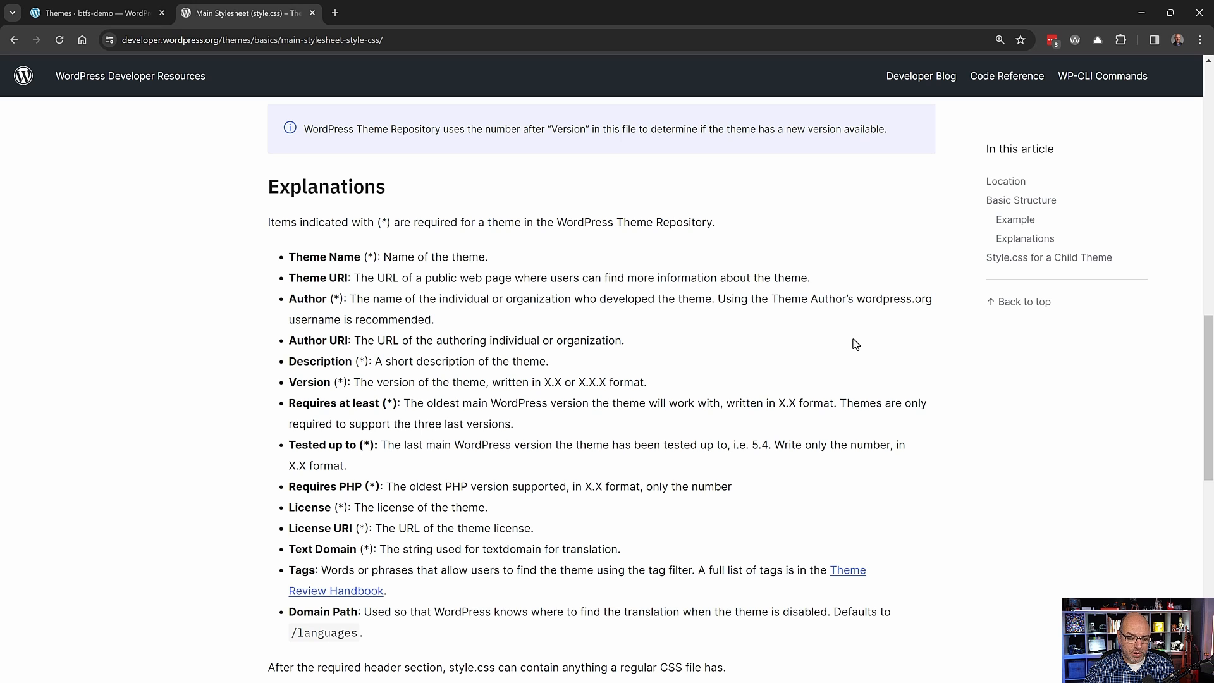
- Switch to Visual Studio Code and add style.css's complete theme header: BTFS Demo, version 0.0.1, WordPress 6.4, PHP 8.1, full-site-editing tag, text domain btfs-demo, GPL v2
key("alt+Tab")
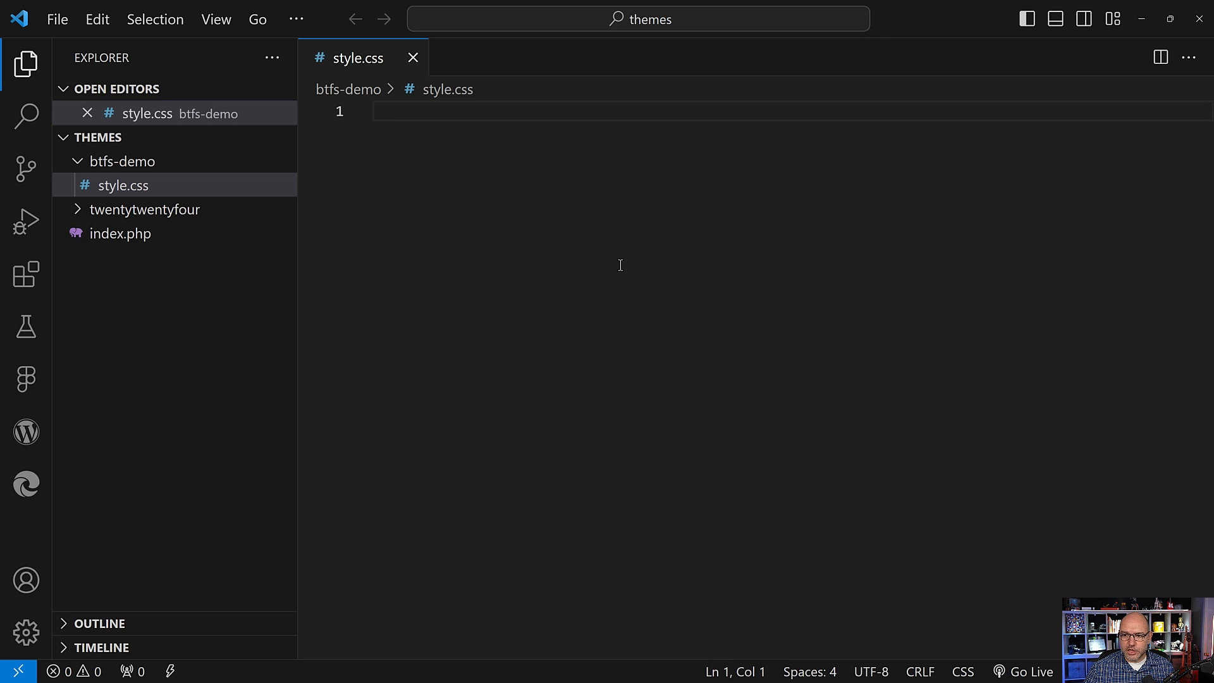
type("/* Theme Name: BTFS Demo Author: Adam Lowe Author URI: https://adamlowe.io Description: Tutorial theme for Block Themes from Scratch. Version: 0.0.1 Requires at least: 6.4 Tested up to: 6.4 Requires PHP: 8.1 Tags: full-site-editing Text Domain: btfs-demo License: GNU General Public License v2 or later License URI: http://www.gnu.org/licenses/gpl-2.0.html */")
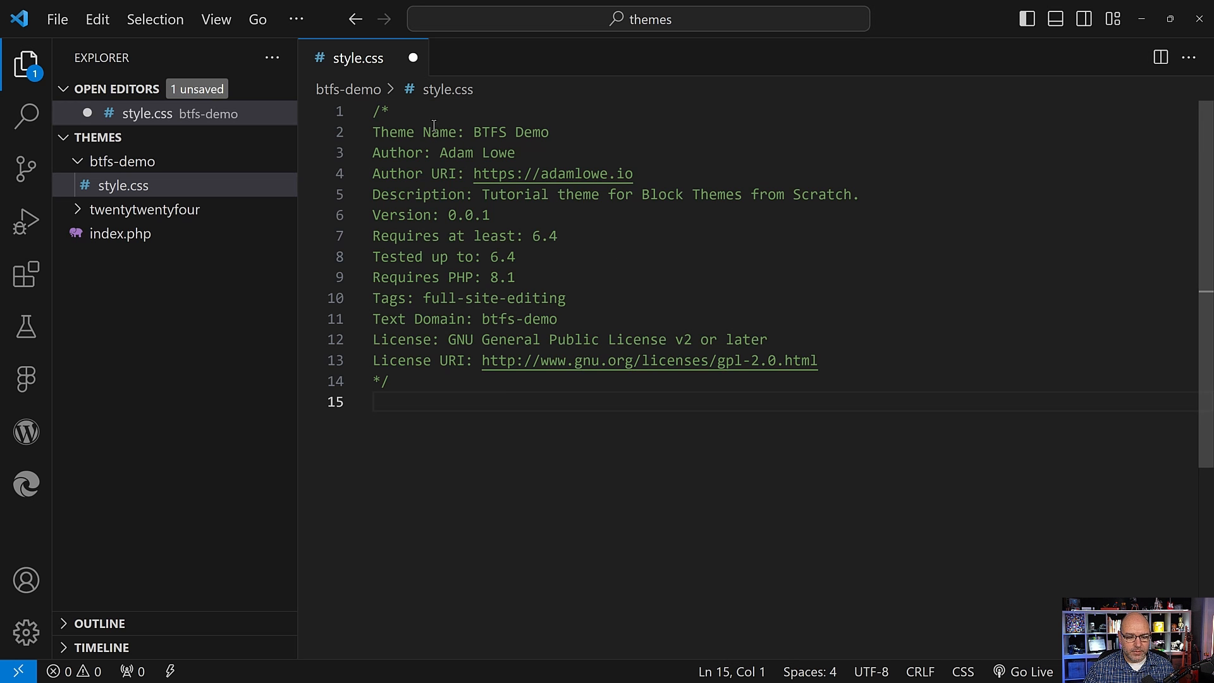
- Review the header fields in style.css line by line, from the theme name down to the license
left_click(434, 132)
left_click(569, 130)
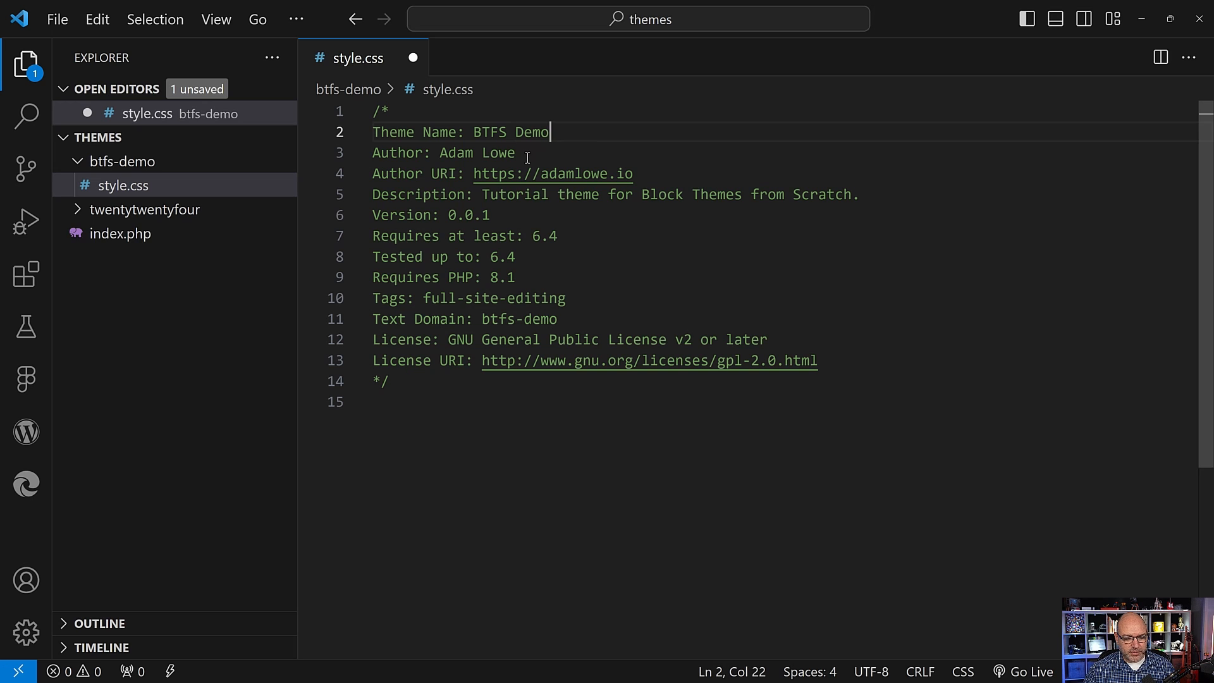
left_click(549, 153)
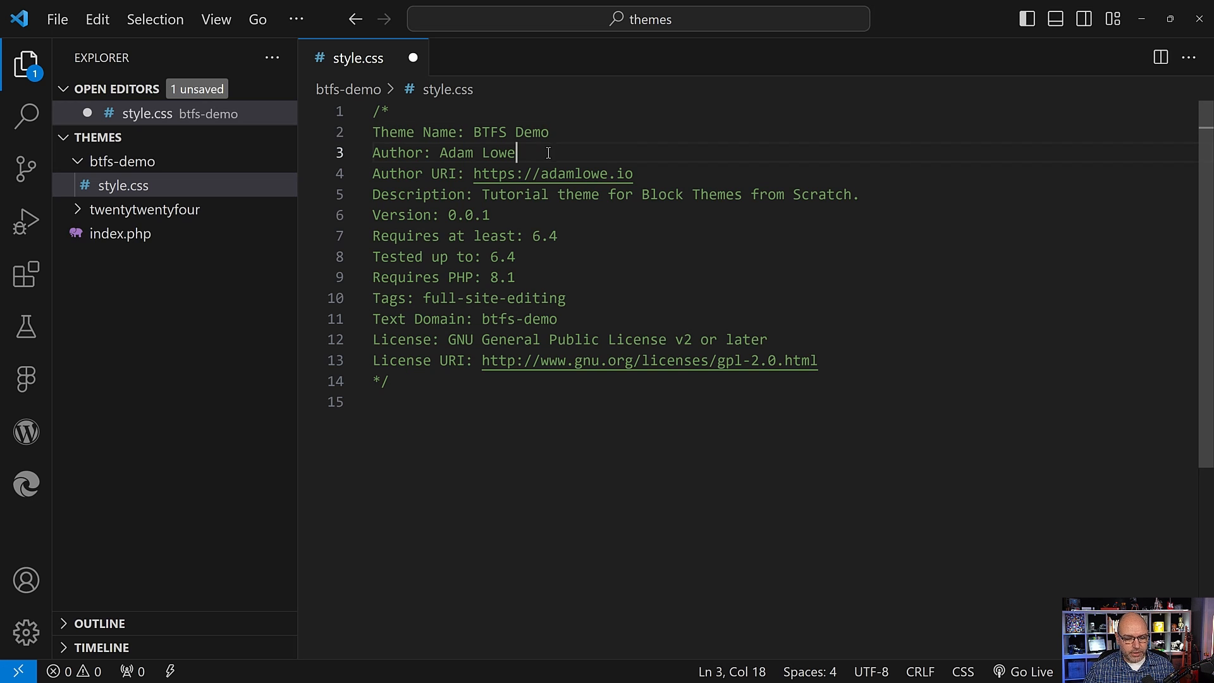
left_click(696, 175)
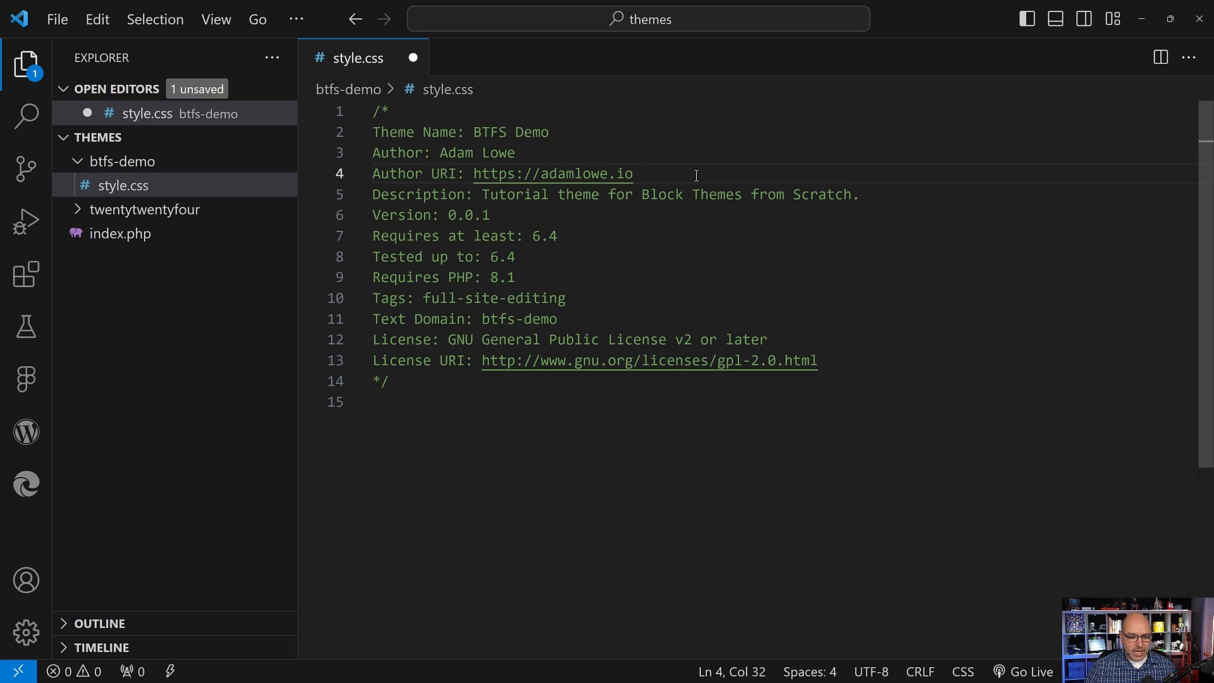
left_click(511, 215)
left_click(599, 238)
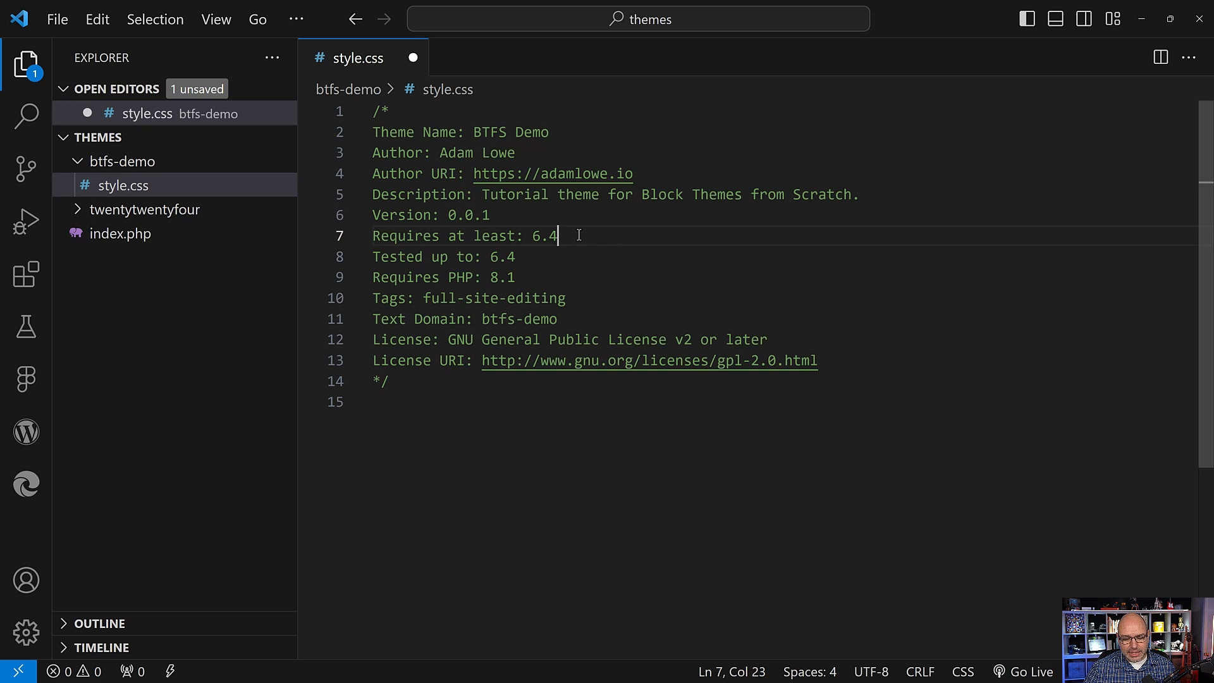
left_click(560, 257)
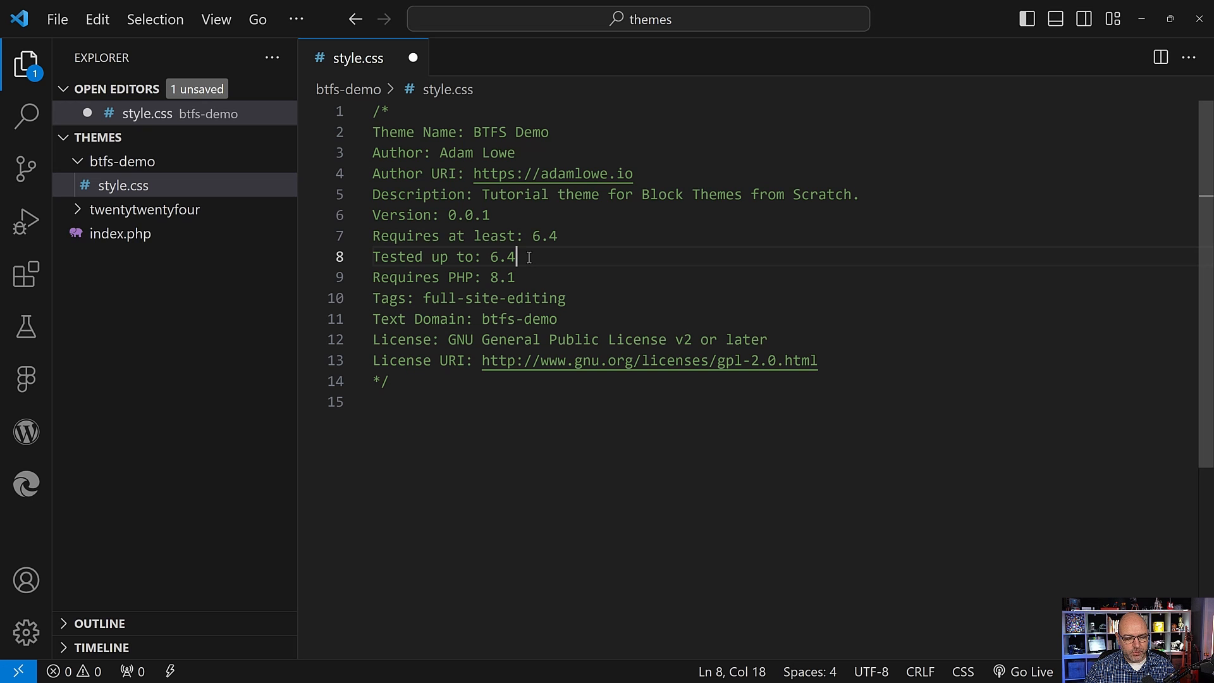
left_click(534, 278)
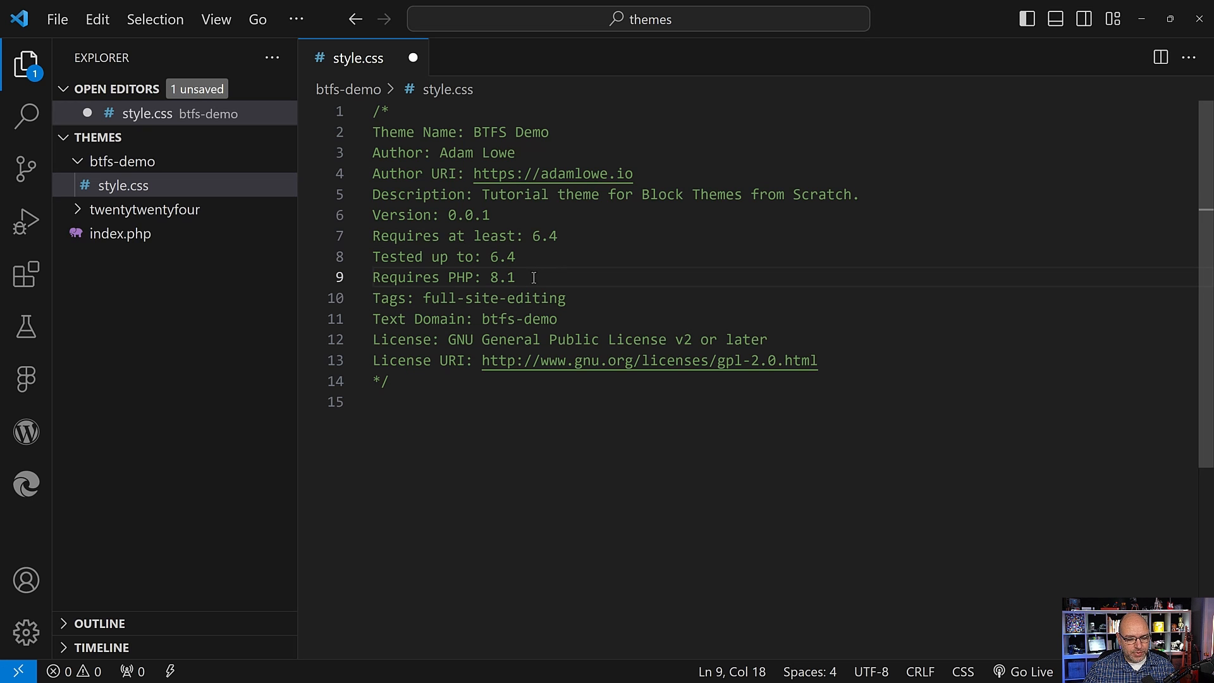
left_click(598, 297)
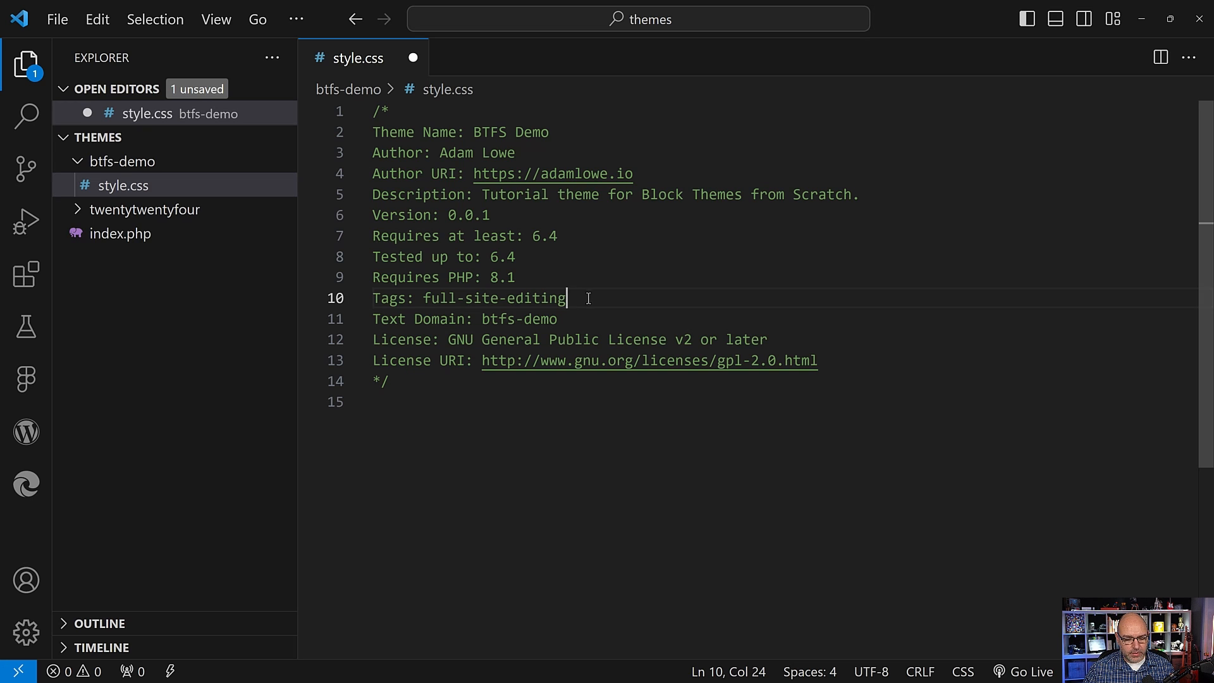
left_click(583, 319)
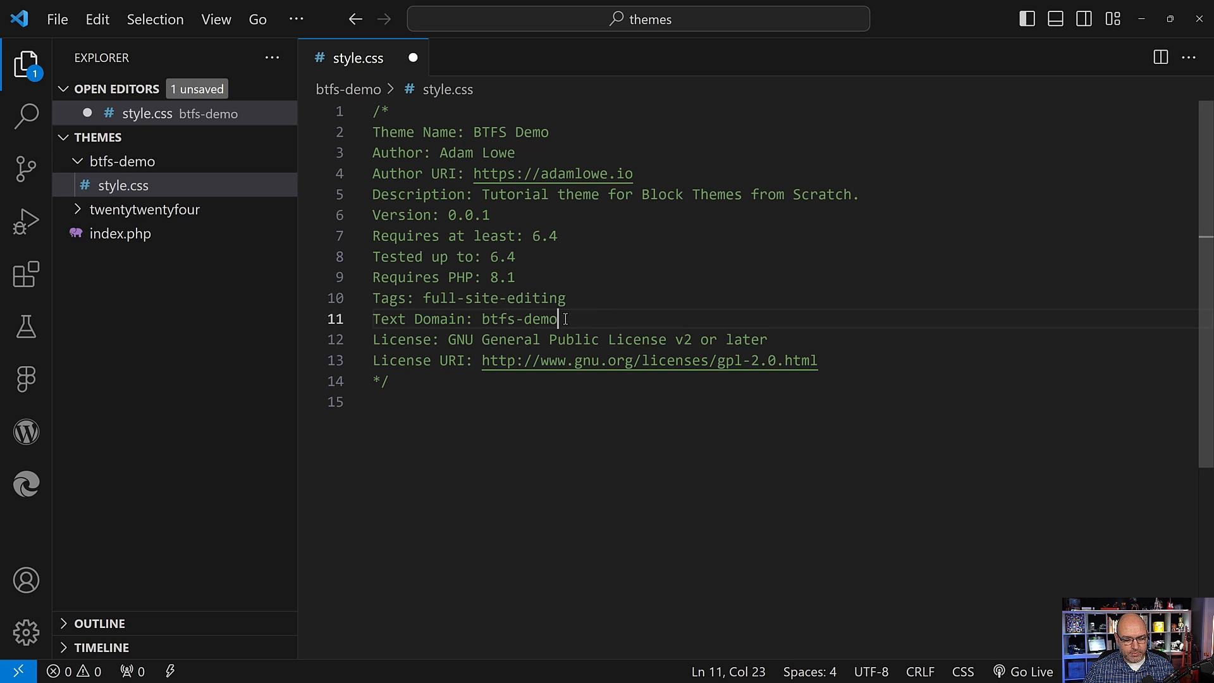
left_click(391, 340)
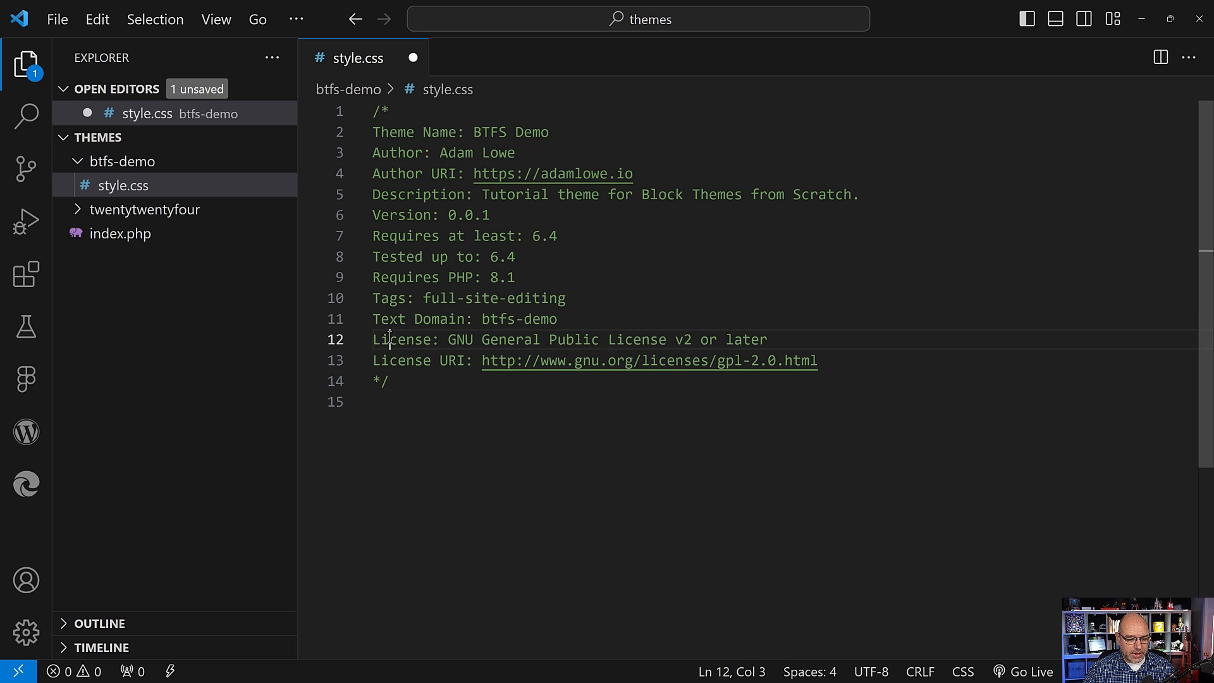
left_click(405, 381)
left_click(526, 434)
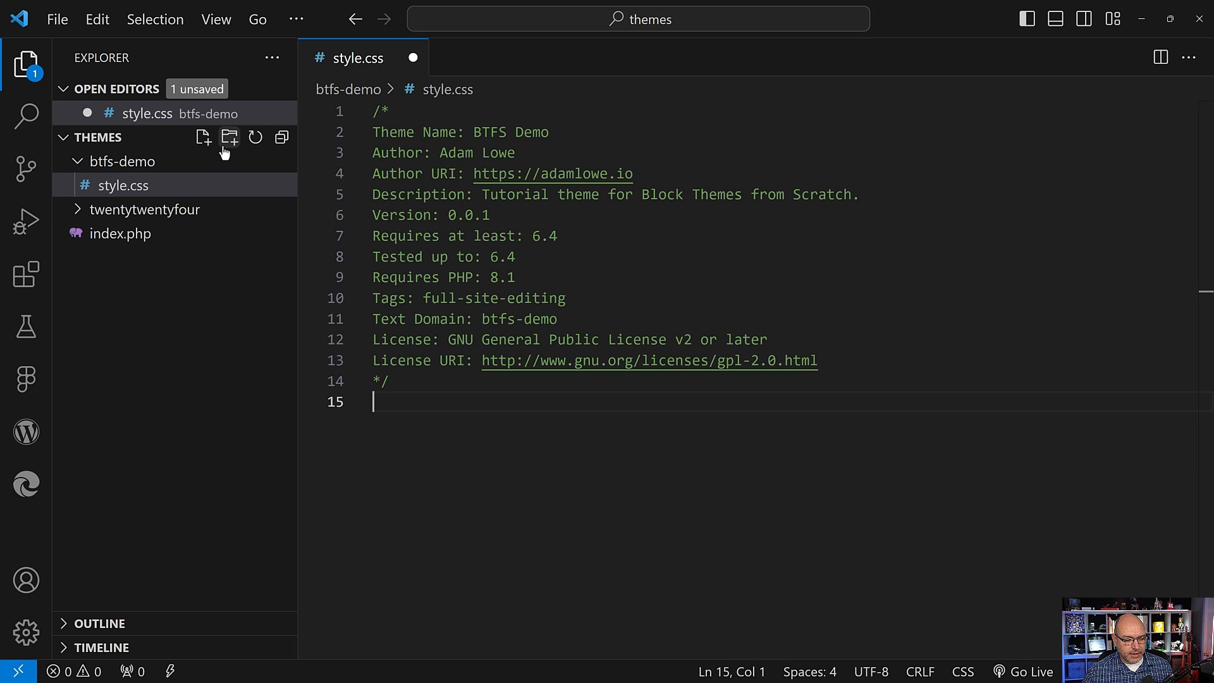
- Create a templates folder inside the btfs-demo theme folder
left_click(229, 139)
type("templa")
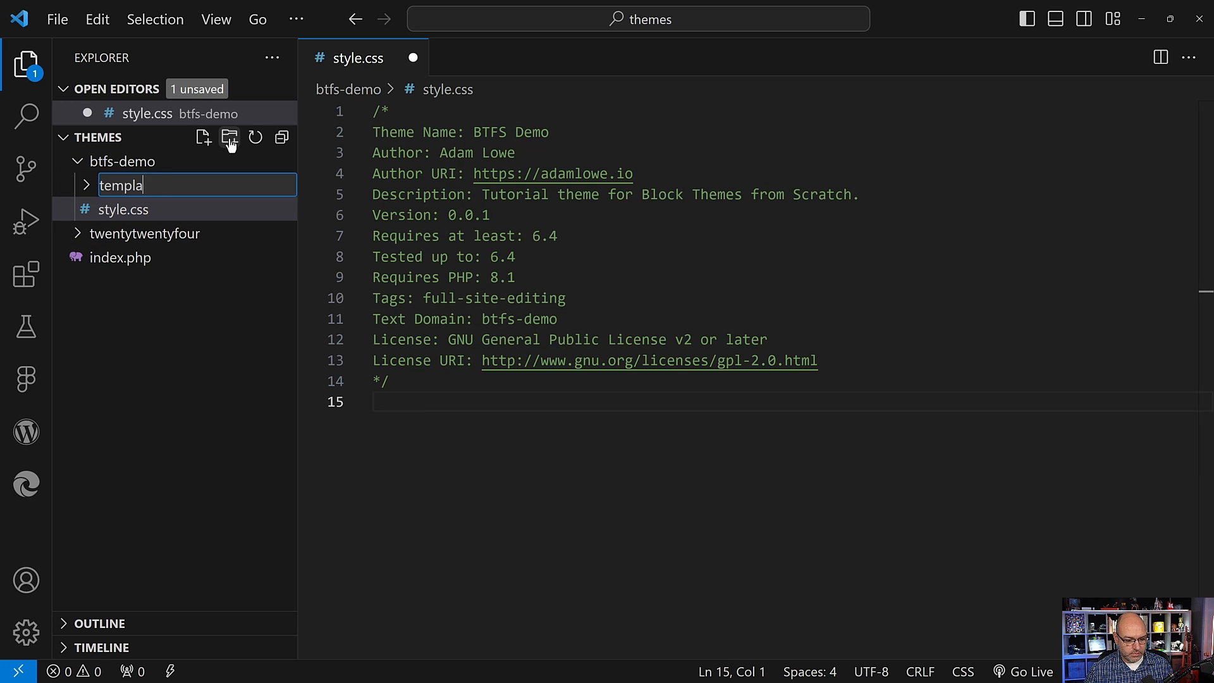
type("tes")
key("Return")
- Create an index.html file inside the templates folder
left_click(203, 138)
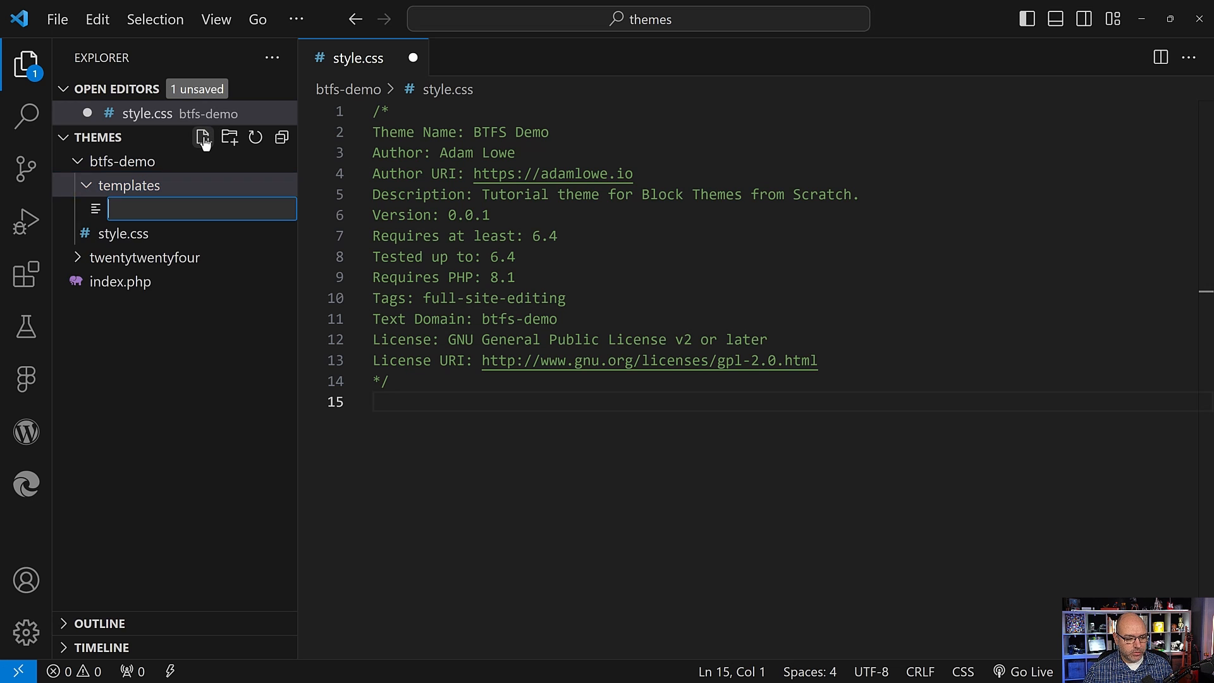
type("inde.html")
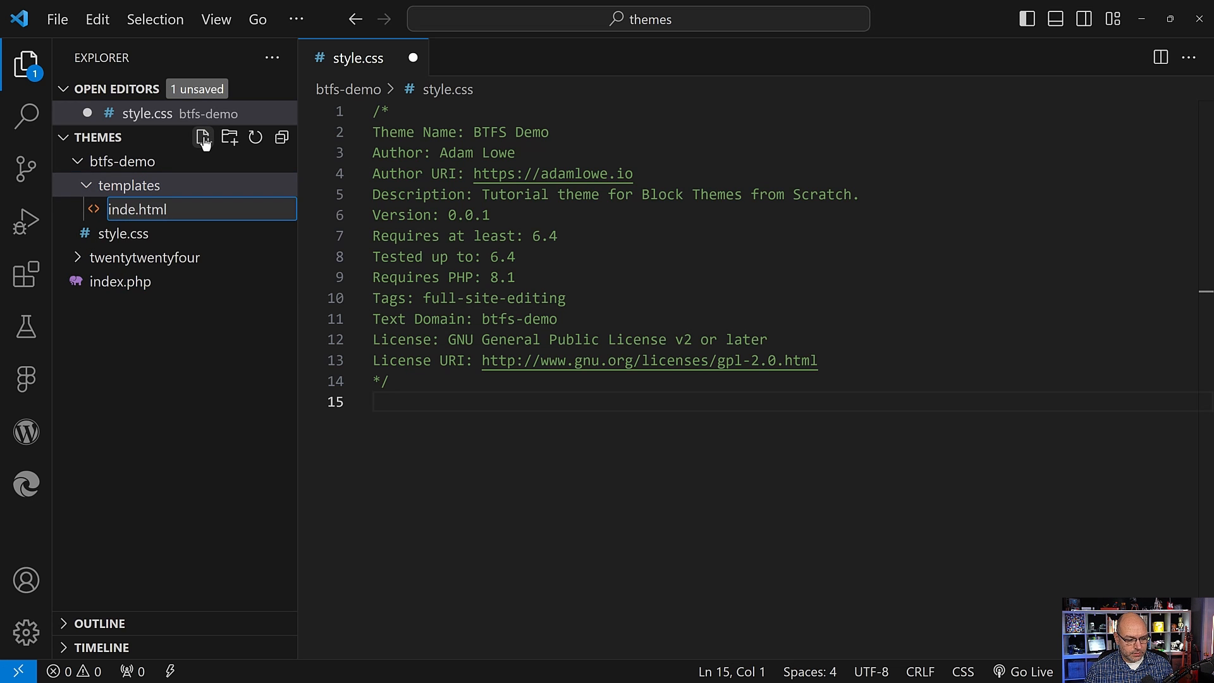
key("BackSpace")
key("BackSpace")
key("BackSpace")
key("BackSpace")
key("BackSpace")
type("x.html")
key("Return")
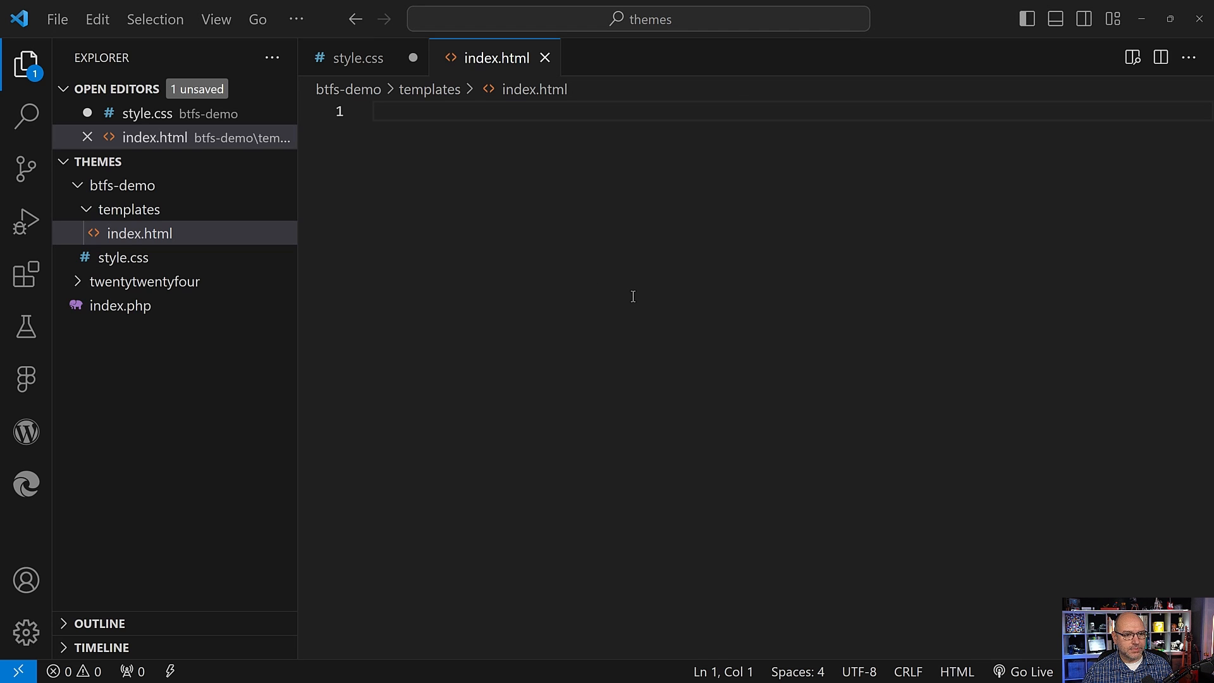
- Switch to the WordPress admin in Chrome, refresh the installed themes list, and activate the btfs-demo theme
key("alt+Tab")
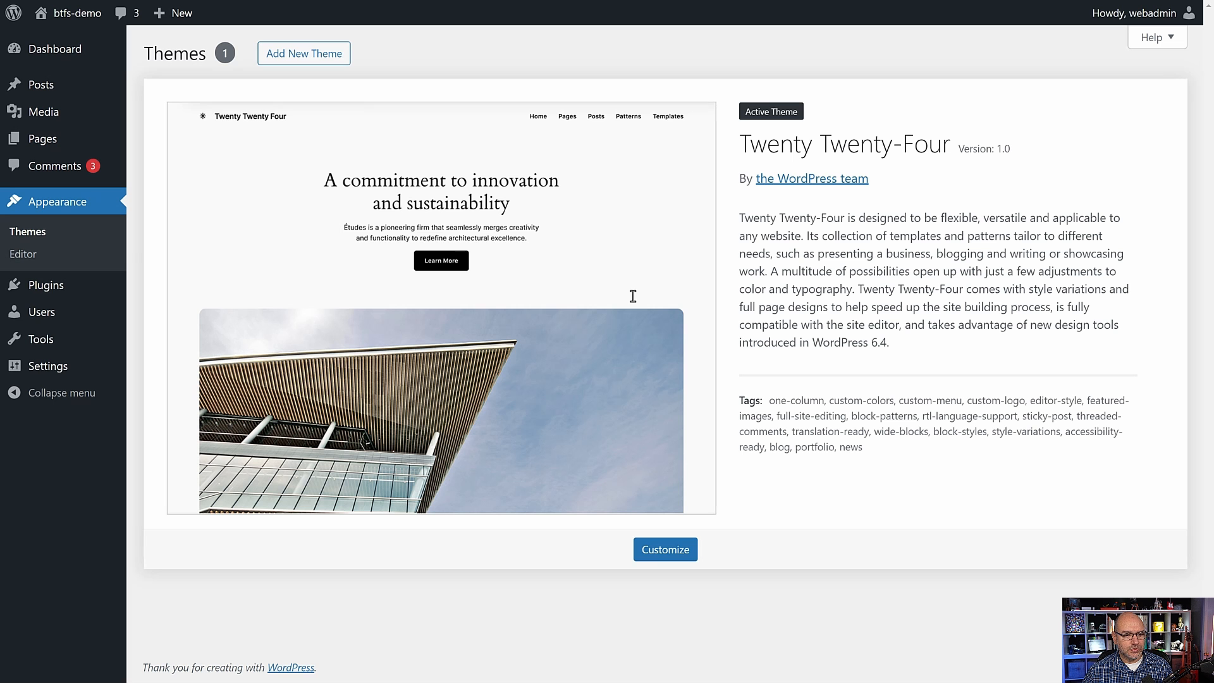
left_click(32, 236)
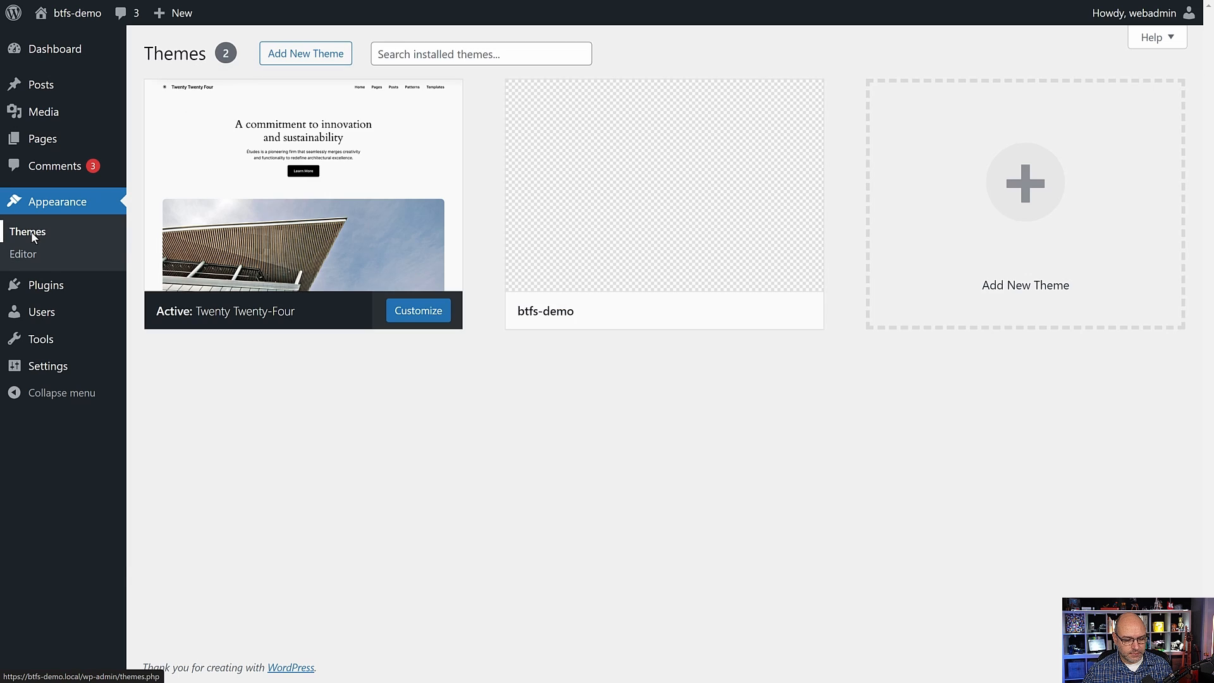
mouse_move(571, 261)
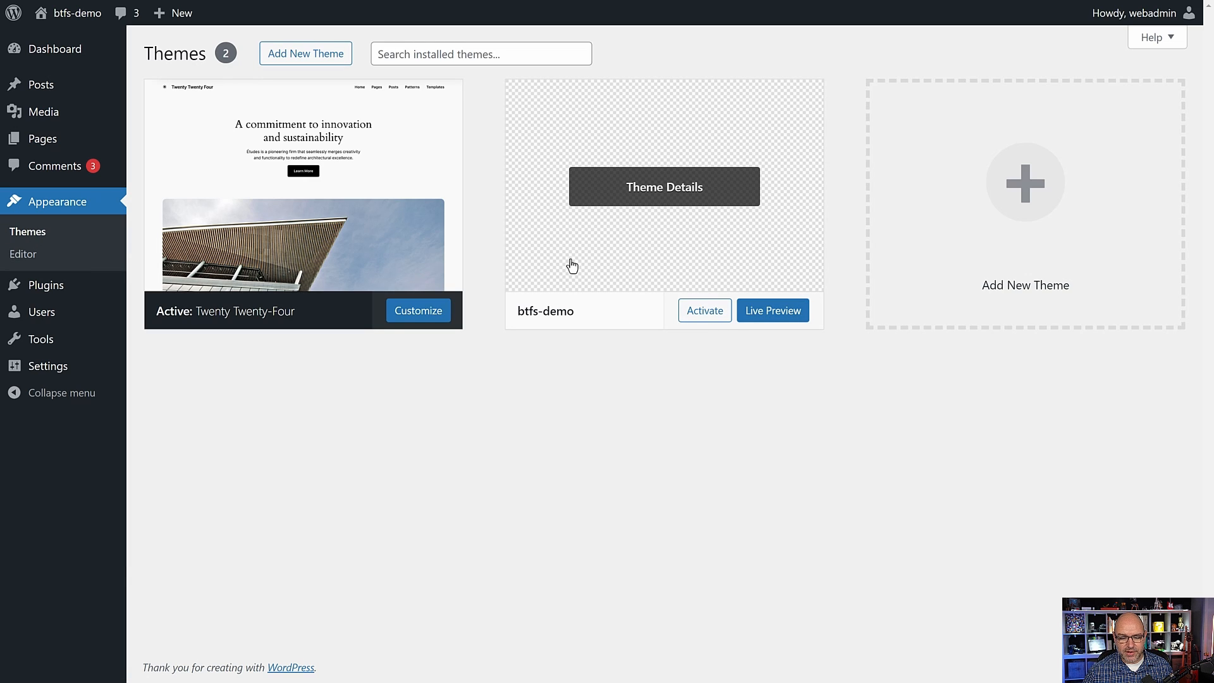
left_click(705, 313)
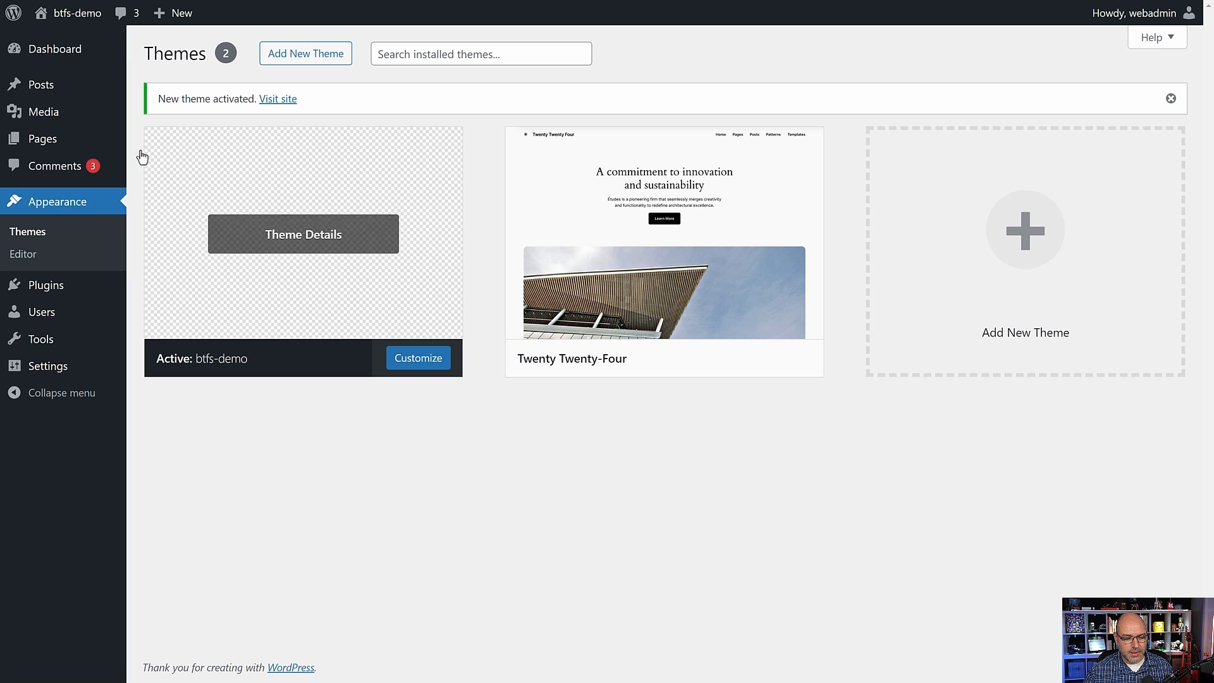
- Visit the site's front end to check how it renders with the activated theme
mouse_move(63, 21)
left_click(63, 42)
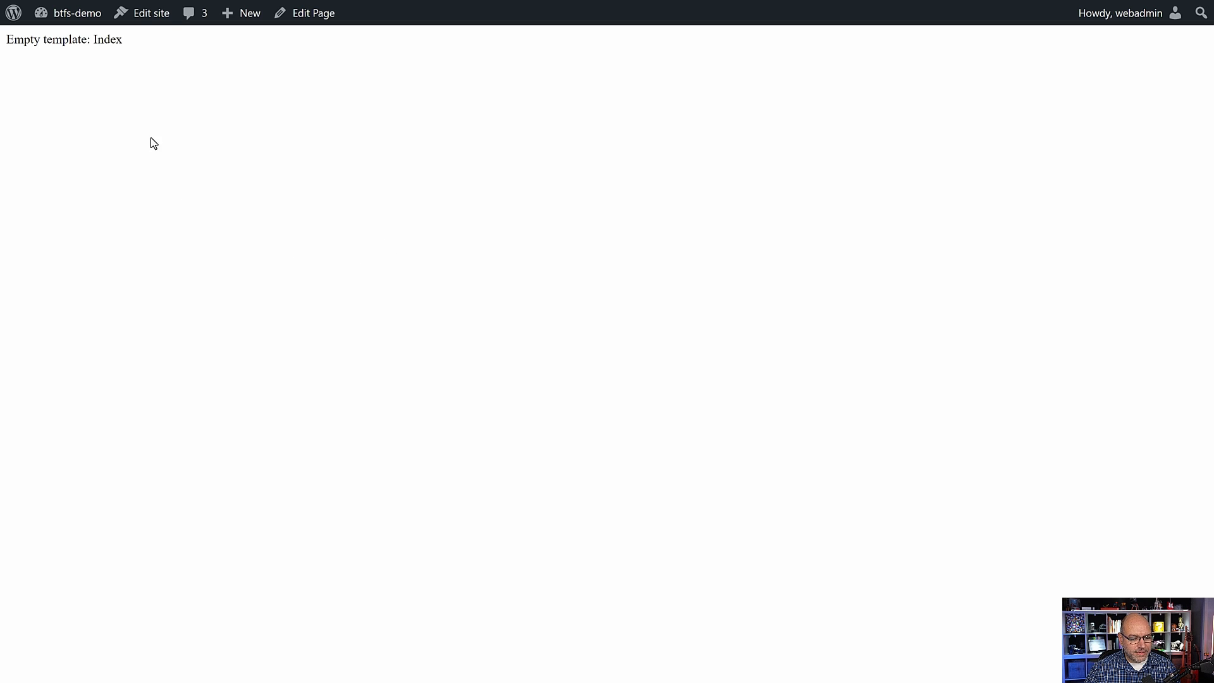
- Open the site editor and look through the Index template, the Templates list, the Design overview, and the navigation menu
left_click(146, 24)
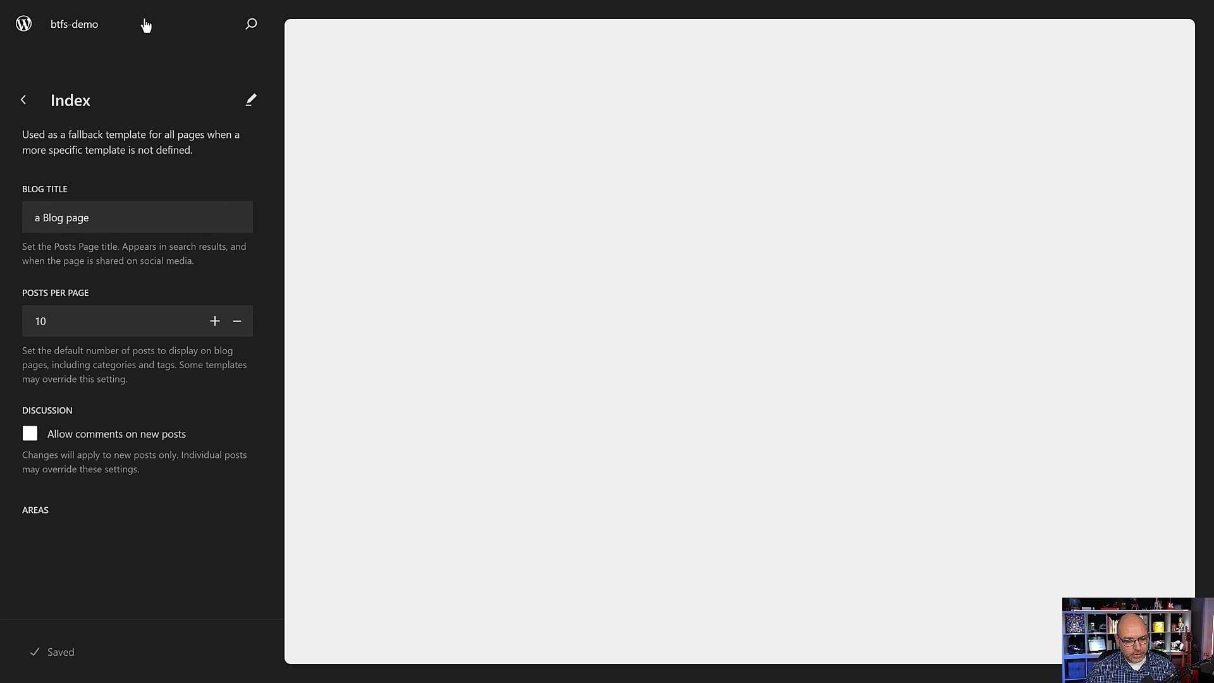
left_click(24, 101)
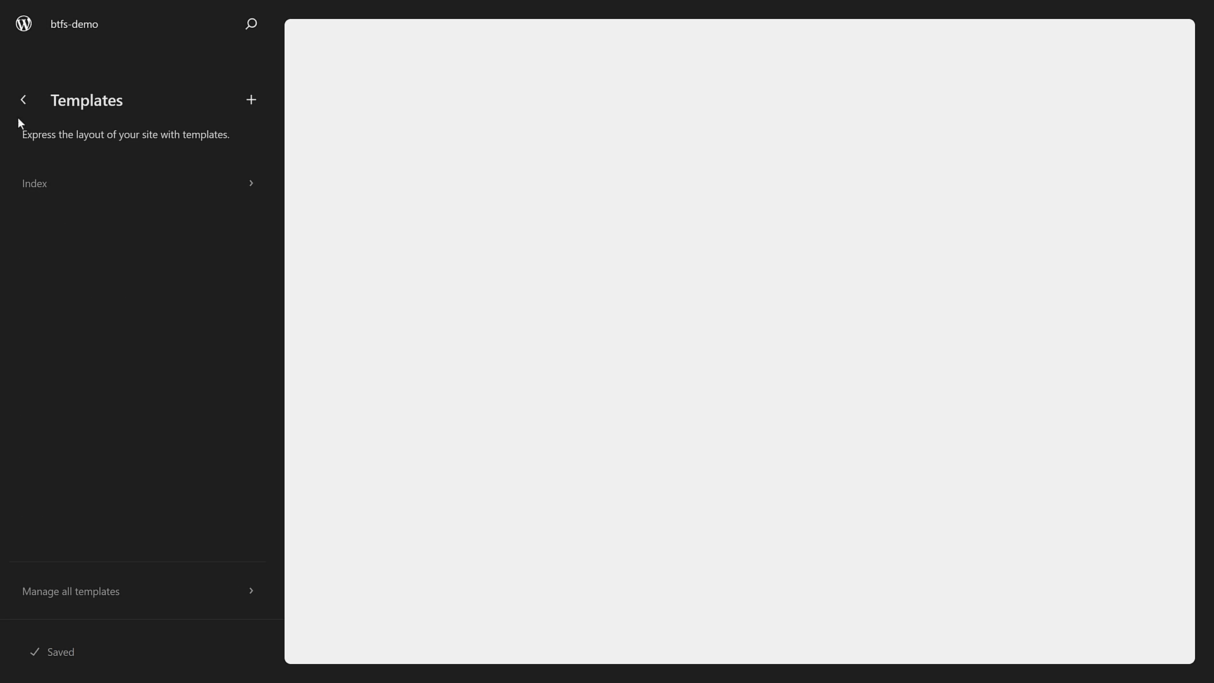
left_click(24, 101)
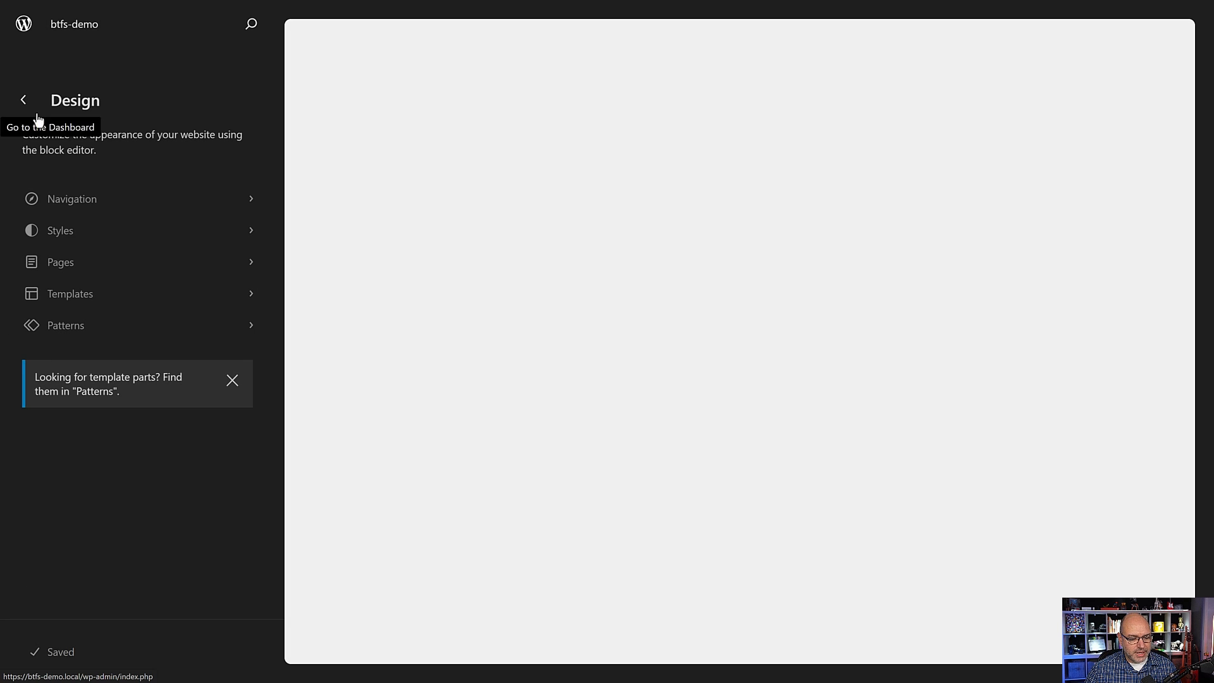
left_click(162, 206)
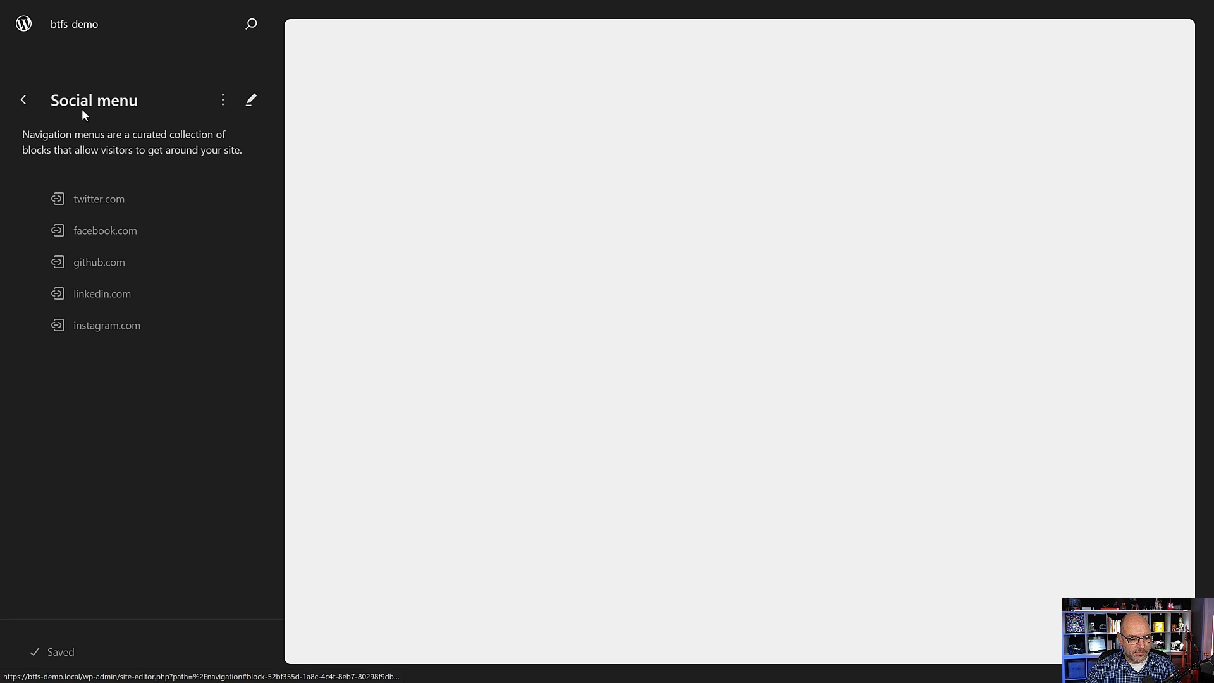
left_click(22, 100)
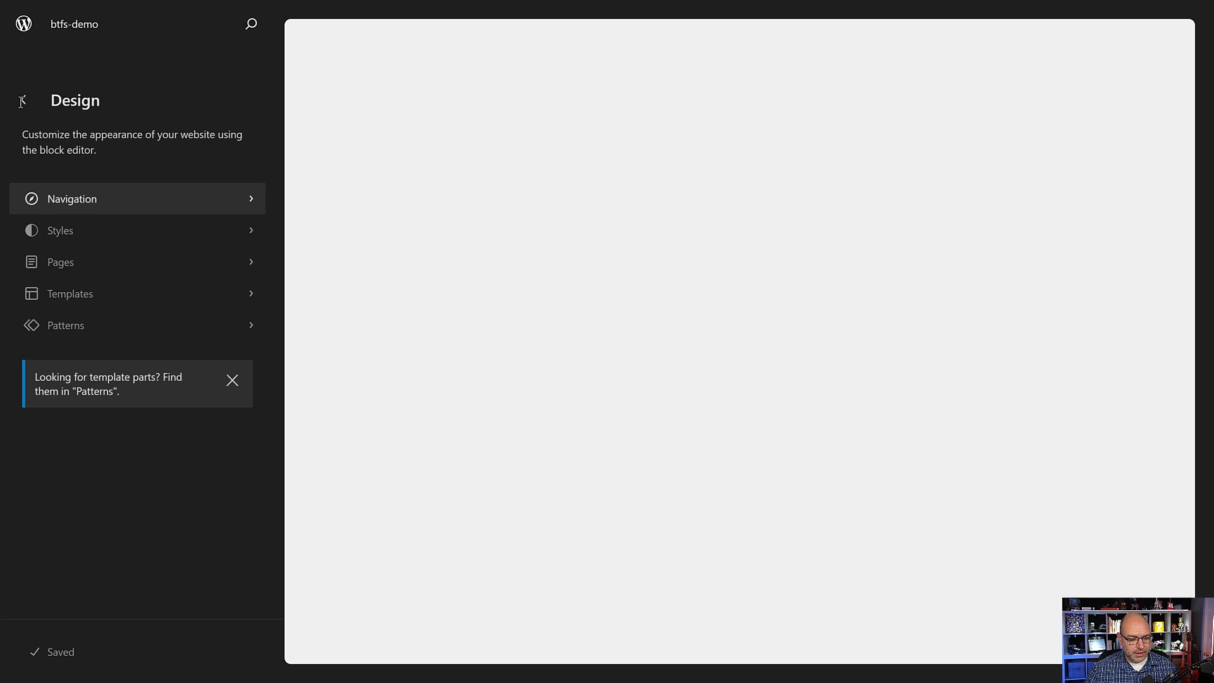
- Look through the Styles, Pages, Templates and Patterns sections of the site editor's Design overview
left_click(80, 238)
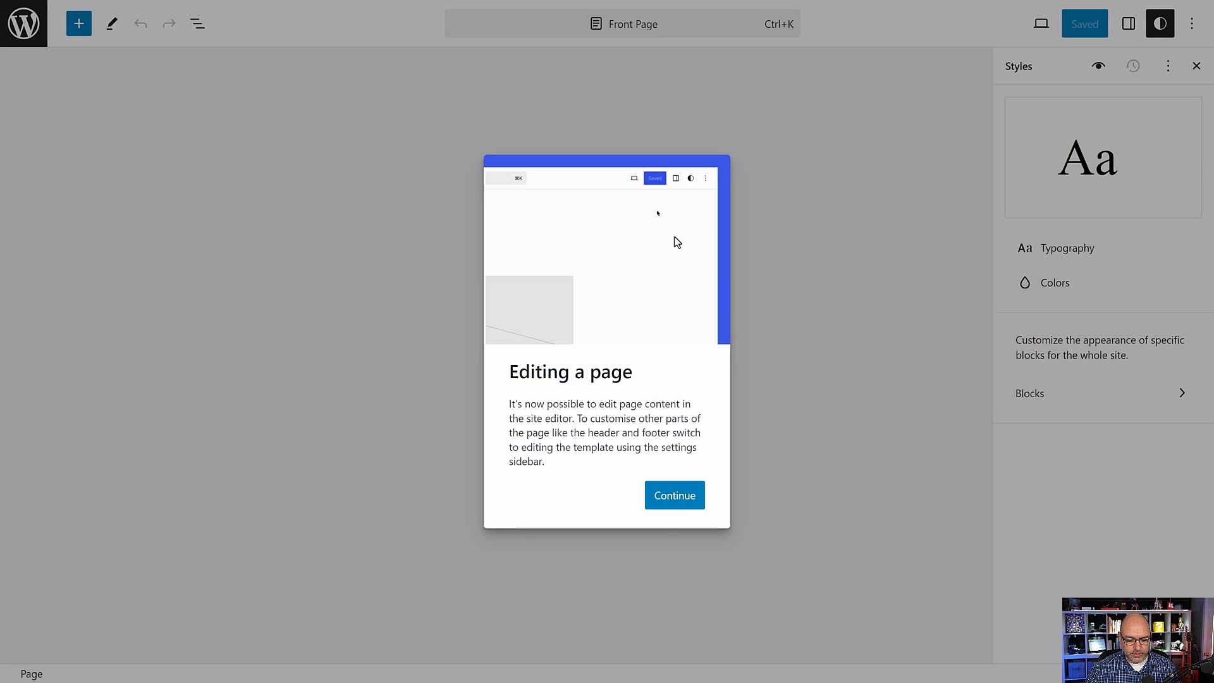
left_click(672, 499)
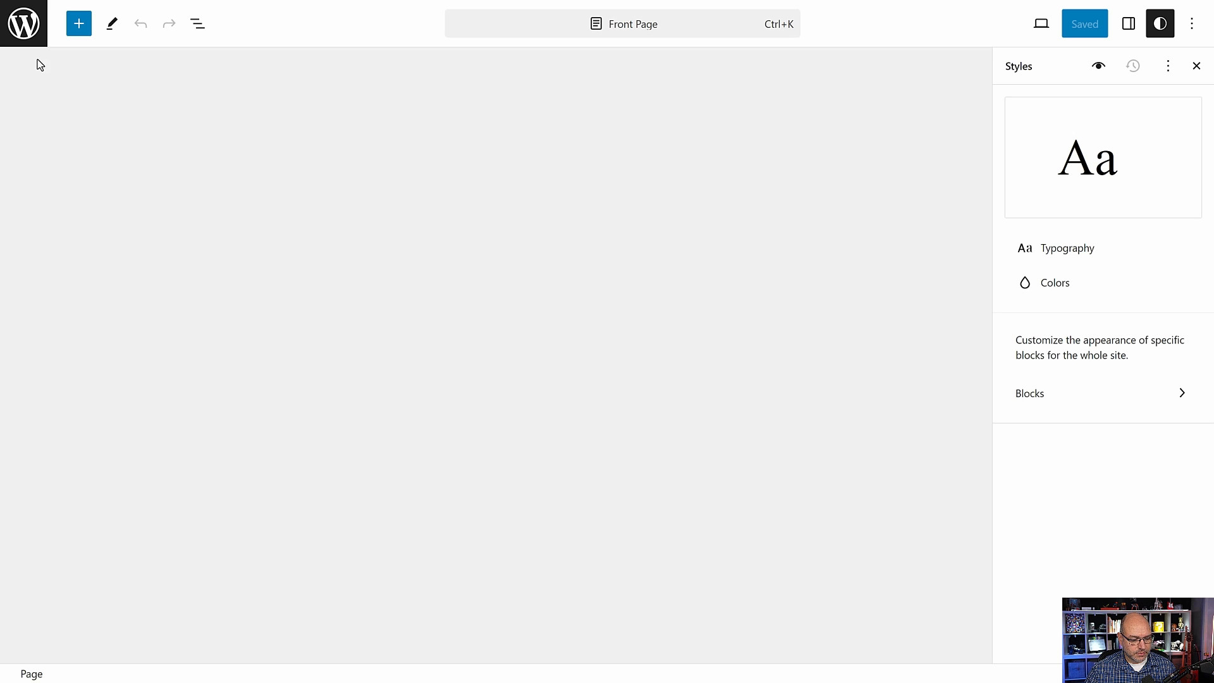
left_click(23, 24)
left_click(71, 269)
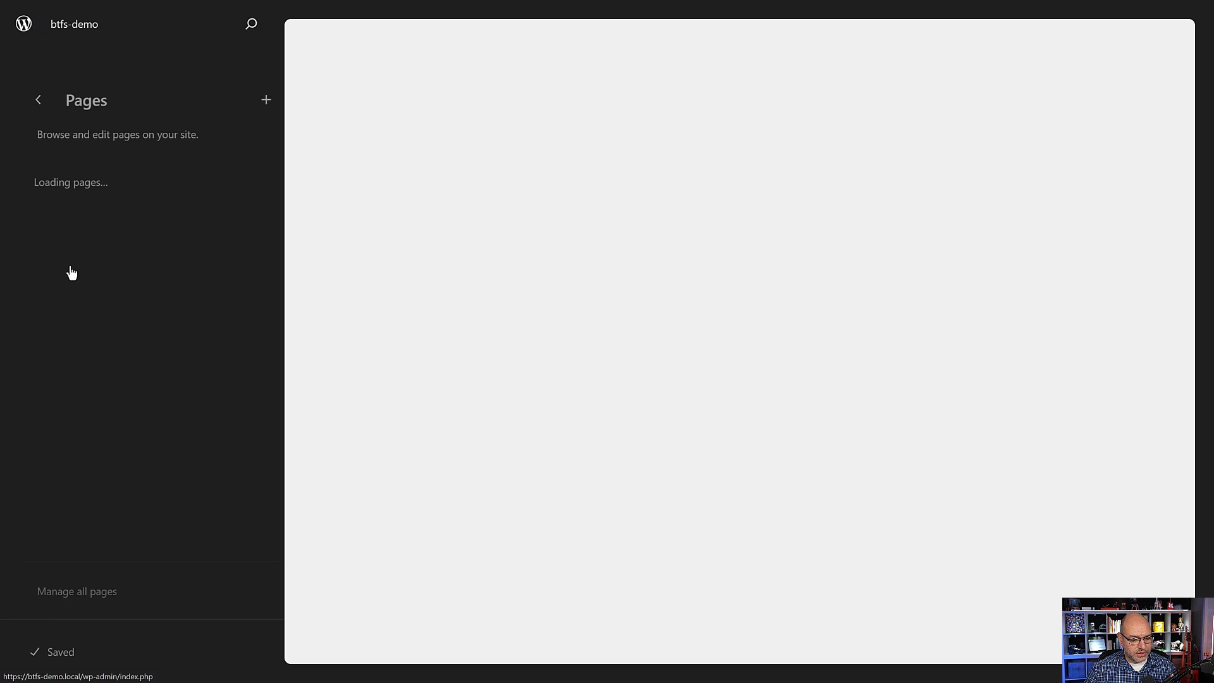
left_click(23, 101)
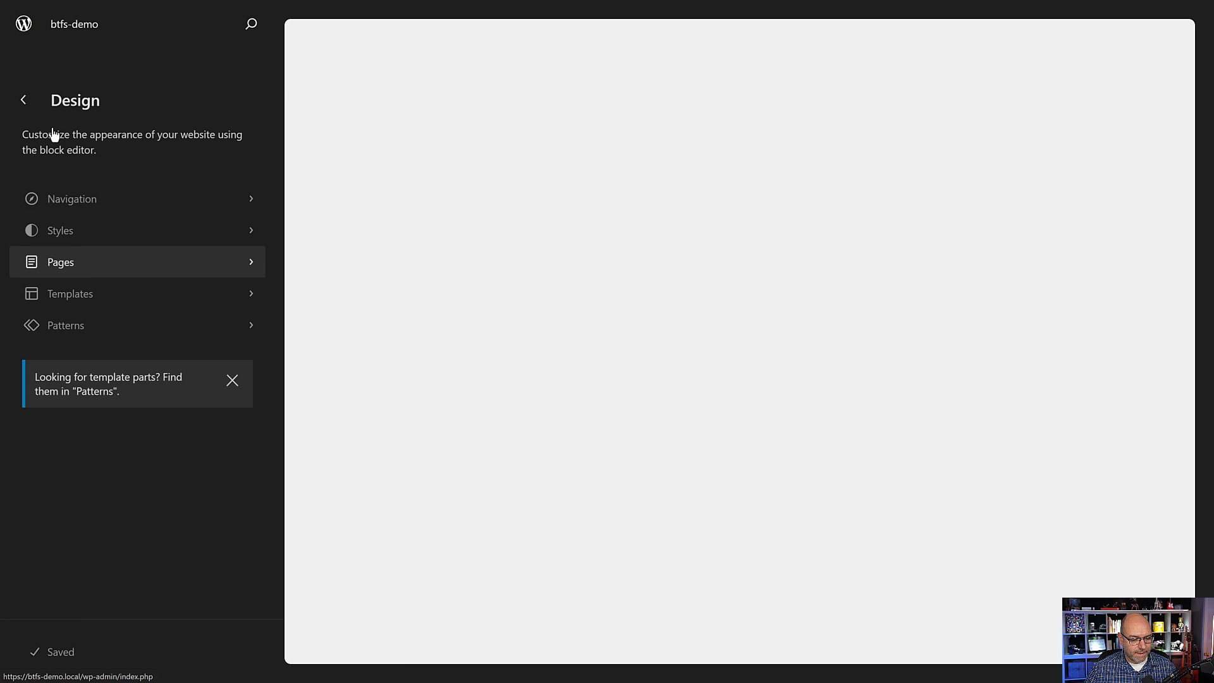
left_click(86, 296)
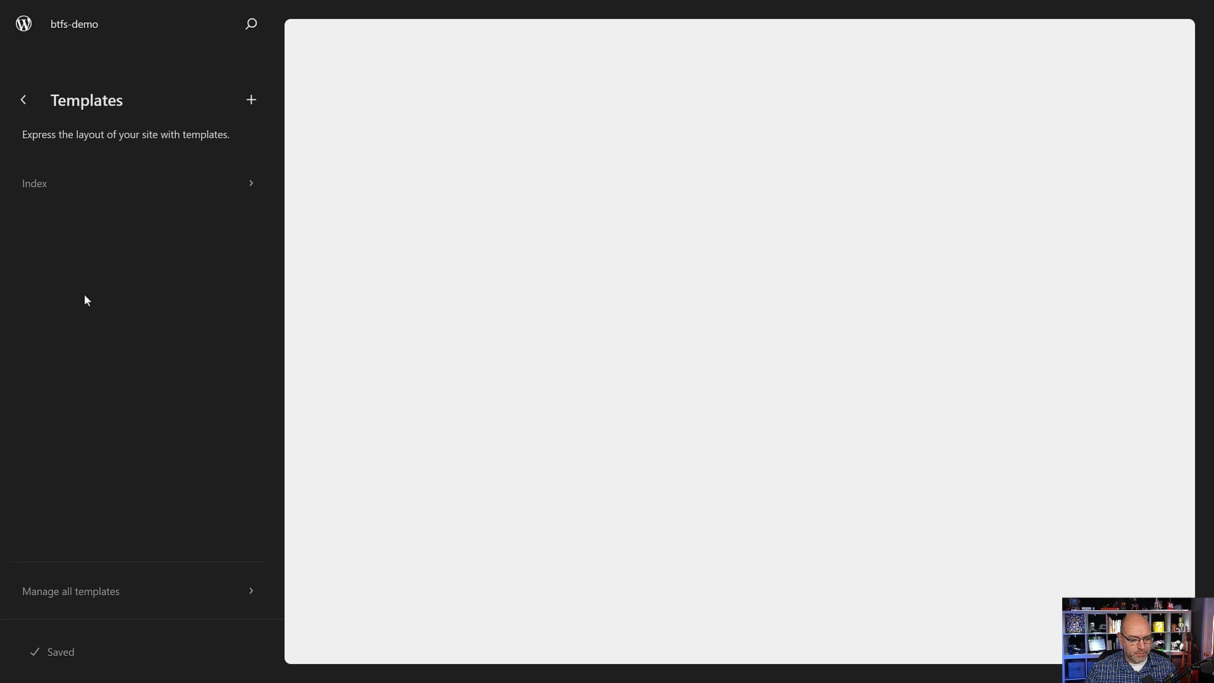
left_click(23, 101)
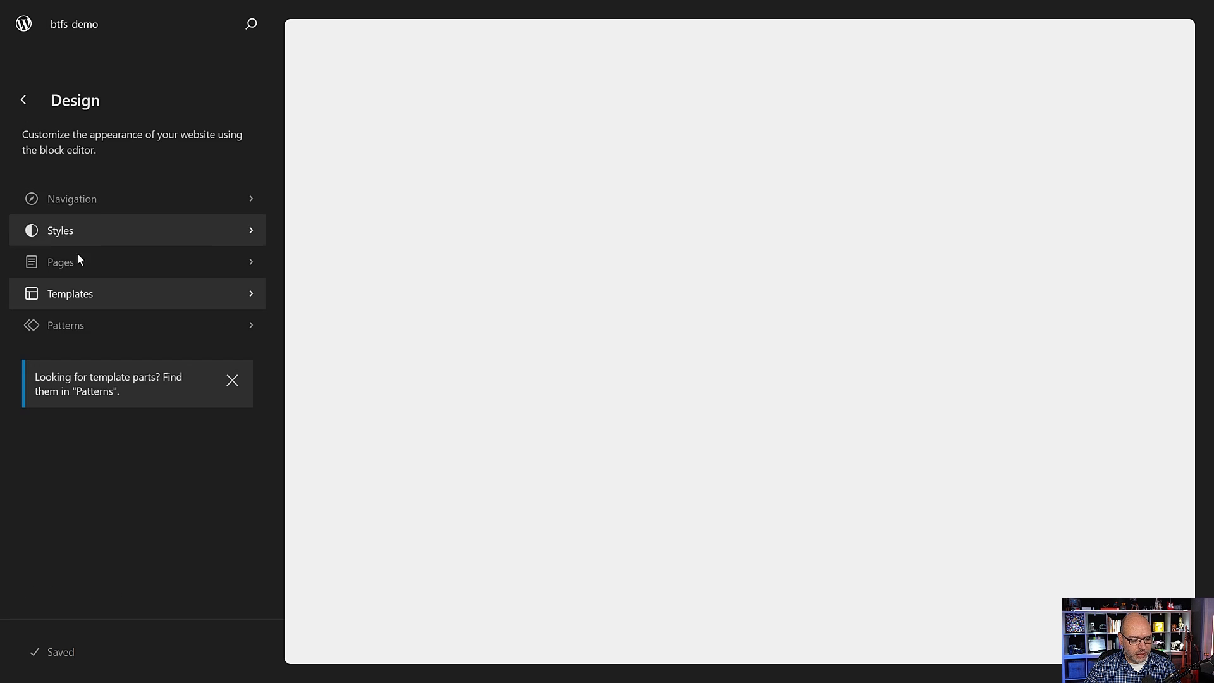
left_click(86, 327)
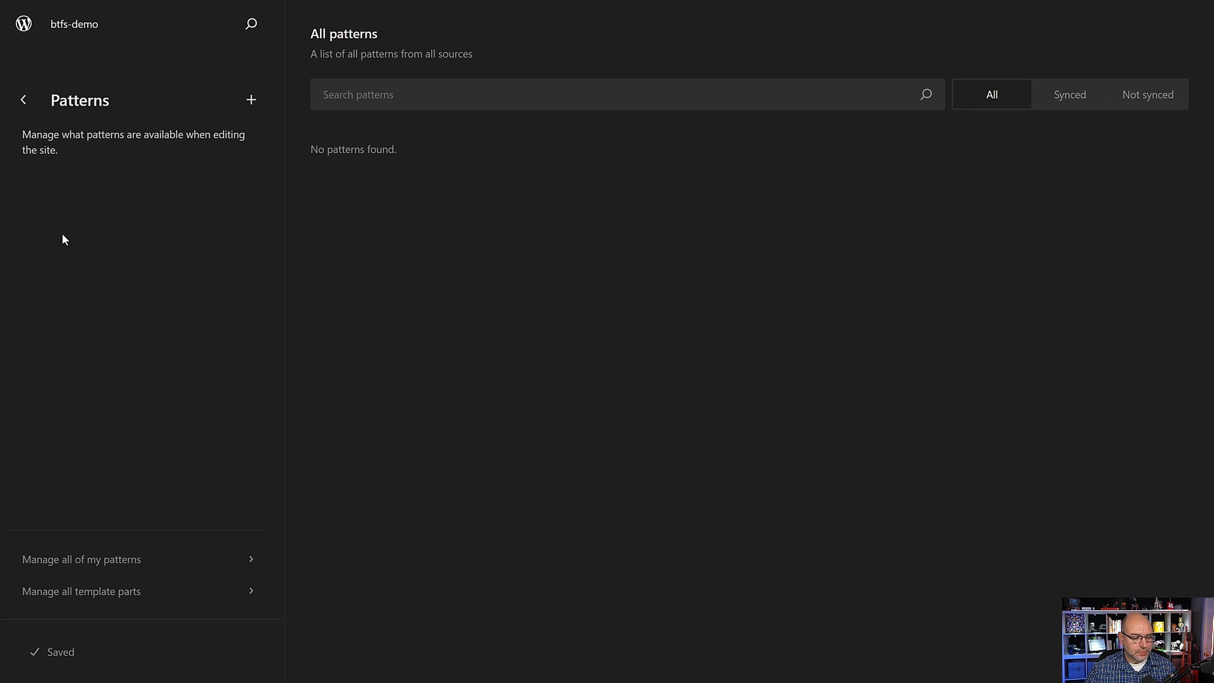
left_click(24, 100)
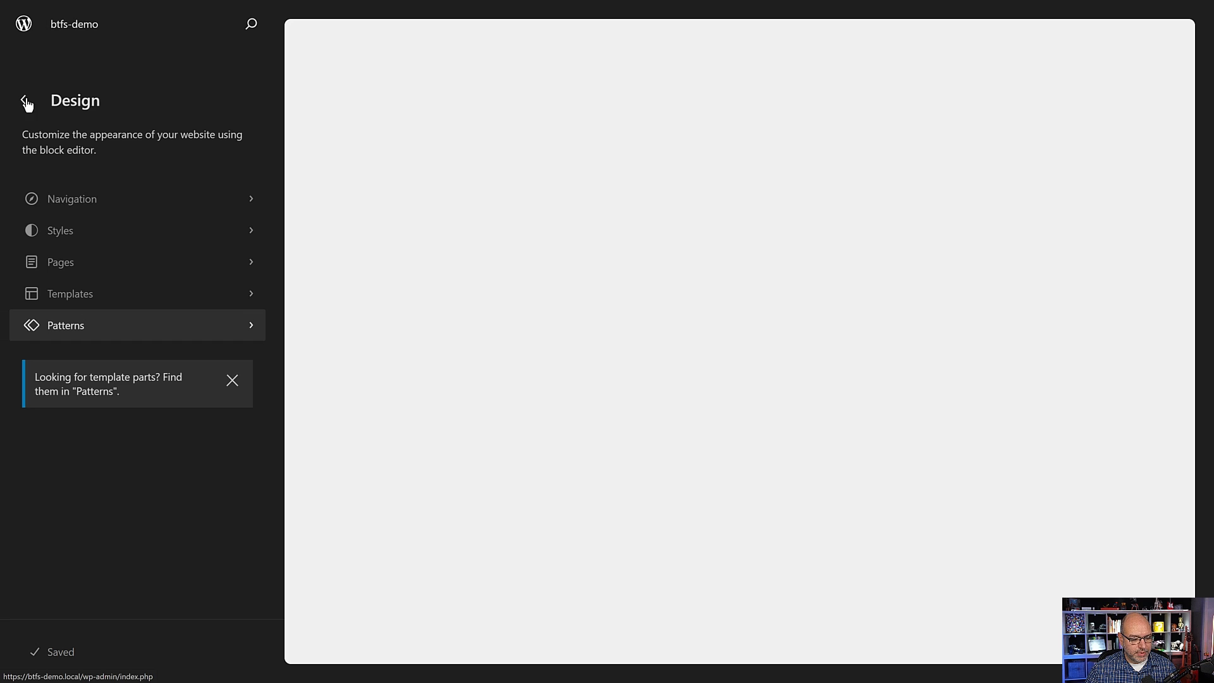
- Open the Index template from the Templates list for editing
left_click(126, 295)
left_click(52, 190)
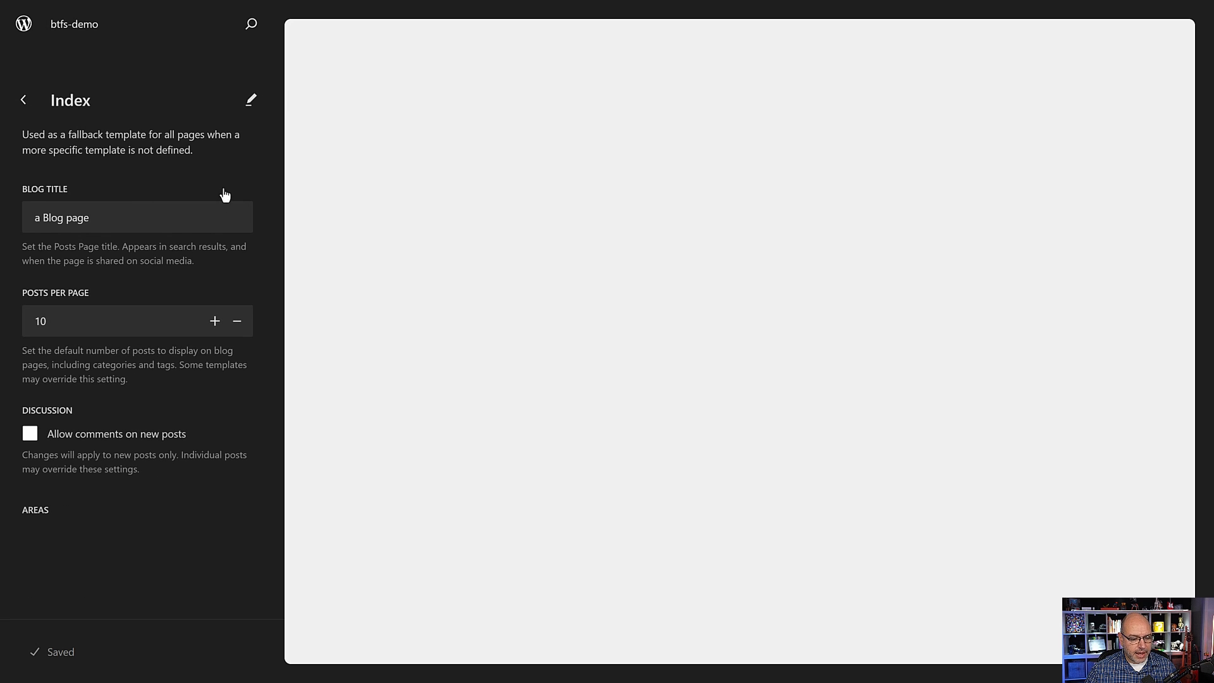
left_click(251, 101)
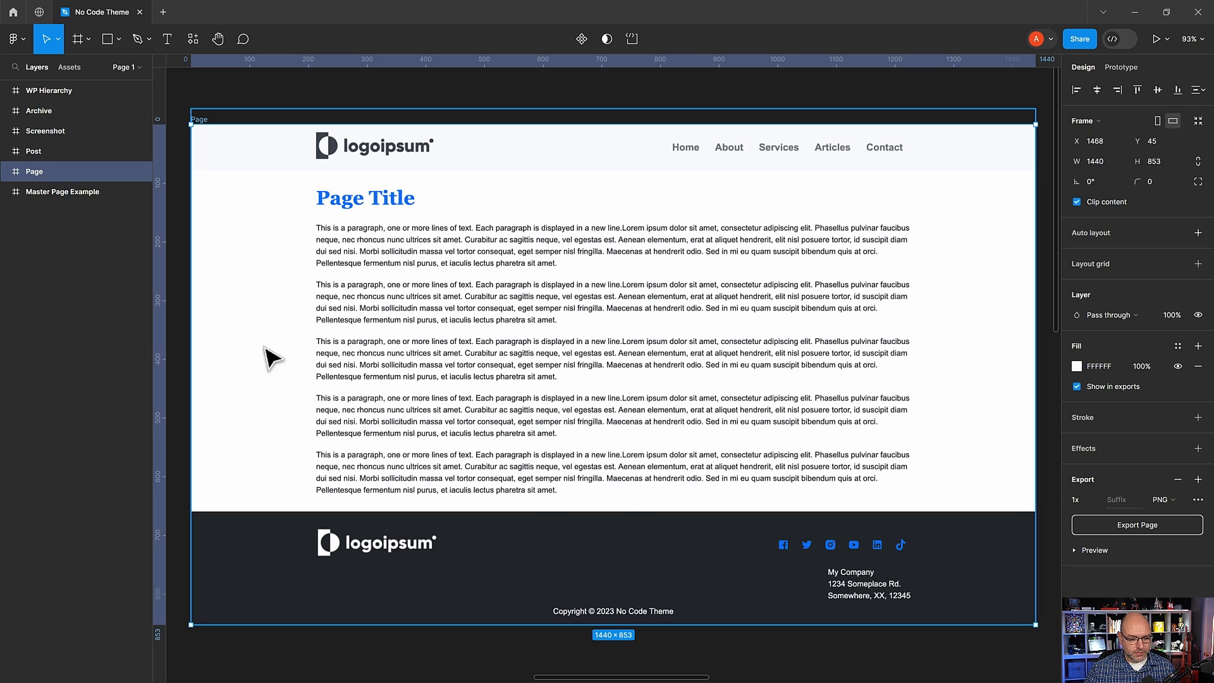
- Switch to the No Code Theme design in Figma and zoom to the Master Page Example frame
left_click(68, 192)
key("shift+2")
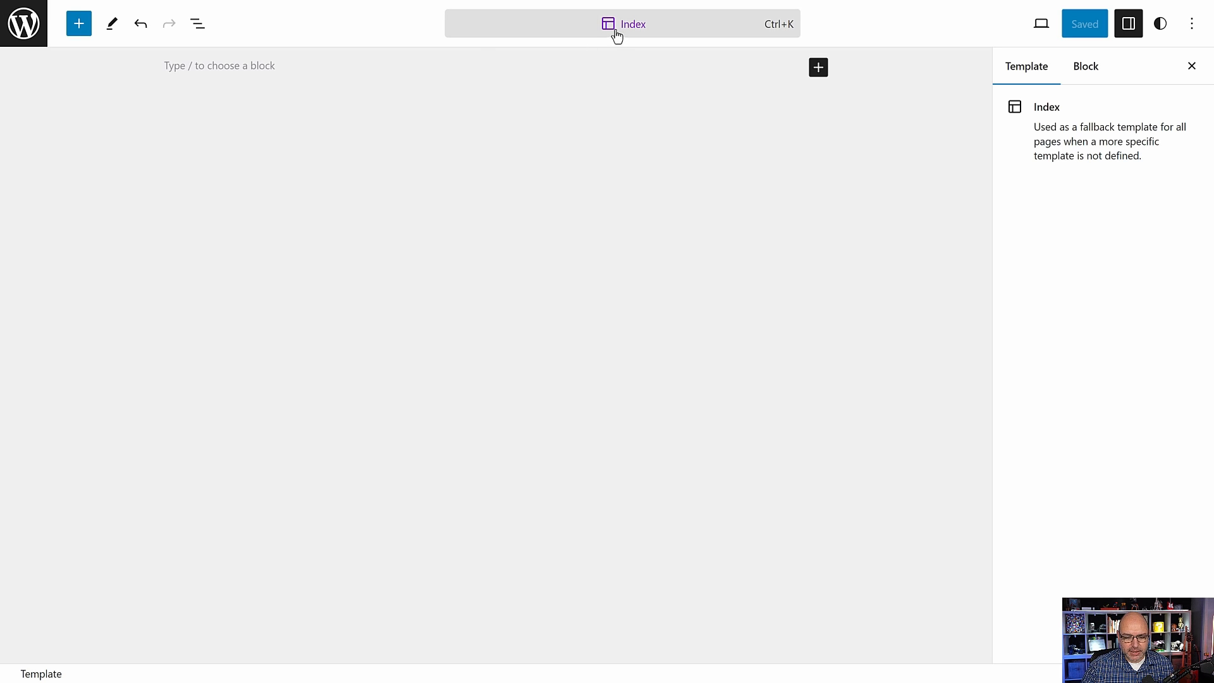
- Return to the Index template in the site editor and insert a Header block from the Theme blocks
left_click(80, 26)
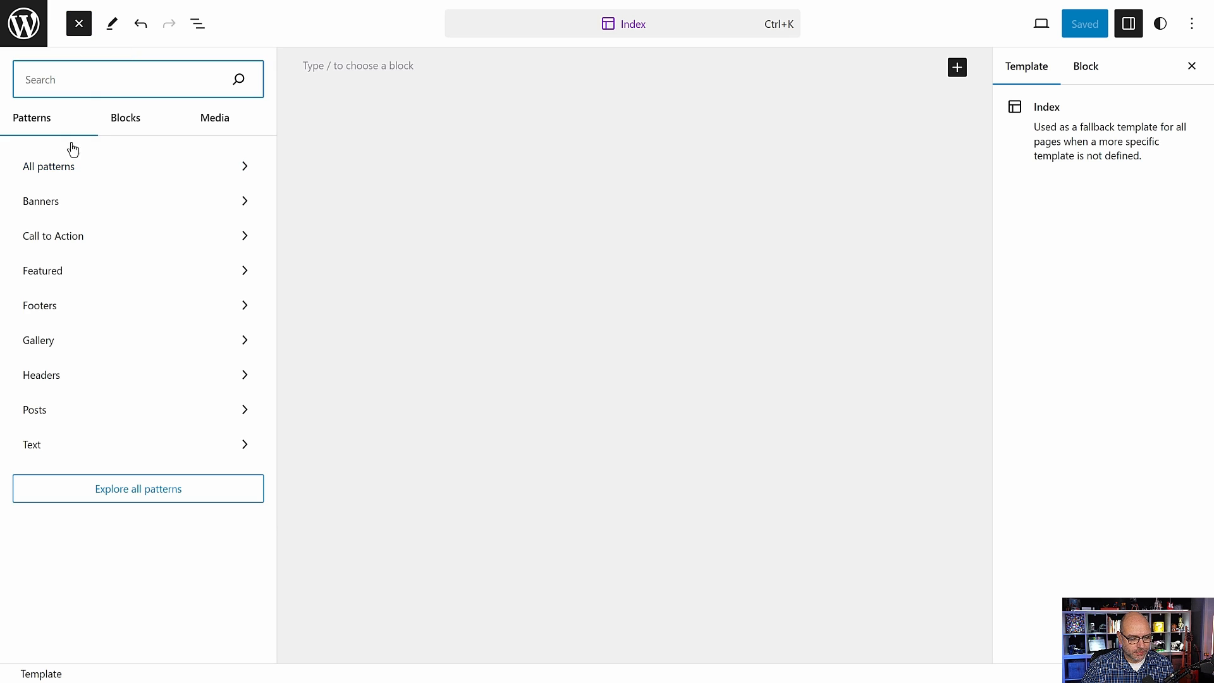
left_click(140, 124)
scroll(145, 256, "down", 15)
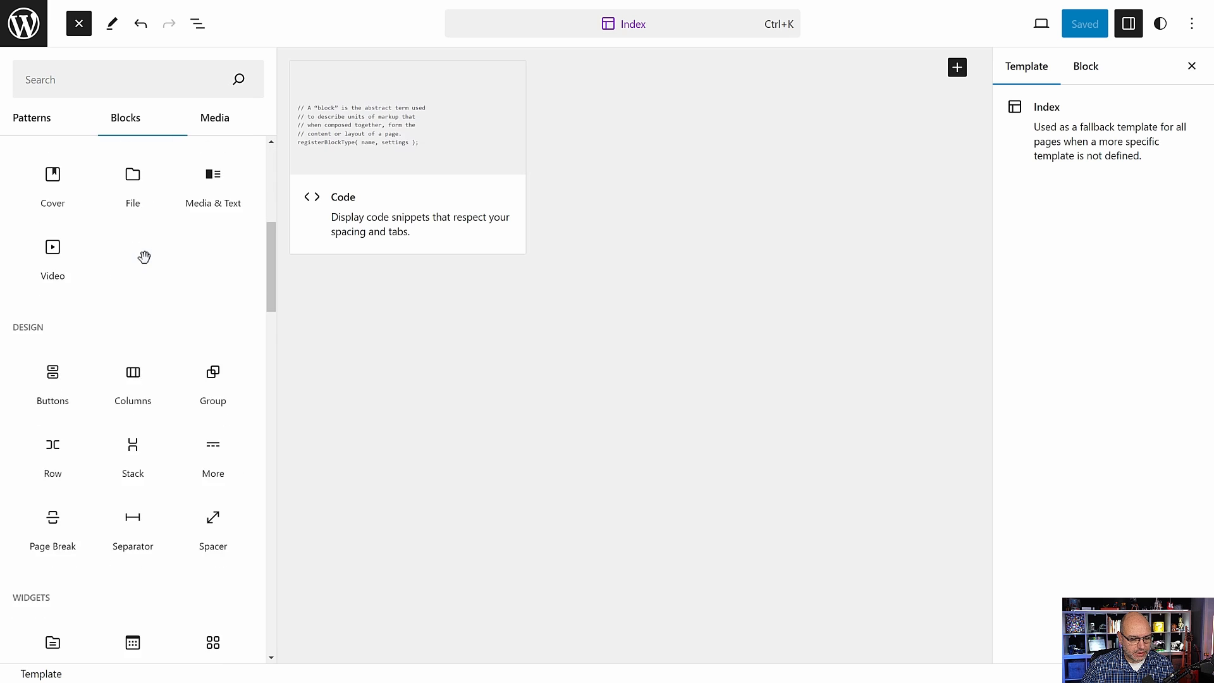
scroll(147, 265, "down", 4)
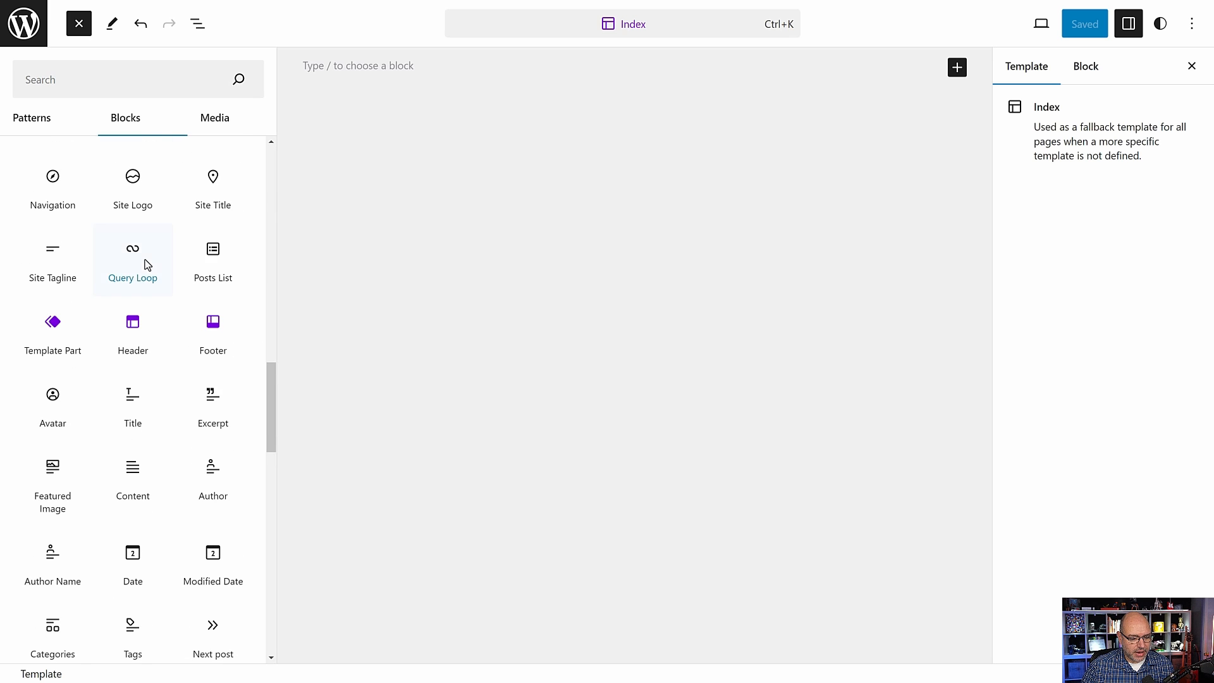
scroll(88, 247, "up", 1)
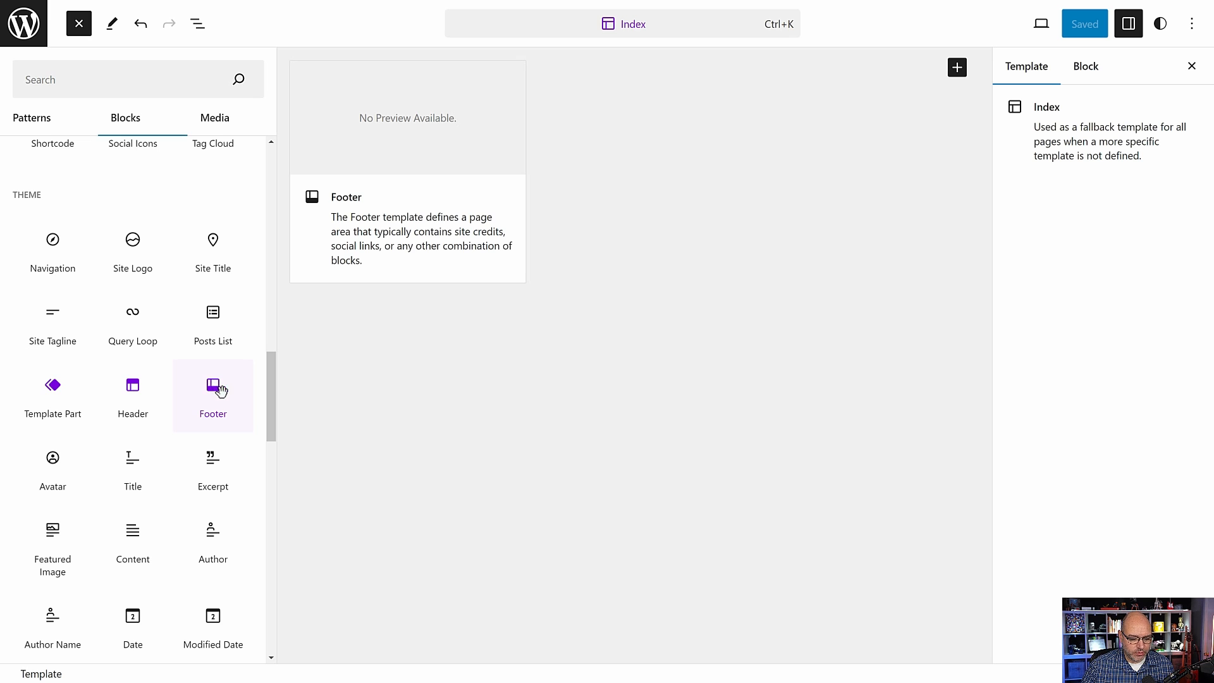
left_click(140, 397)
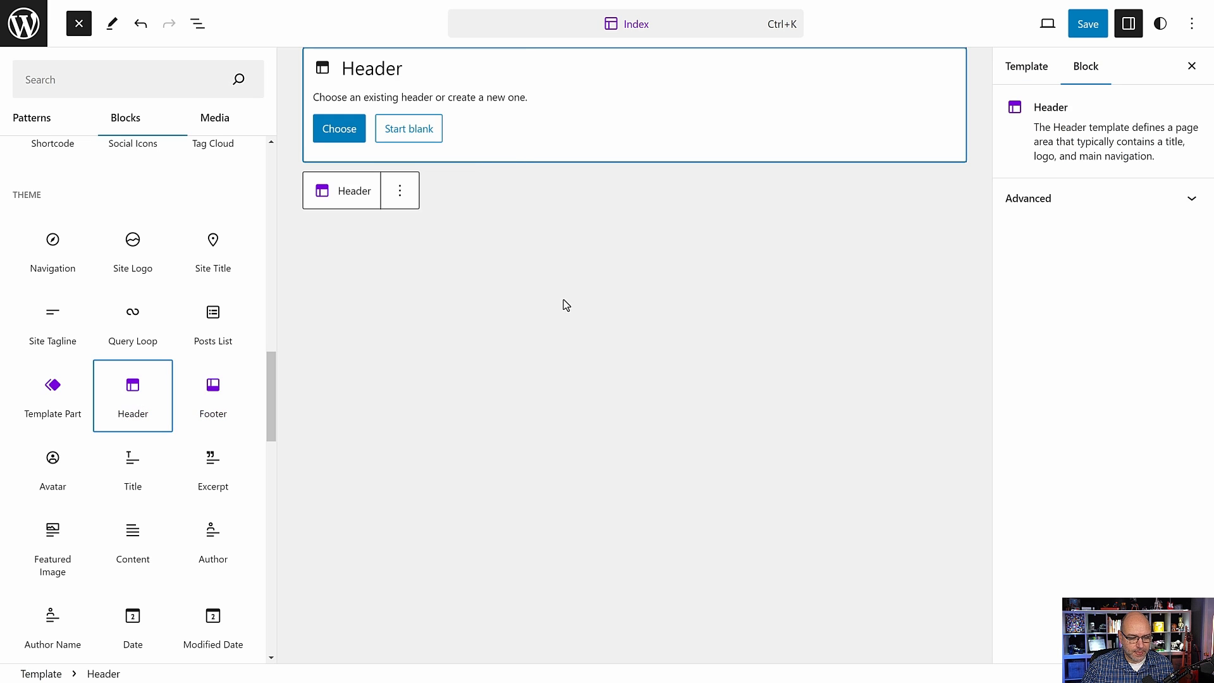
- Look over the ready-made header patterns offered for the Header block, and close the selection without choosing one
left_click(592, 333)
left_click(202, 133)
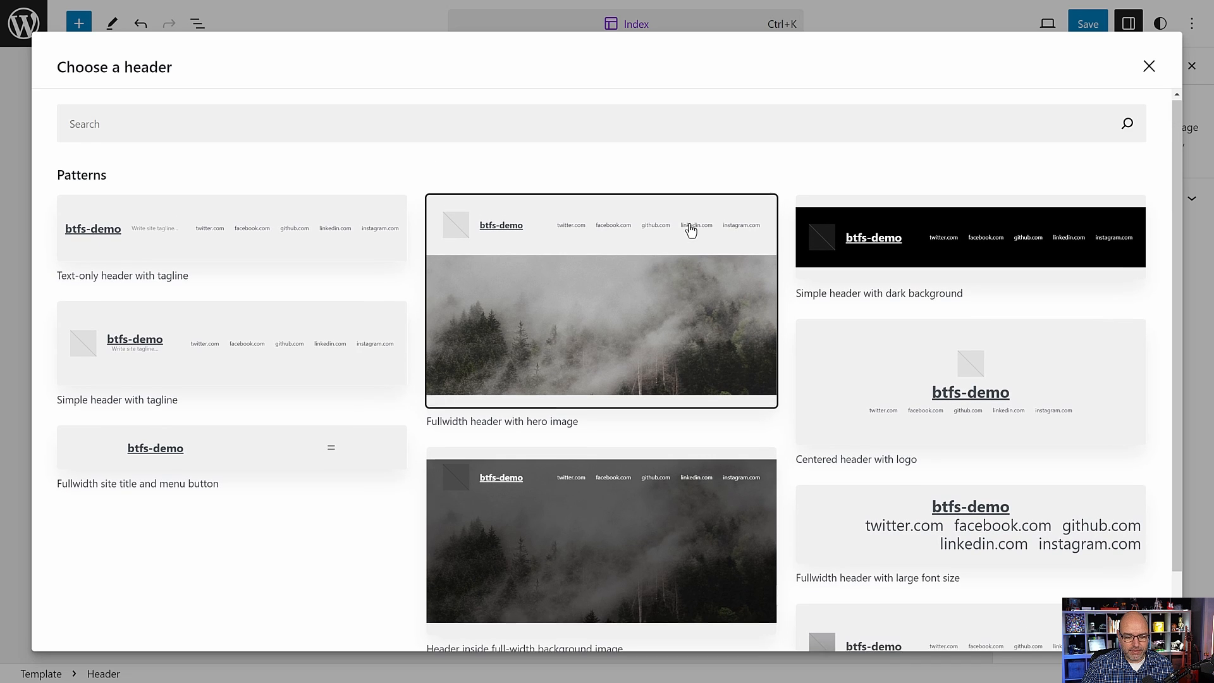
left_click(1148, 70)
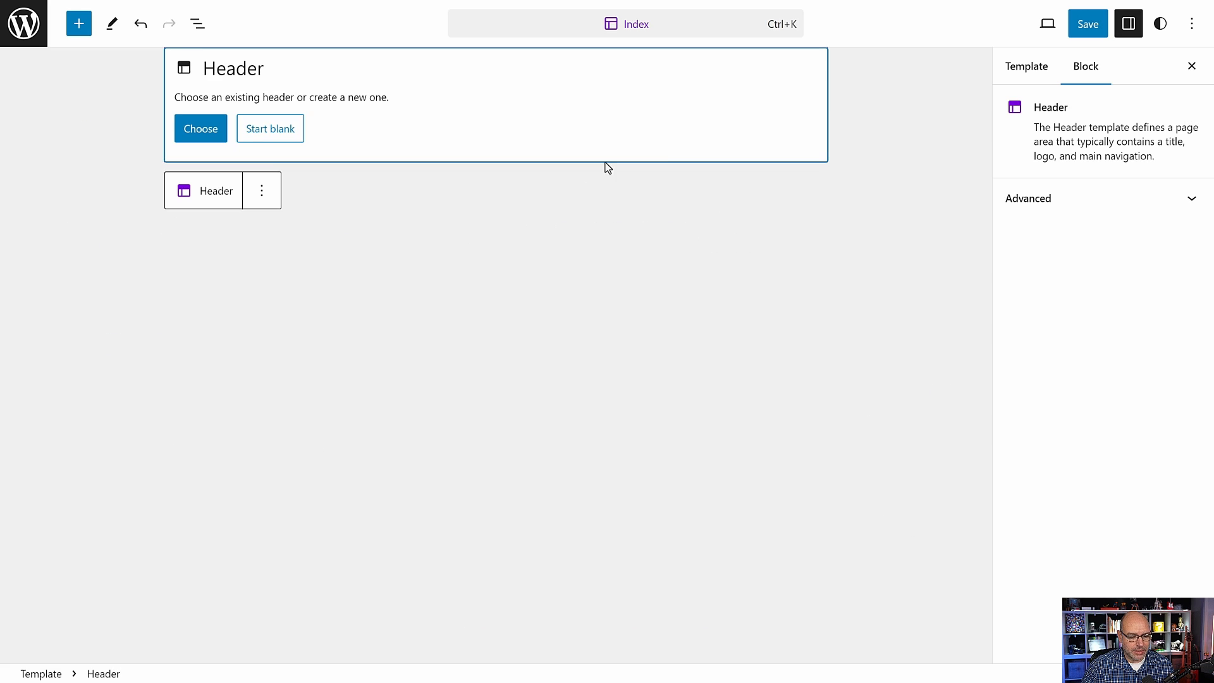
- Start the Header block blank and create the new template part with the name General Header
left_click(281, 130)
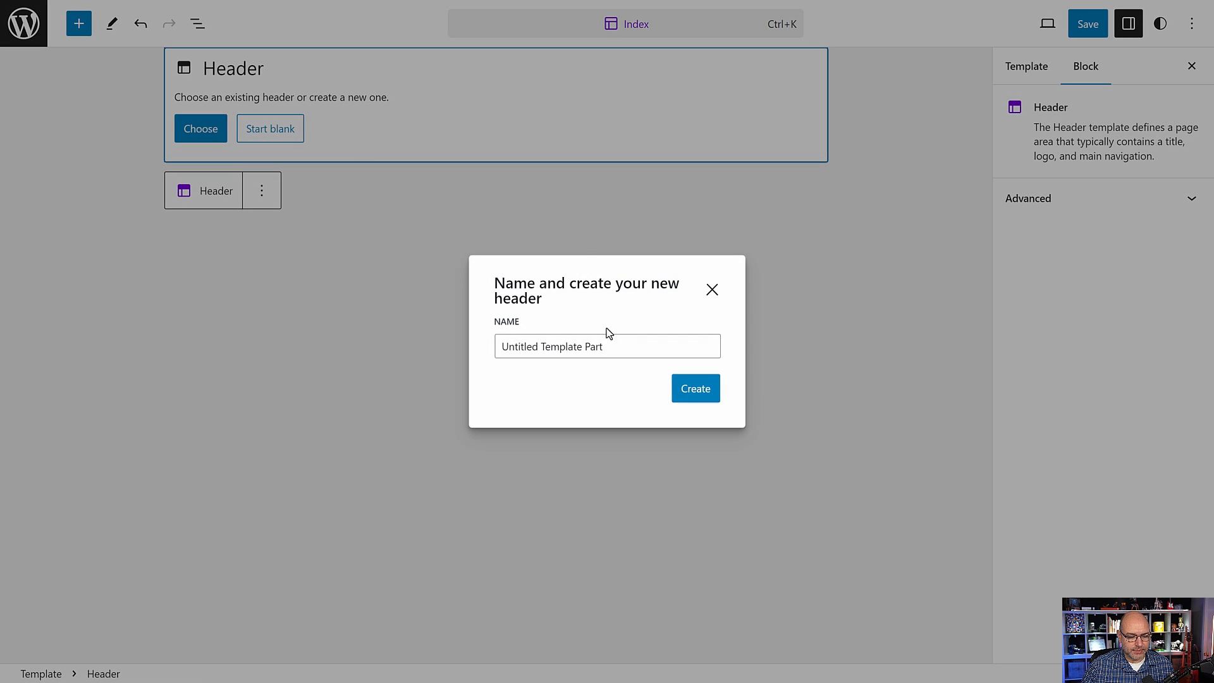
left_click_drag(621, 342, 483, 335)
type("Ge")
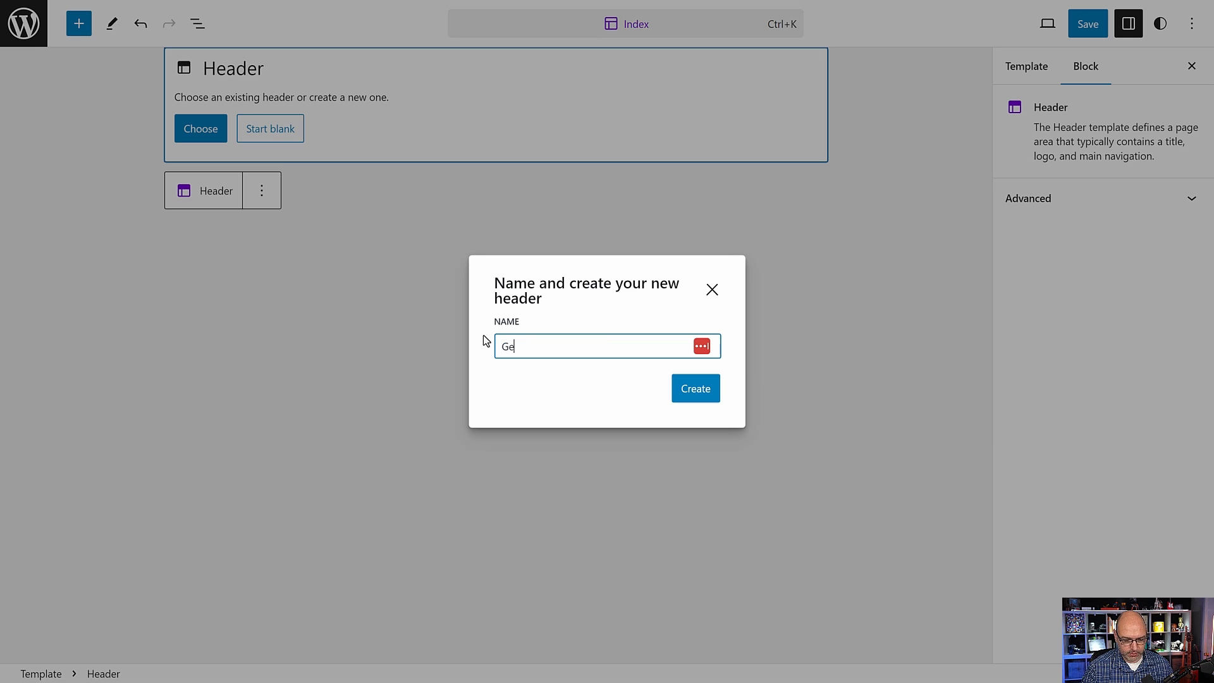
type("neral Header")
key("Return")
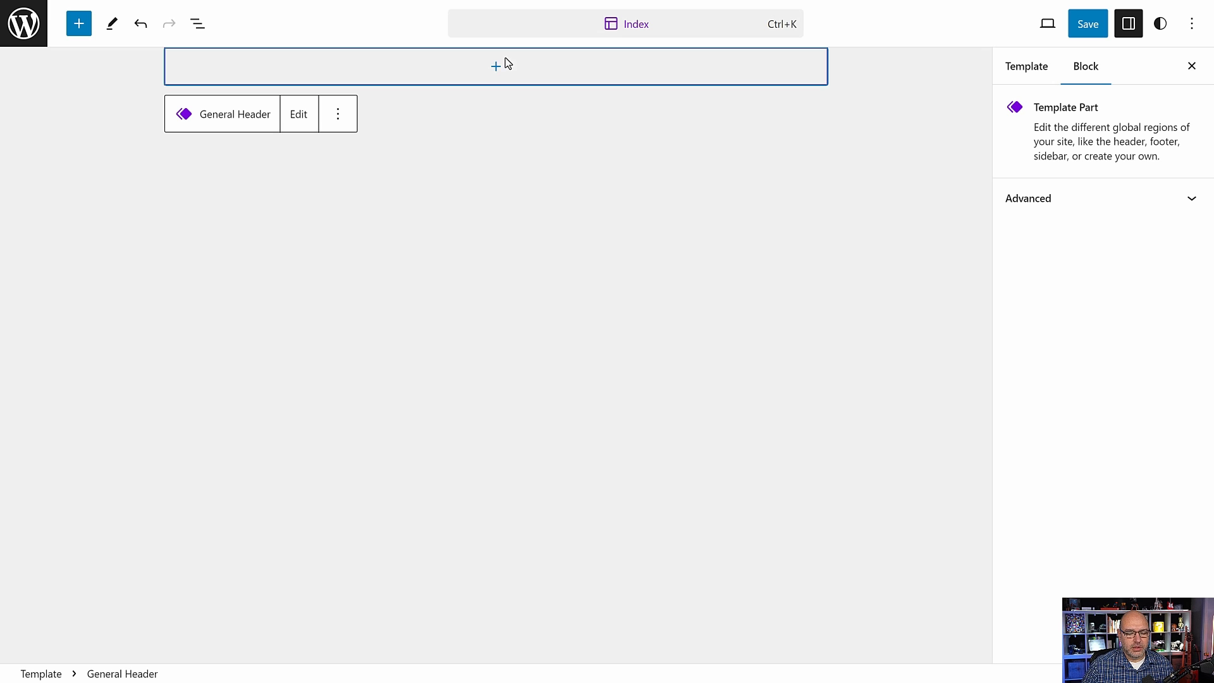
- Add a Group block inside General Header using the single-container layout
left_click(497, 72)
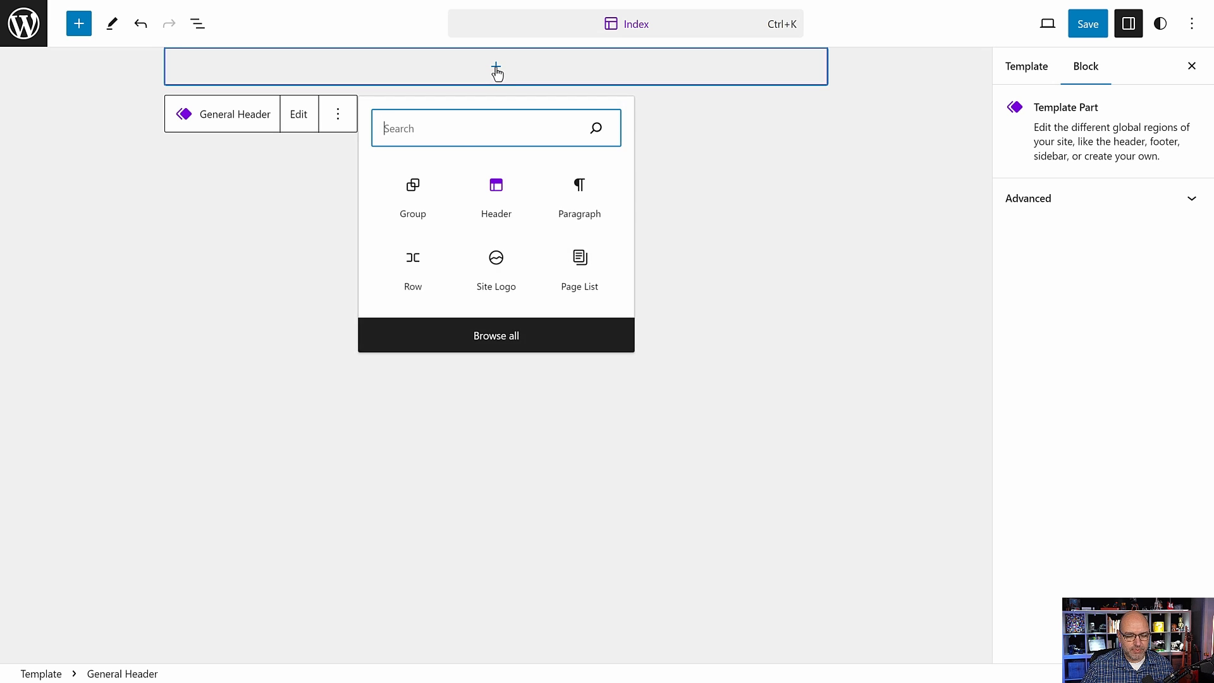
left_click(411, 204)
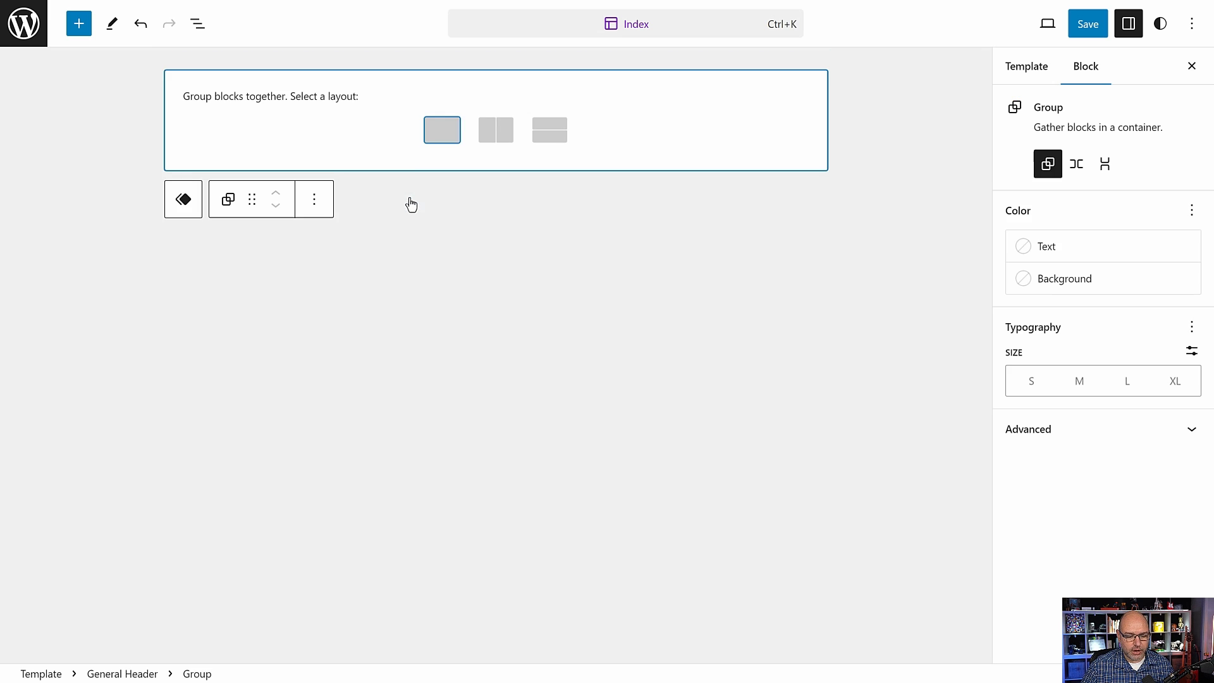
left_click(443, 132)
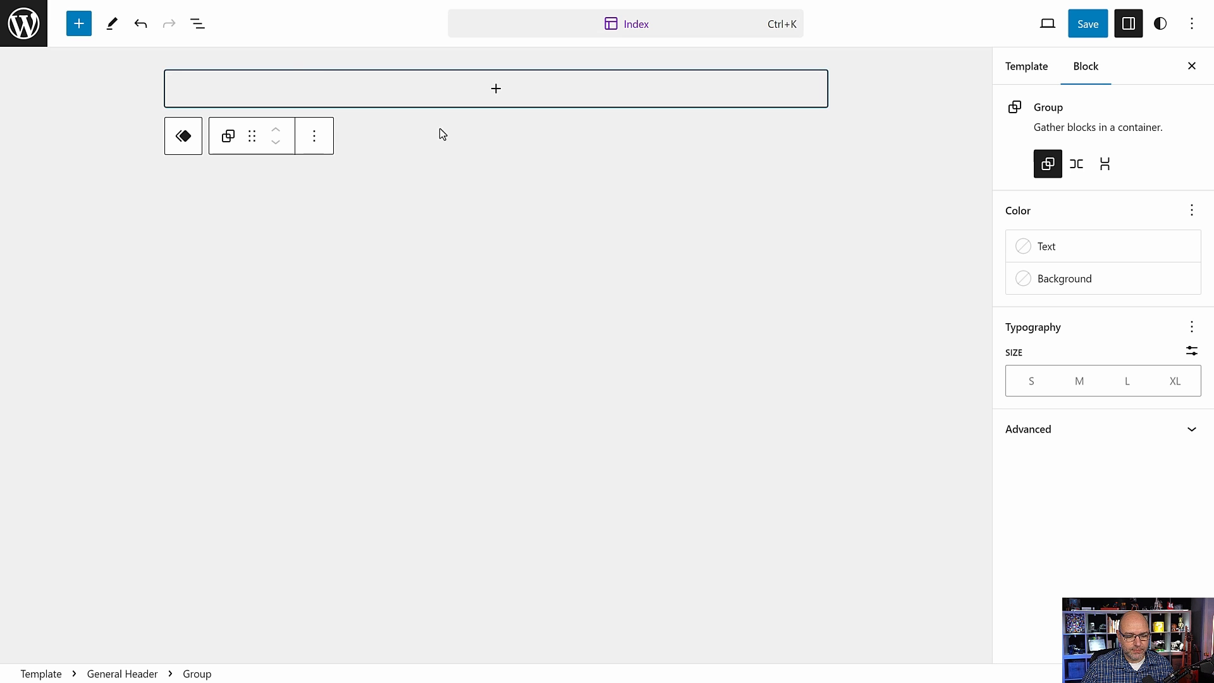
- Show the List View of blocks and add a Row block inside the header's Group
left_click(205, 28)
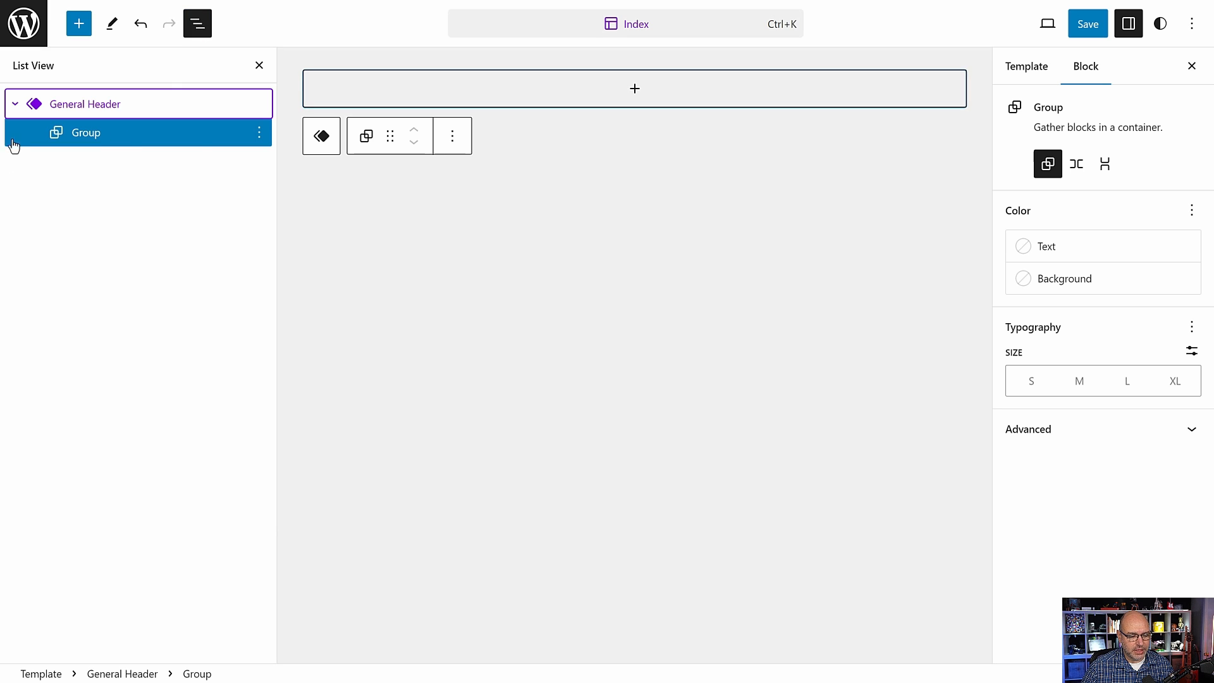
left_click(635, 92)
type("rp")
key("BackSpace")
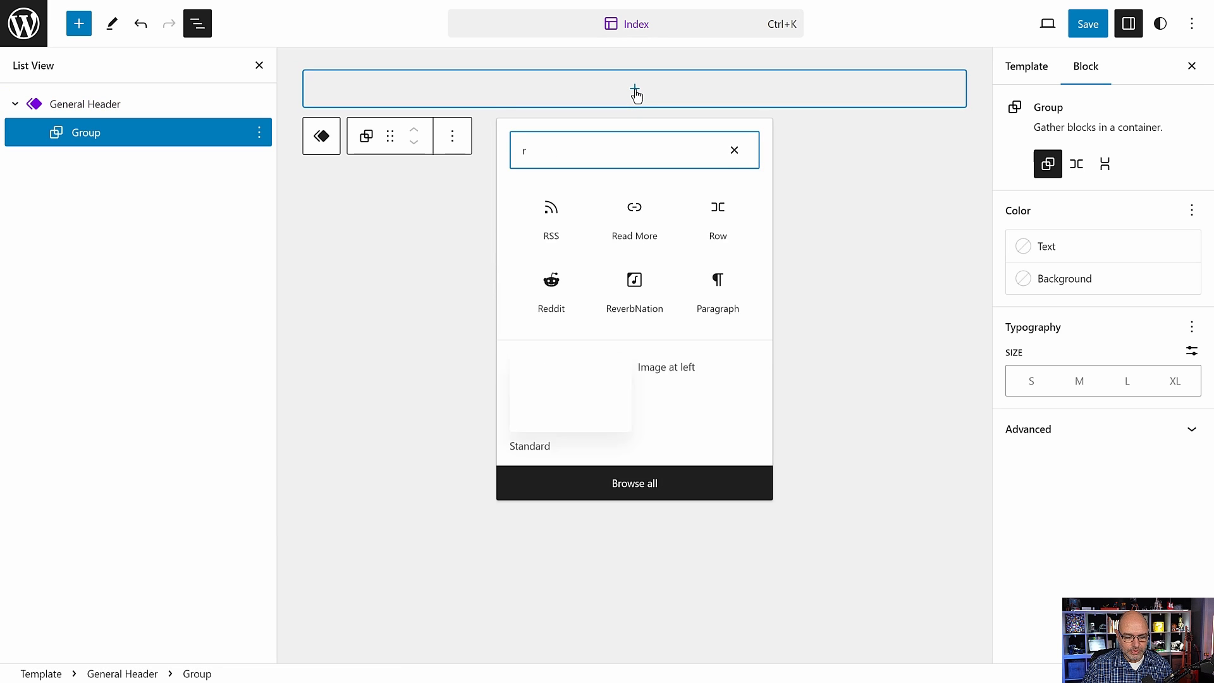
type("ow")
left_click(546, 221)
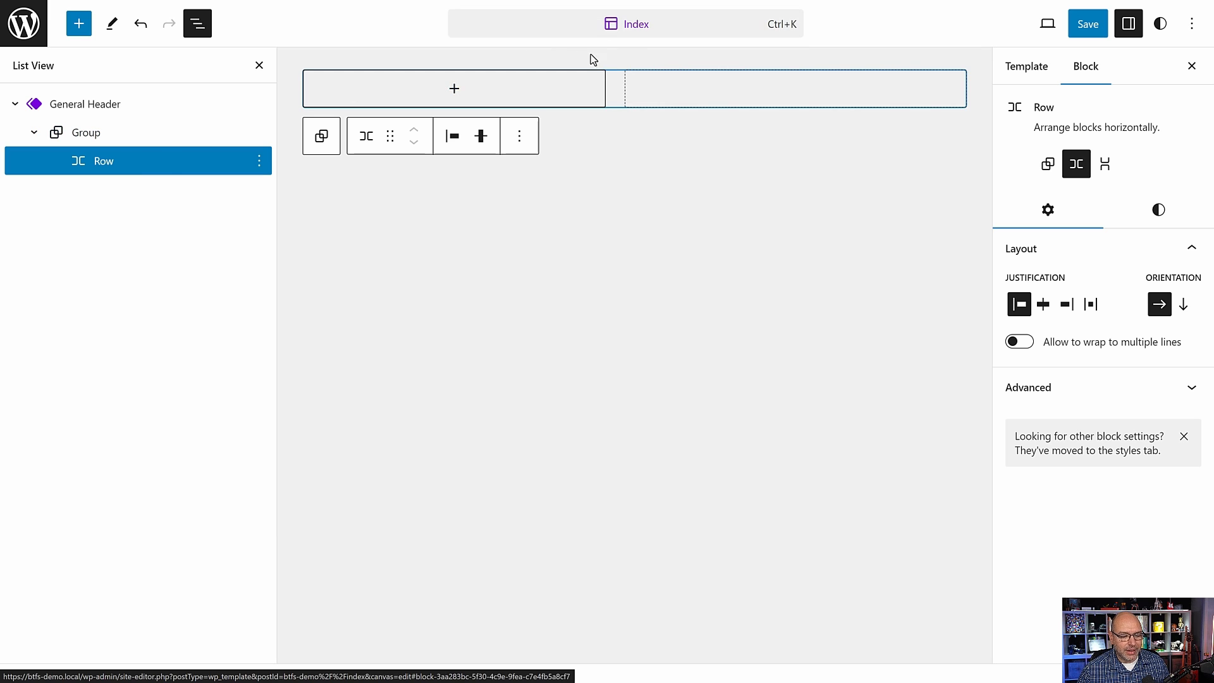
- Nest a second Row block inside the Row in the header's Group
left_click(454, 89)
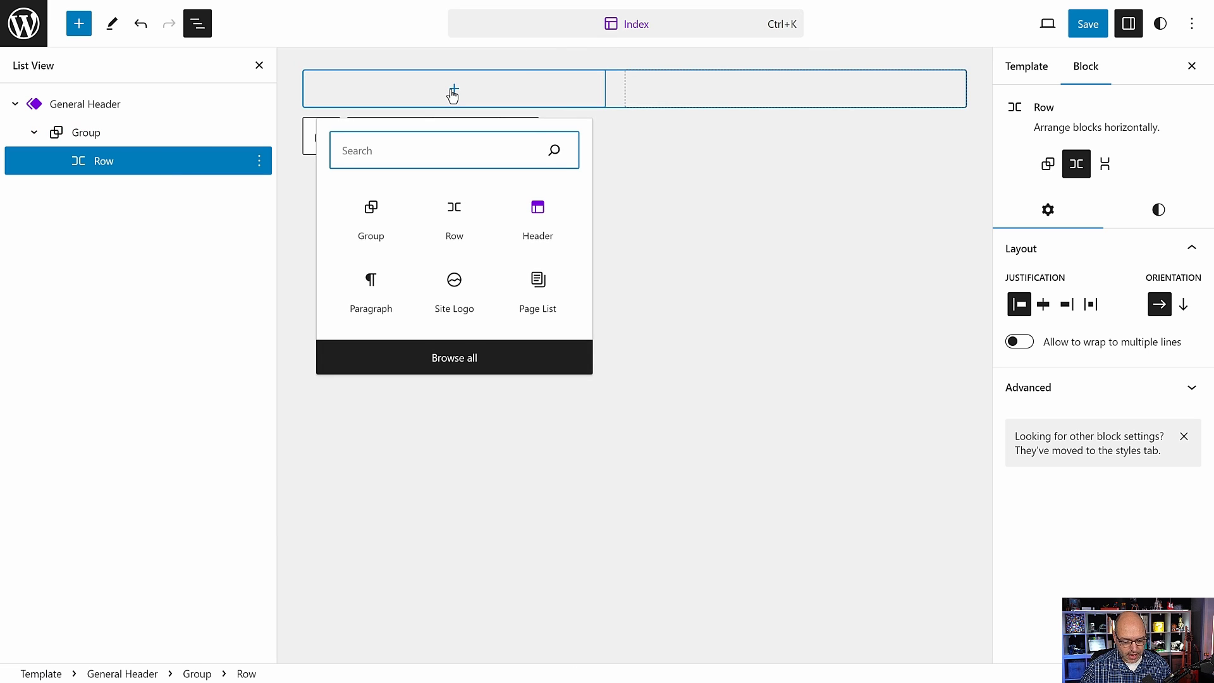
type("row")
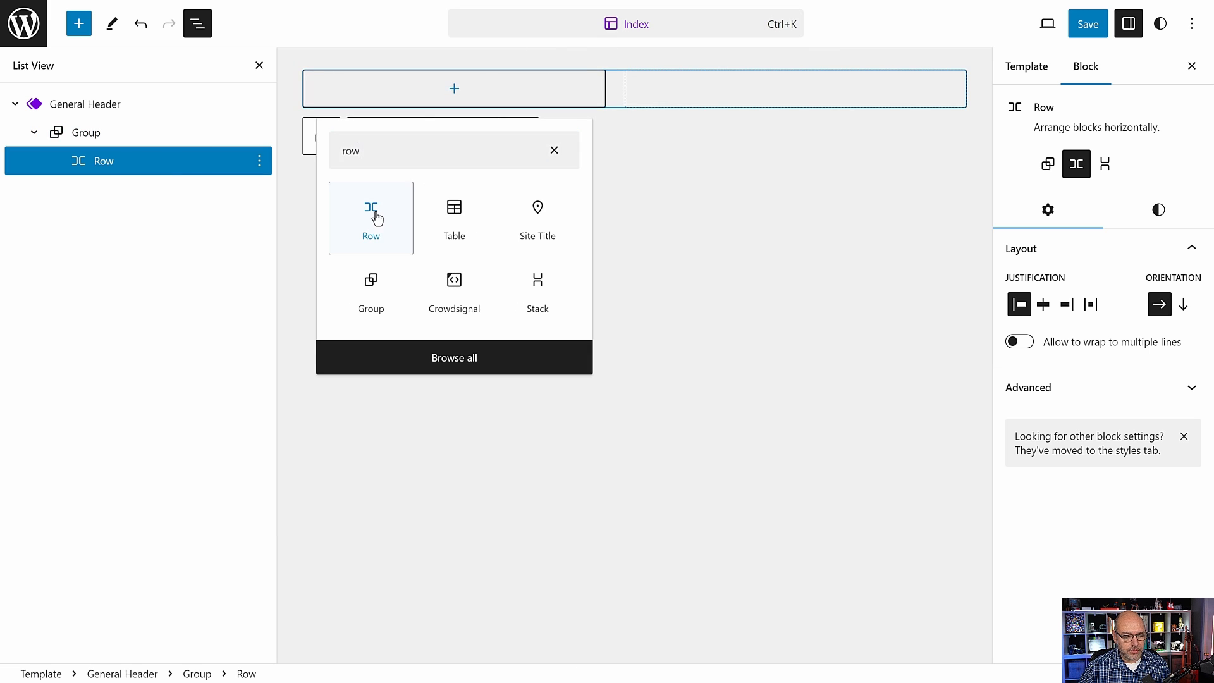
left_click(375, 217)
- Insert a Site Logo block in the inner Row and set its image to logoipsum-logo-6.png from the media library
left_click(626, 92)
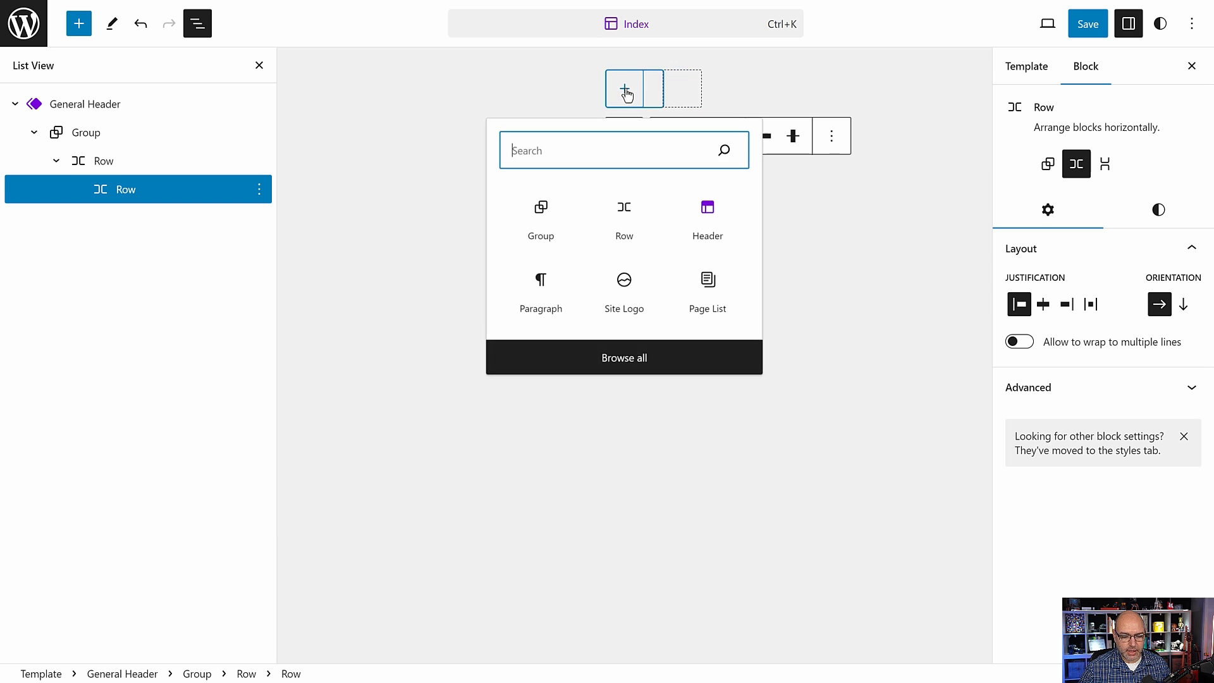
type("site")
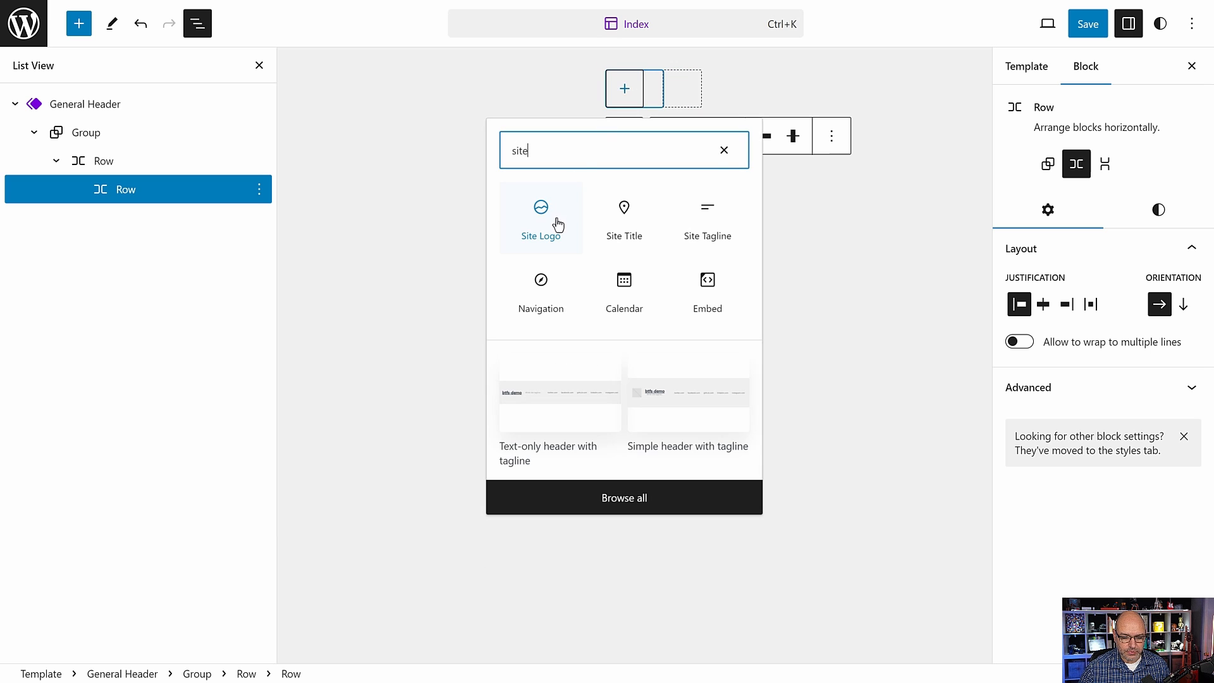
left_click(558, 225)
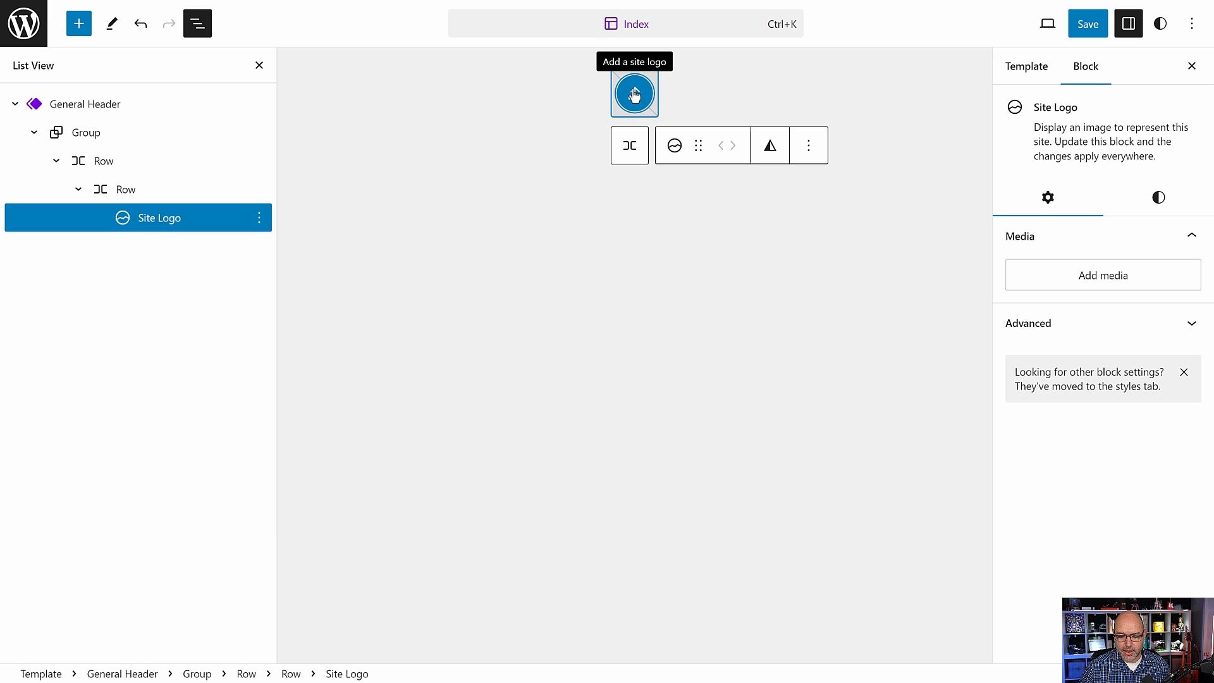
left_click(1109, 285)
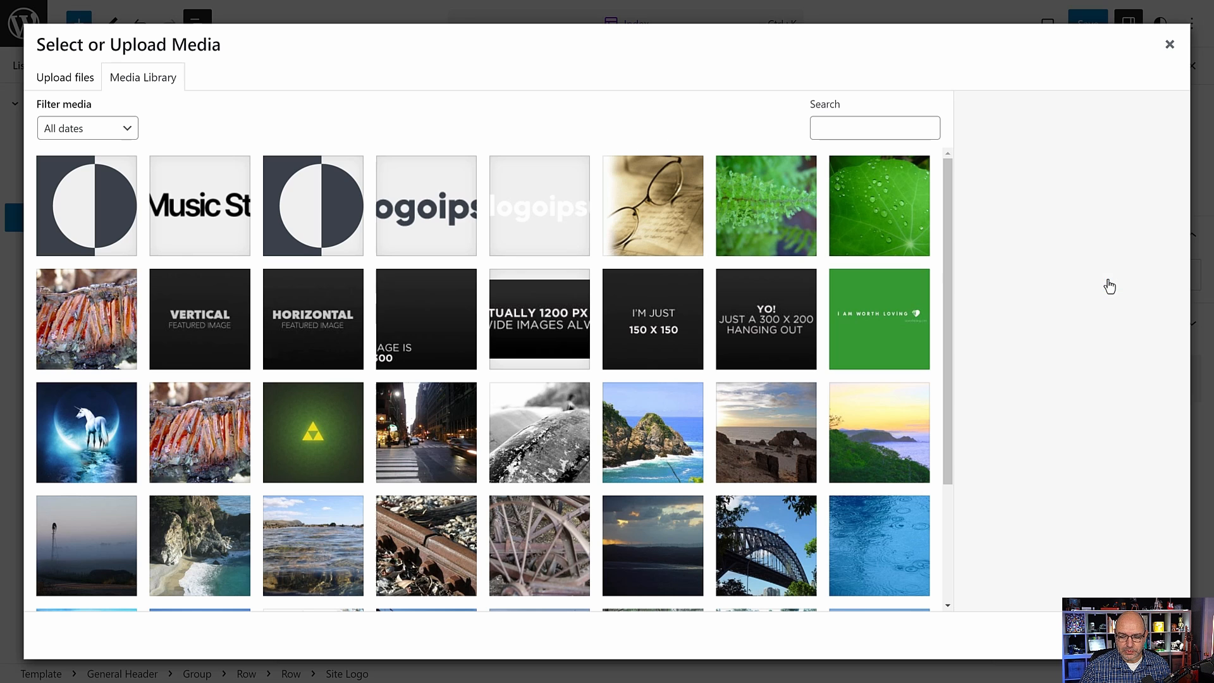
left_click(398, 215)
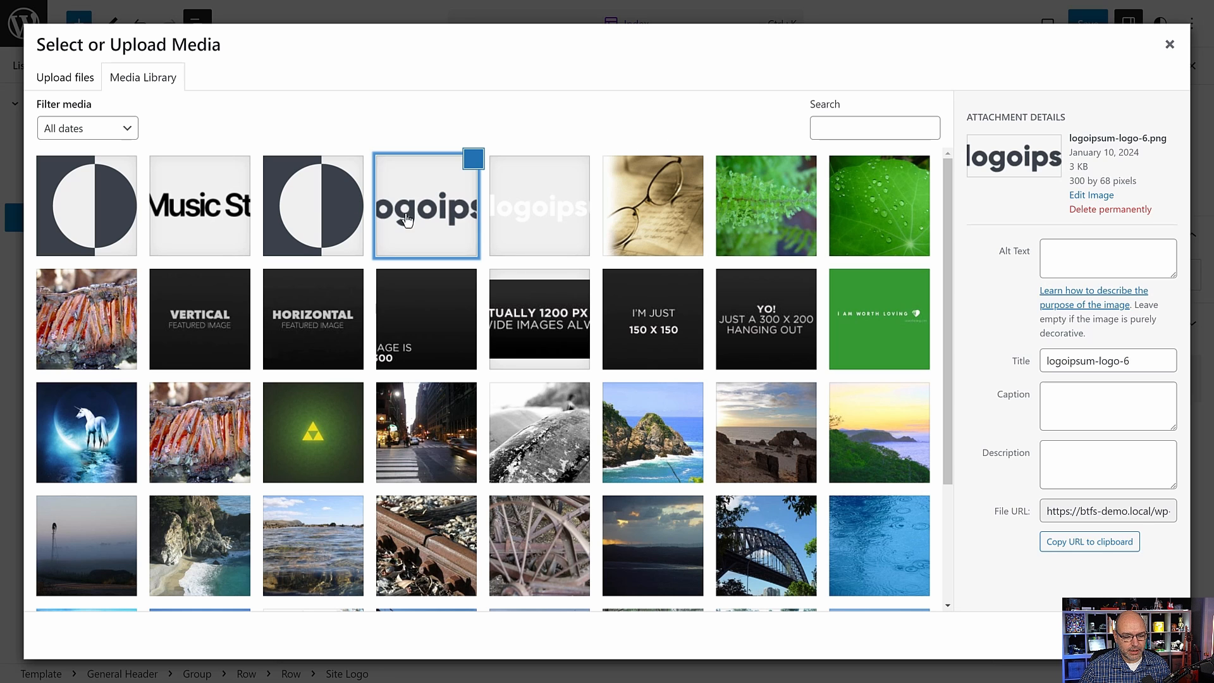
left_click(1152, 635)
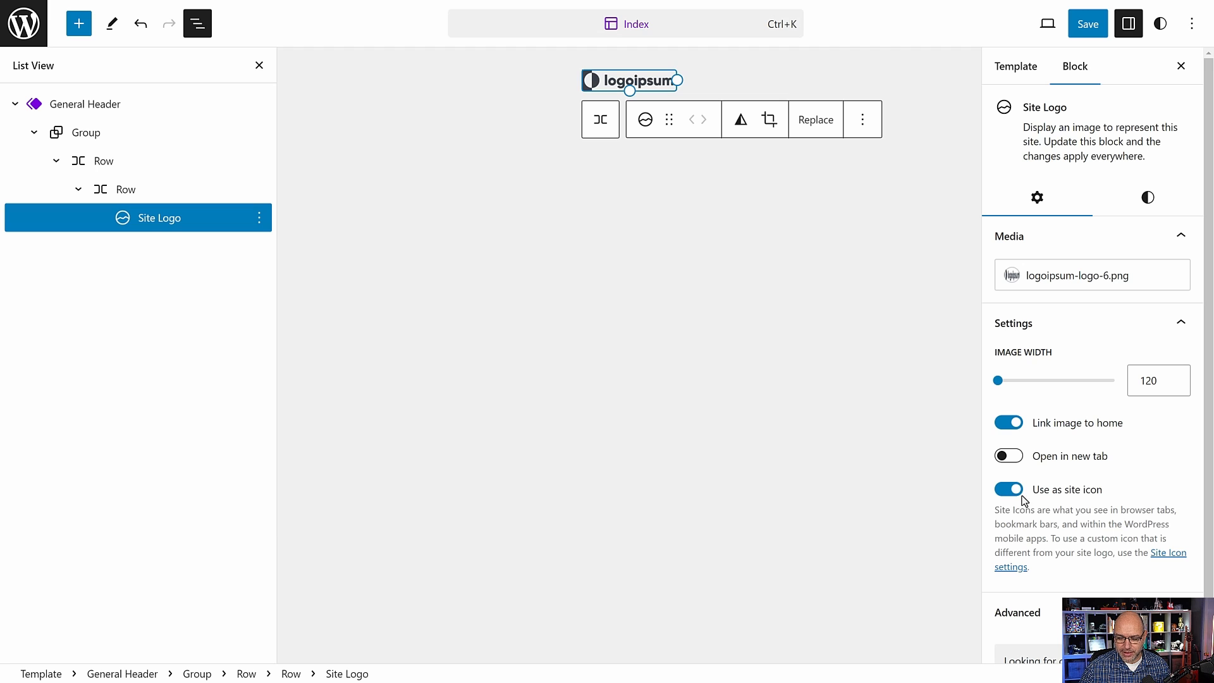
- Turn off using the Site Logo as the site icon and save the template changes
left_click(1012, 495)
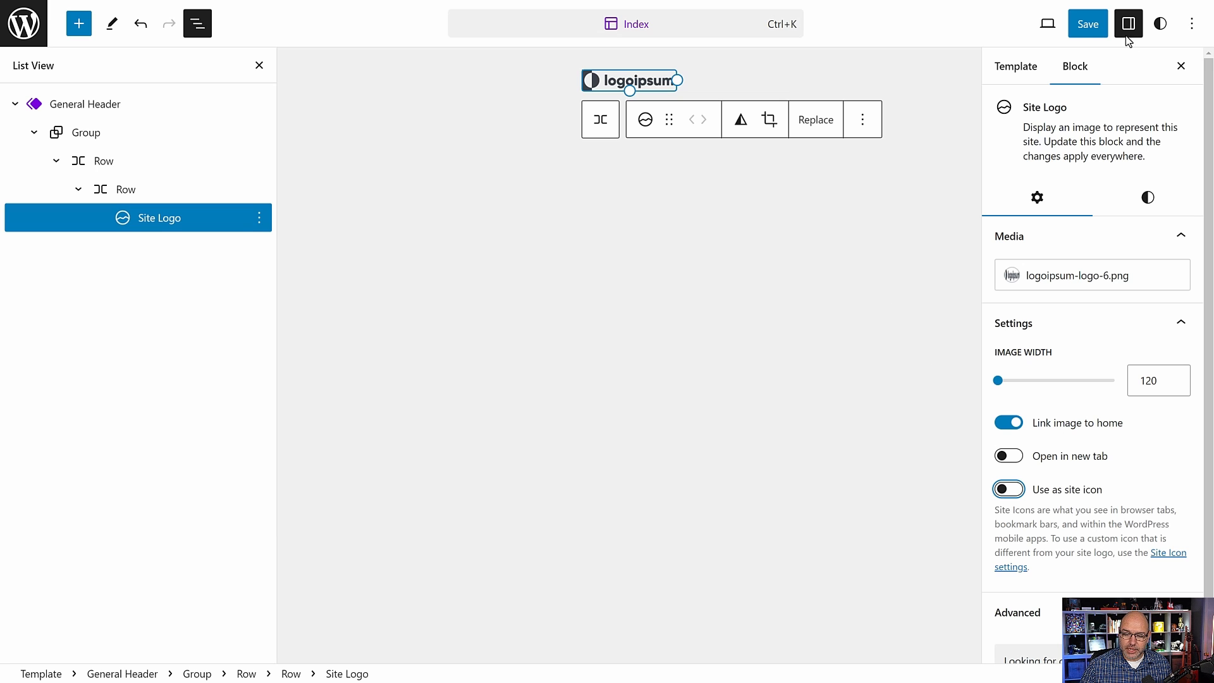
left_click(1088, 24)
left_click(1087, 25)
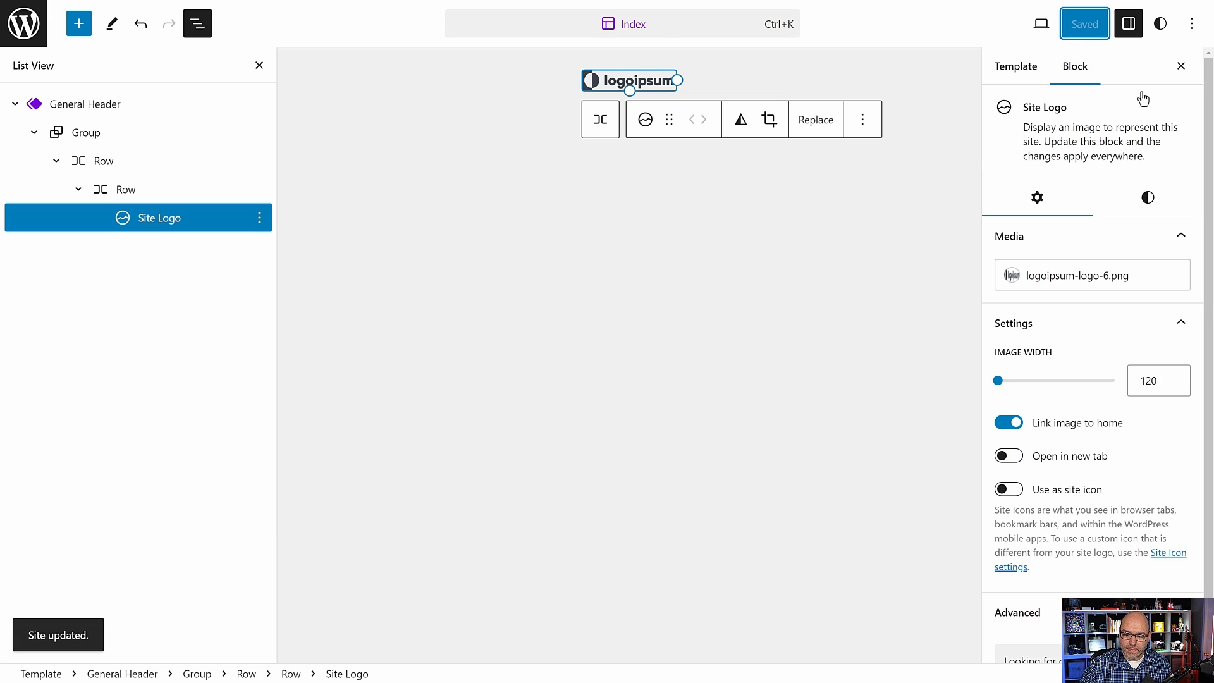
- Set the site icon to logoipsum-icon-6.png from the media library through the Site Icon settings, skip cropping, and publish the change
left_click(1162, 553)
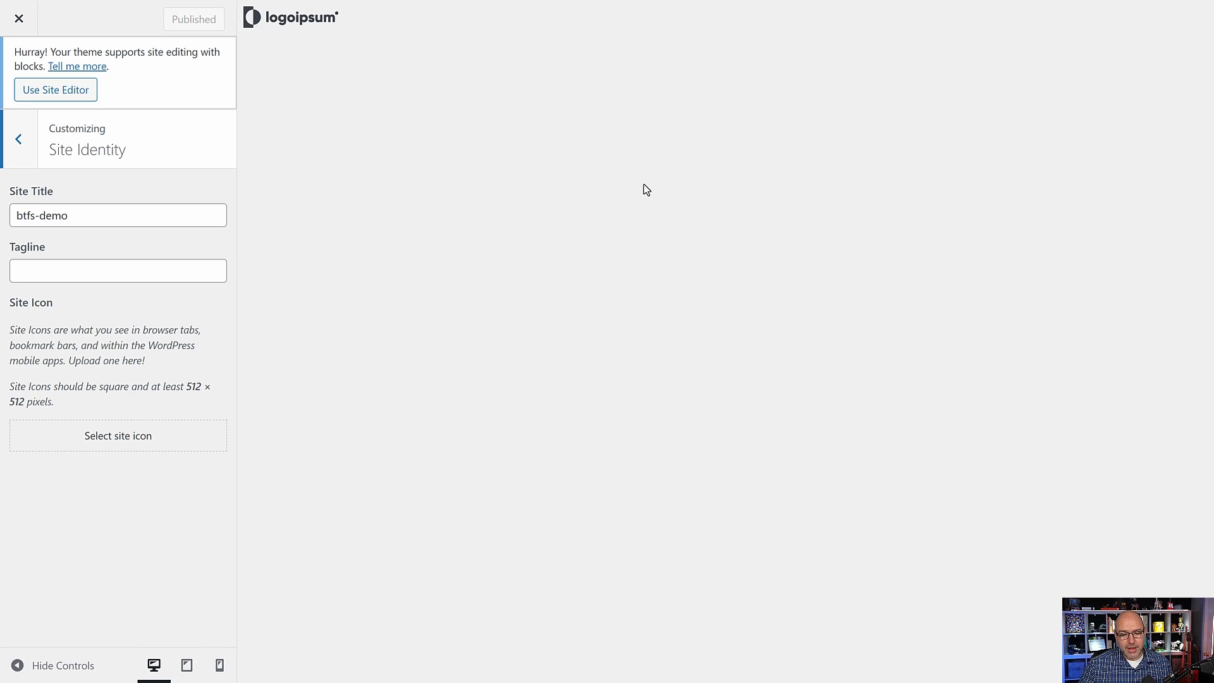
left_click(110, 448)
left_click(226, 207)
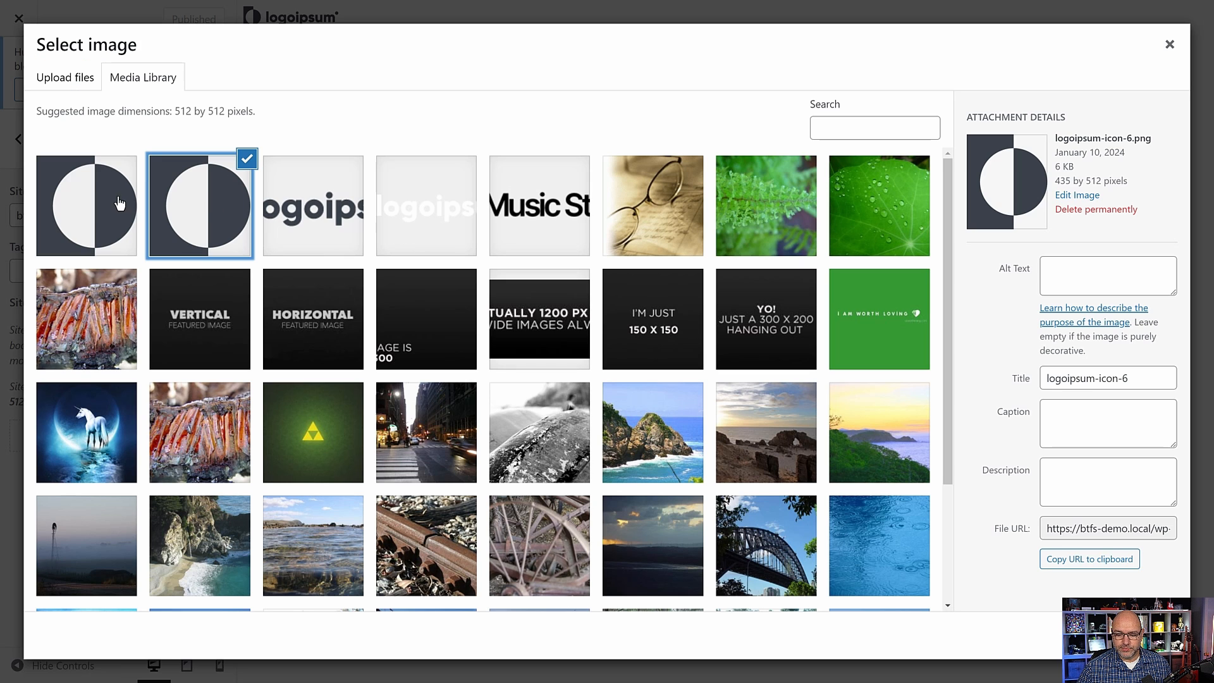
left_click(1132, 635)
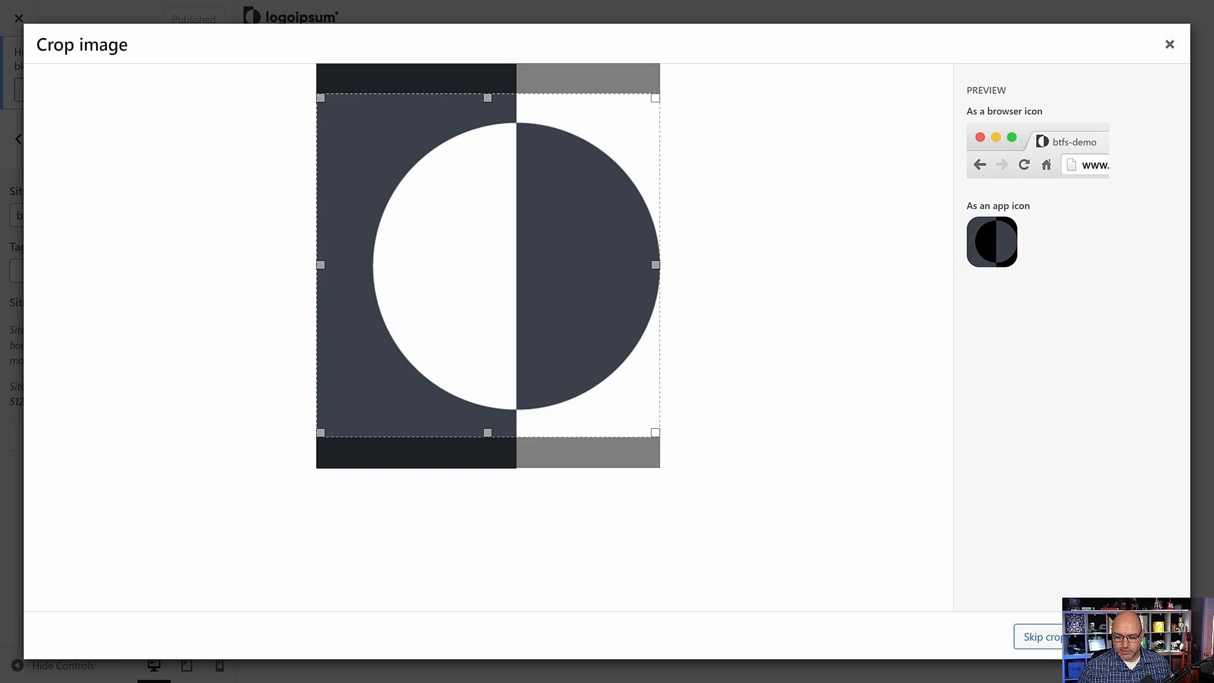
left_click(1037, 636)
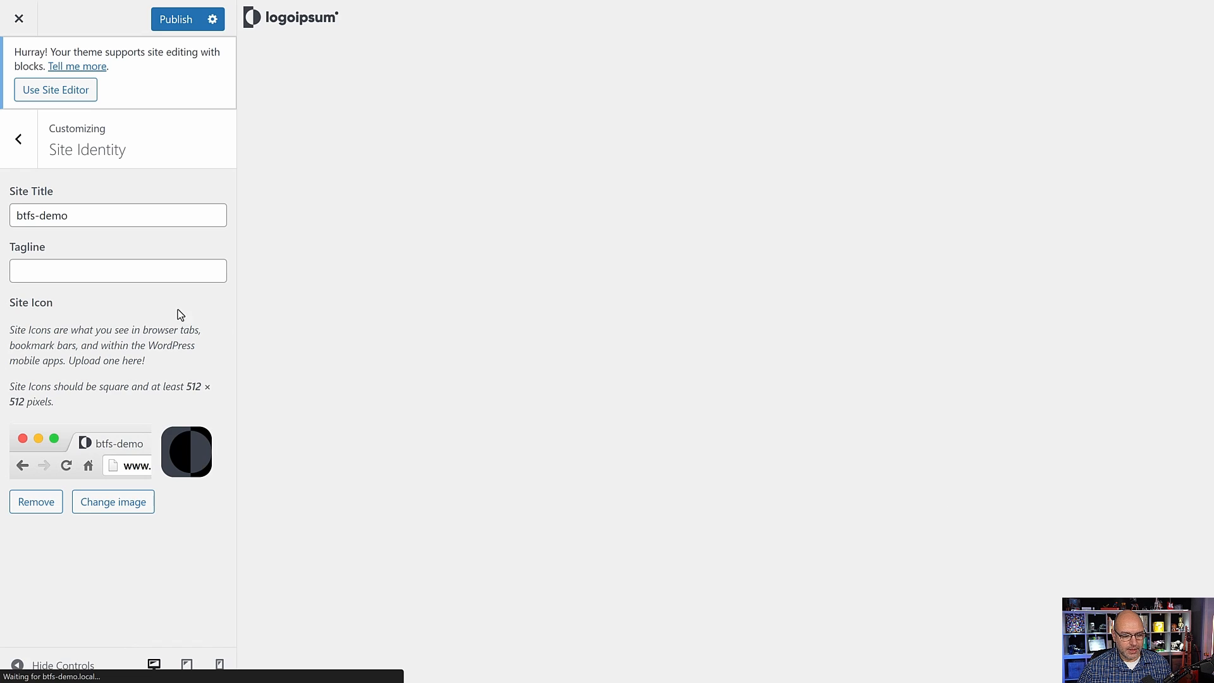
left_click(183, 21)
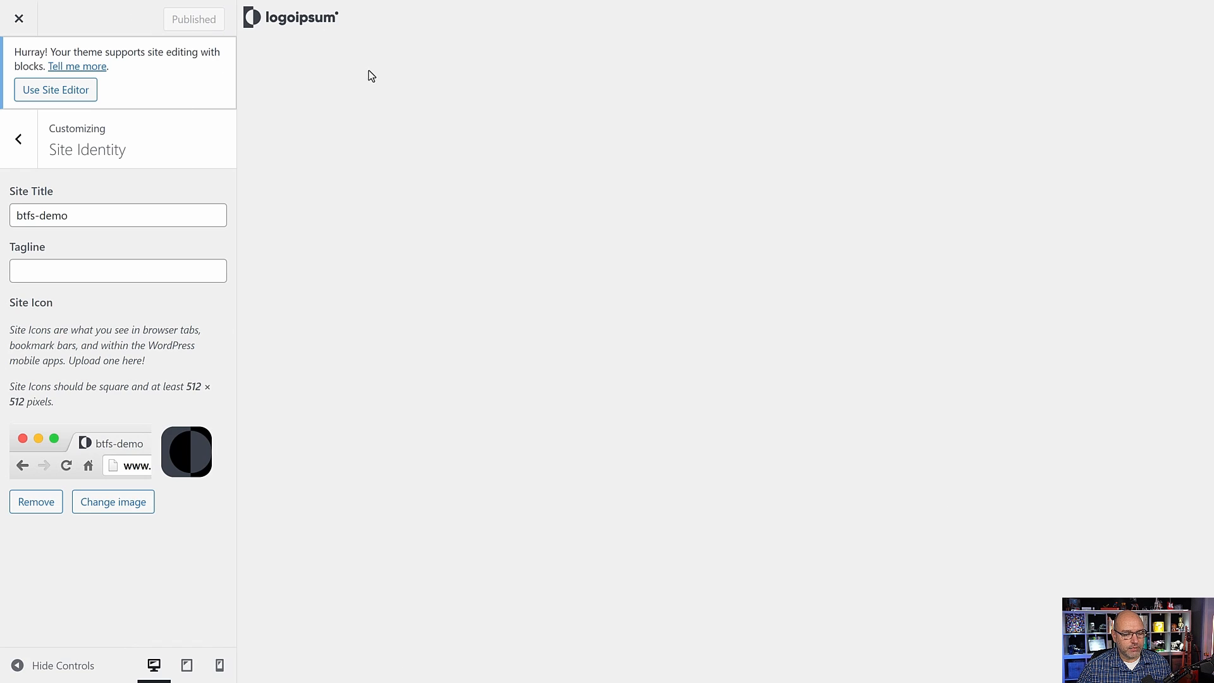
- Return to the site editor, open the Index template for editing, and show the General Header's block structure fully expanded in List View
left_click(23, 20)
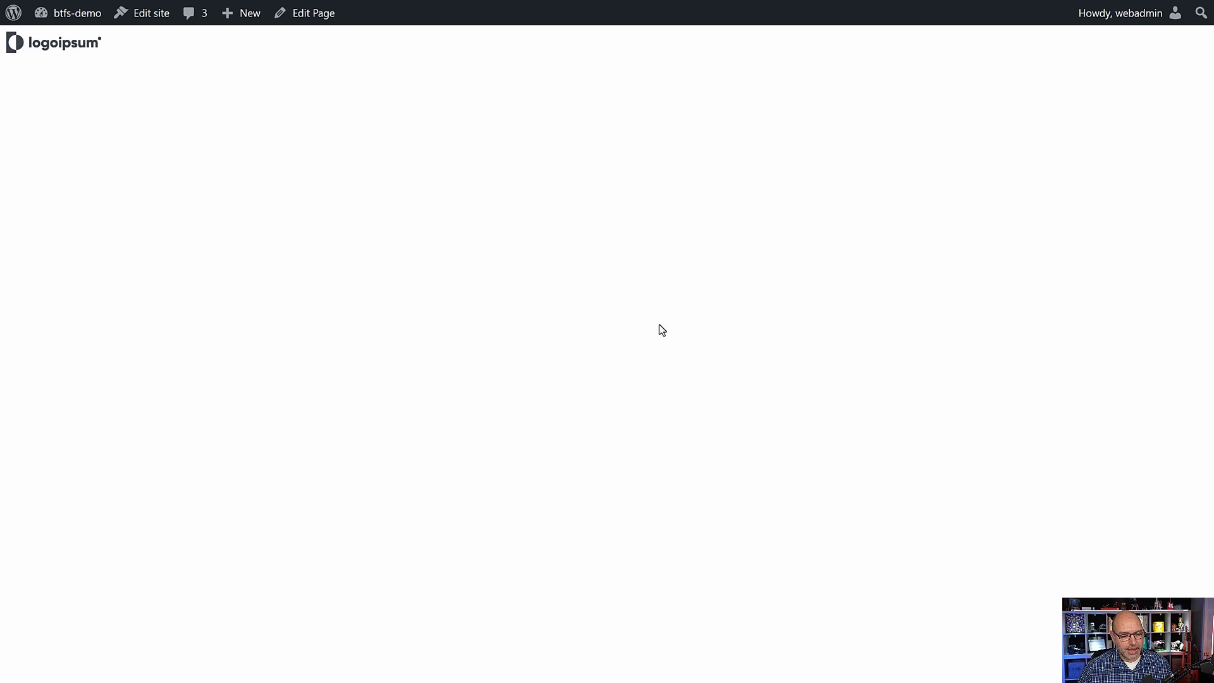
left_click(148, 15)
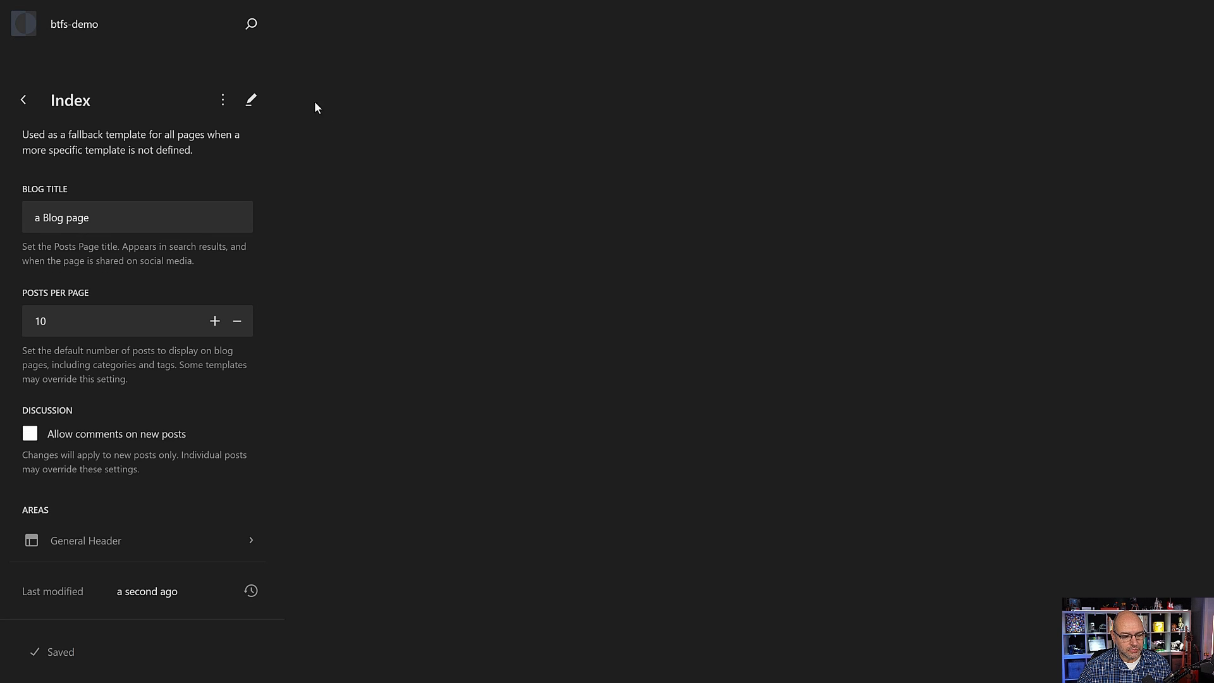
left_click(251, 101)
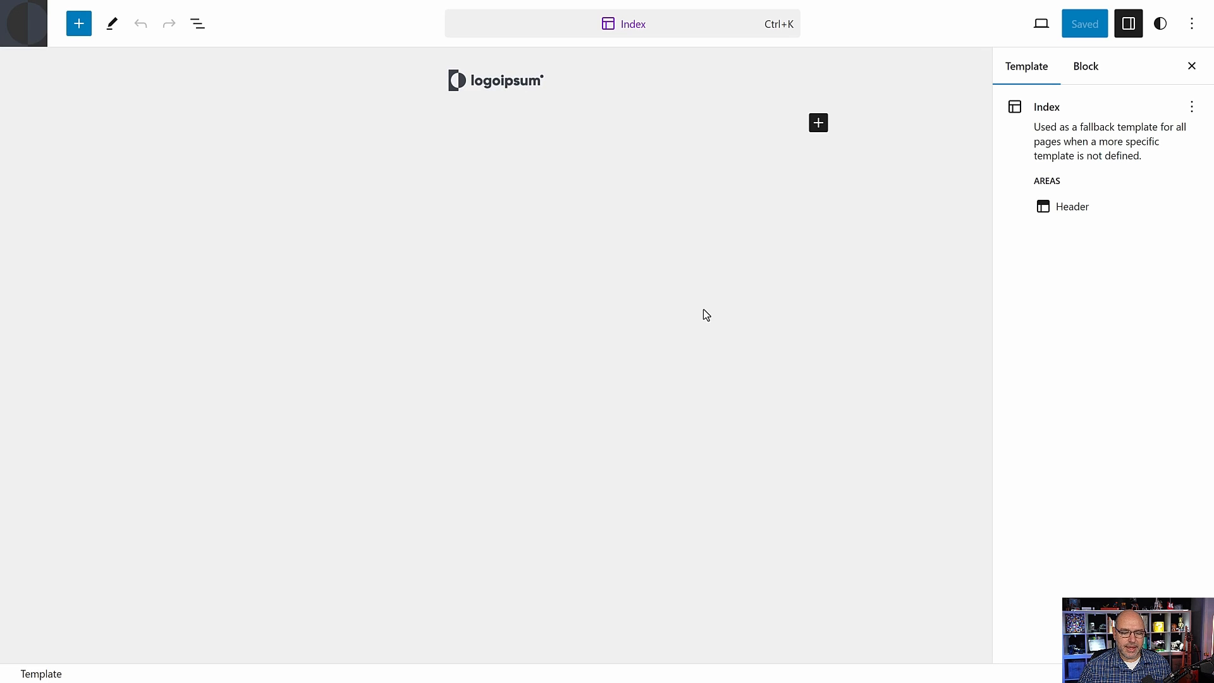
left_click(196, 25)
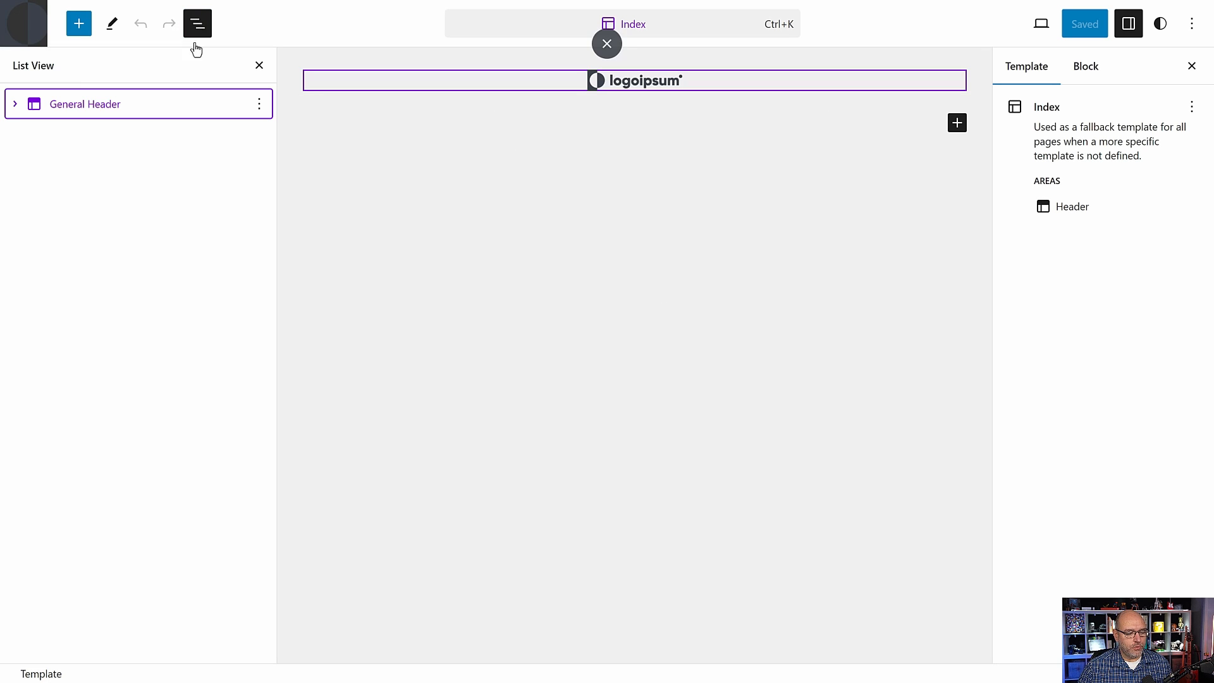
left_click(14, 104)
left_click(32, 133)
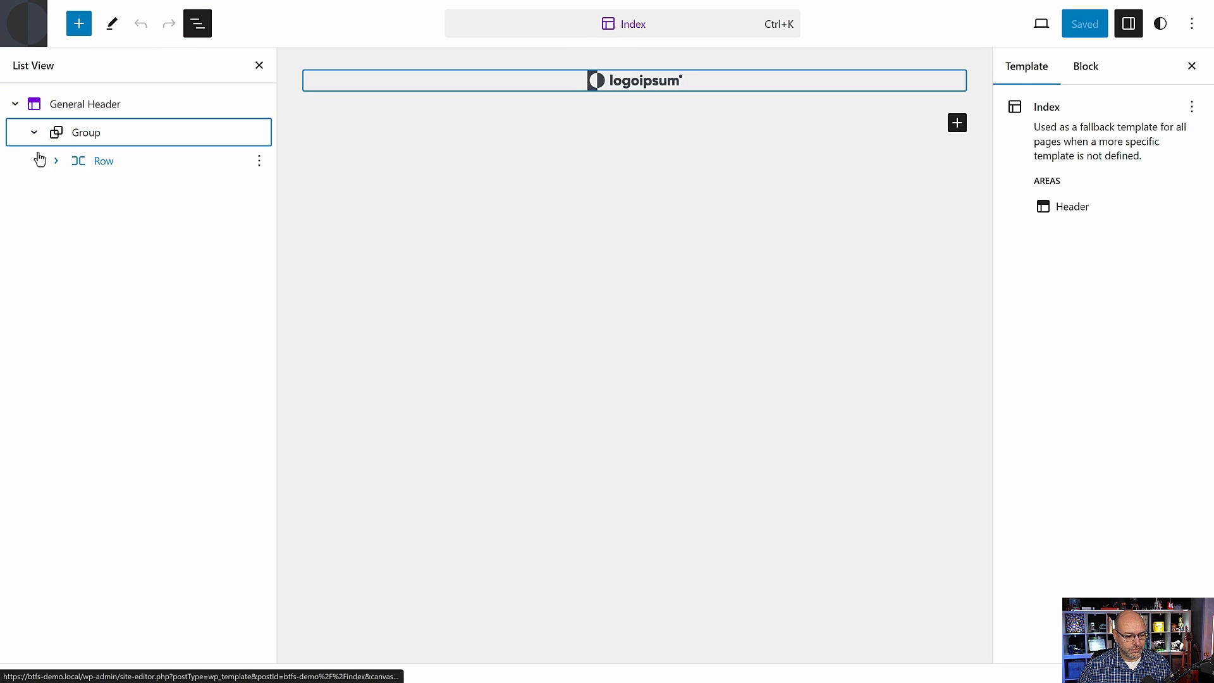
left_click(54, 161)
left_click(77, 189)
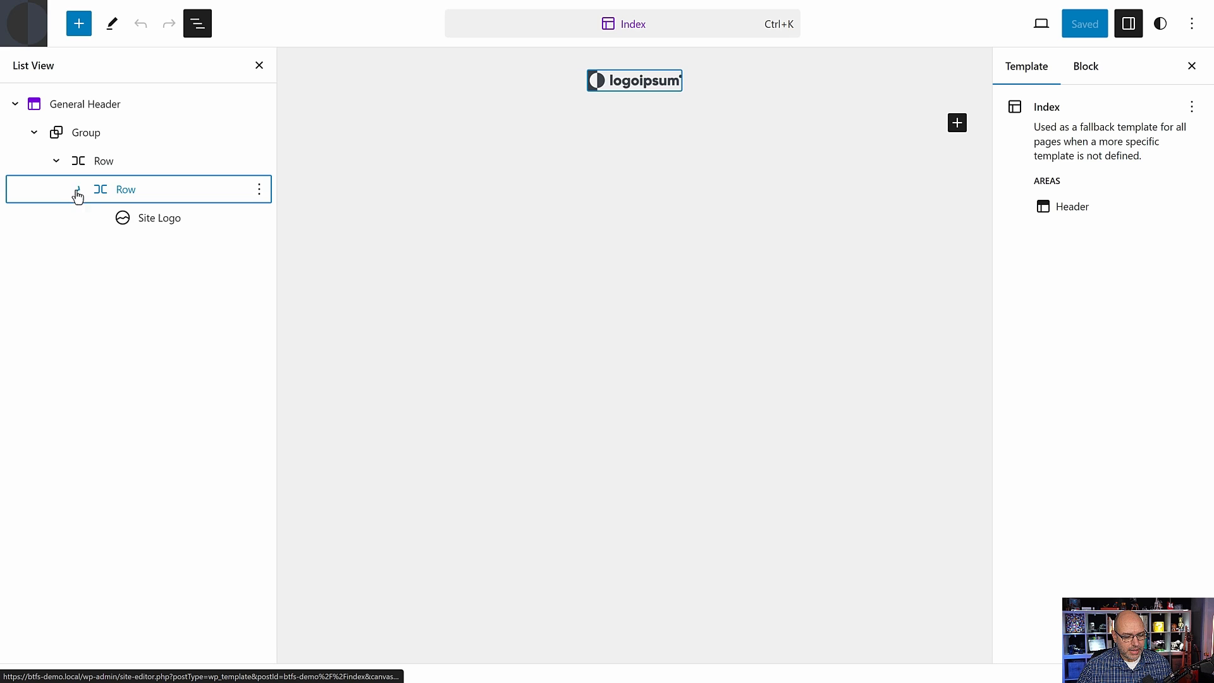
- Review the settings of the header's Group, outer Row and inner Row blocks
left_click(132, 193)
left_click(95, 141)
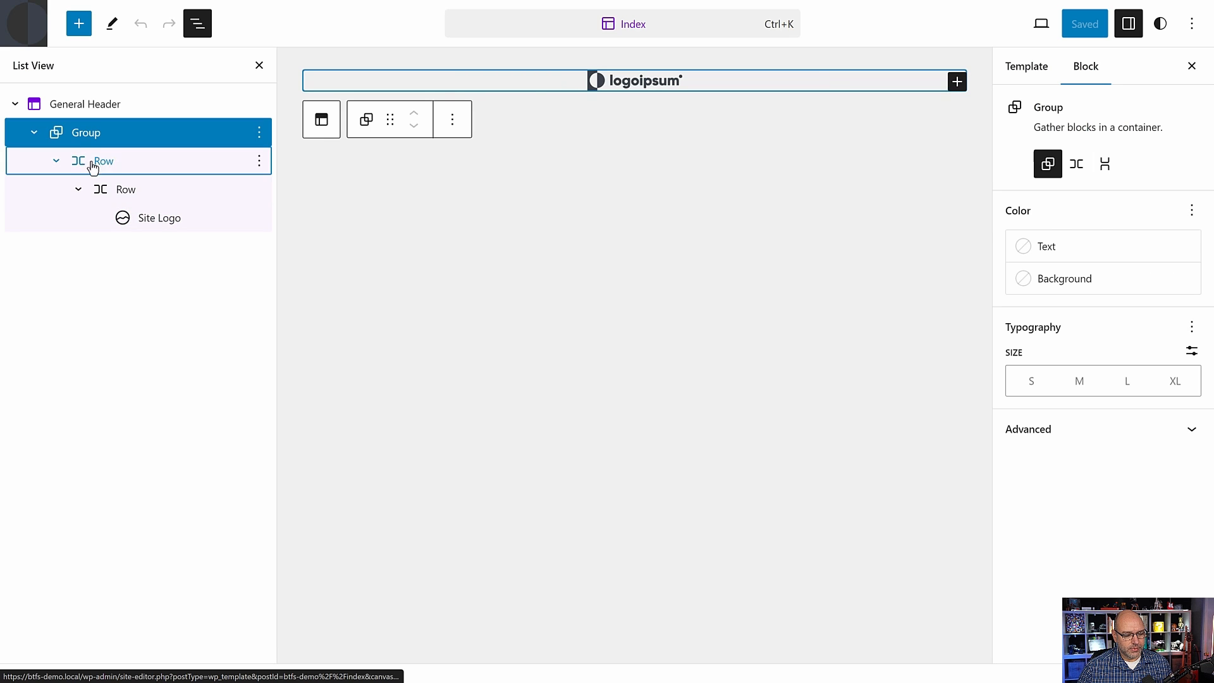
left_click(88, 162)
left_click(79, 191)
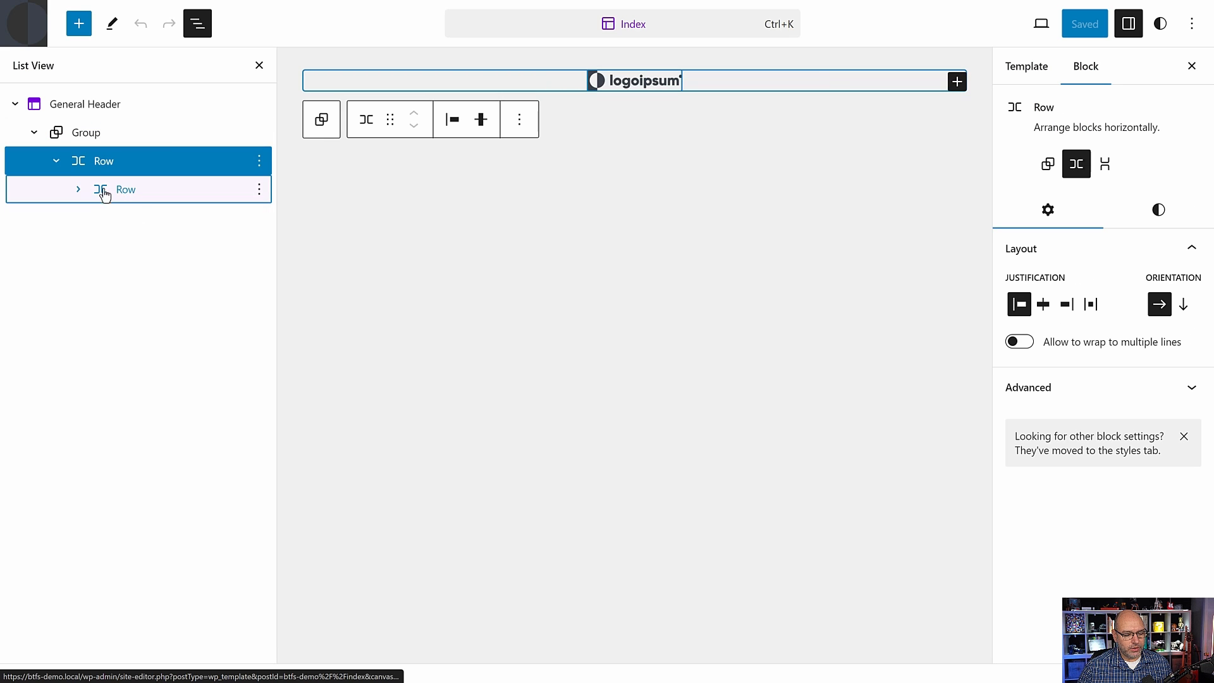
left_click(99, 194)
left_click(79, 190)
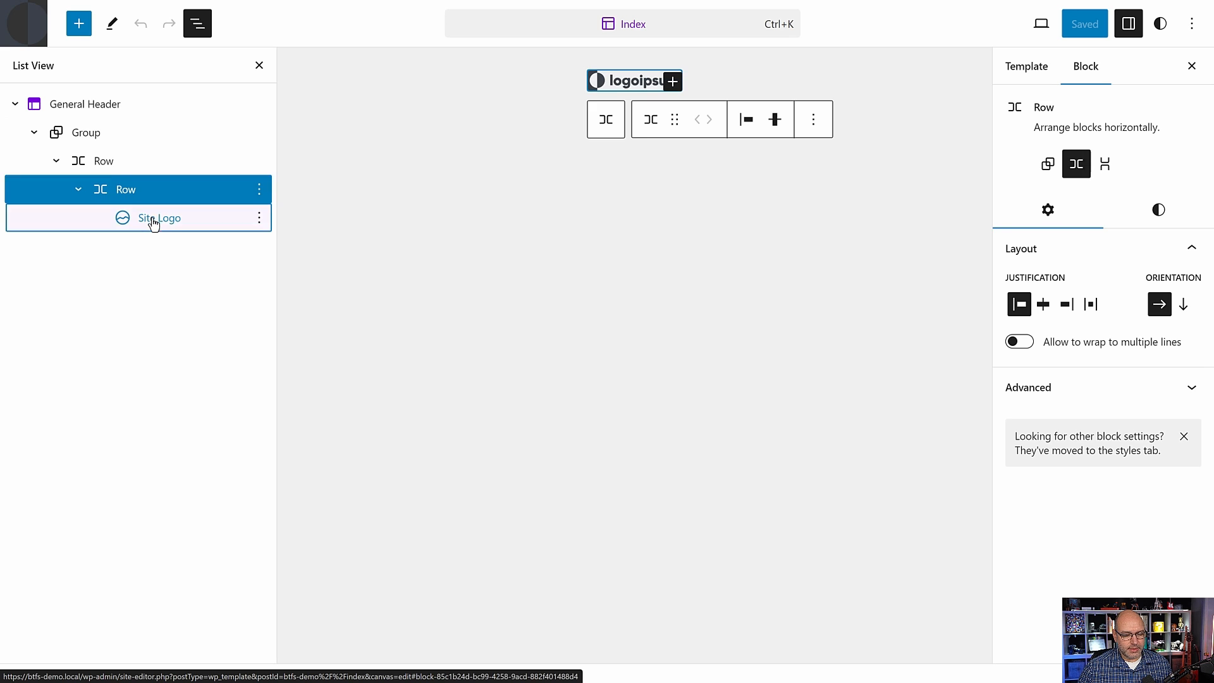
- Set the Site Logo's image width to 120
left_click(149, 218)
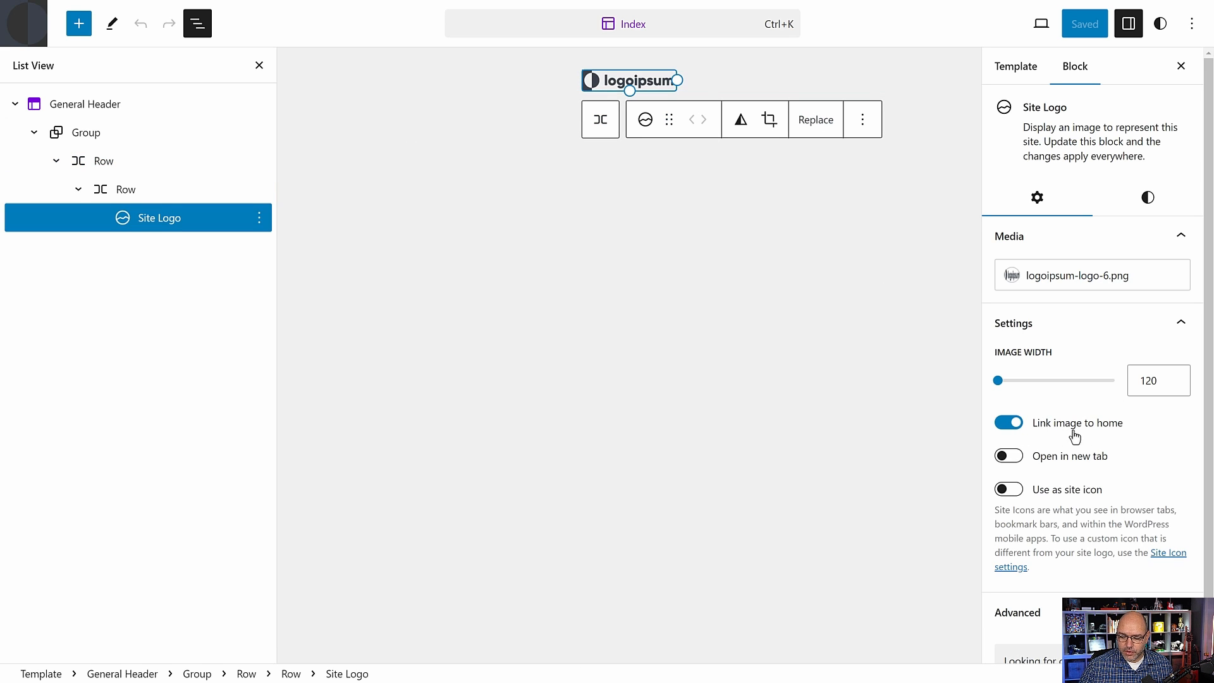
scroll(1141, 443, "down", 1)
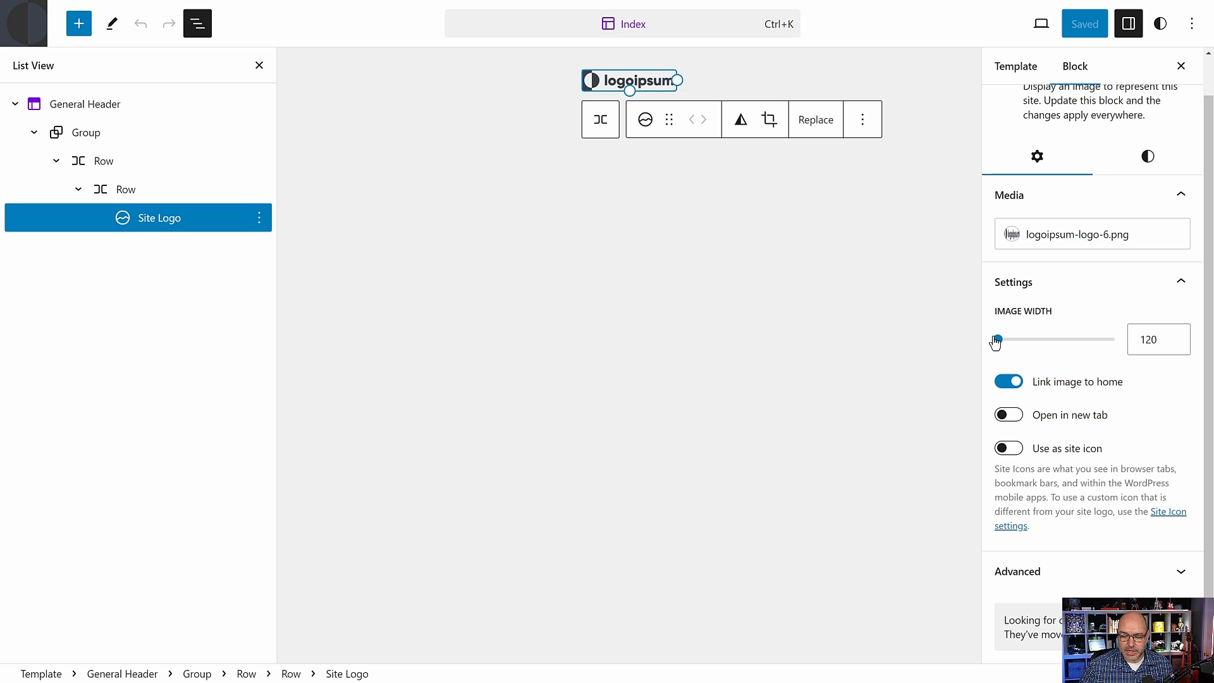
mouse_move(1000, 345)
left_mouse_down()
mouse_move(1036, 343)
mouse_move(996, 343)
left_mouse_up()
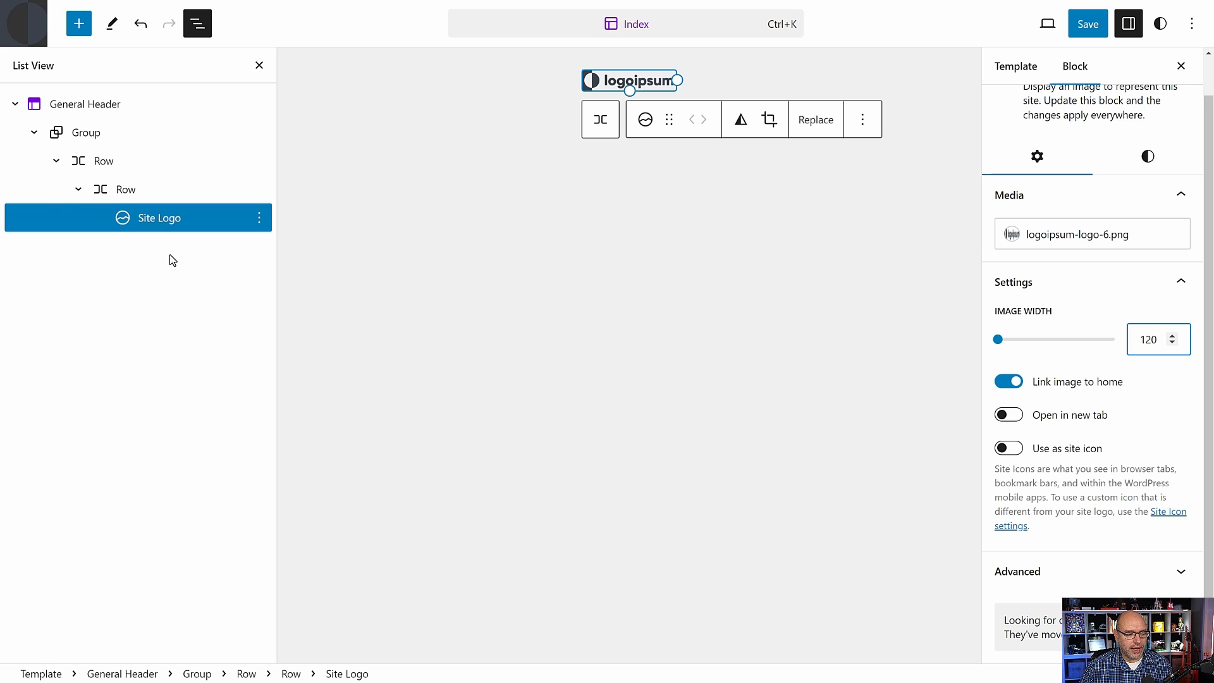
- Add a Navigation block to the outer Row, beside the inner Row that holds the logo
left_click(78, 189)
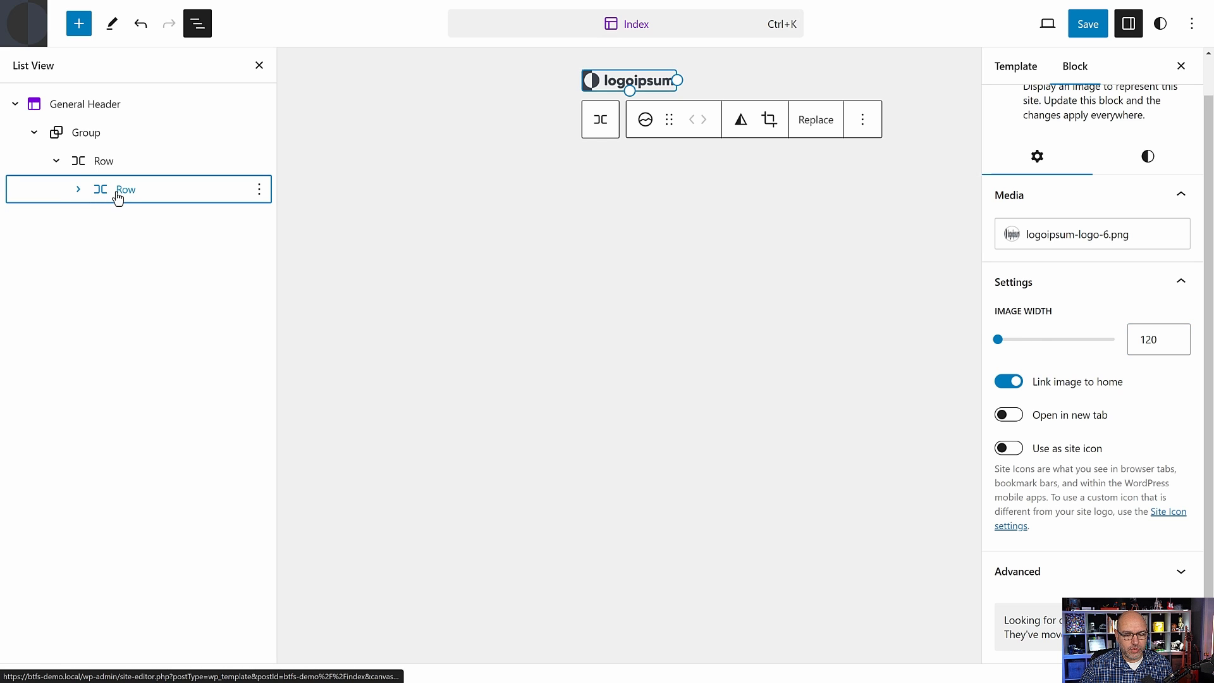
left_click(146, 191)
left_click(91, 162)
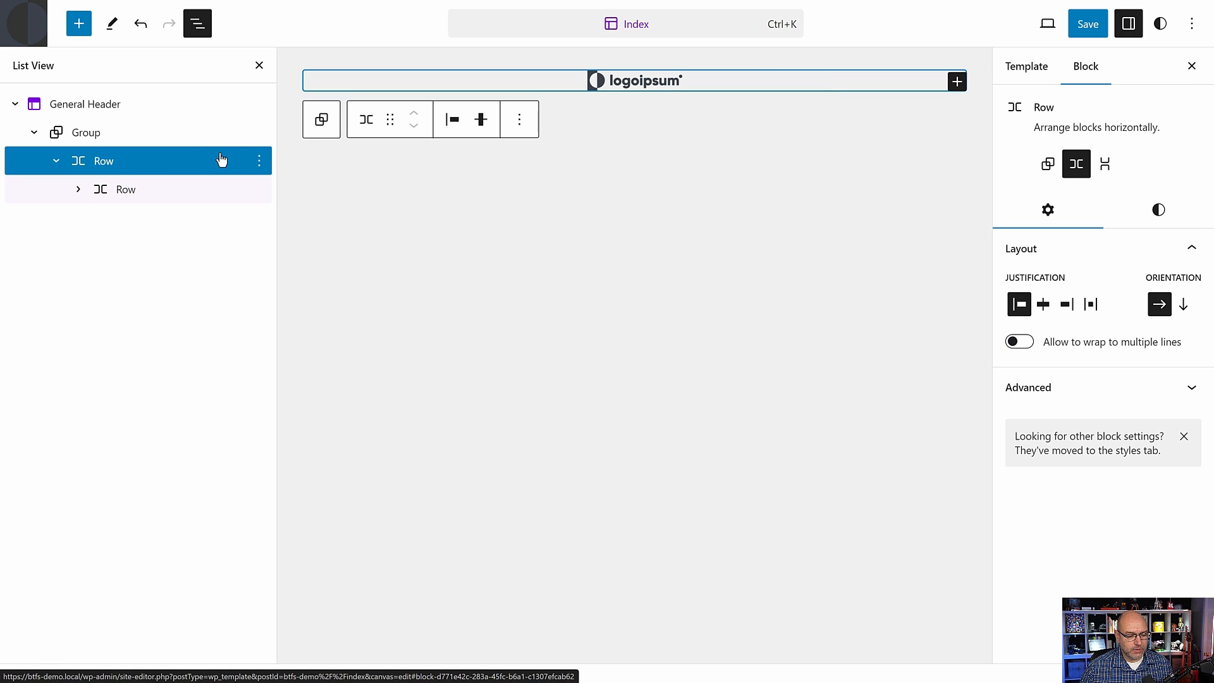
left_click(958, 81)
type("nav")
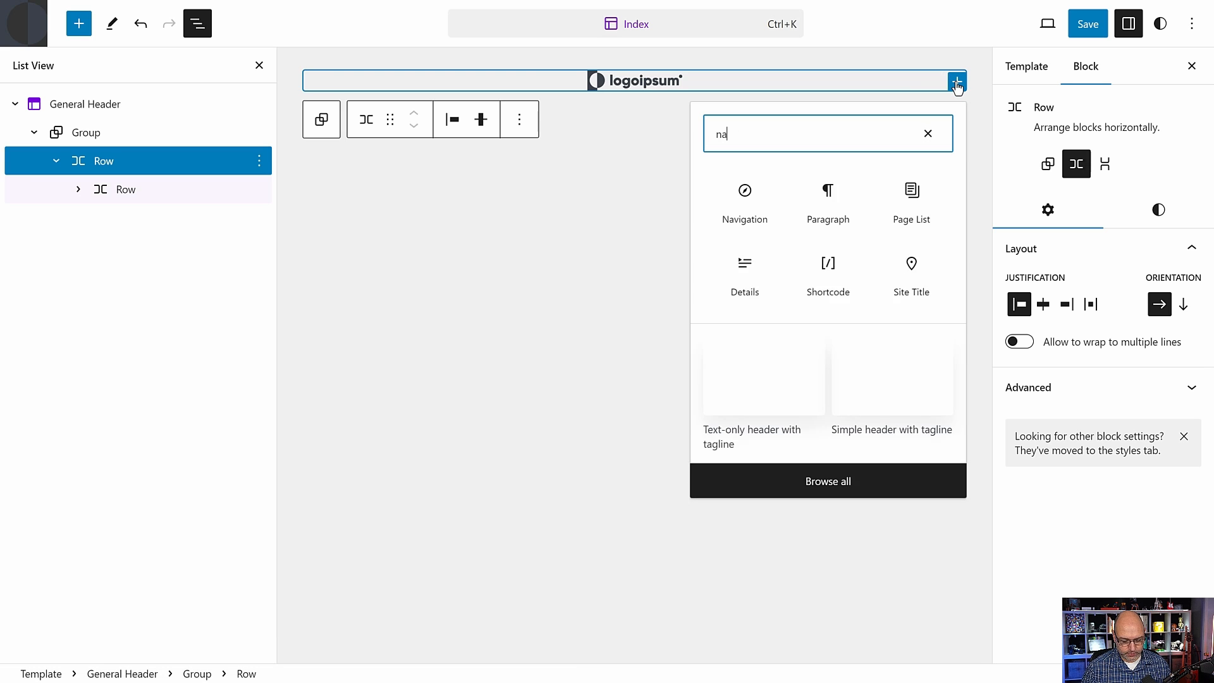
left_click(749, 206)
left_click(749, 206)
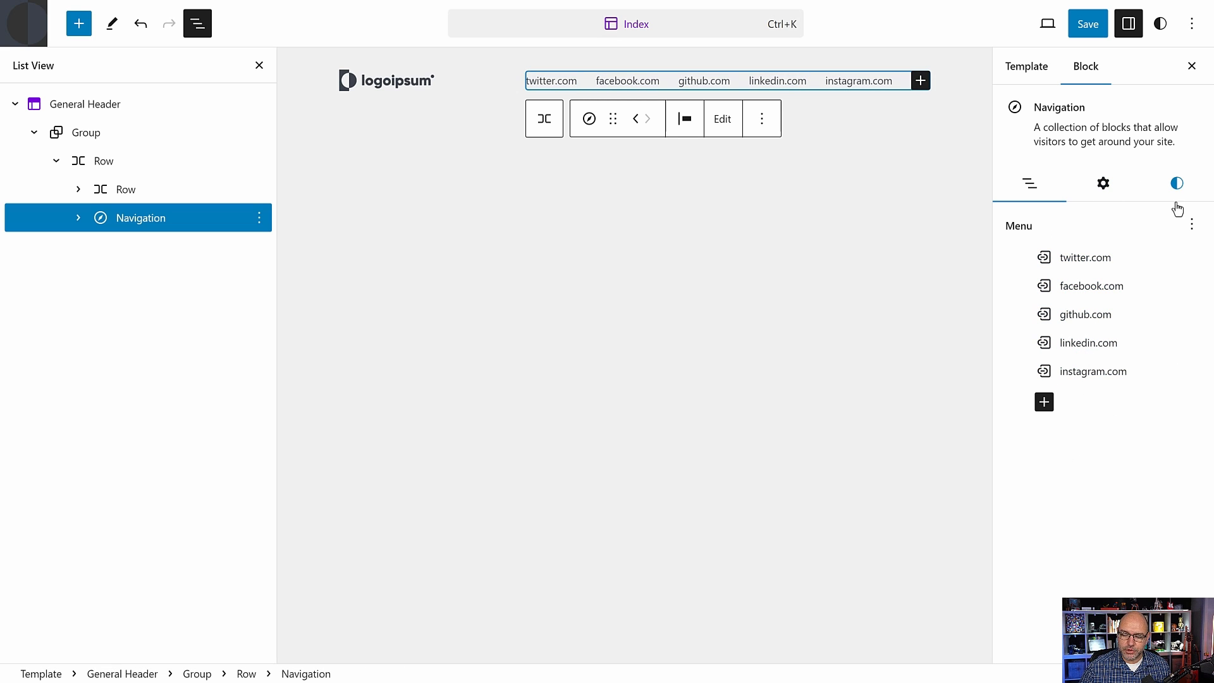
- Create a new menu for the Navigation block and fill it with a Page List
left_click(1192, 228)
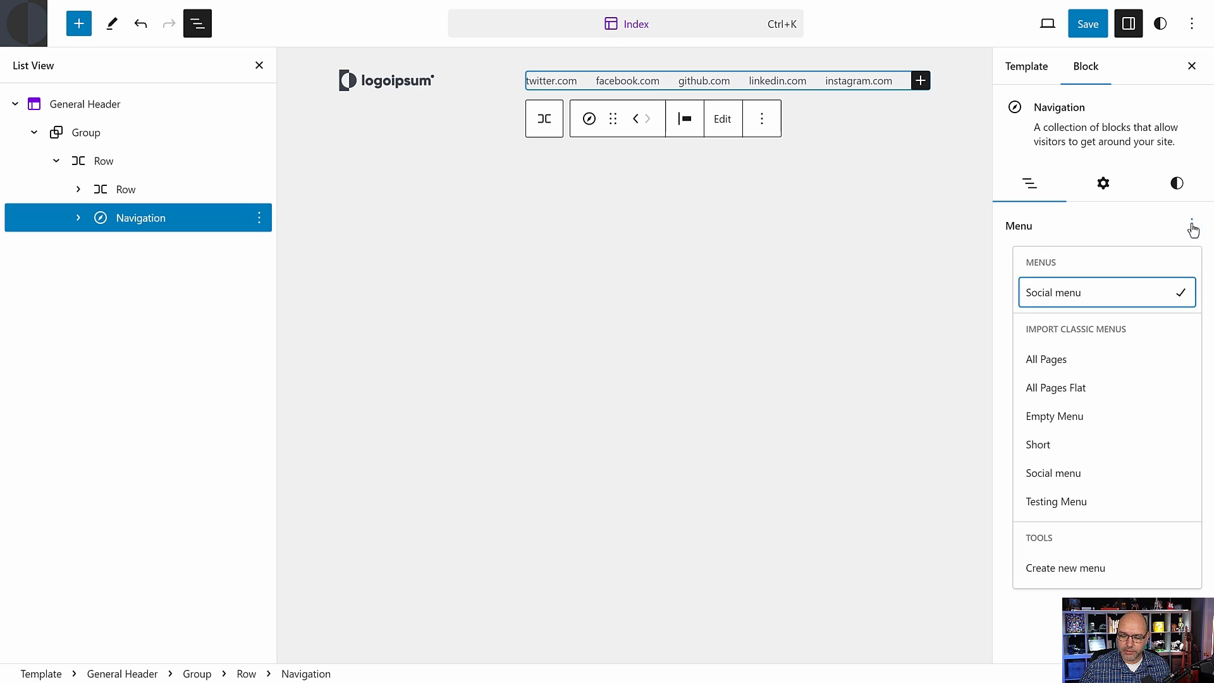
left_click(1078, 573)
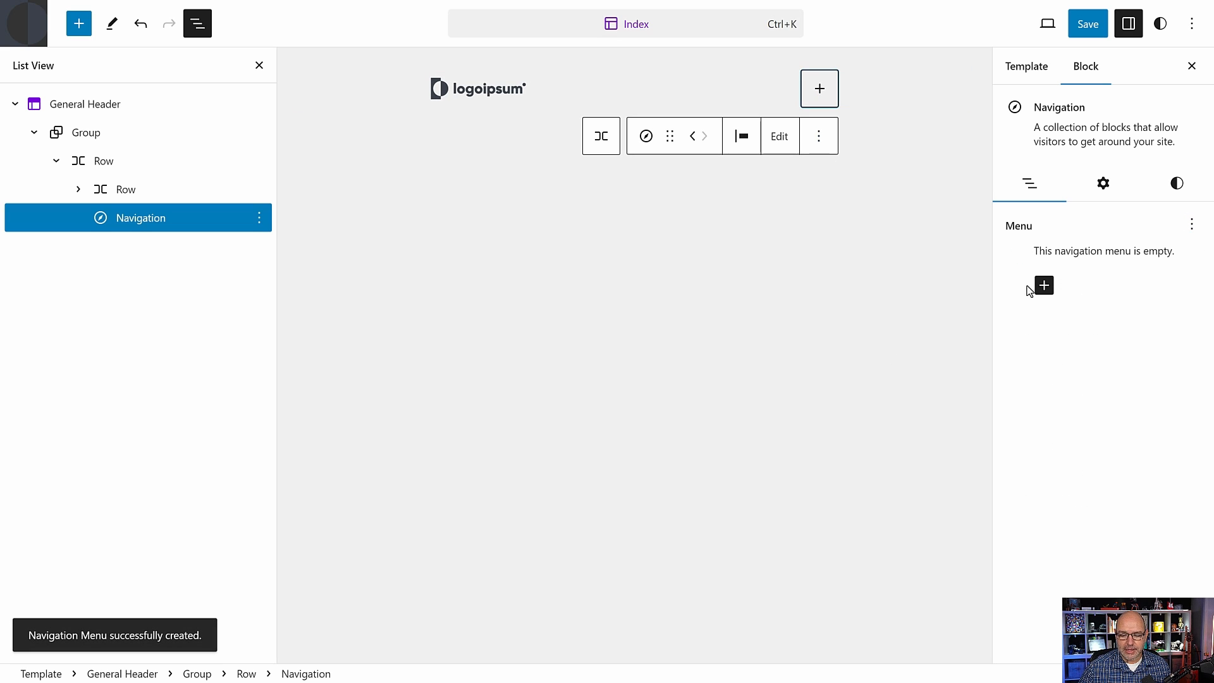
left_click(1044, 285)
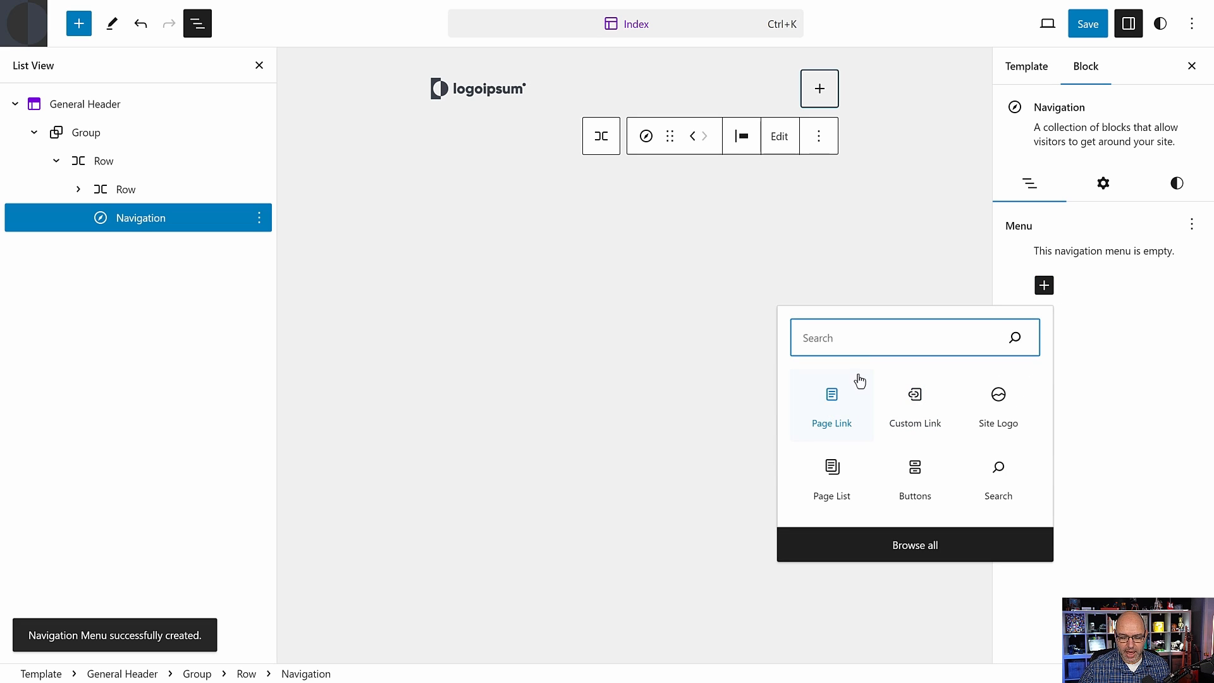
left_click(832, 475)
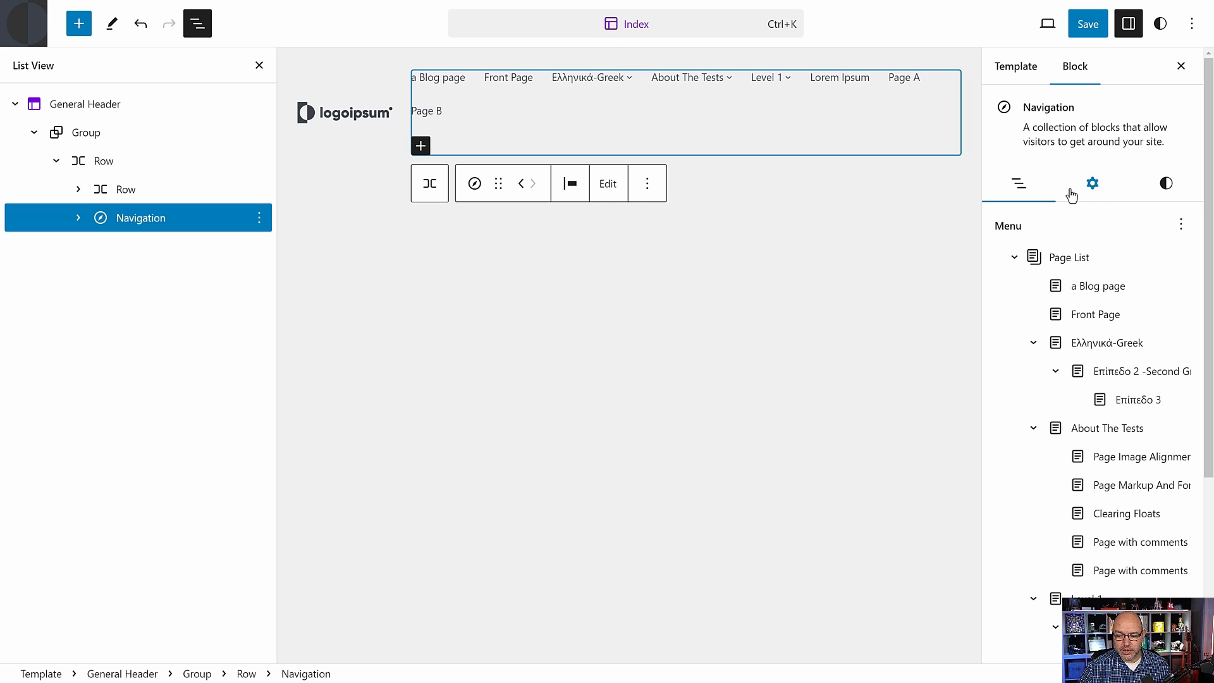
- Rename the Navigation block's menu to "Main navigation" and save both the General Header and the menu
left_click(1092, 186)
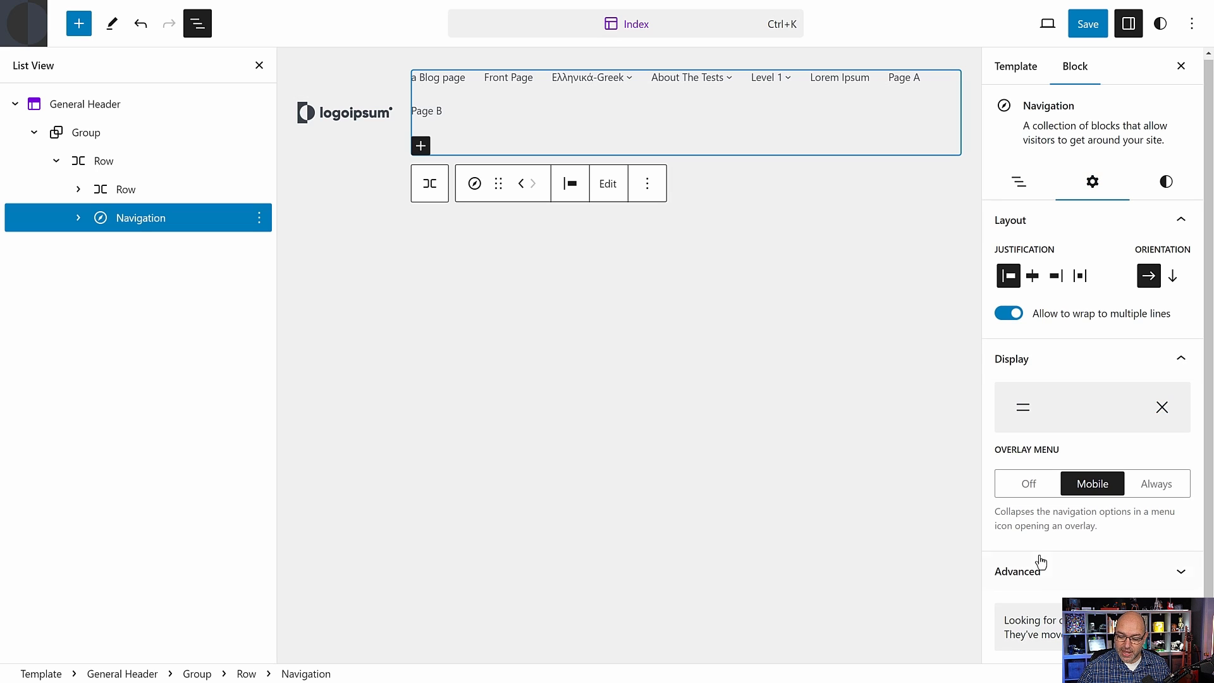
left_click(1043, 575)
scroll(1047, 481, "down", 6)
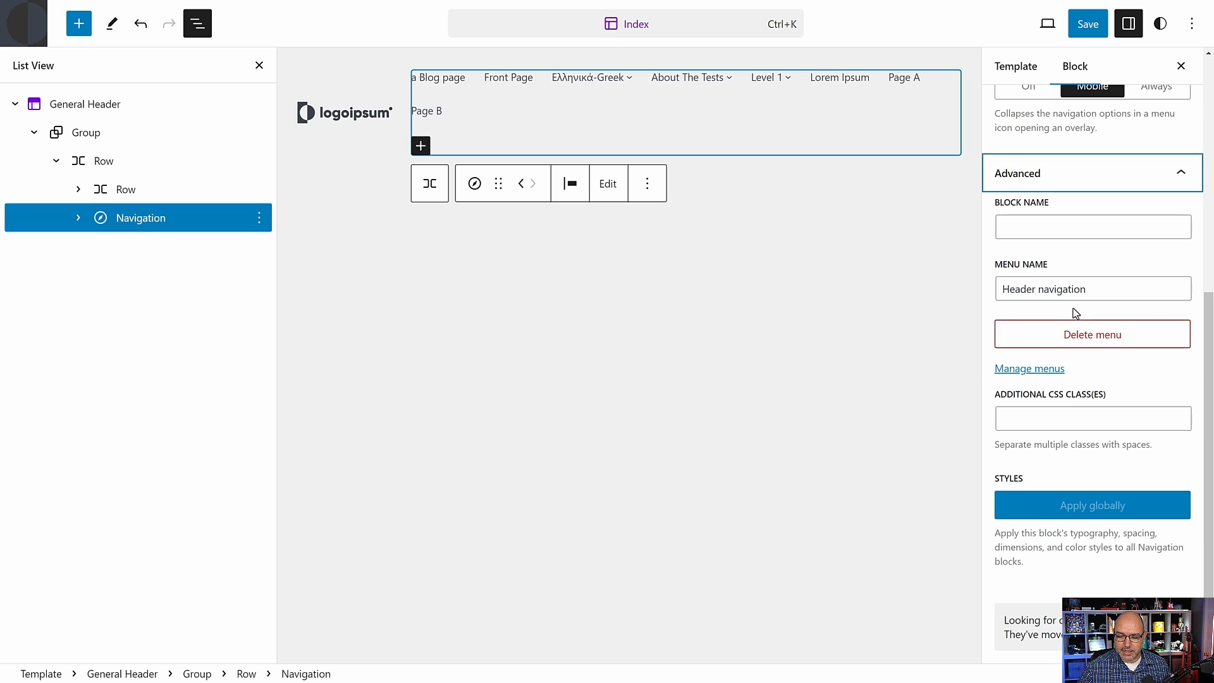
double_click(1016, 289)
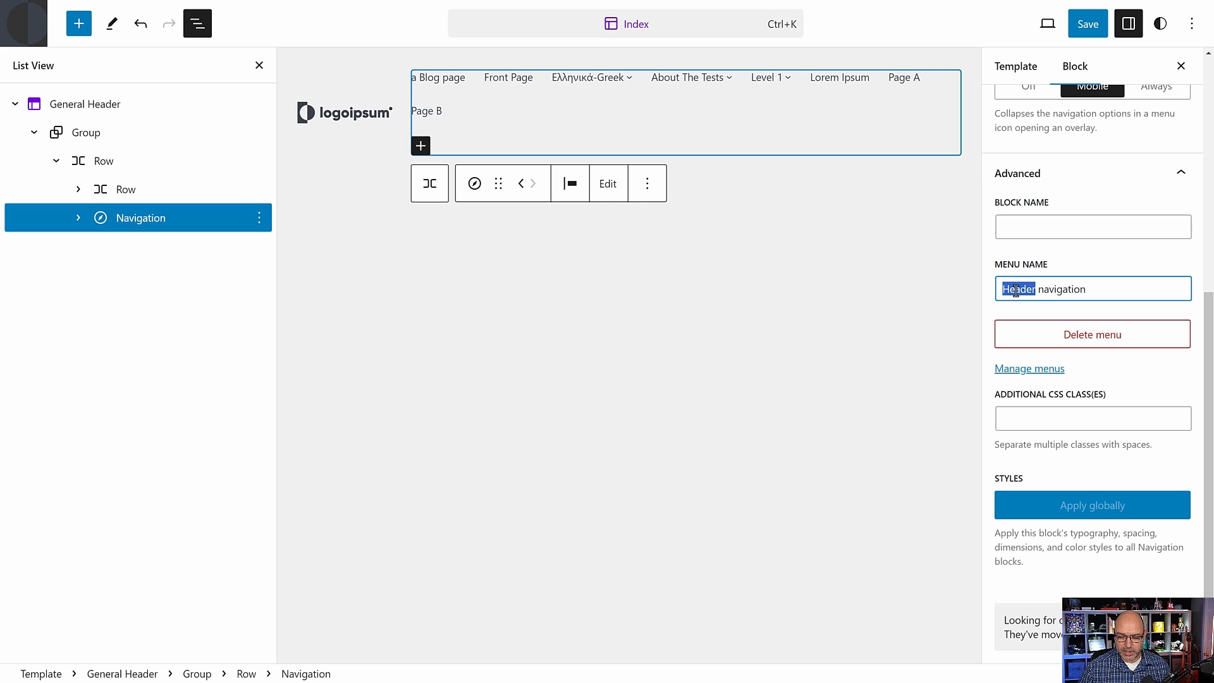
type("Main")
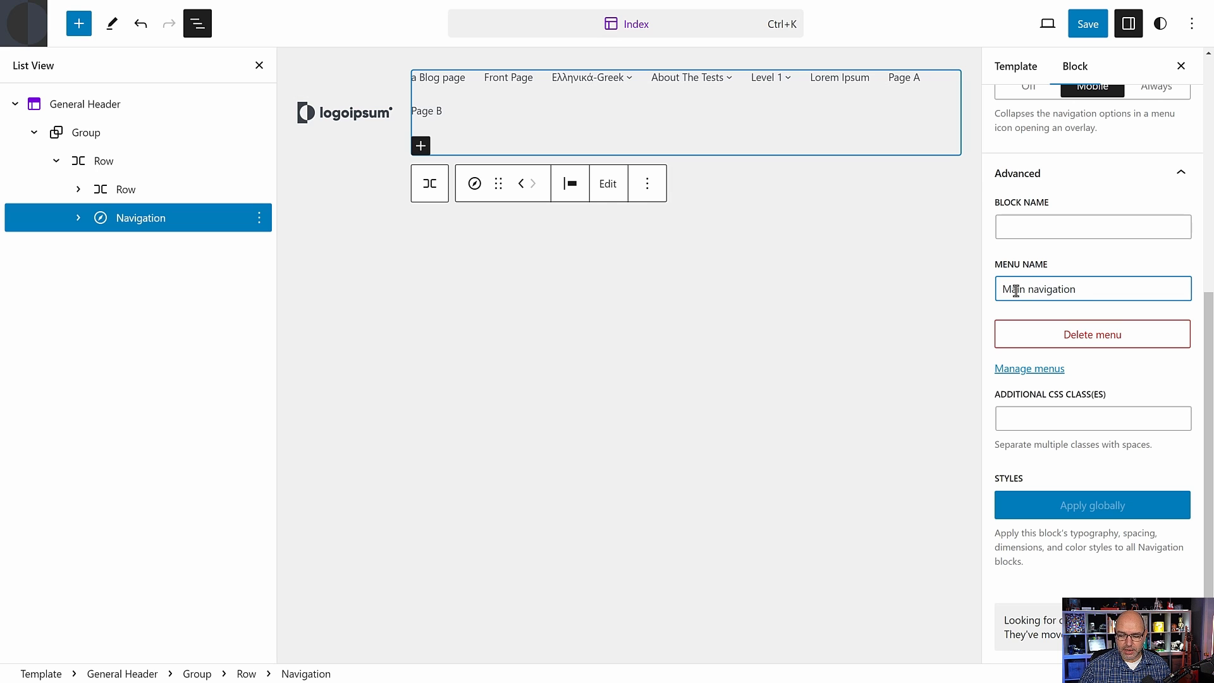
left_click(1083, 29)
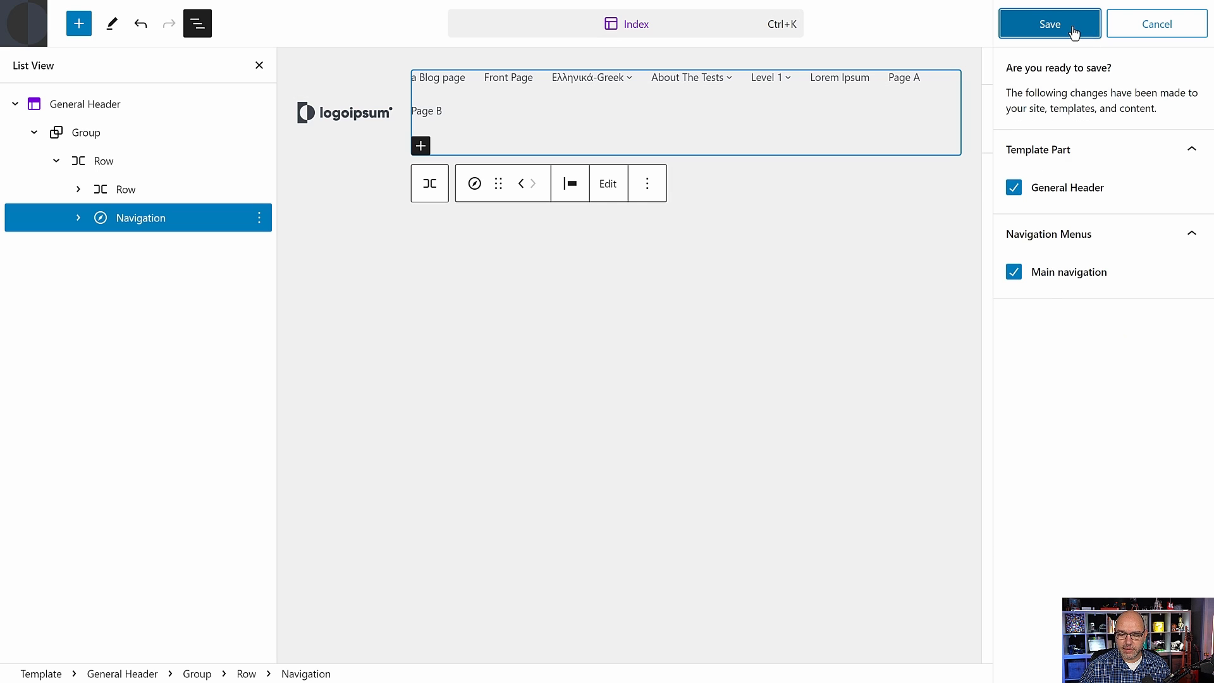
left_click(1073, 32)
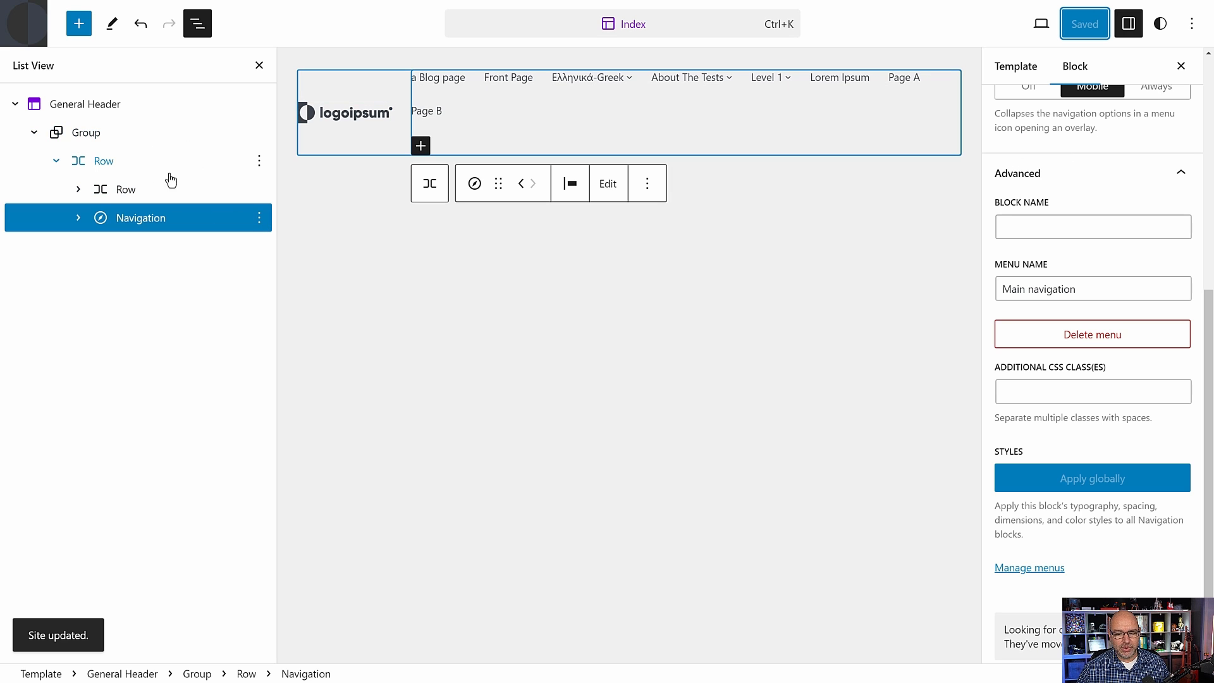
- Review the header's nesting from the Group through both Rows to the Site Logo and Navigation blocks
left_click(120, 143)
left_click(126, 166)
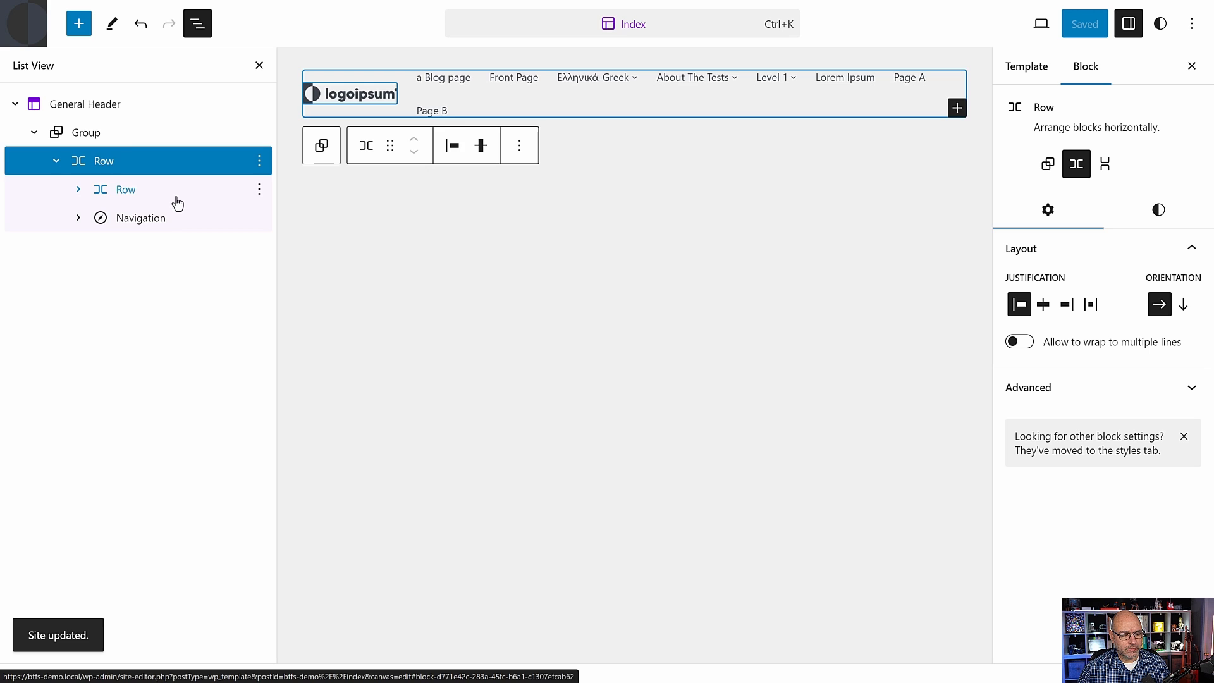
left_click(127, 190)
left_click(78, 189)
left_click(144, 250)
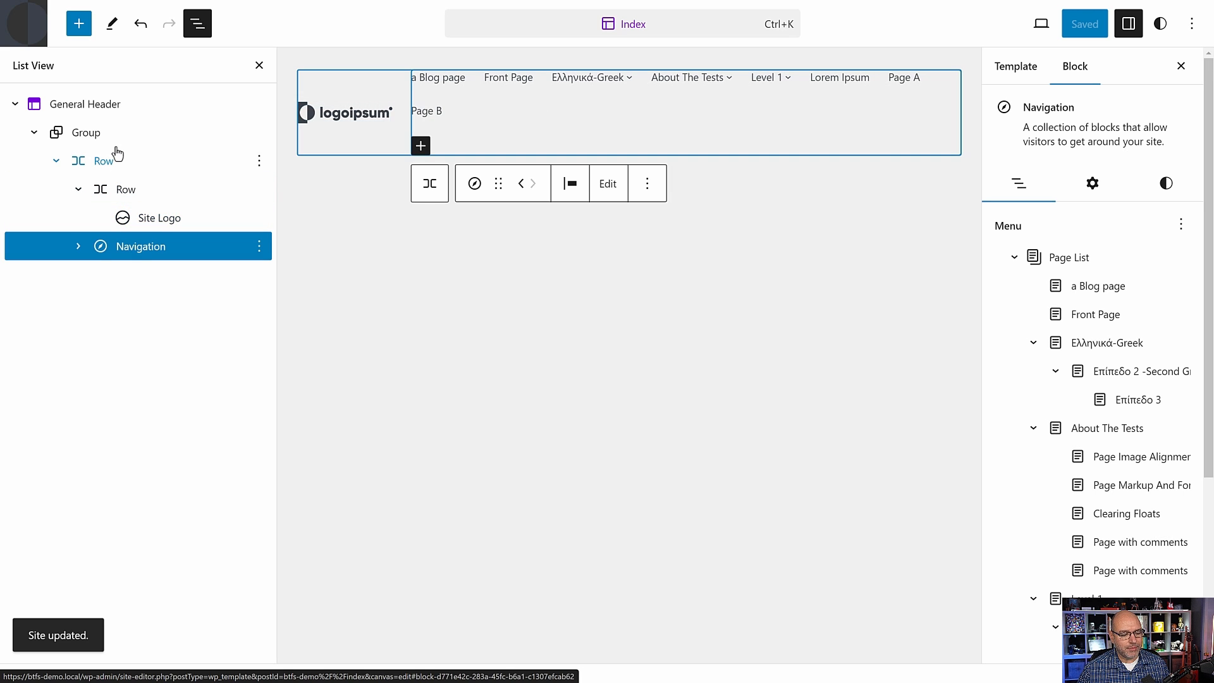
- Check the header's Group, outer Row, inner Row and Navigation blocks one after another with their block settings
left_click(114, 138)
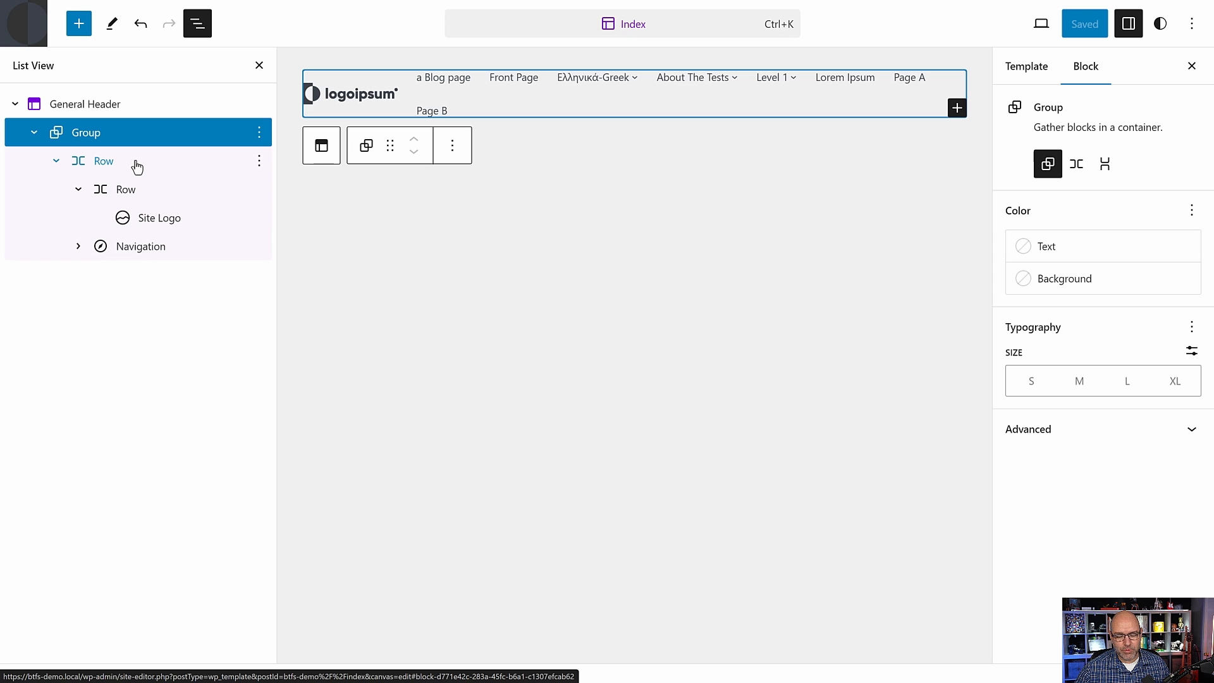
left_click(137, 166)
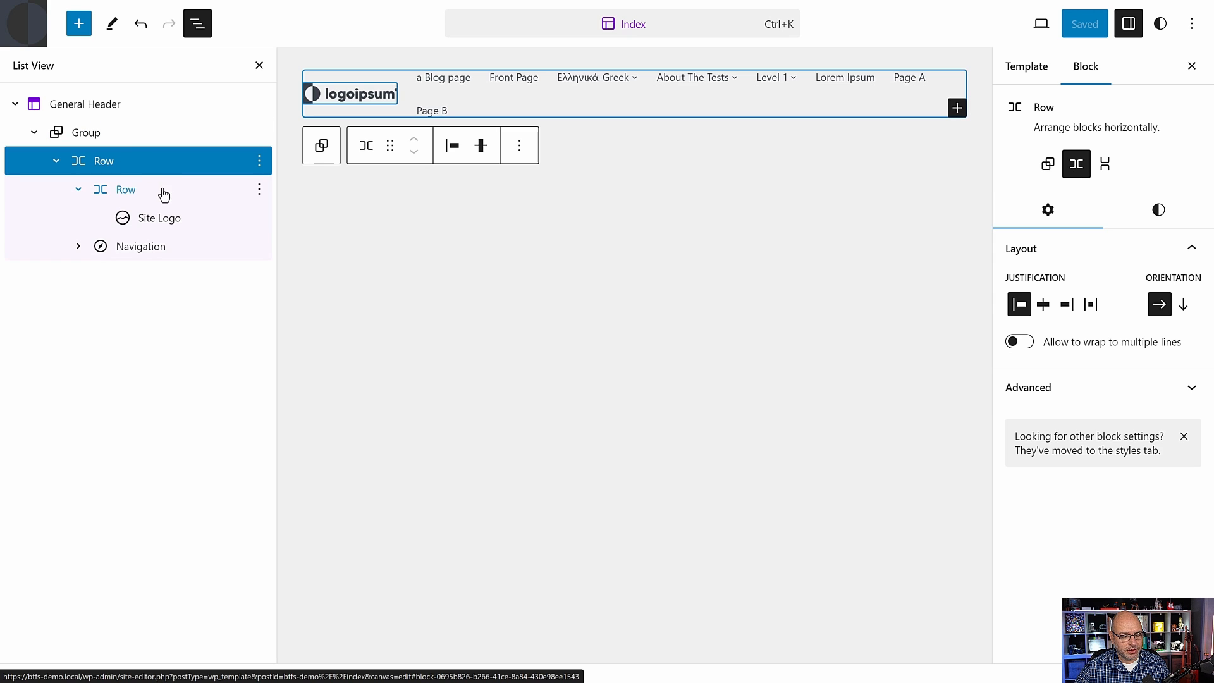
left_click(158, 196)
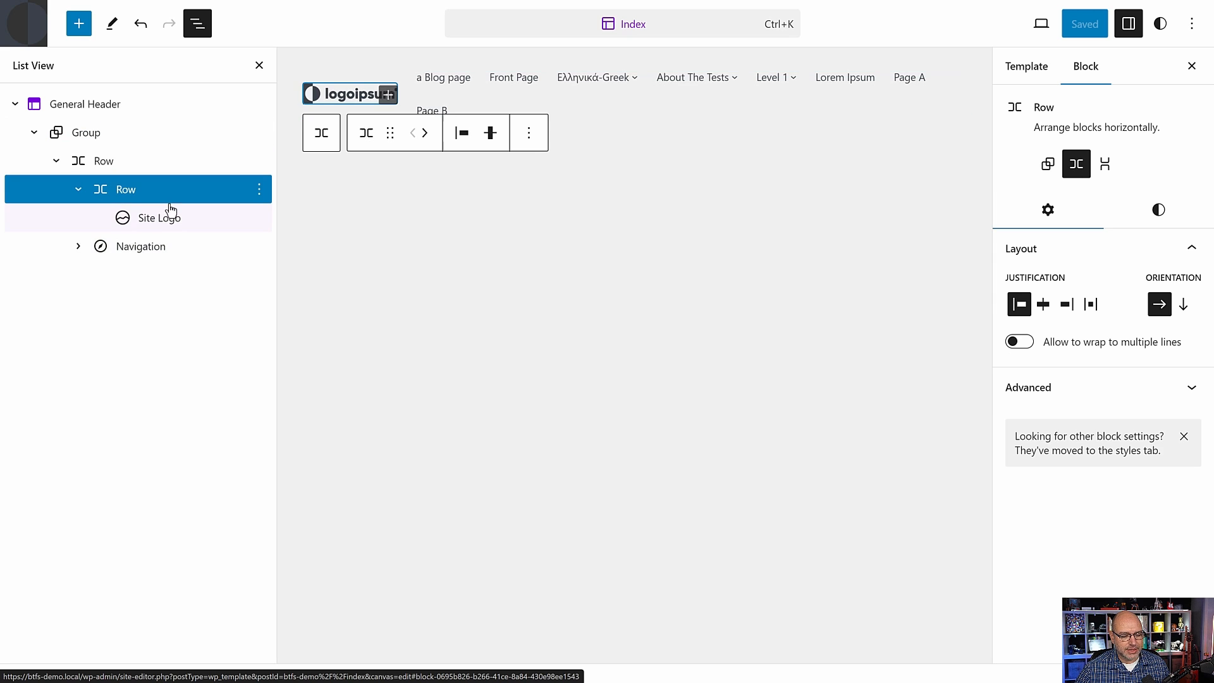
left_click(171, 253)
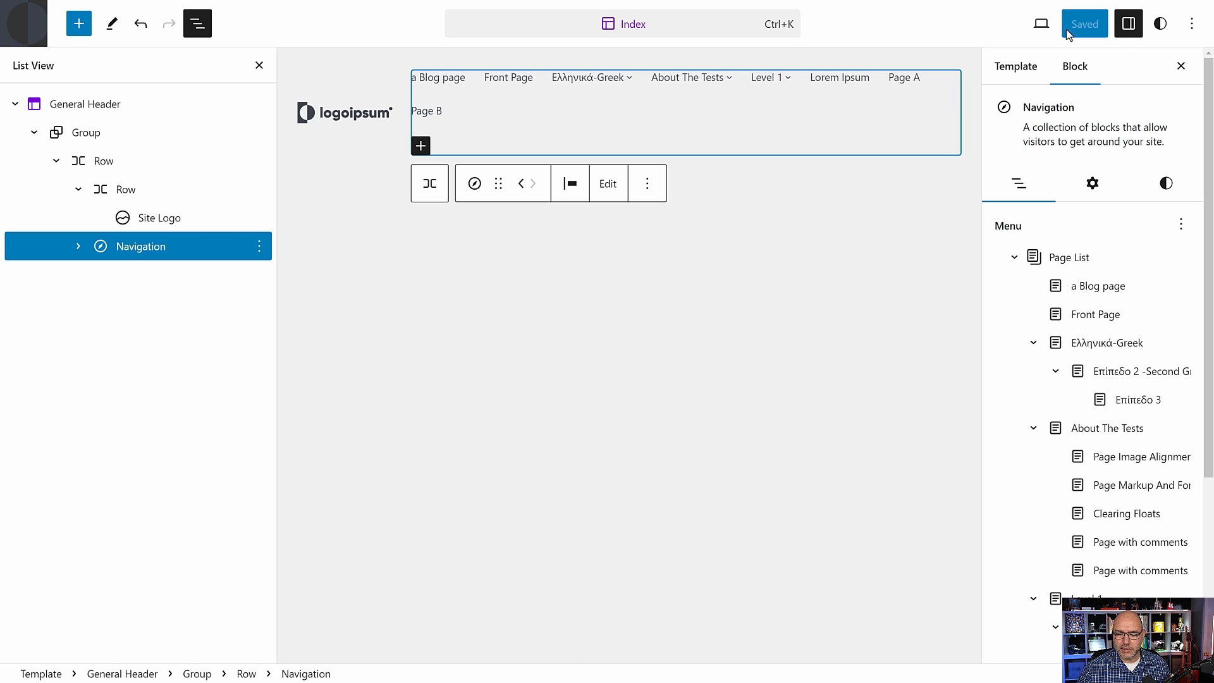
- Open the live site from the editor's preview options to examine the header, and leave full-screen mode
left_click(1042, 25)
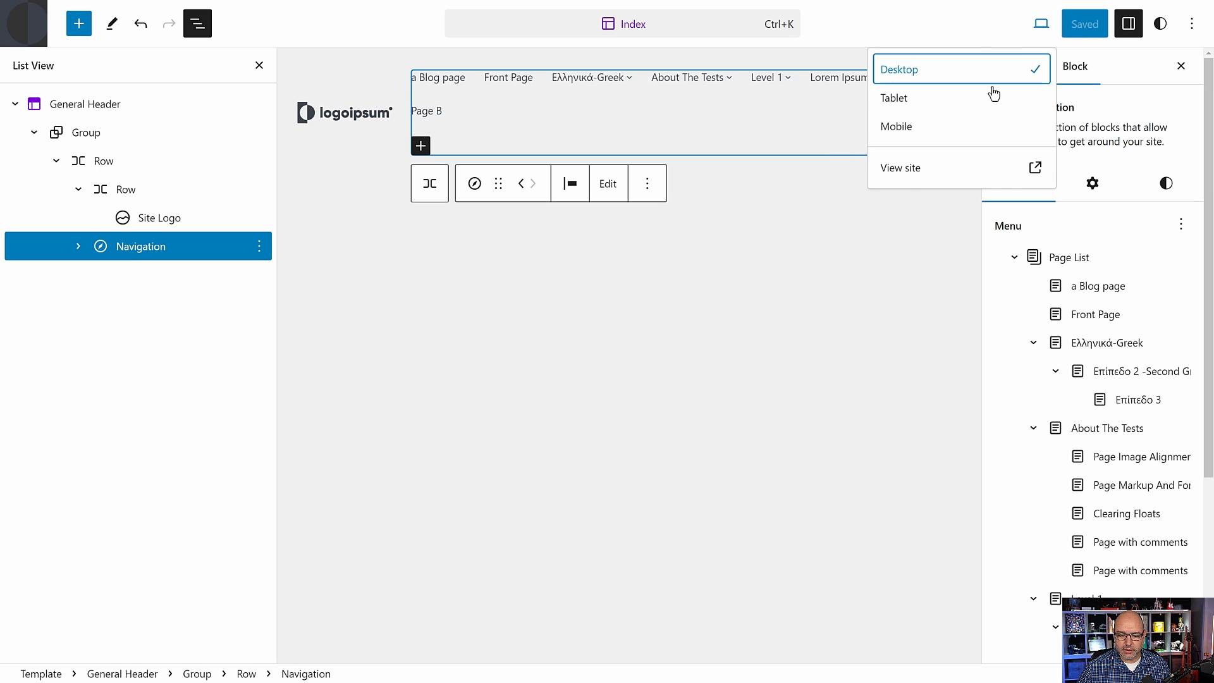
left_click(901, 168)
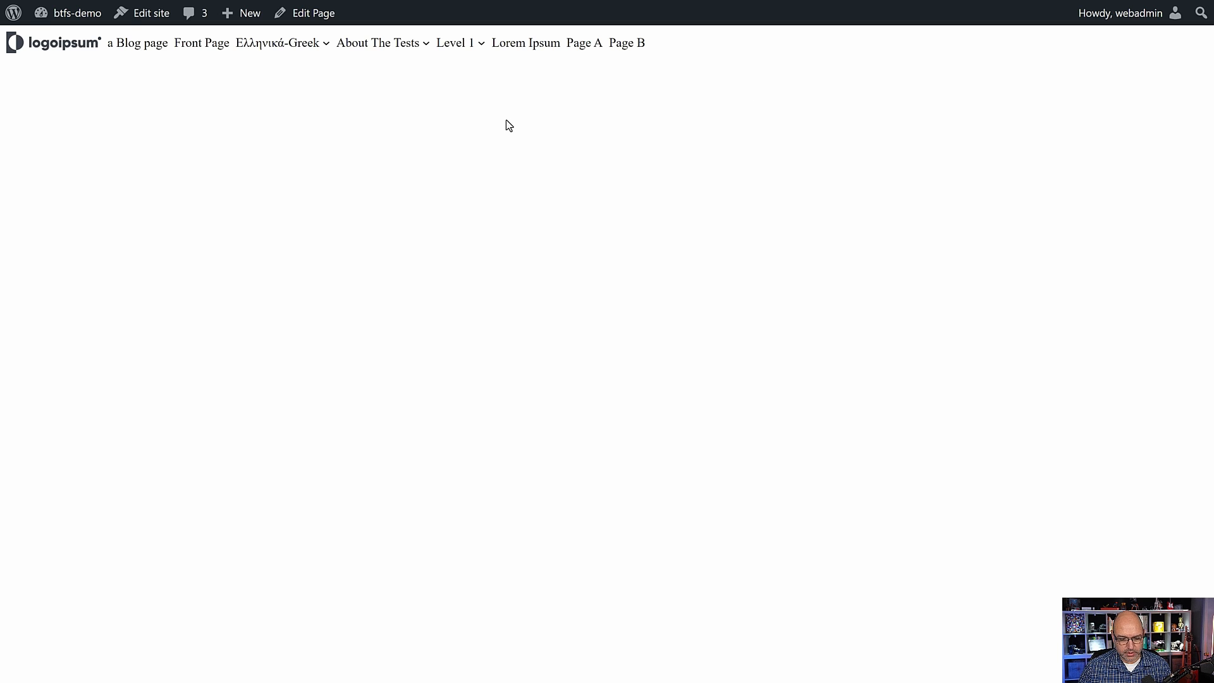
key("F11")
- In the Index template editor, justify the Navigation block's items right and save the change
left_click(514, 14)
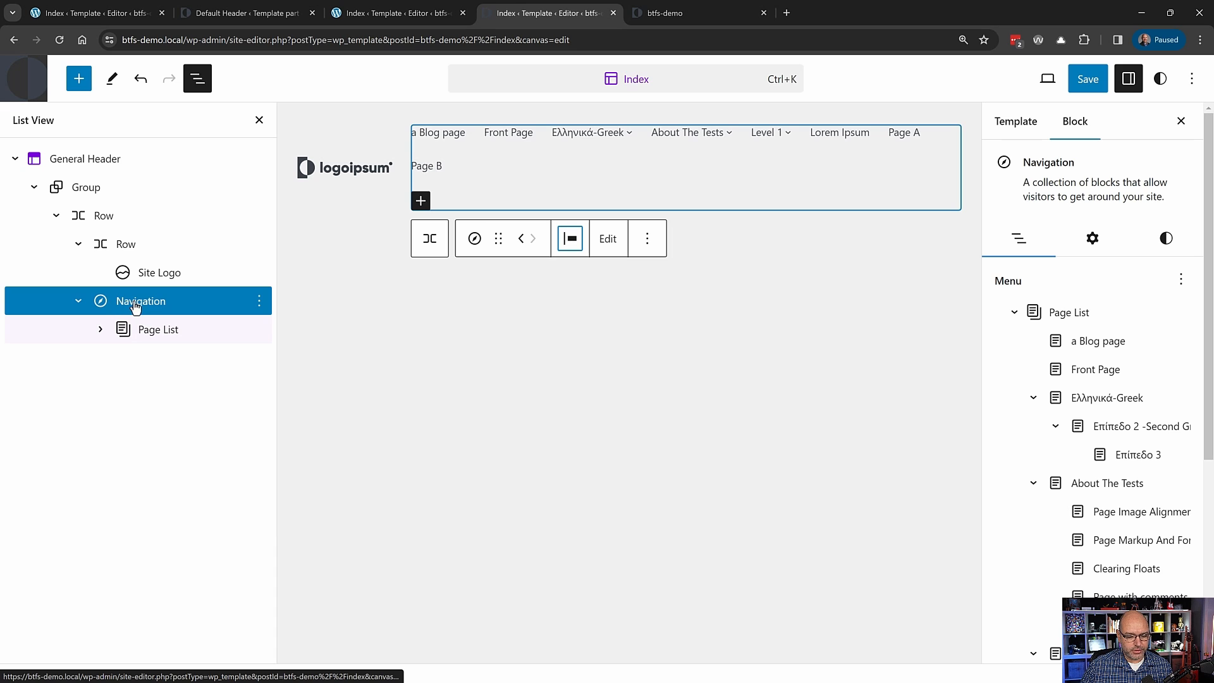
left_click(571, 239)
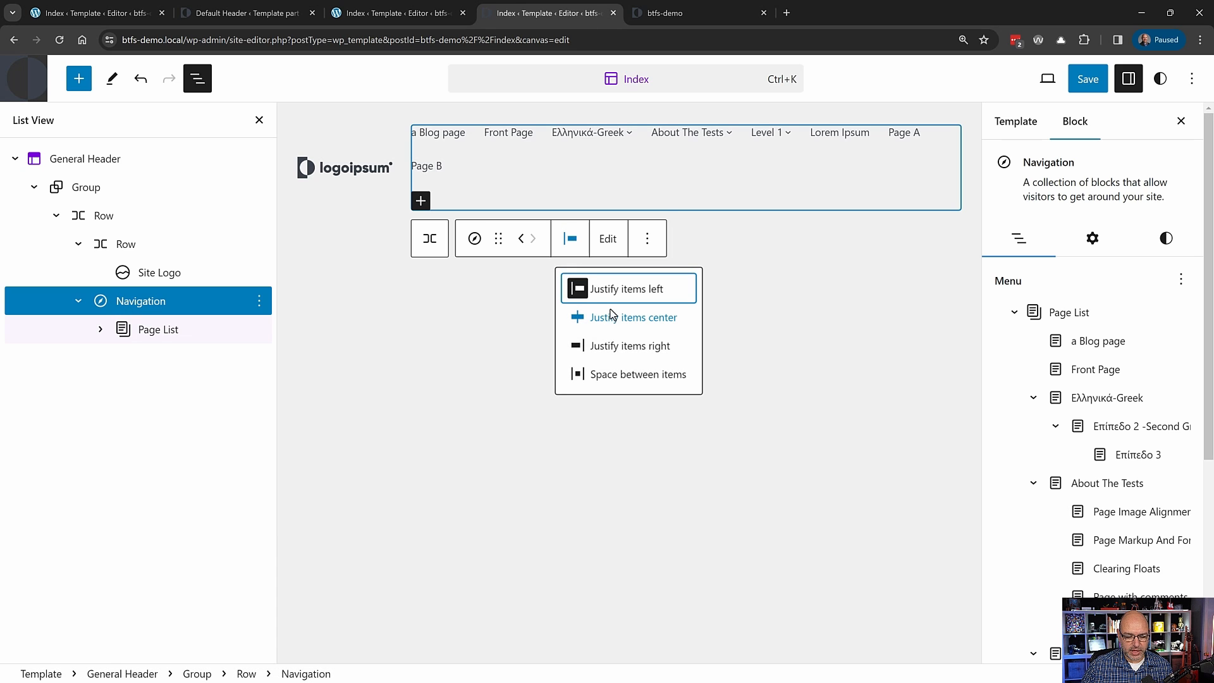
left_click(629, 347)
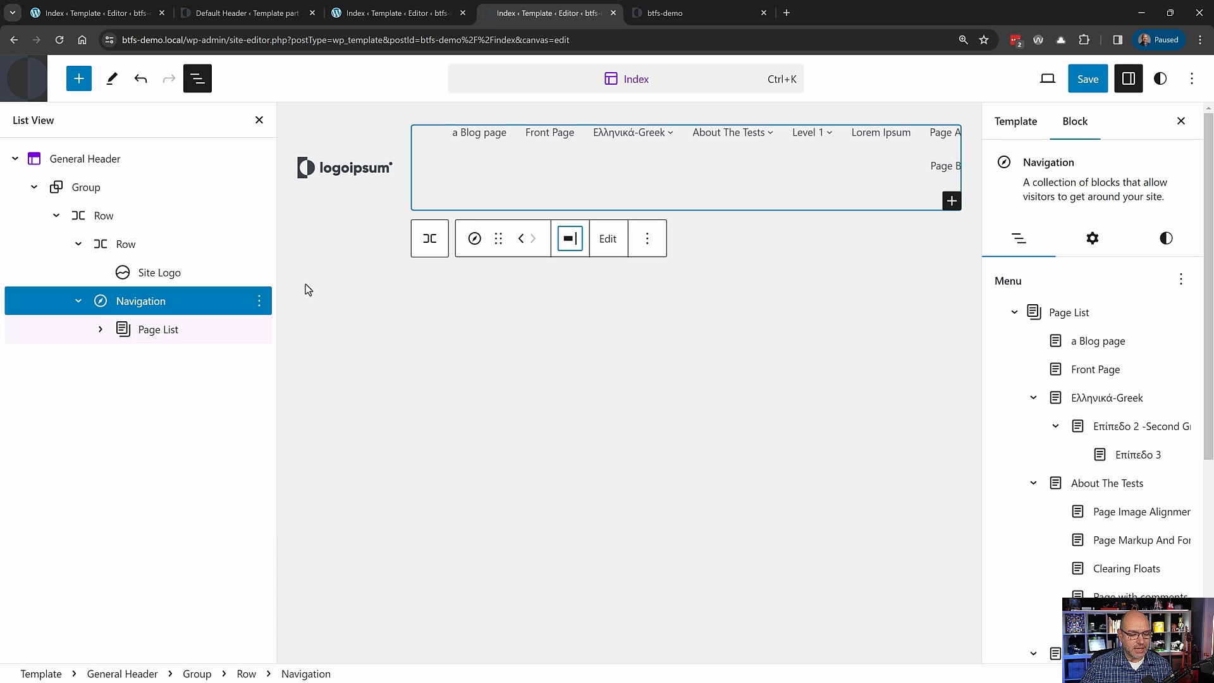
left_click(79, 244)
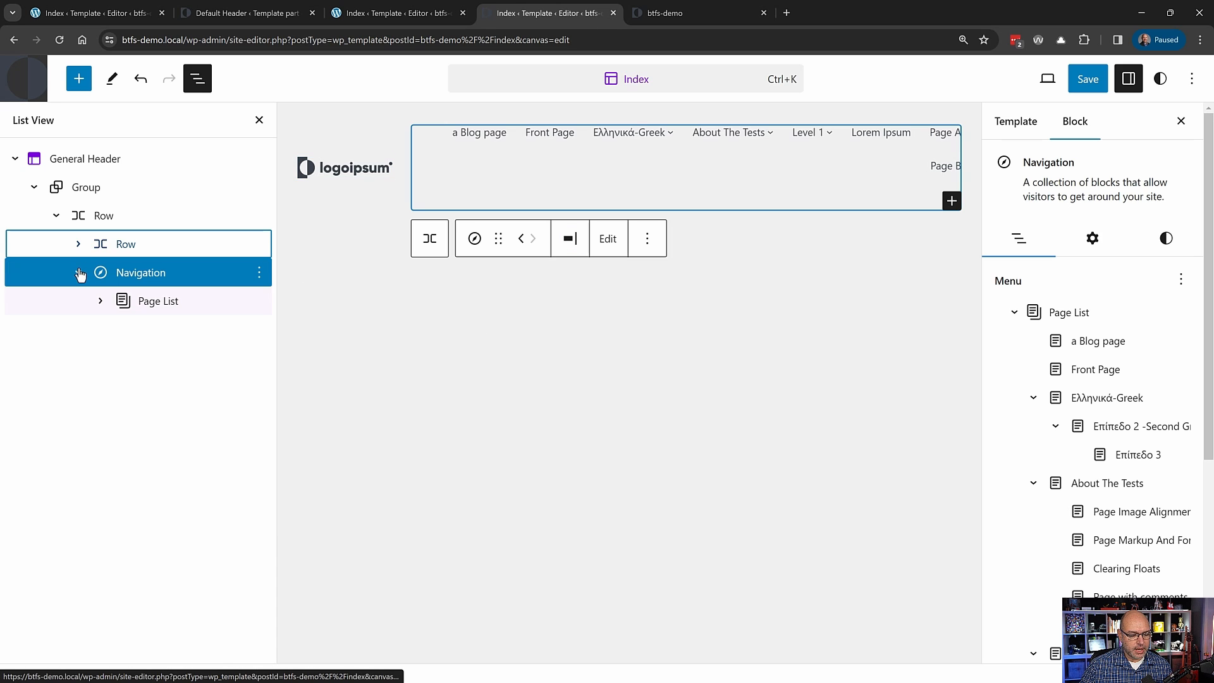
left_click(78, 273)
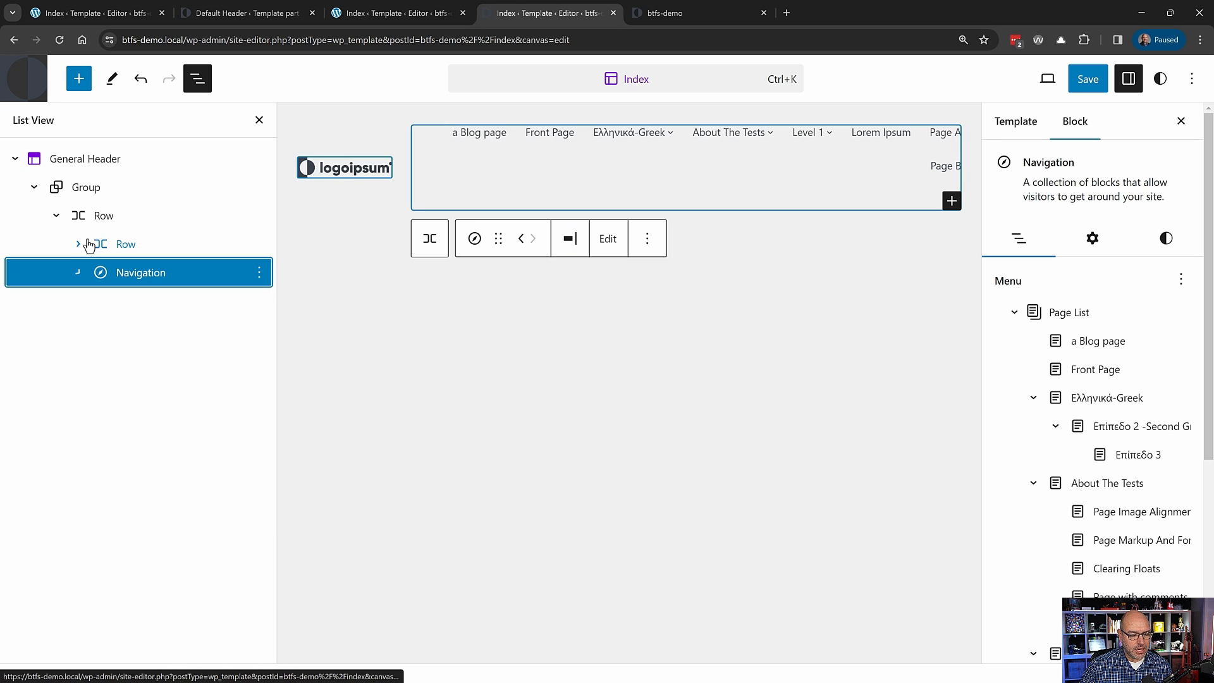
left_click(1087, 90)
left_click(1085, 81)
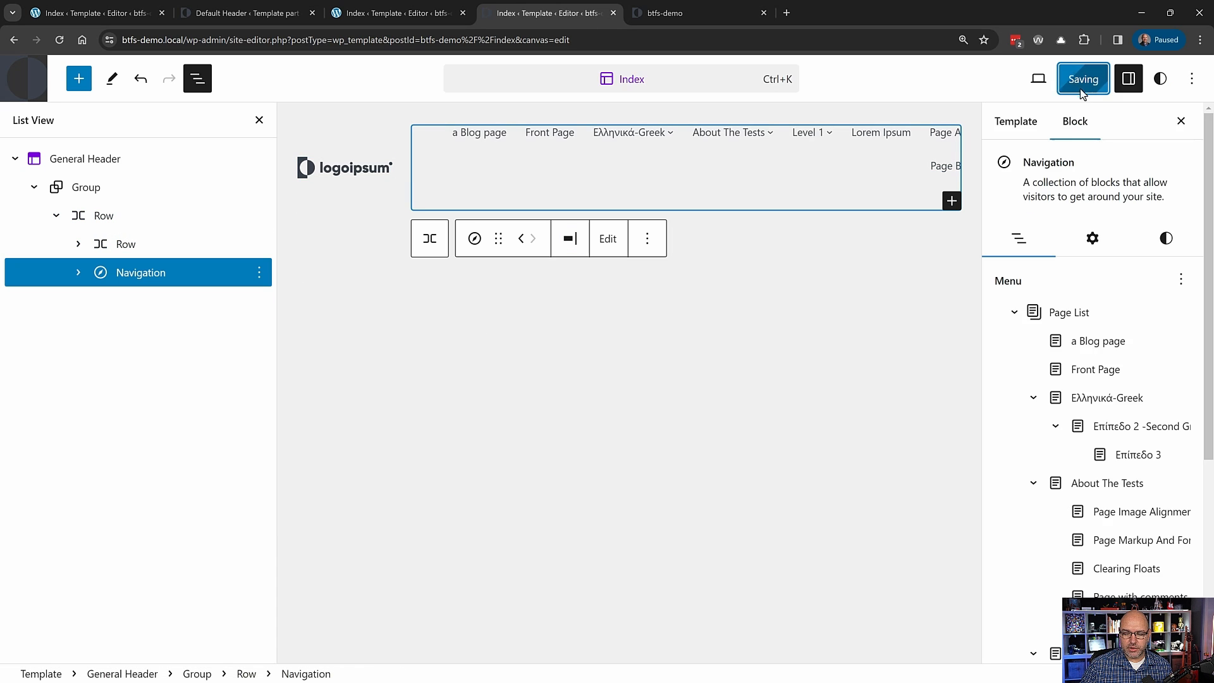
- Reload the live site and inspect the header's markup in the browser developer tools
left_click(672, 19)
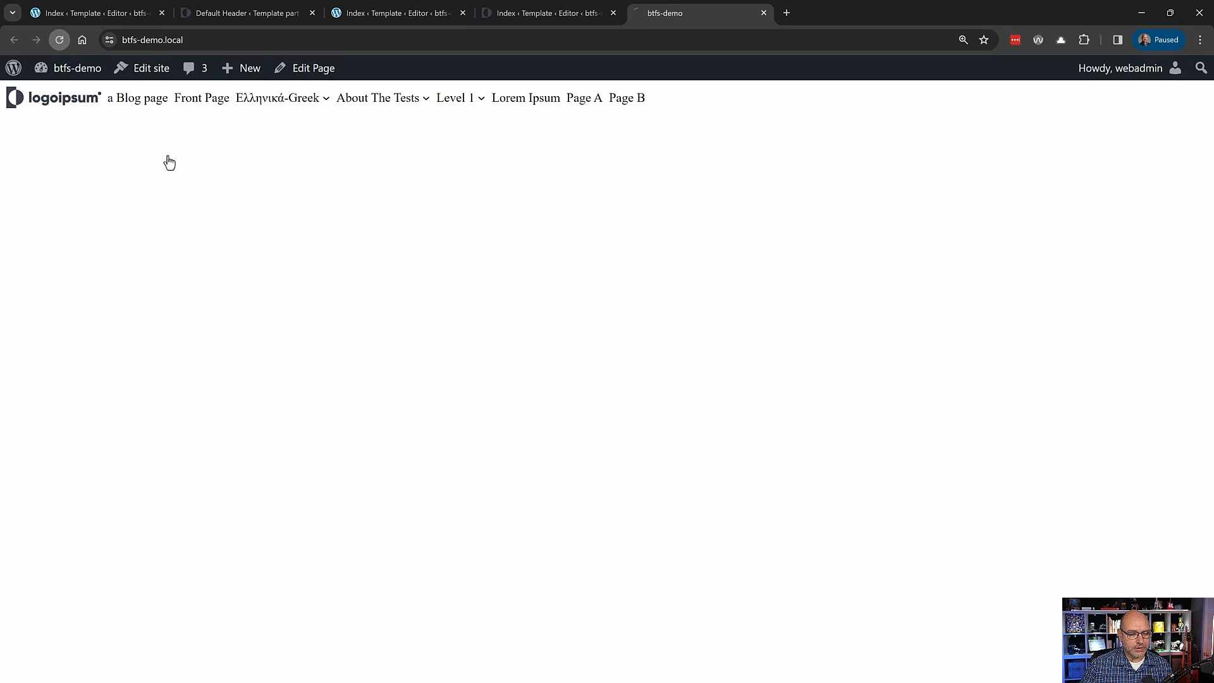
right_click(161, 105)
left_click(225, 358)
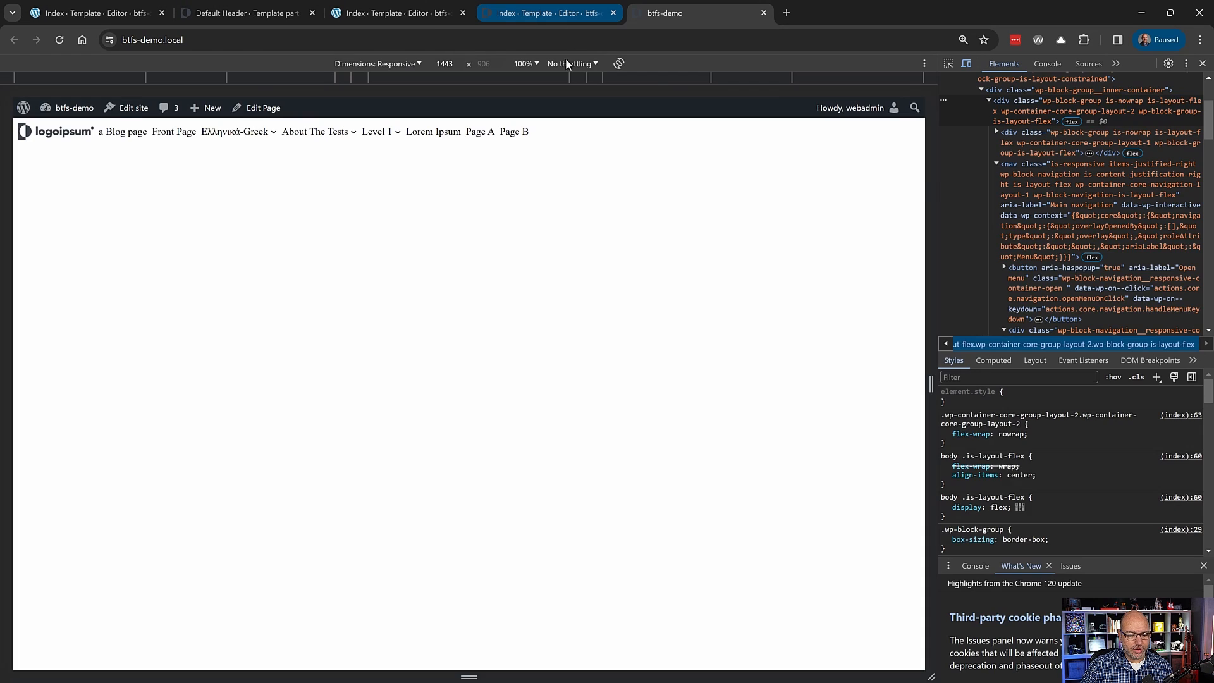
- Back in the Index template editor, set the outer Row's justification to space between items and save
left_click(547, 13)
left_click(135, 218)
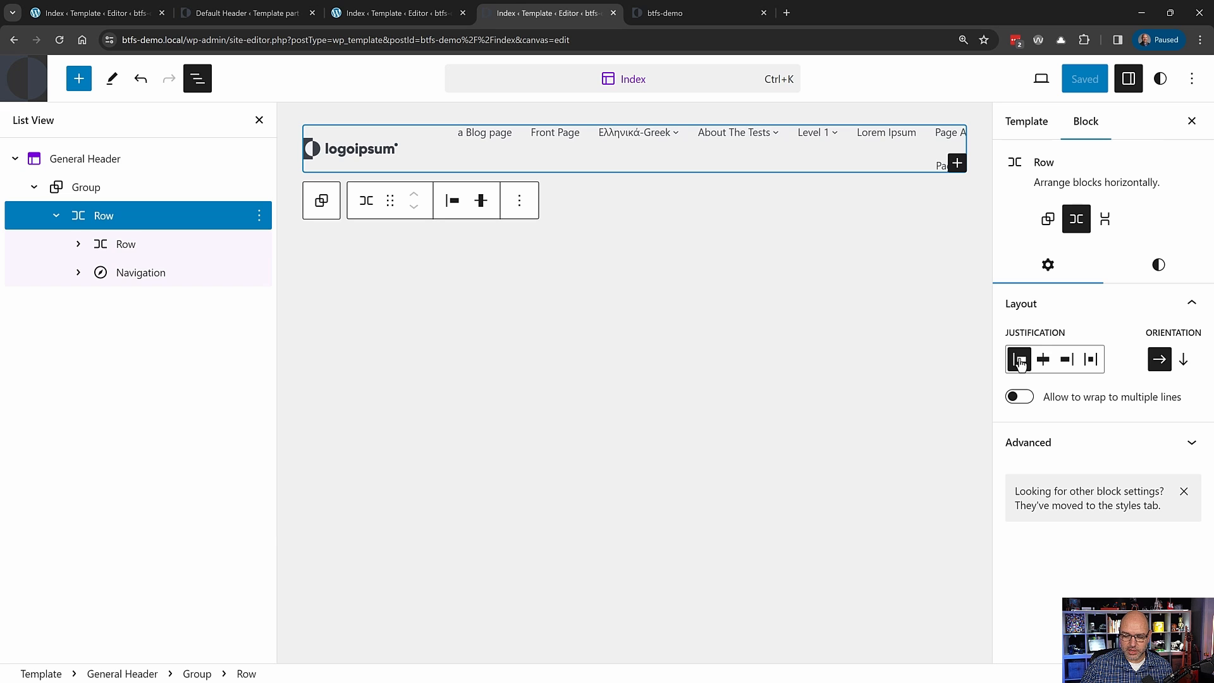
left_click(1090, 360)
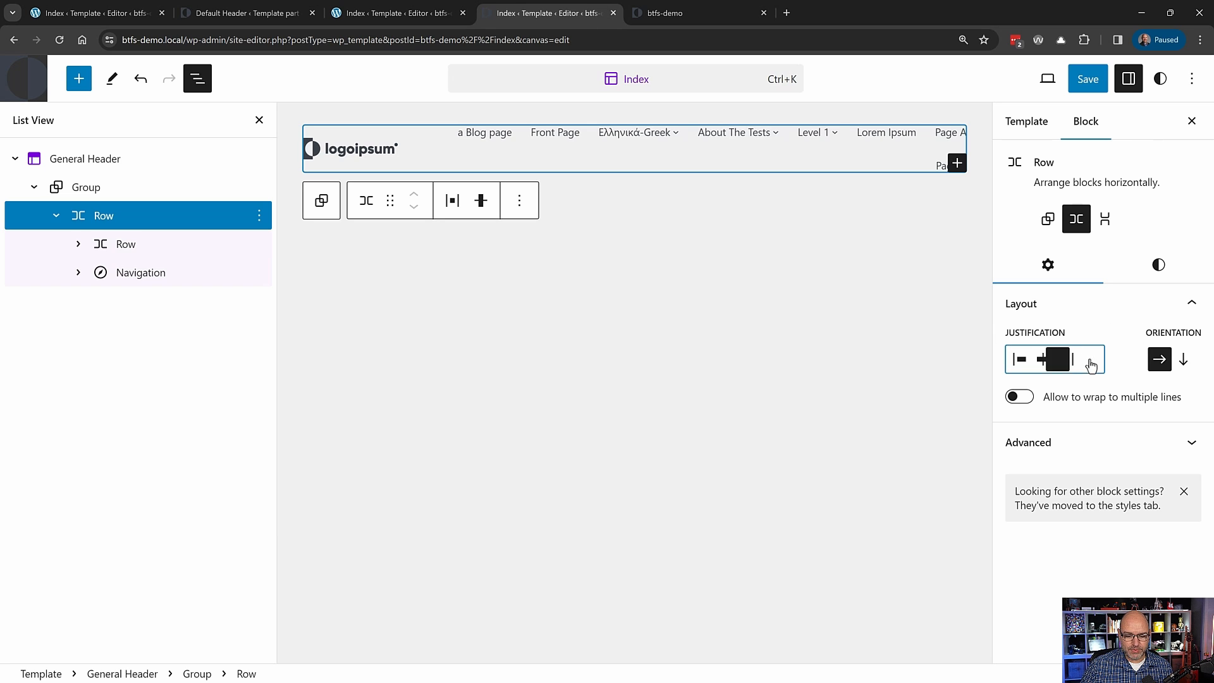
left_click(1085, 79)
left_click(1087, 85)
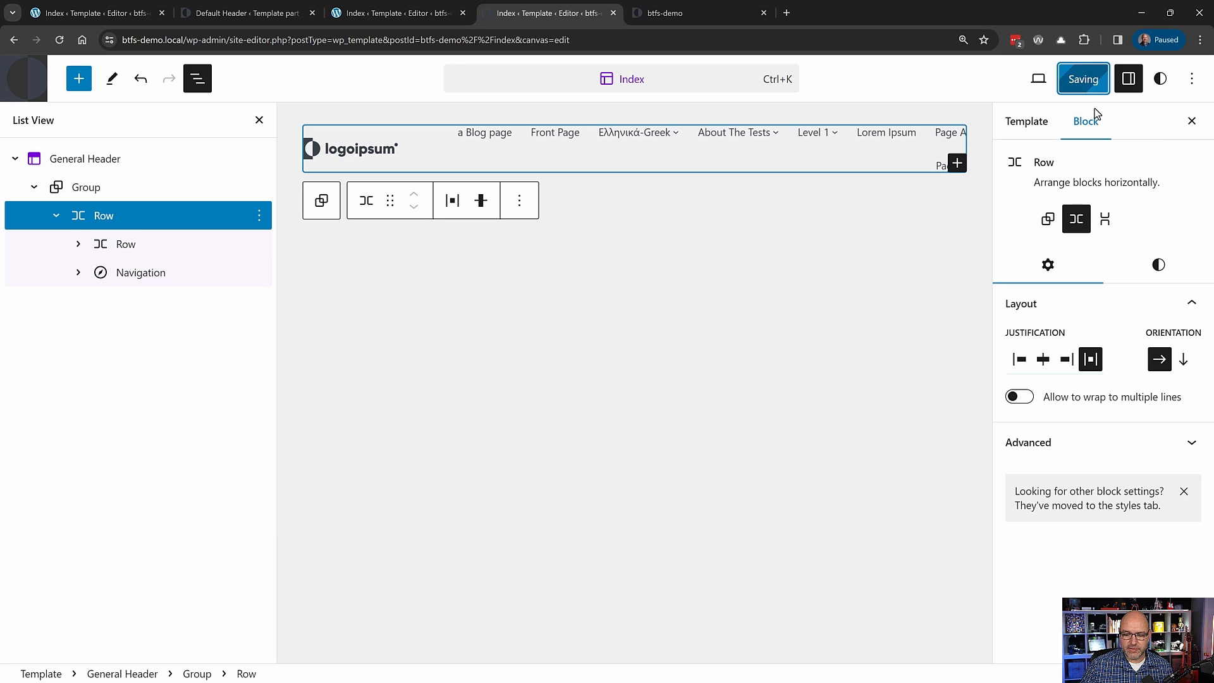
- Reload the live site to check the header layout and examine the header element in the enlarged developer tools
left_click(675, 12)
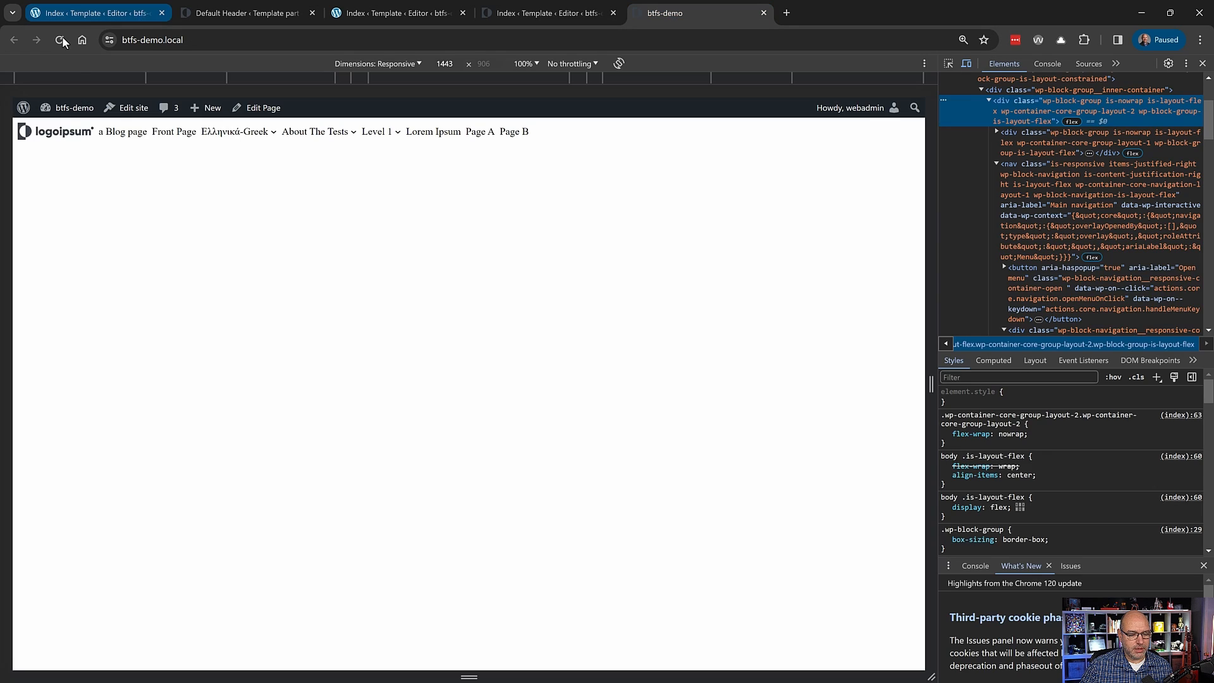
left_click(61, 41)
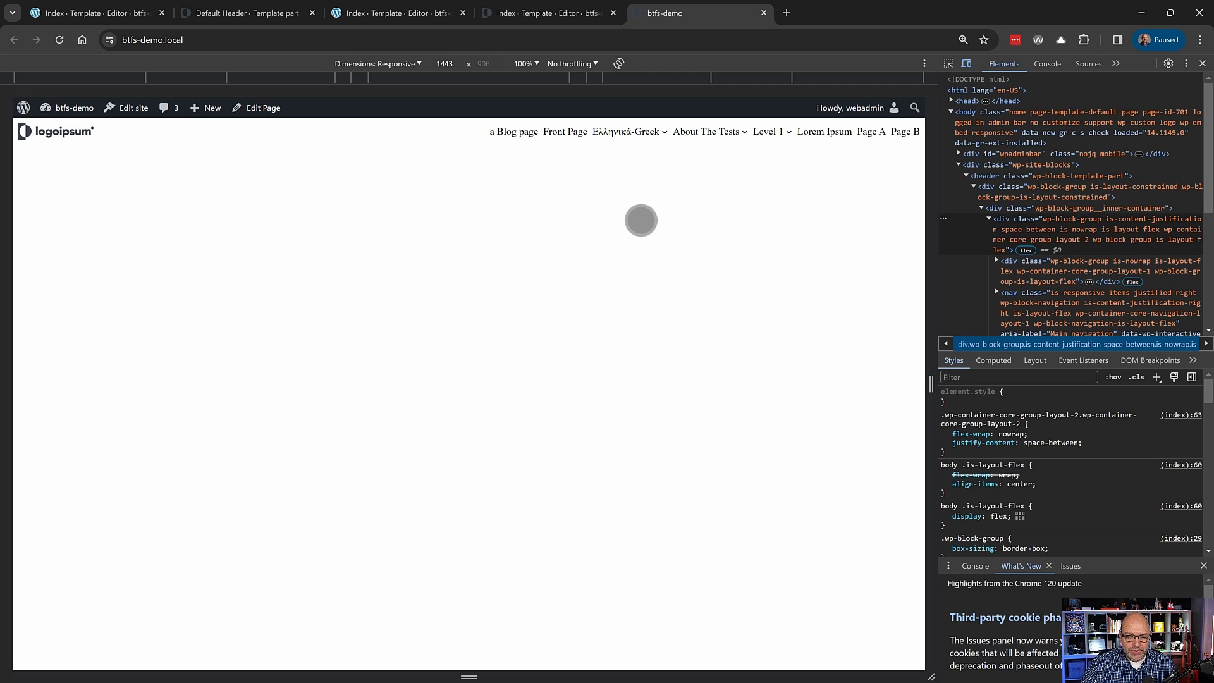
key("ctrl+plus")
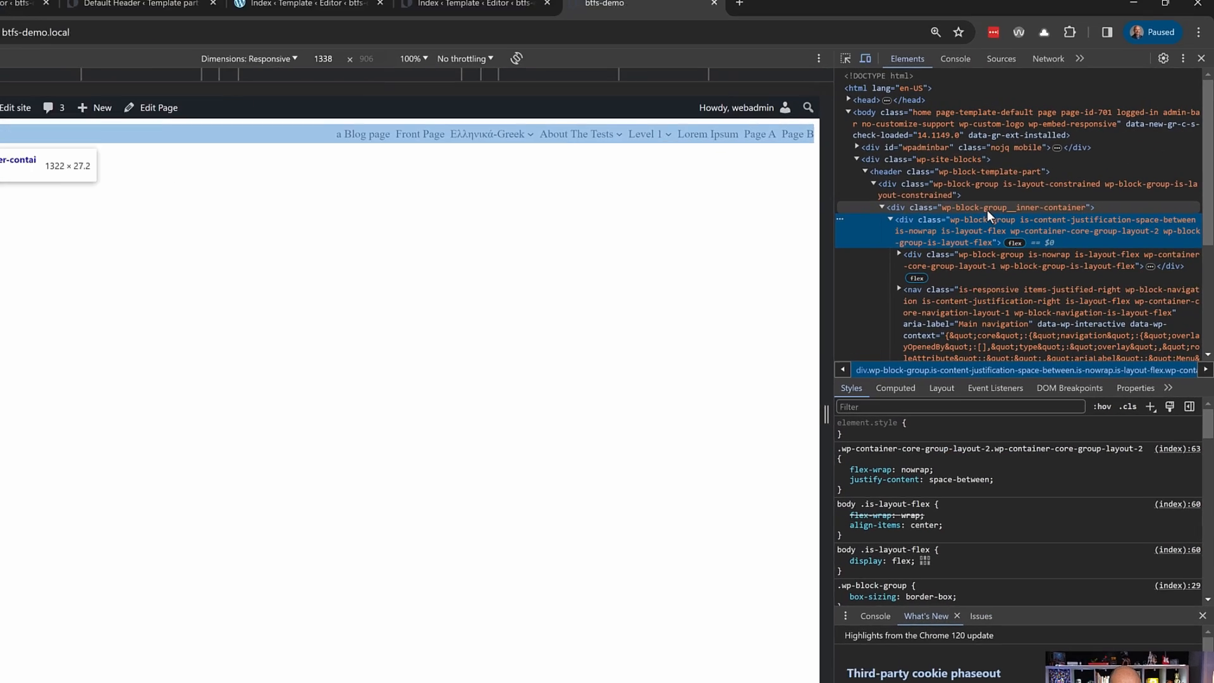
left_click(1091, 176)
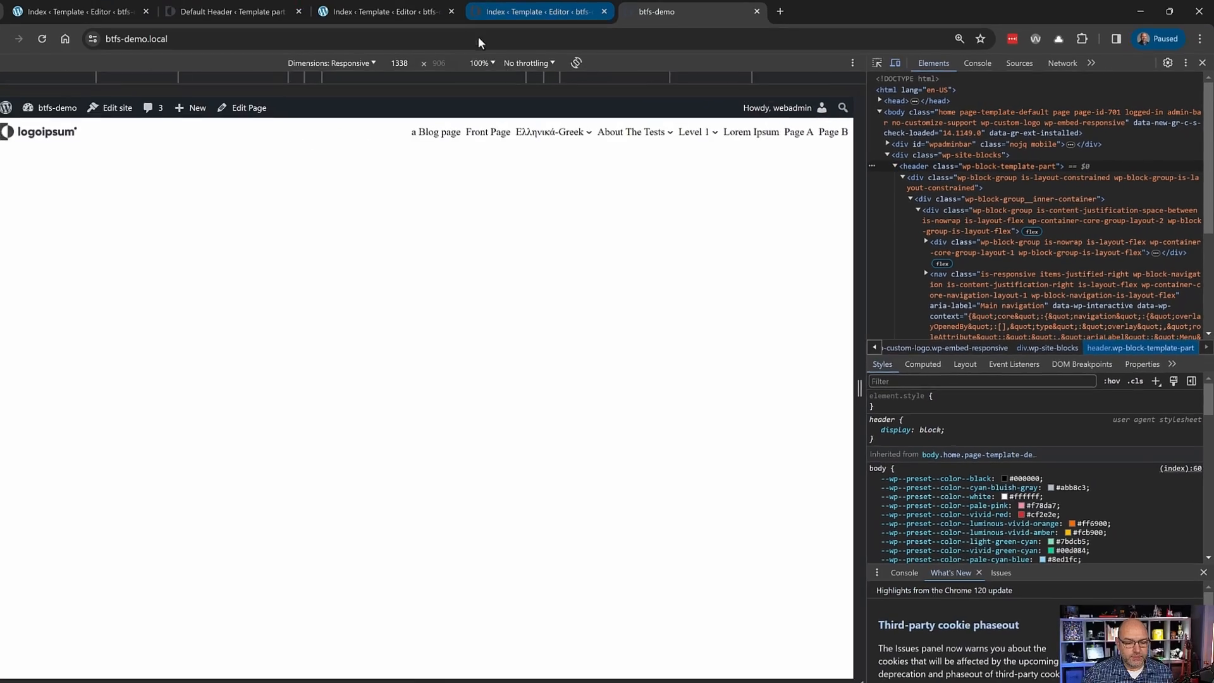
- In the editor, examine the General Header's advanced settings and the choices for its HTML element
left_click(507, 14)
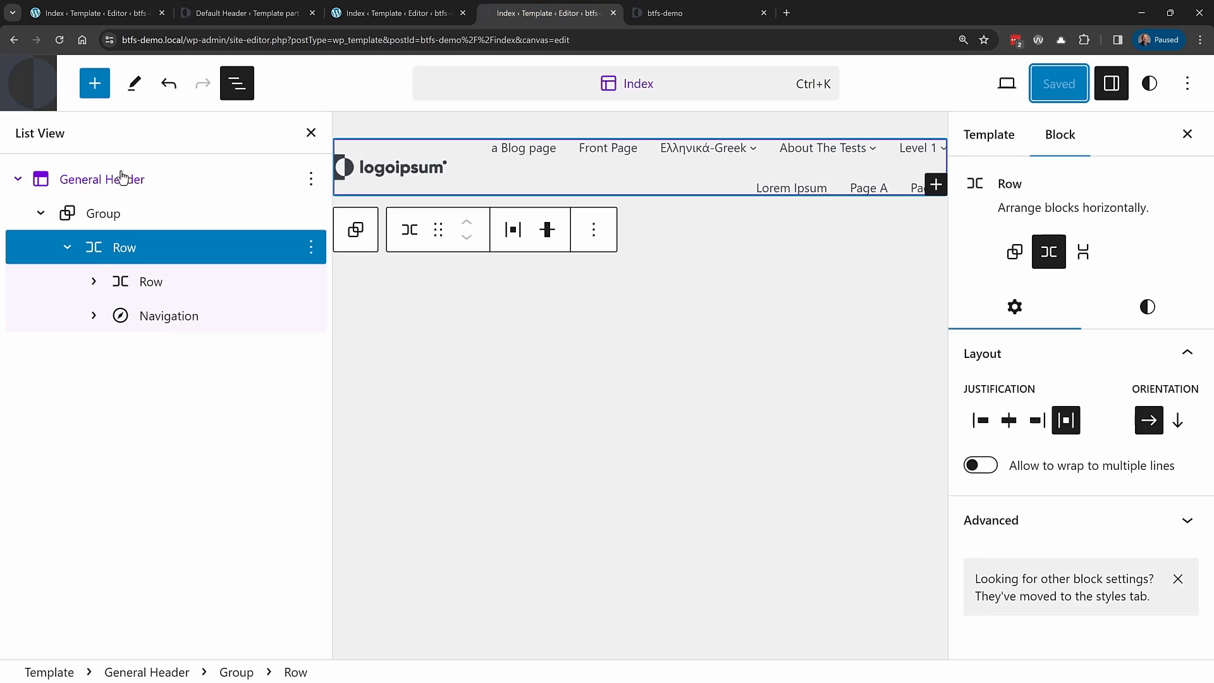
left_click(86, 180)
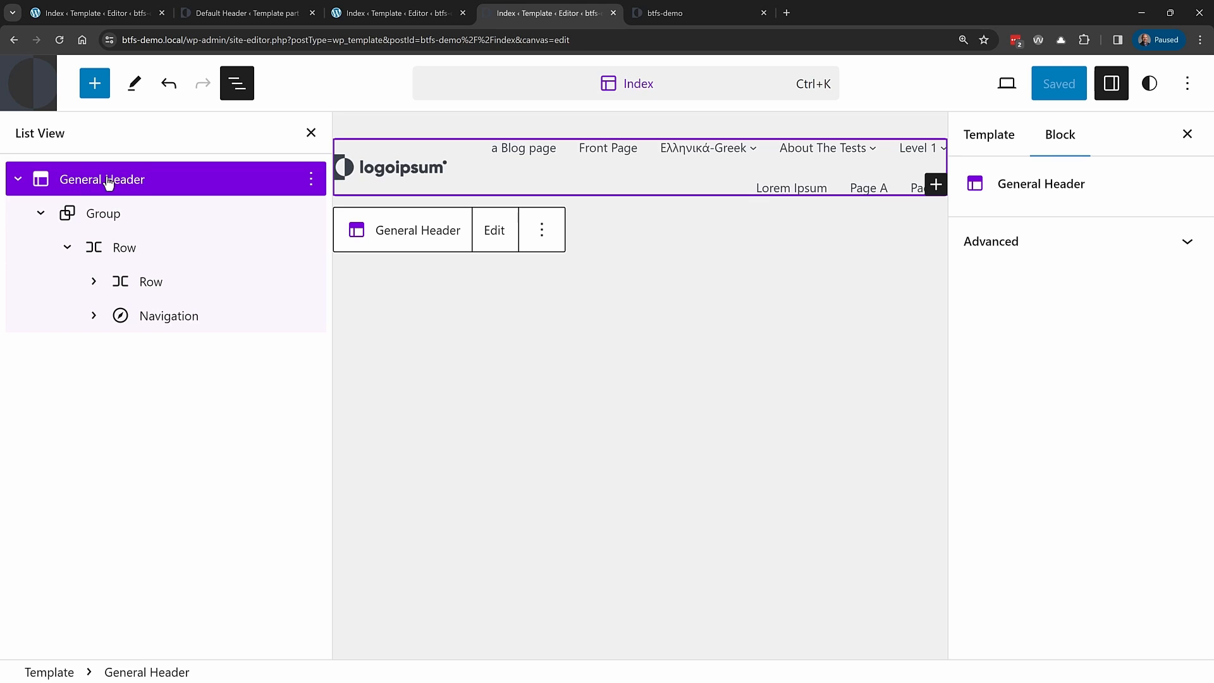
left_click(1079, 251)
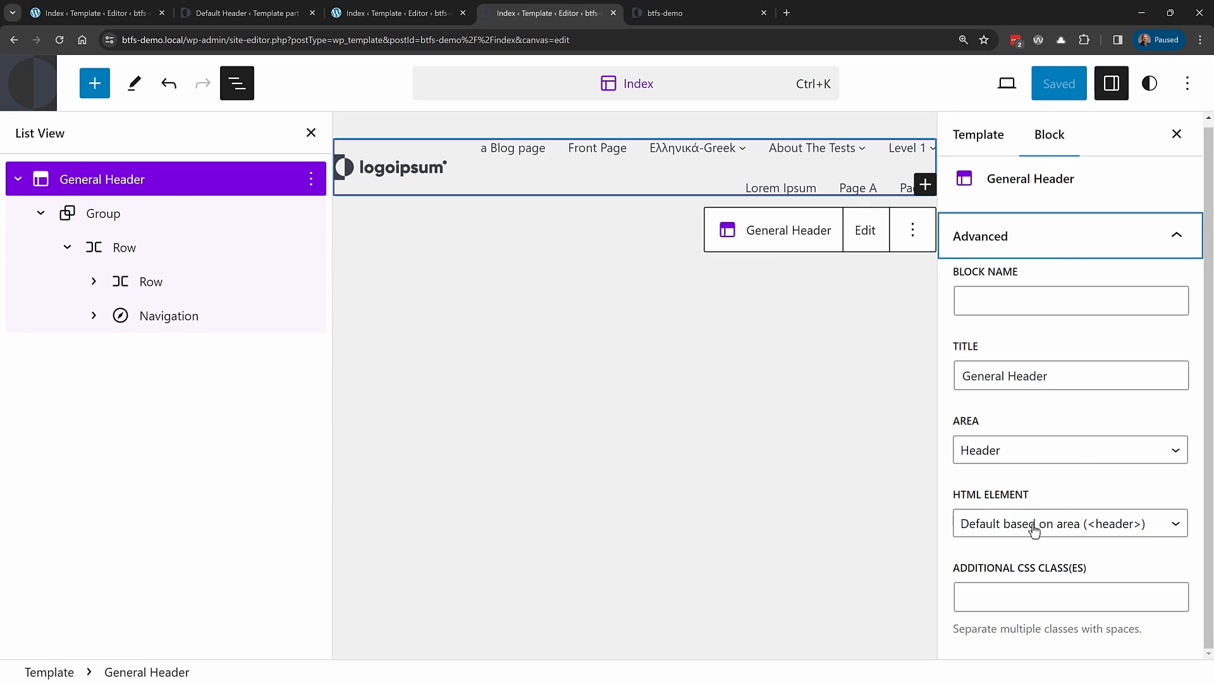
left_click(1103, 529)
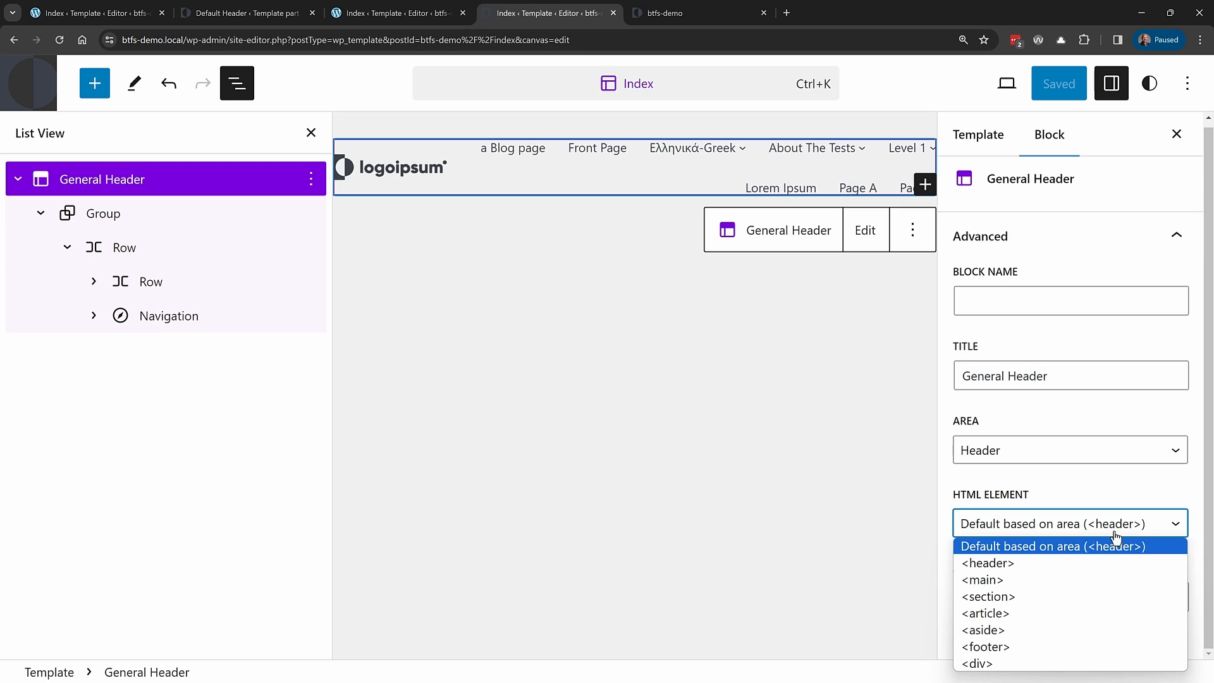
left_click(1133, 503)
left_click(1134, 531)
left_click(1095, 543)
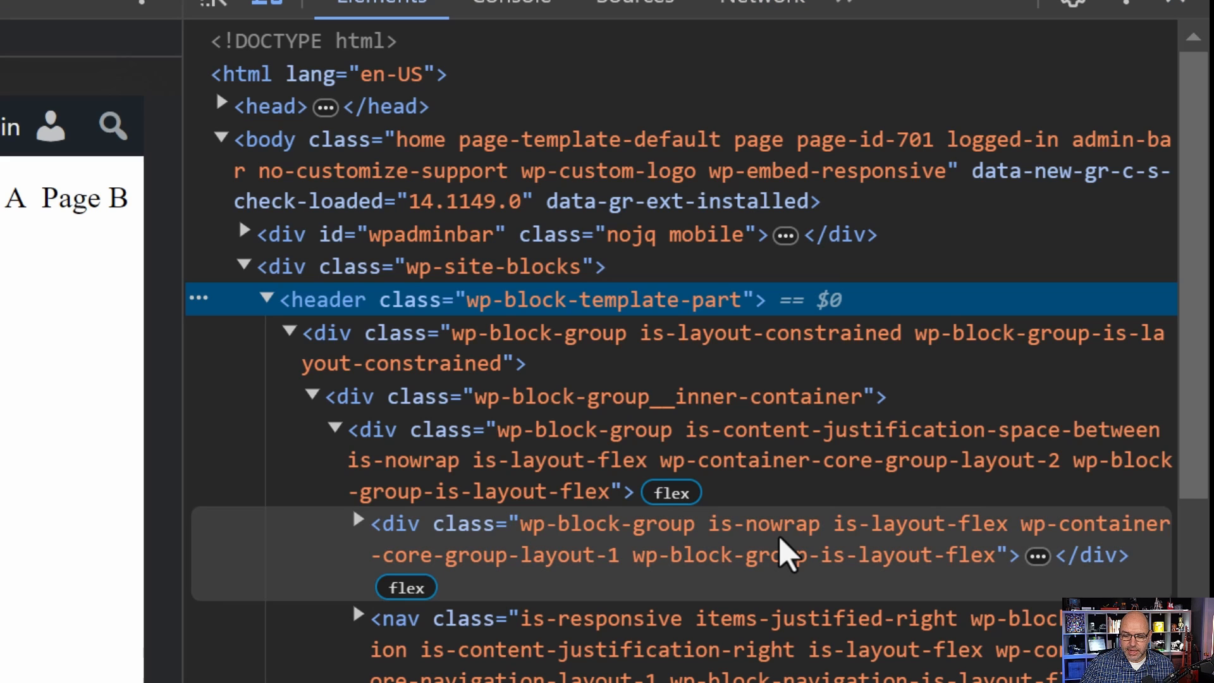
- Compare the markup's block-group and inner-container divs with the Group and outer Row blocks in the editor
left_click(430, 361)
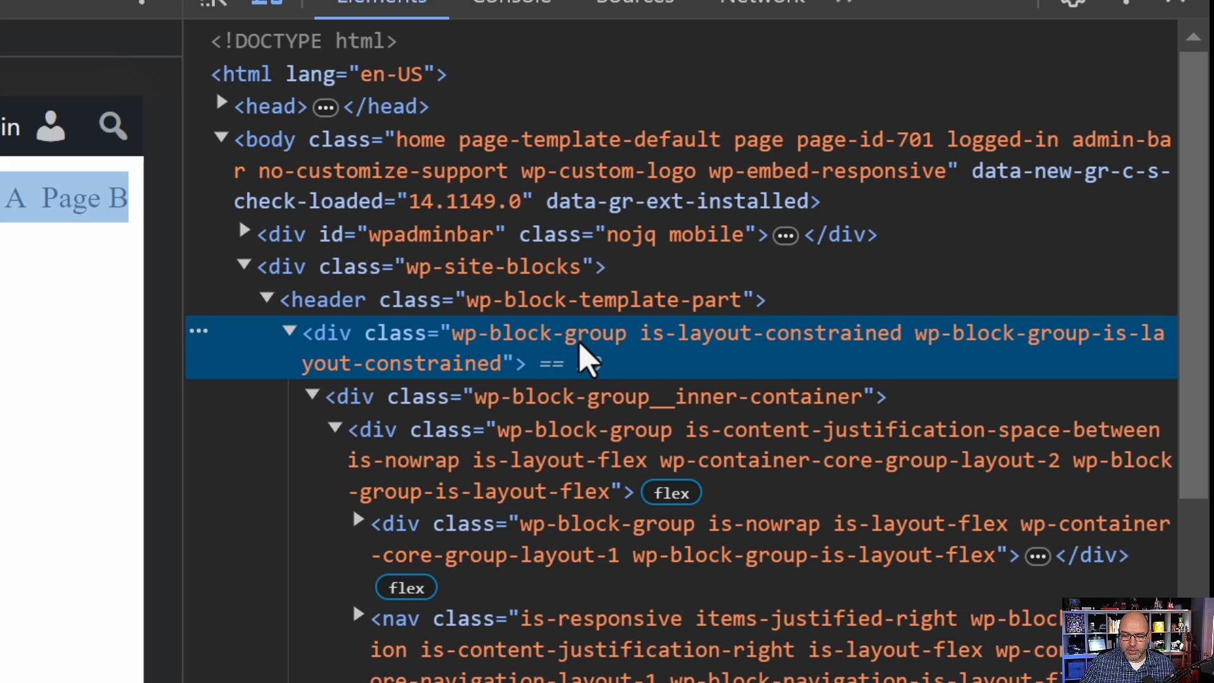
left_click(506, 399)
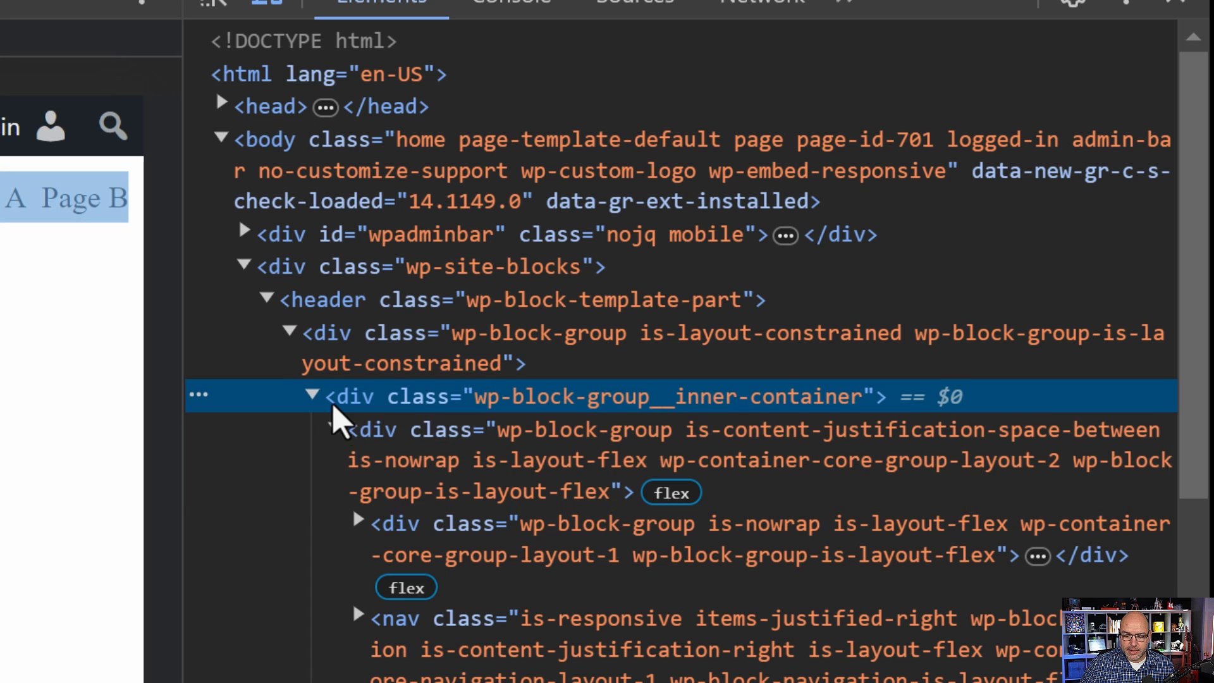
left_click(310, 396)
left_click(310, 397)
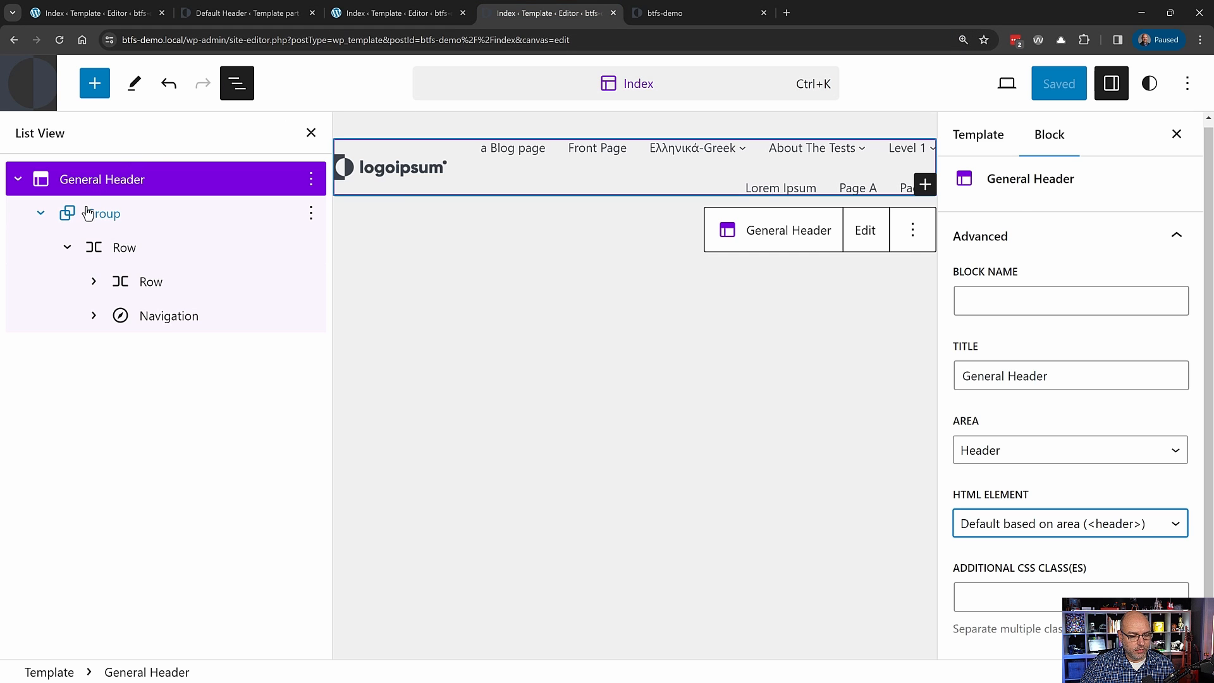
left_click(91, 212)
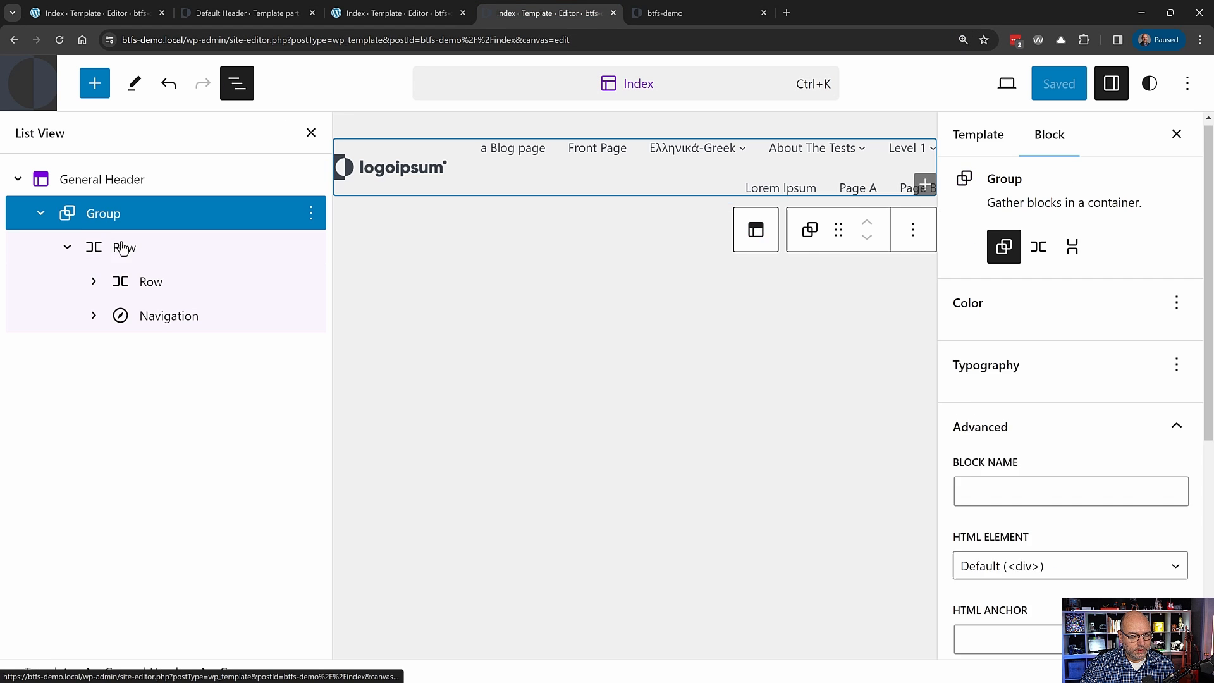
left_click(128, 255)
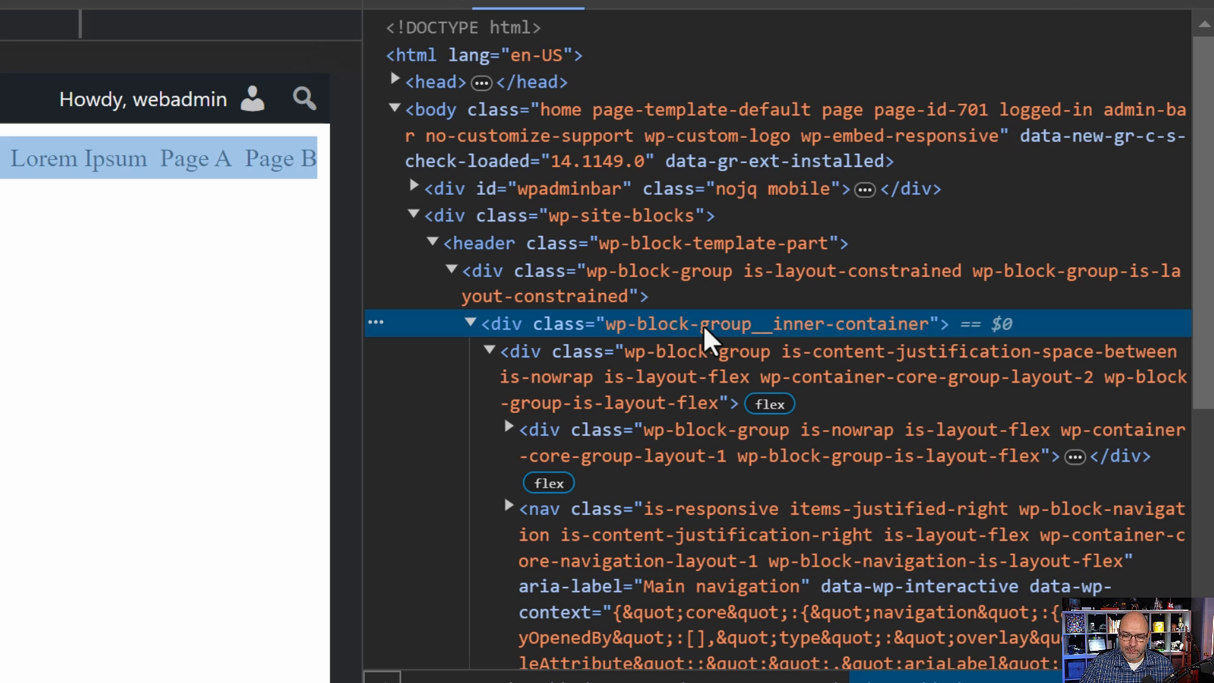
- Examine the outer row's flex div in the markup and expand its nested row div down to the site logo link
left_click(690, 380)
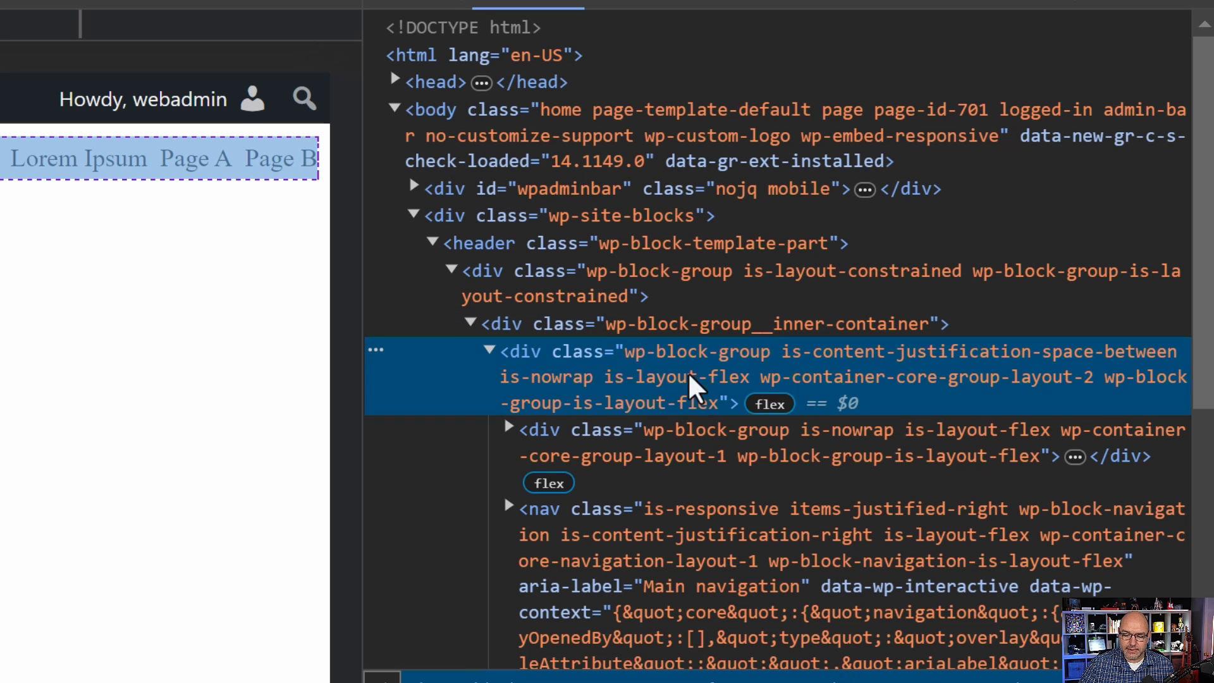
left_click(489, 350)
left_click(489, 350)
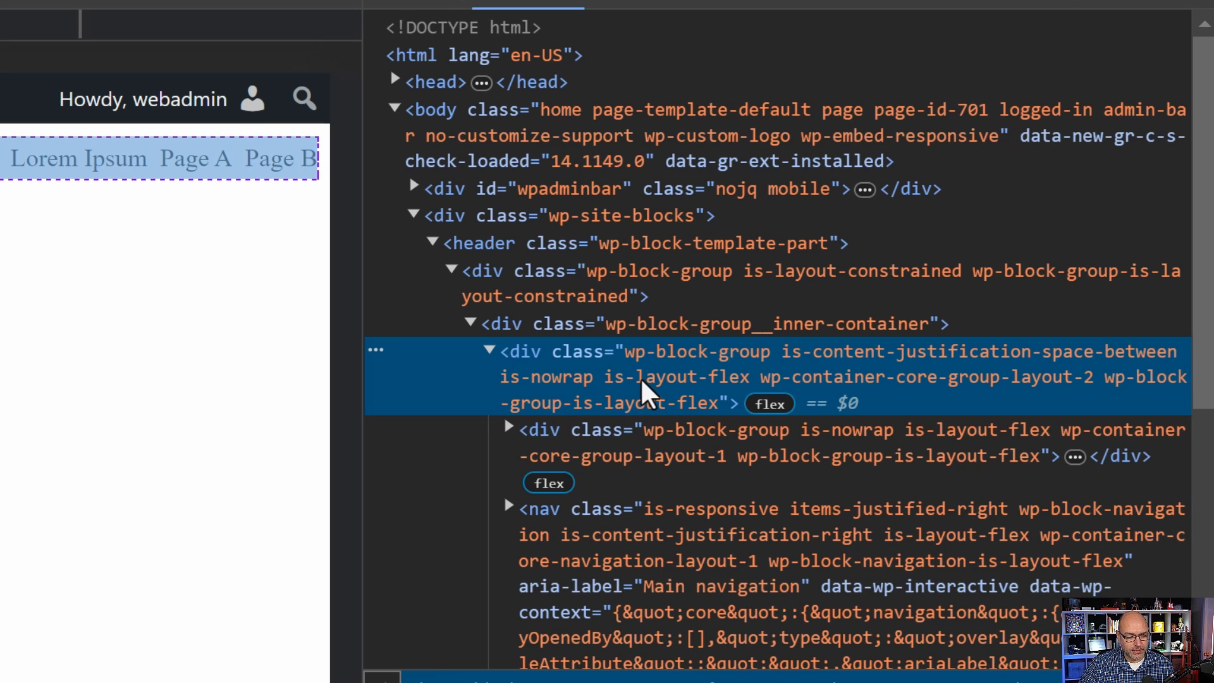
left_click(508, 428)
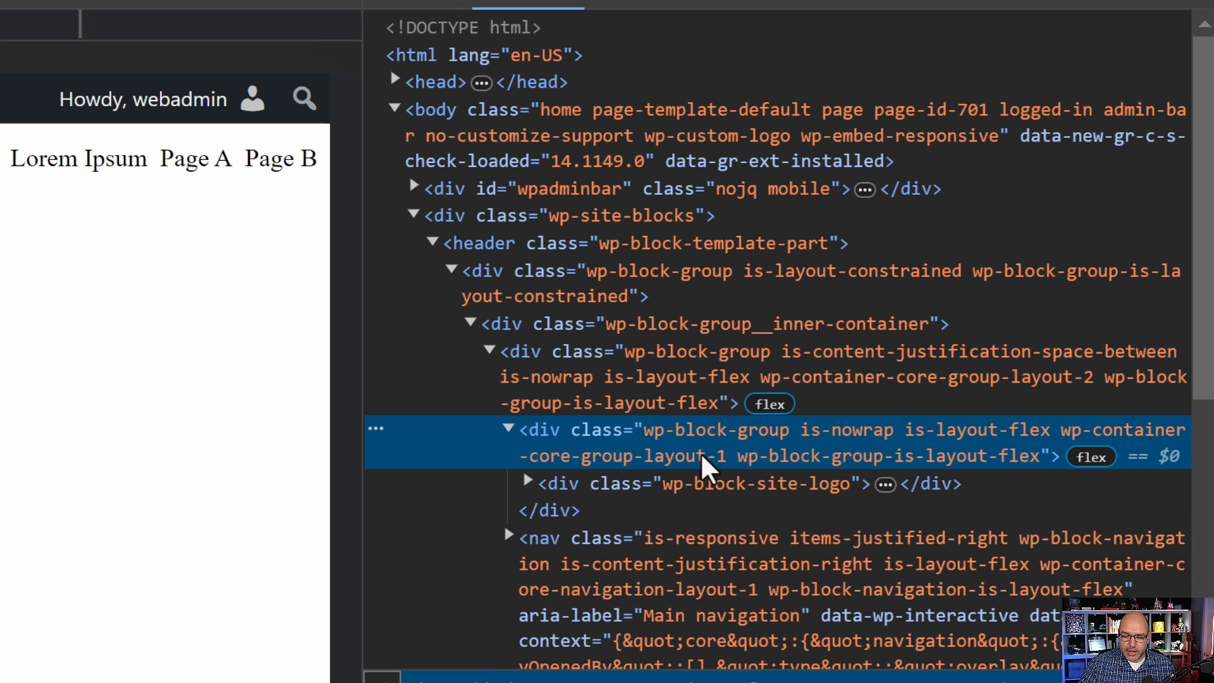
left_click(528, 484)
left_click(597, 528)
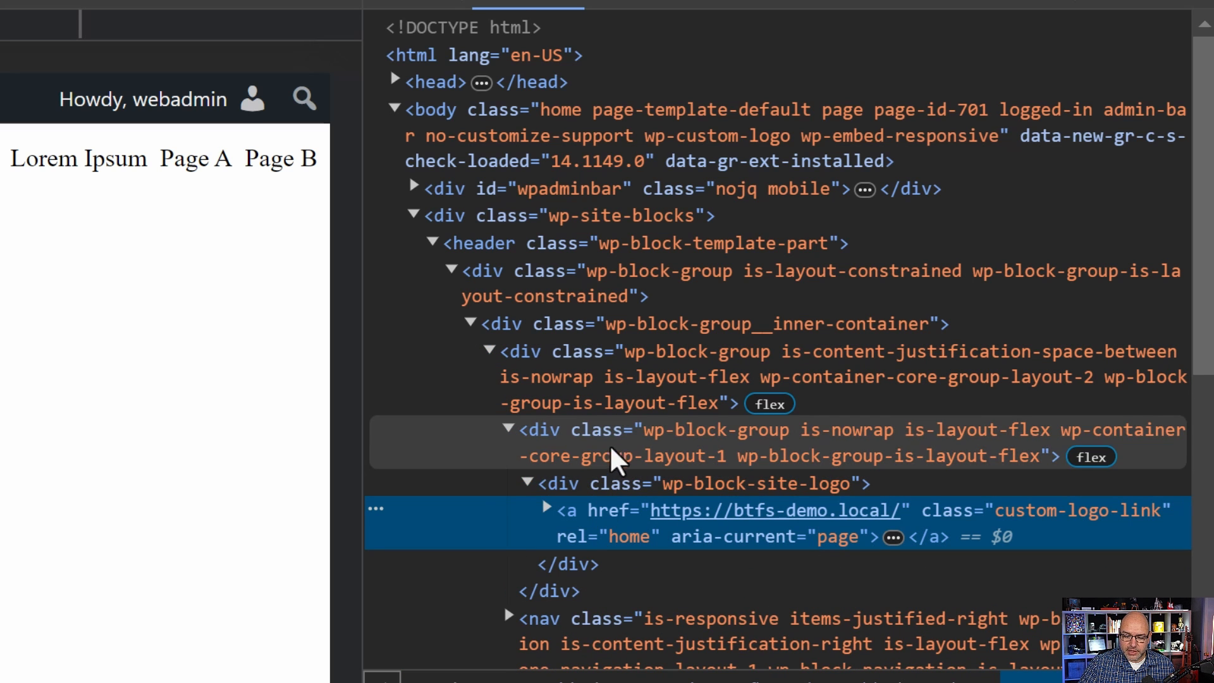
- Examine the nested flex row divs and the site logo div, expanding the custom-logo-link down to its img element
left_click(642, 386)
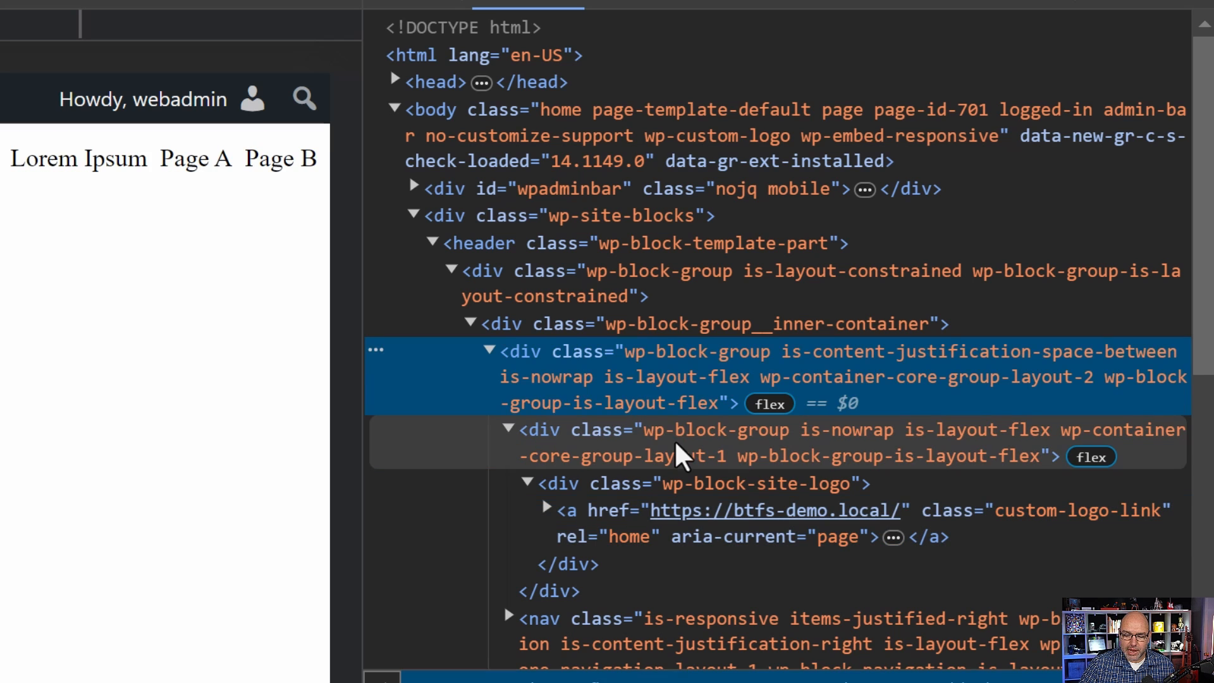
left_click(677, 450)
left_click(659, 393)
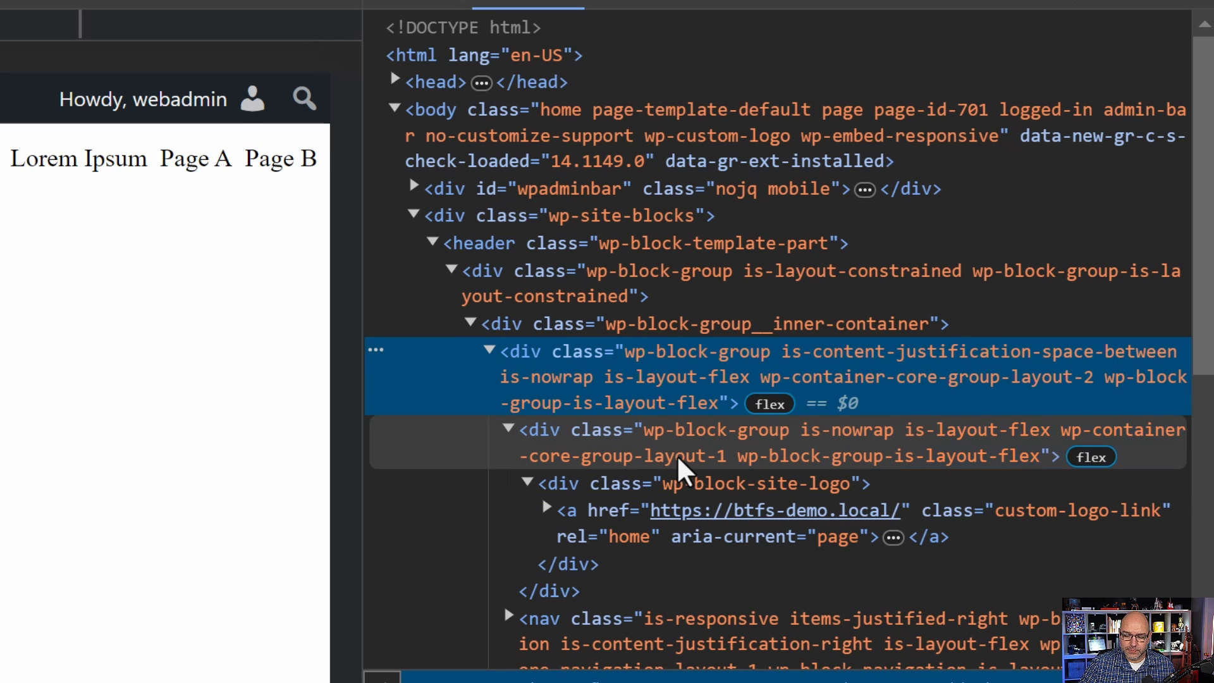
left_click(679, 461)
left_click(632, 488)
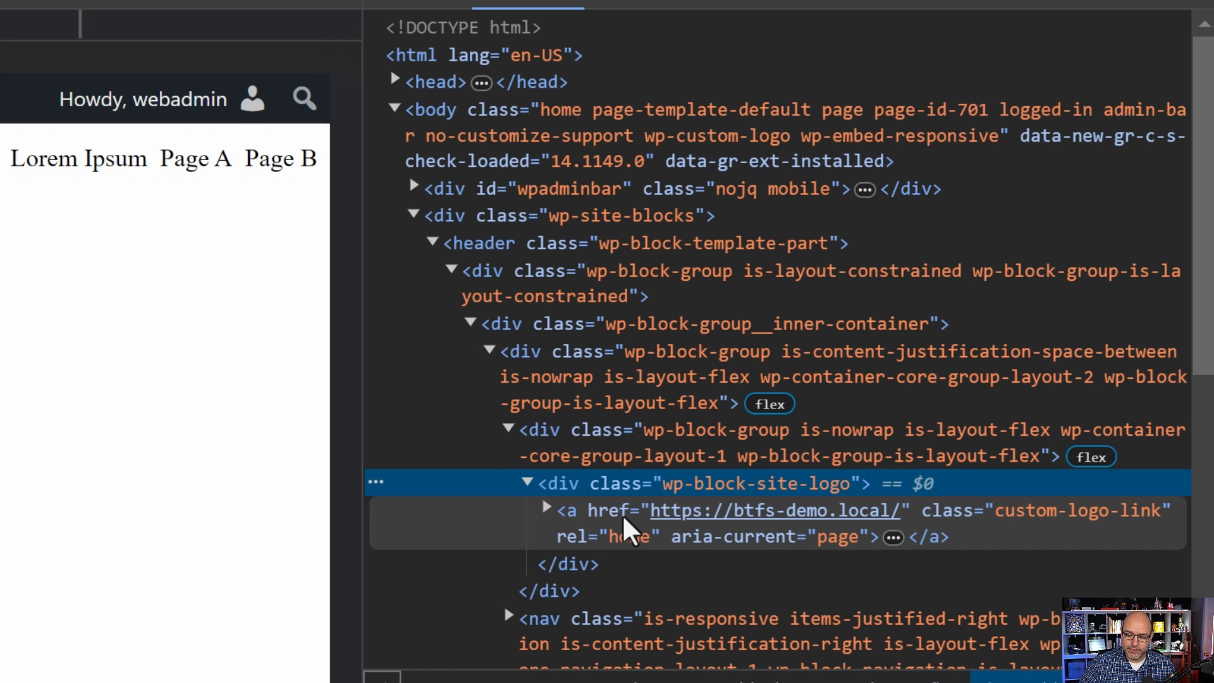
left_click(624, 521)
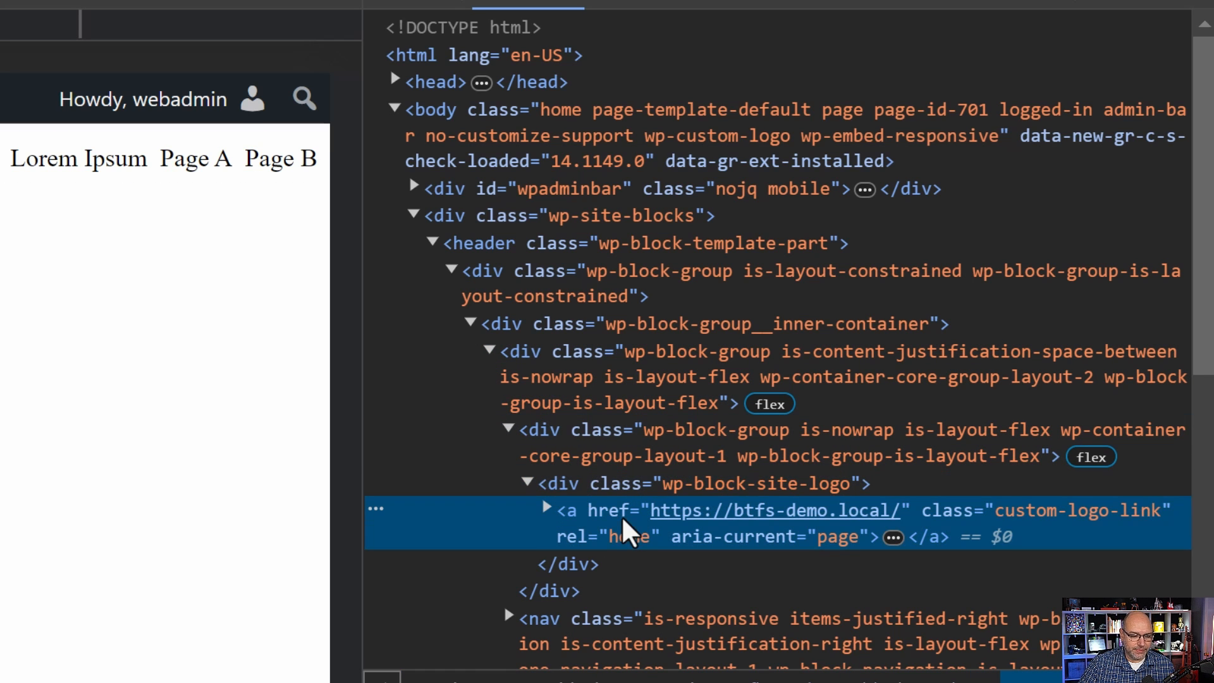
left_click(547, 508)
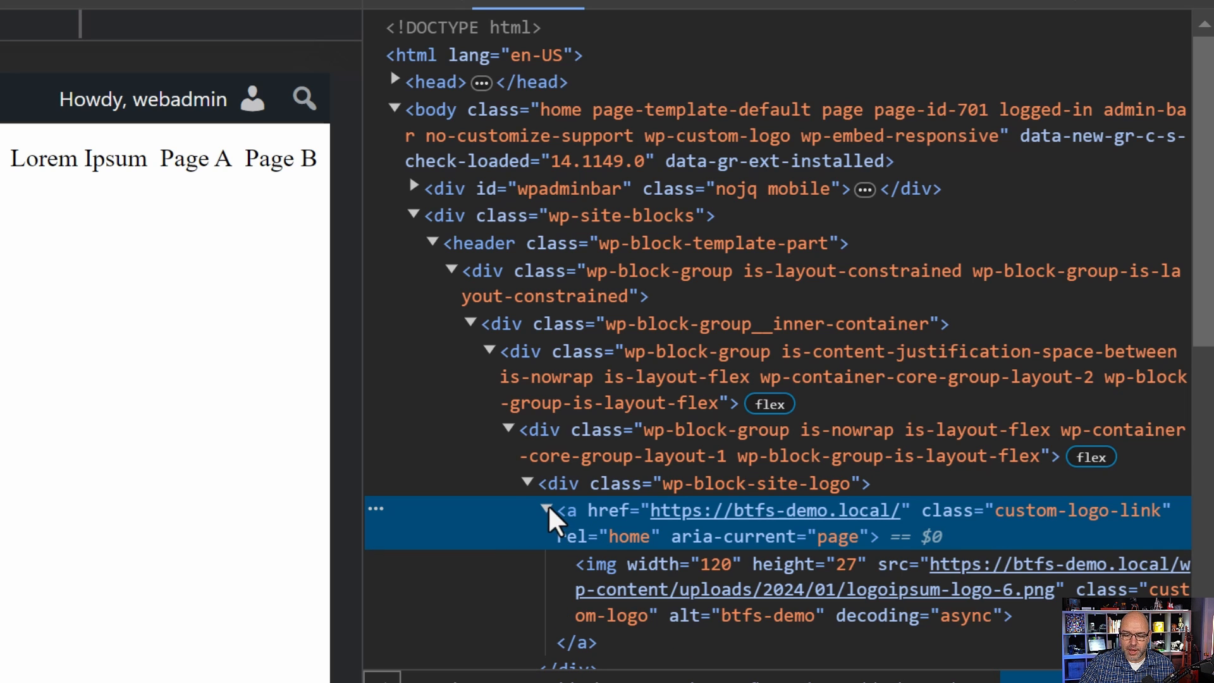
left_click(644, 572)
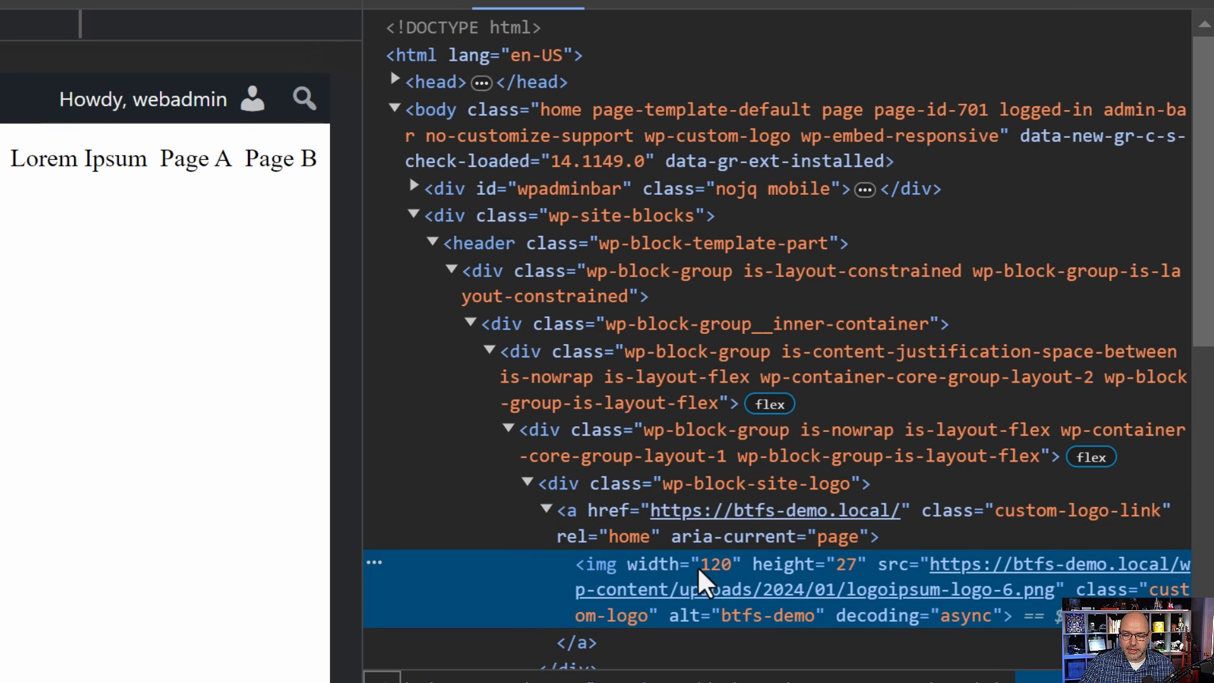
left_click(589, 534)
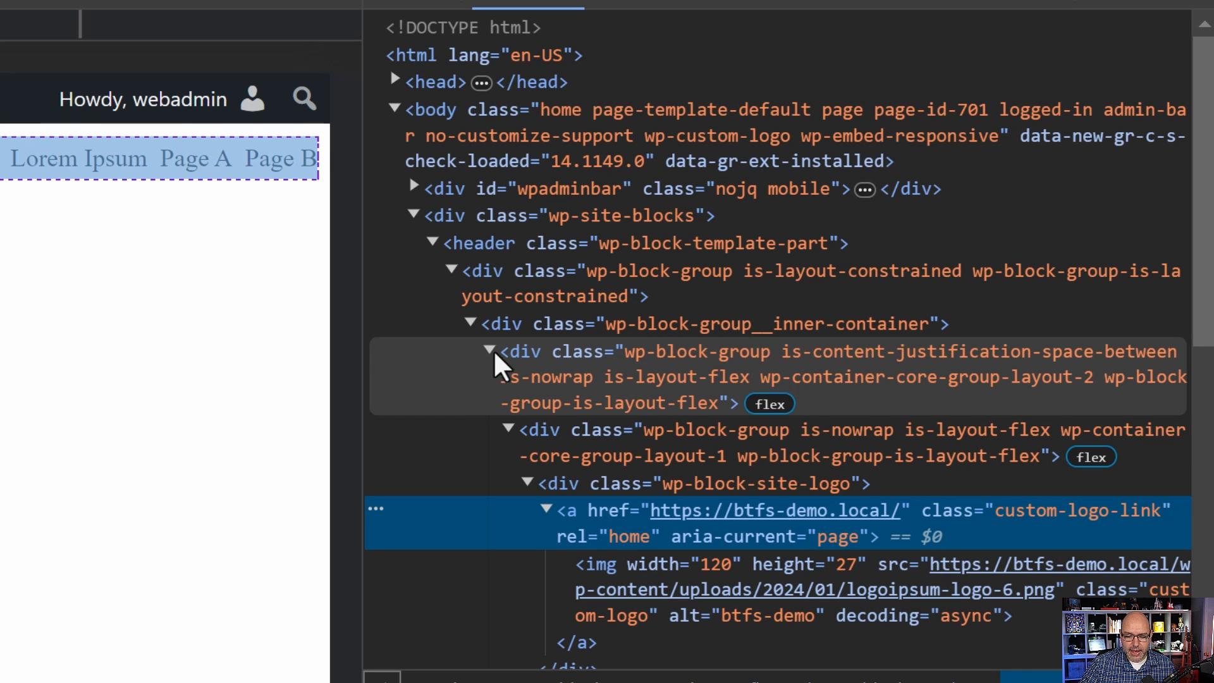
- Collapse the inner row div and compare it with the outer space-between flex div by collapsing and re-expanding the latter
left_click(528, 436)
left_click(510, 430)
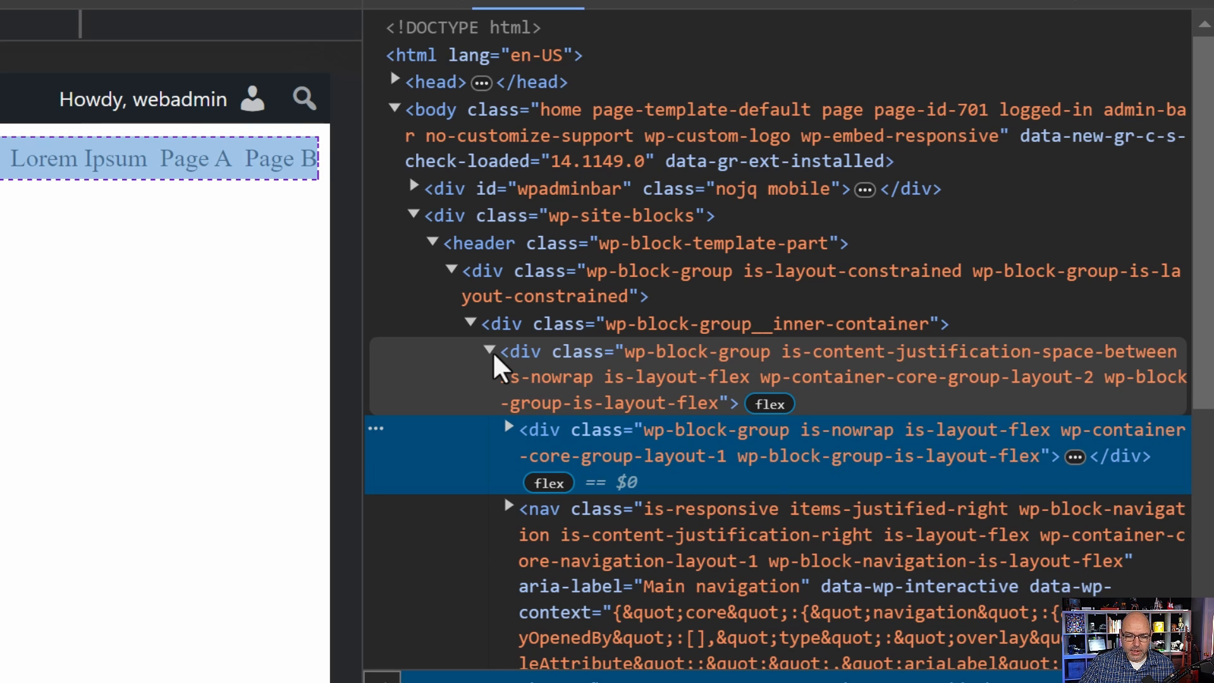
left_click(495, 362)
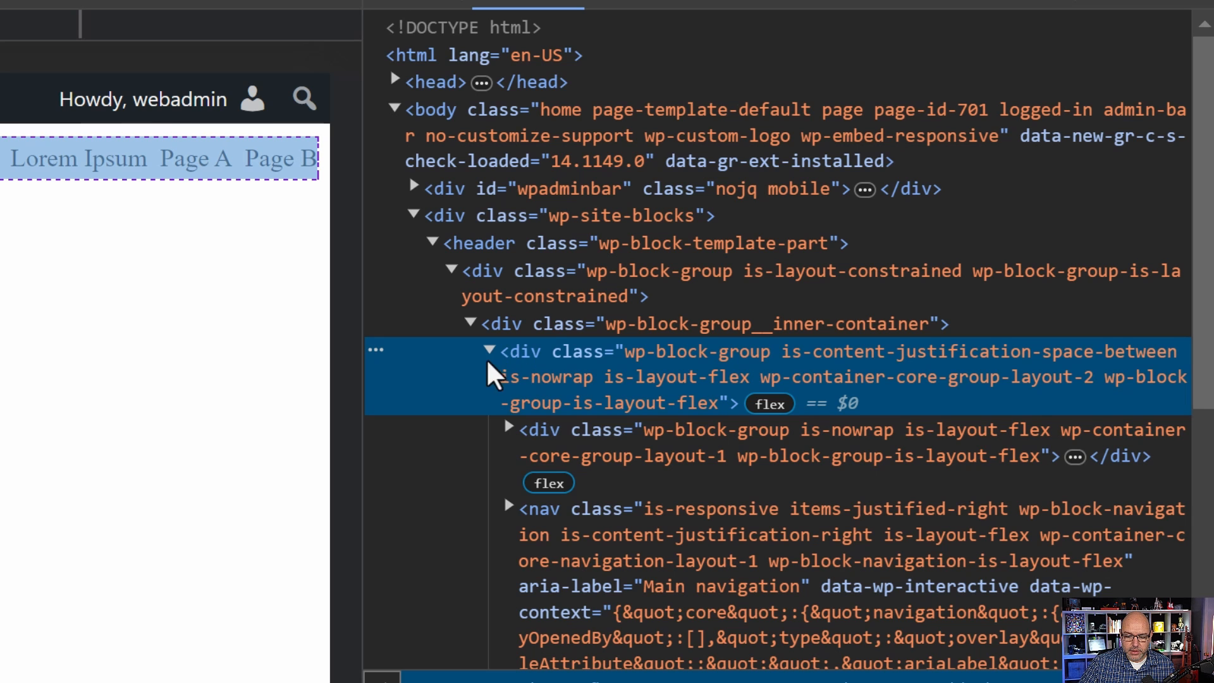
left_click(485, 349)
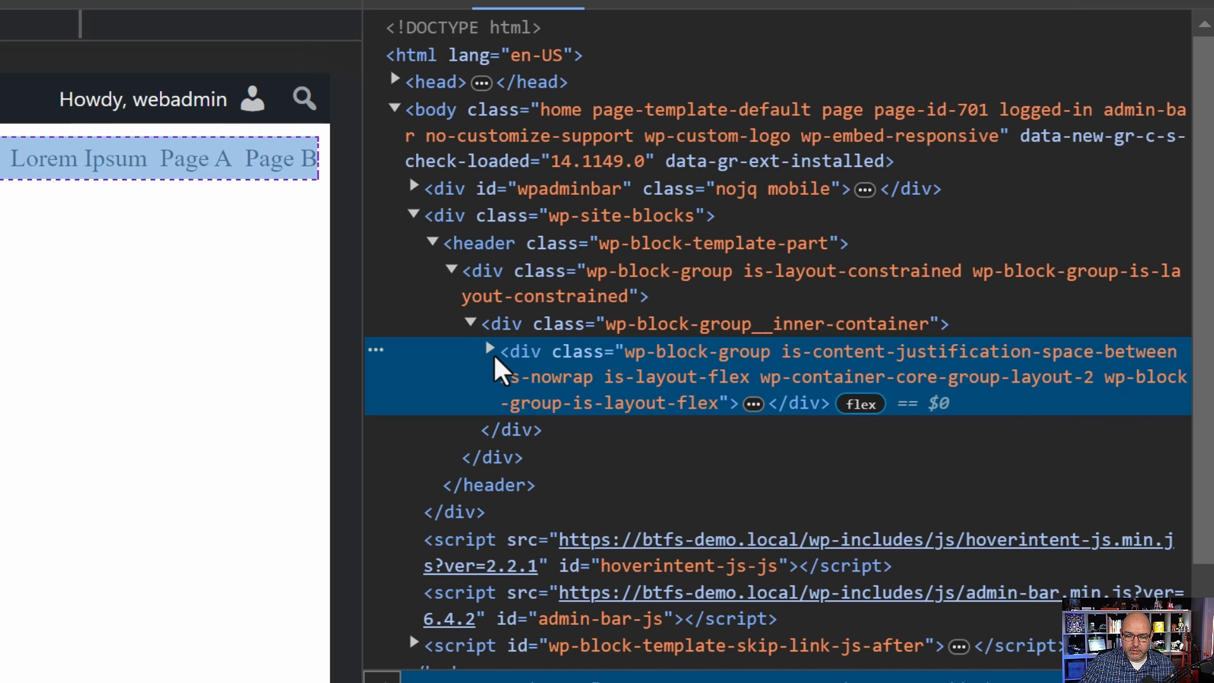
left_click(489, 350)
left_click(616, 460)
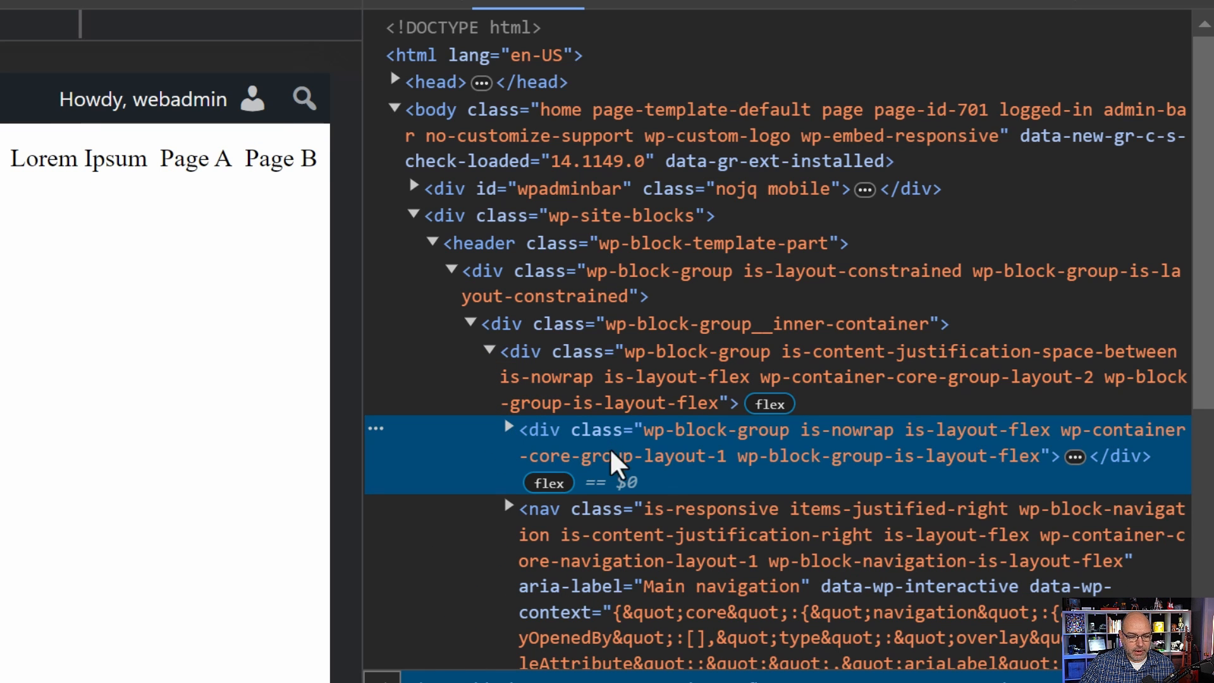
- Expand the Main navigation nav element in the markup and examine its Open menu button
left_click(681, 526)
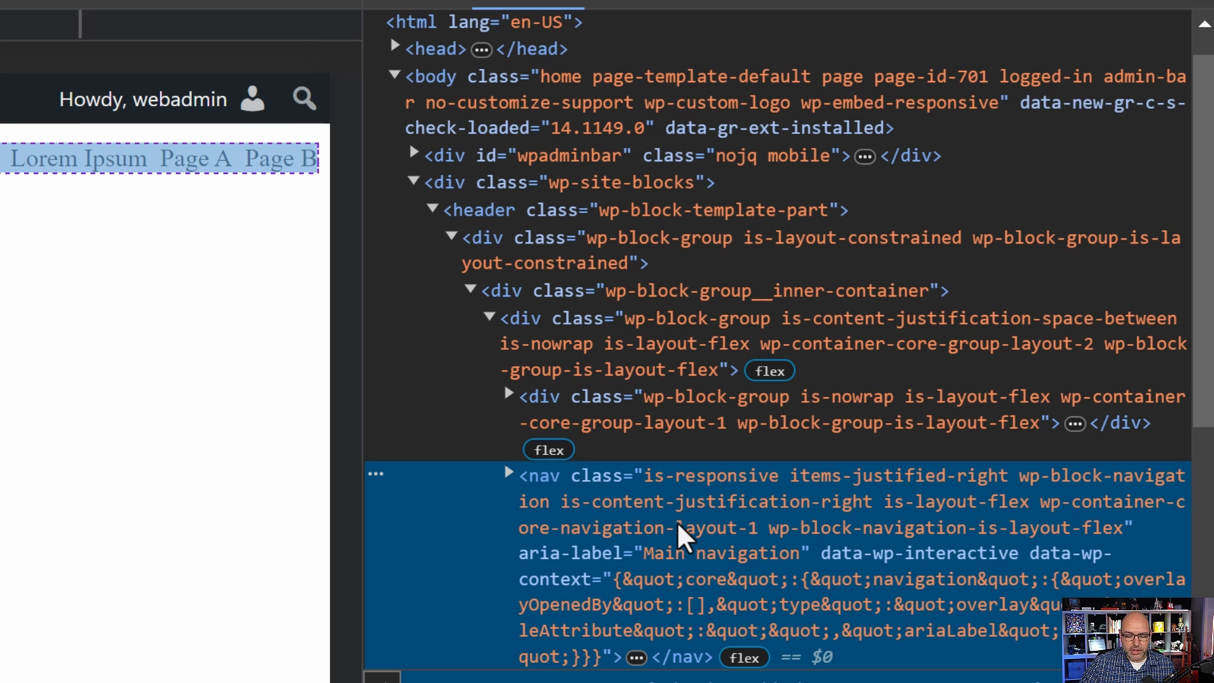
left_click(510, 475)
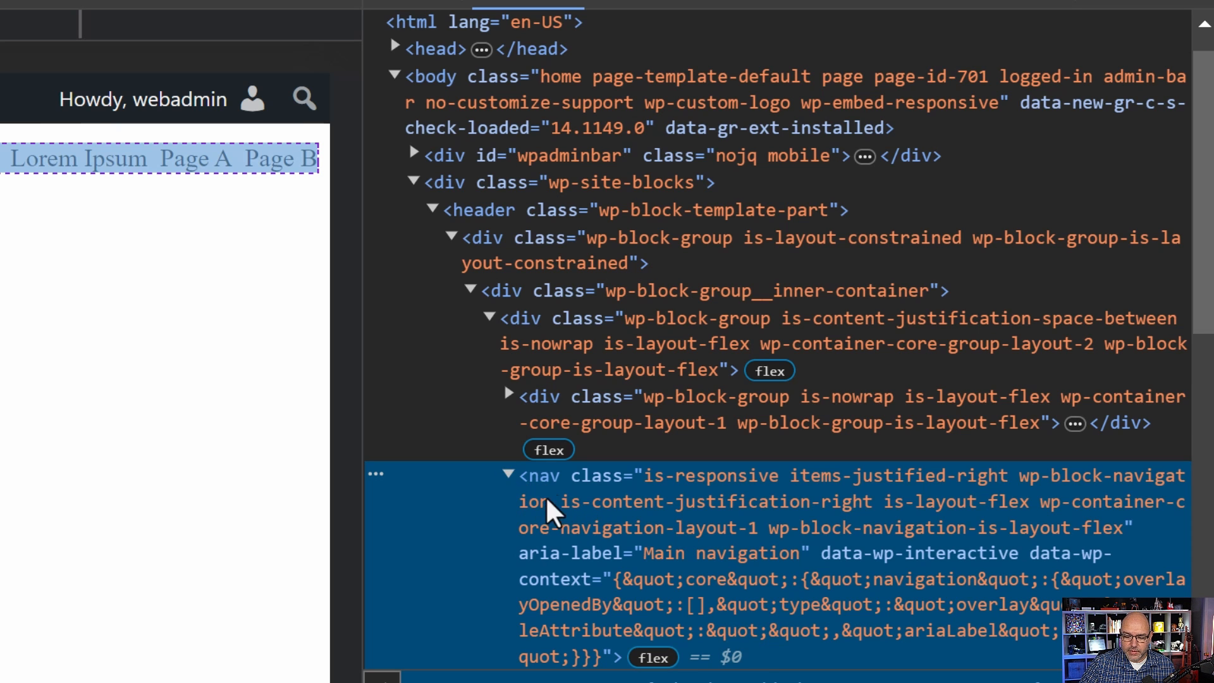
scroll(635, 514, "down", 6)
scroll(622, 521, "up", 2)
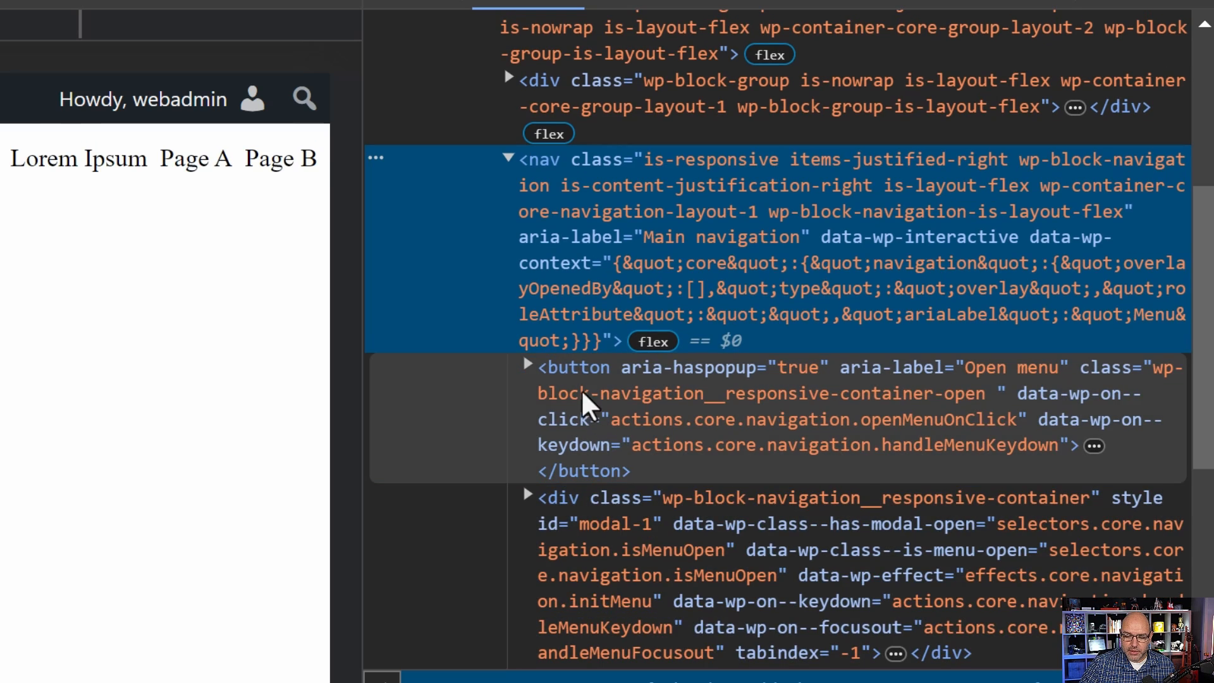
left_click(586, 379)
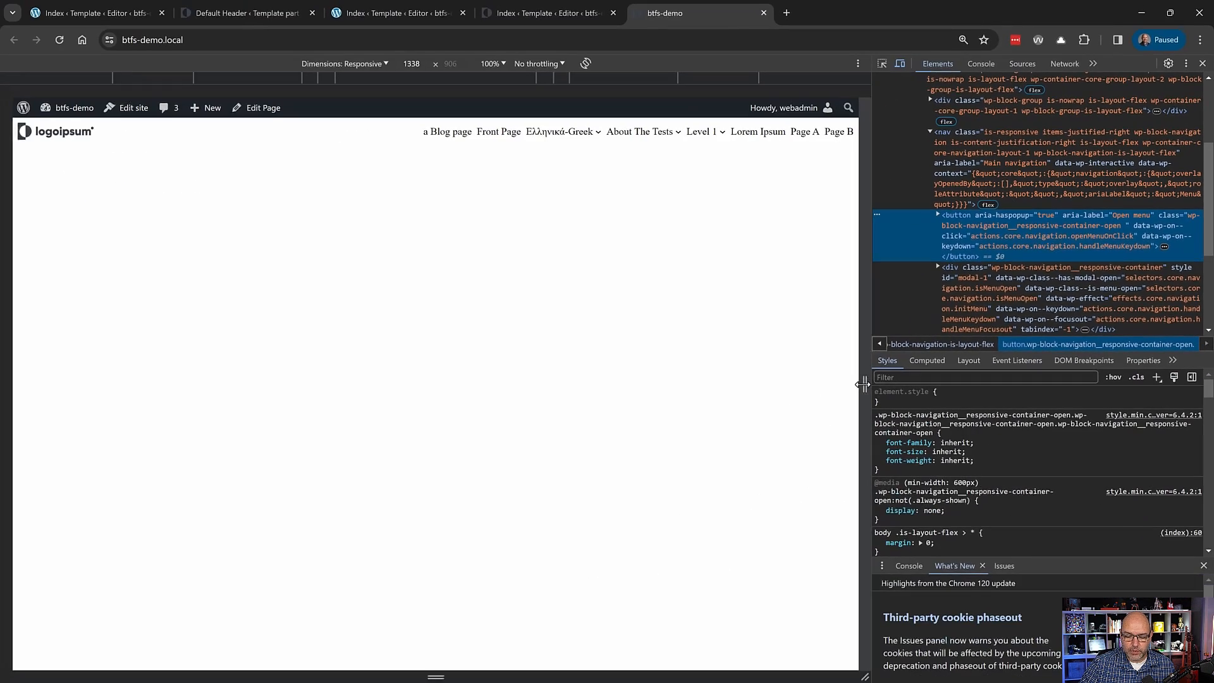
- Narrow the responsive preview to about 193 px to check the mobile menu icon, and widen it back to 1338 px
left_click_drag(666, 534, 86, 539)
left_click_drag(491, 385, 502, 383)
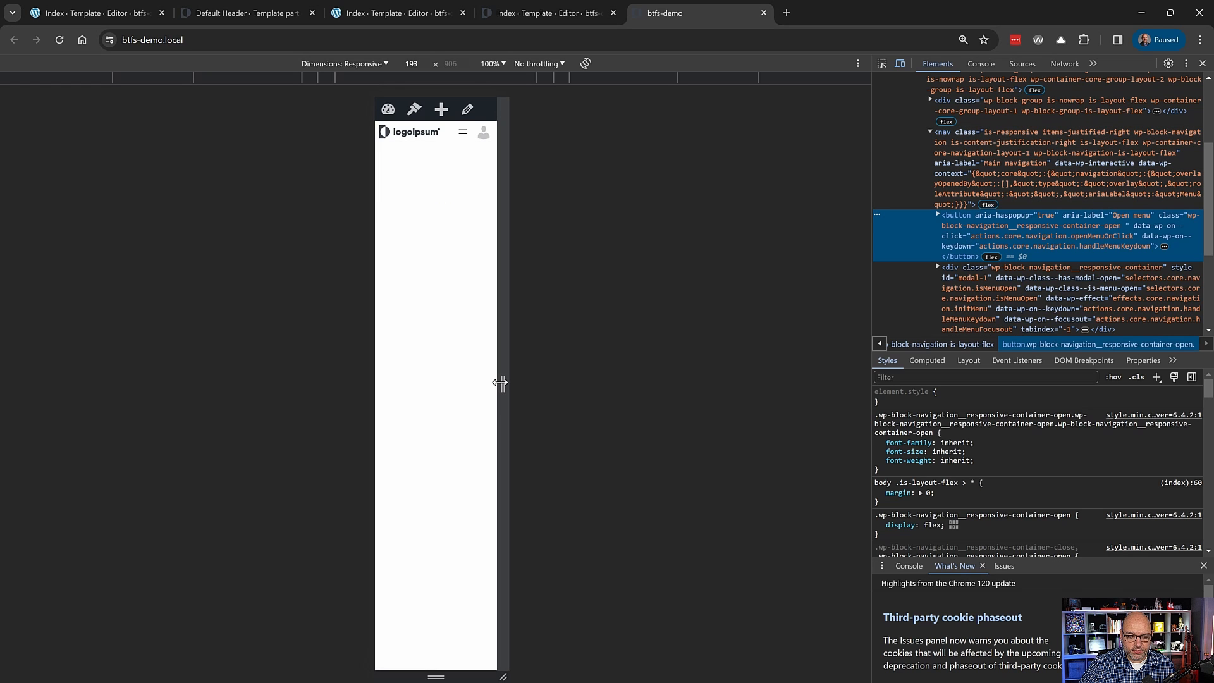
left_click_drag(499, 382, 866, 383)
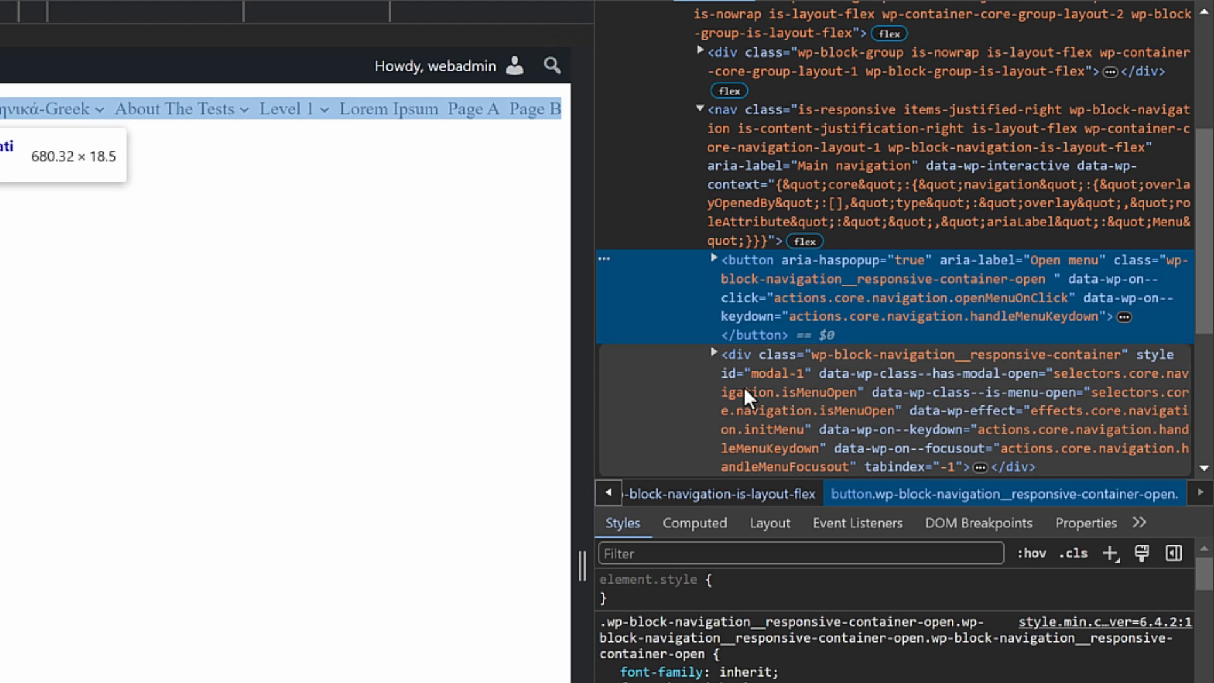
- Expand the navigation's responsive container through its responsive-close and responsive-dialog divs down to the Close menu button's SVG
left_click(712, 373)
left_click(713, 354)
scroll(844, 366, "down", 4)
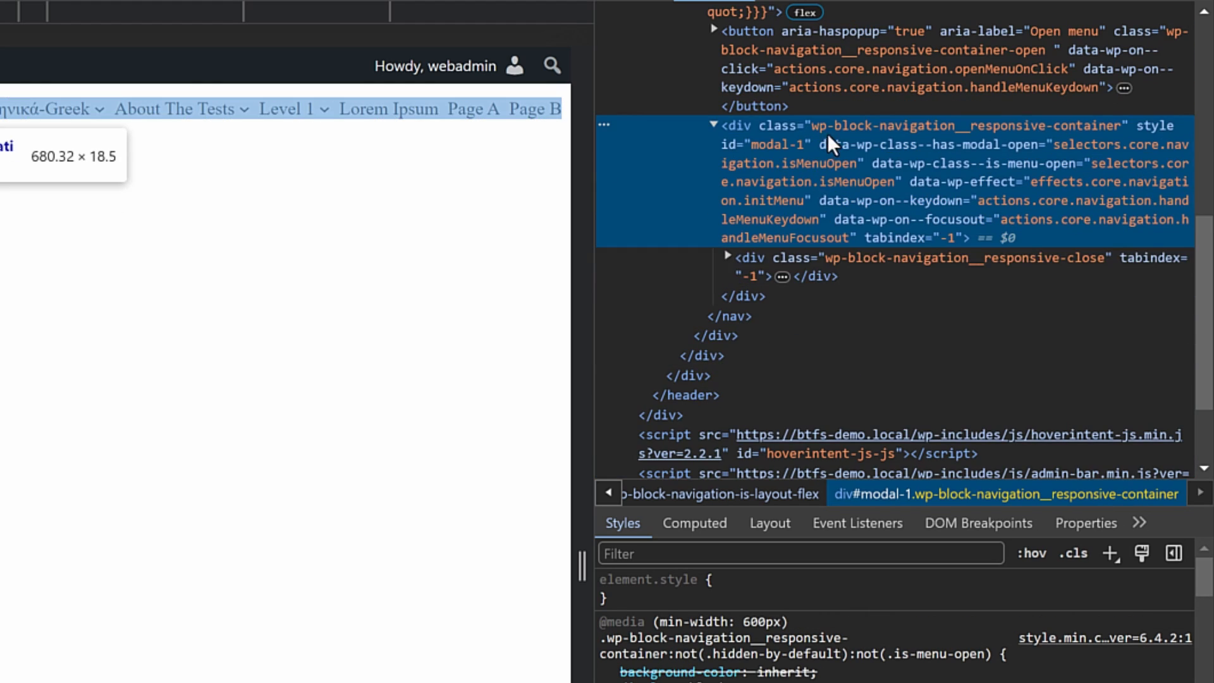
left_click(734, 258)
left_click(728, 257)
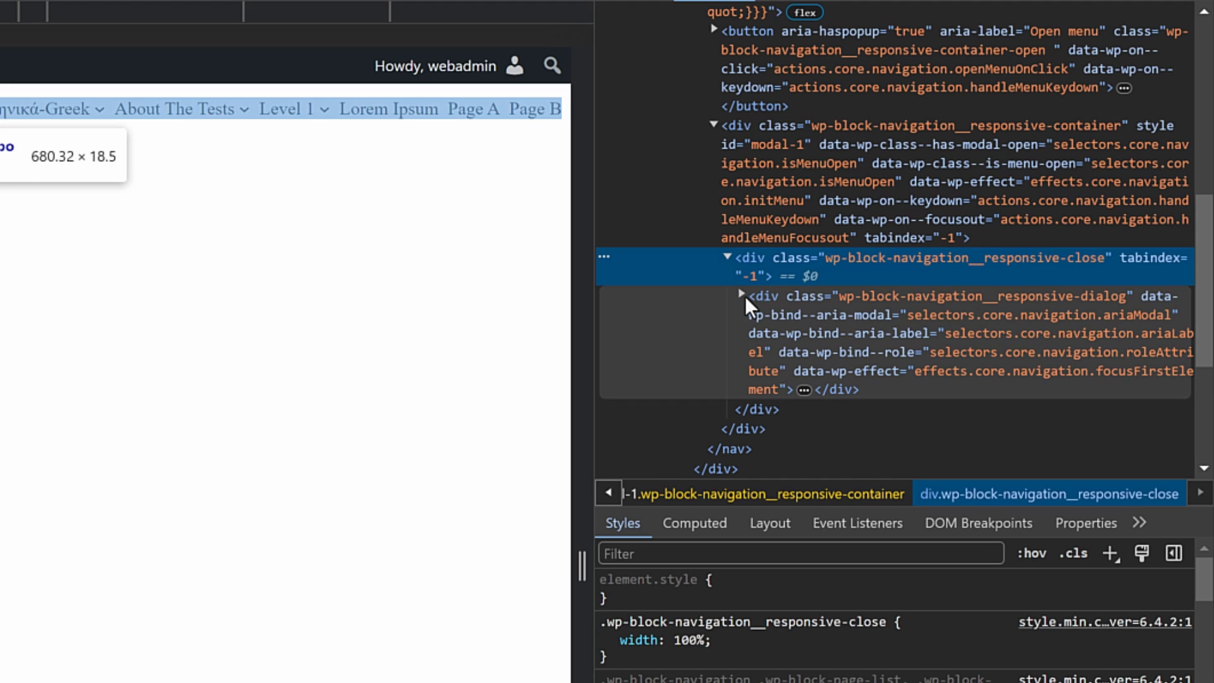
left_click(744, 295)
scroll(814, 366, "down", 2)
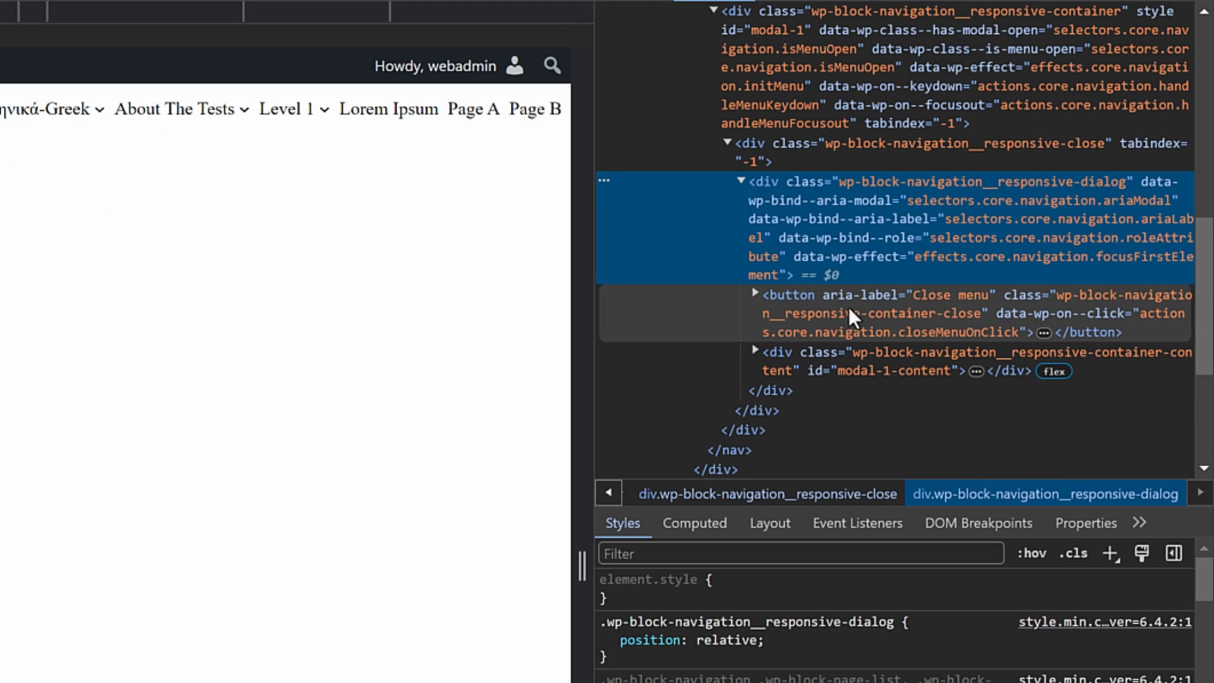
left_click(751, 295)
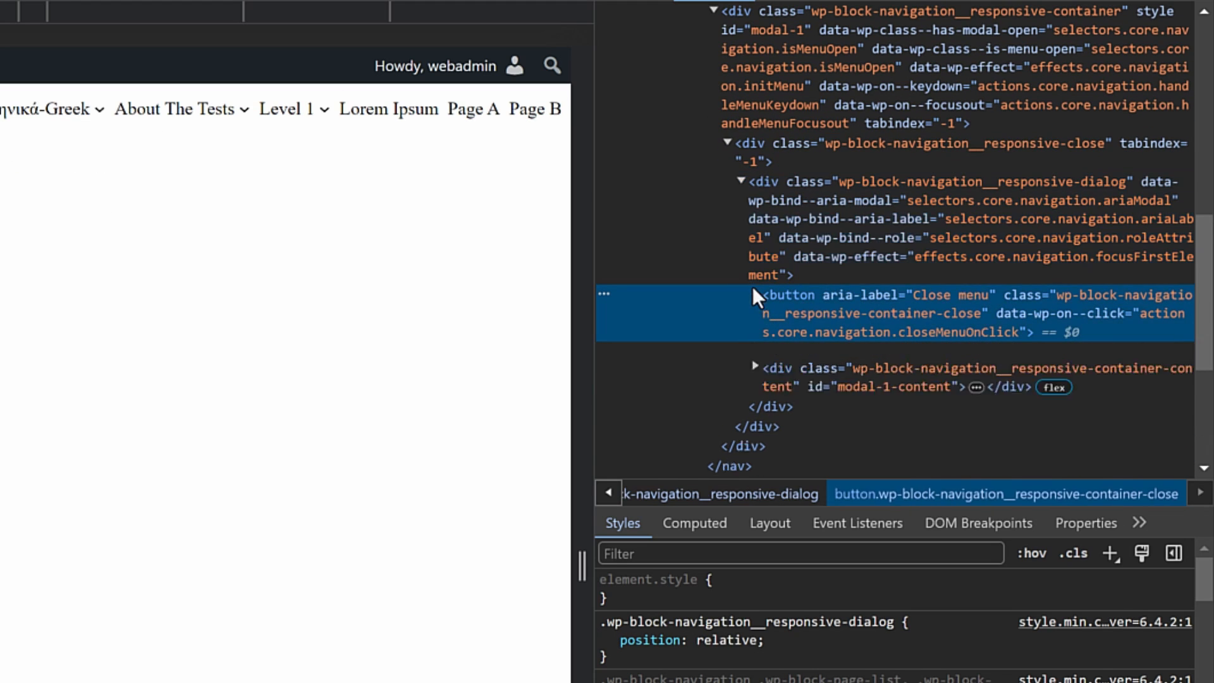
left_click(755, 293)
scroll(822, 285, "down", 2)
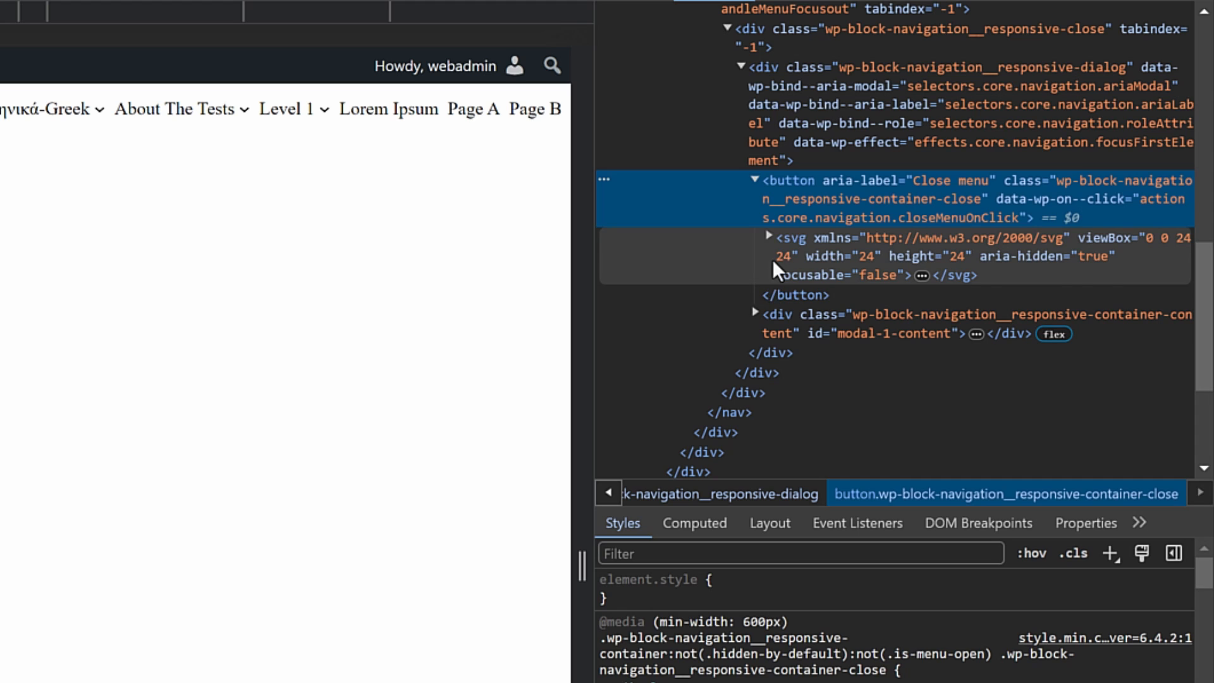
- Expand the modal-1-content div and its wp-block-page-list, and examine the first three list items against the page menu
left_click(755, 316)
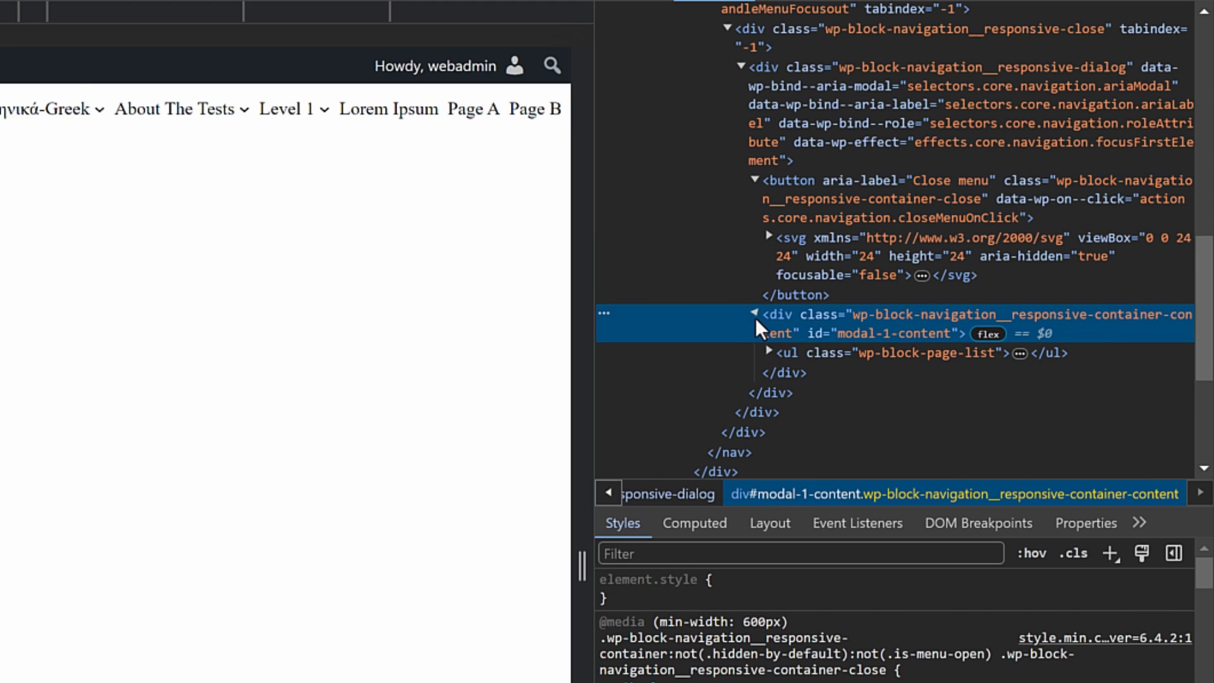
left_click(769, 352)
left_click(769, 352)
scroll(833, 370, "down", 3)
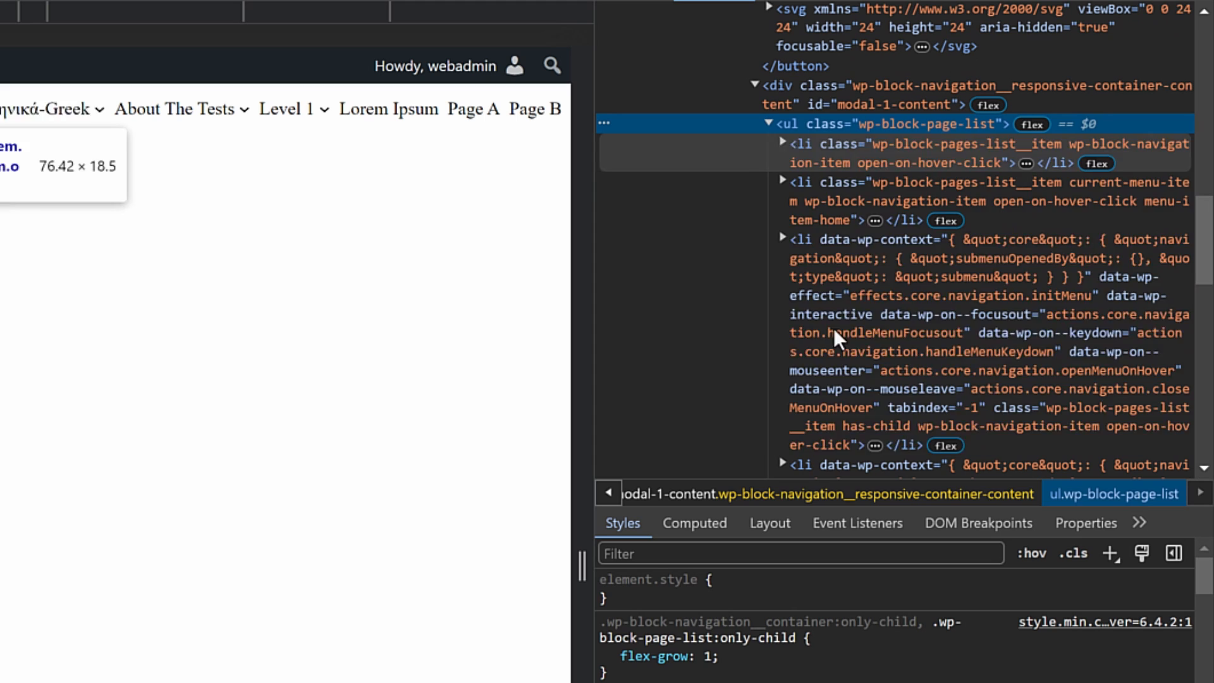
left_click(861, 145)
left_click(828, 127)
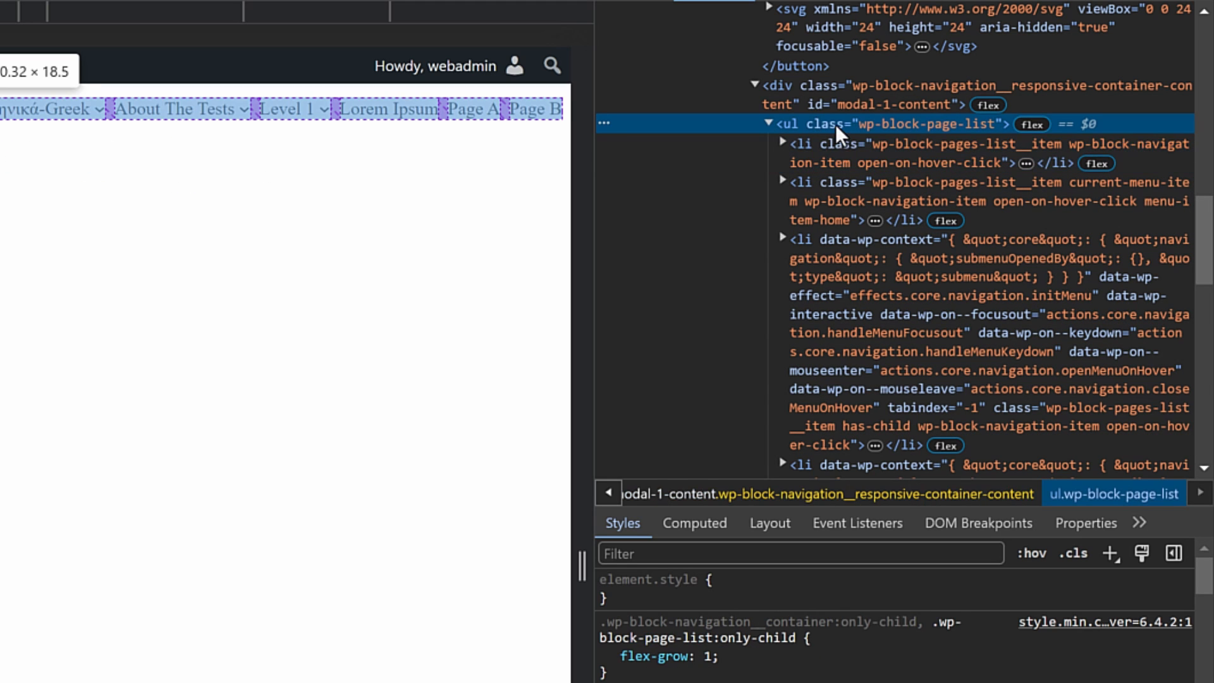
left_click(846, 157)
left_click(850, 203)
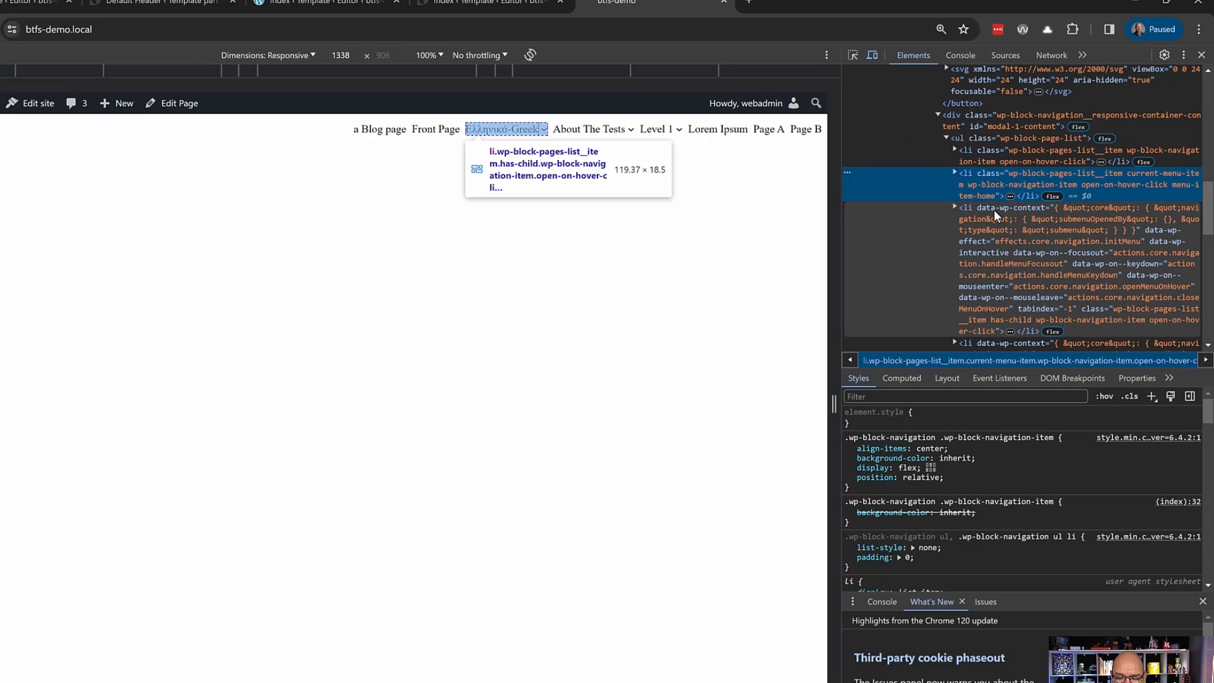
left_click(849, 251)
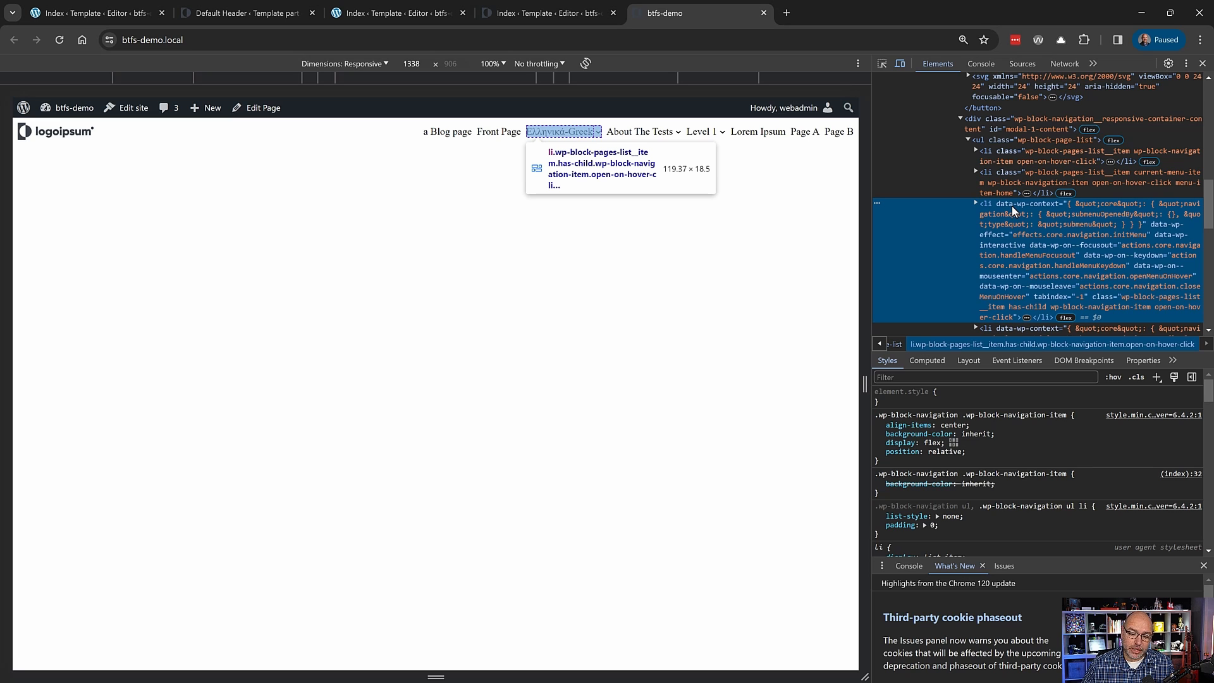
- Close the live site's tab and collapse the General Header block in the Index template's List View
left_click(556, 13)
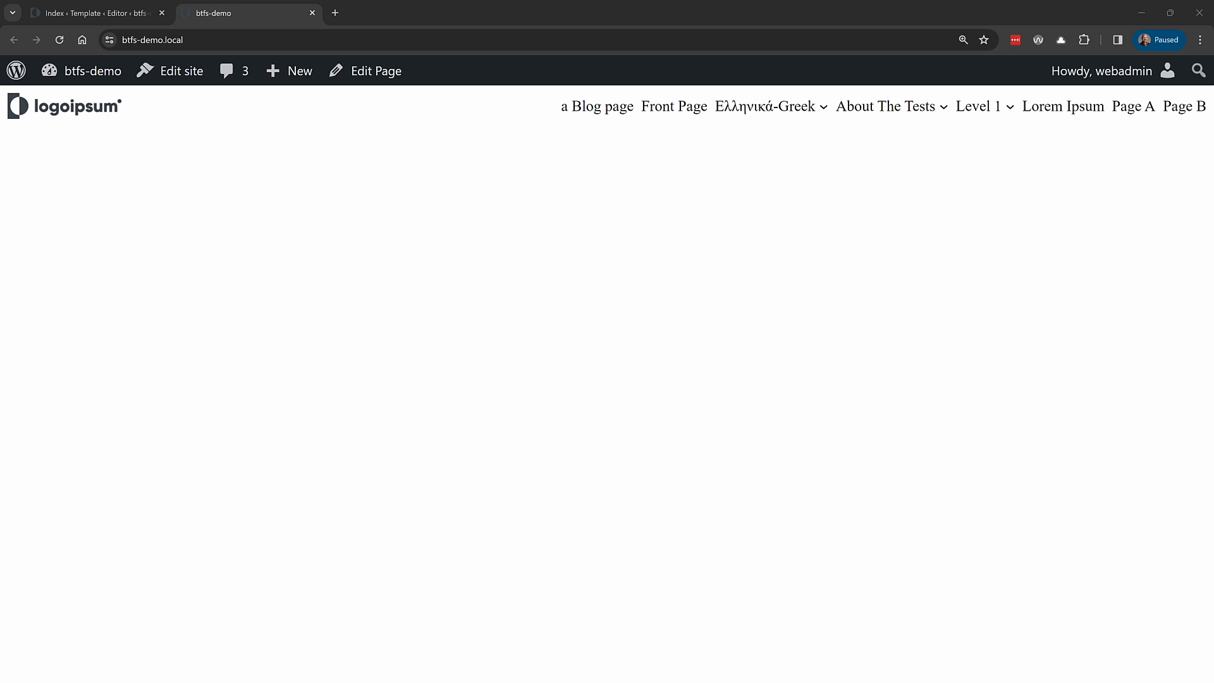
key("ctrl+w")
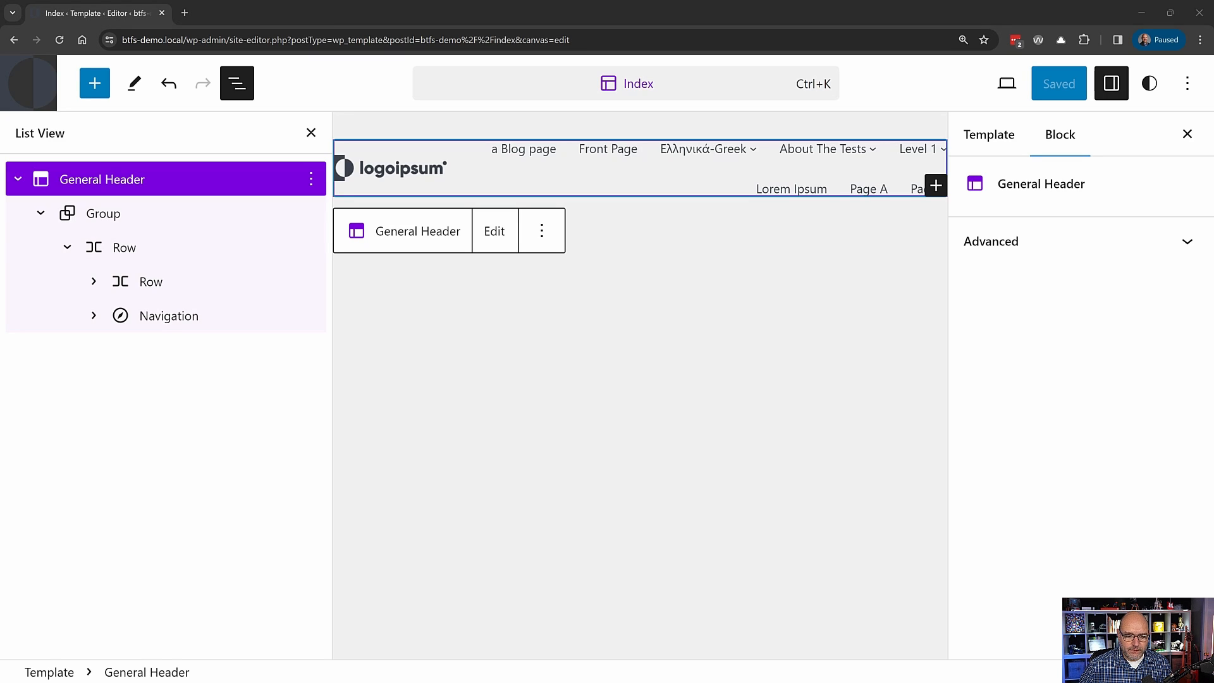
left_click(18, 181)
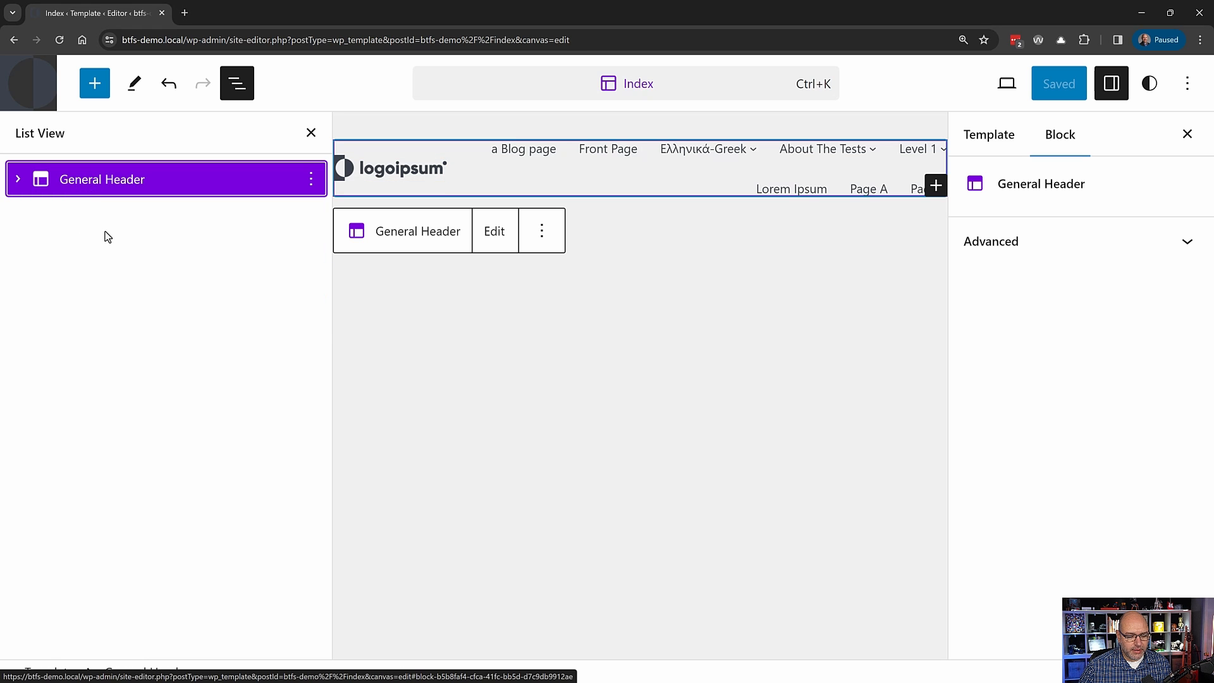
left_click(144, 255)
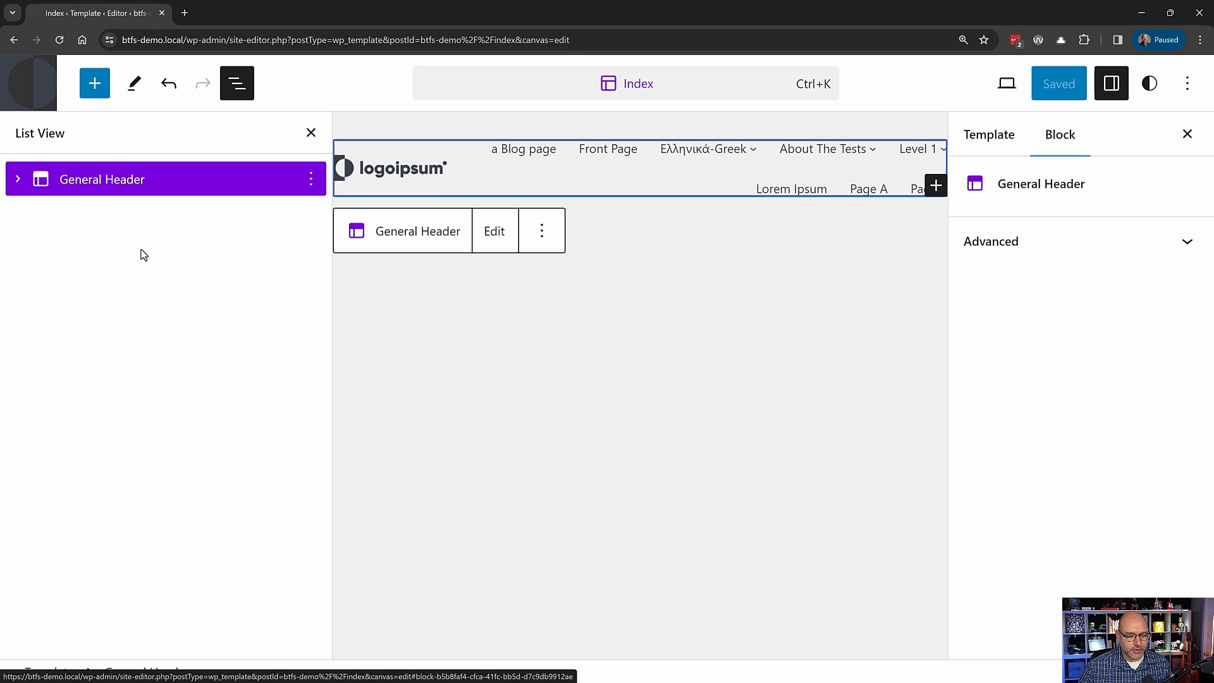
- Insert a Group block below the General Header and choose the plain Group layout for it
left_click(108, 97)
type("gro")
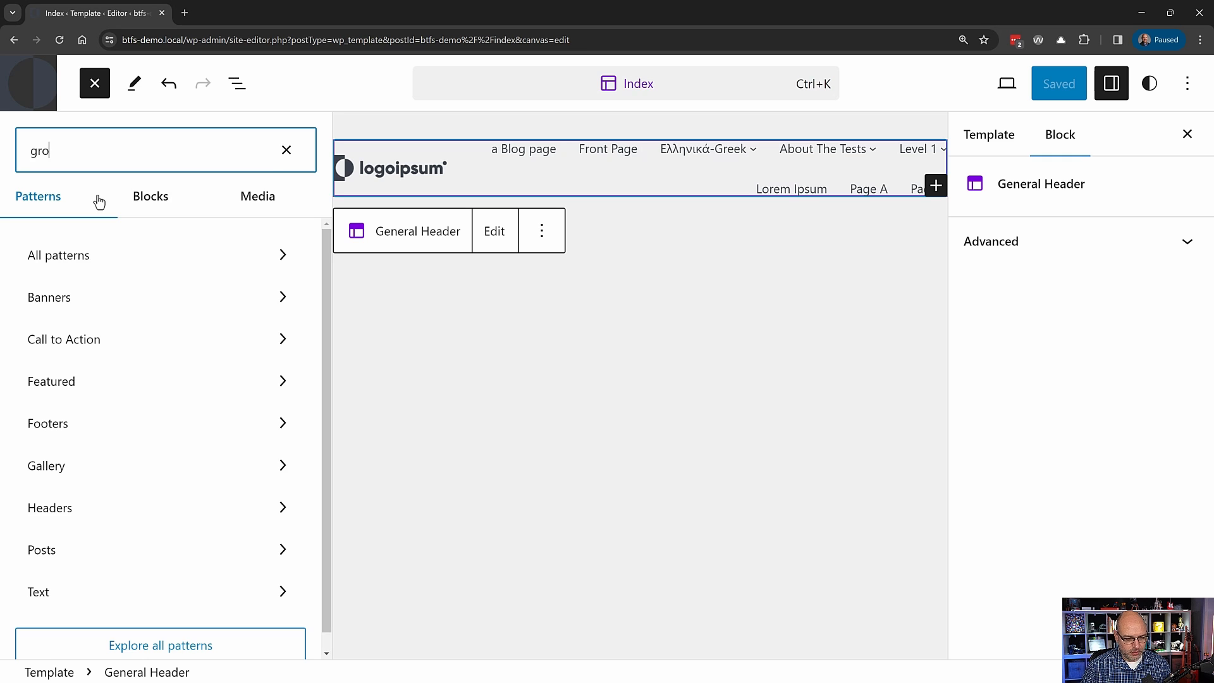
left_click(64, 265)
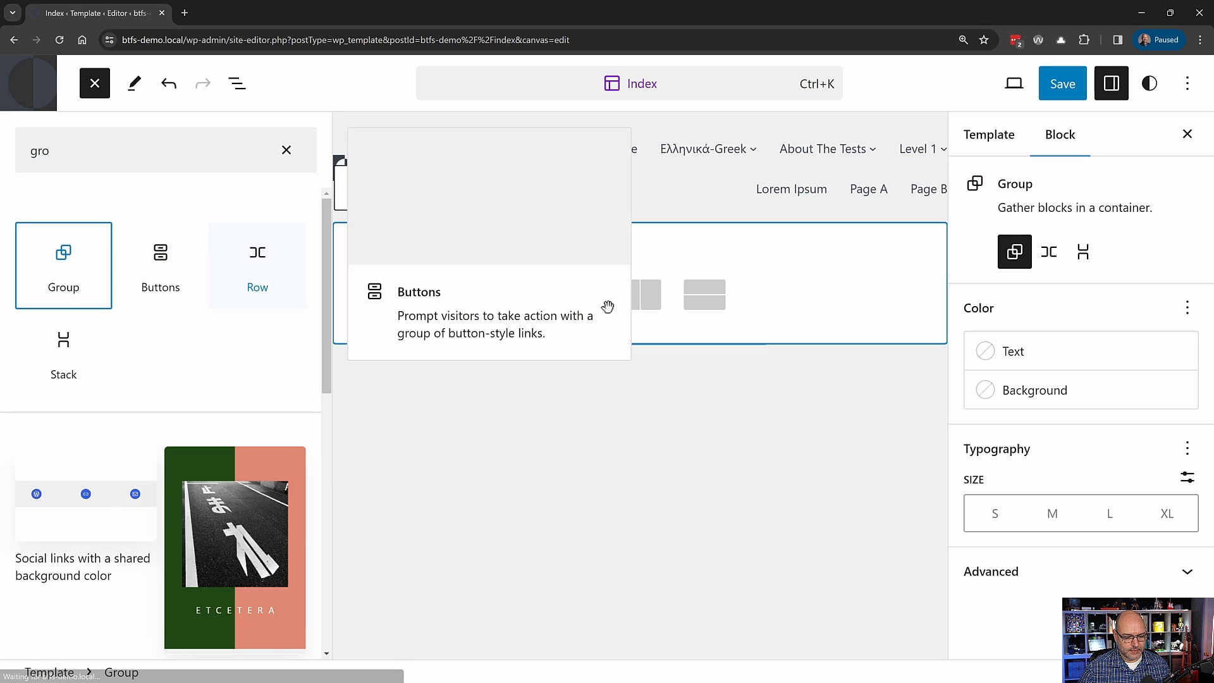
left_click(572, 294)
- Insert a Row inside the empty Group below the header and add a paragraph reading "Placeholder for content" to it
left_click(475, 248)
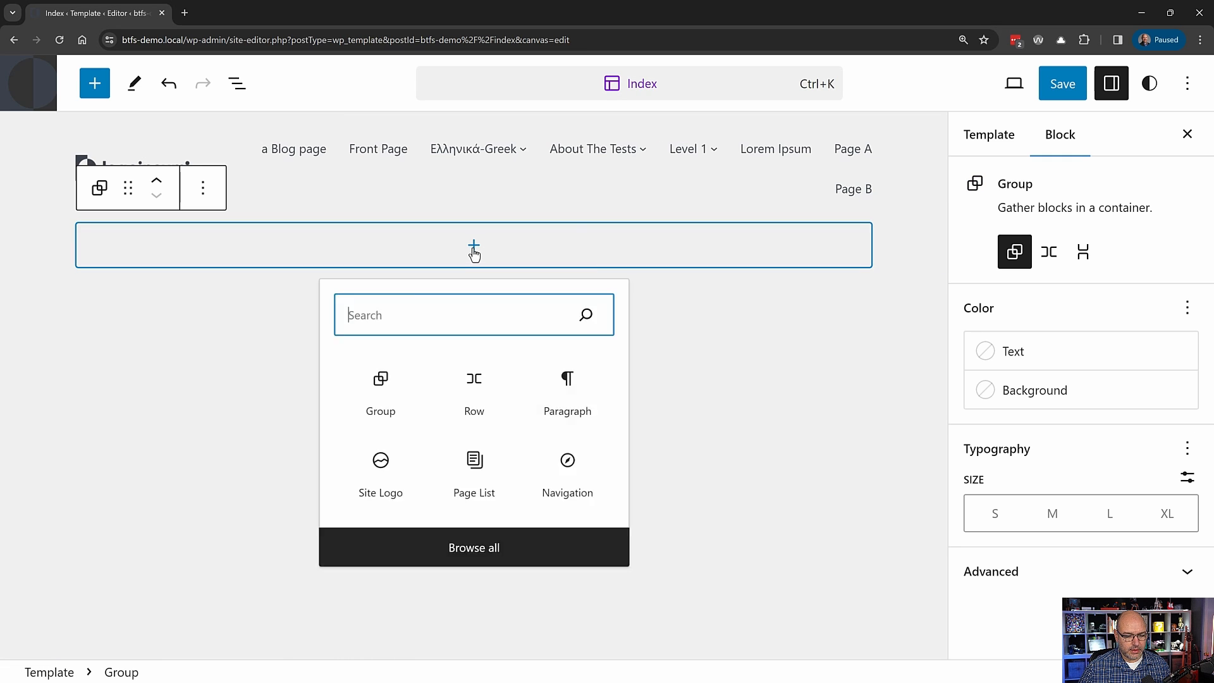
type("ro")
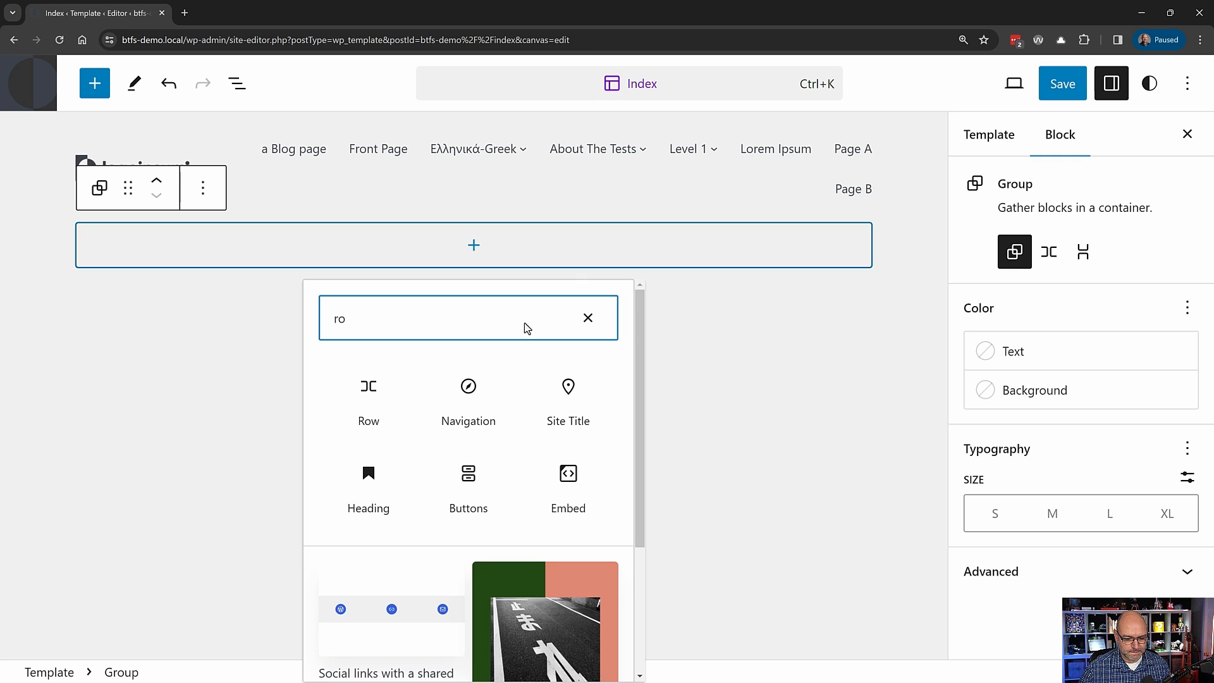
left_click(389, 406)
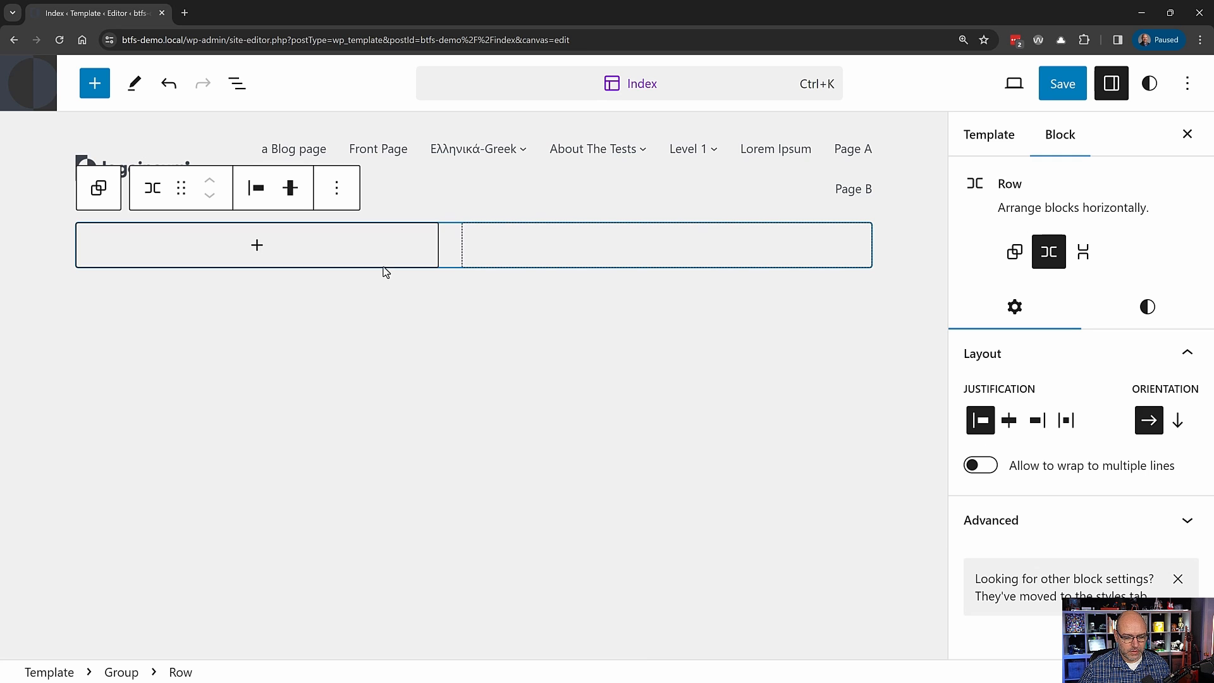
left_click(258, 246)
type("p")
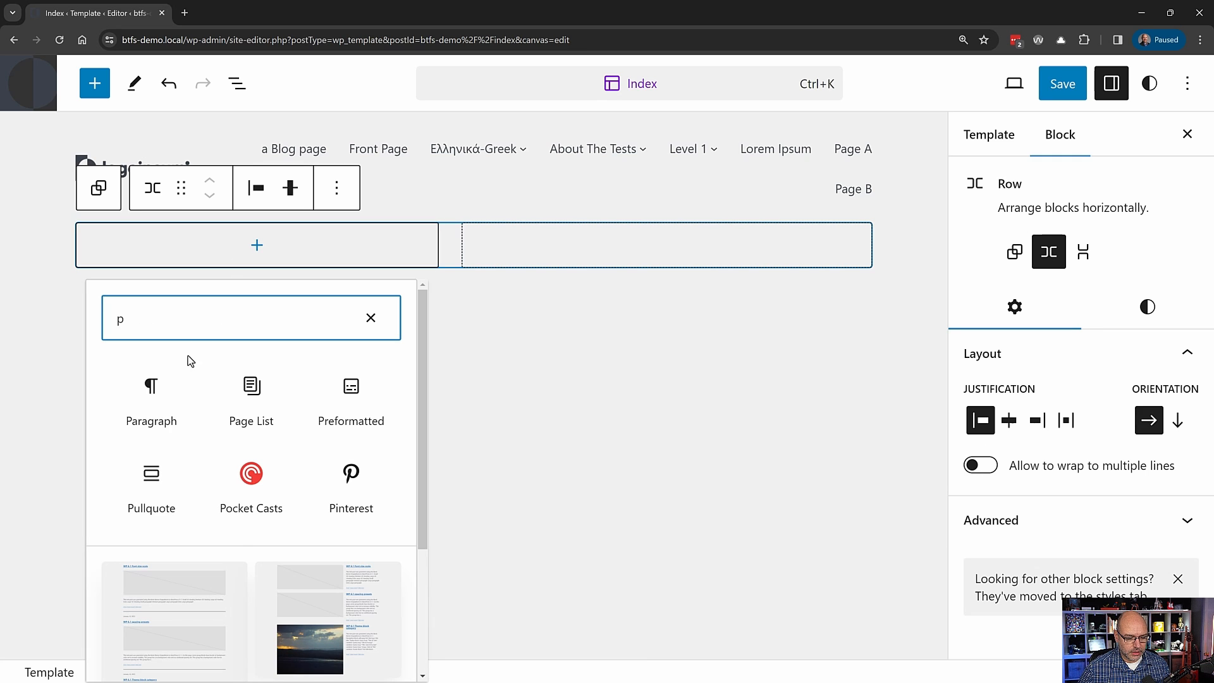
left_click(150, 396)
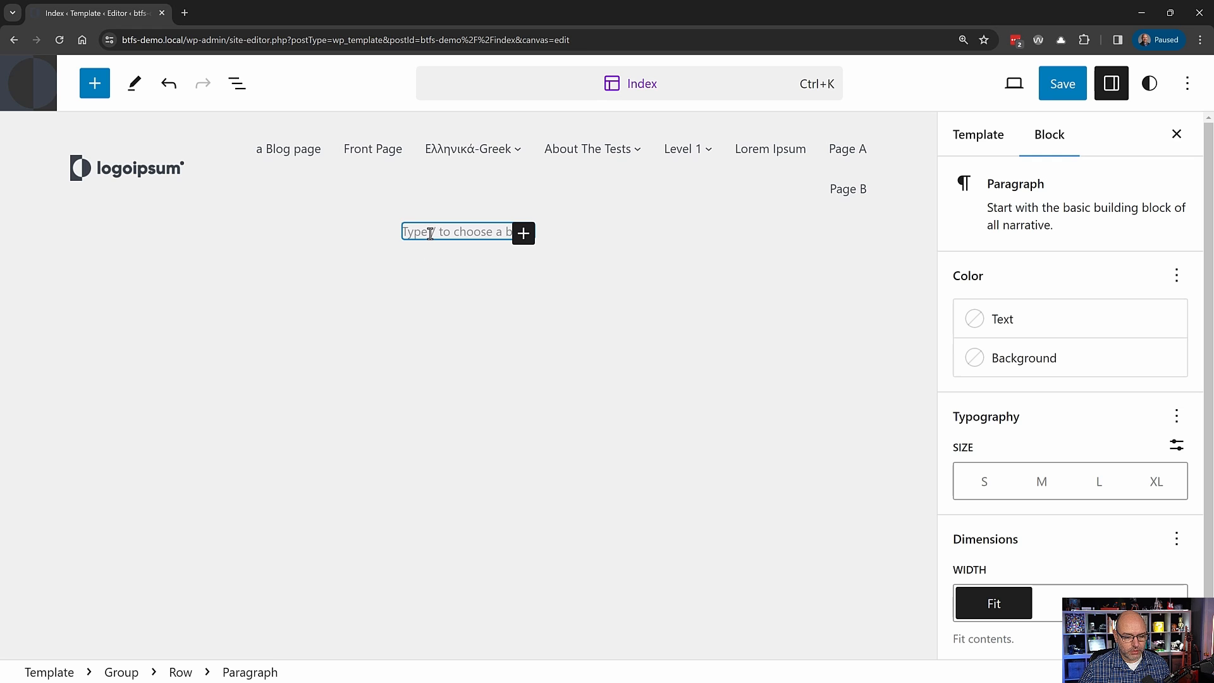
type("Placeholder ")
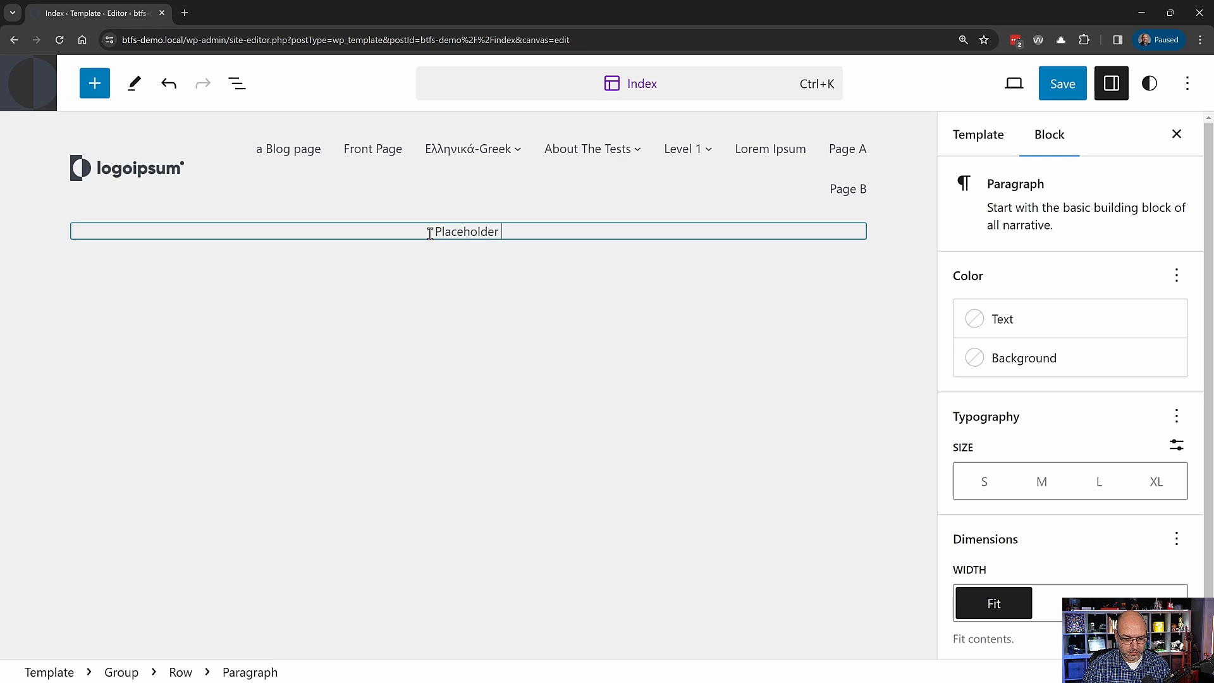
type("for content")
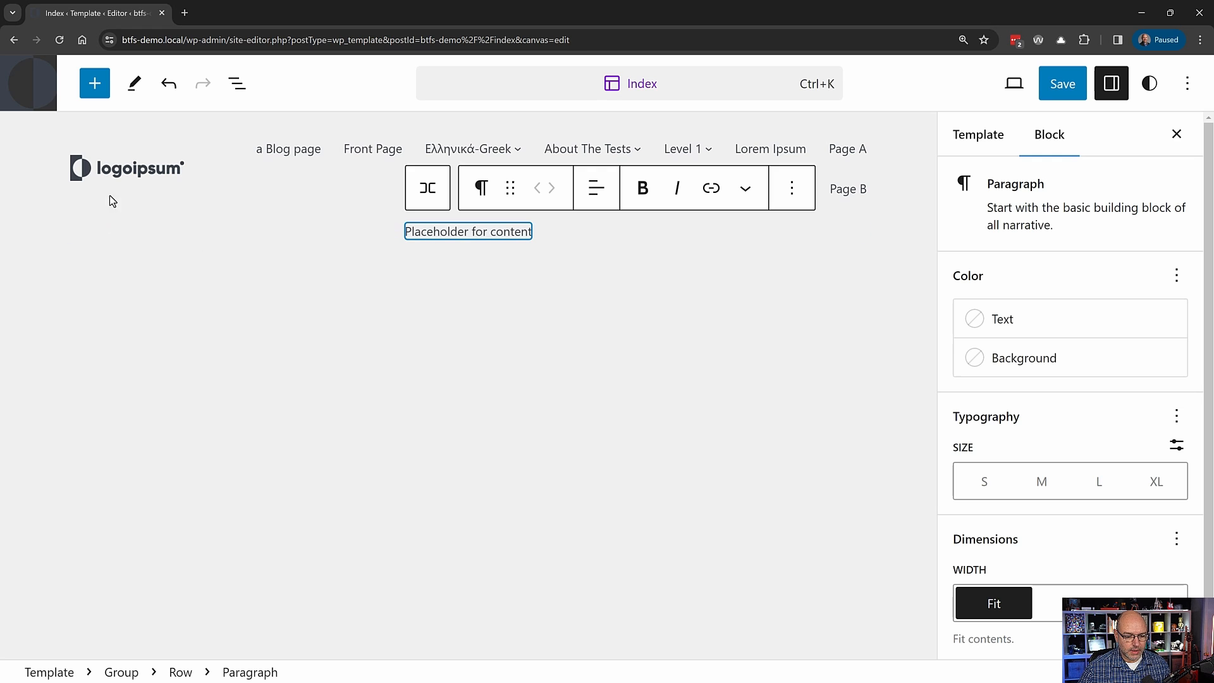
- Show the template's List View and collapse the content Group
left_click(241, 84)
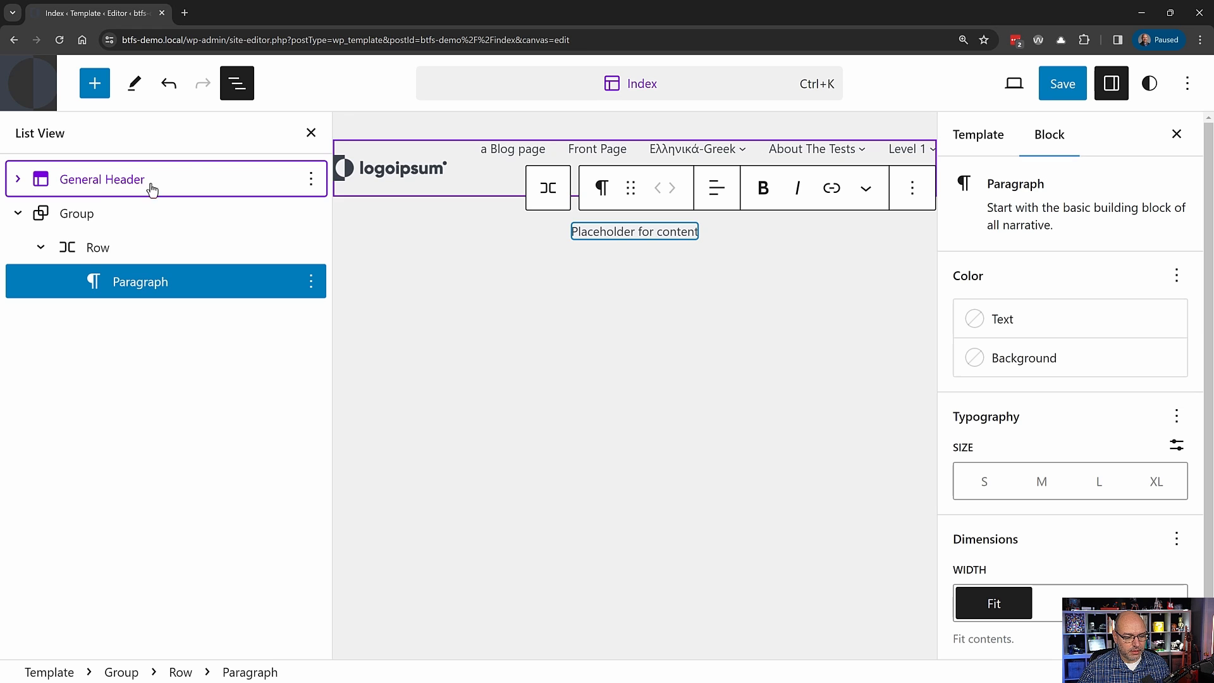
left_click(18, 214)
left_click(89, 283)
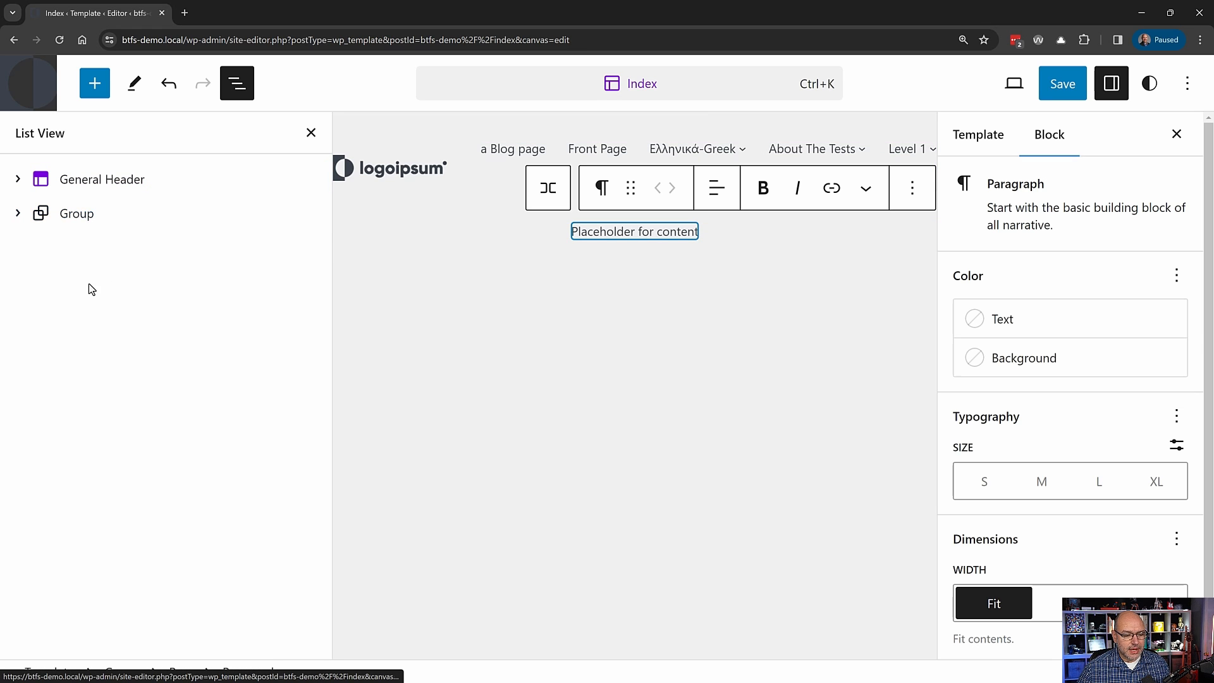
- Insert a Footer block from the Theme category of the block library
left_click(96, 84)
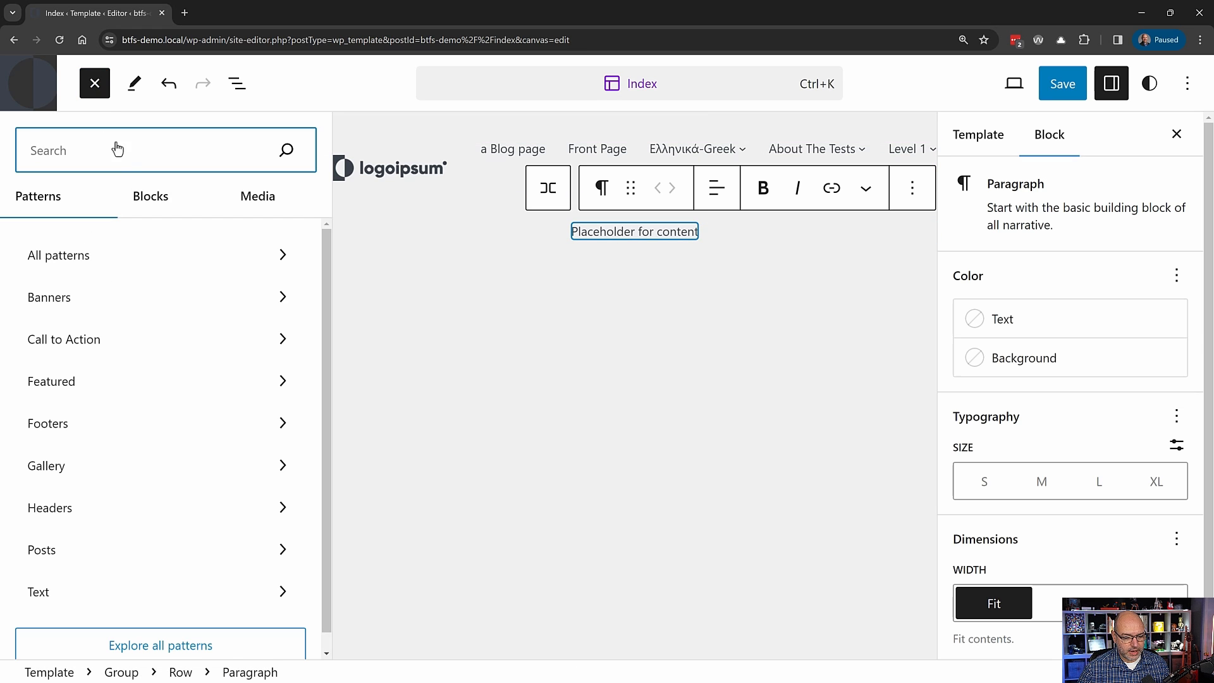
left_click(137, 197)
scroll(142, 344, "down", 15)
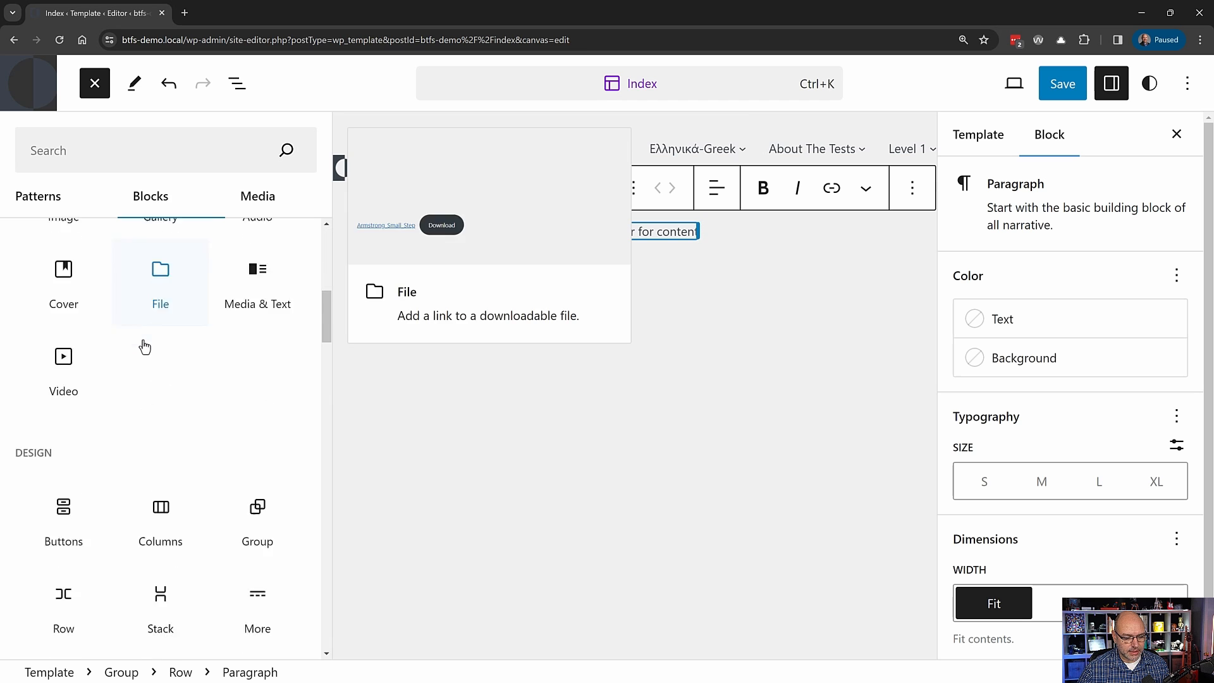
scroll(145, 345, "down", 8)
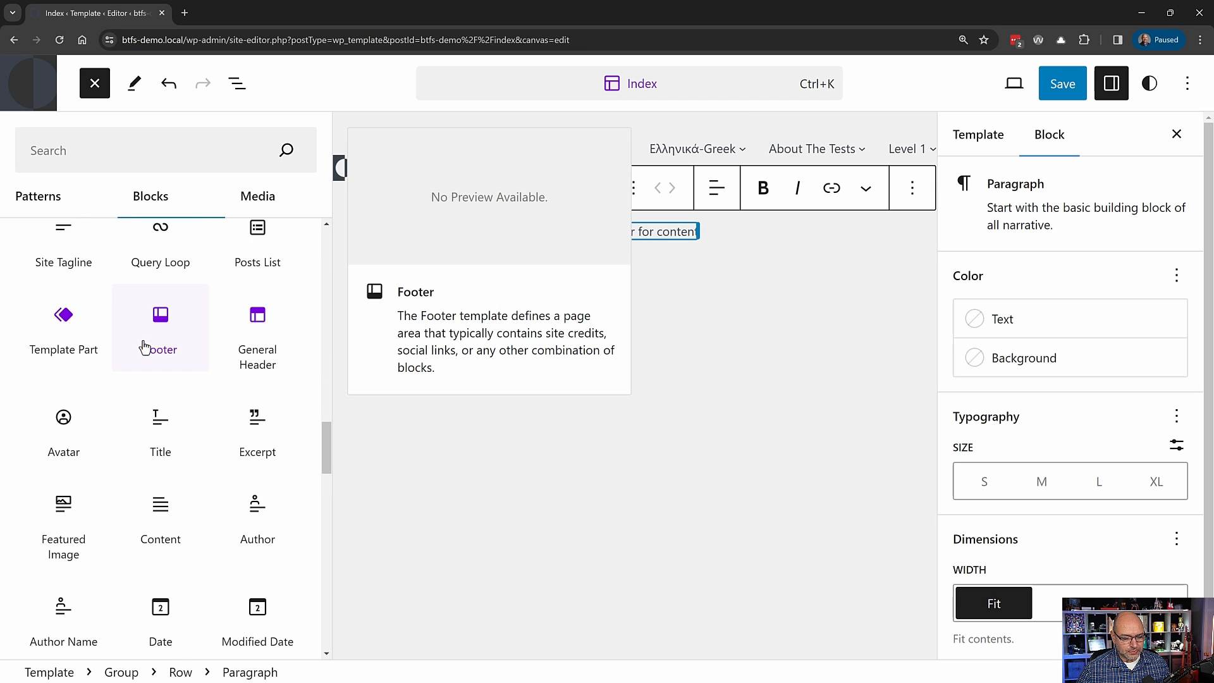
scroll(145, 345, "up", 2)
scroll(145, 345, "up", 1)
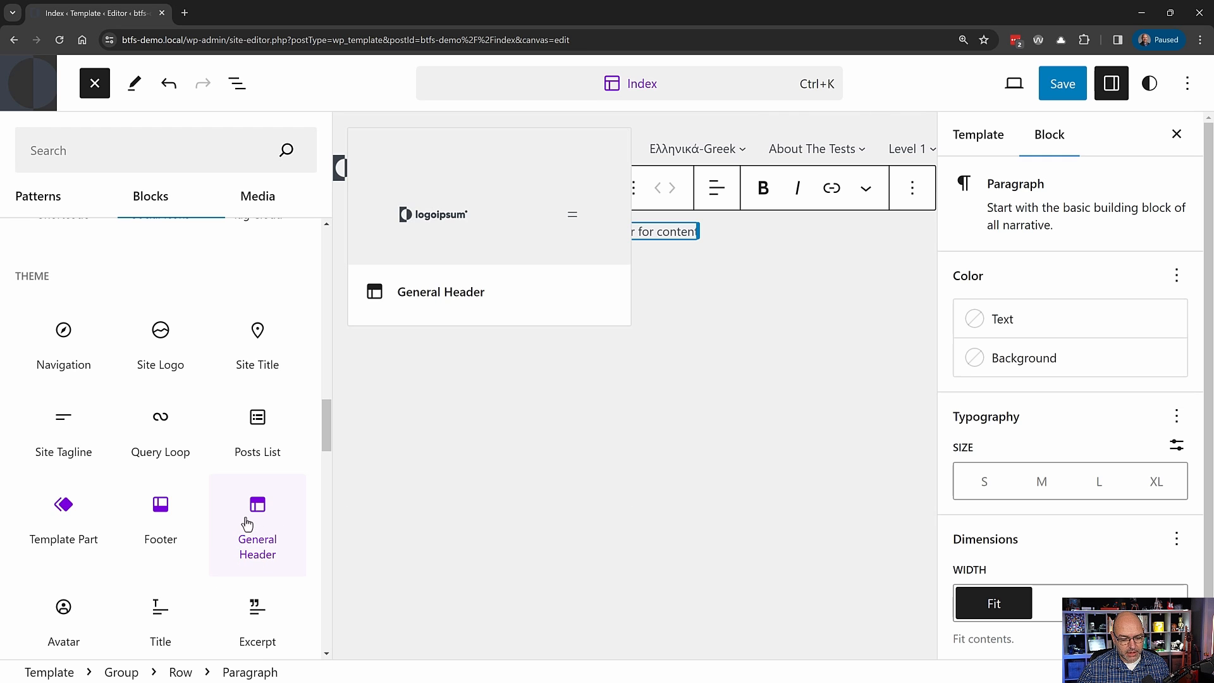
left_click(160, 513)
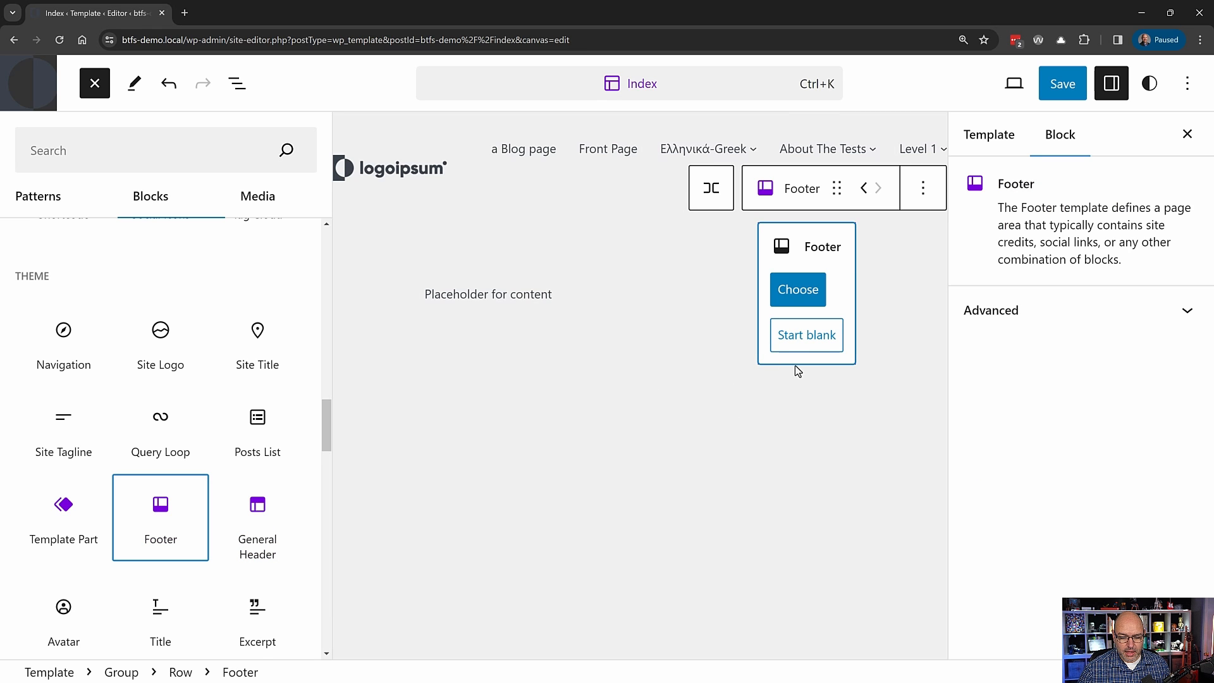
key("Escape")
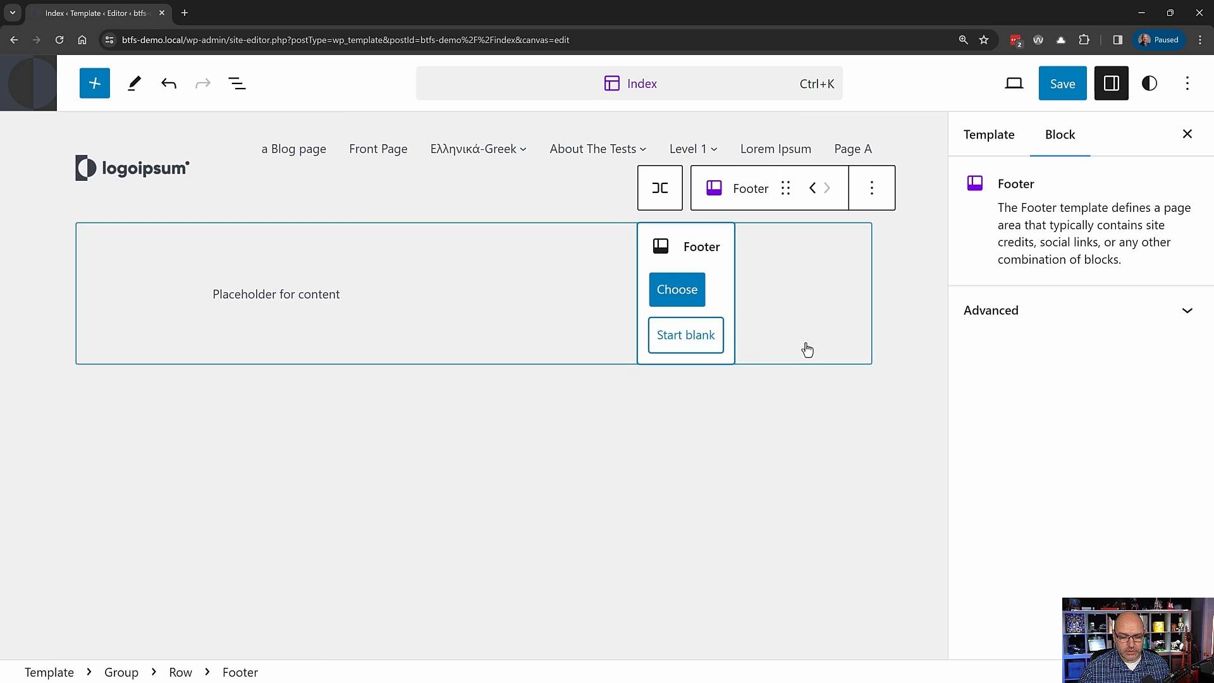
- Start the footer blank and create it as a template part named General Footer
left_click(691, 346)
left_click_drag(626, 372, 475, 369)
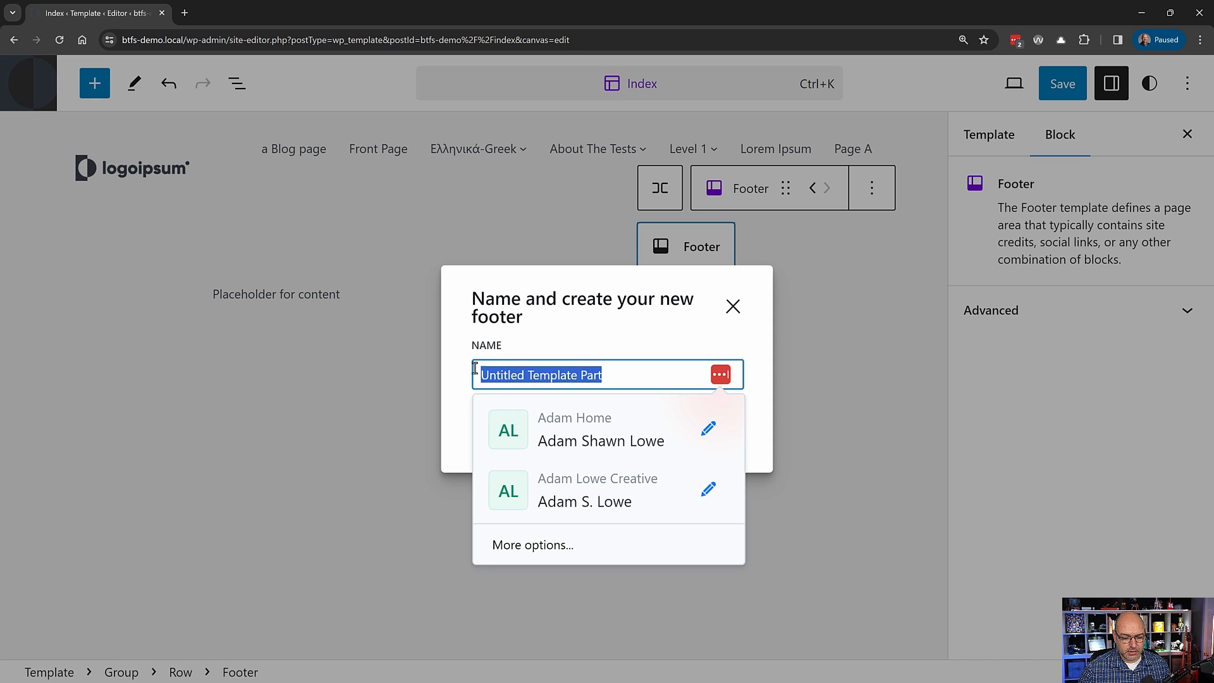
type("General Footer")
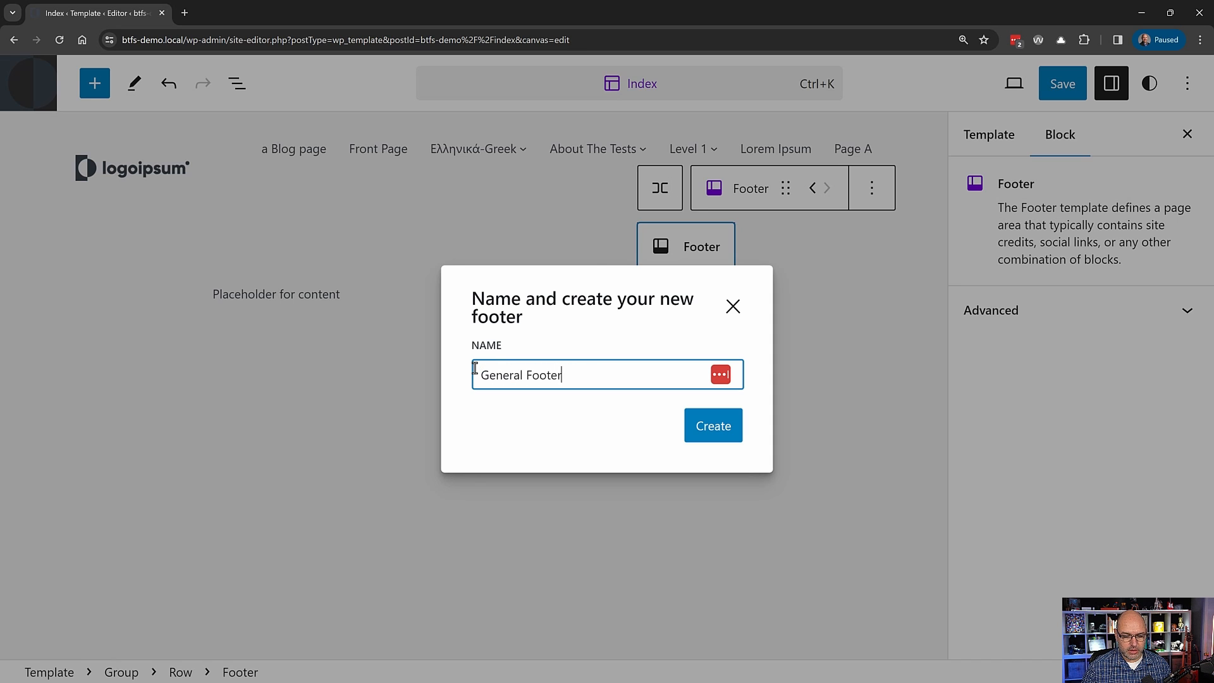
key("Return")
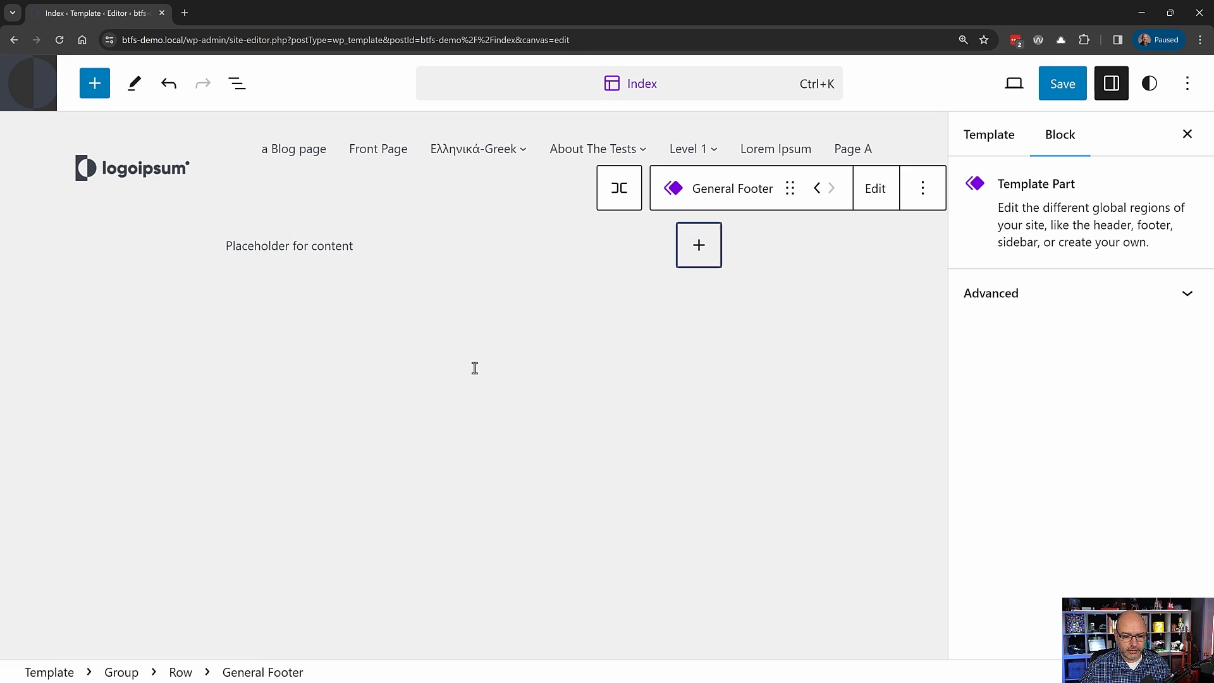
- Move General Footer out of the Row to the template's top level, below the content Group
left_click(236, 84)
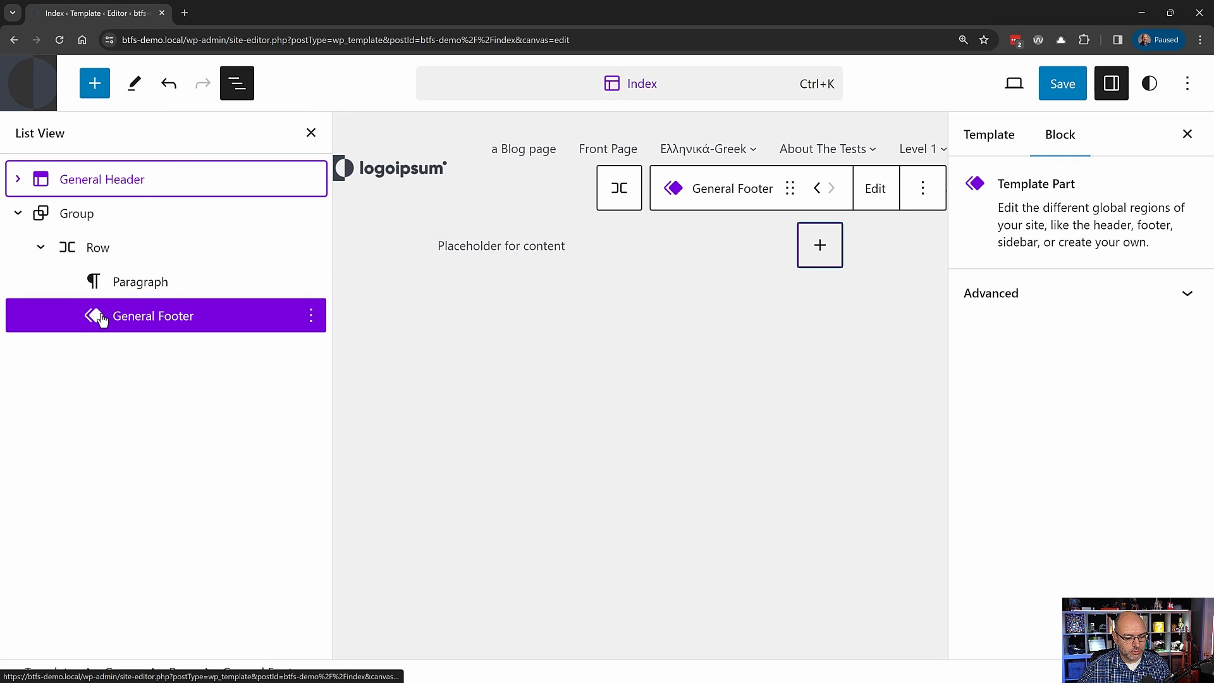
left_click_drag(94, 318, 8, 226)
left_click(17, 247)
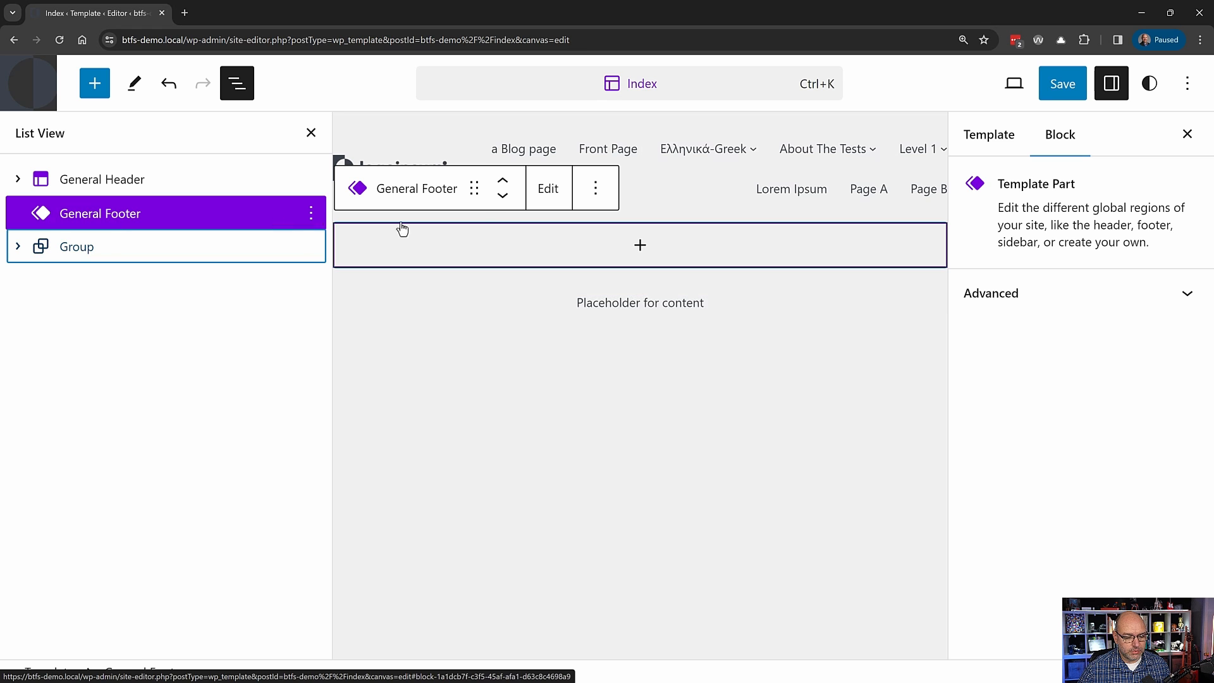
left_click(503, 196)
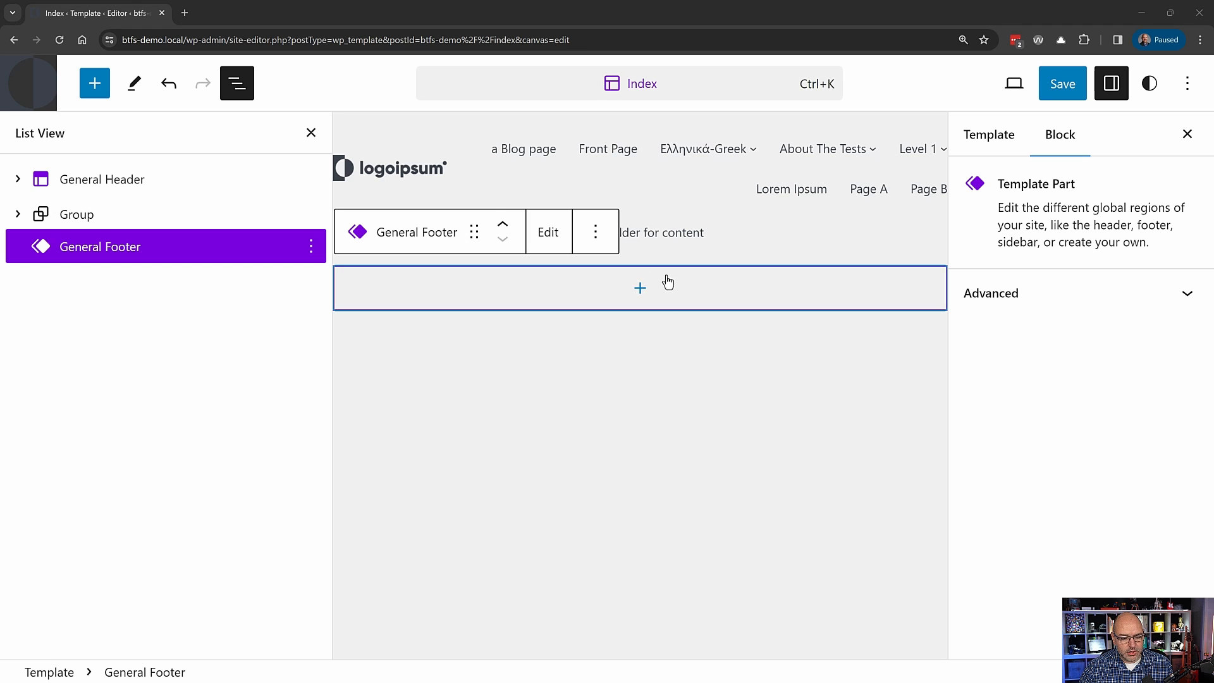
- Insert a Group with the plain Group layout in General Footer and nest a Row inside it
left_click(638, 290)
type("gro")
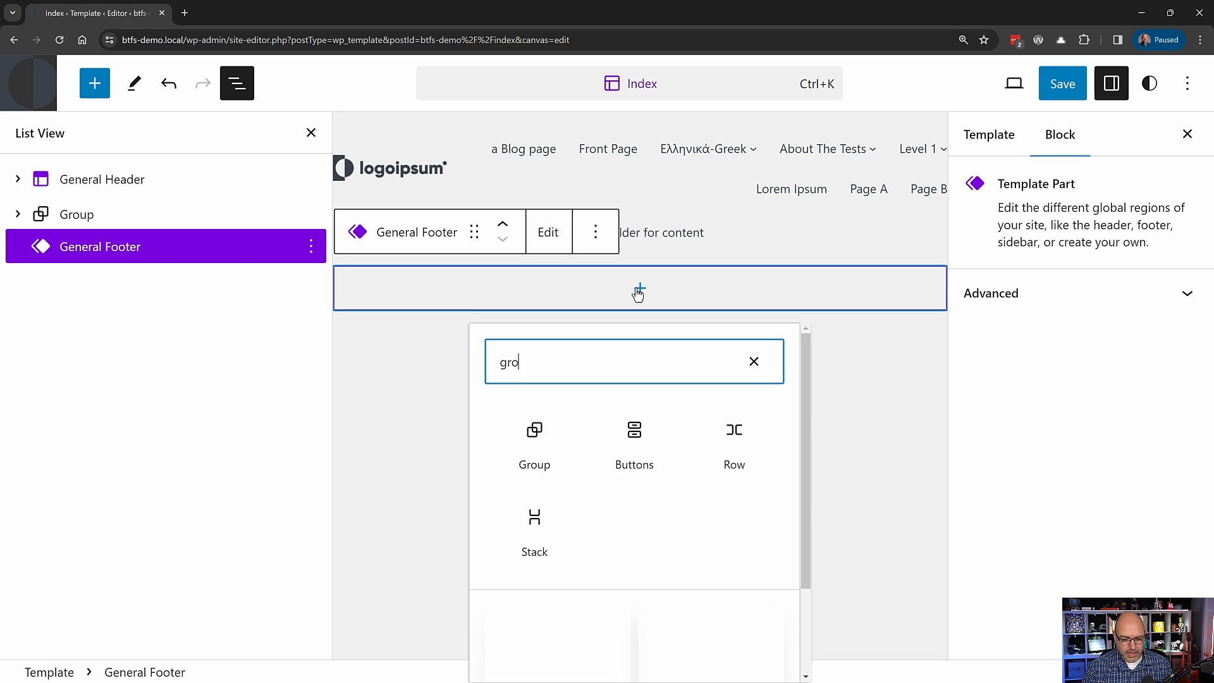
left_click(543, 441)
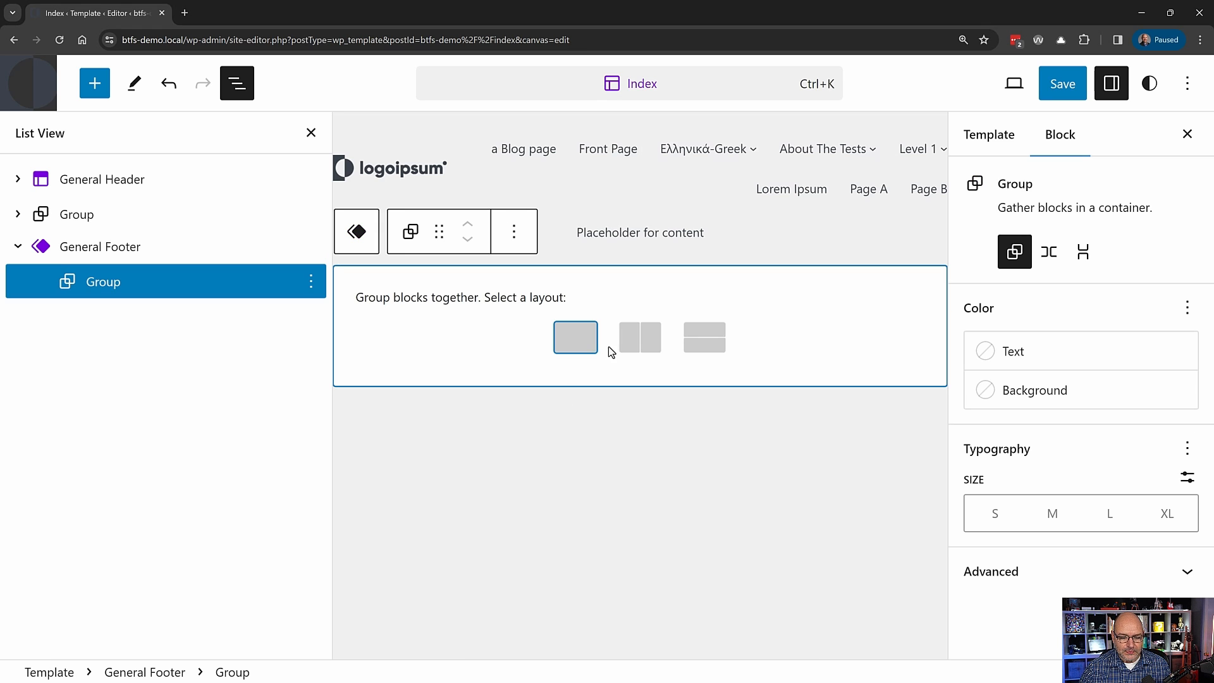
left_click(576, 345)
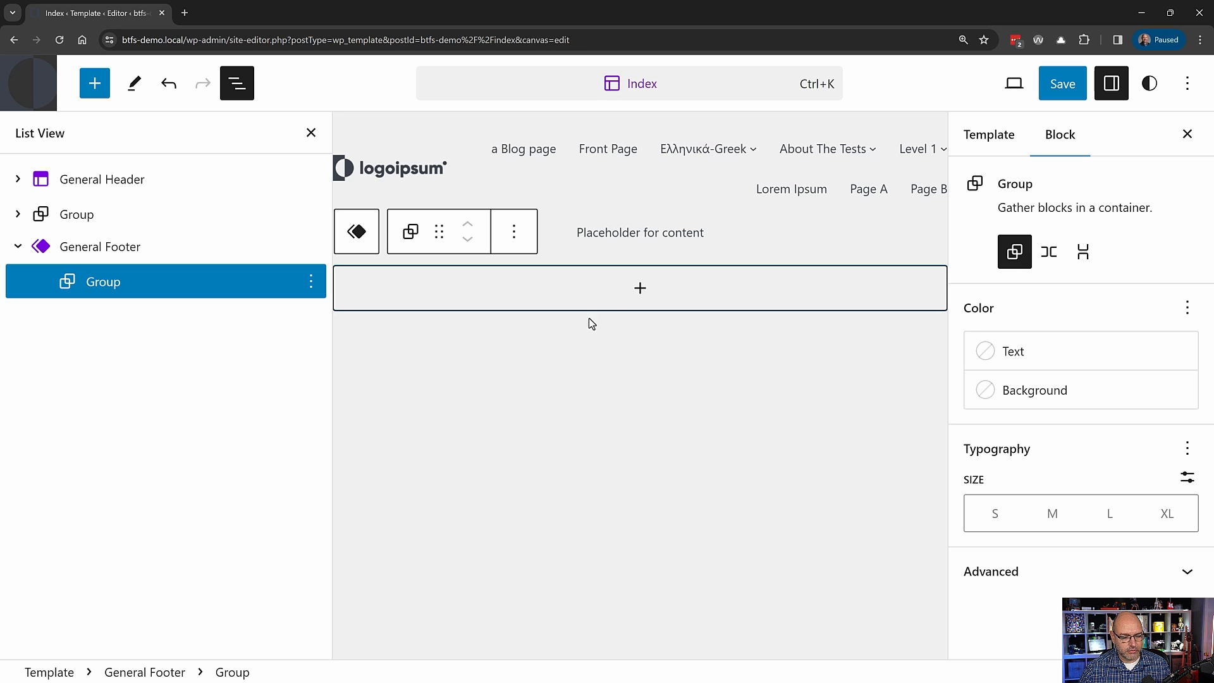
left_click(640, 290)
type("row")
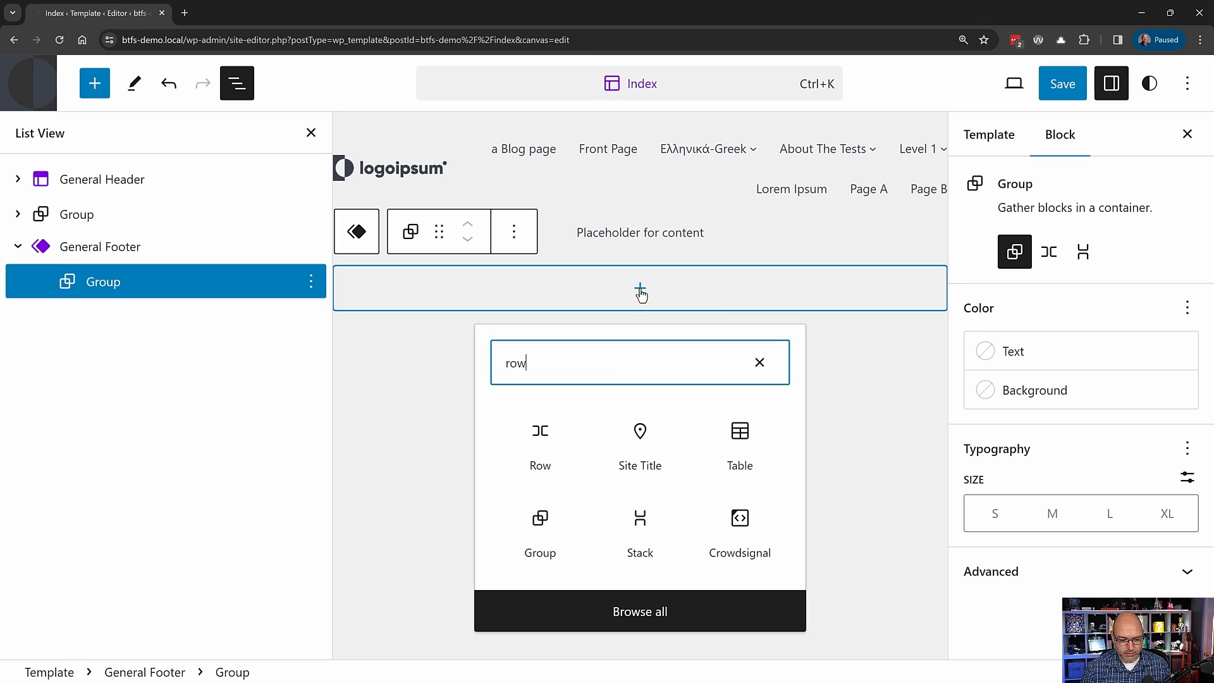
left_click(542, 450)
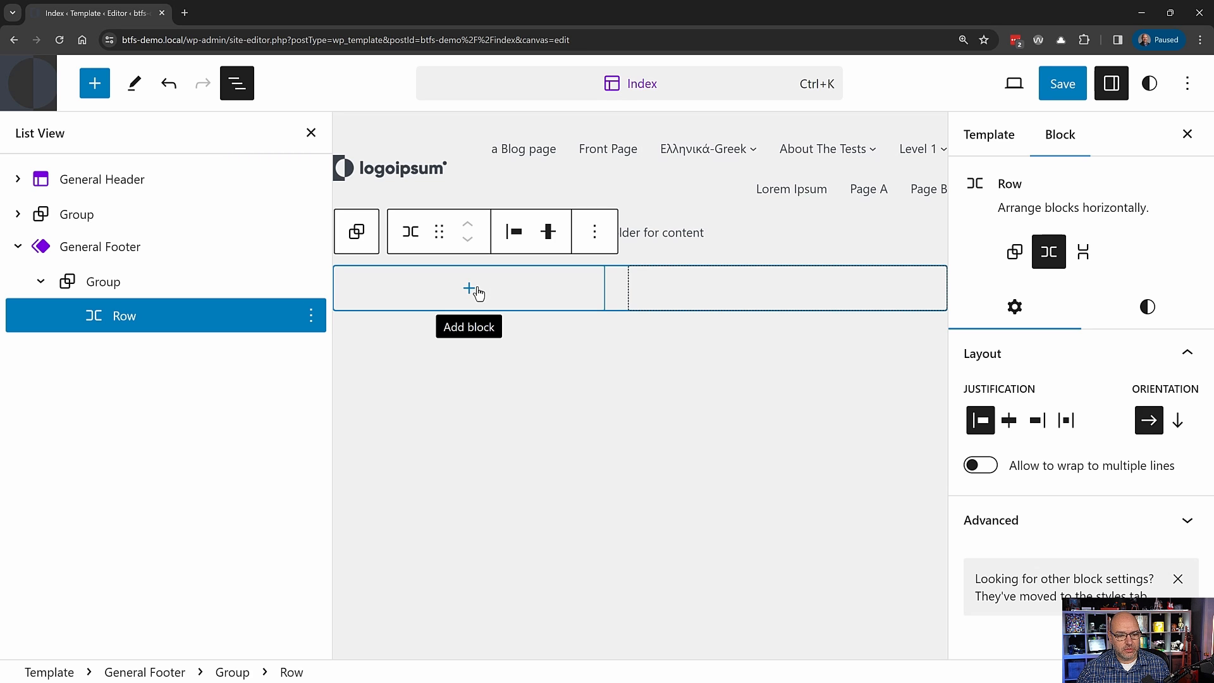
- Add a second Row to the footer's Group, below the first Row
left_click(87, 286)
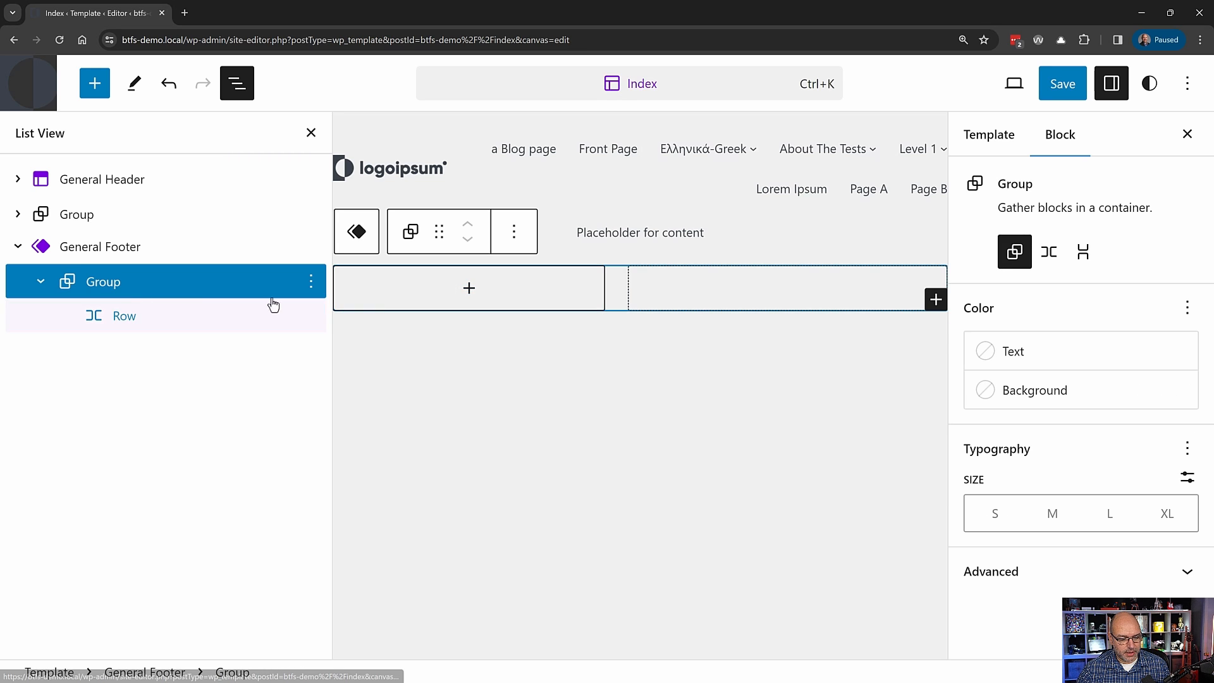
left_click(936, 306)
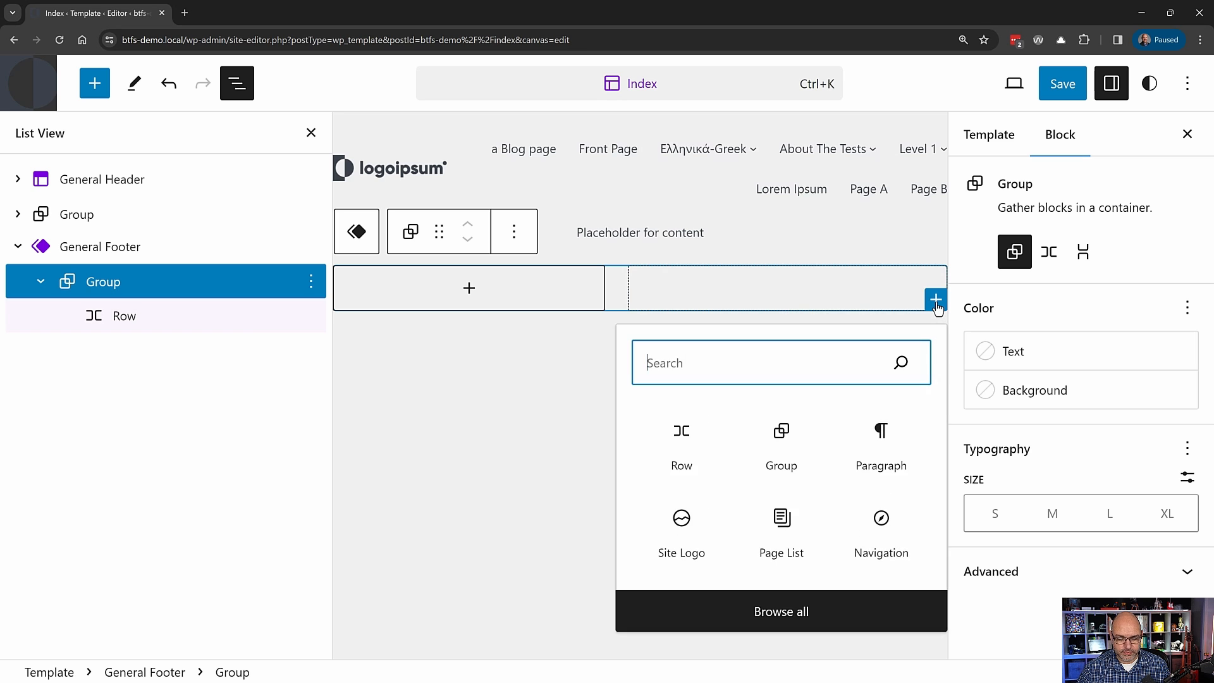
type("row")
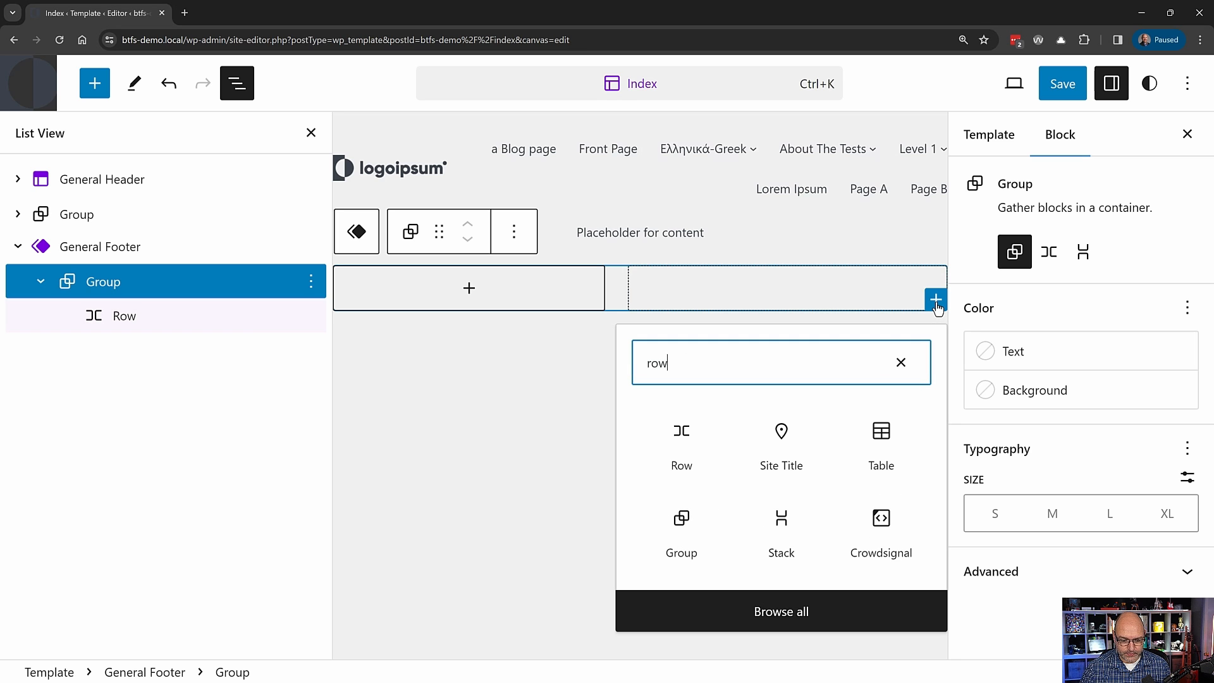
left_click(694, 447)
left_click_drag(192, 319, 191, 319)
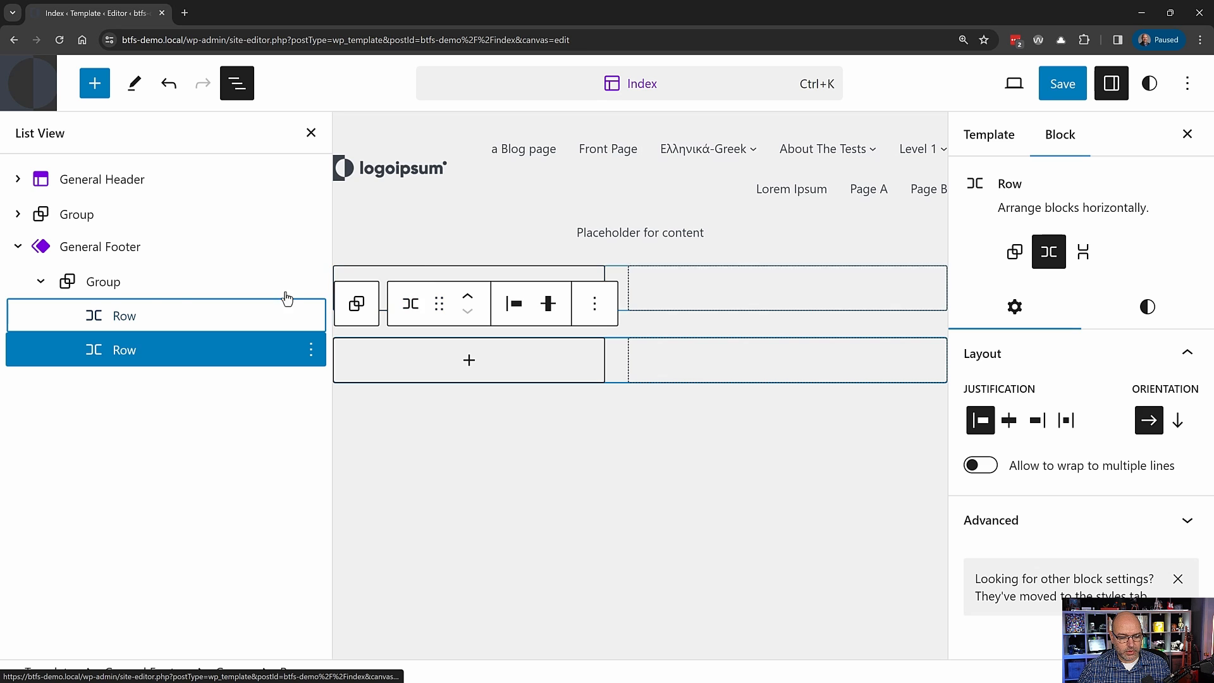
- Insert a Site Title block in the first Row of the footer's Group
left_click(100, 311)
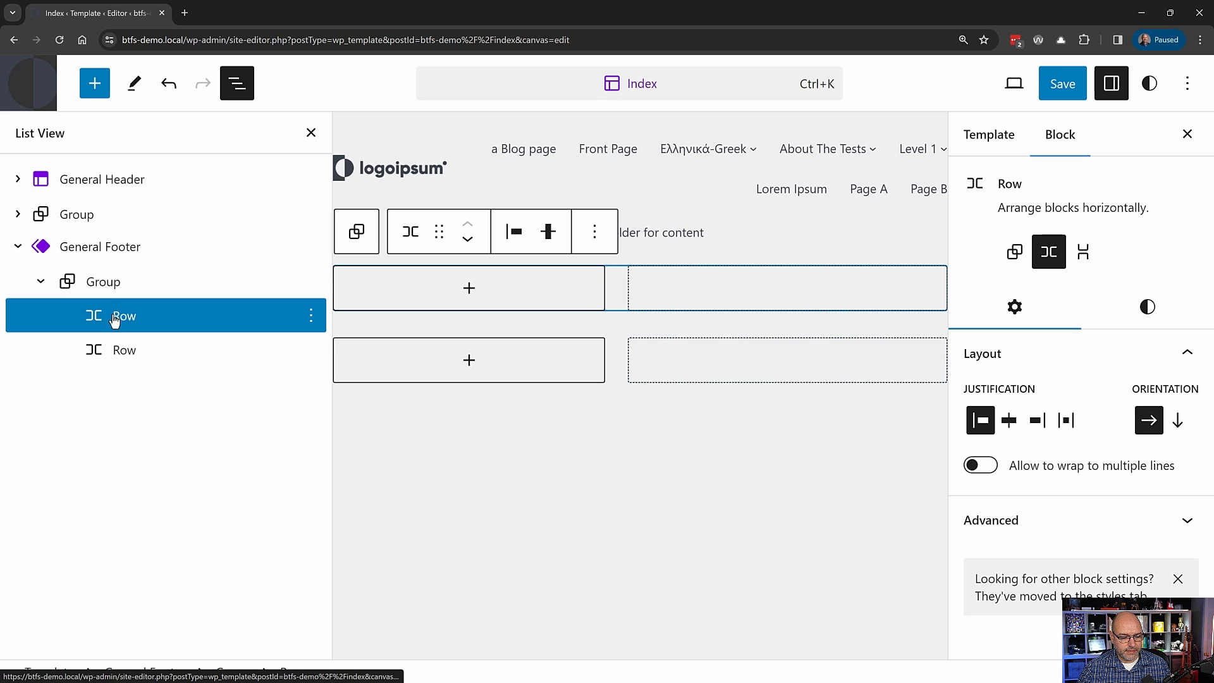
left_click(469, 289)
type("site")
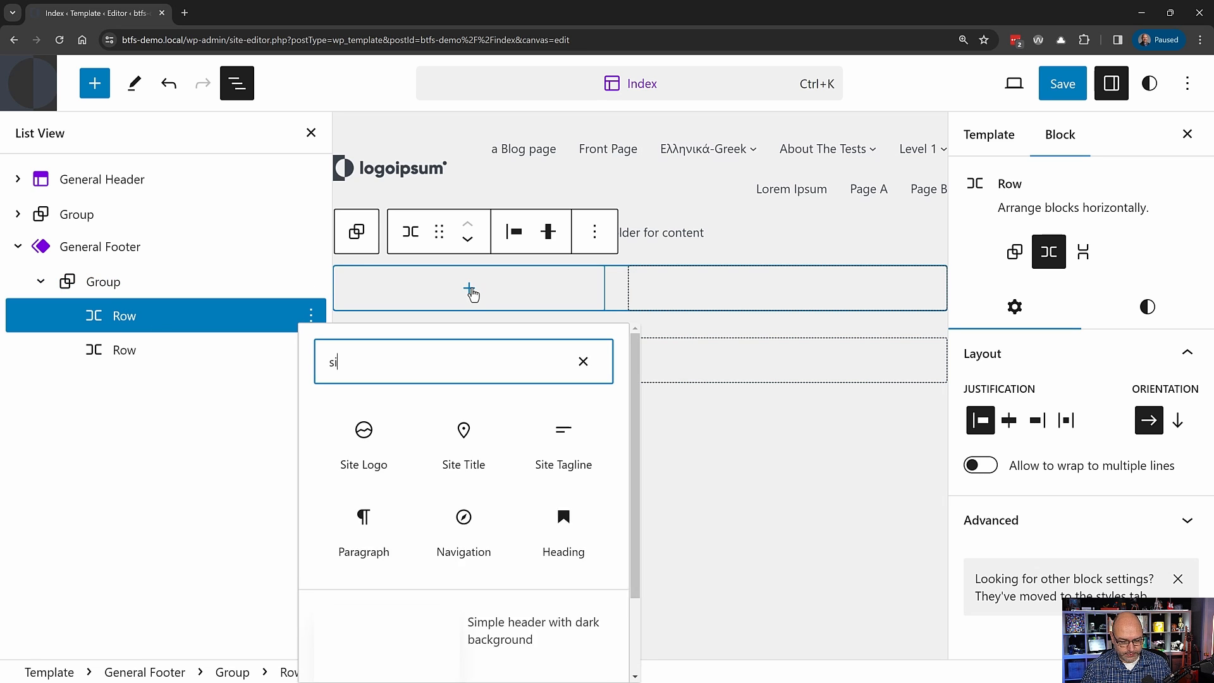
left_click(464, 456)
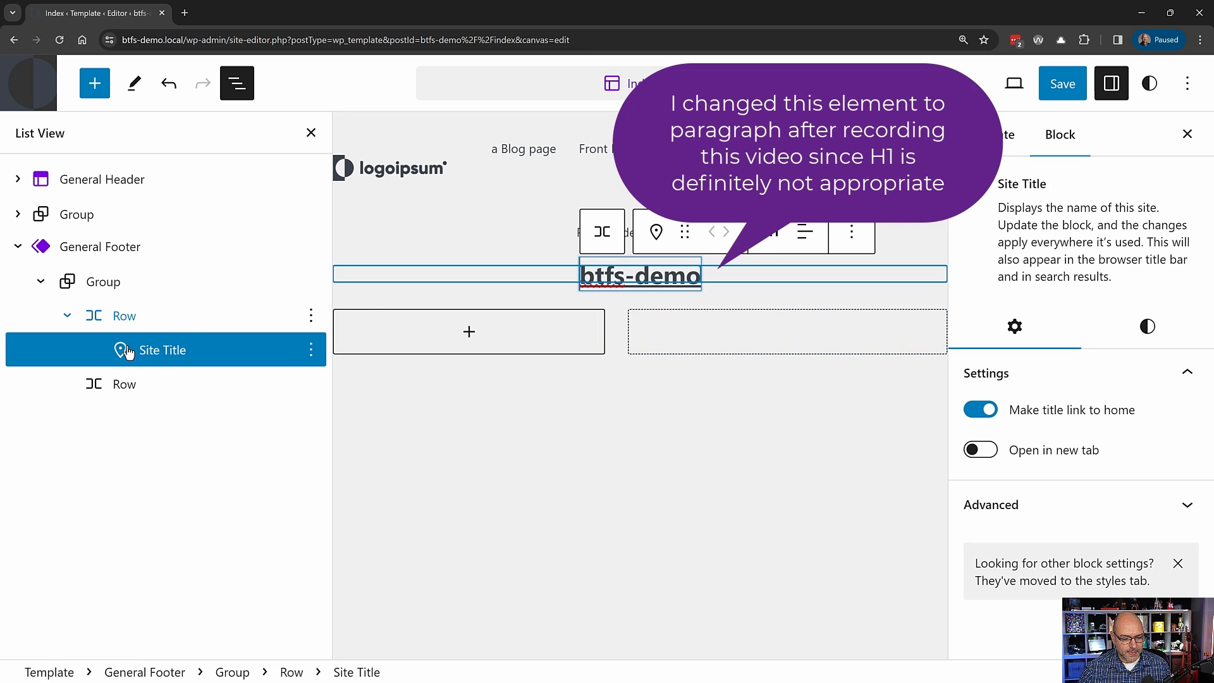
- Insert a Search block after the Site Title in the footer's first Row
left_click(95, 84)
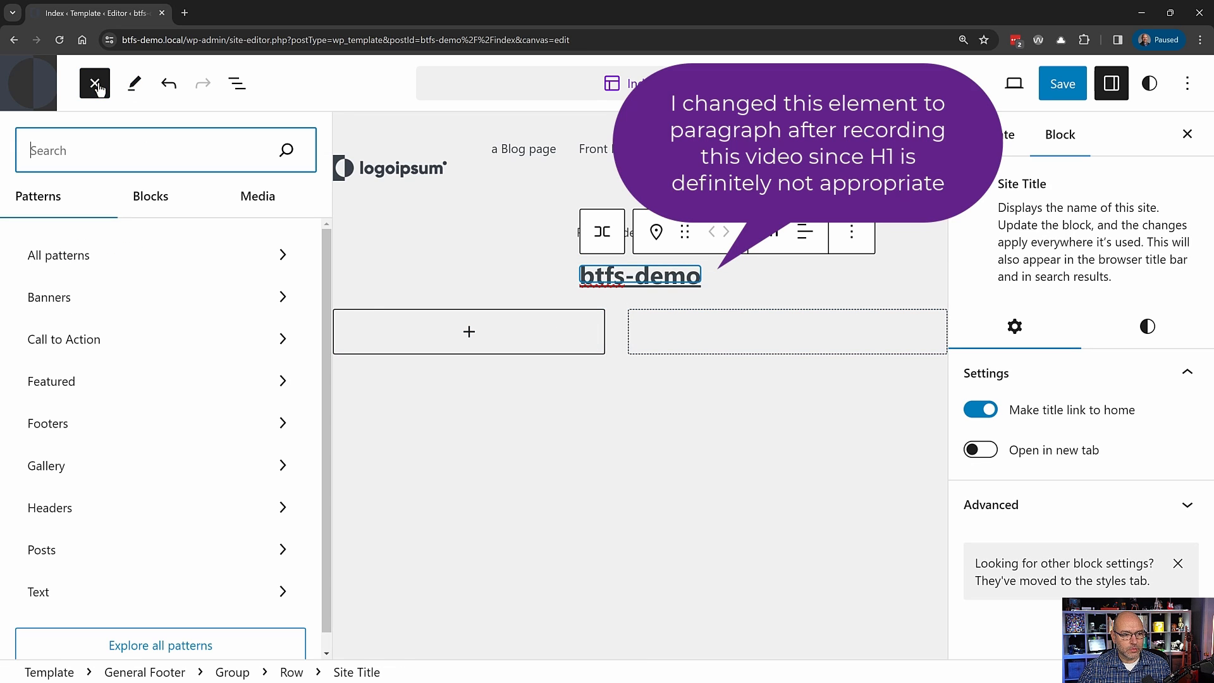
type("sear")
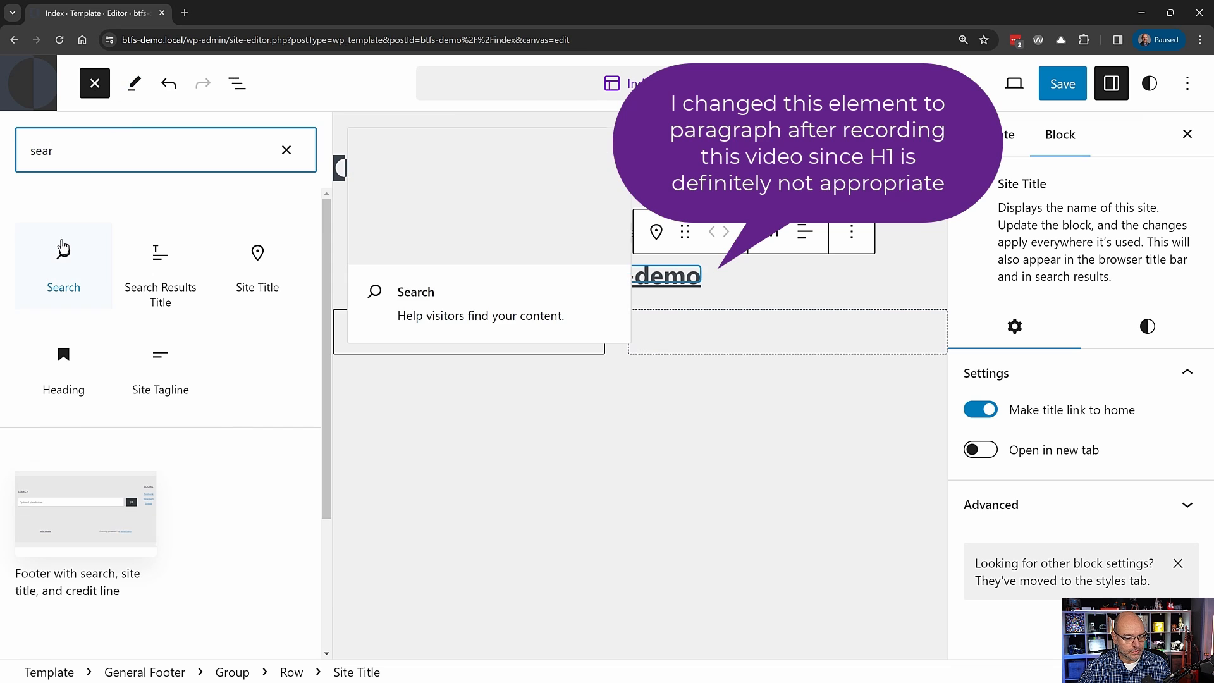
left_click(57, 269)
- Insert a Paragraph in the footer's second Row reading "This amazing site created by" followed by the creator's linked name
left_click(471, 371)
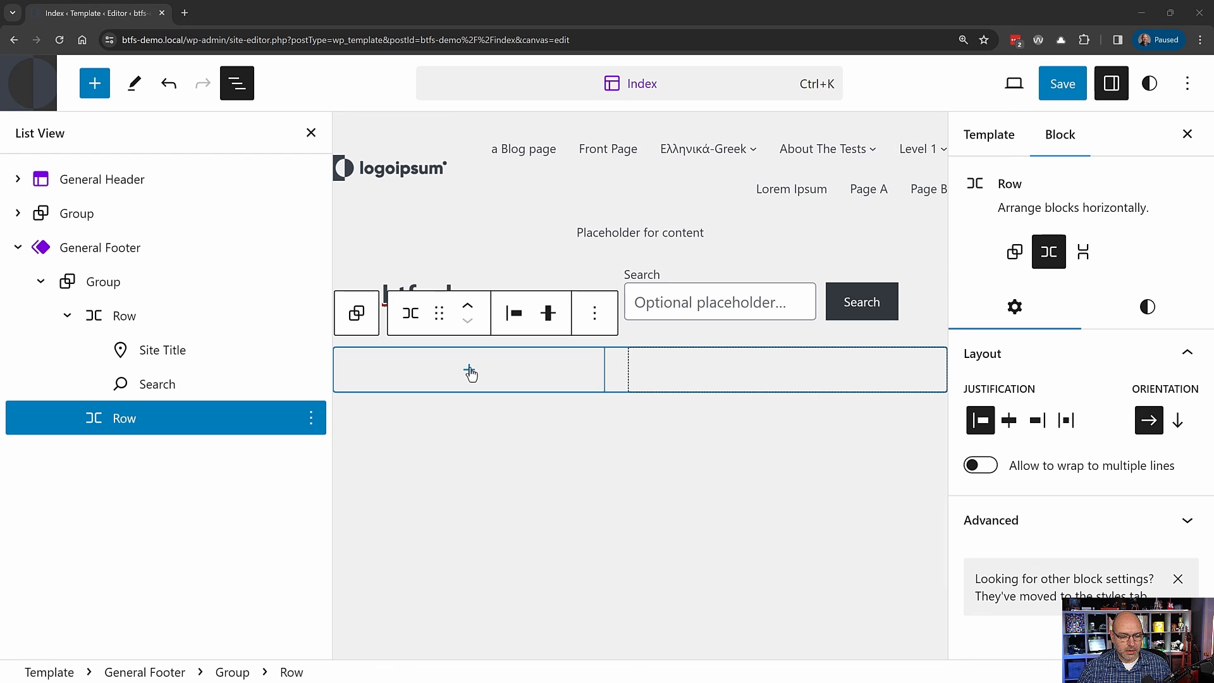
left_click(471, 371)
type("p")
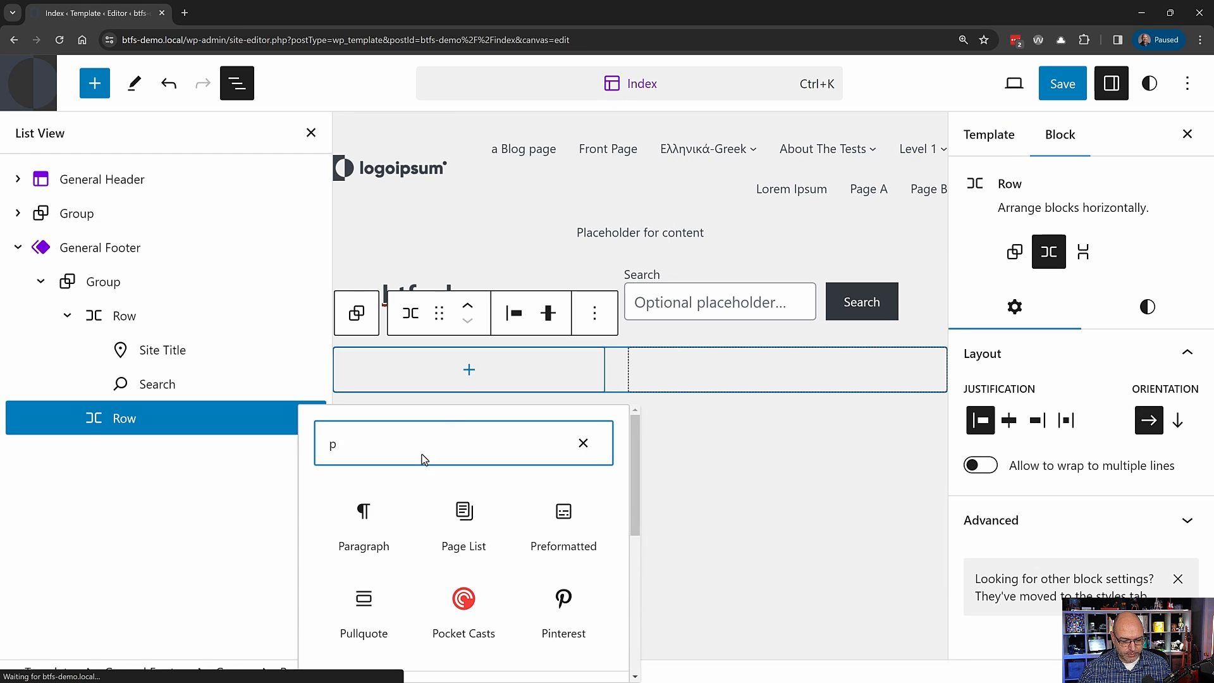
left_click(357, 534)
type("This amazing site created by Adam Lowe")
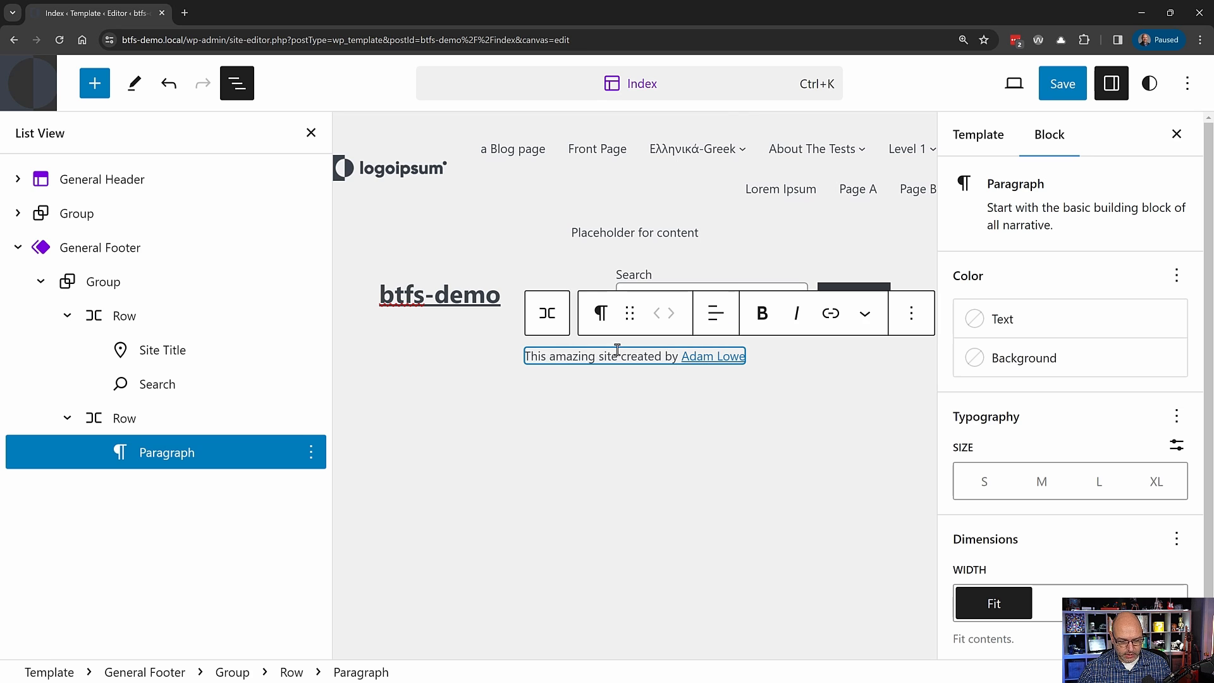
- Insert a Social Icons block after the Paragraph in the footer's second Row
left_click(181, 455)
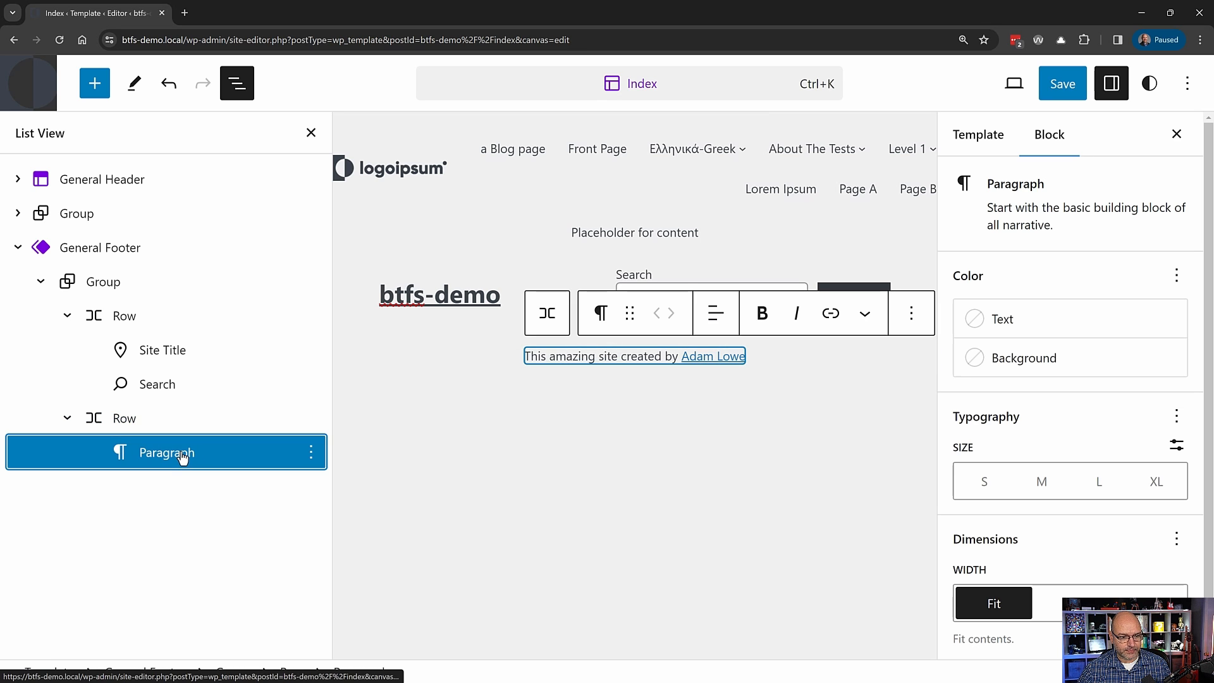
left_click(96, 85)
type("soci")
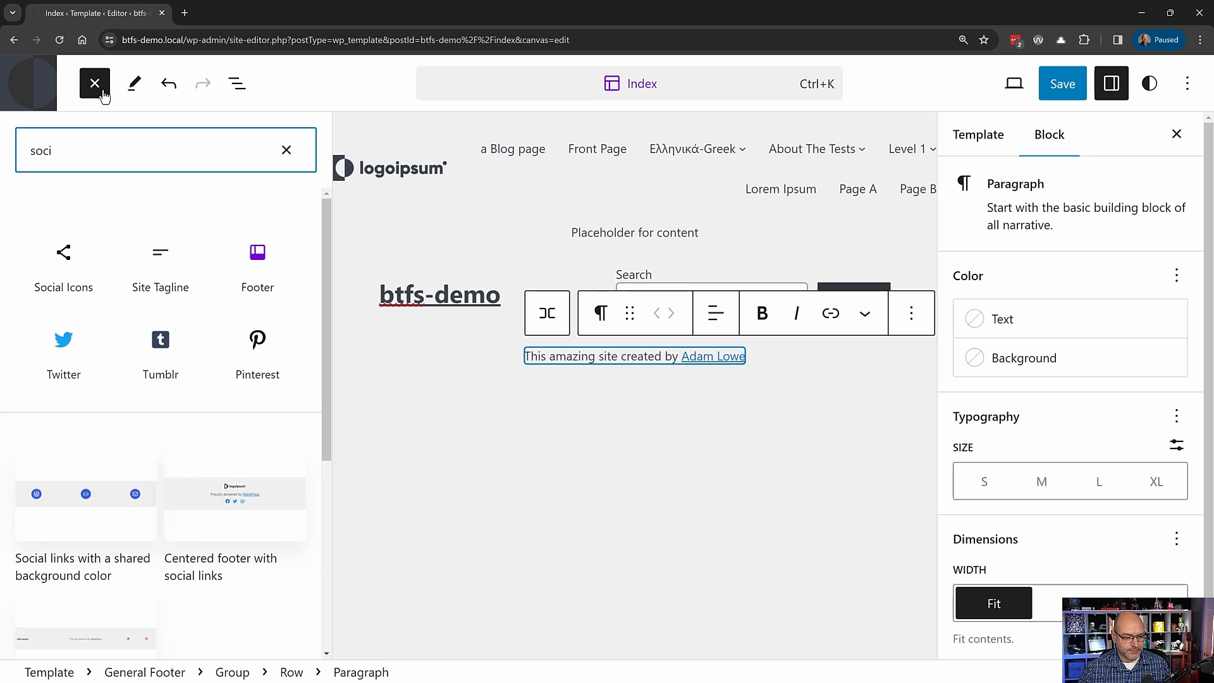
left_click(46, 271)
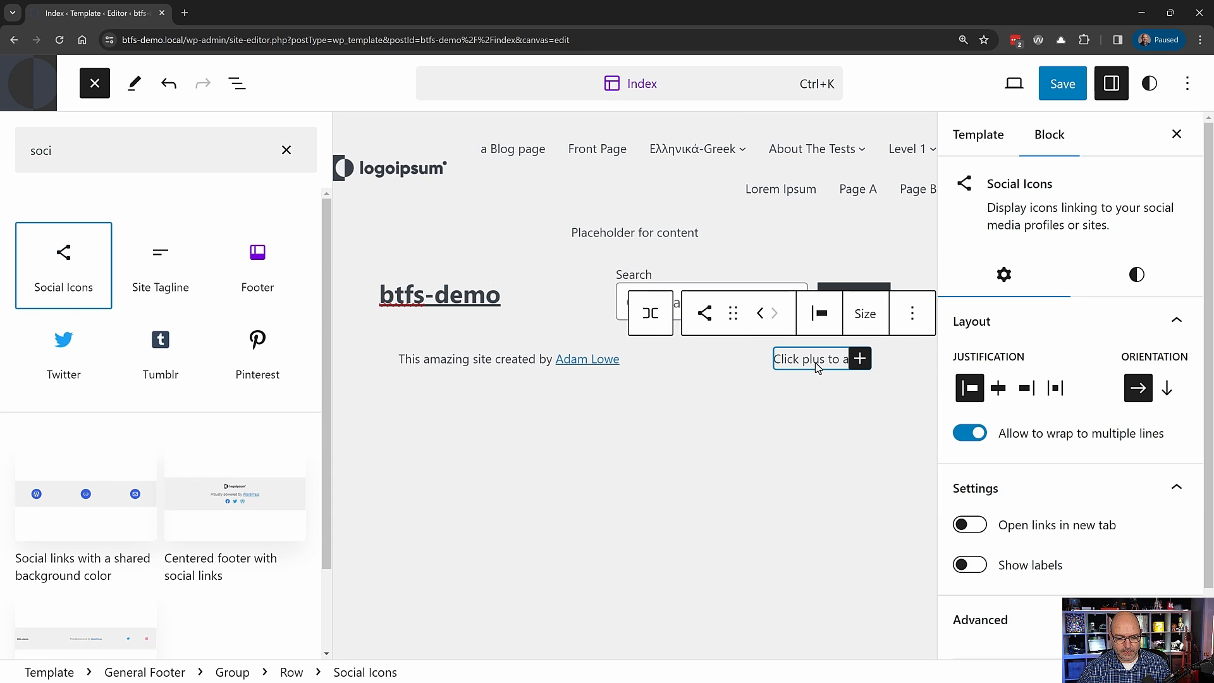
left_click(859, 364)
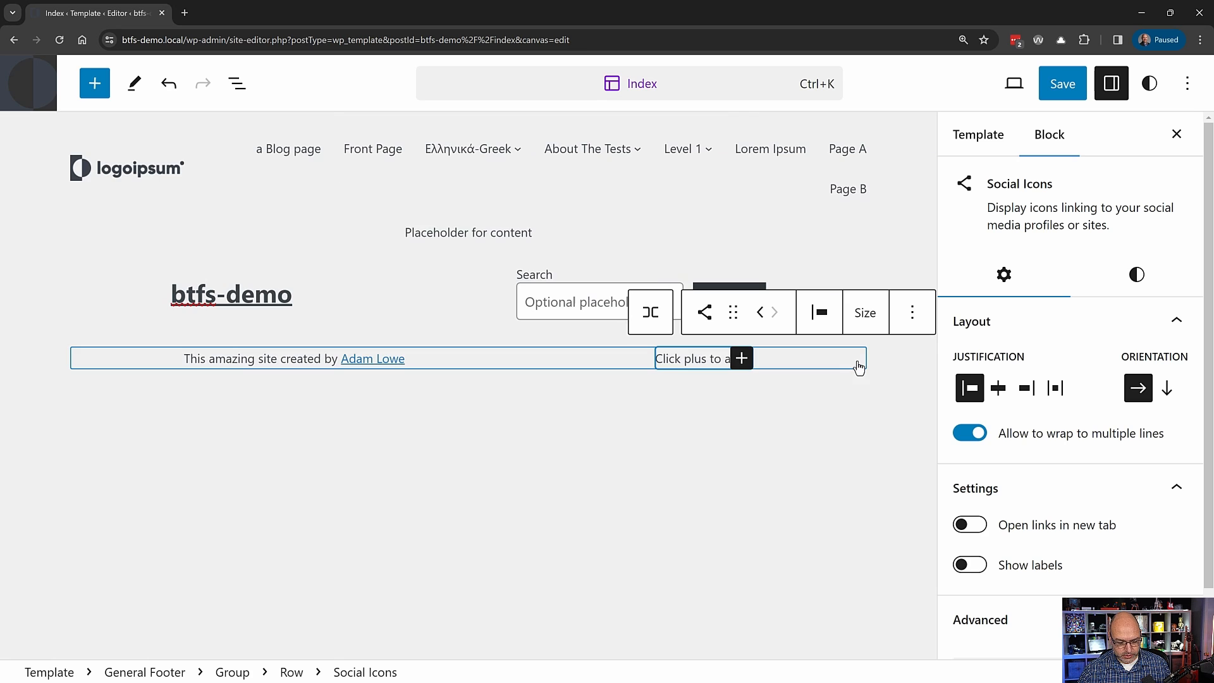
left_click(742, 359)
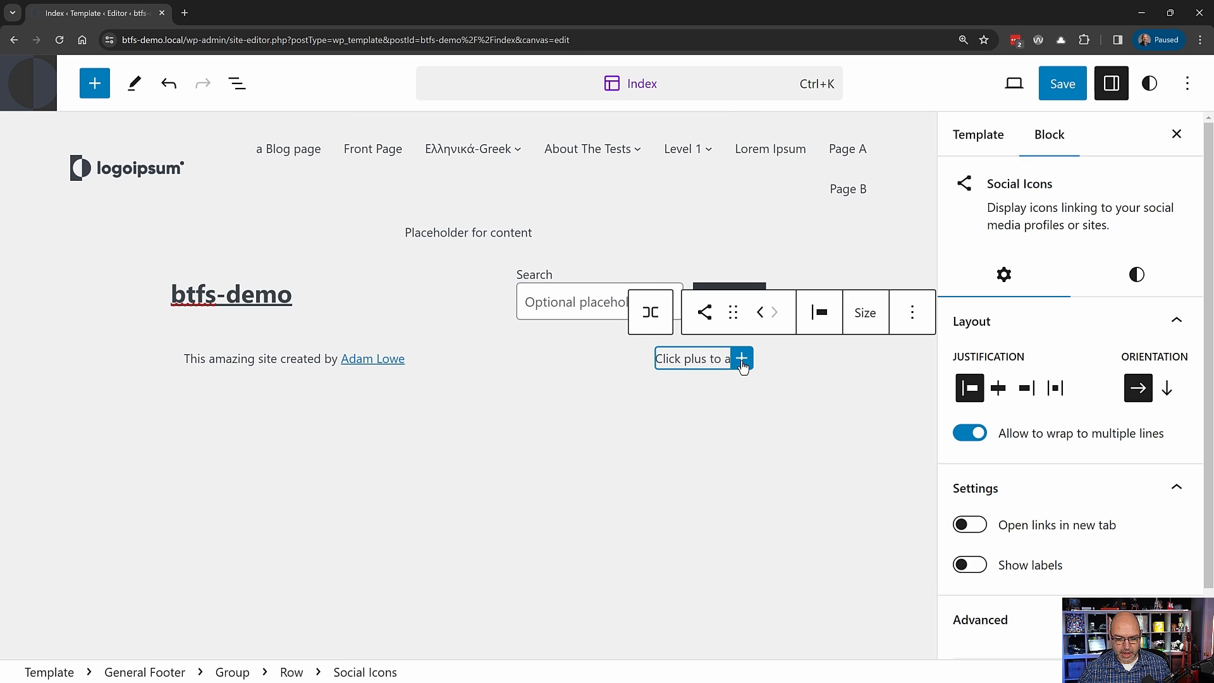
type("x")
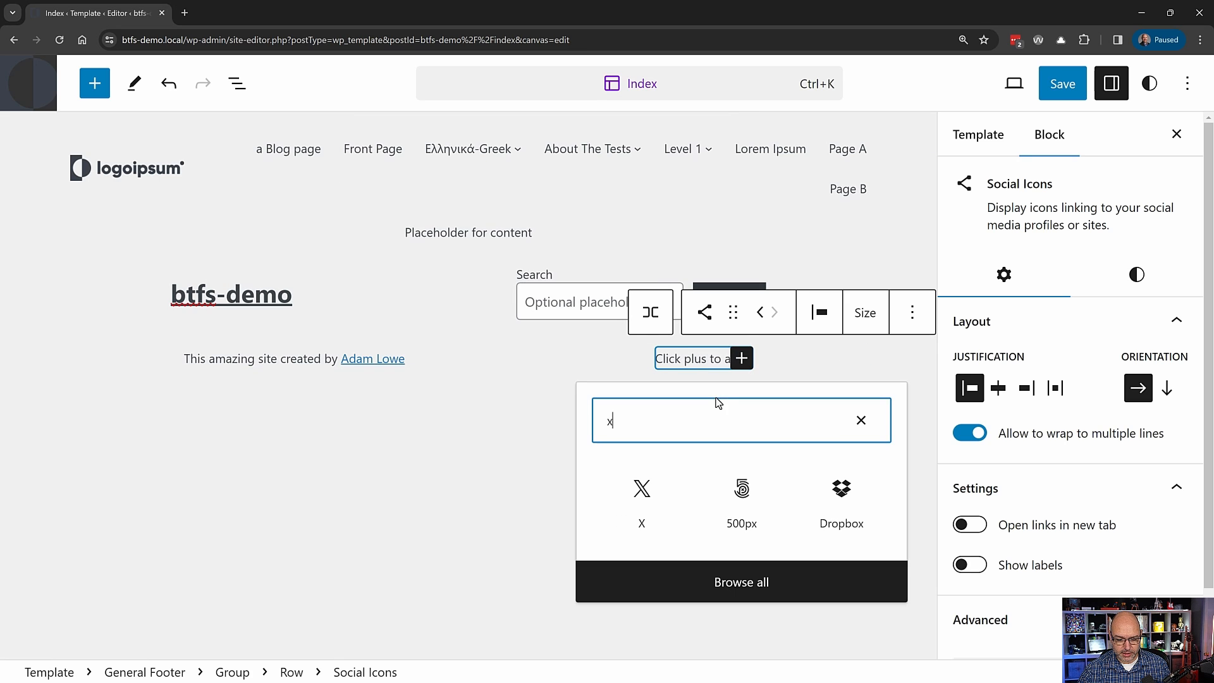
left_click(641, 491)
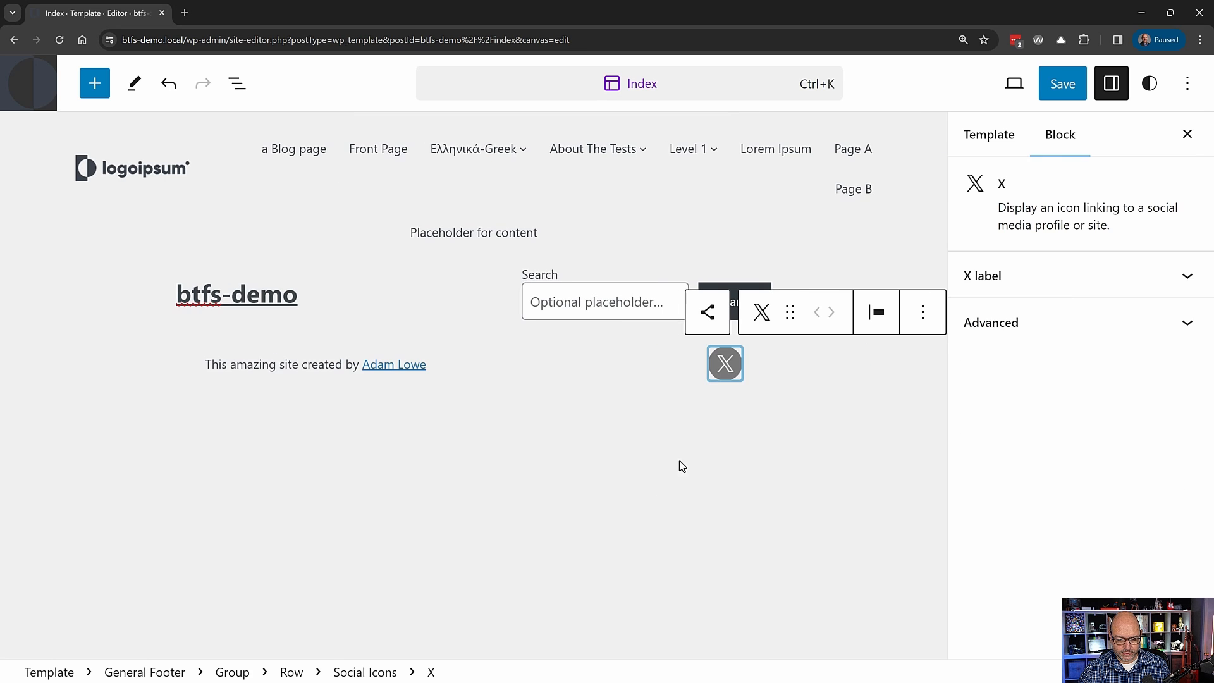
left_click(727, 368)
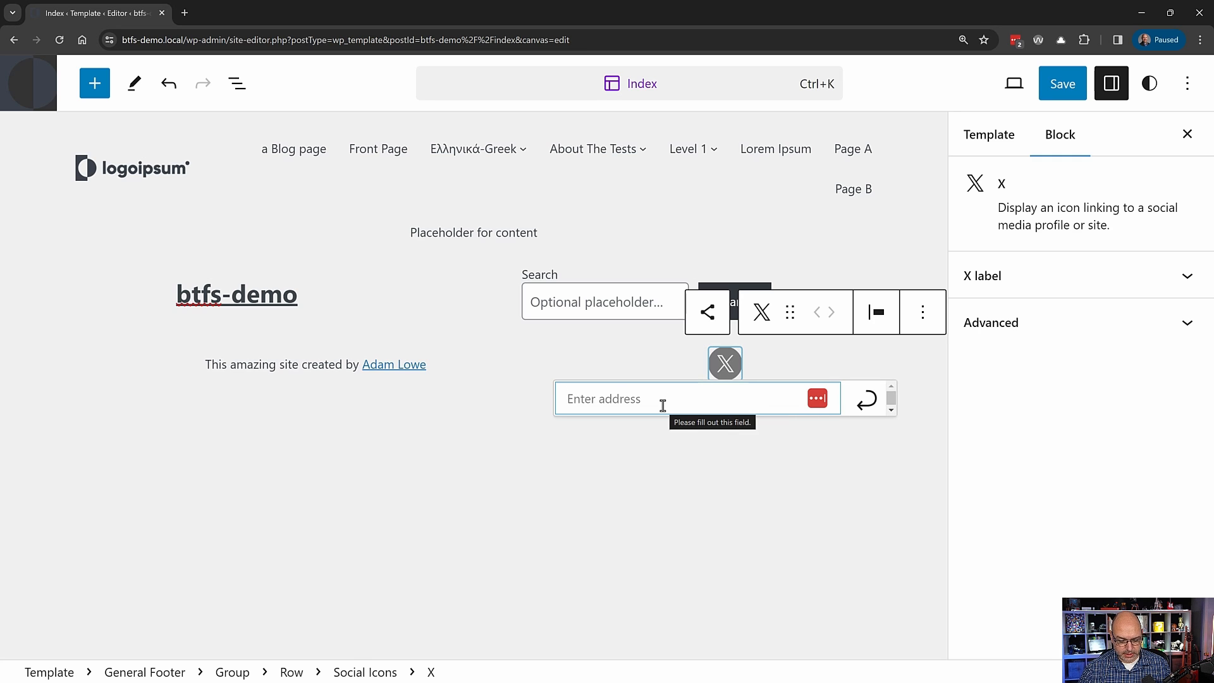
type("https://x")
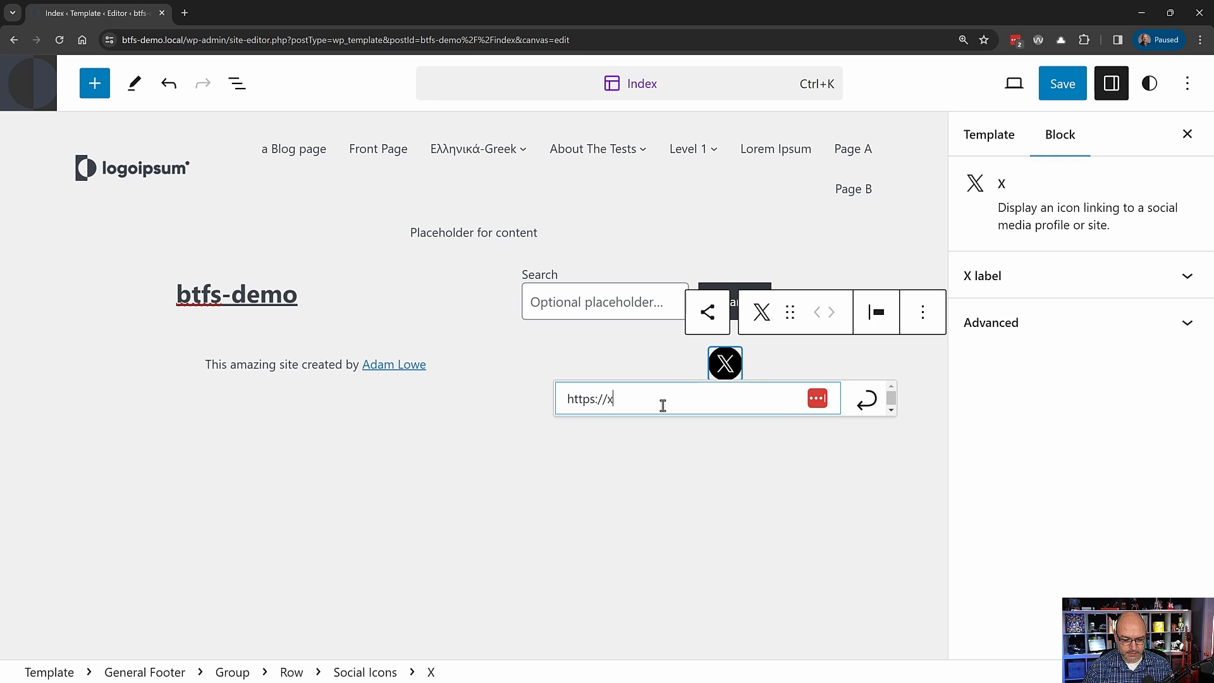
type(".com")
key("Return")
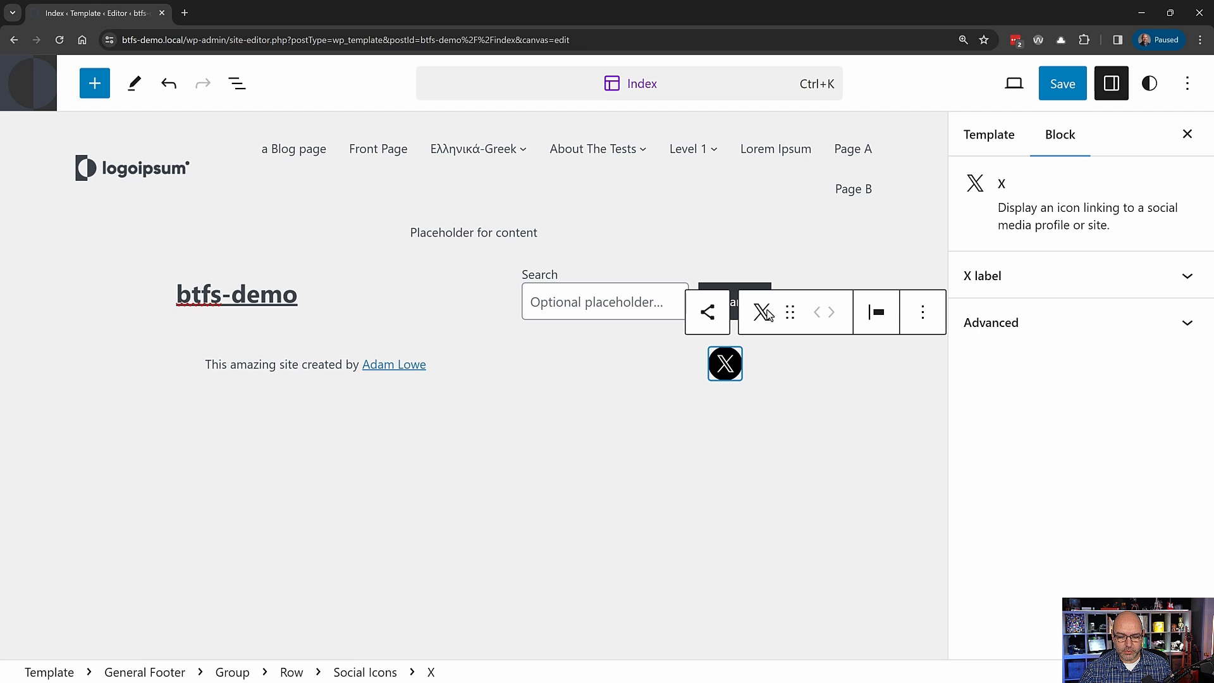
- Add a LinkedIn icon beside the X icon in Social Icons and enter its LinkedIn web address
left_click(237, 82)
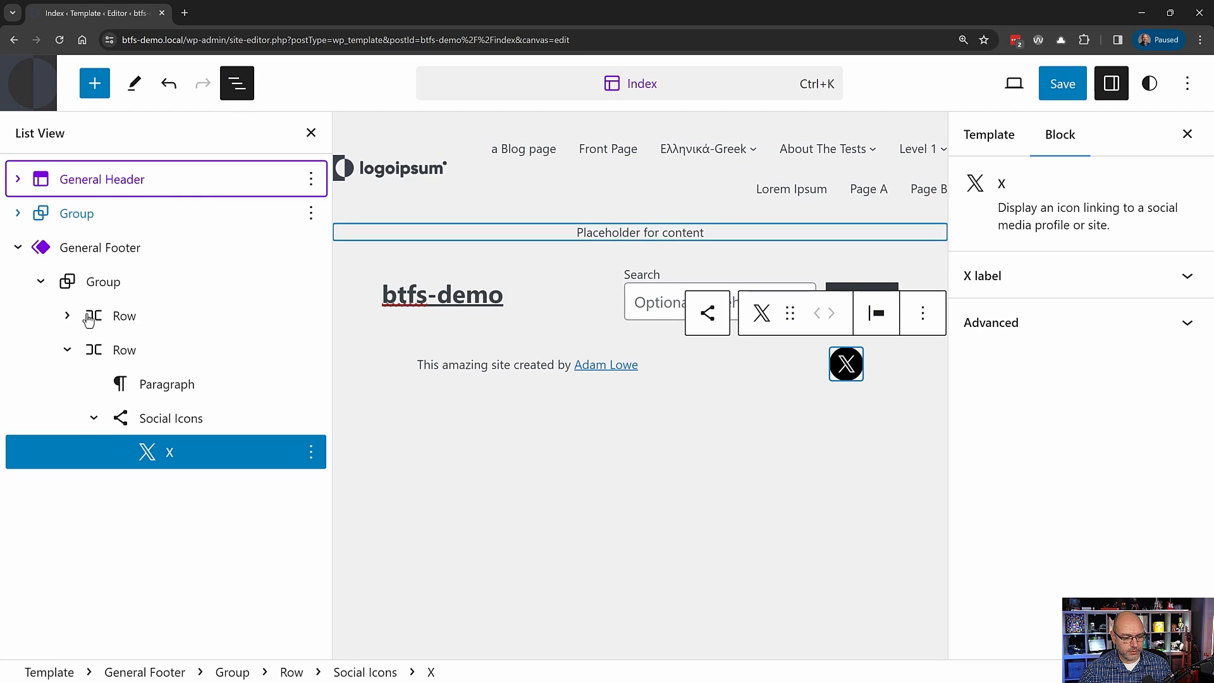
left_click(127, 416)
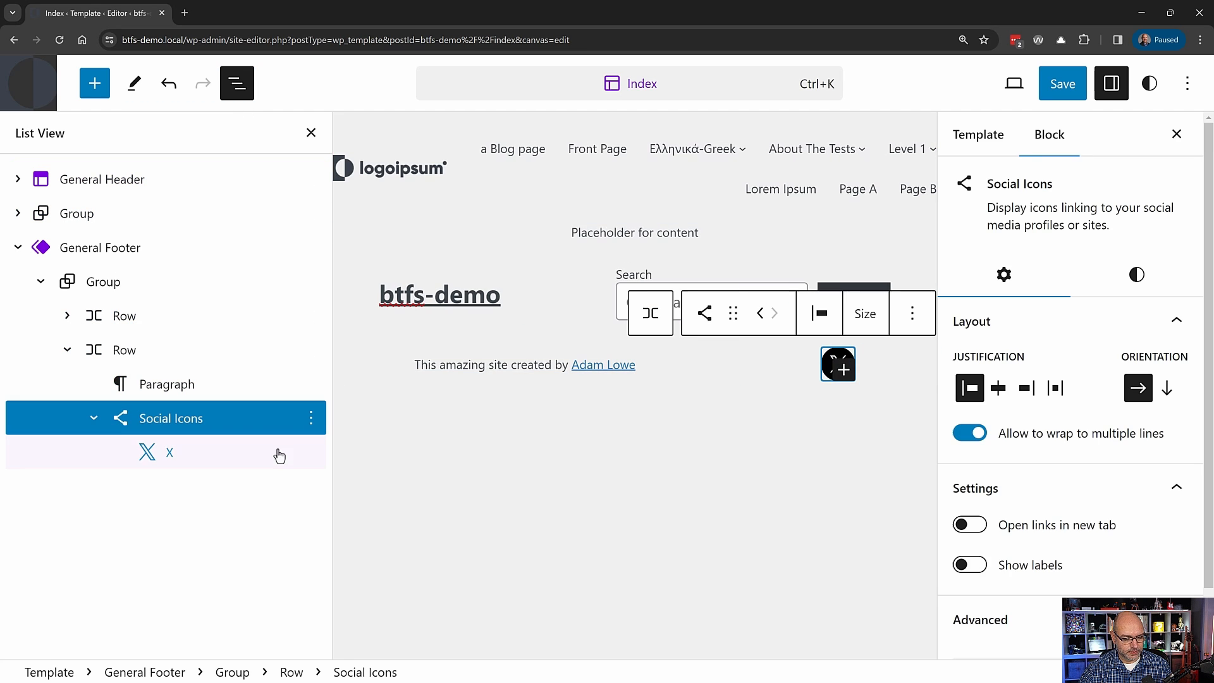
left_click(845, 375)
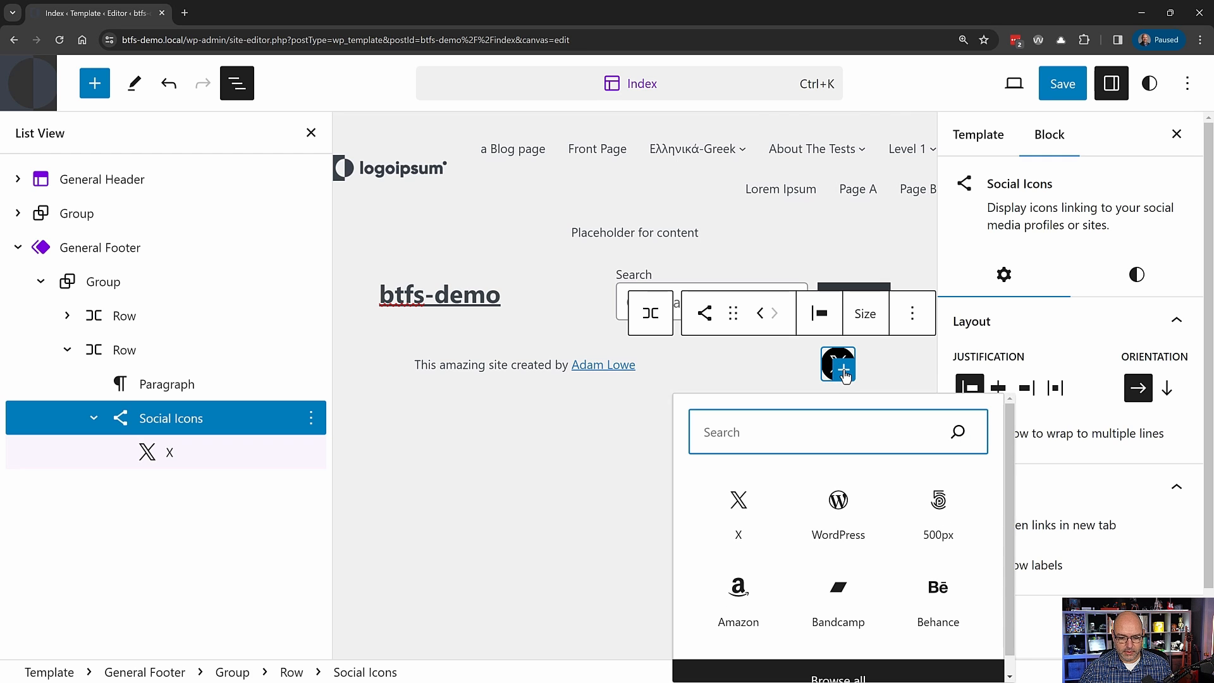
type("lin")
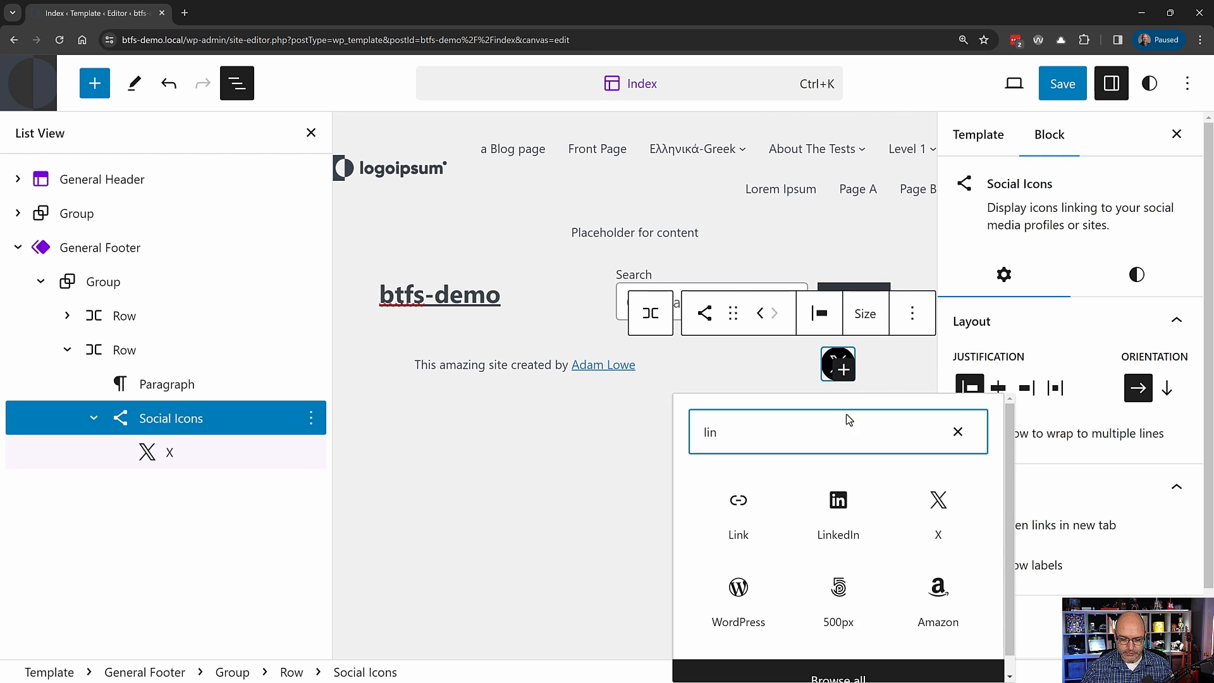
left_click(839, 506)
left_click(860, 364)
type("h")
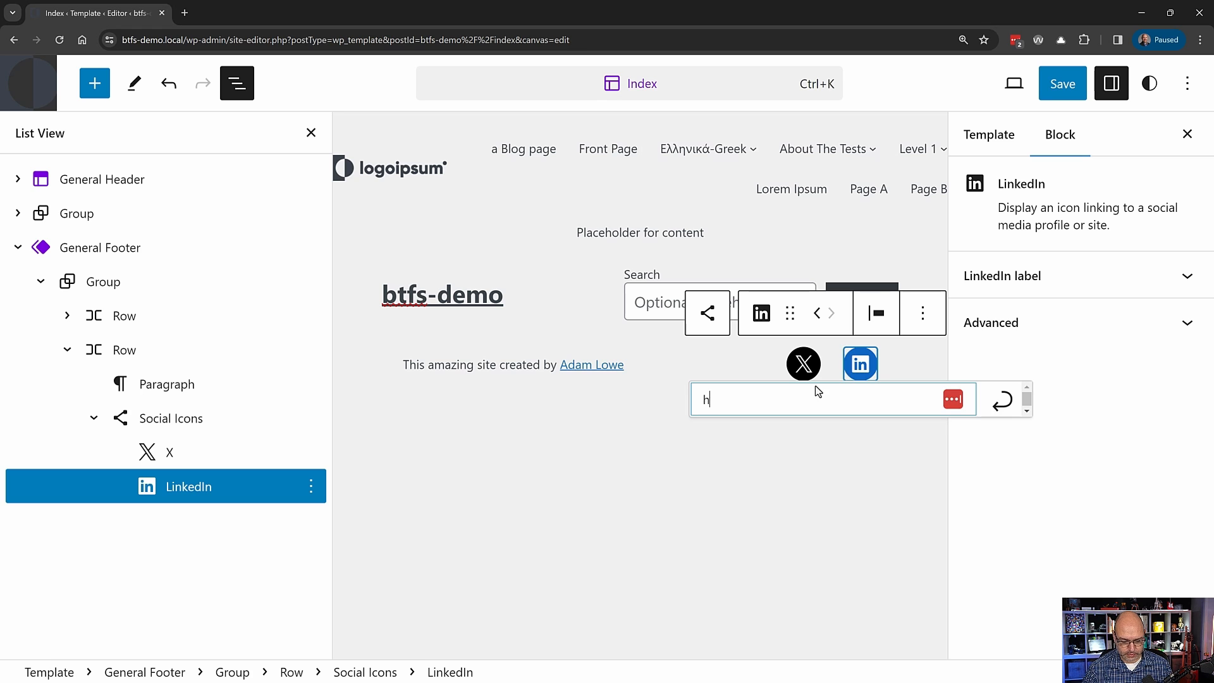
type("ttps://linked")
key("Return")
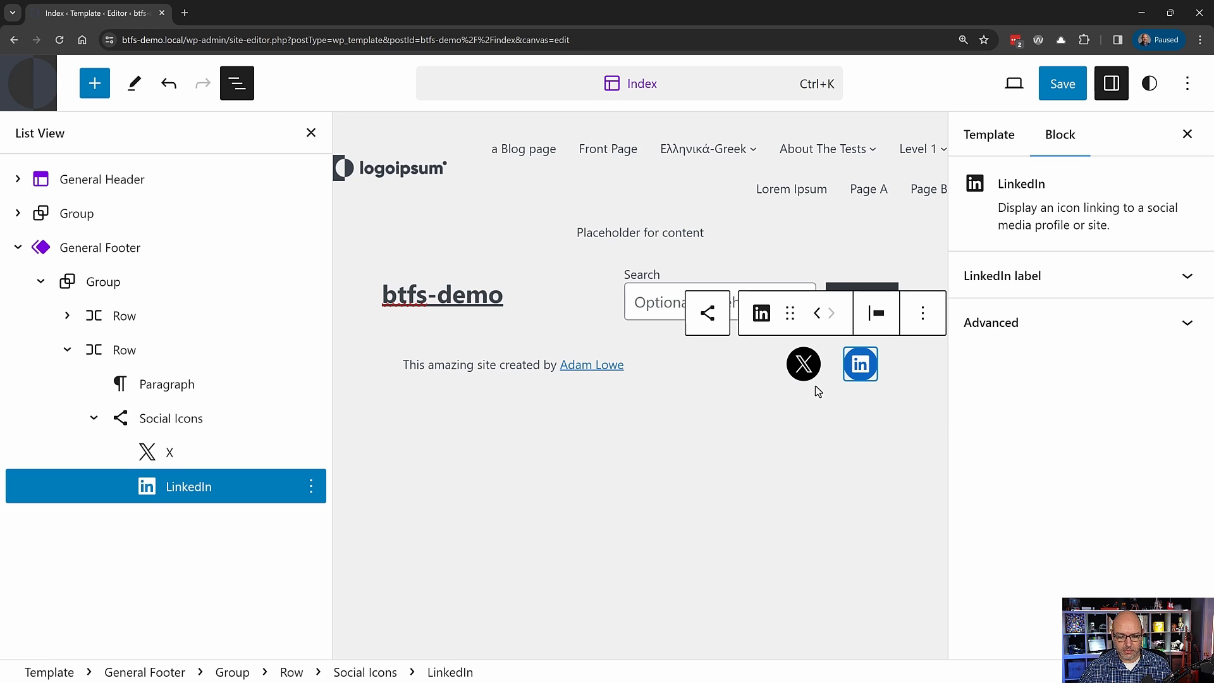
- Set the justification of both footer Rows to space between items
left_click(206, 391)
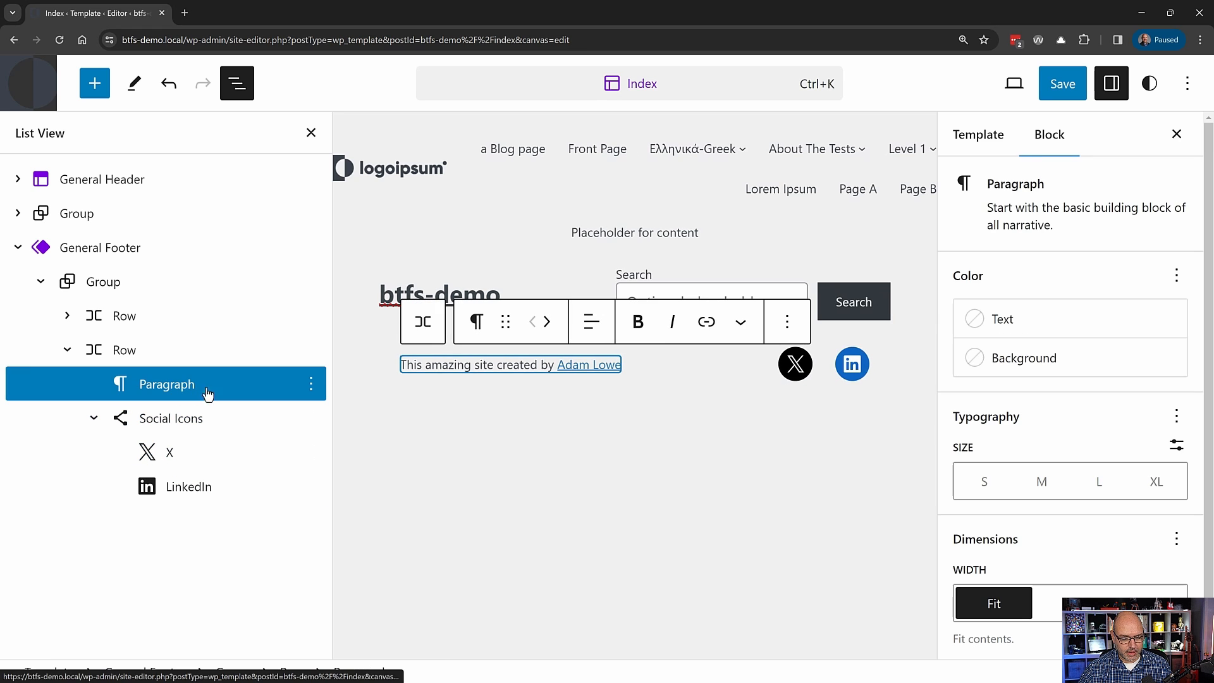
left_click(151, 356)
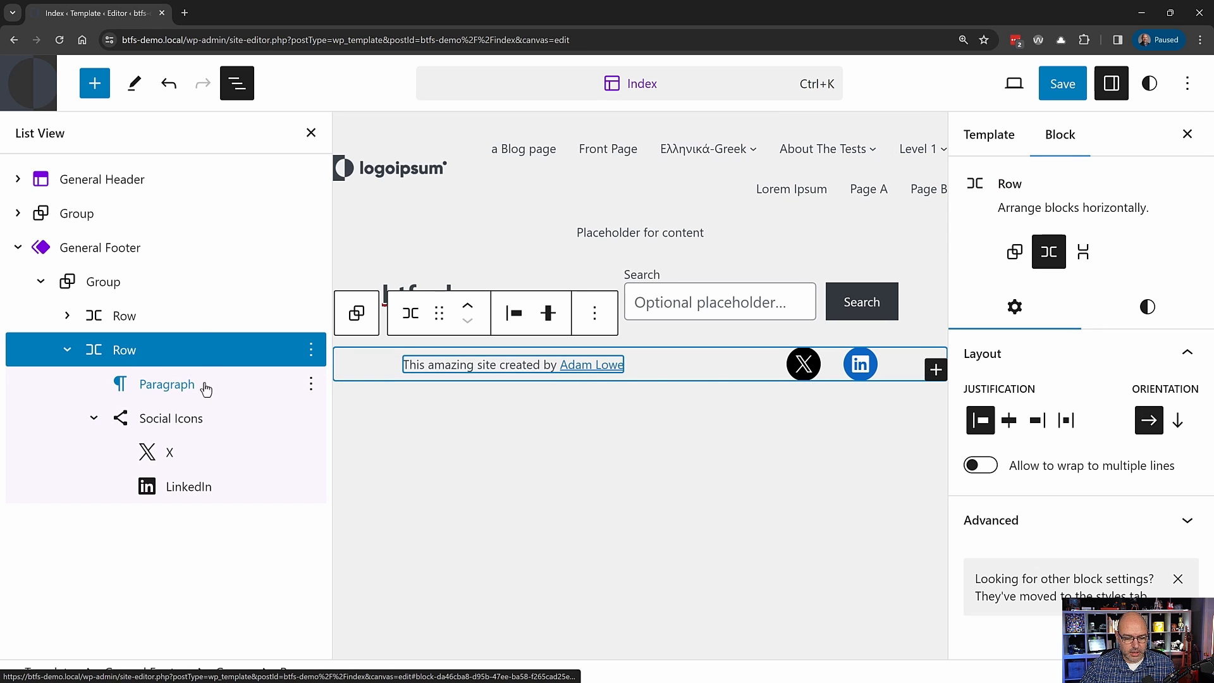
left_click(188, 325)
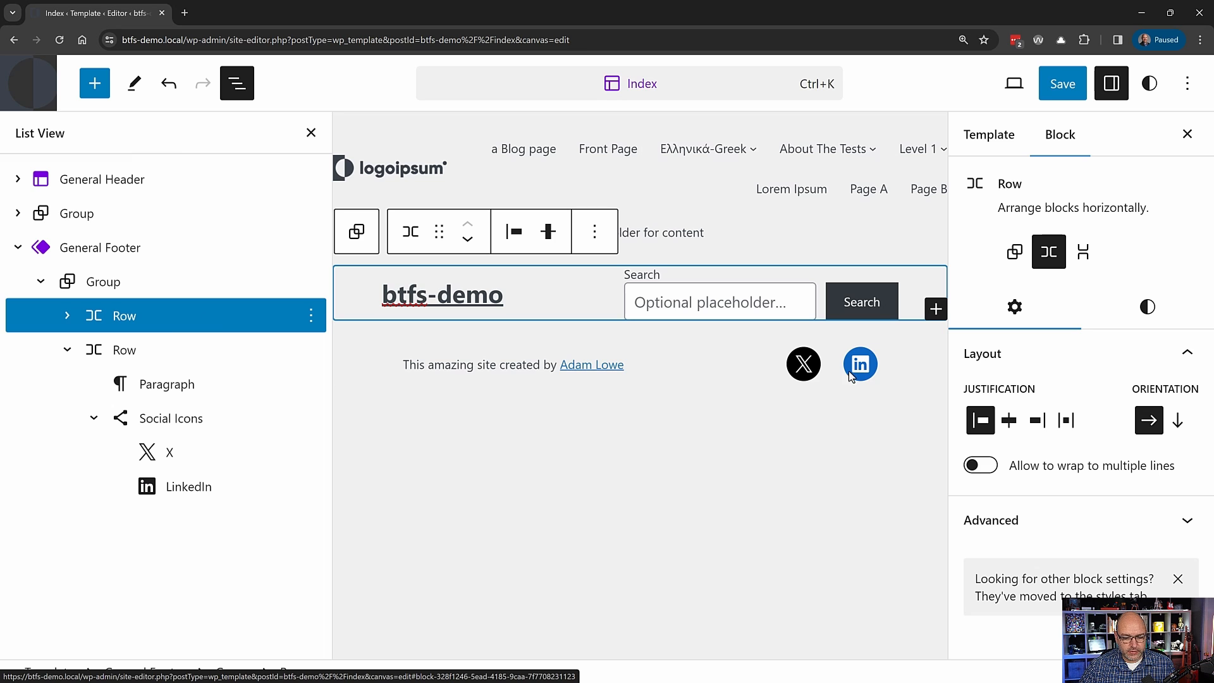
left_click(1067, 421)
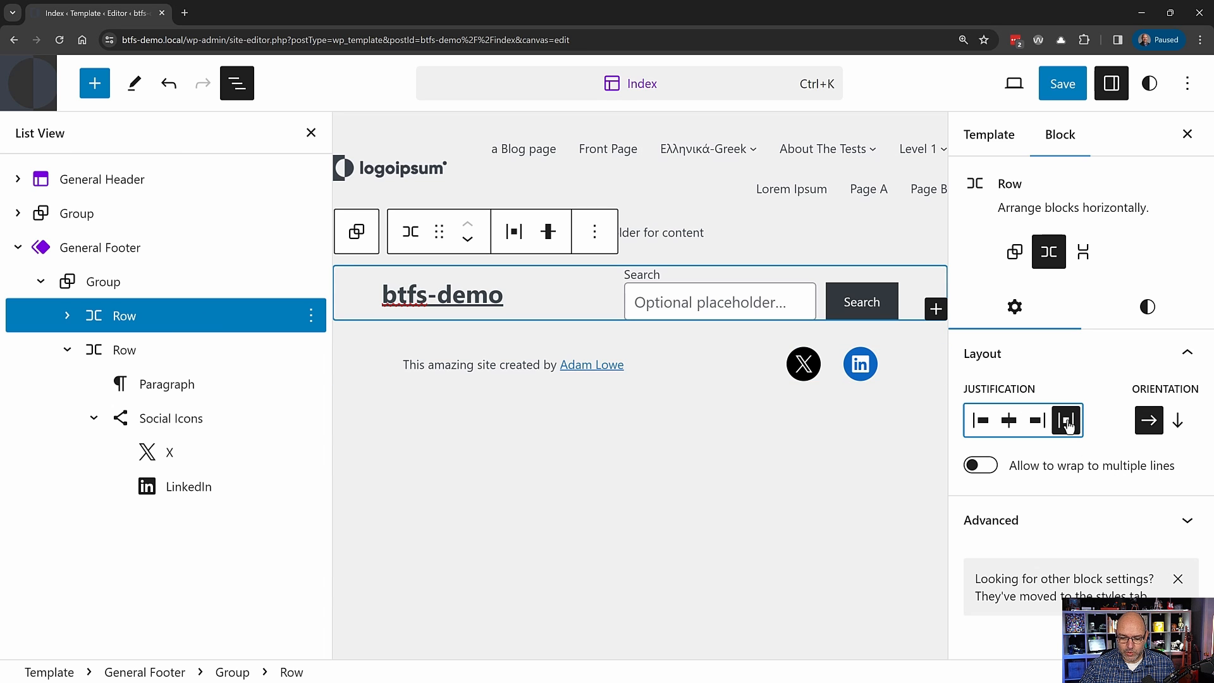
left_click(189, 347)
left_click(1066, 422)
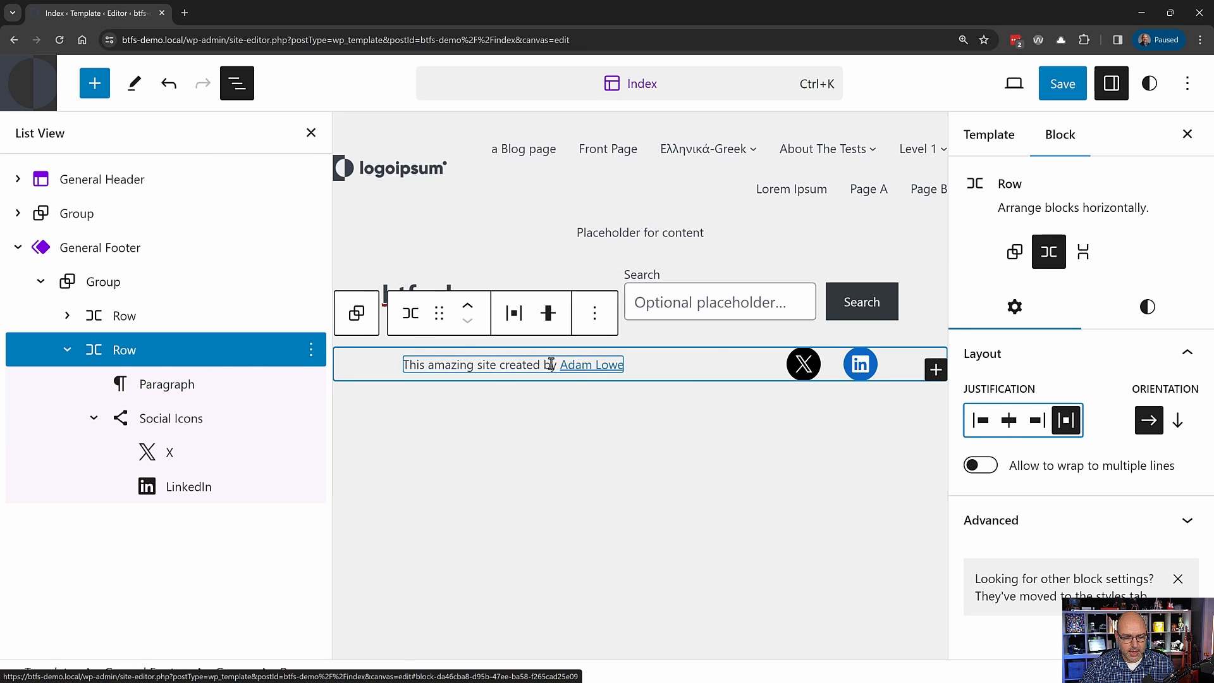
- Save the template and footer changes and view the site's front end
left_click(163, 425)
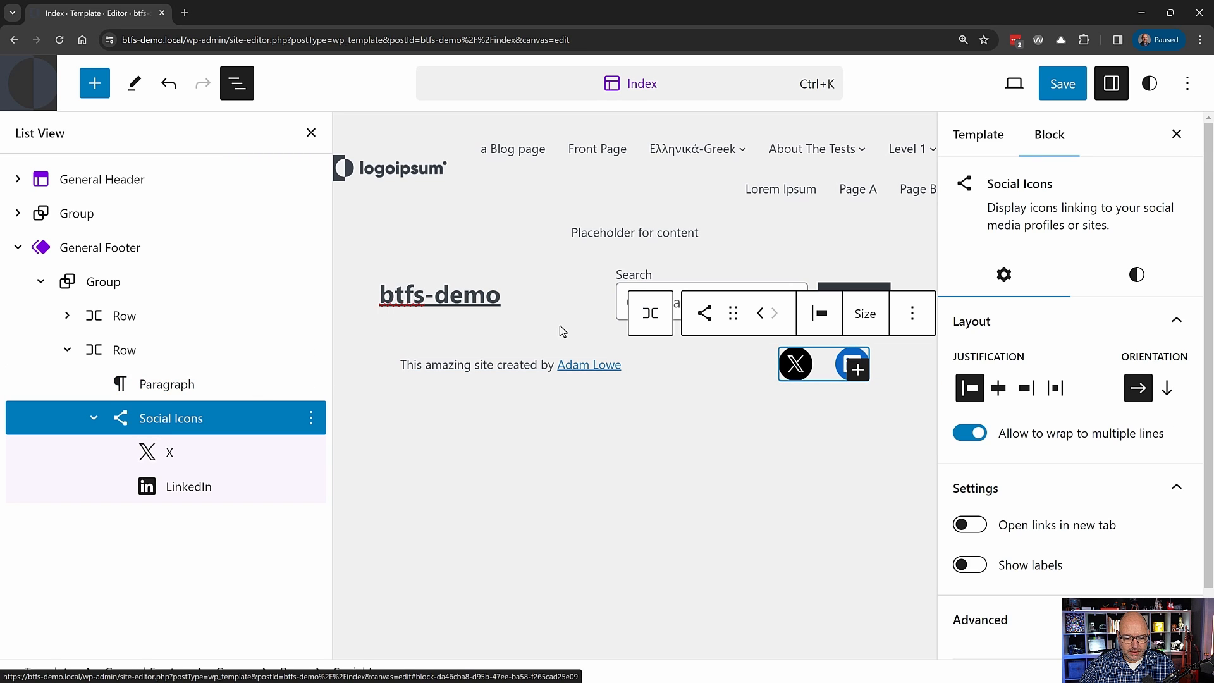
left_click(1061, 86)
left_click(1035, 94)
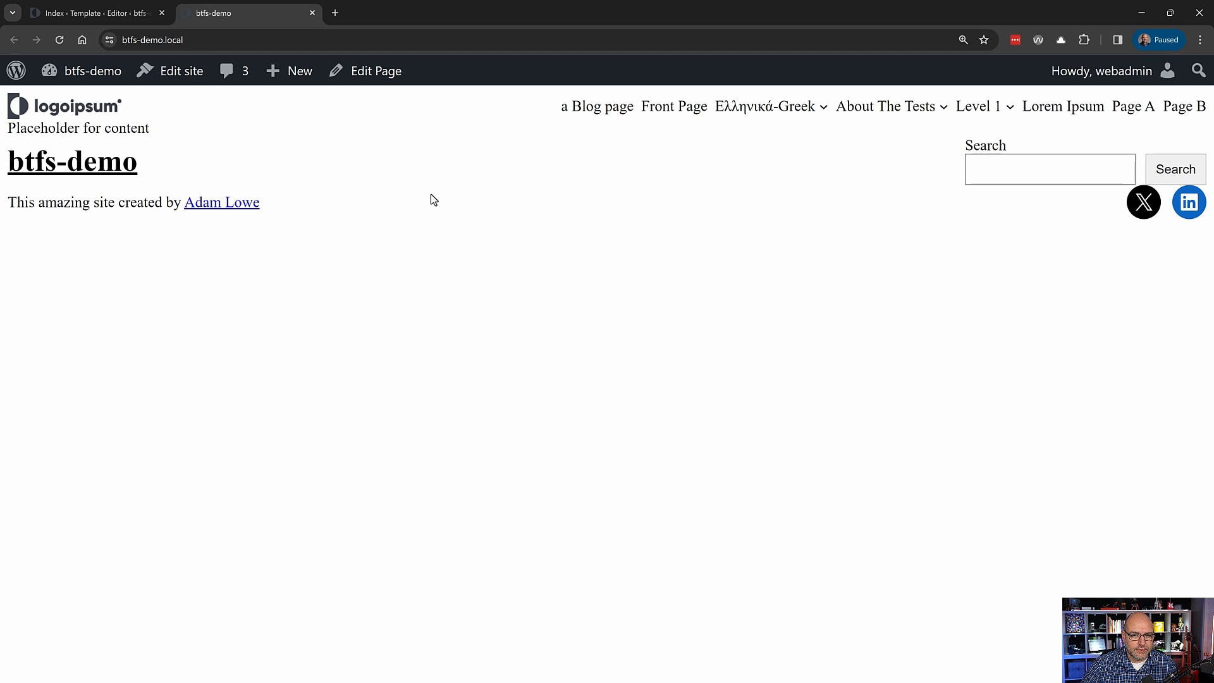
- Return to the Index template editor and examine the footer's first Row with its Site Title and Search blocks
left_click(101, 11)
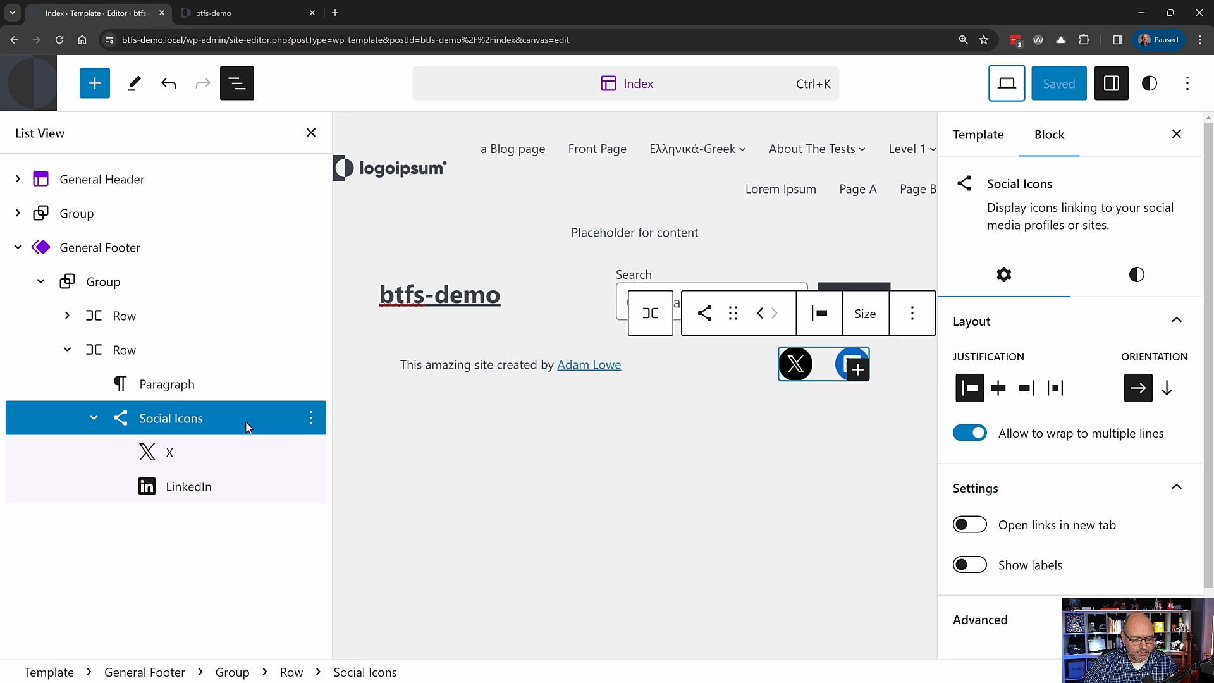
left_click(101, 316)
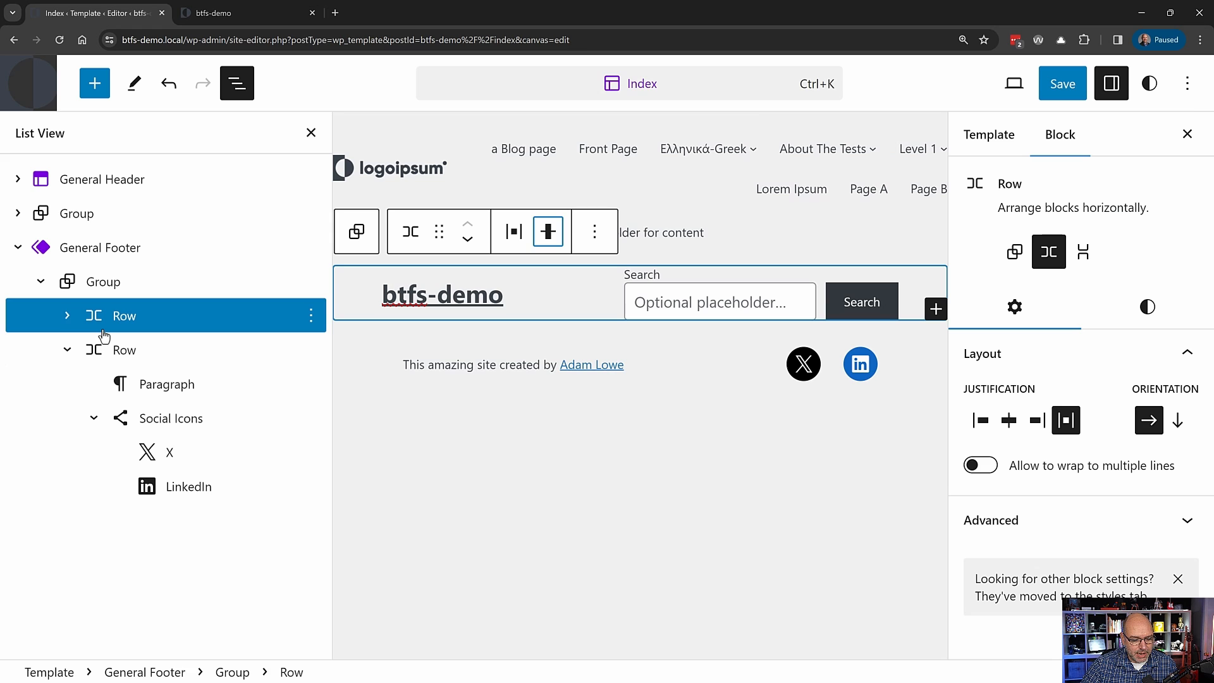
left_click(64, 316)
left_click(171, 383)
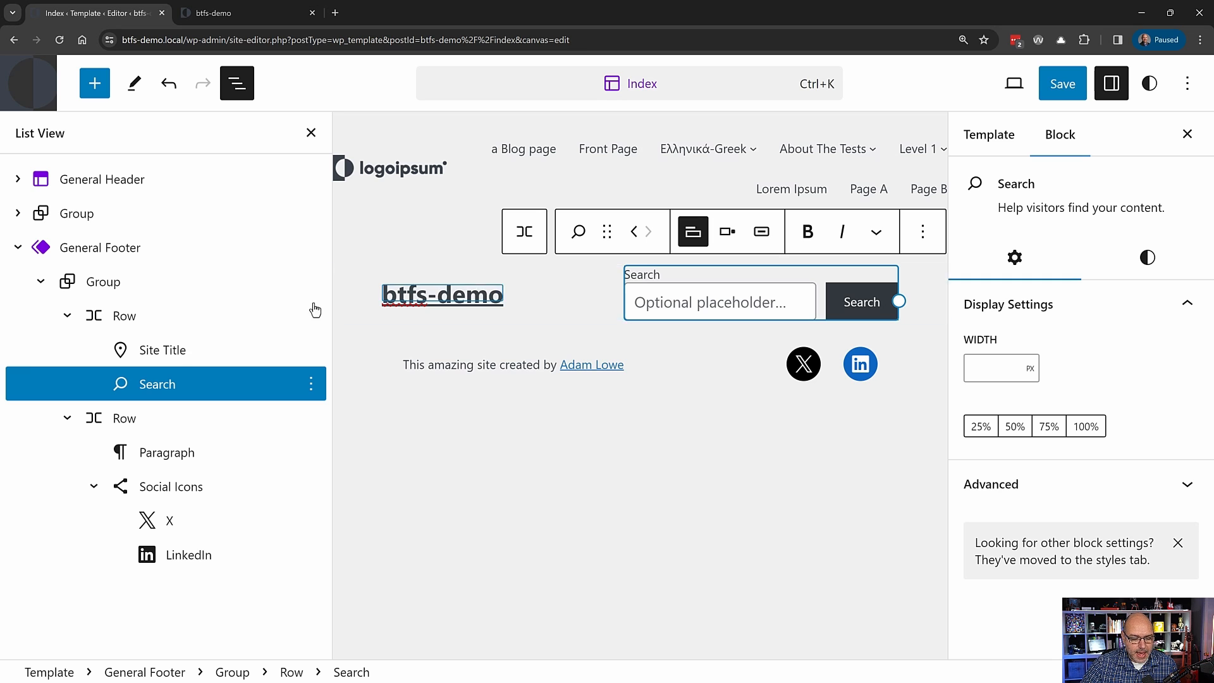
left_click(181, 358)
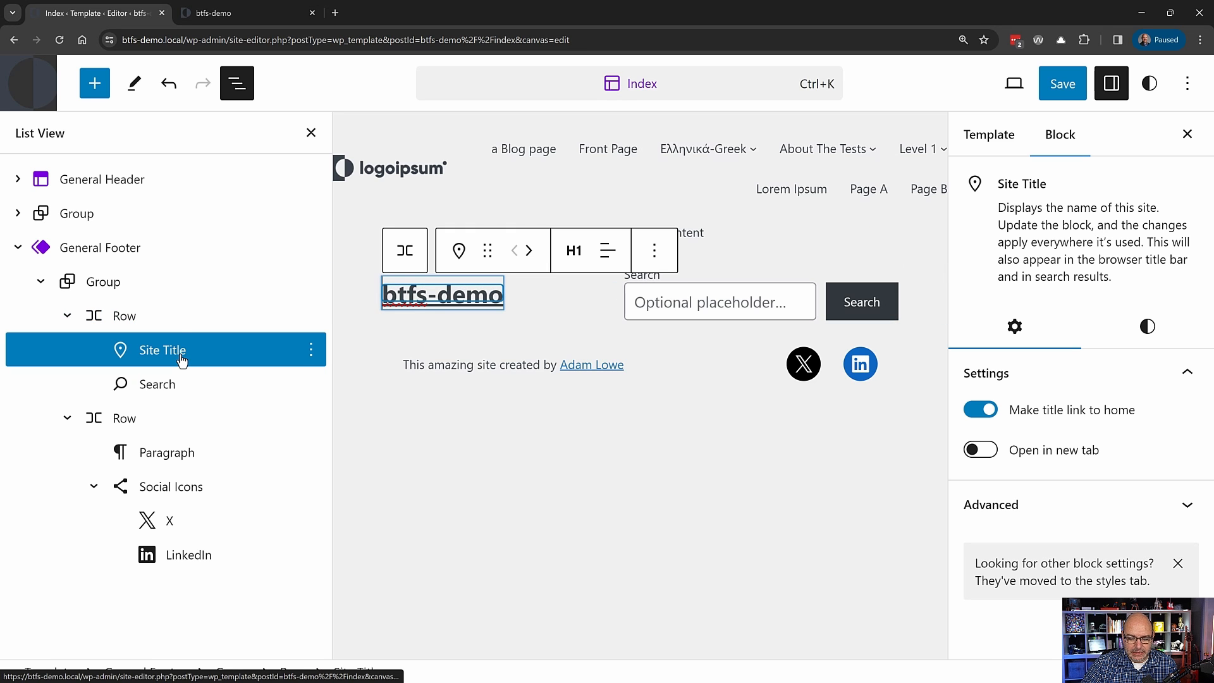
left_click(177, 325)
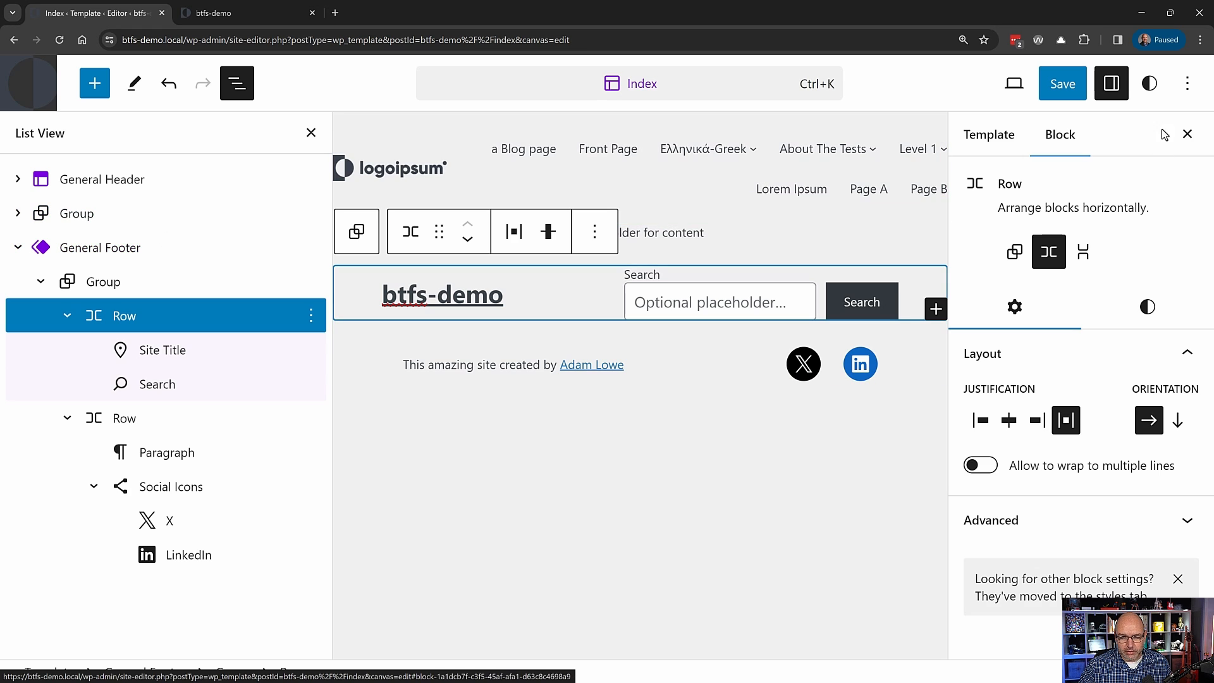
- Save the remaining footer changes and switch back to the site's front end to check the footer
left_click(1058, 86)
left_click(985, 89)
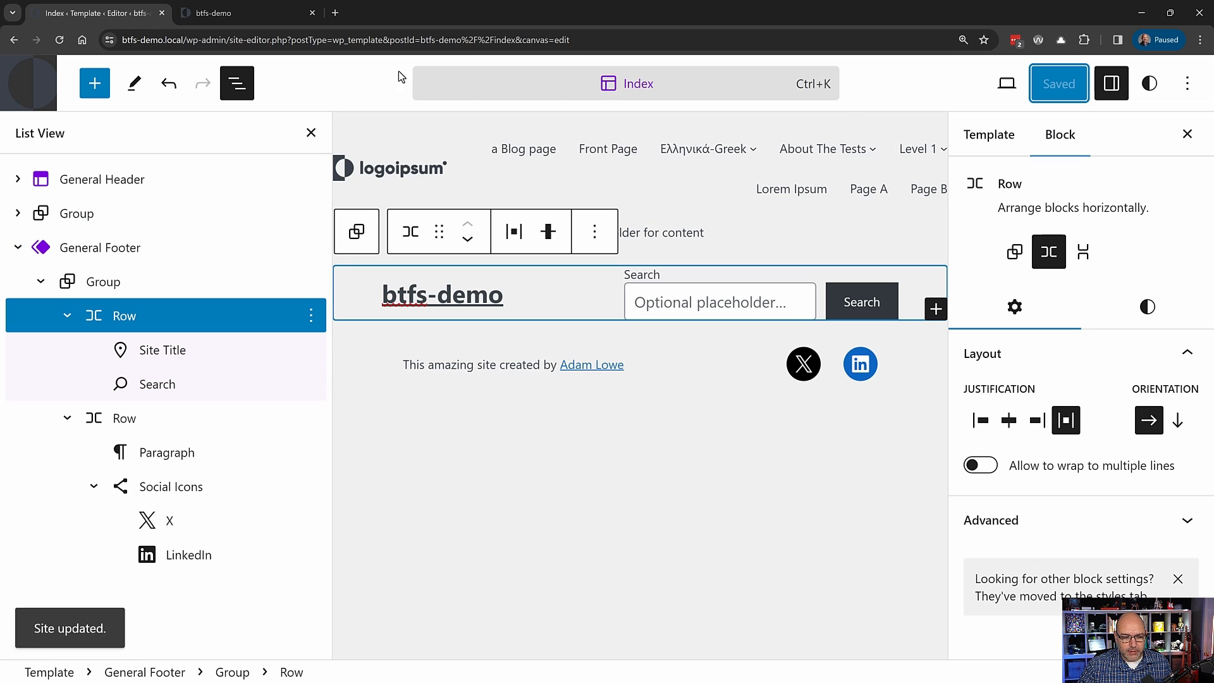
left_click(253, 14)
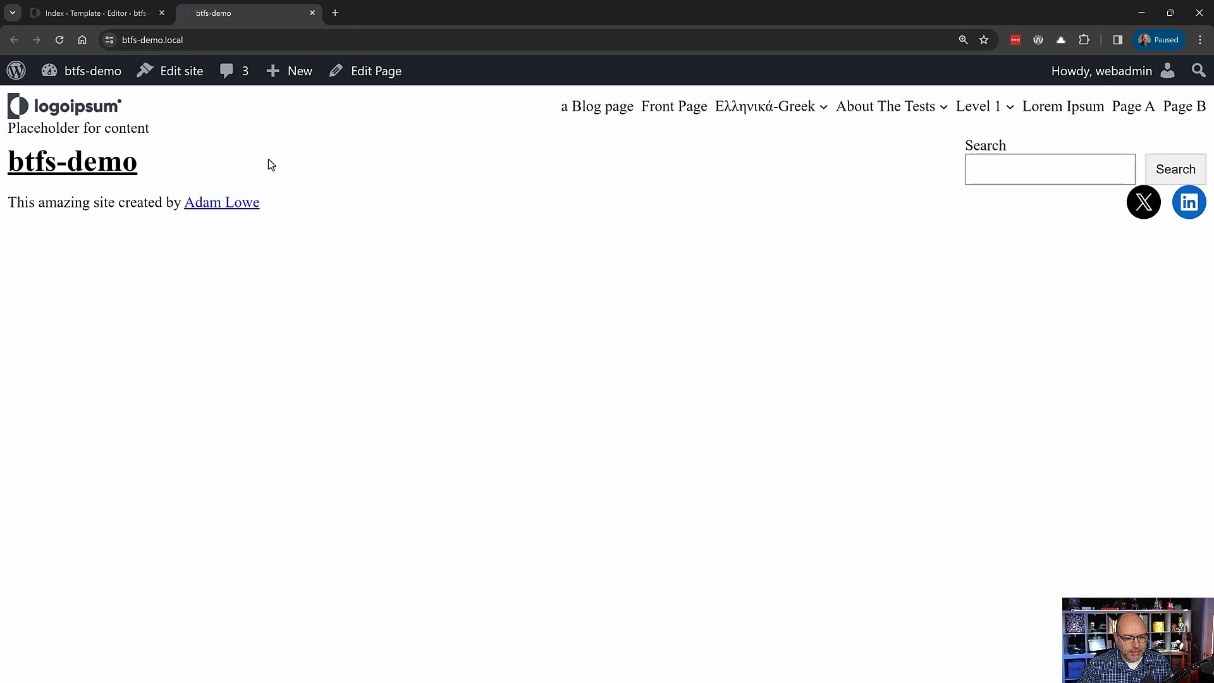
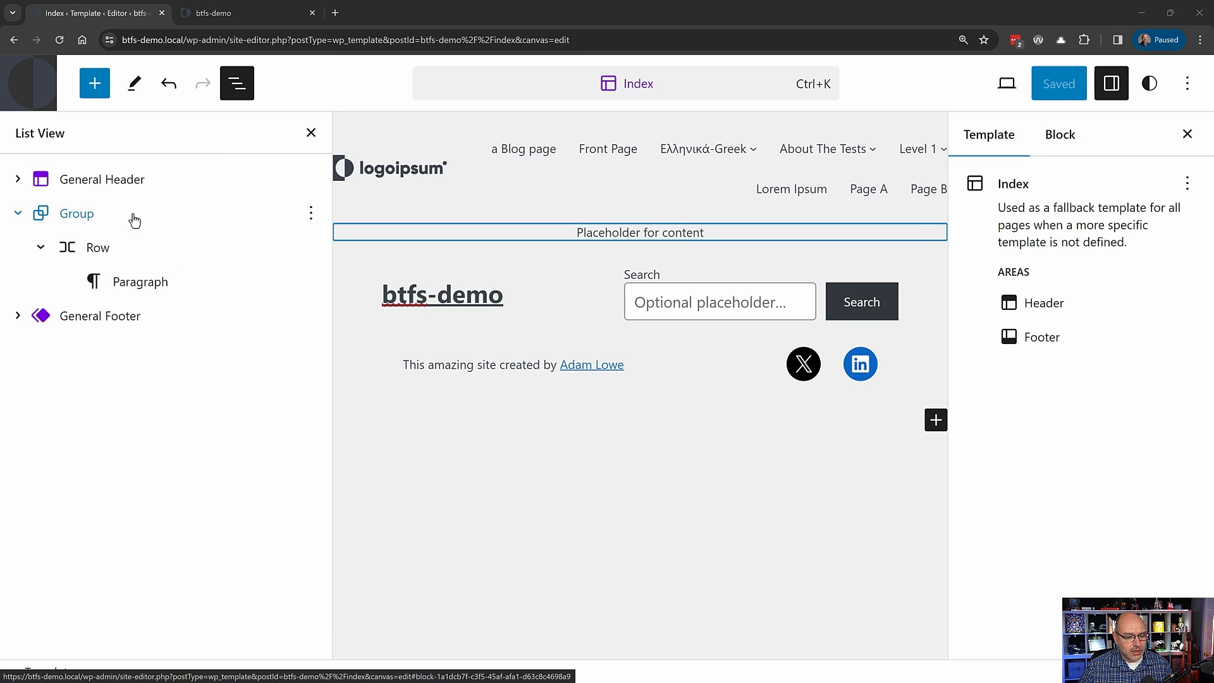
- Set the HTML element of the Group containing the placeholder content to <main>
left_click(163, 222)
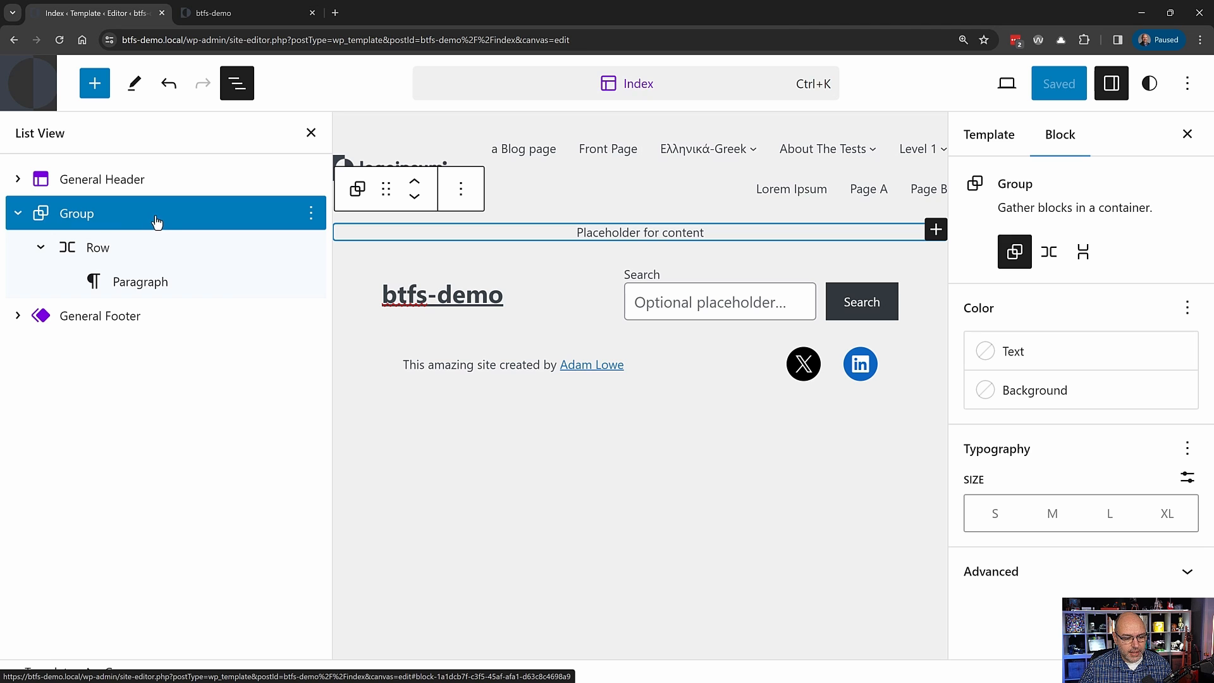
left_click(1083, 586)
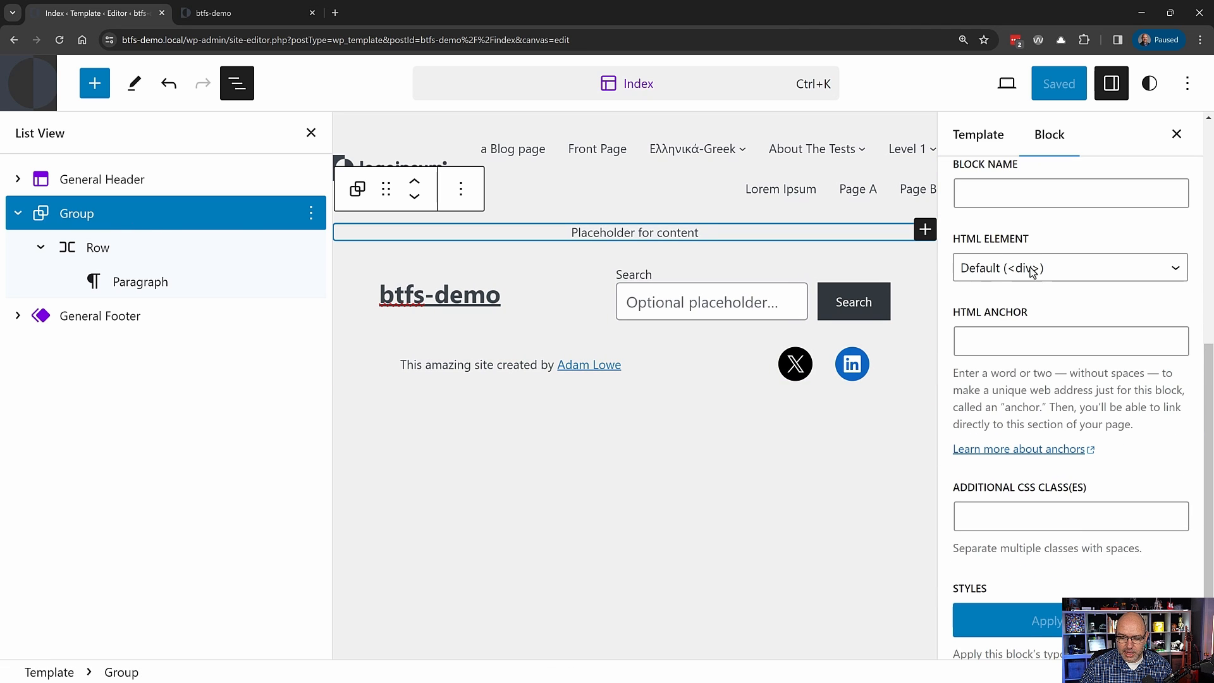
left_click(1065, 268)
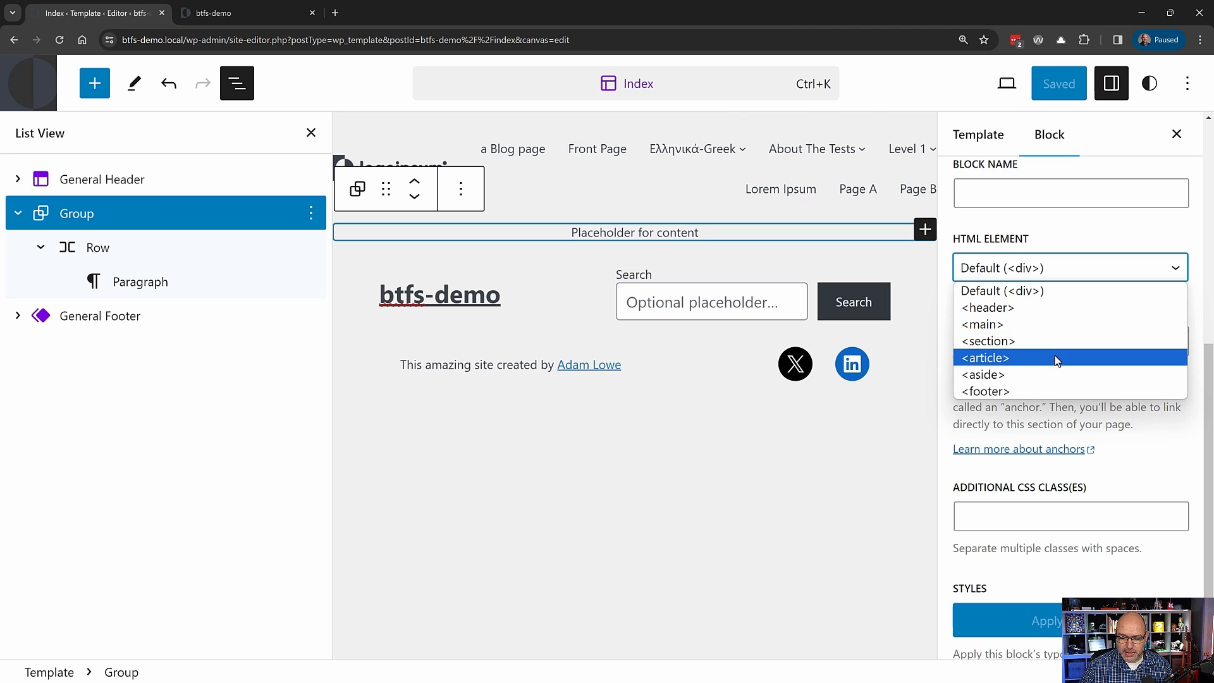
left_click(1053, 324)
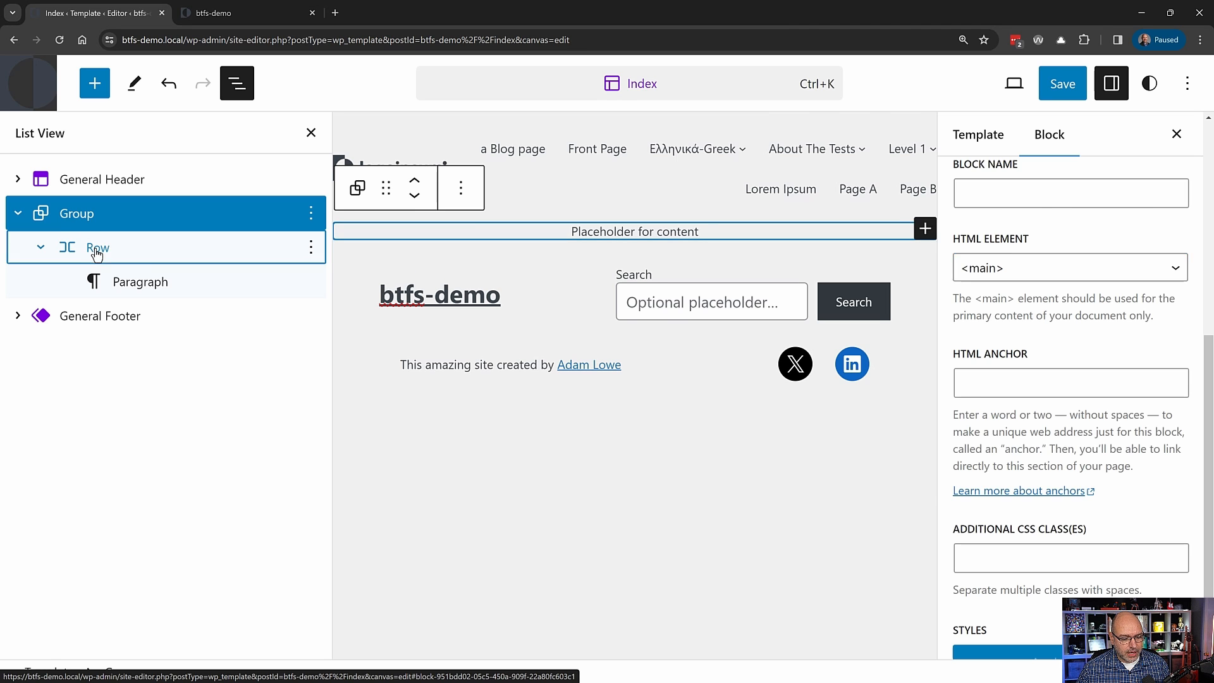
- Delete the placeholder Paragraph from the Row inside the main Group
left_click(98, 252)
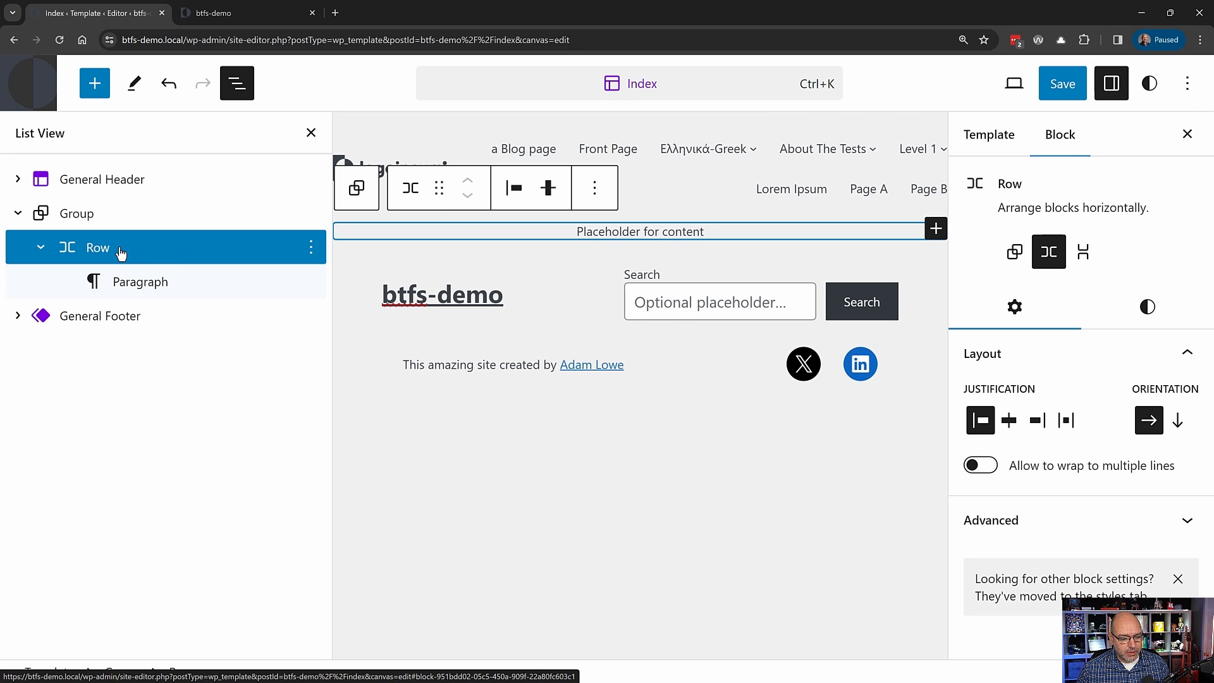
left_click(136, 284)
left_click(310, 282)
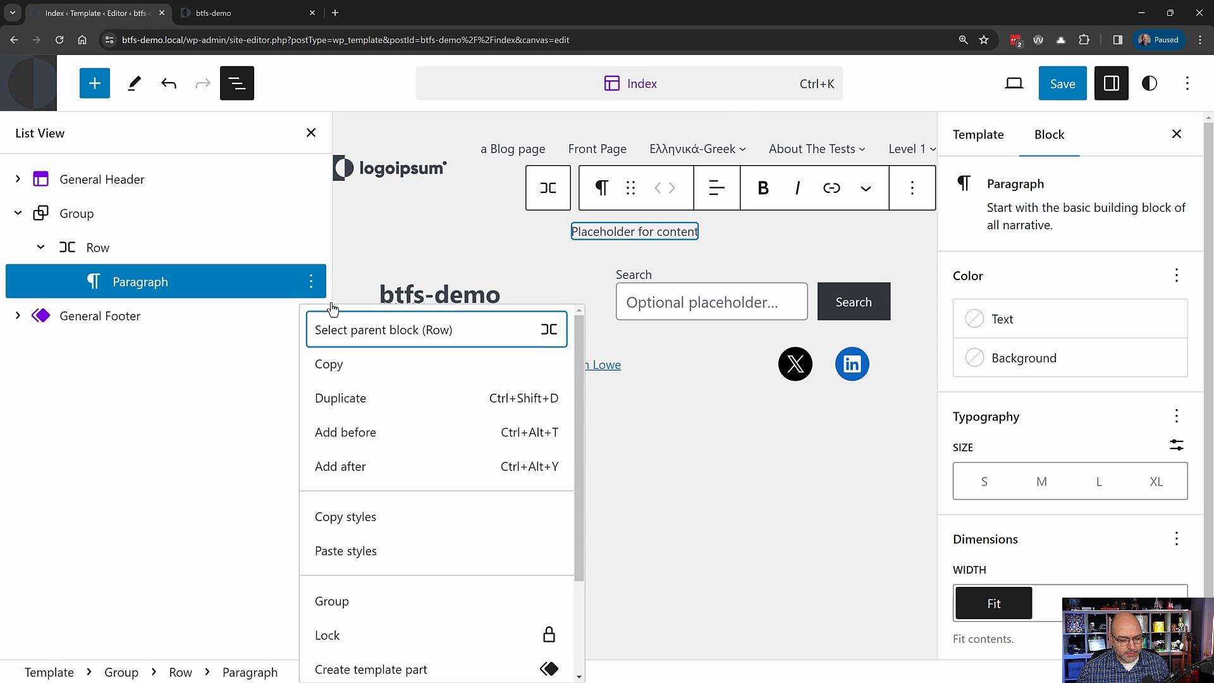
scroll(329, 661, "down", 2)
left_click(347, 661)
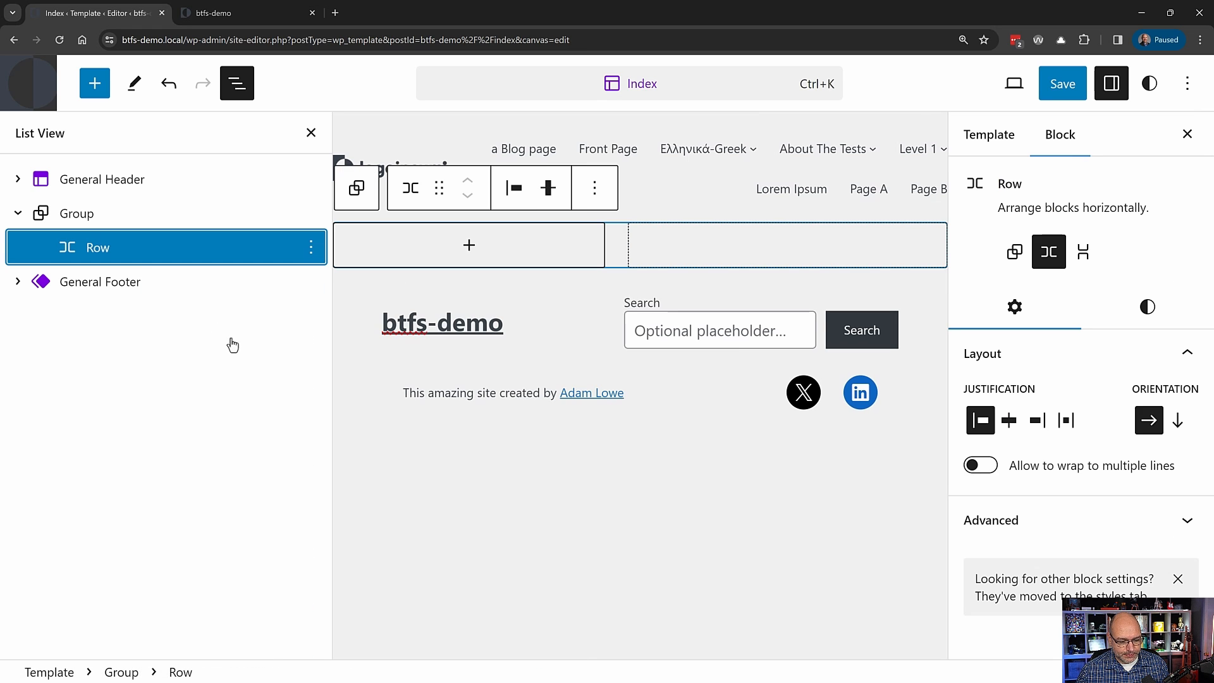
- Insert a Query Loop block into the empty Row, starting blank with the Title & Excerpt layout
left_click(103, 253)
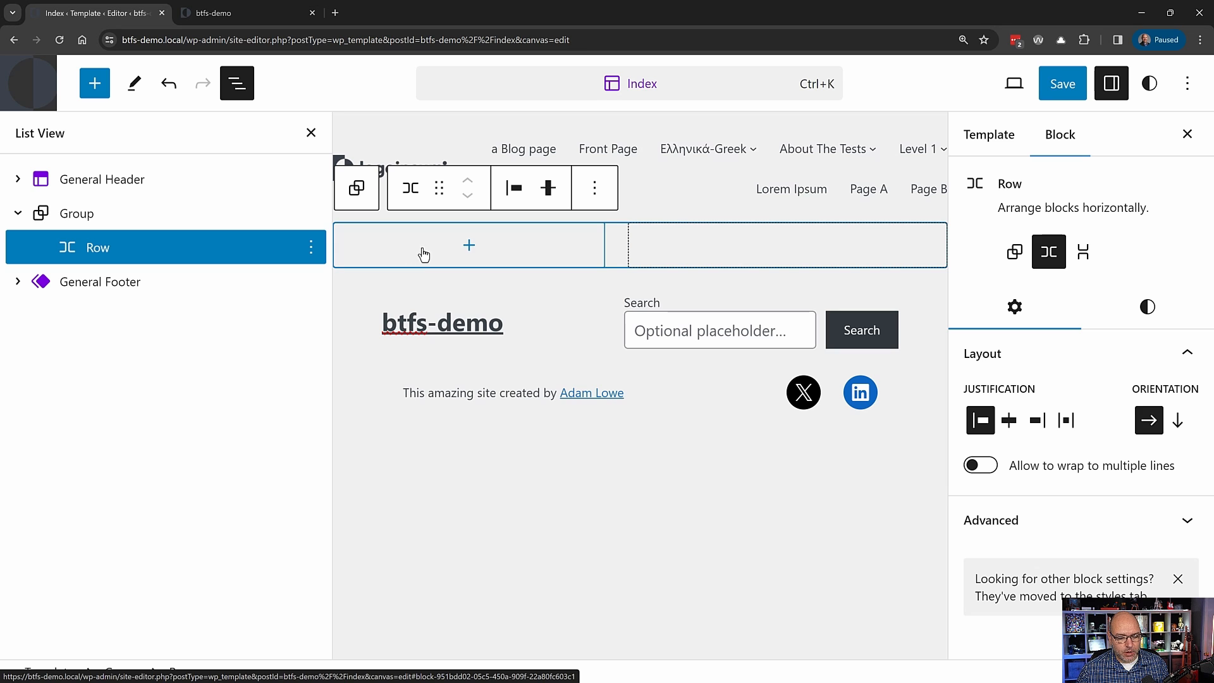
left_click(468, 248)
type("query")
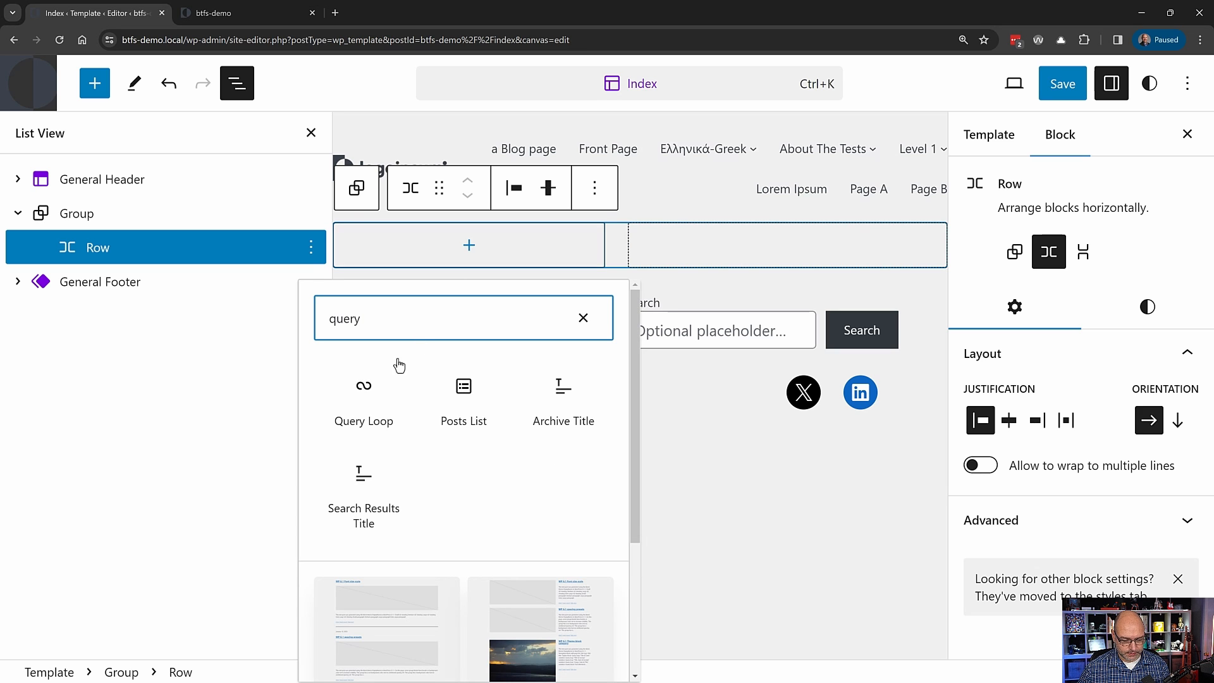
left_click(371, 398)
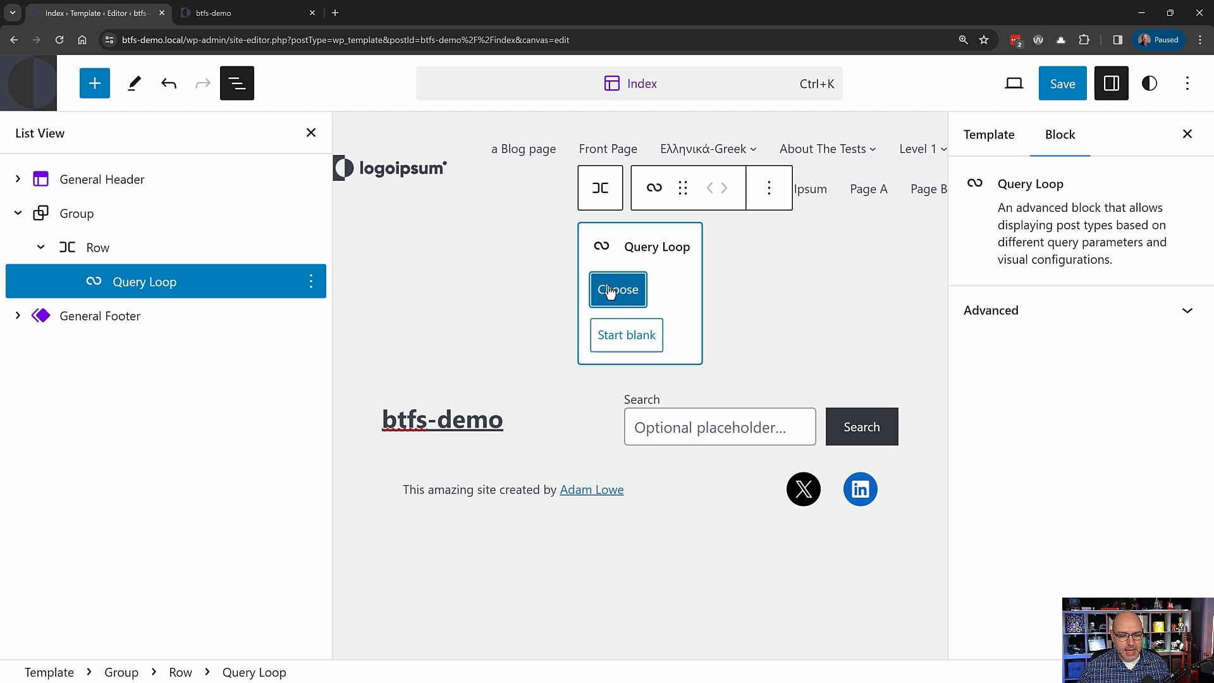
left_click(630, 295)
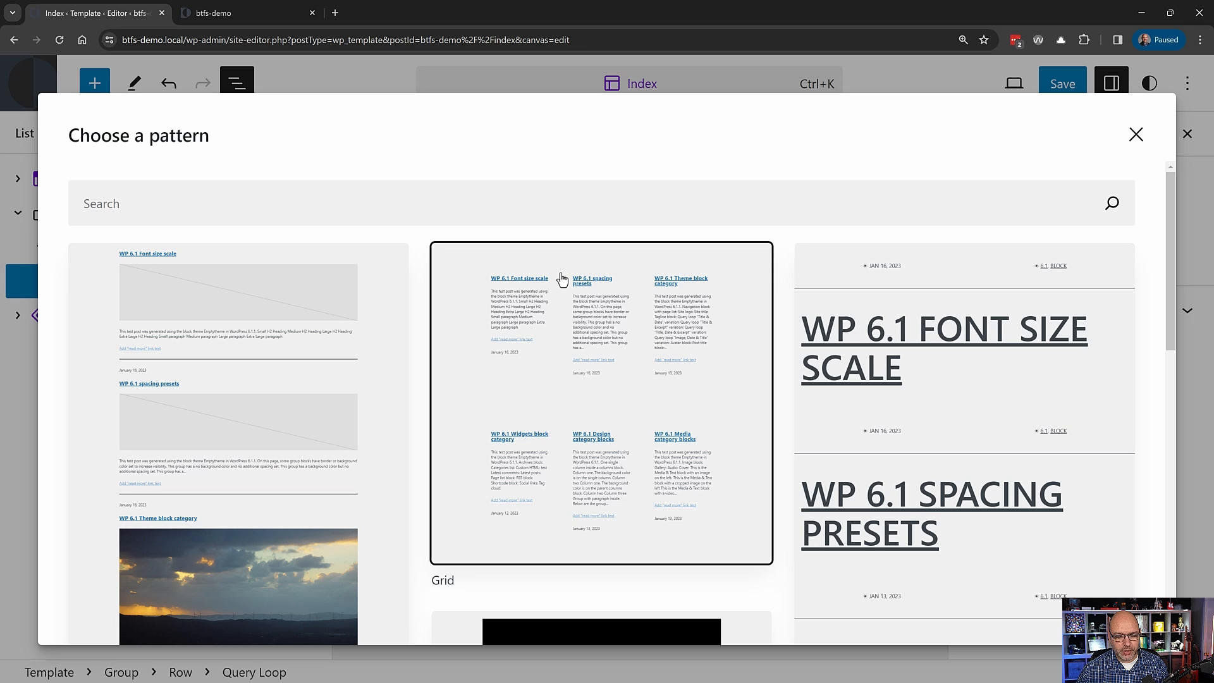
key("Escape")
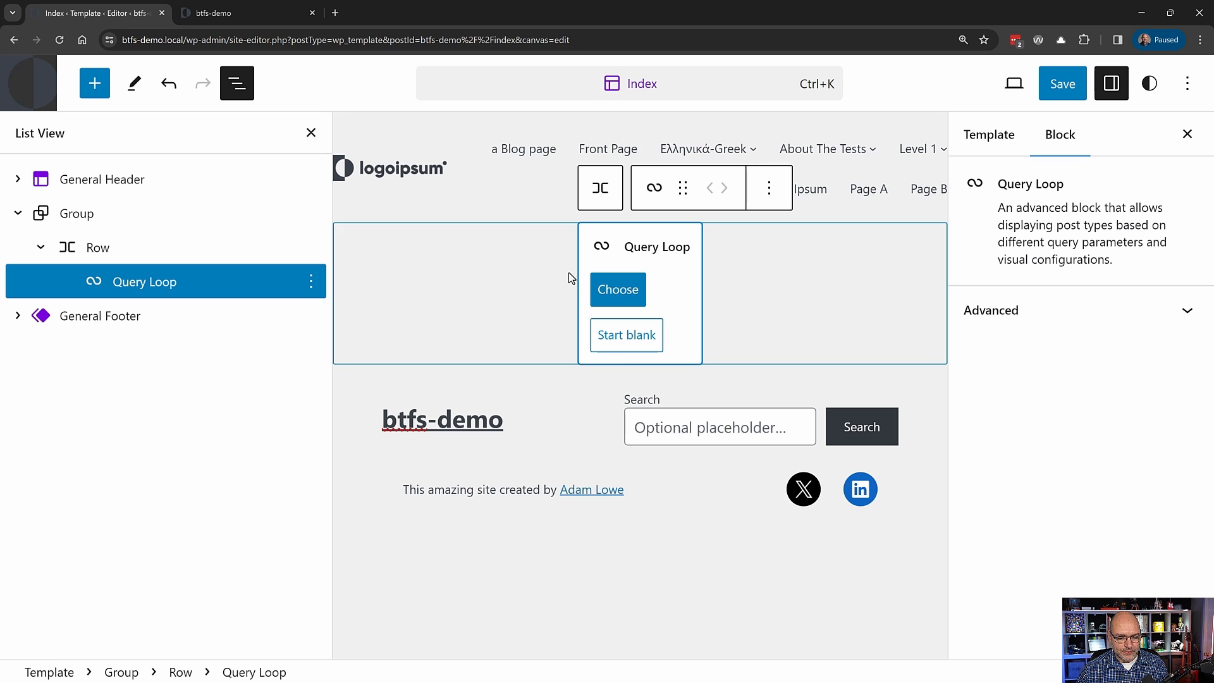
left_click(644, 344)
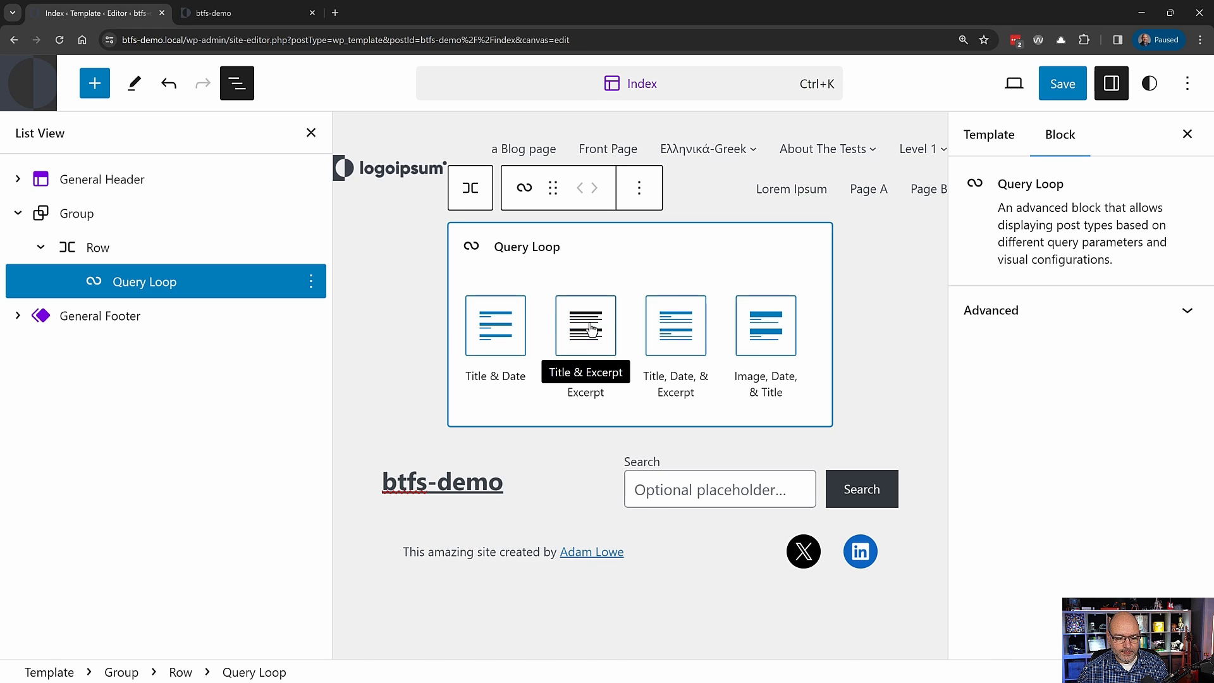
left_click(592, 328)
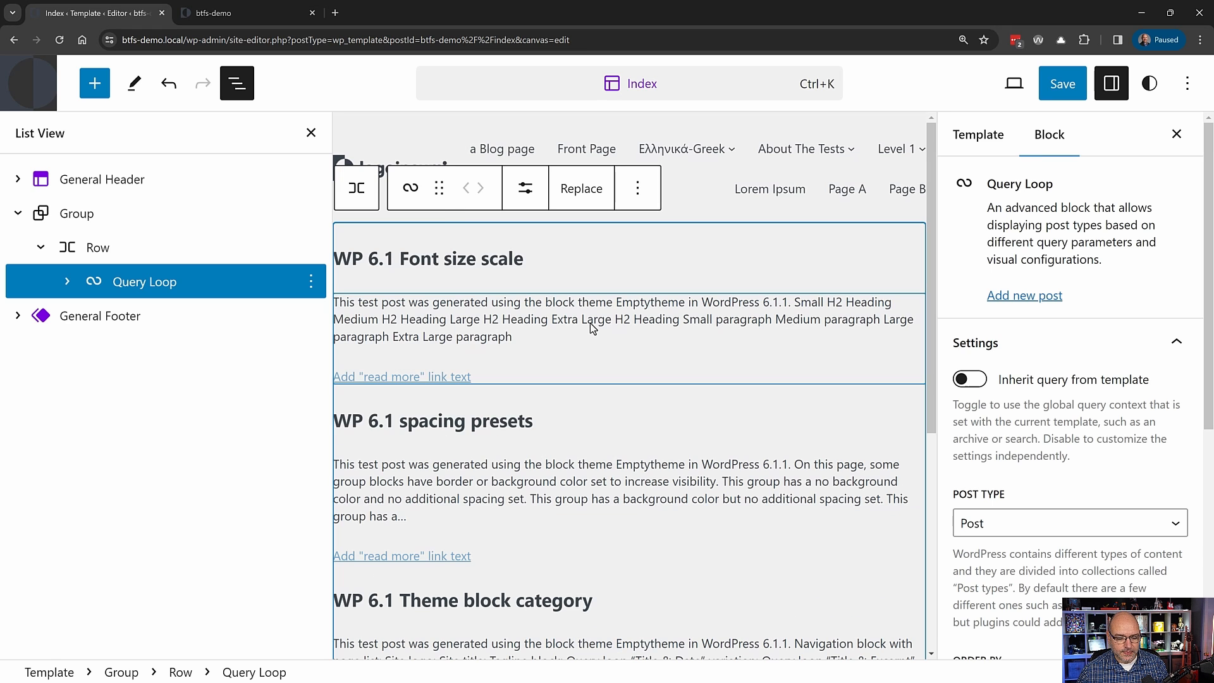
- Examine the Query Loop's nested blocks, including the Post Template's Title and Excerpt and the Pagination's page links
left_click(66, 281)
left_click(95, 317)
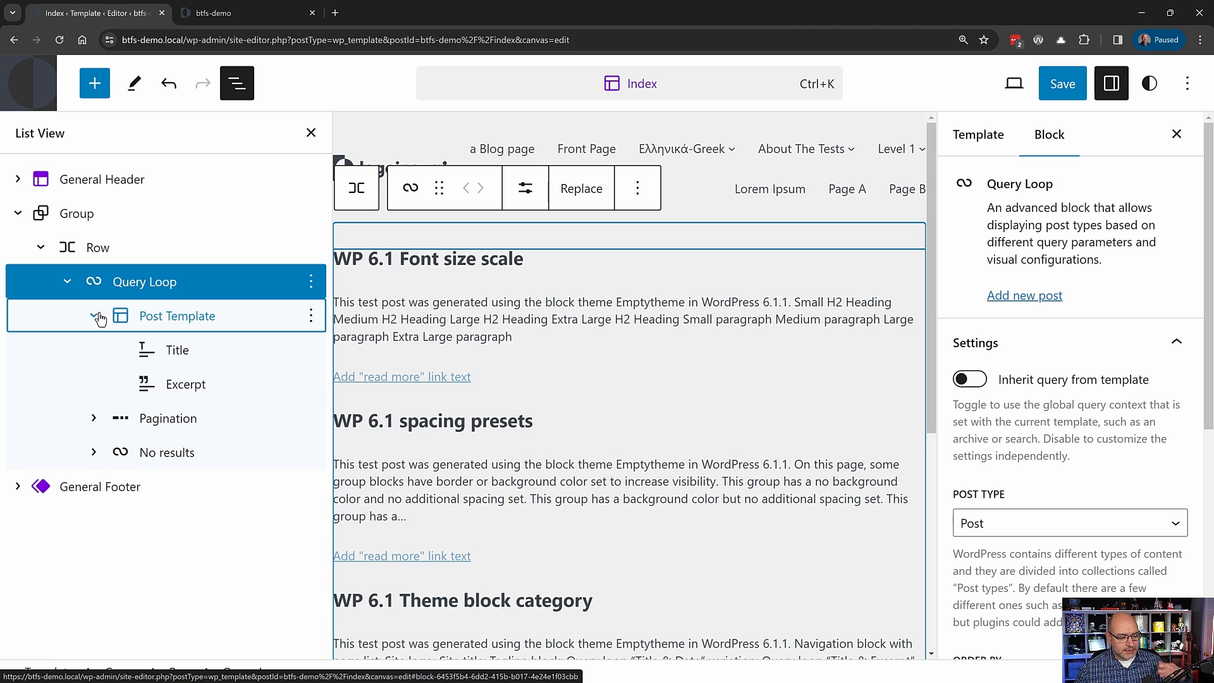
left_click(161, 317)
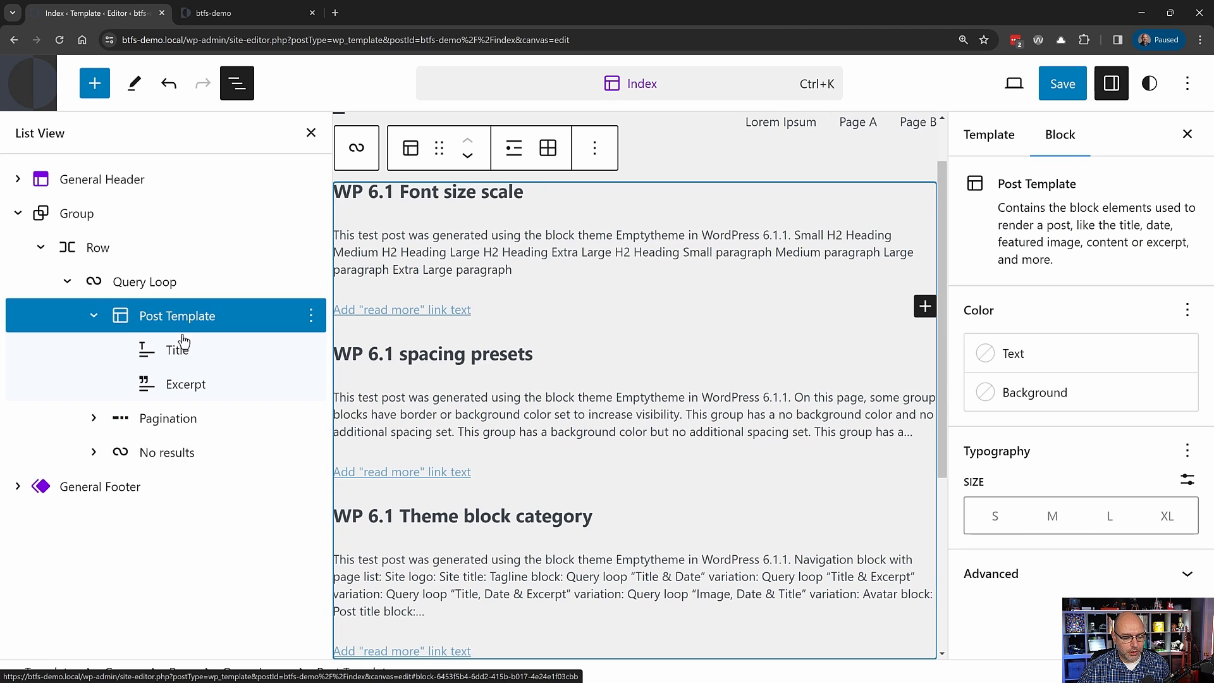
left_click(174, 349)
left_click(174, 389)
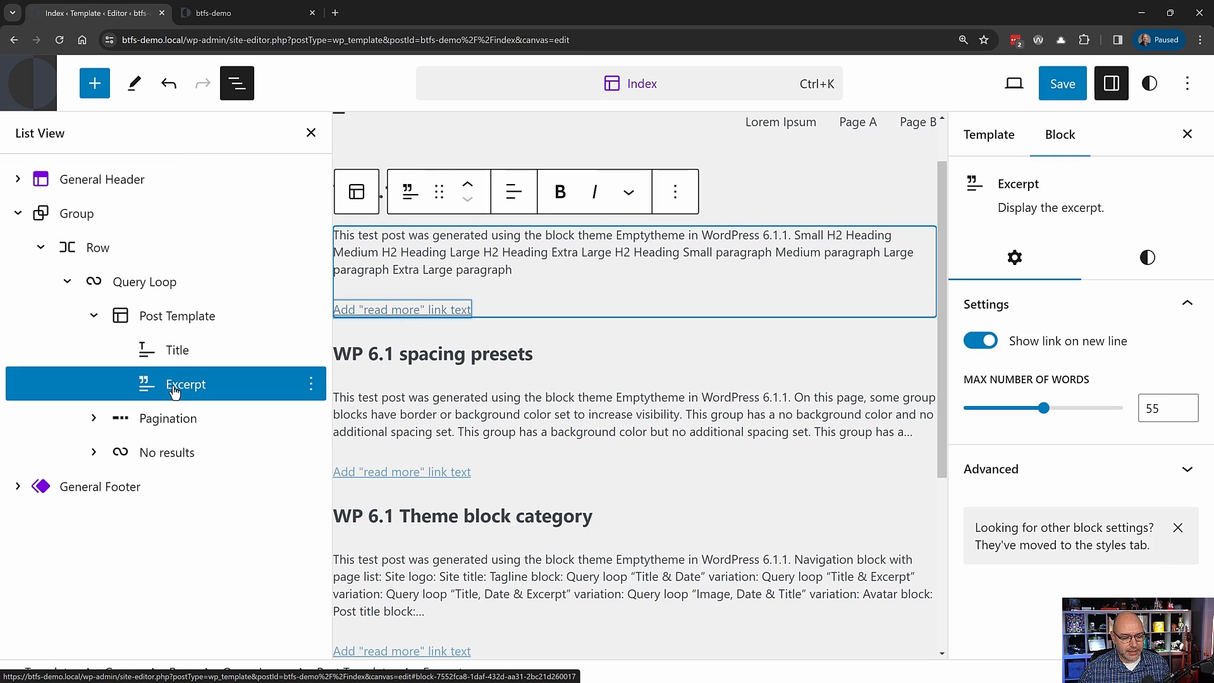
left_click(161, 420)
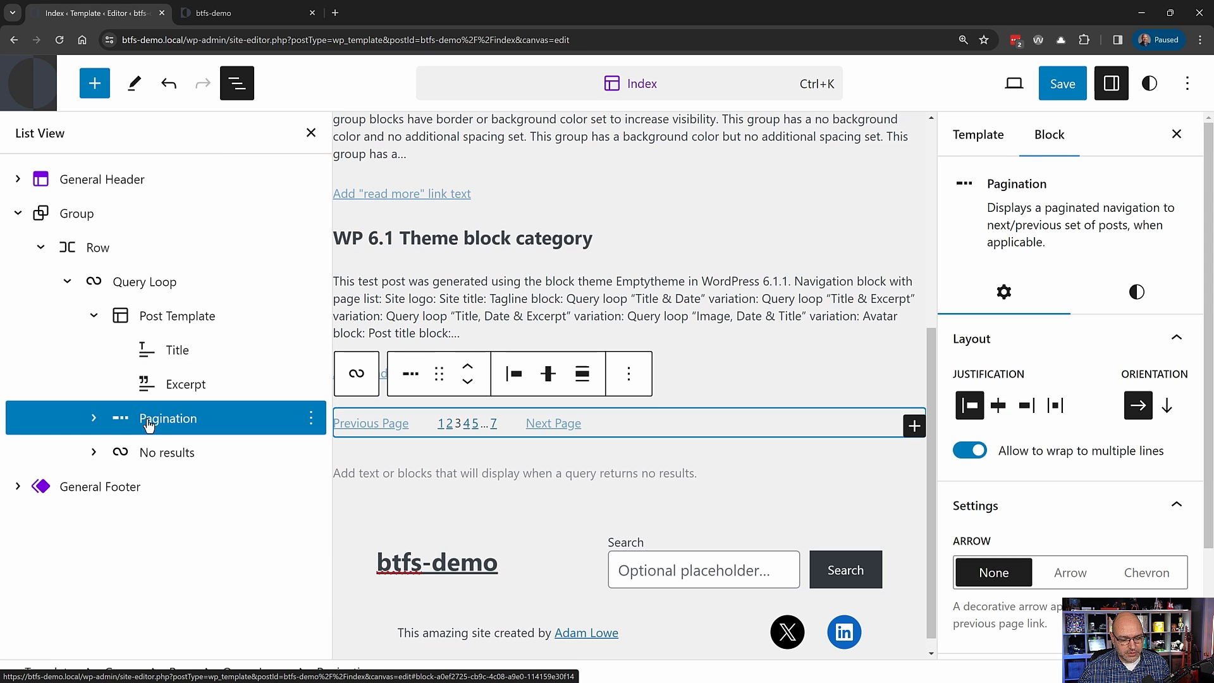
left_click(94, 418)
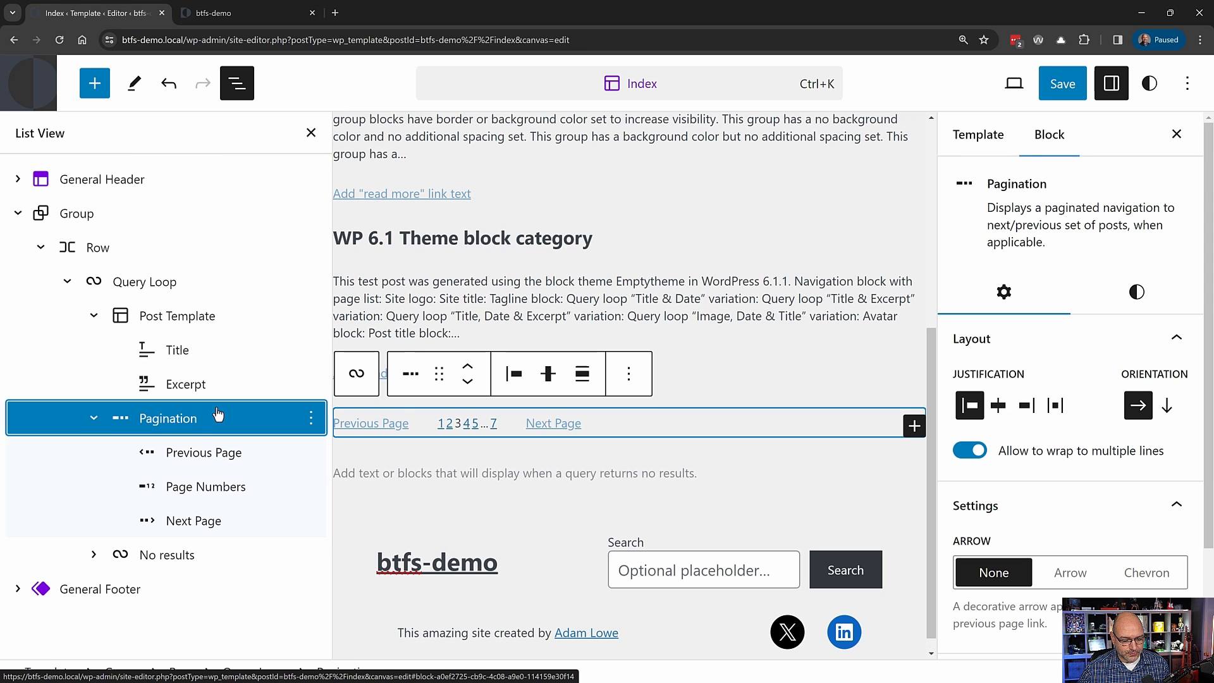
left_click(199, 454)
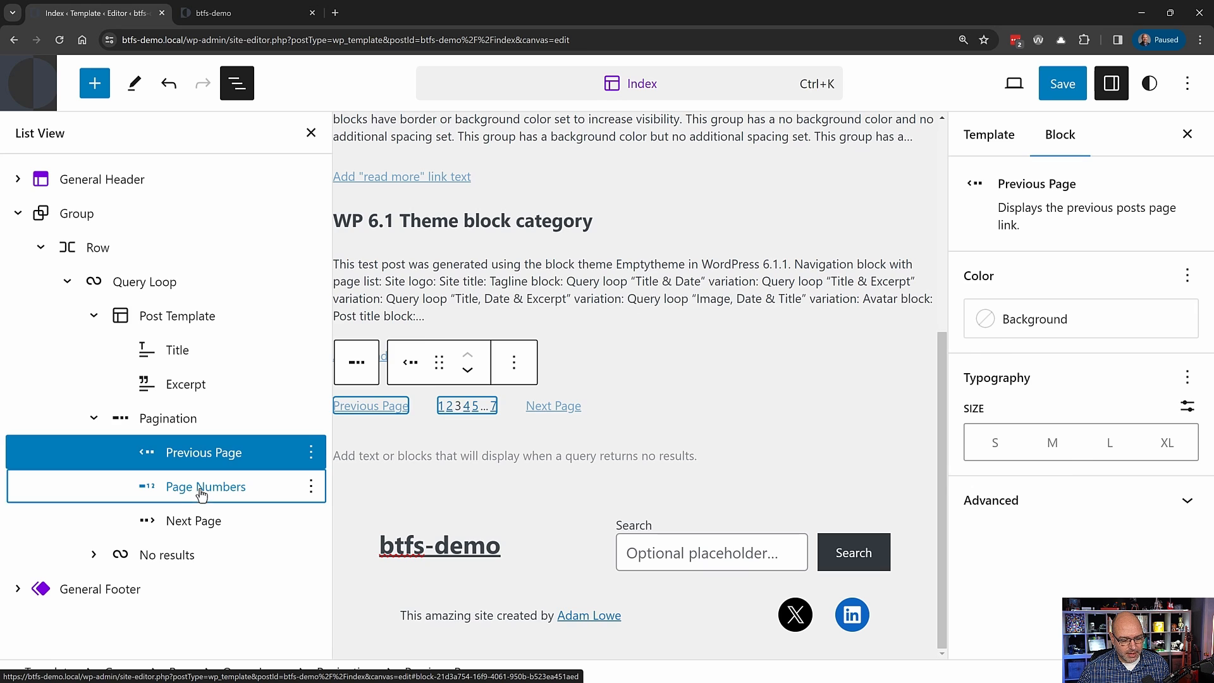
left_click(202, 493)
left_click(183, 529)
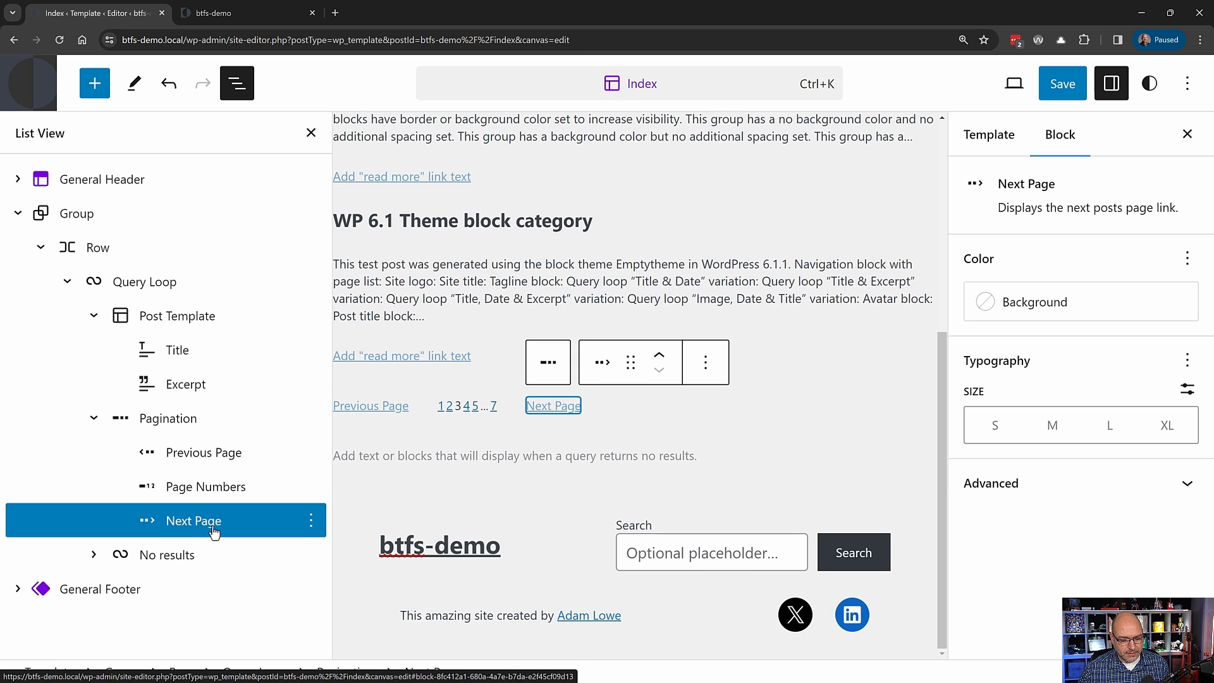
- Enter "Sorry, nothing found" as the paragraph text in the Query Loop's No results block
left_click(165, 562)
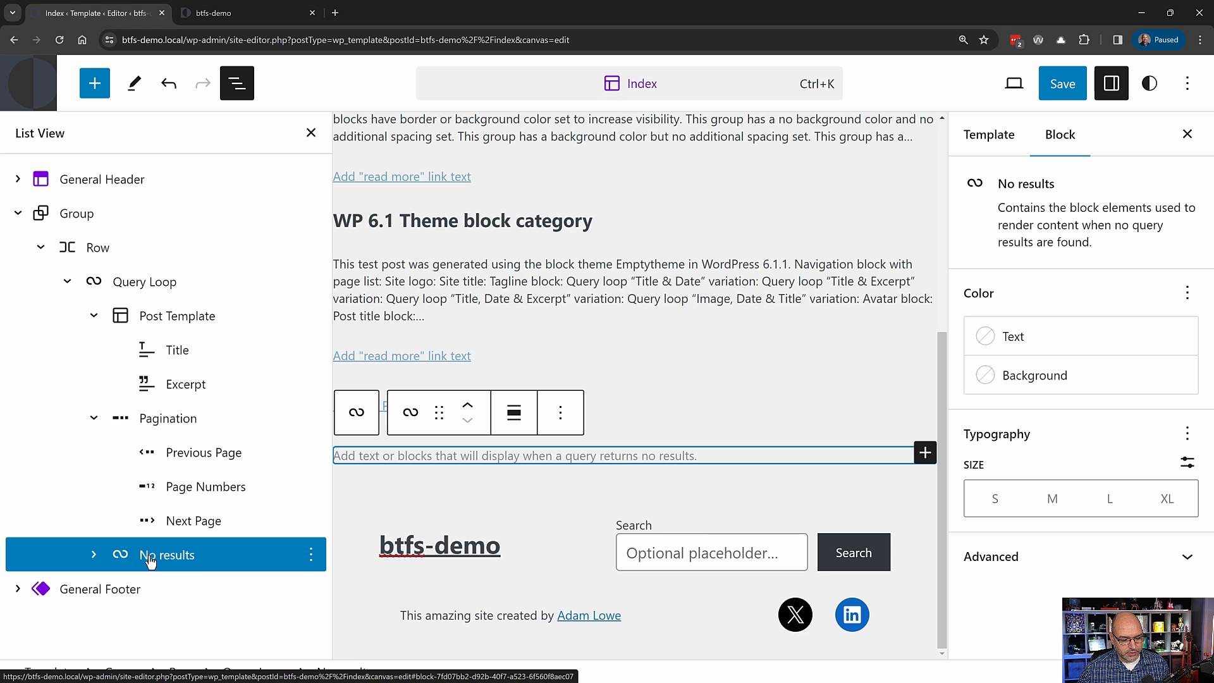
left_click(430, 453)
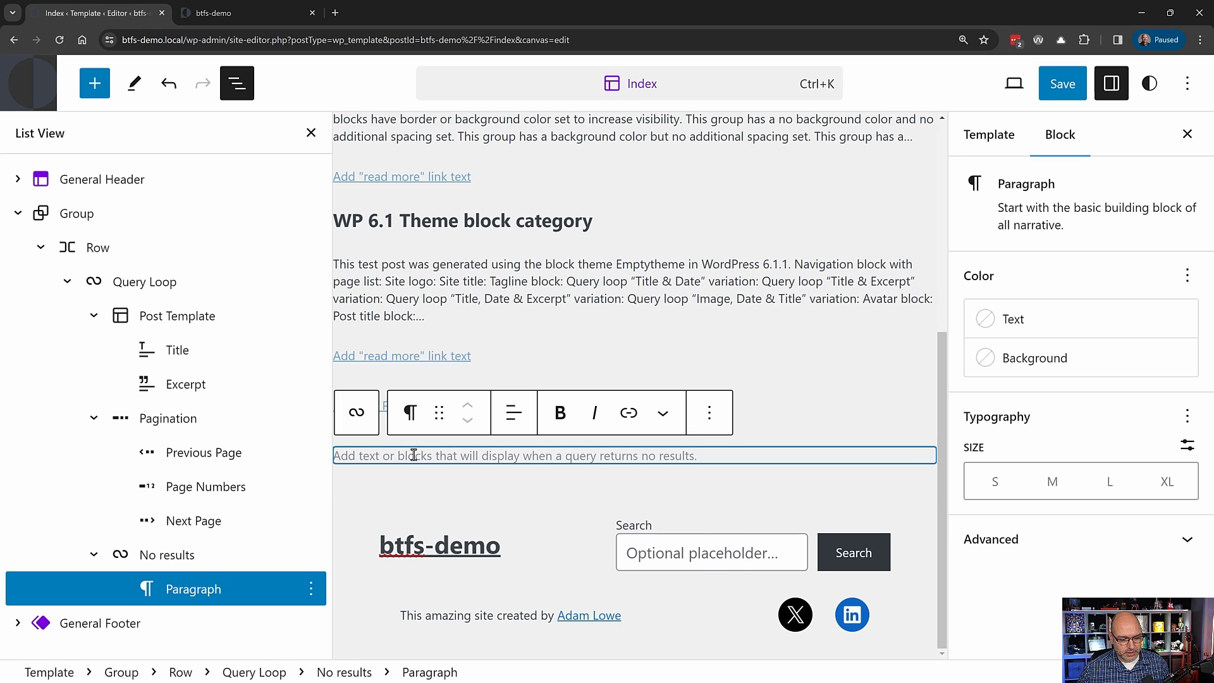
type("Sor")
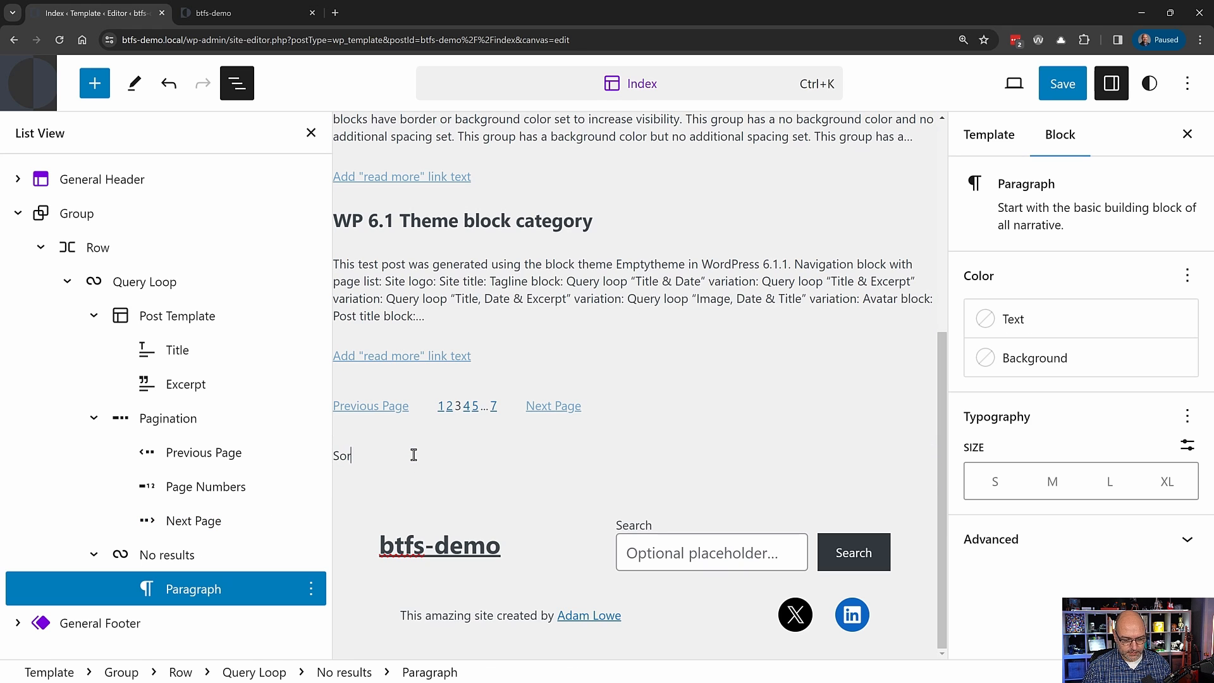
type("ry, nothiong found")
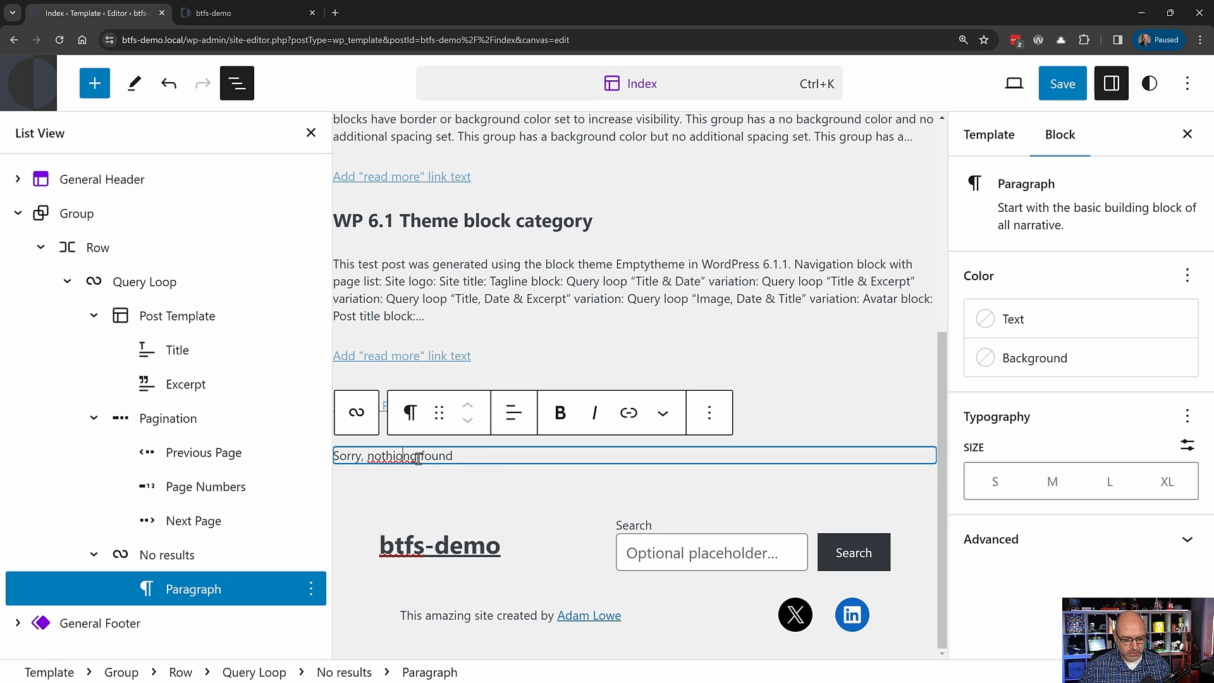
key("BackSpace")
- Save the Index template changes and reload the site's front end
left_click(209, 316)
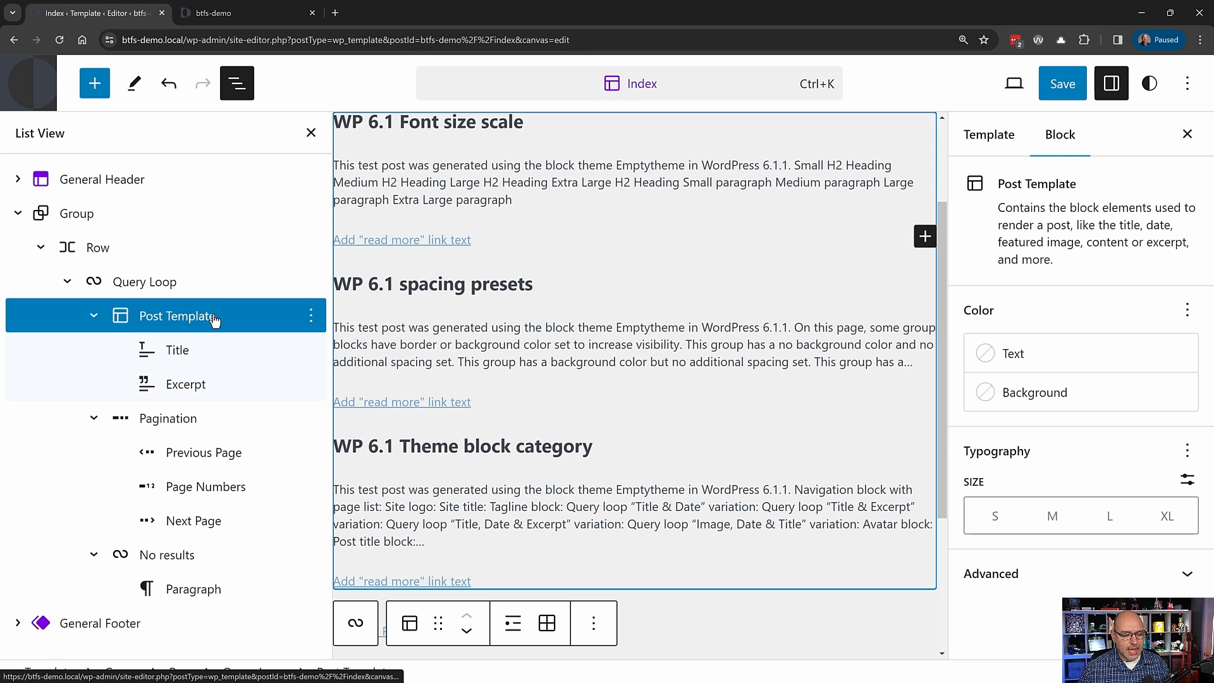
left_click(1044, 94)
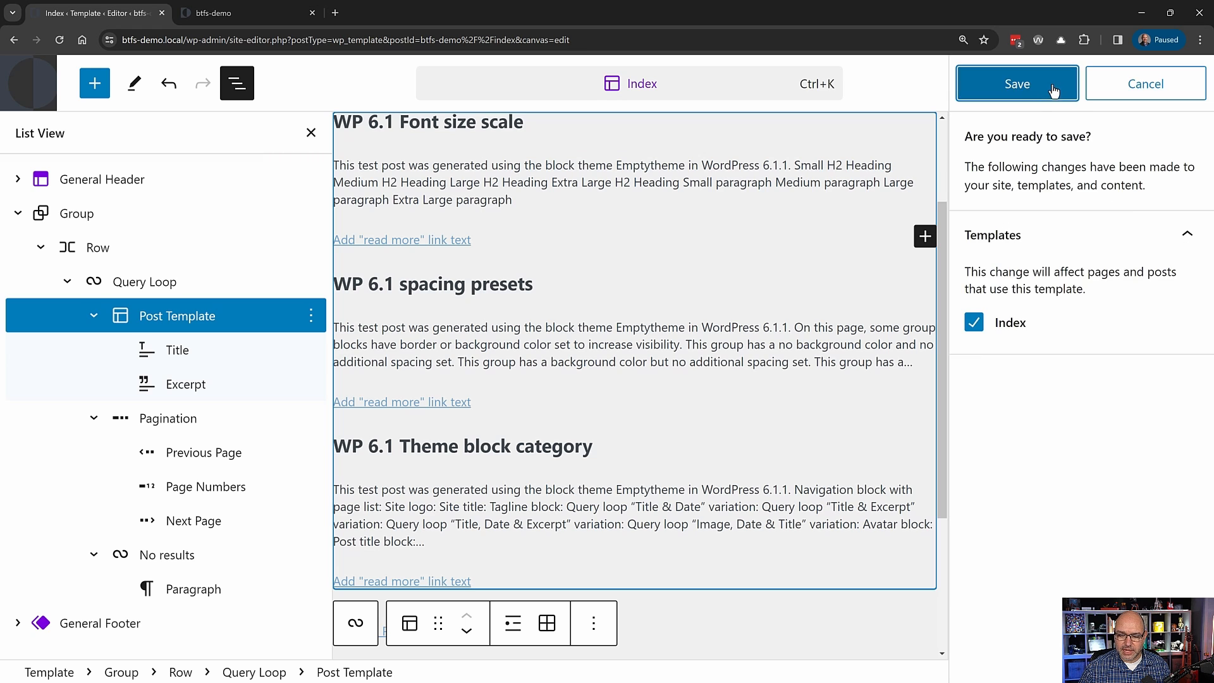
left_click(1040, 88)
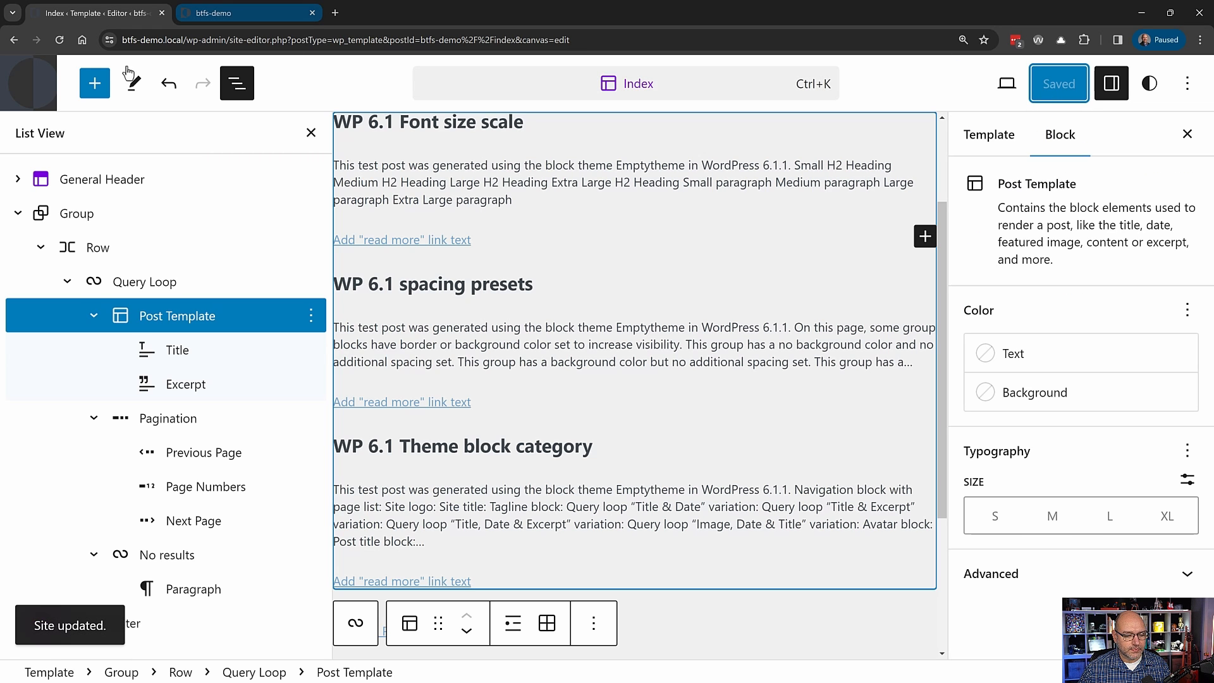
left_click(246, 21)
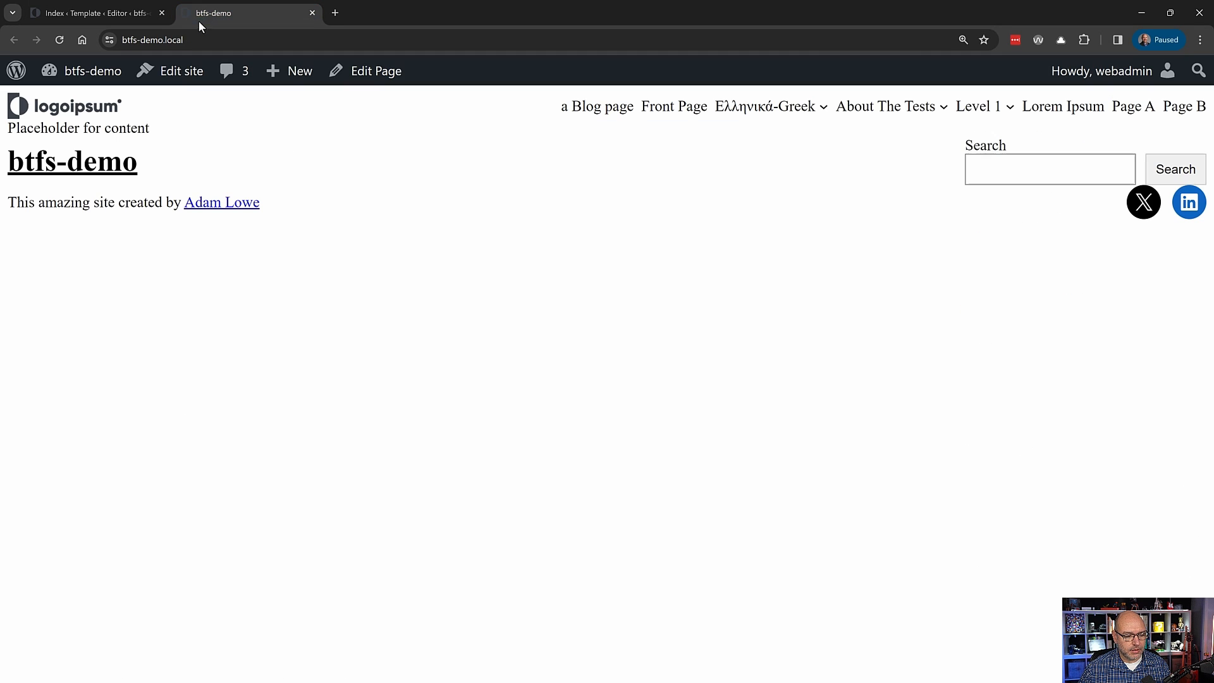
left_click(59, 41)
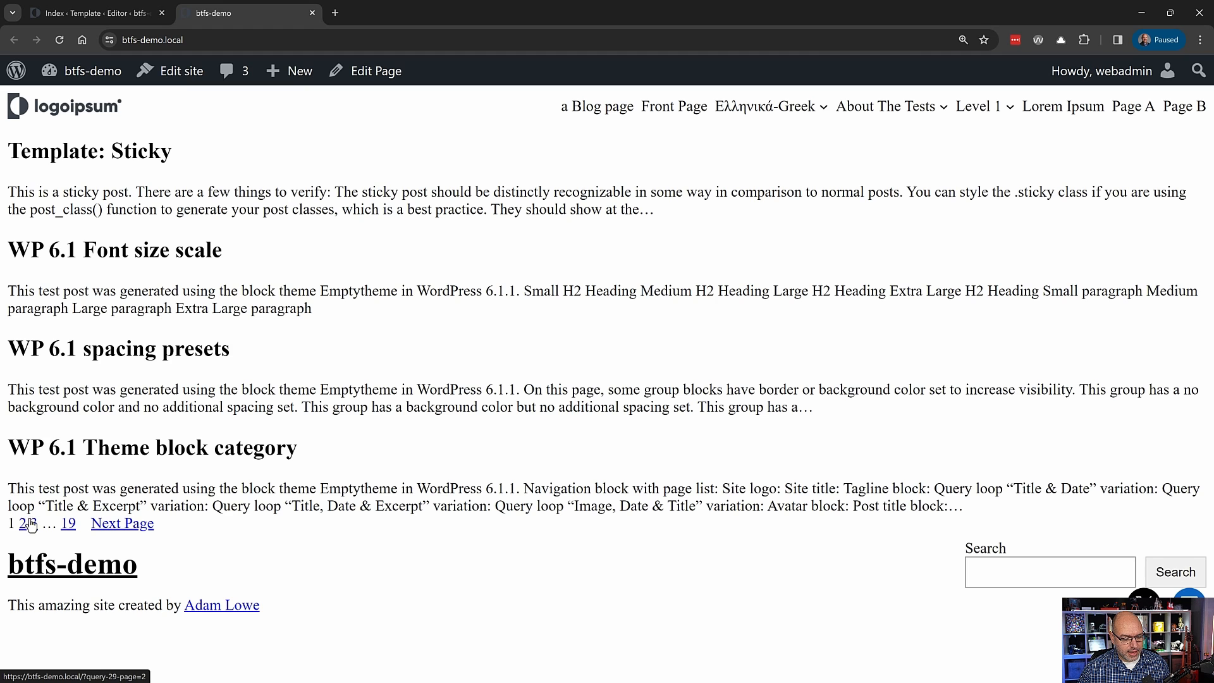
- Check the post list's pagination on the front end by paging forward on the home page and the blog page
left_click(96, 524)
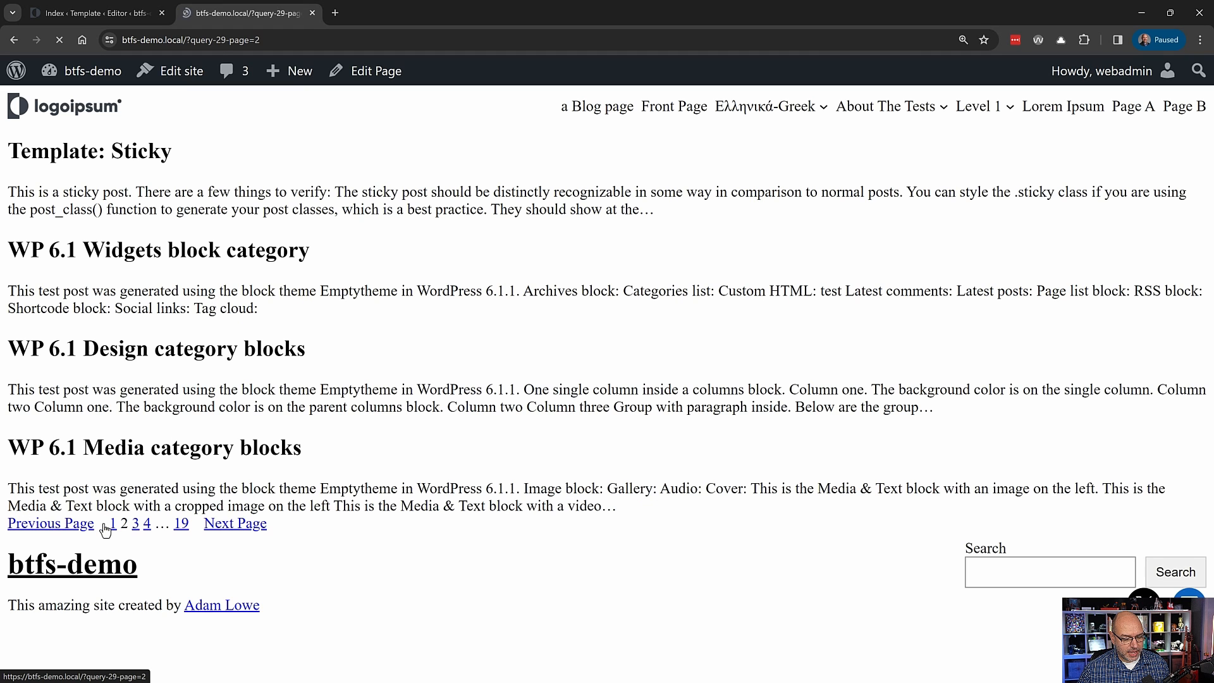
left_click(226, 528)
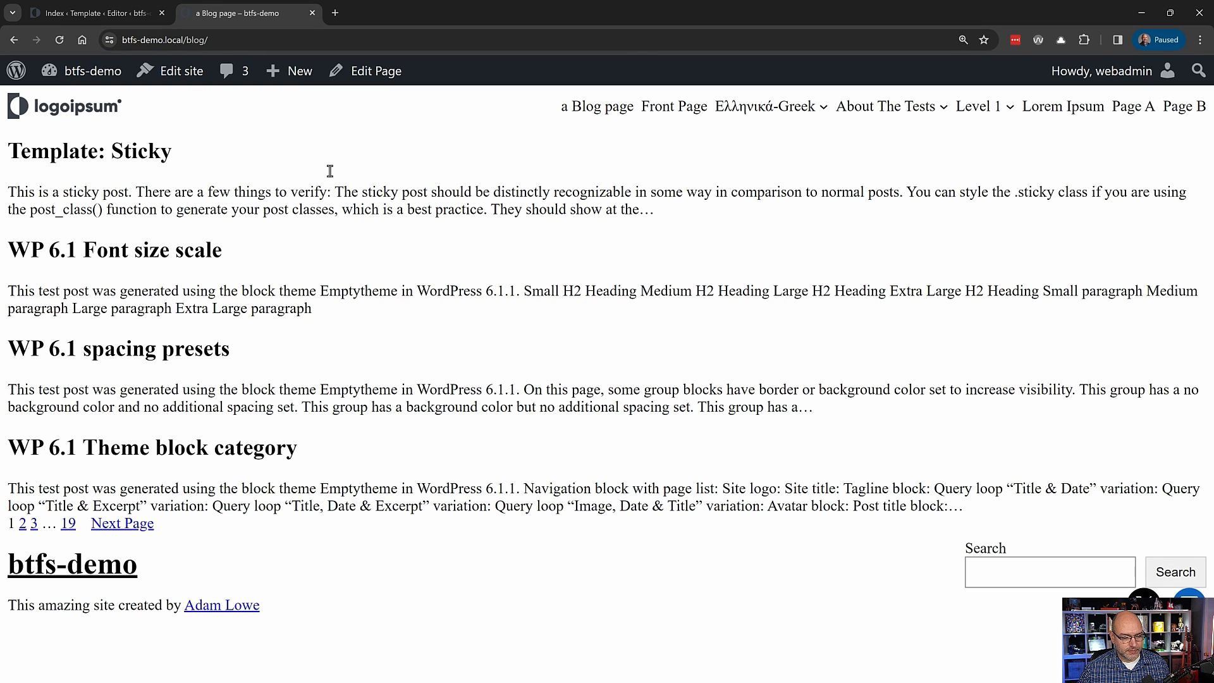
left_click(112, 530)
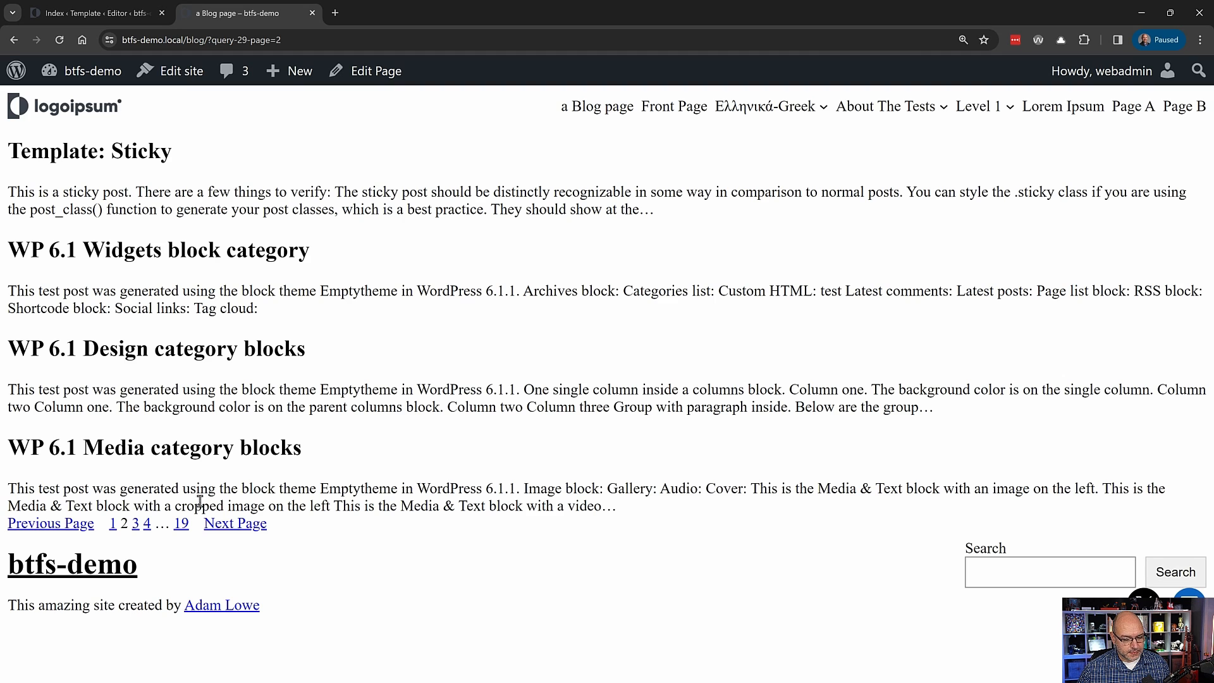
left_click(236, 530)
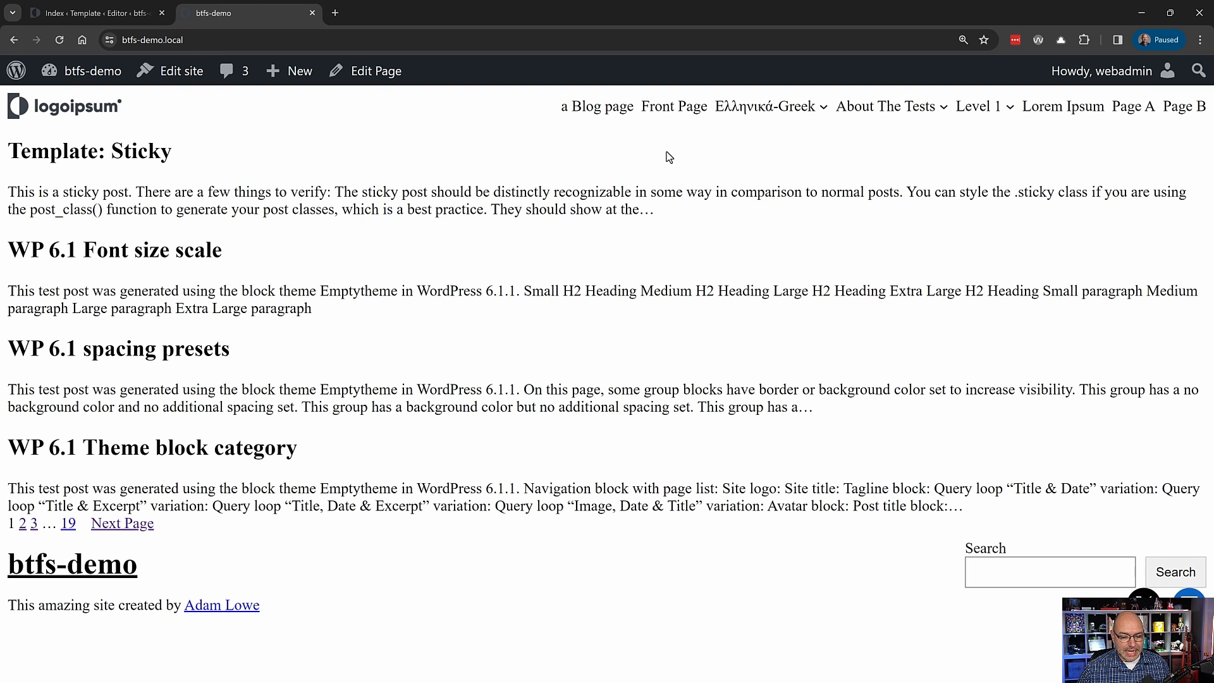
- Open the Page Image Alignment page through the submenu in the site's front-end navigation
mouse_move(753, 118)
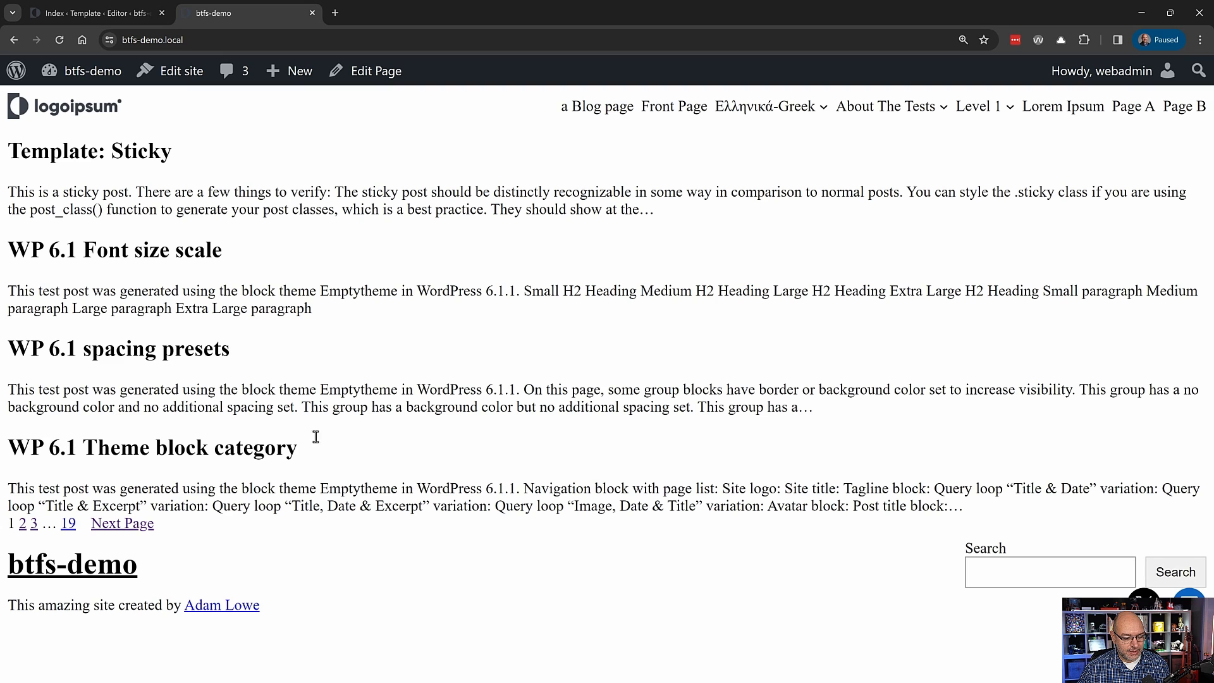
mouse_move(891, 104)
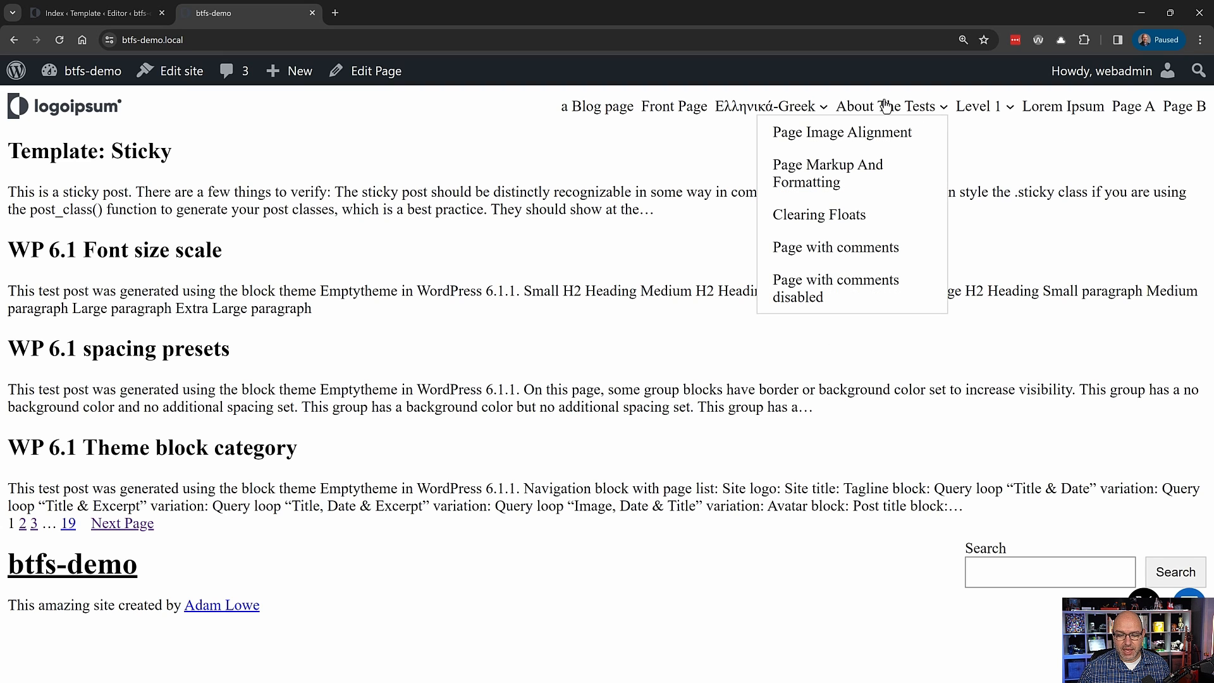
left_click(848, 155)
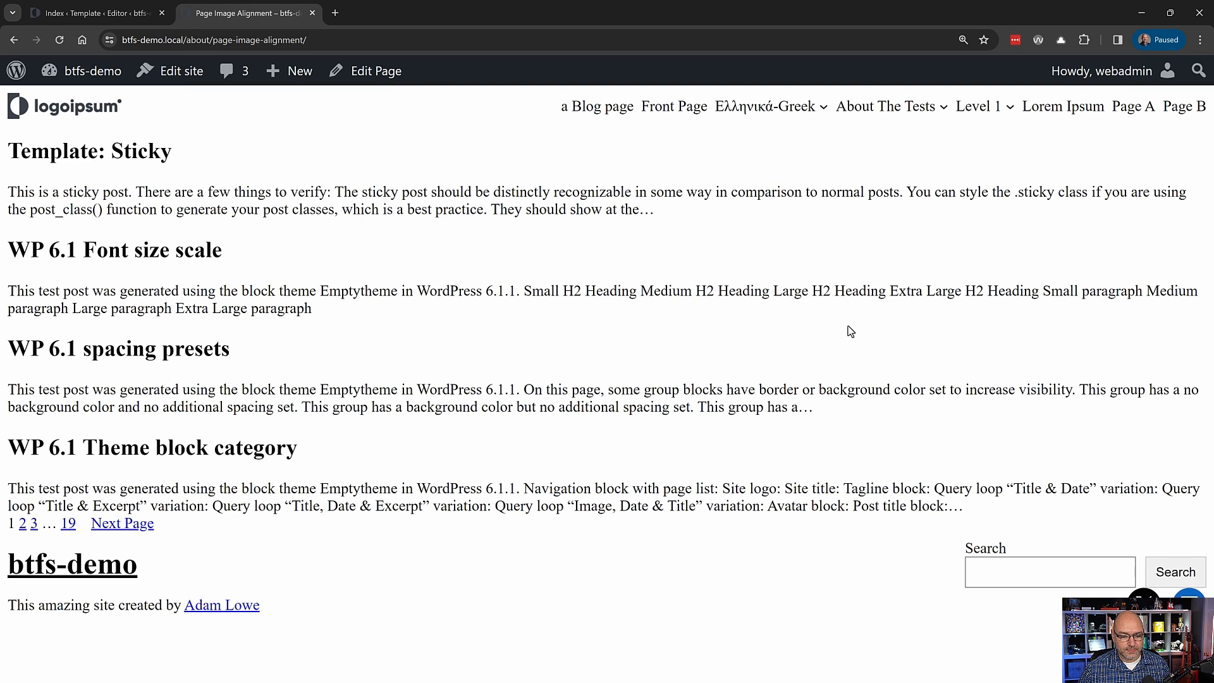
- Return to the Index template editor and make the Post Template's Title block link to its post
left_click(67, 14)
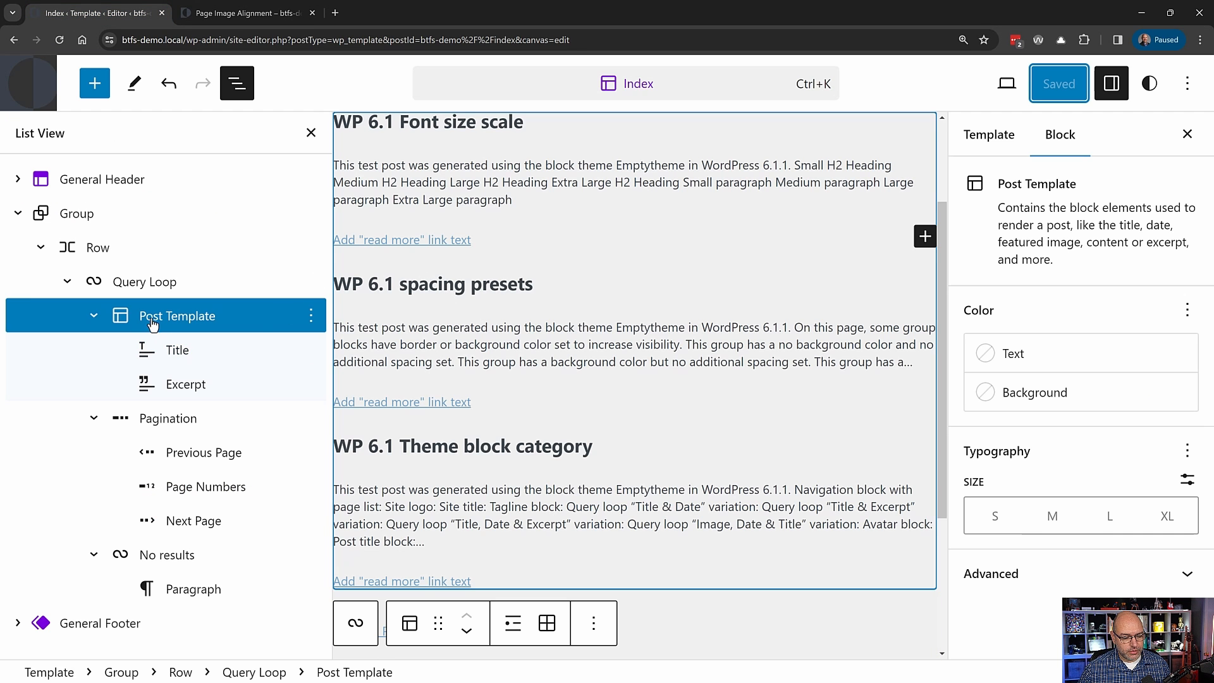
left_click(171, 351)
left_click(179, 386)
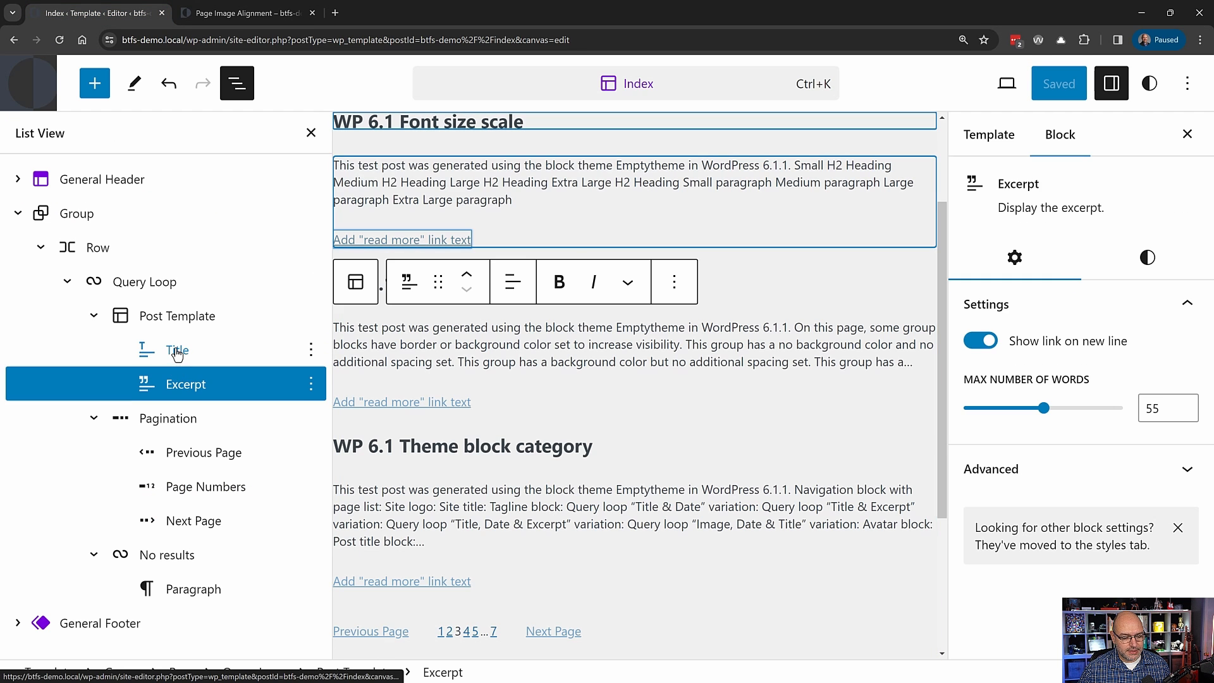
left_click(177, 351)
left_click(211, 318)
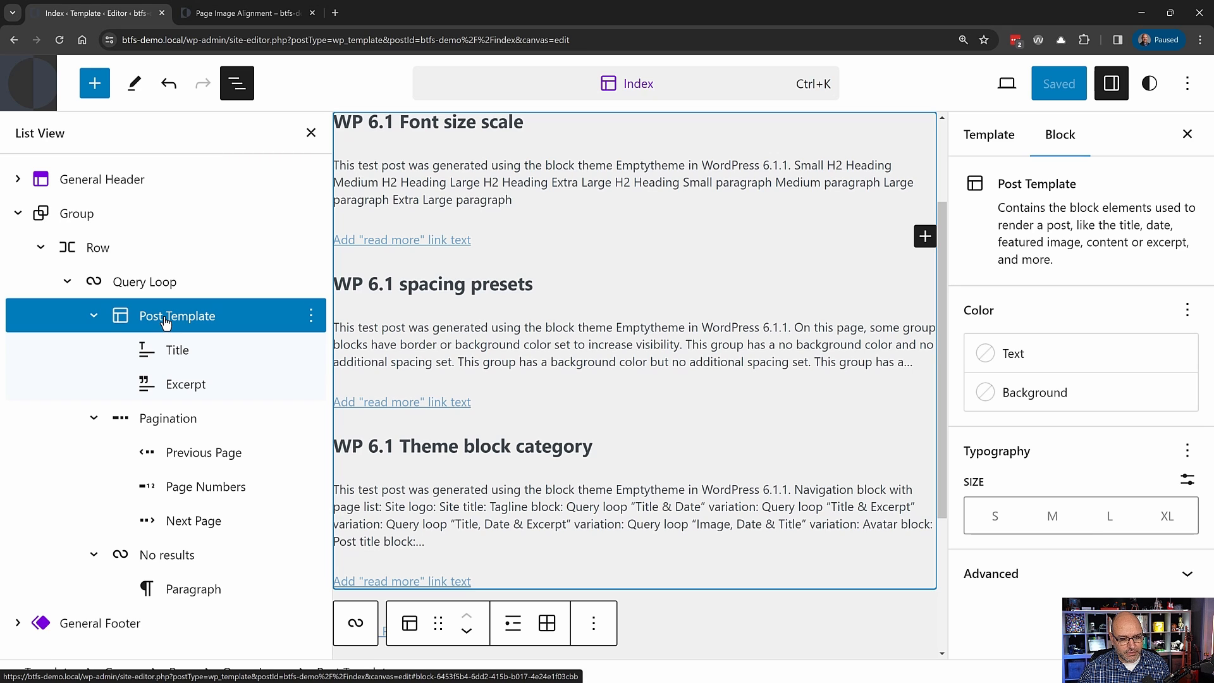
left_click(175, 351)
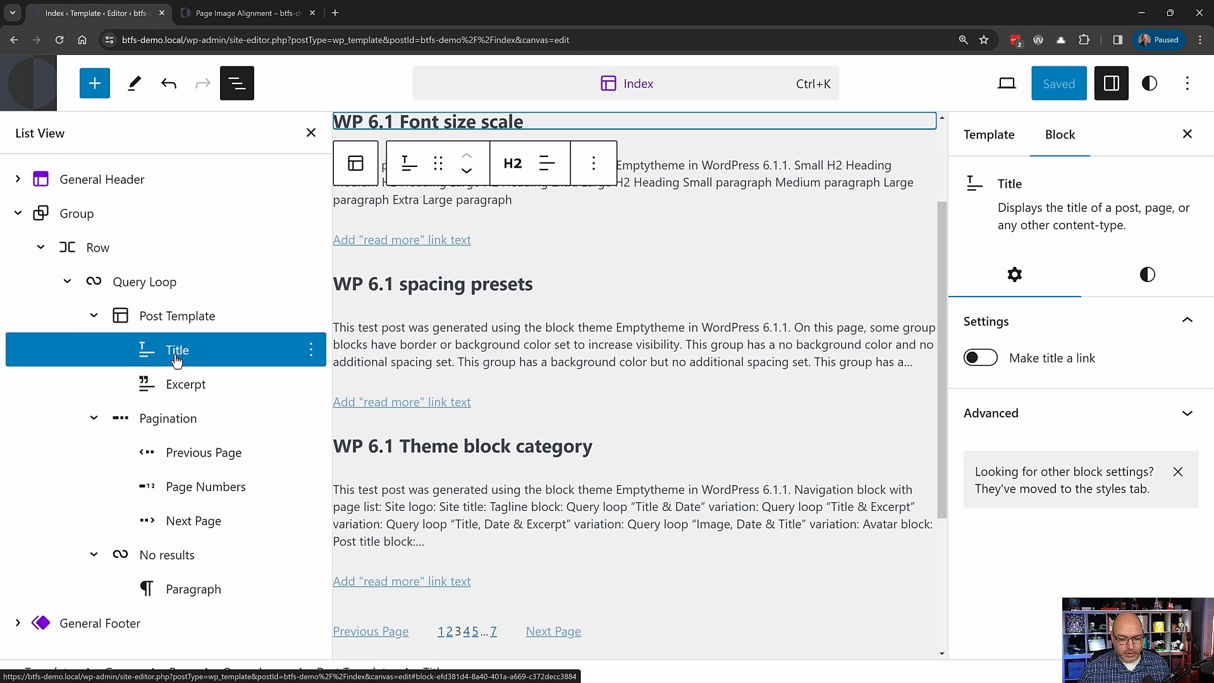
left_click(984, 363)
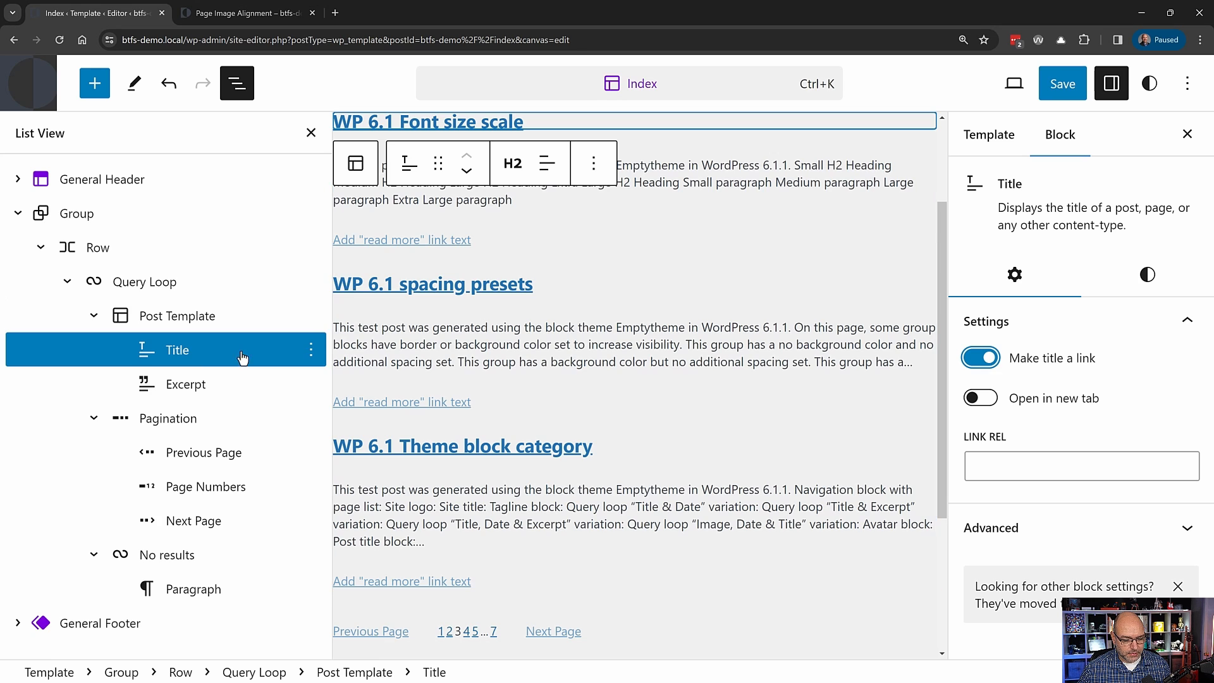
- Collapse the Pagination and No results blocks and insert a Columns block into the Query Loop
left_click(193, 385)
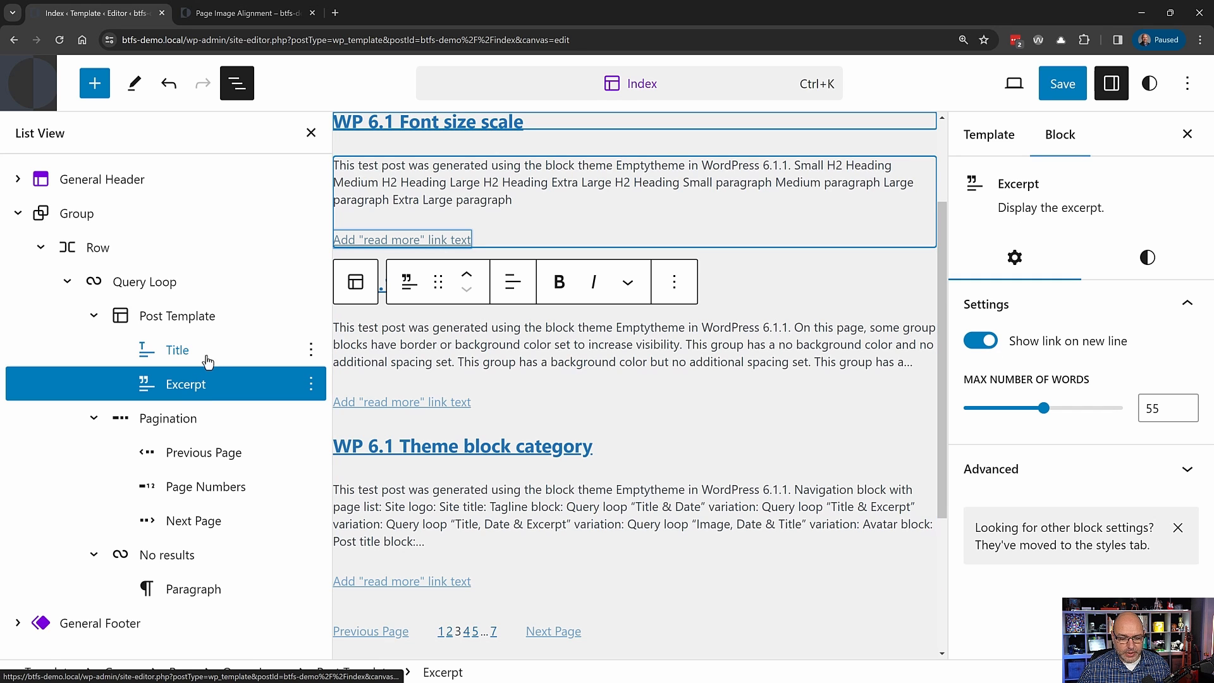
left_click(163, 318)
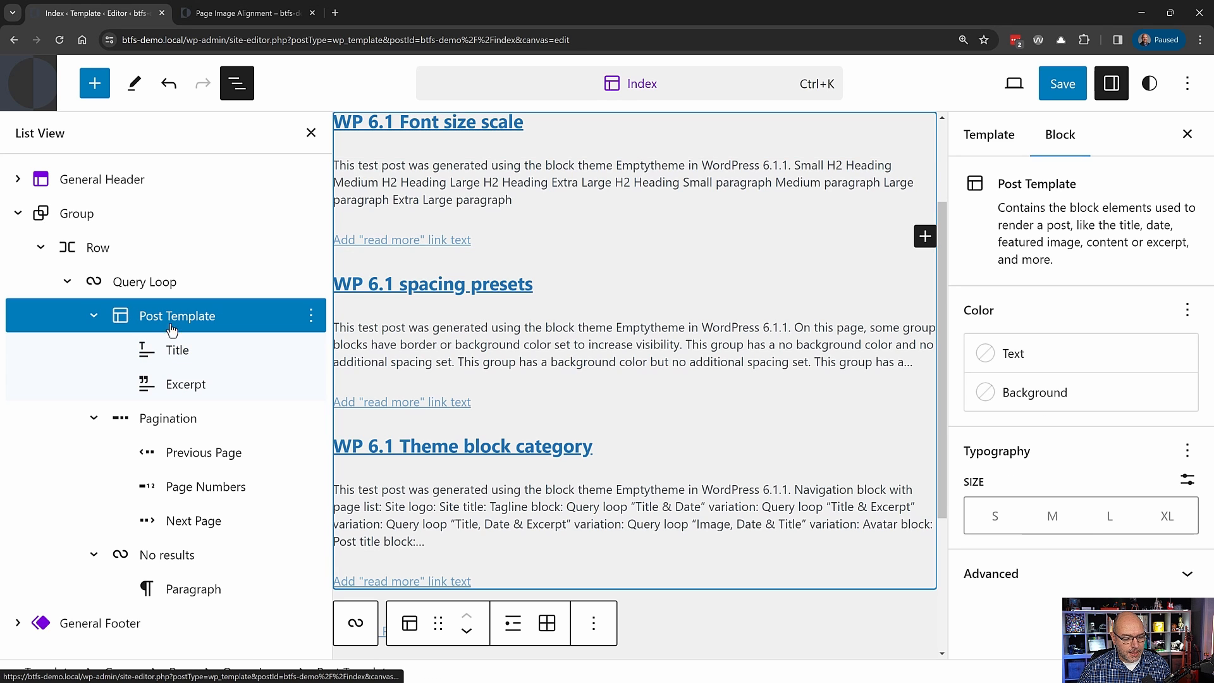
left_click(93, 418)
left_click(94, 456)
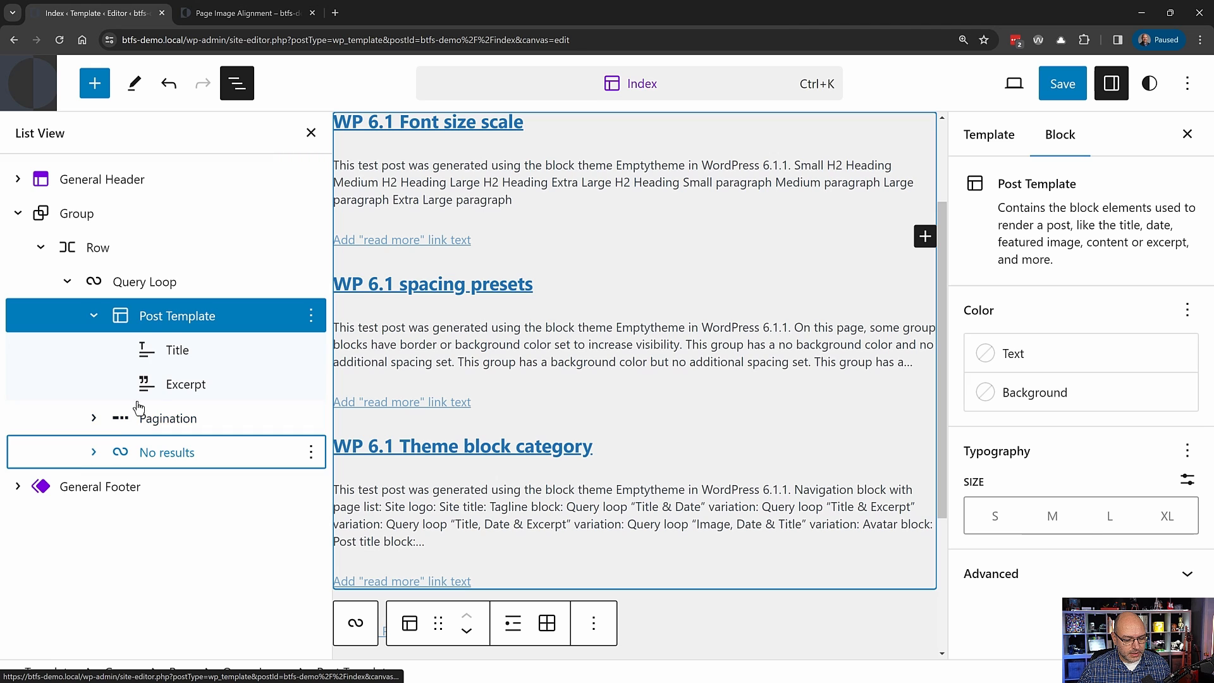
left_click(95, 93)
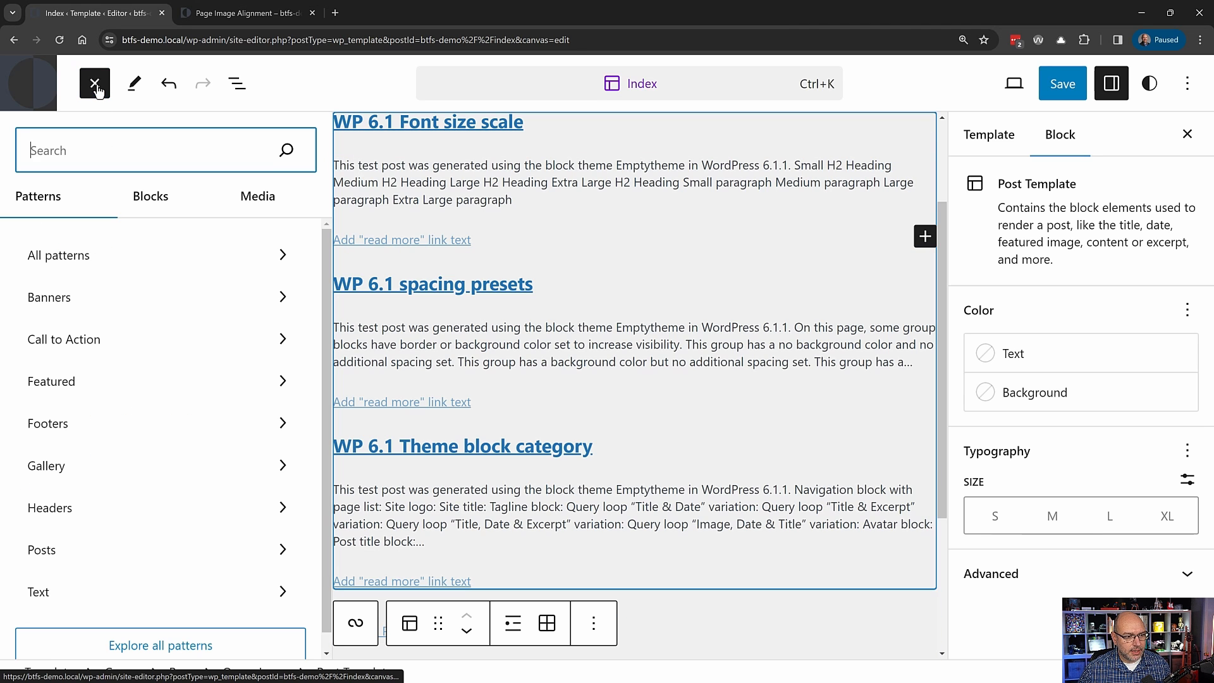
type("col")
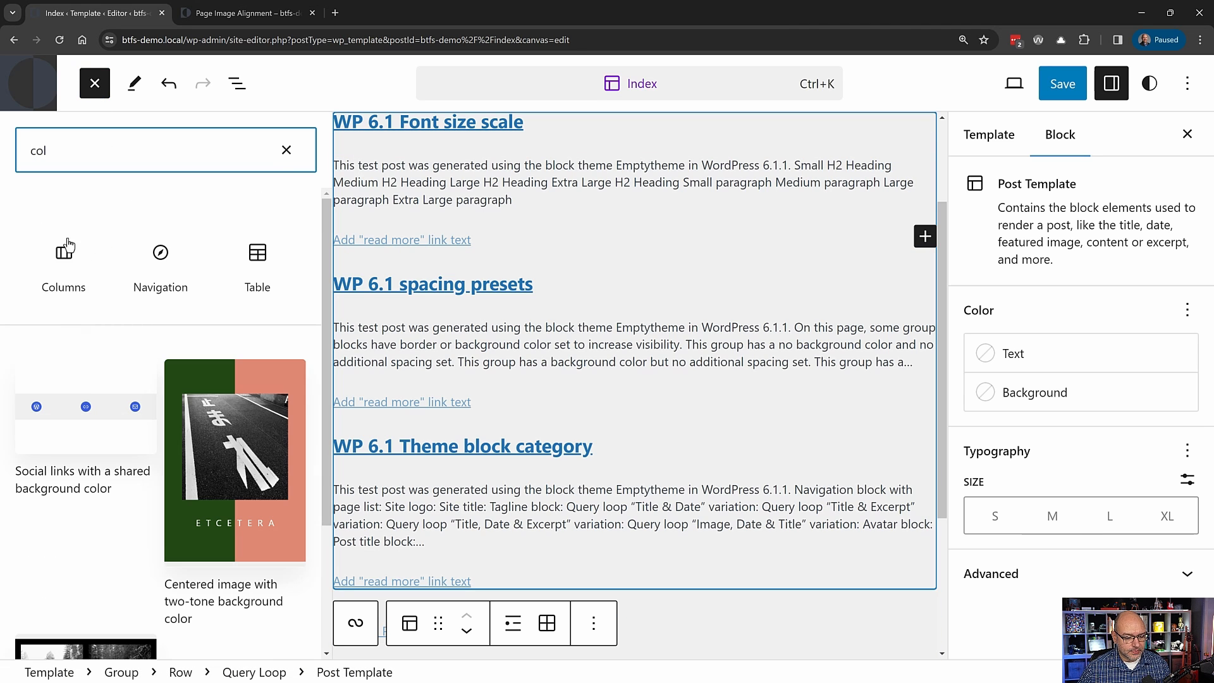
left_click(63, 263)
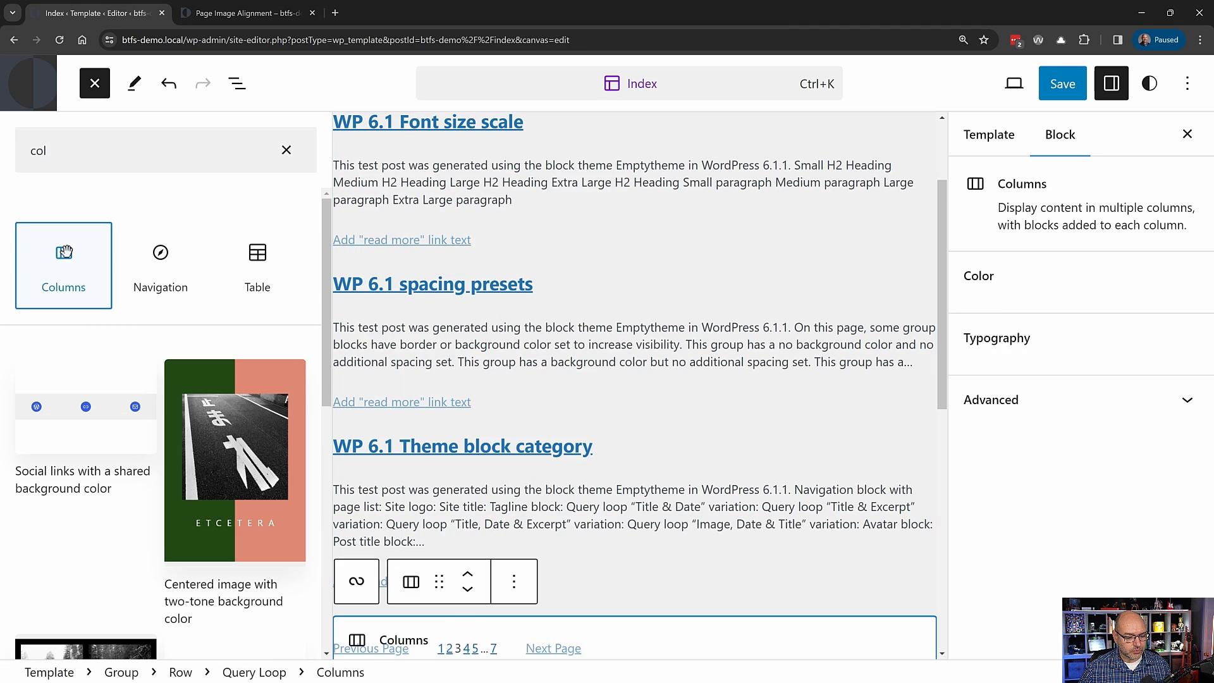
- Move the Columns block inside the Post Template above the Title and choose the 66 / 33 variation
left_click(237, 84)
left_click_drag(106, 345, 172, 346)
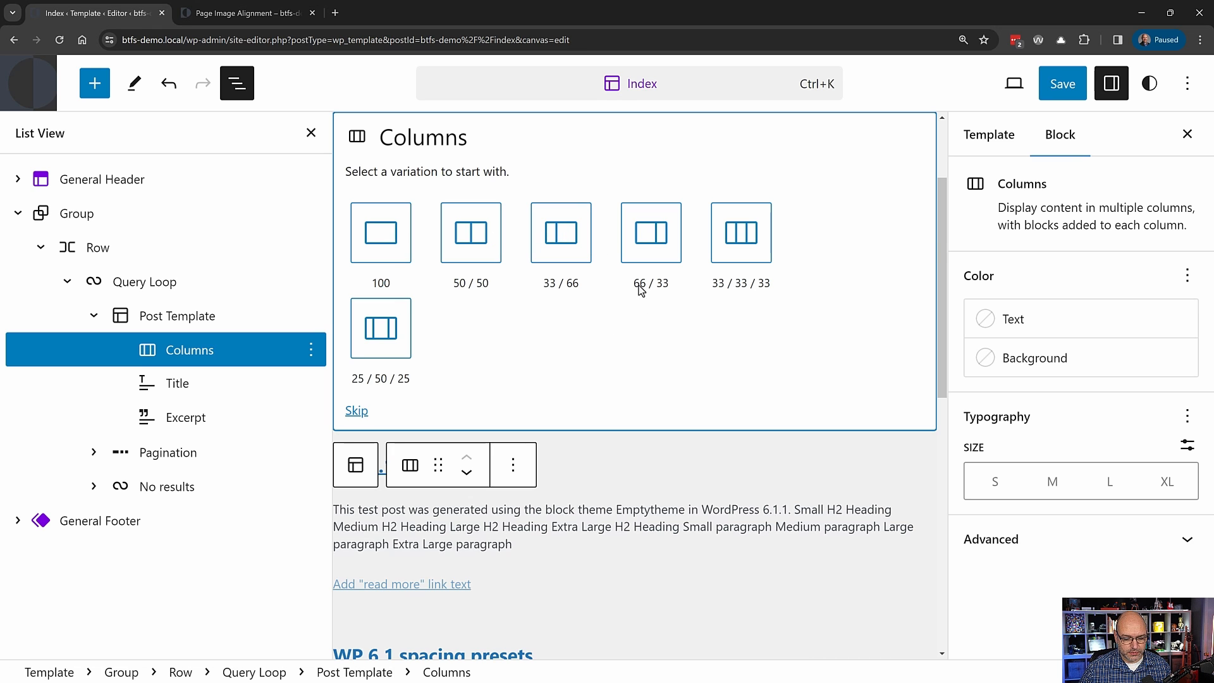
left_click(648, 239)
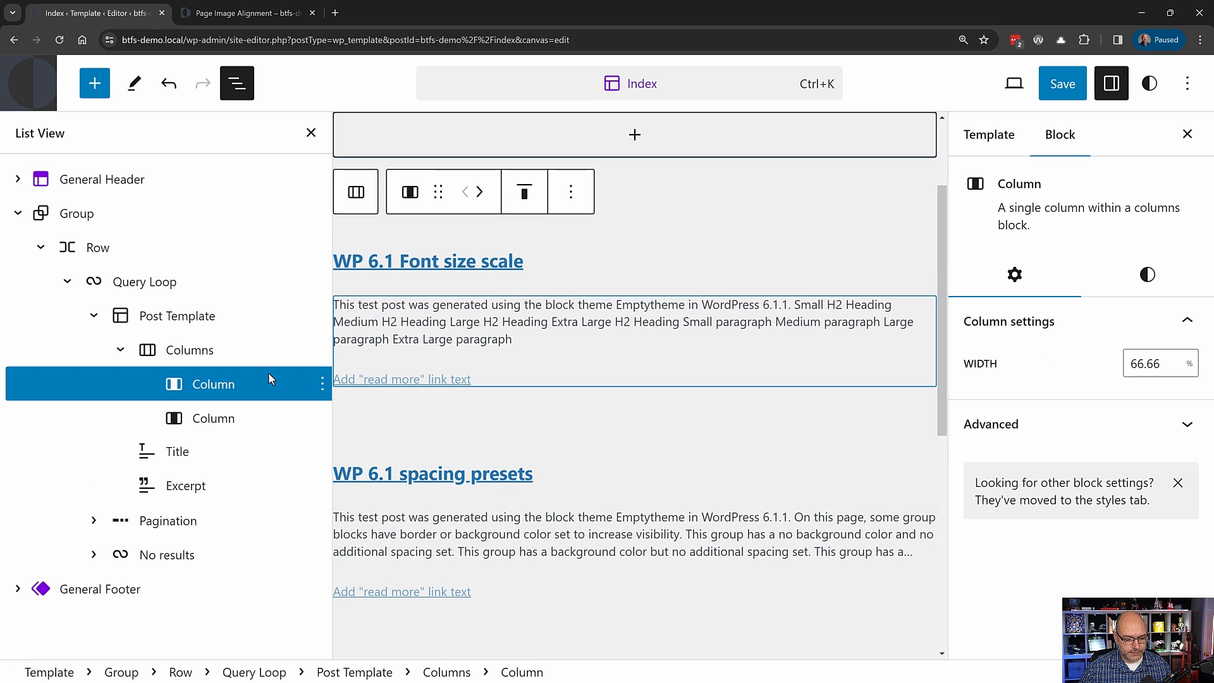
- Move the Title and Excerpt blocks together into the second column of the Post Template
left_click(155, 453)
left_click(172, 485, "shift")
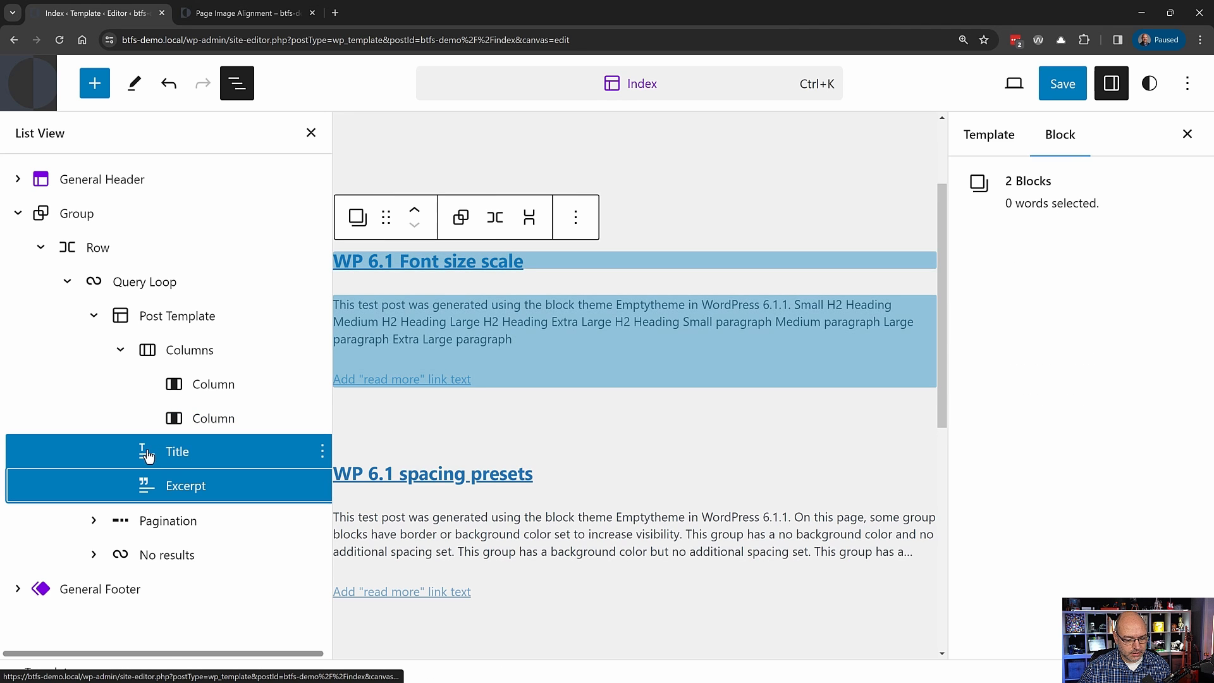
left_click_drag(147, 455, 184, 461)
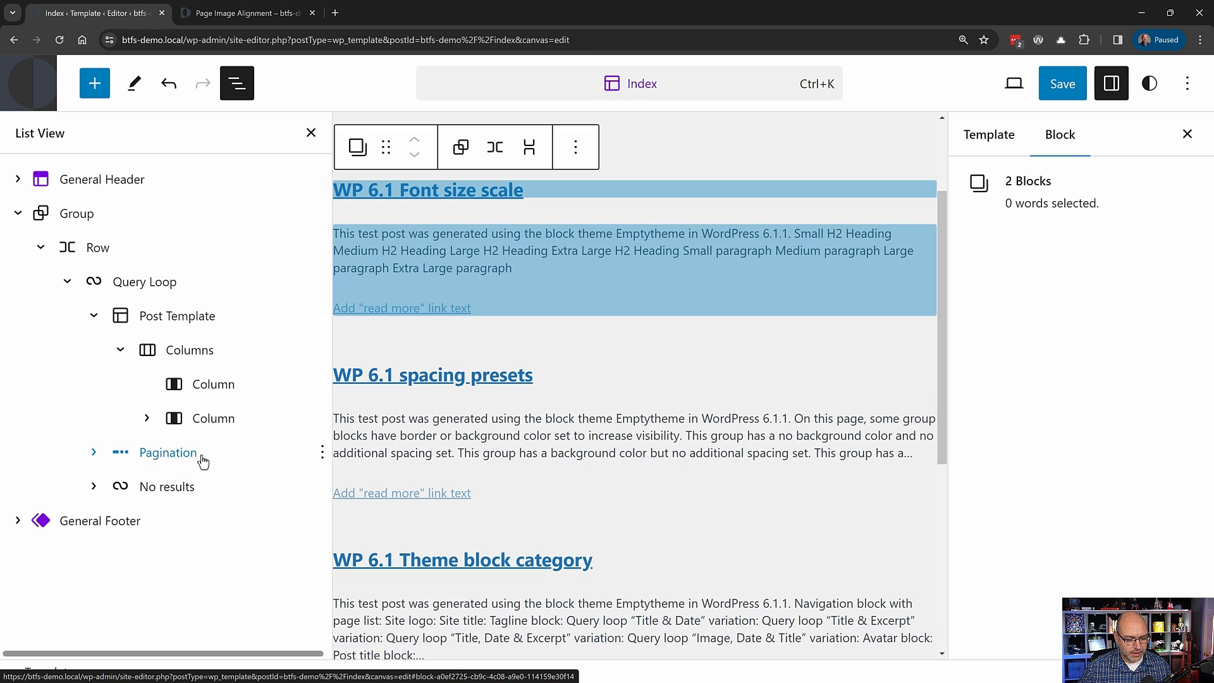
left_click(147, 418)
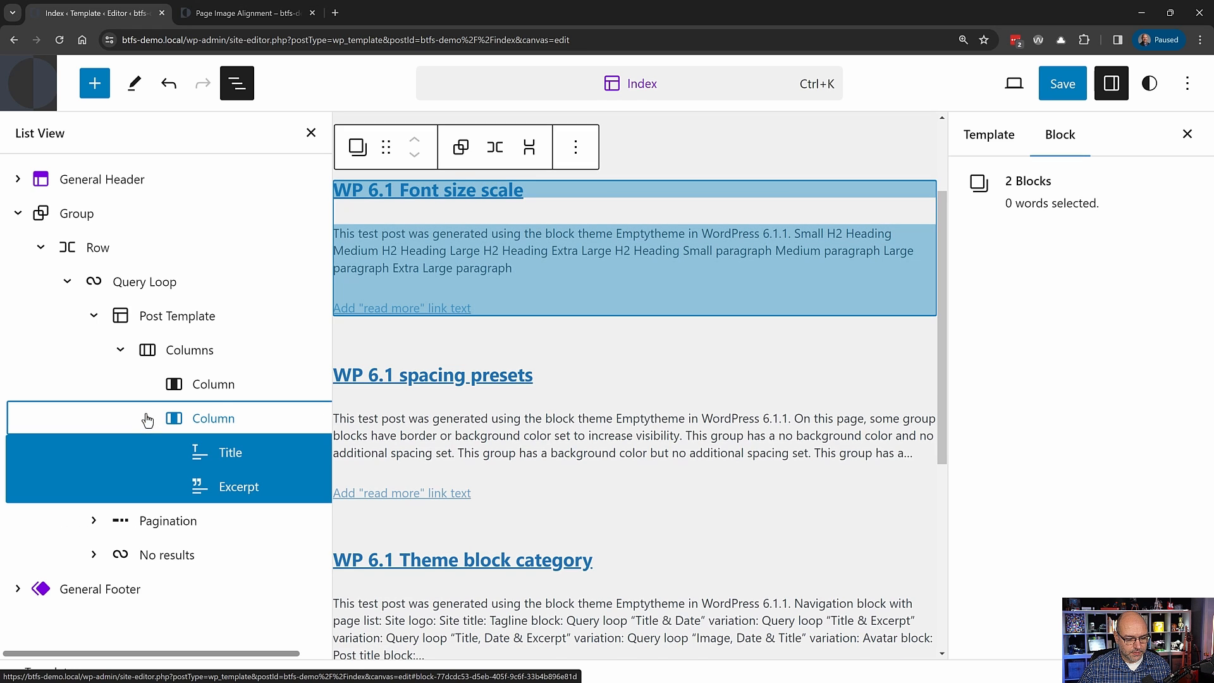
- Add a Featured Image block to the first column of the Post Template and align it center
left_click(209, 389)
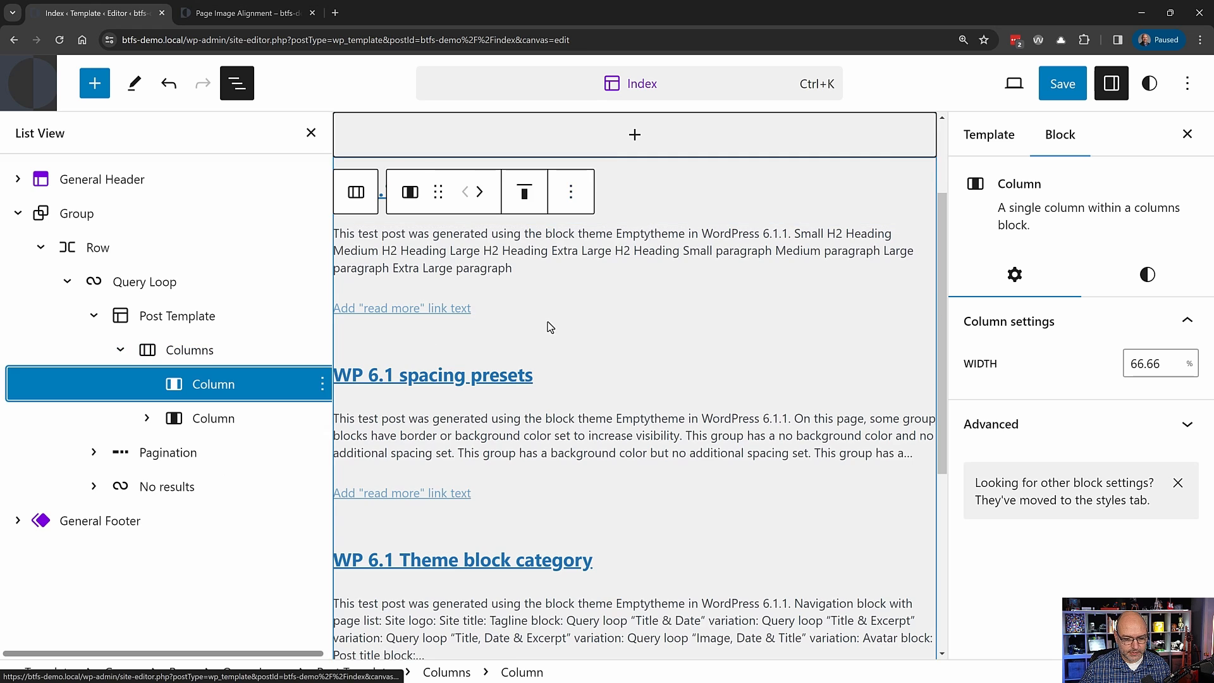
scroll(548, 325, "up", 2)
left_click(631, 277)
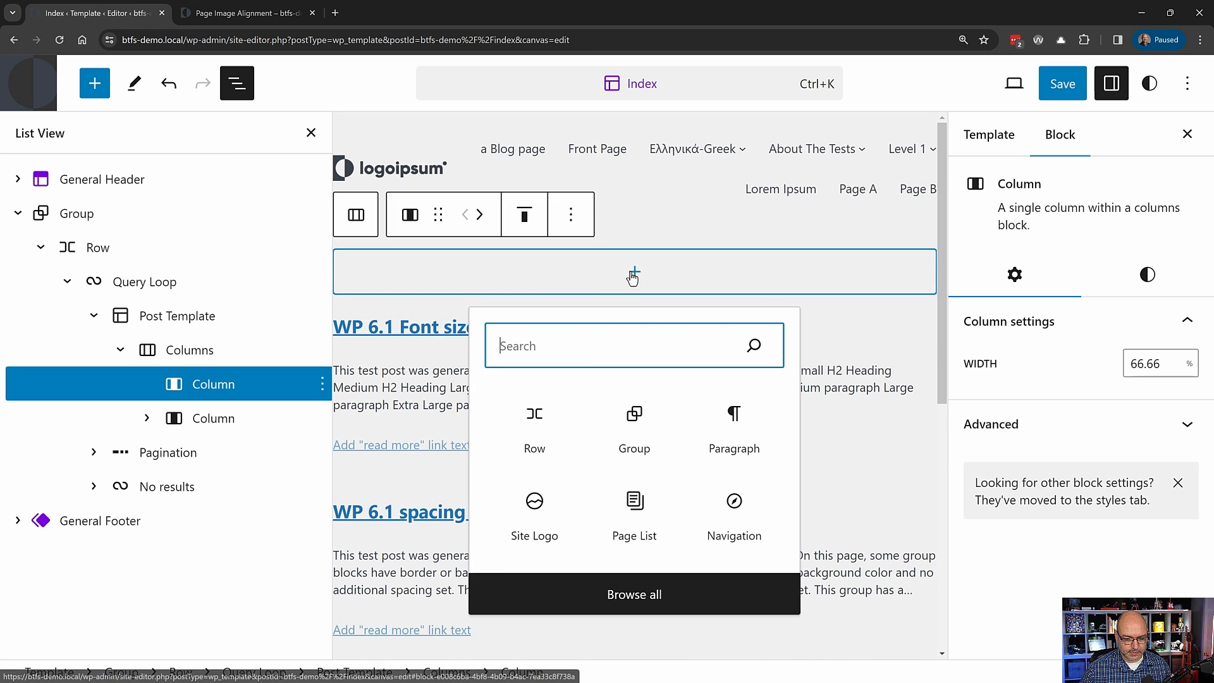
type("fea")
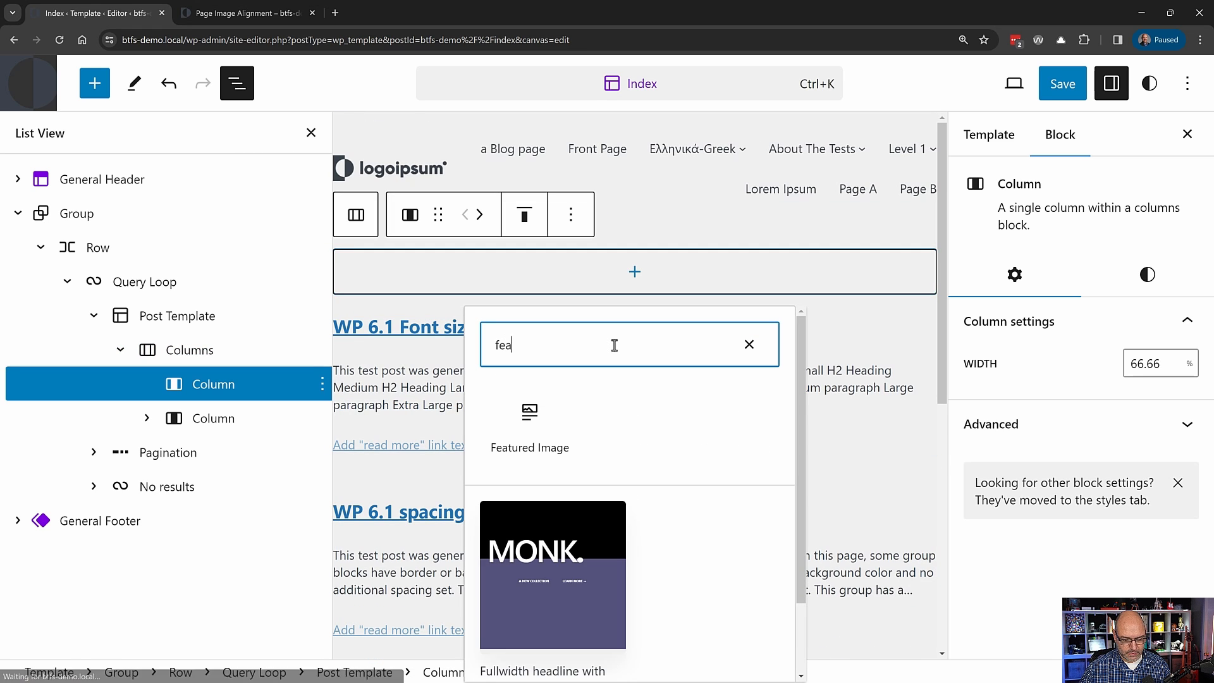
left_click(535, 434)
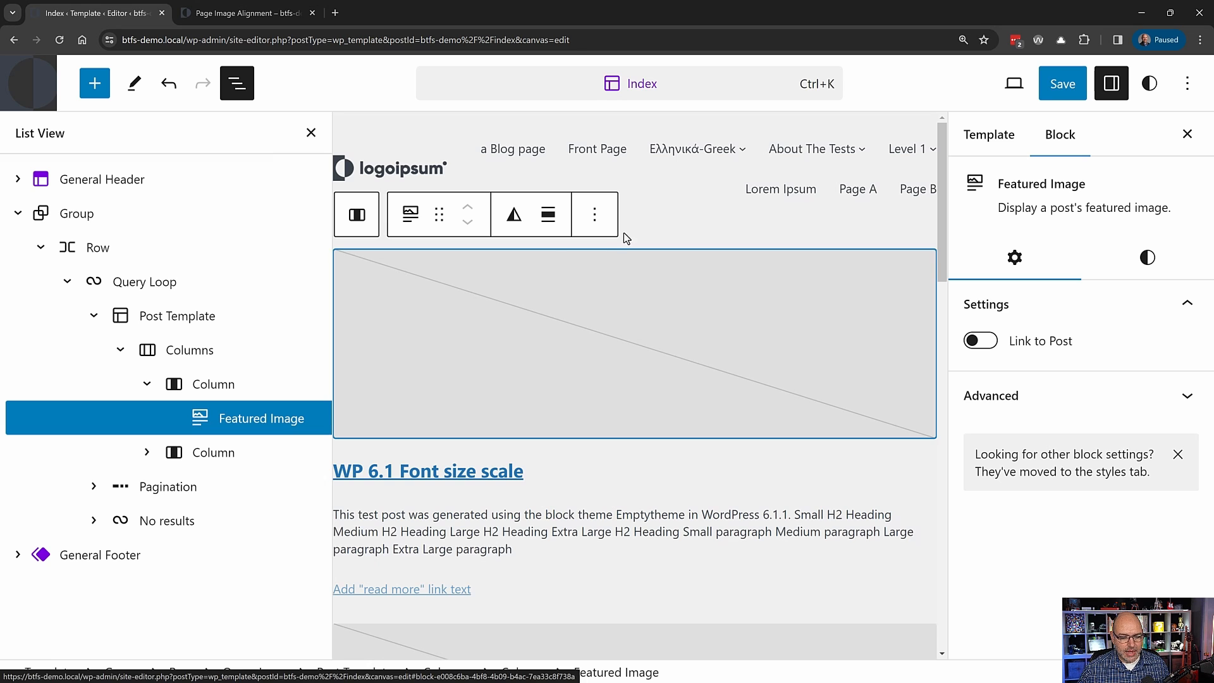
left_click(550, 215)
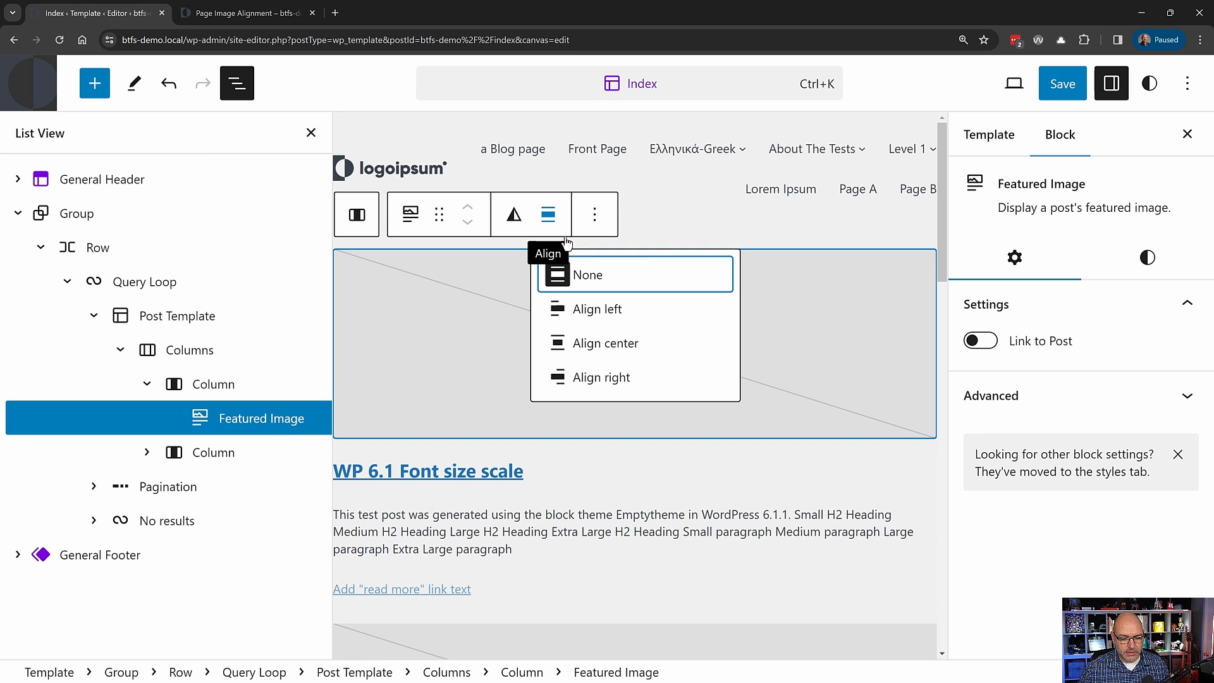
left_click(623, 345)
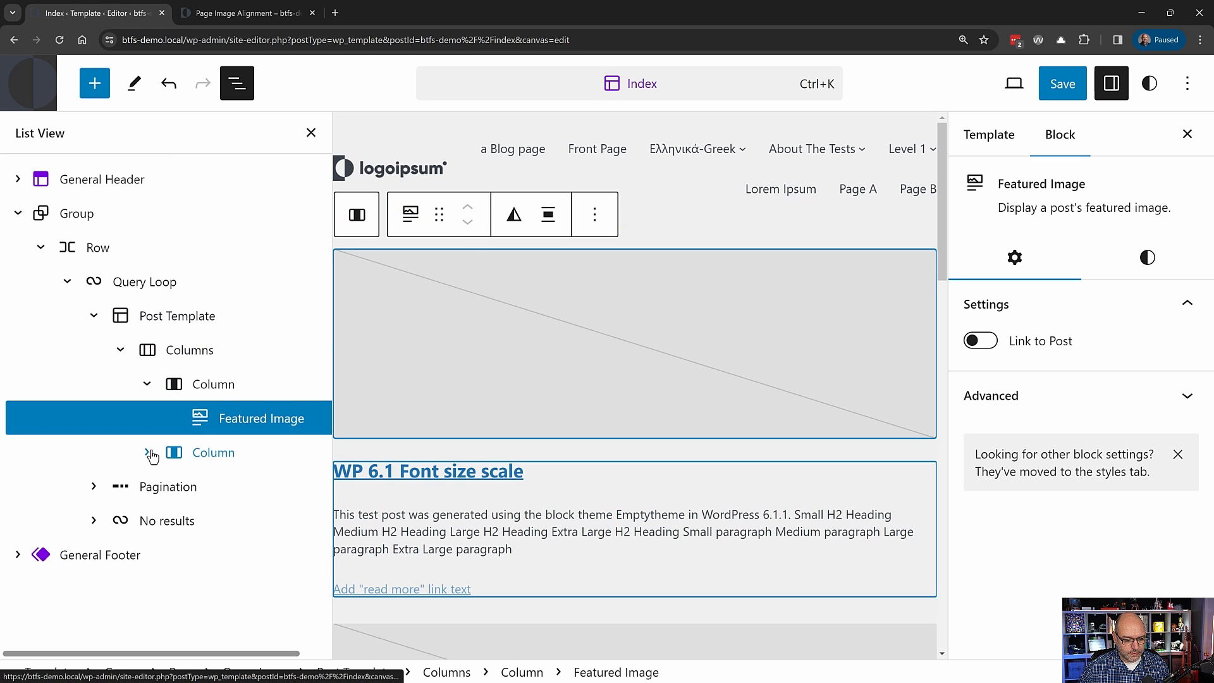
- Save the Index template and reload the Page Image Alignment page to check the two-column post list with featured images
left_click(1046, 95)
left_click(1047, 92)
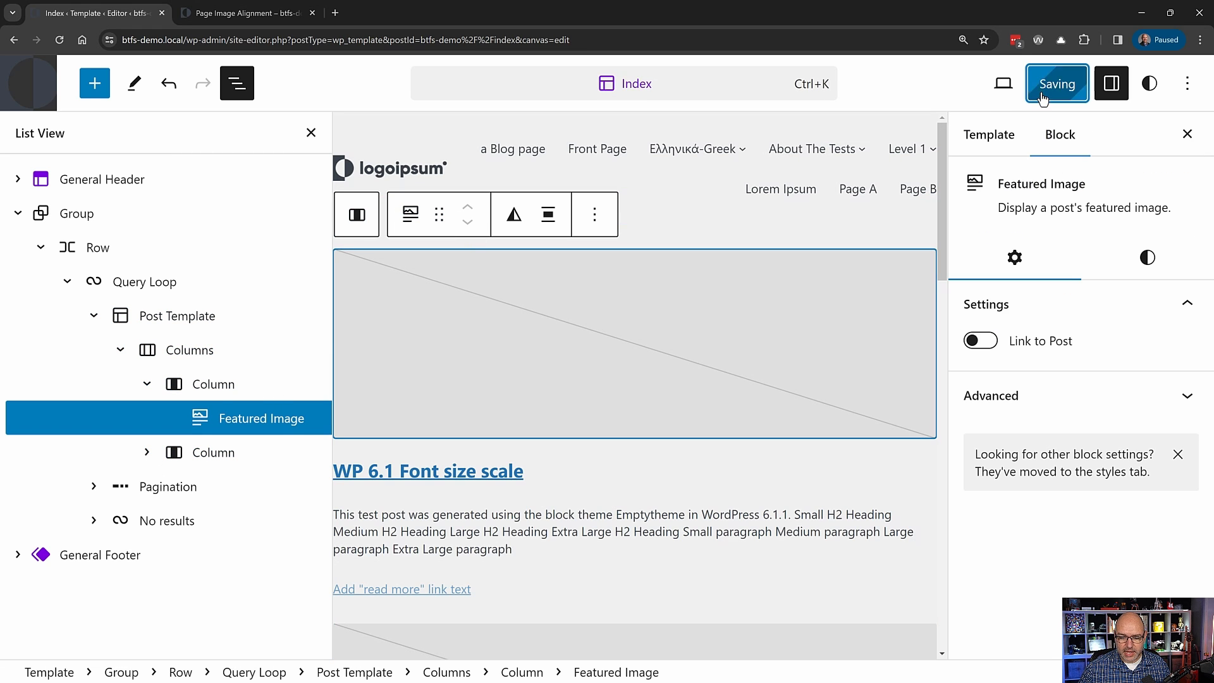
left_click(290, 17)
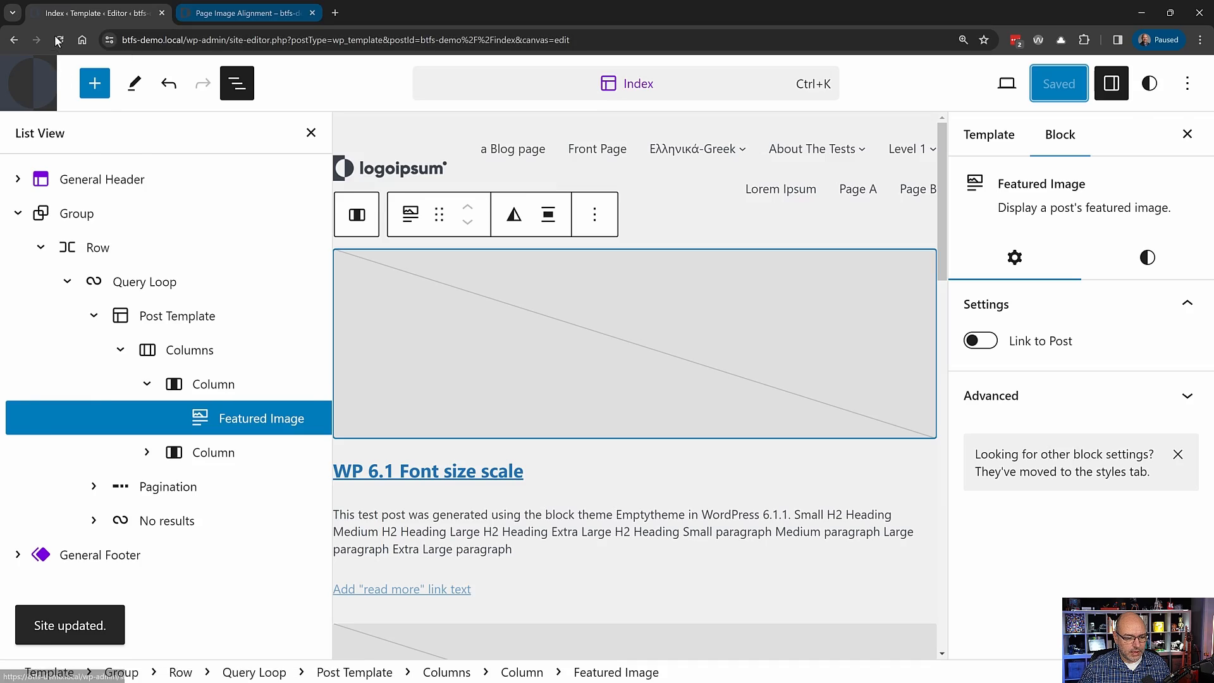
left_click(60, 41)
left_click(59, 42)
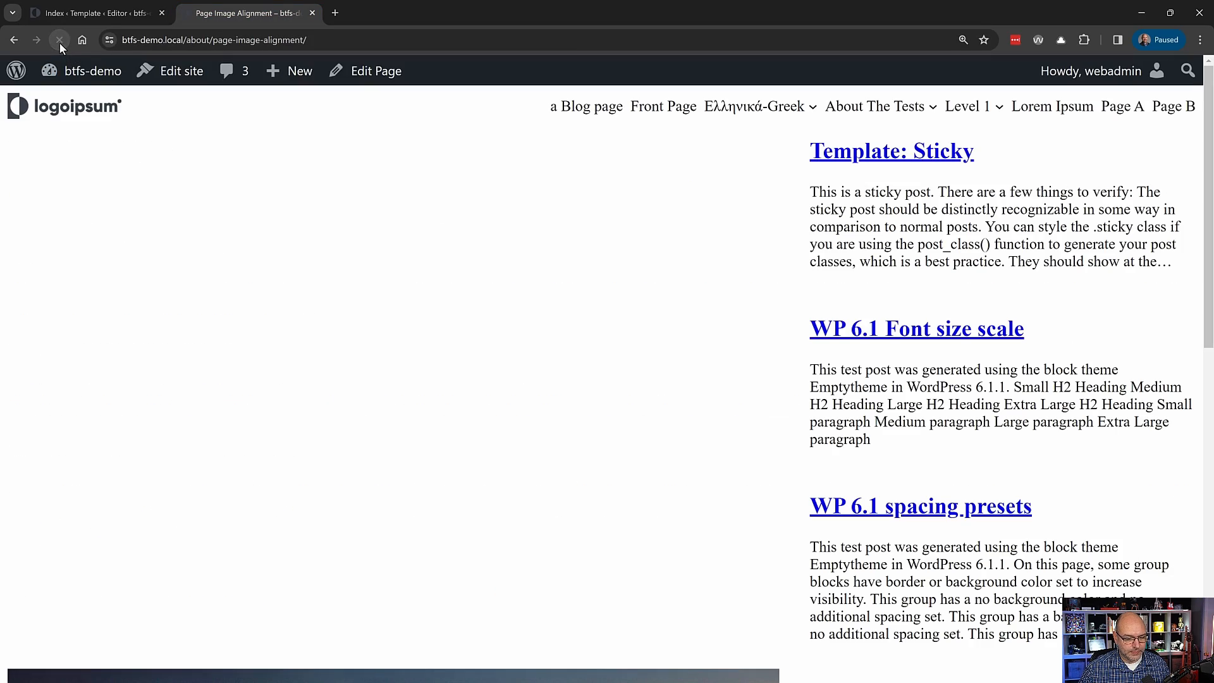
scroll(506, 287, "down", 9)
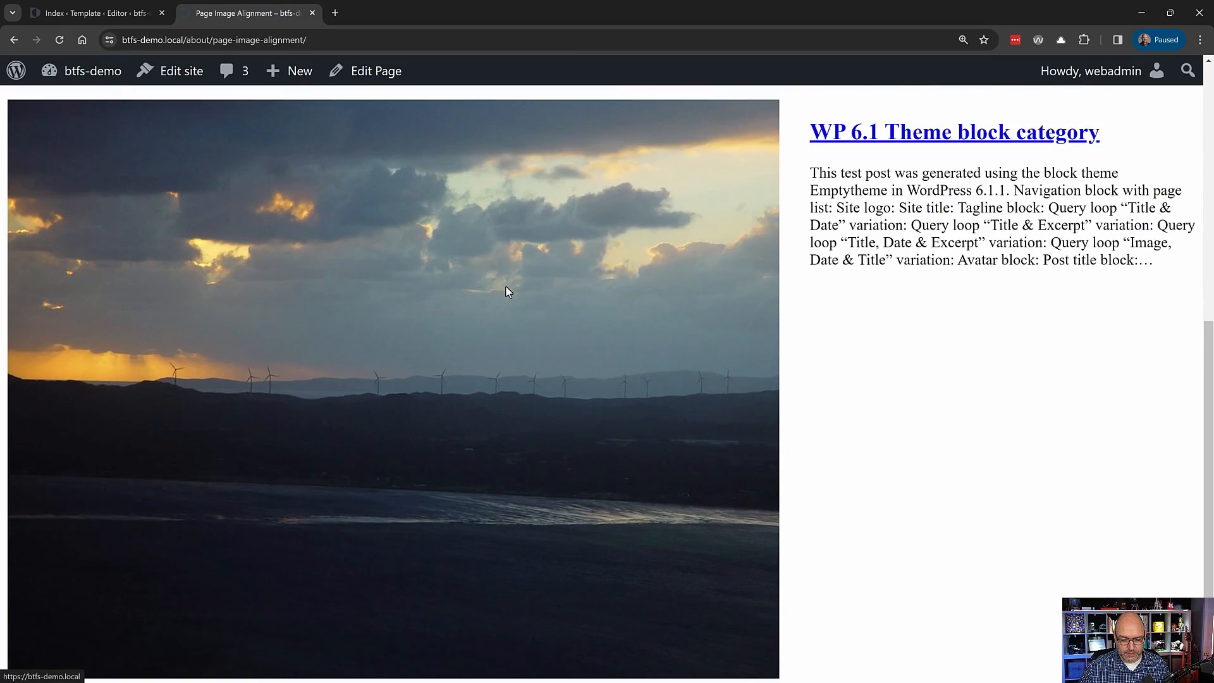
scroll(506, 287, "up", 9)
scroll(508, 292, "down", 7)
scroll(509, 292, "up", 8)
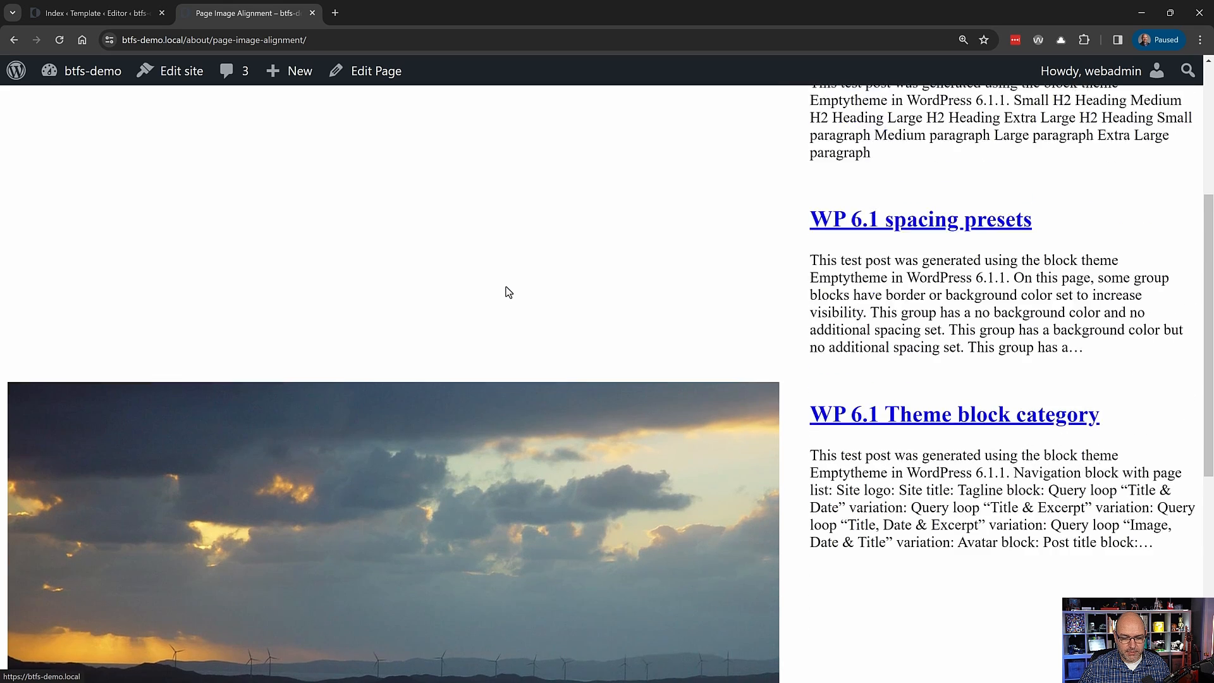
- Set the width of the Featured Image's column to 33.33% in the Index template
left_click(97, 18)
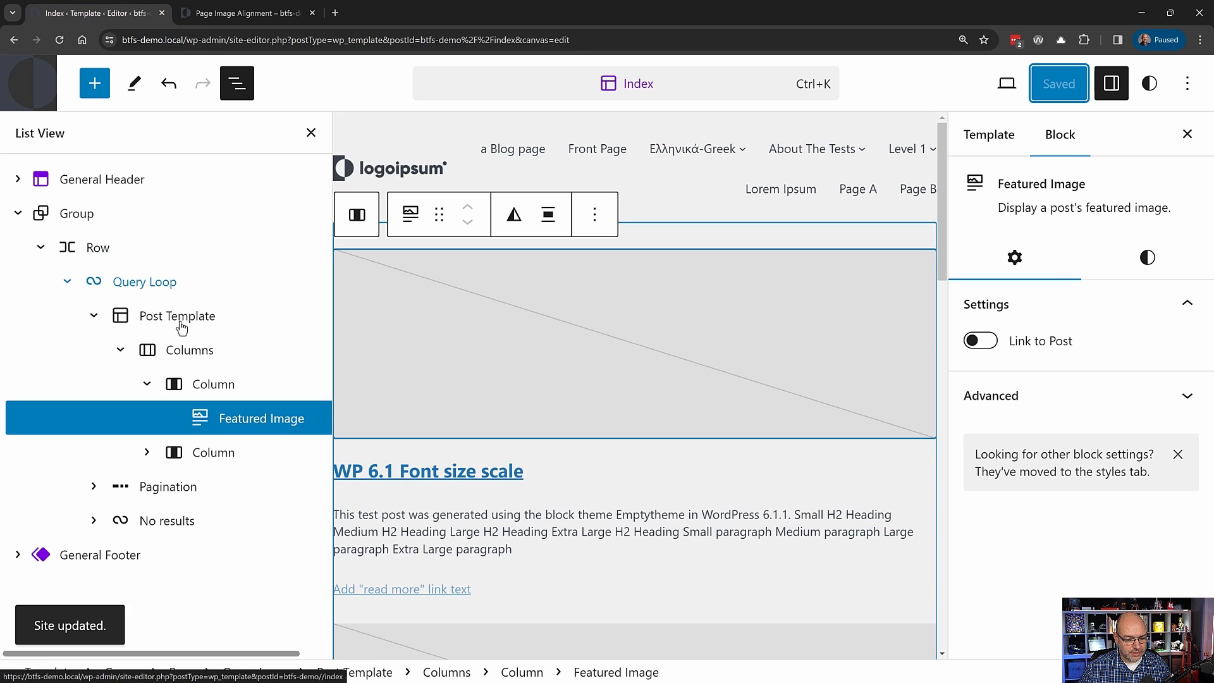
left_click(196, 388)
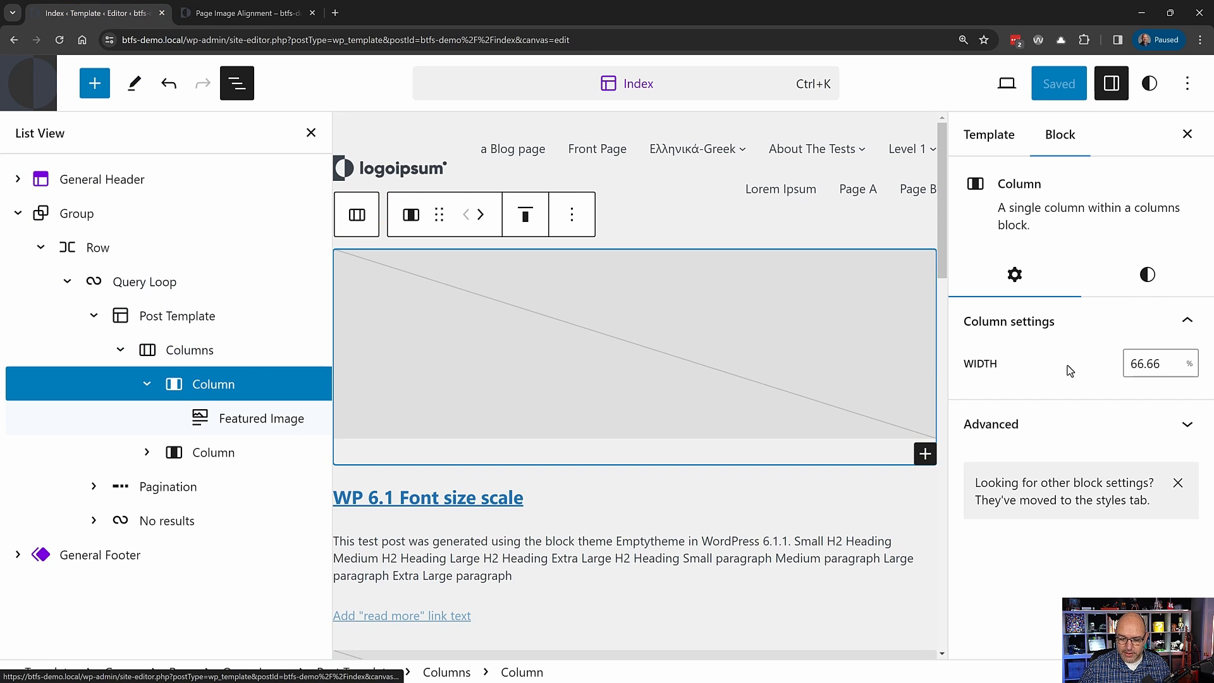
left_click(1157, 362)
double_click(1157, 362)
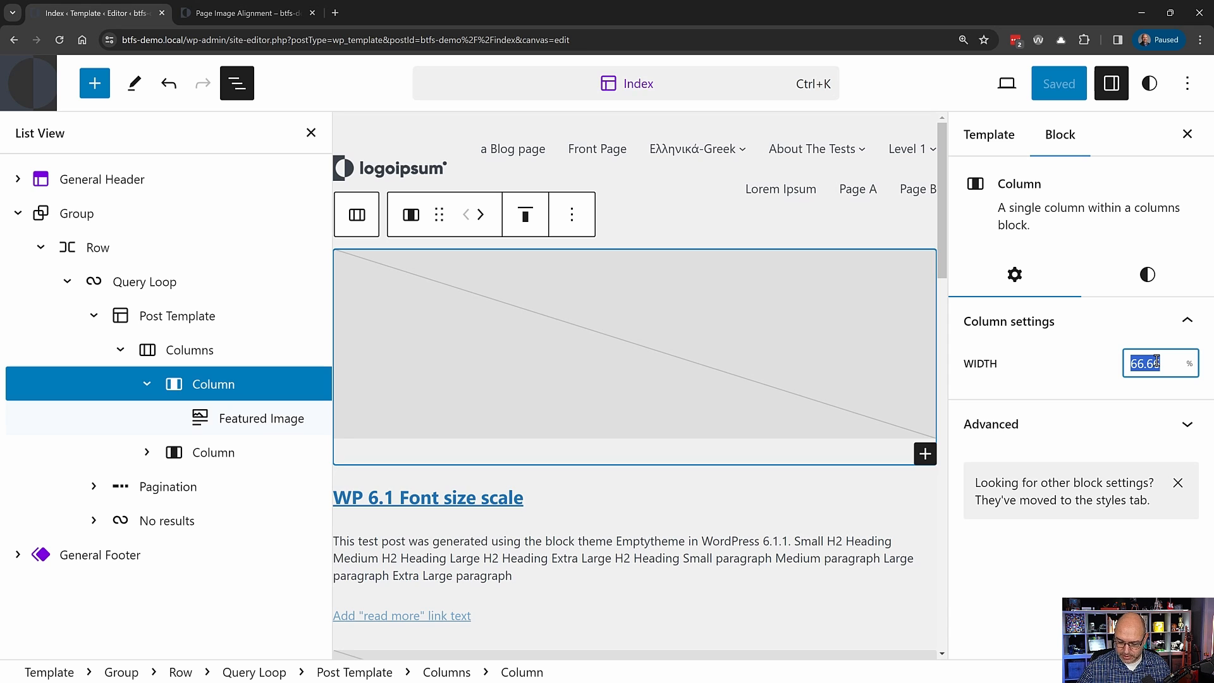
type("3")
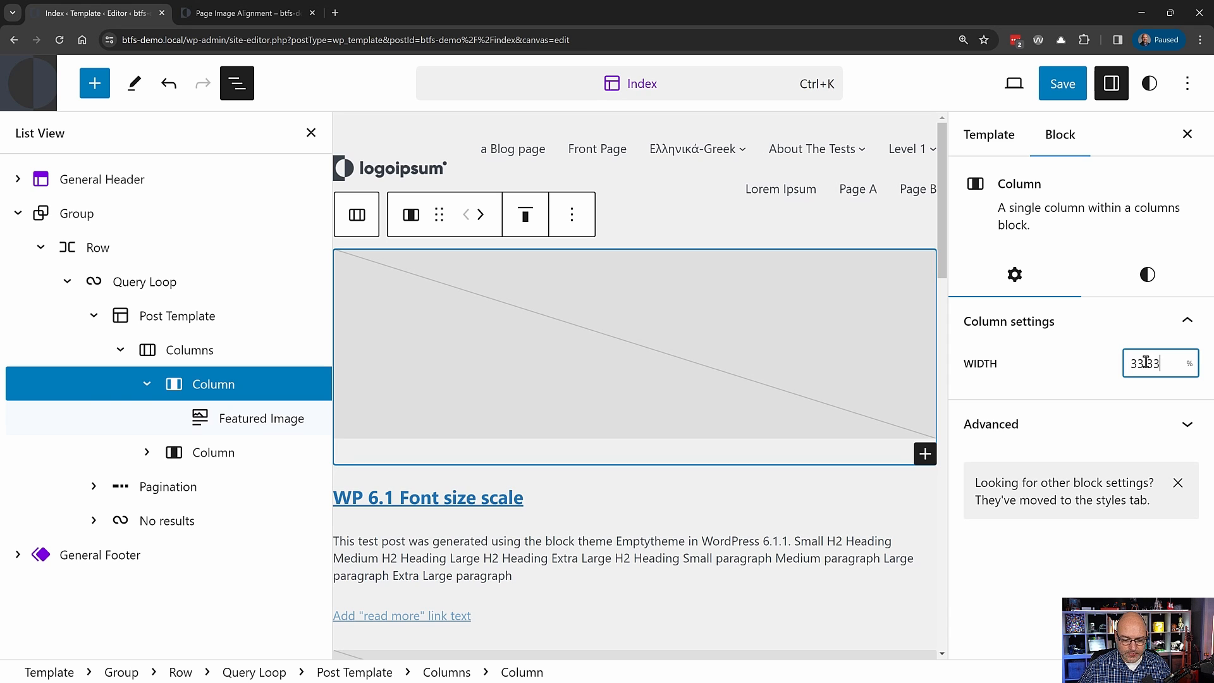
type("3.33")
- Set the width of the Post Template's second column to 66.66% and save the Index template
left_click(196, 452)
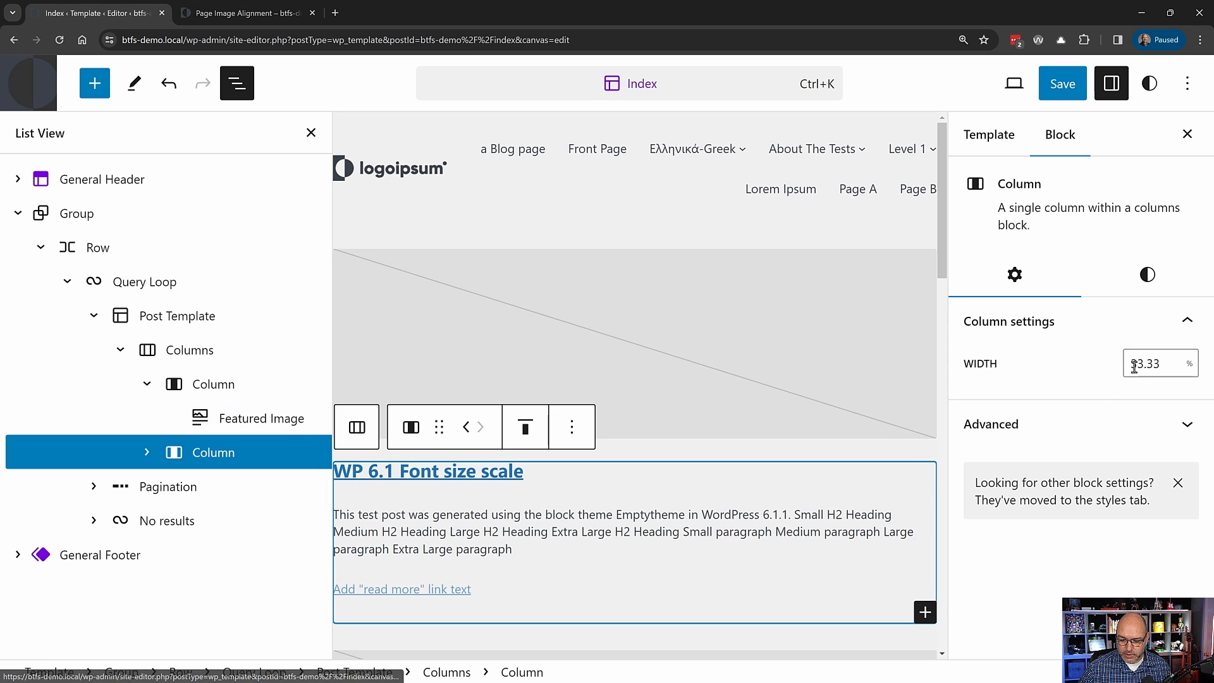
double_click(1134, 365)
type("66.")
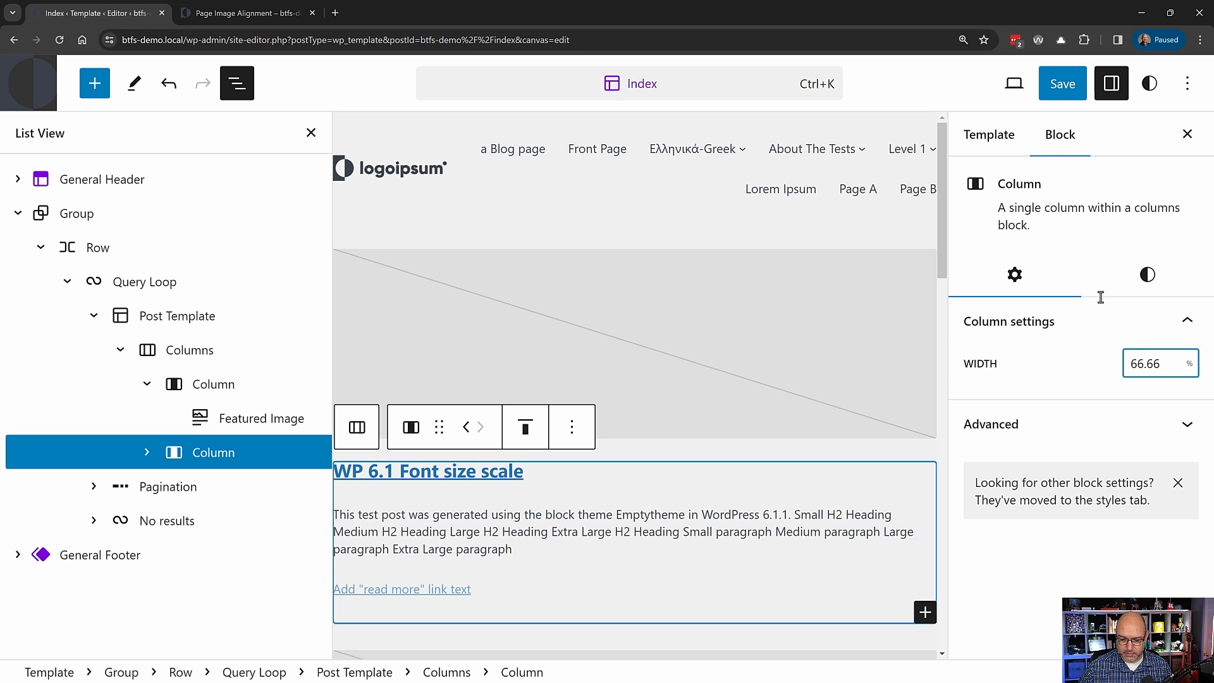
type("66")
left_click(1060, 88)
left_click(1058, 92)
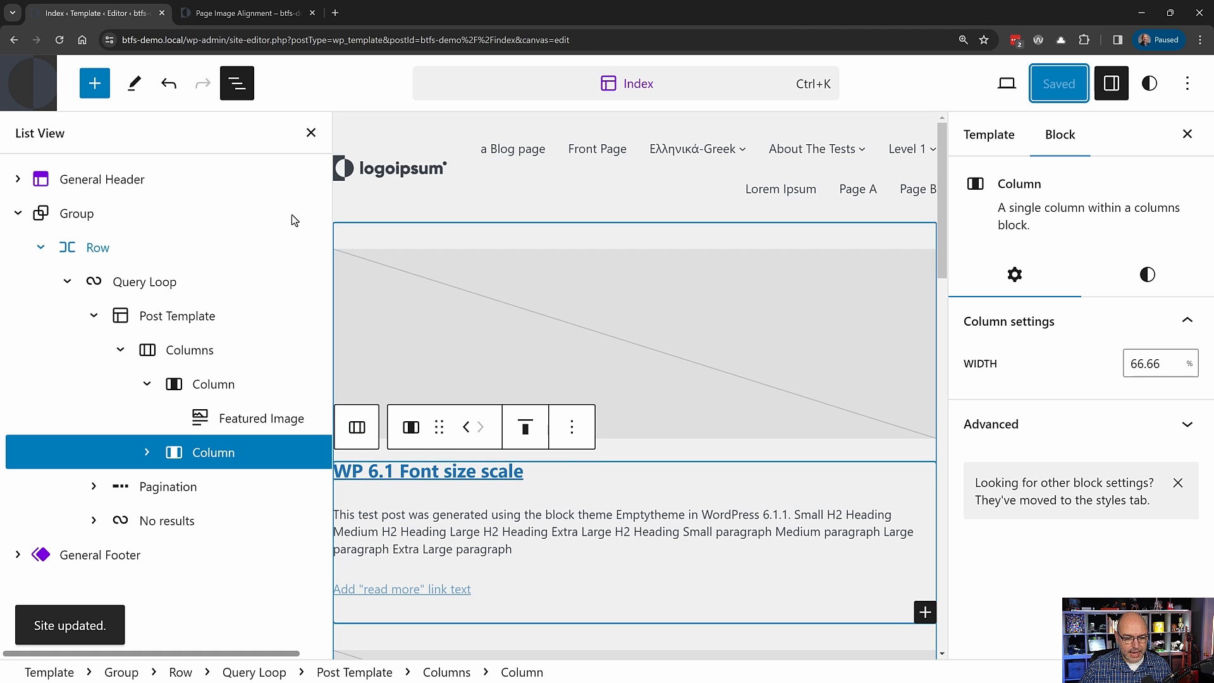
- Examine the Index template's two-column post list at full canvas width and with the block structure shown
left_click(237, 83)
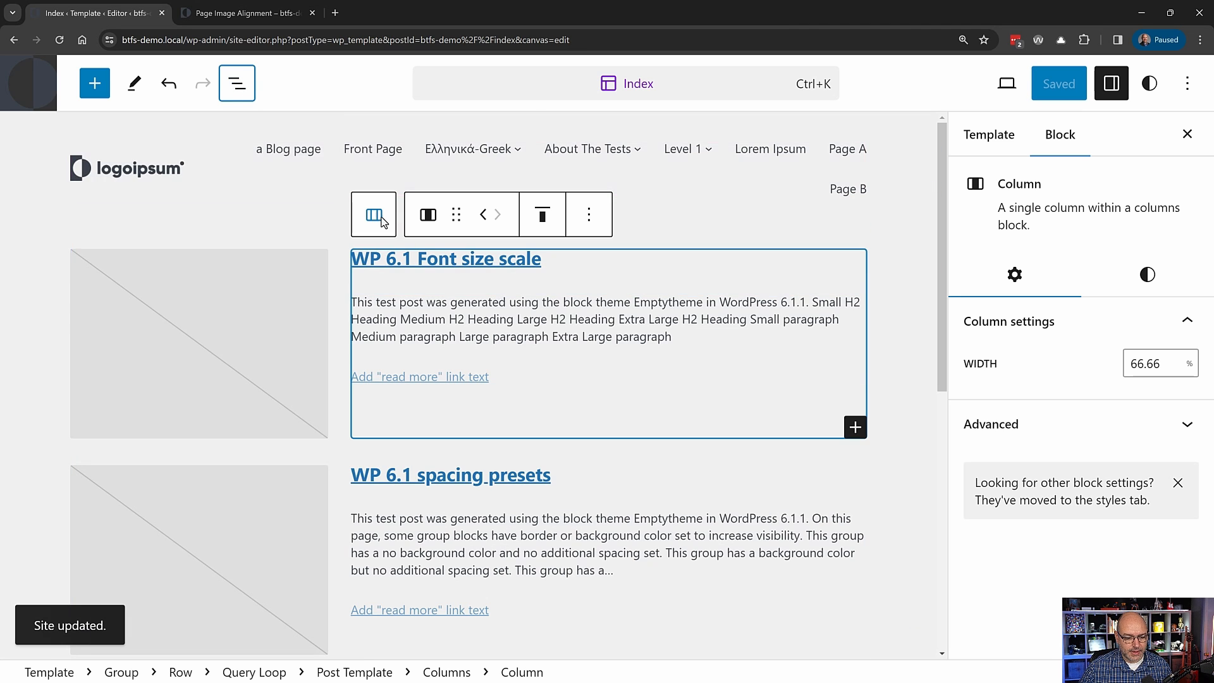
key("ctrl+minus")
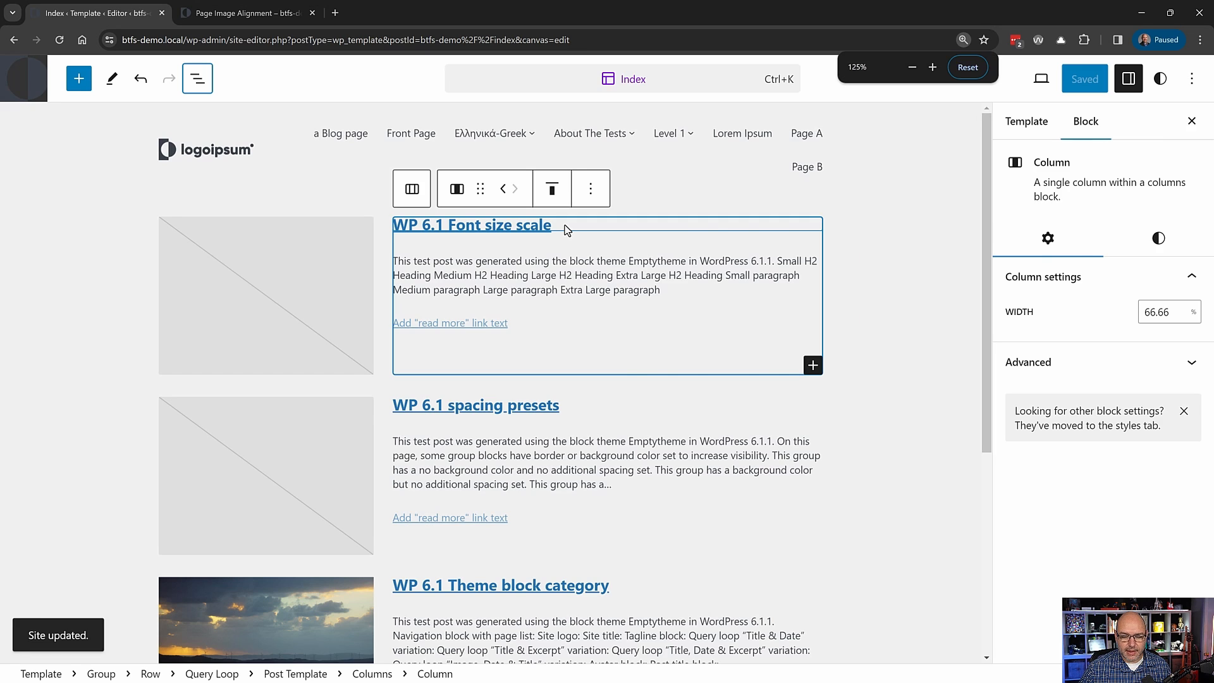
key("ctrl+minus")
key("ctrl+minus")
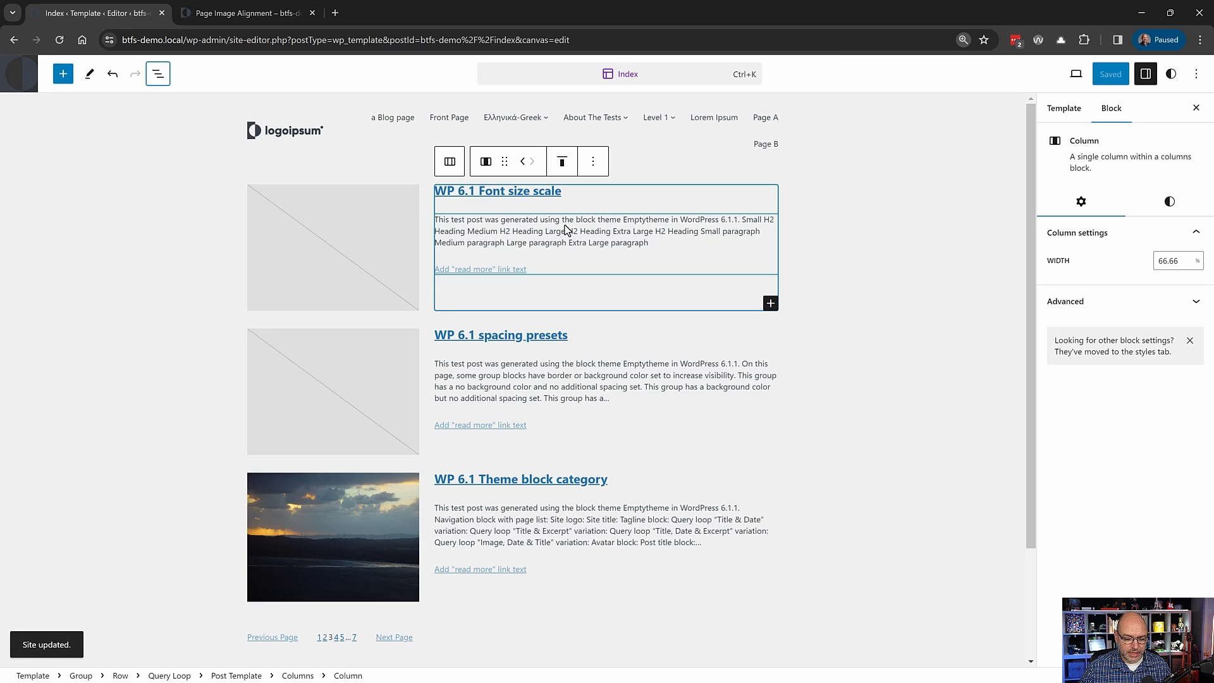
left_click(159, 77)
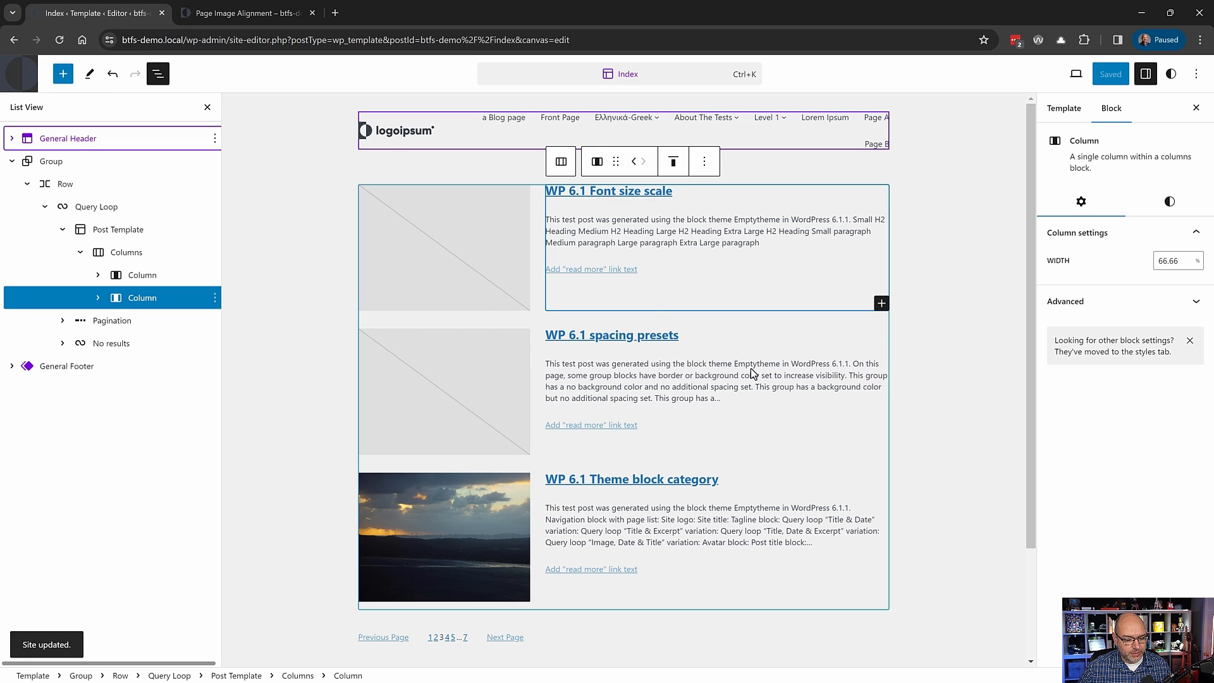
key("ctrl+plus")
key("ctrl+plus")
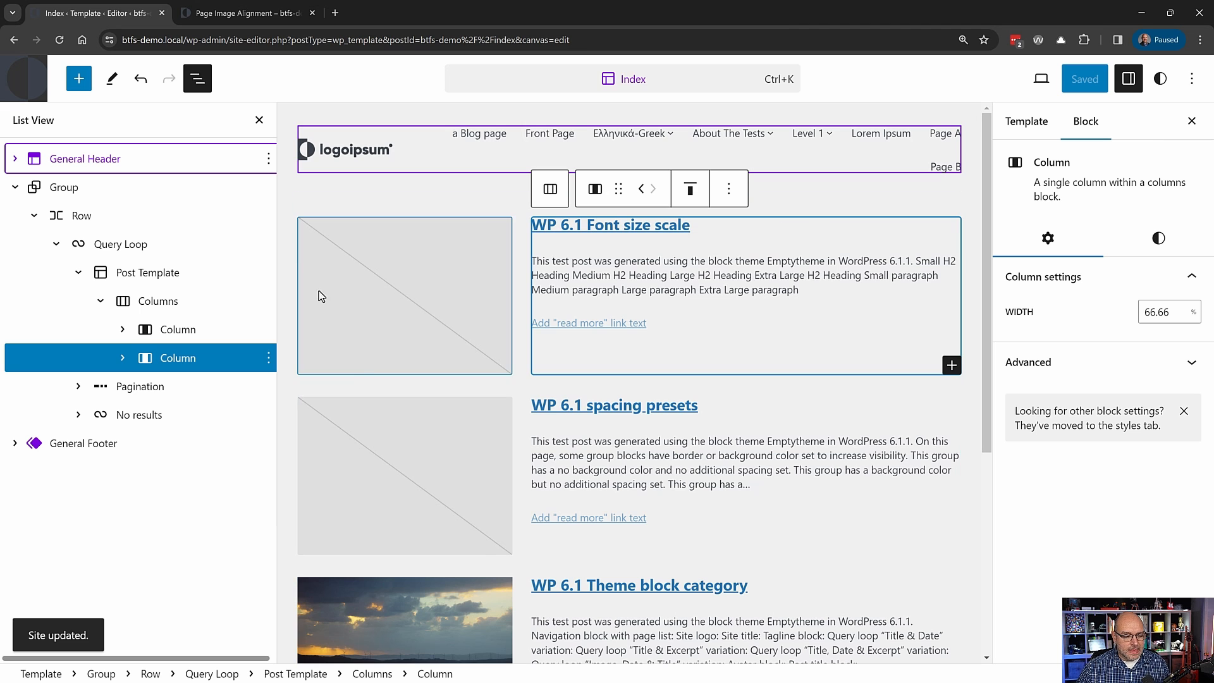
scroll(535, 405, "down", 5)
scroll(535, 405, "up", 5)
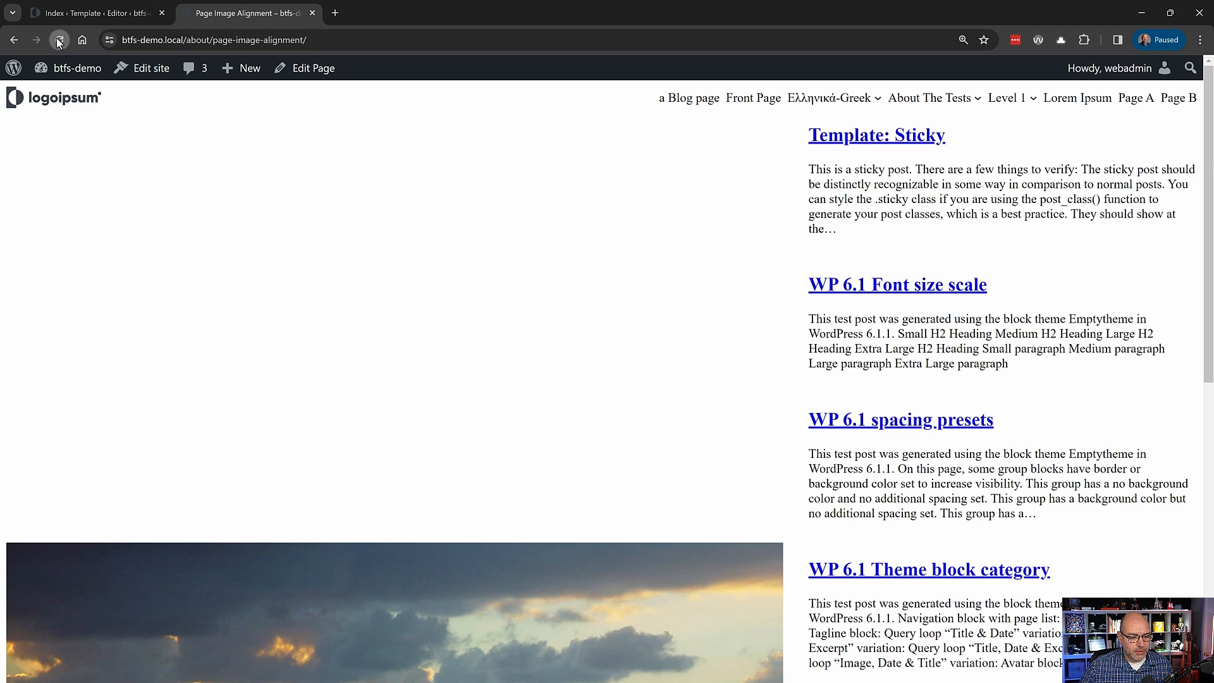
- Reload the Page Image Alignment page and follow the spacing presets, Theme block category and Font size scale post links to check the front-end layout
left_click(58, 40)
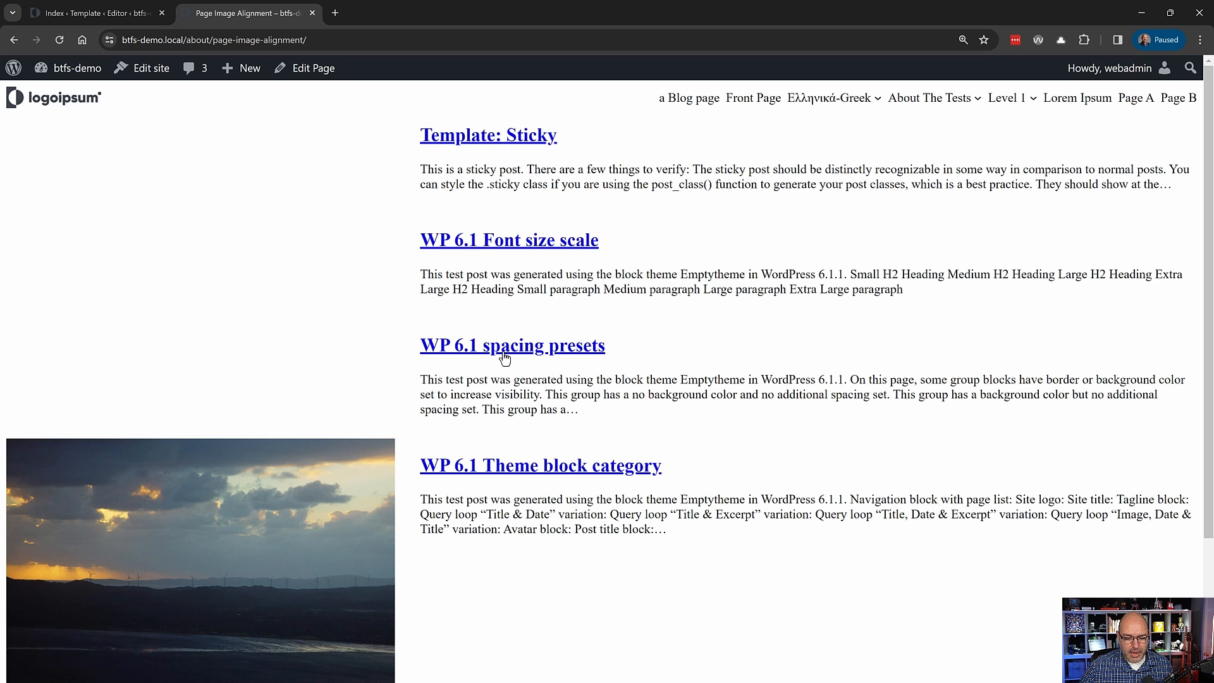
scroll(508, 434, "down", 3)
scroll(510, 418, "up", 3)
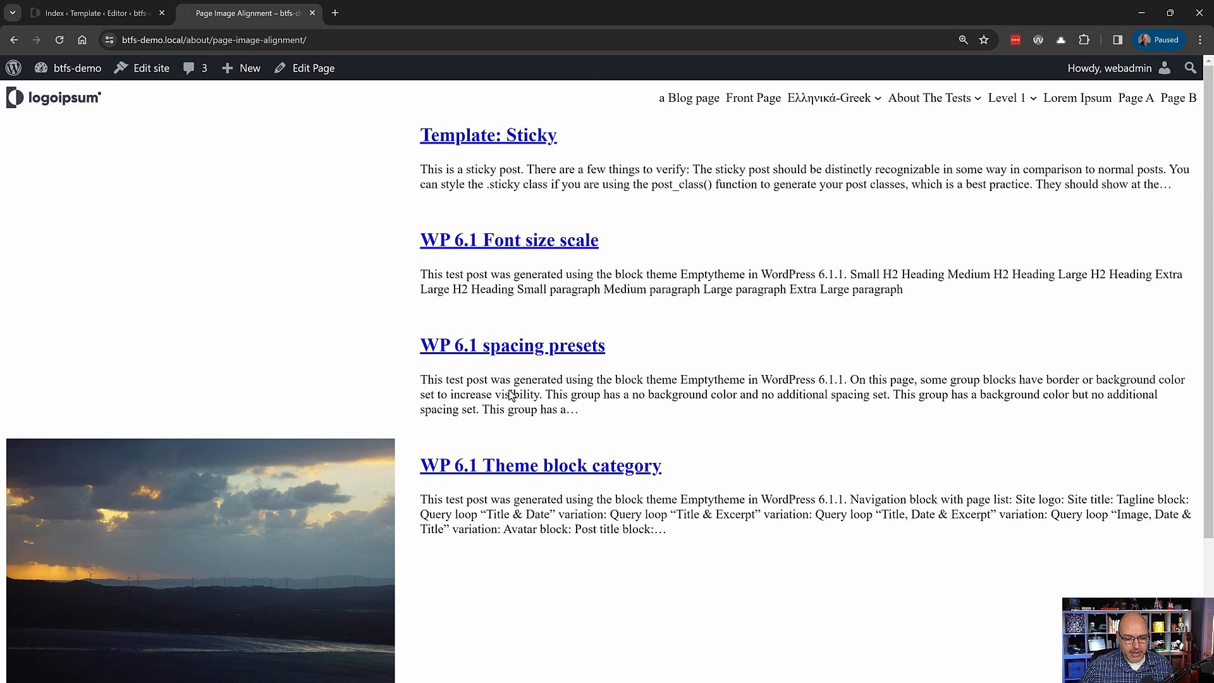
left_click(513, 347)
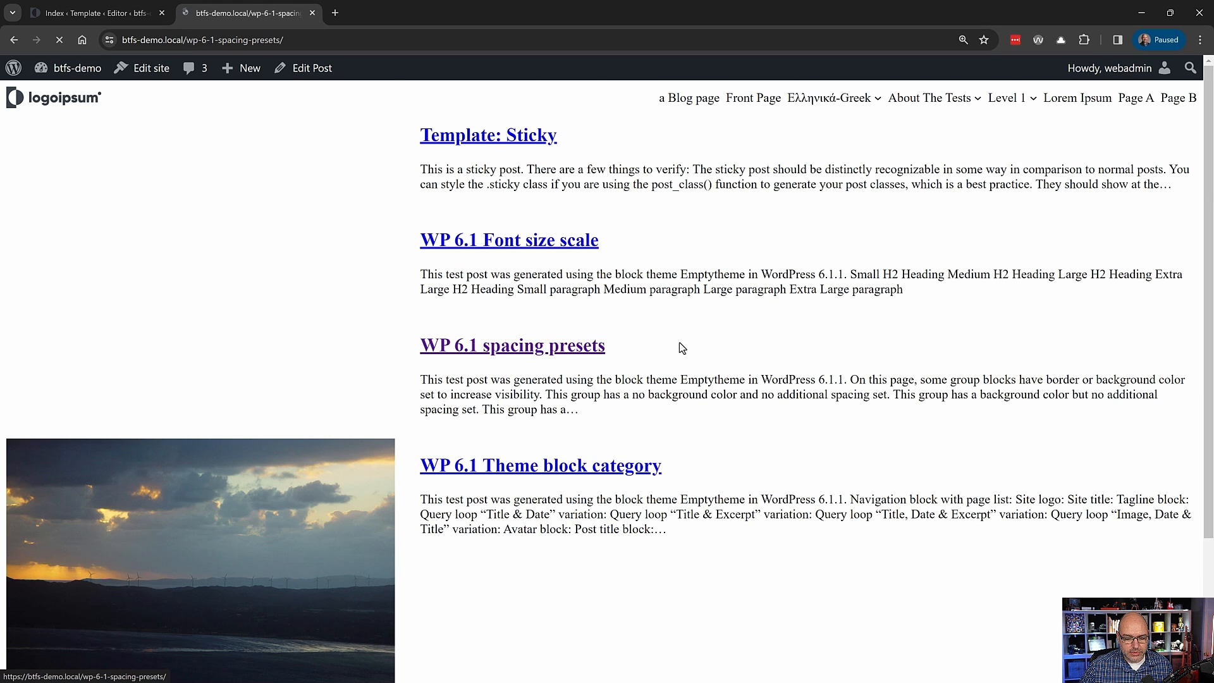
left_click(516, 465)
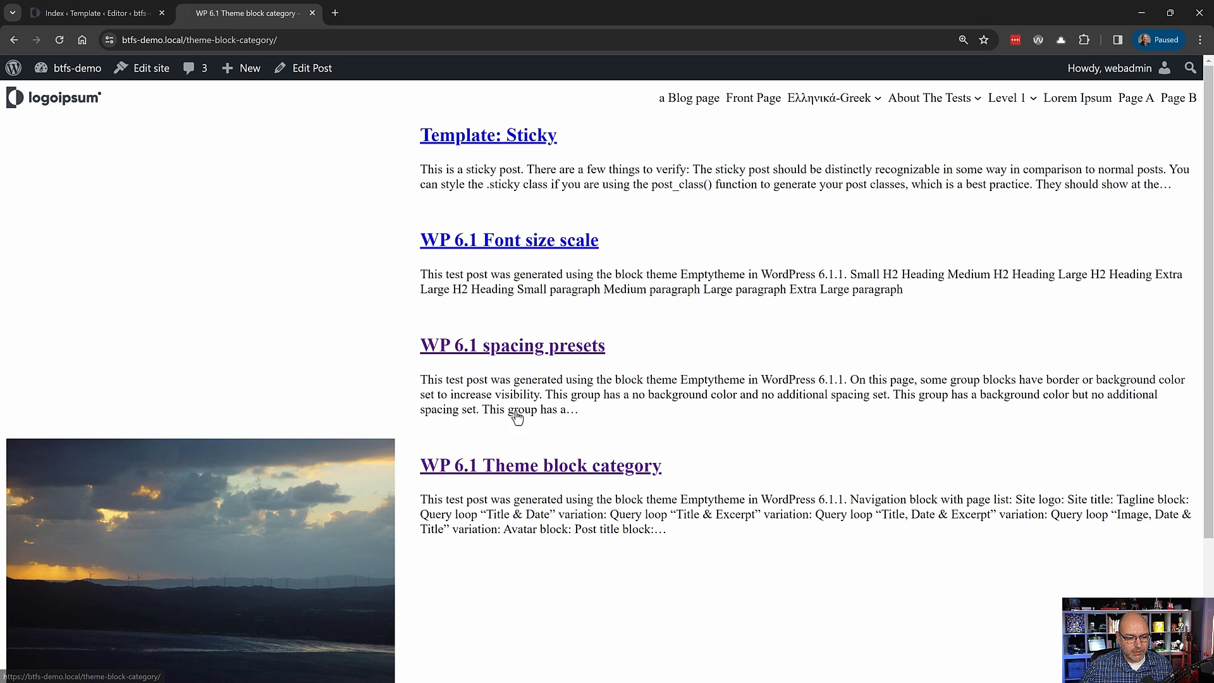
left_click(597, 158)
left_click(511, 247)
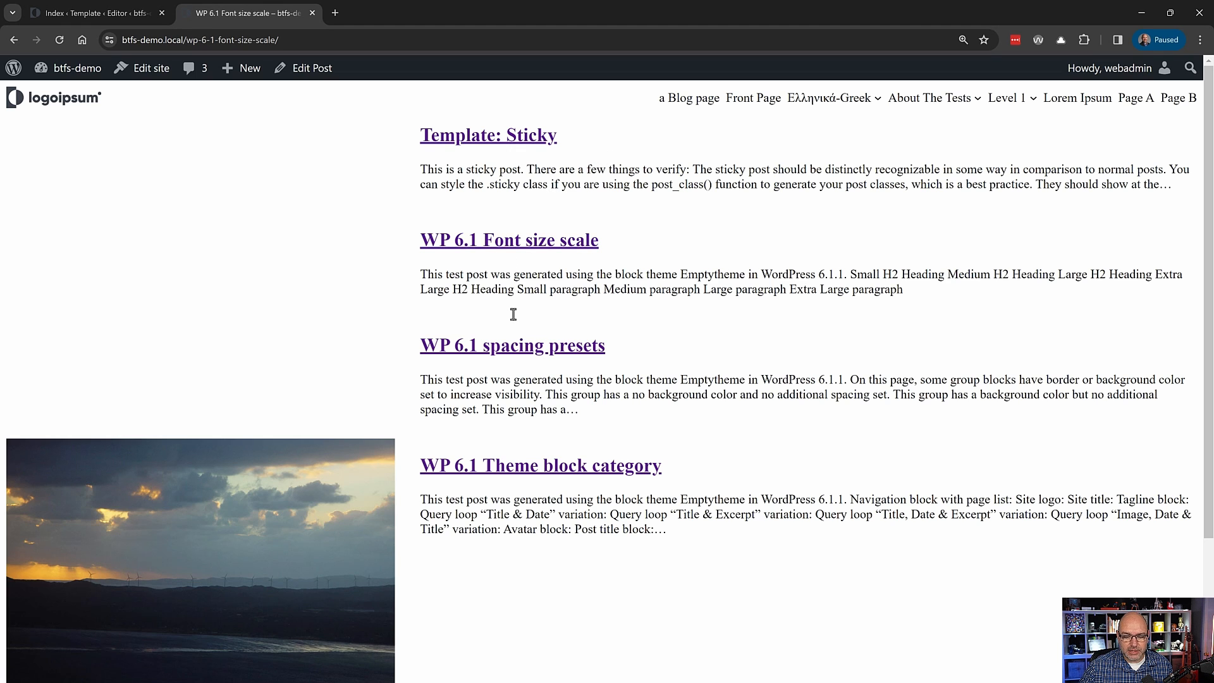
scroll(516, 321, "down", 3)
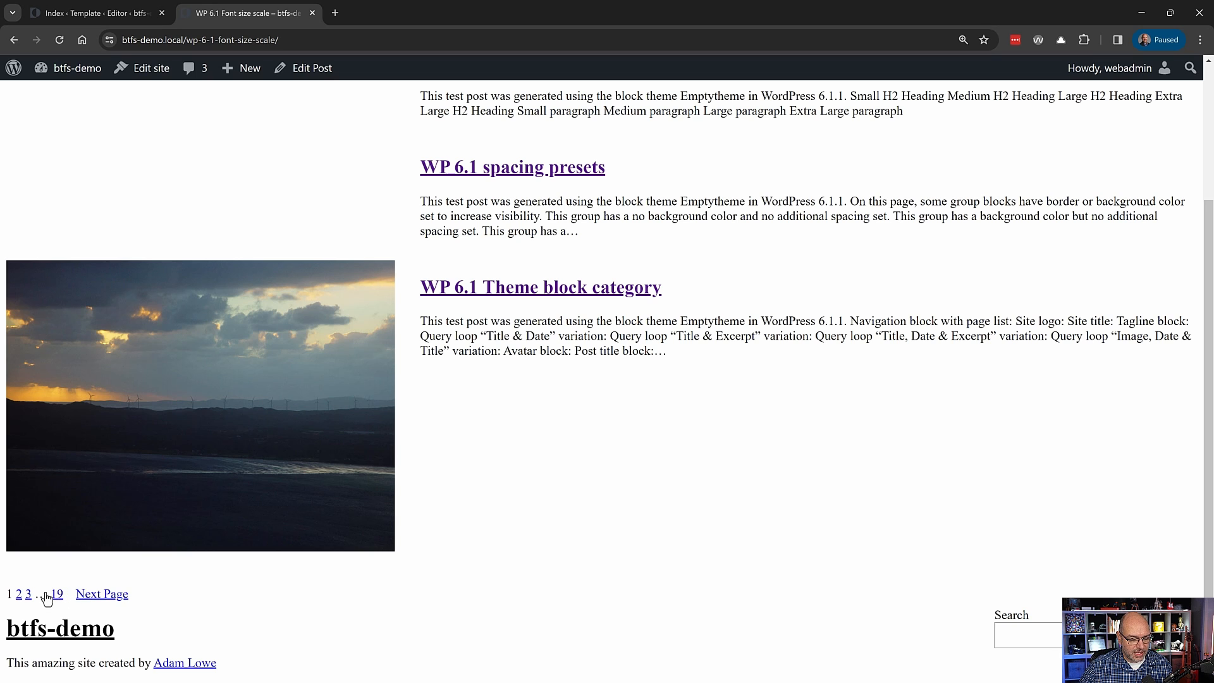
- Set the Pagination block's justification to space between items in the Index template and save it
left_click(132, 16)
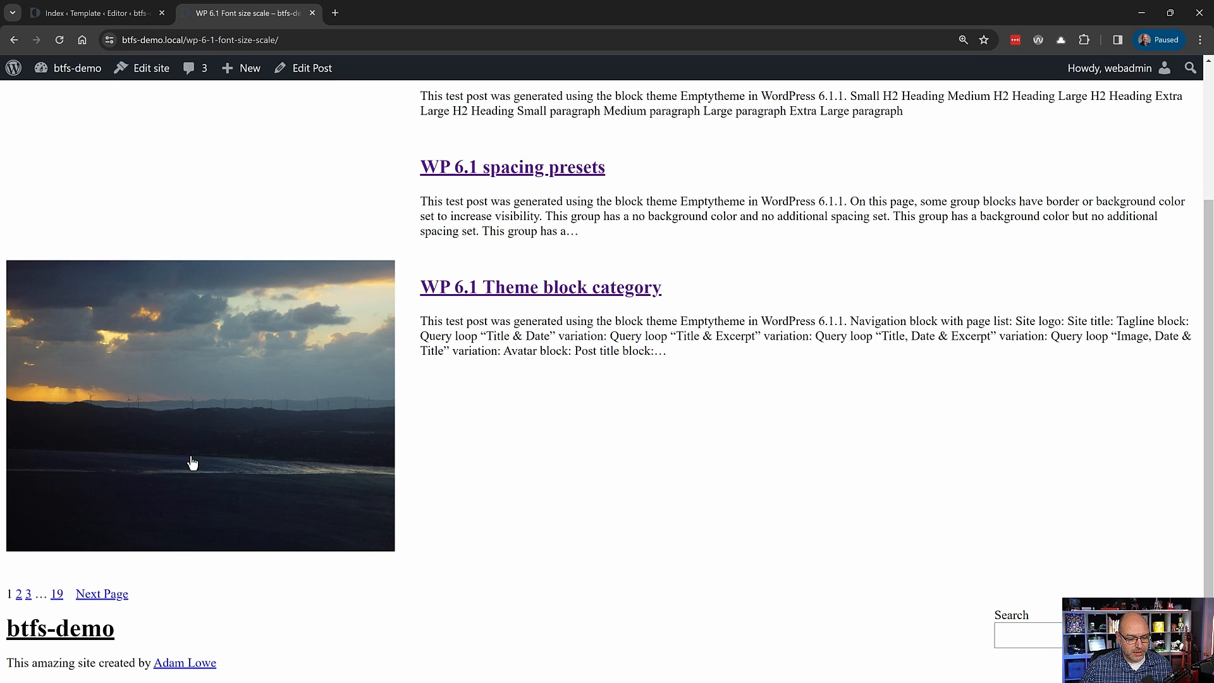
left_click(124, 386)
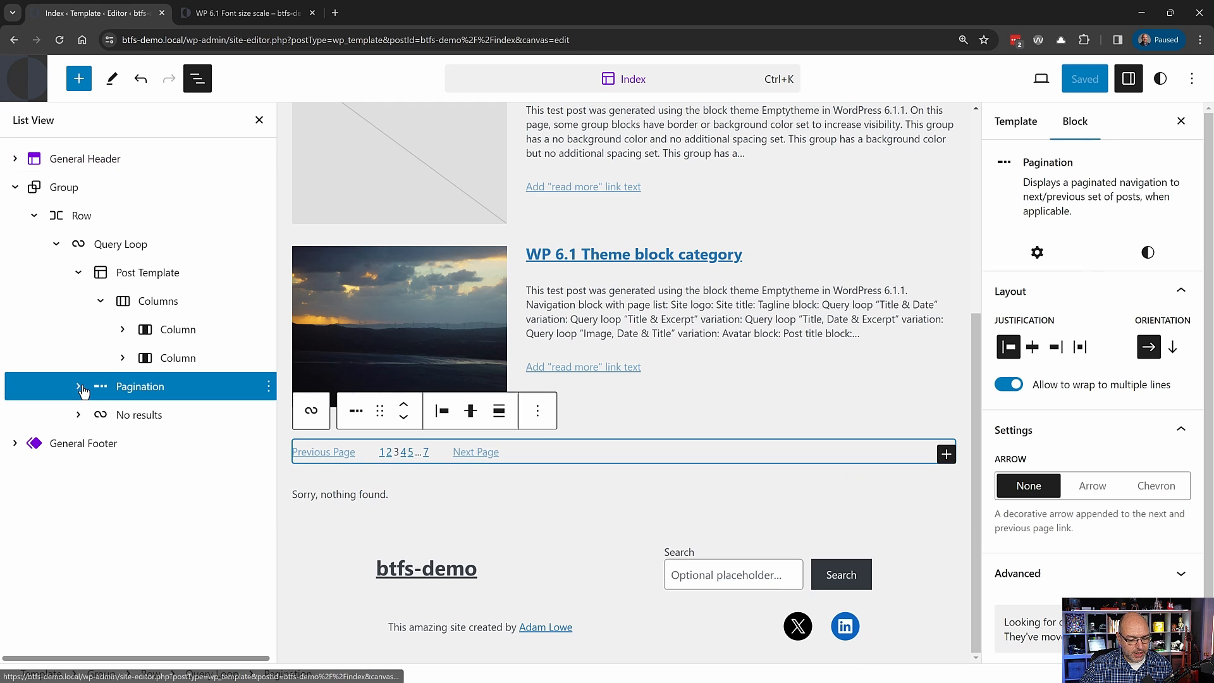
left_click(78, 386)
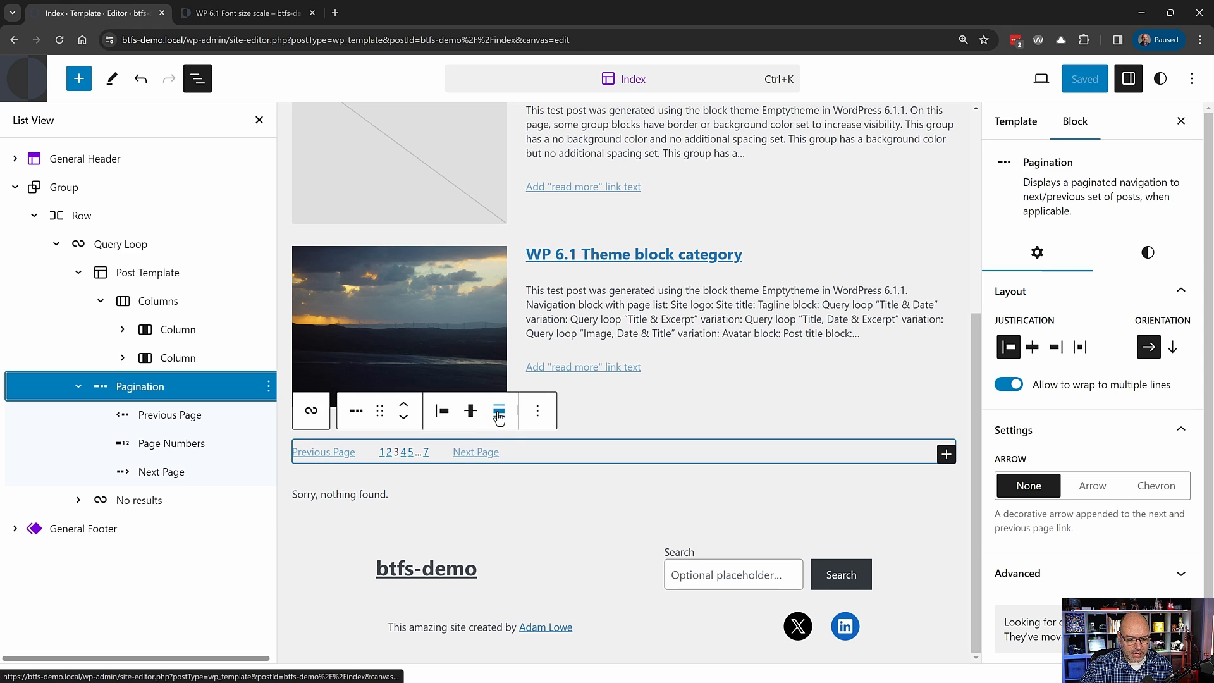
left_click(1079, 348)
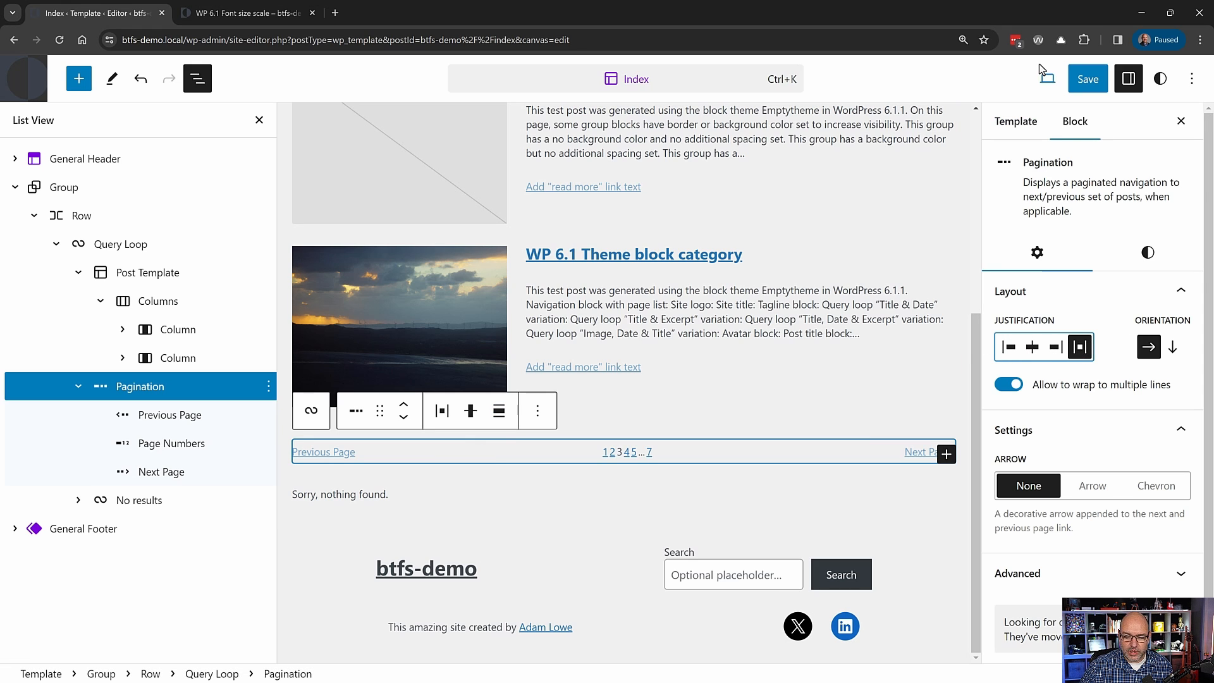
left_click(1082, 81)
left_click(1077, 85)
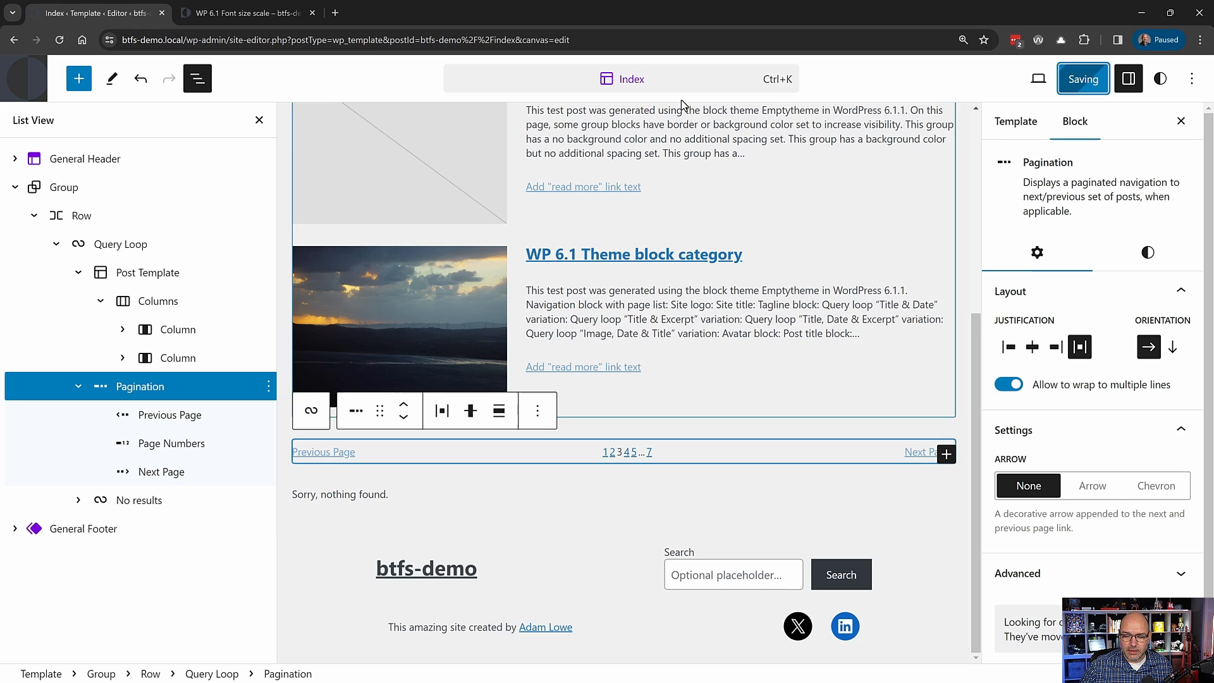
- Reload the Font size scale post and go to page 2 of the post list to check the pagination spacing
left_click(247, 13)
left_click(59, 40)
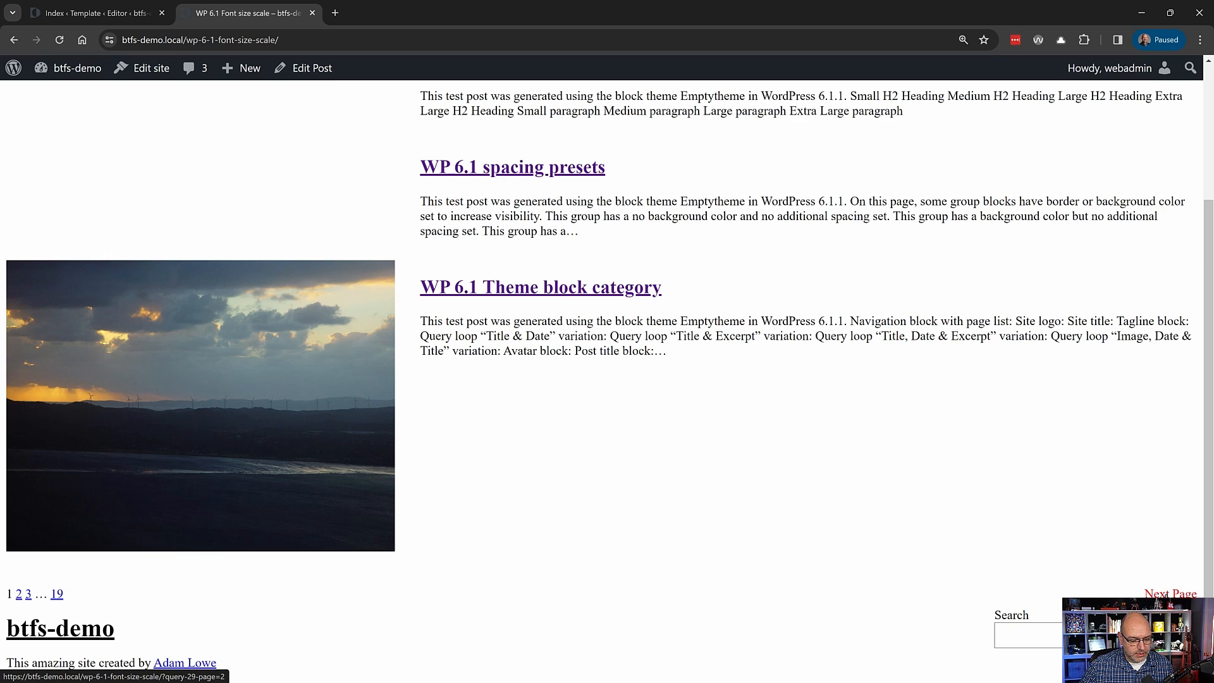
left_click(19, 595)
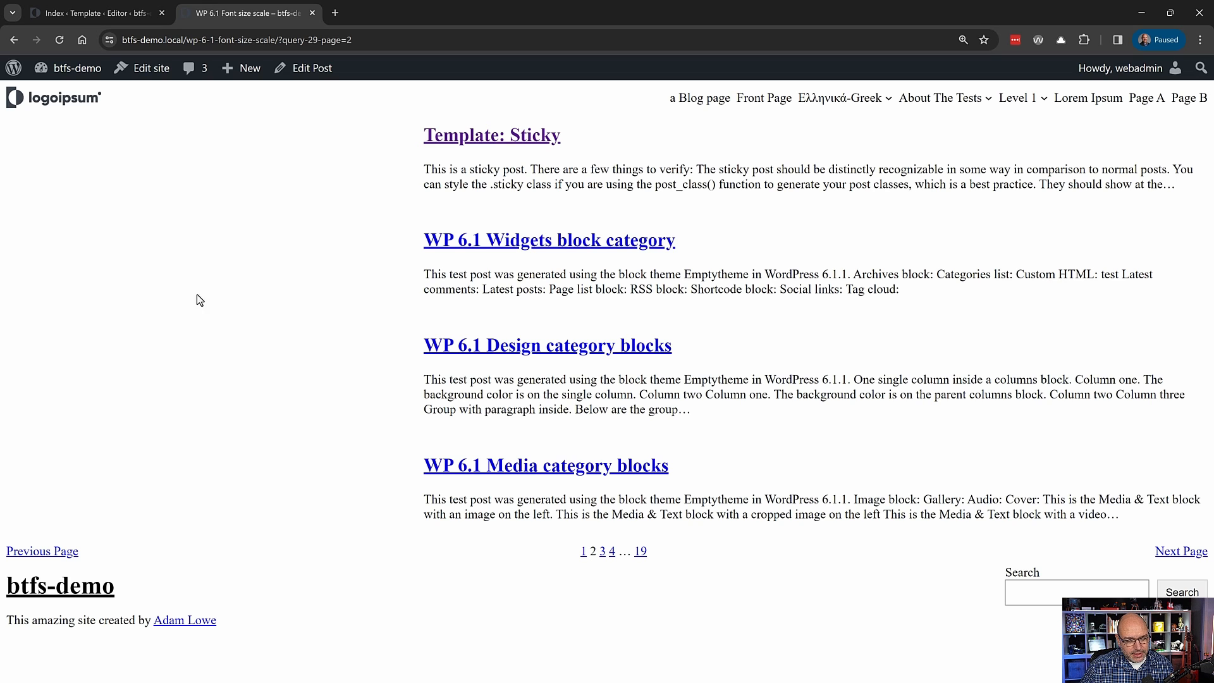
- Open the Index template's details in the site editor, view its available actions, and check the theme's index.html in VS Code
left_click(141, 68)
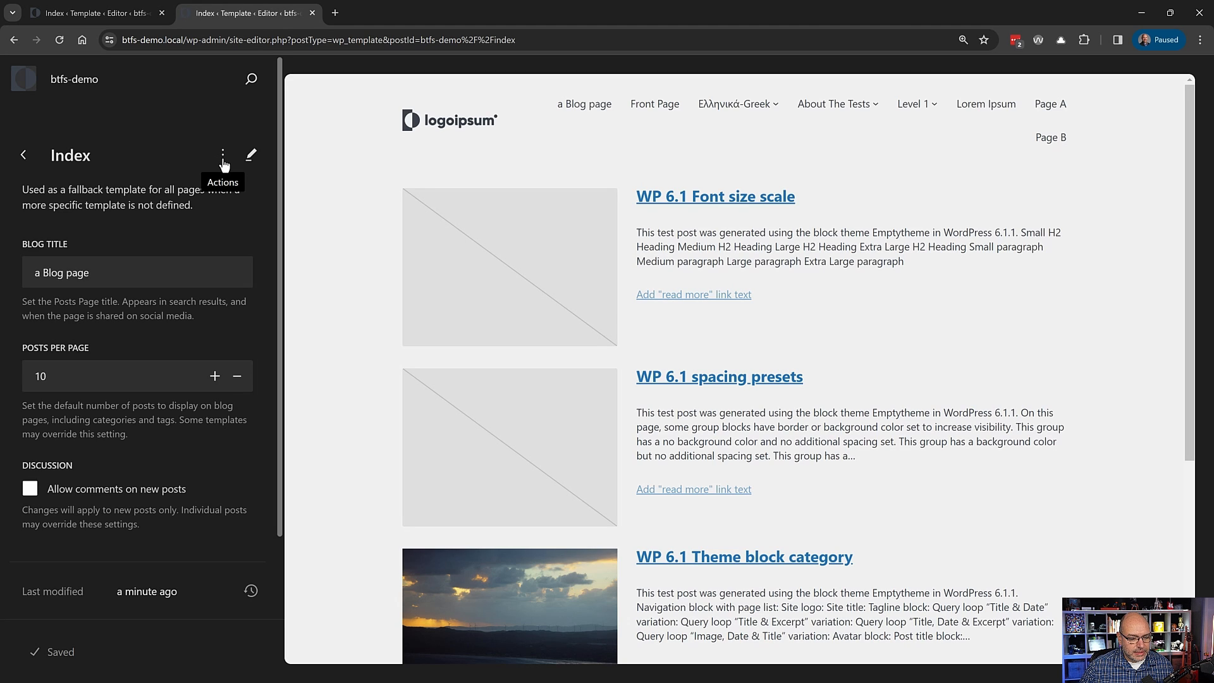
left_click(223, 158)
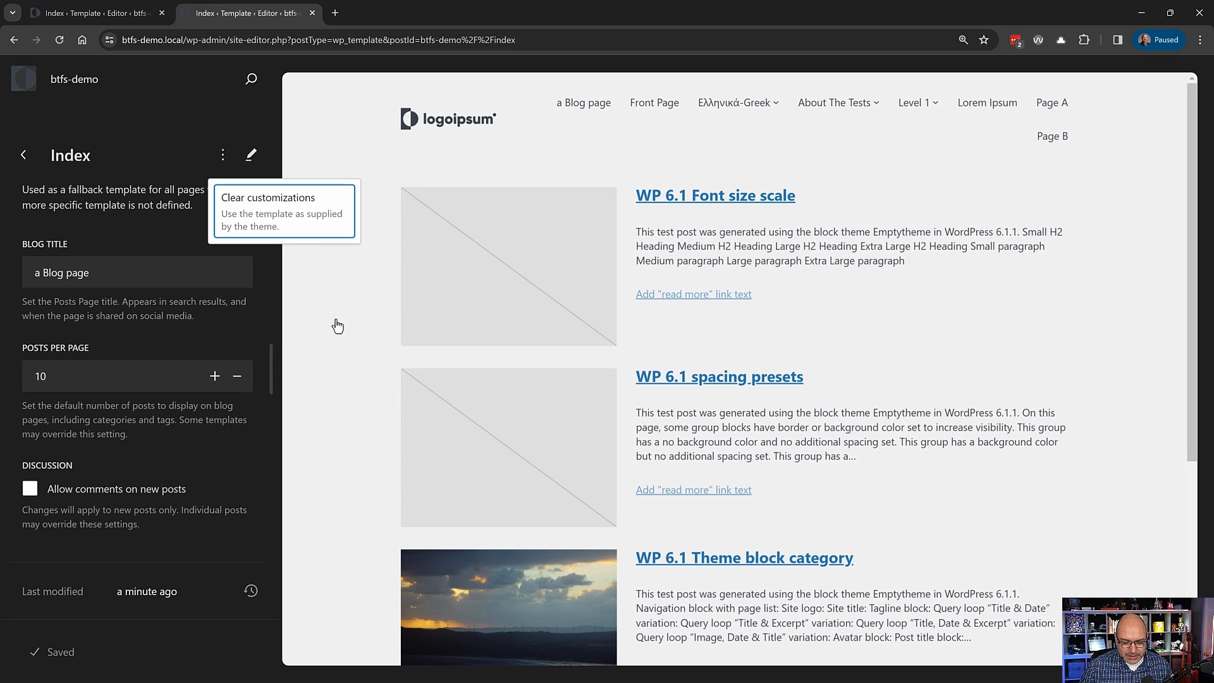
key("alt+Tab")
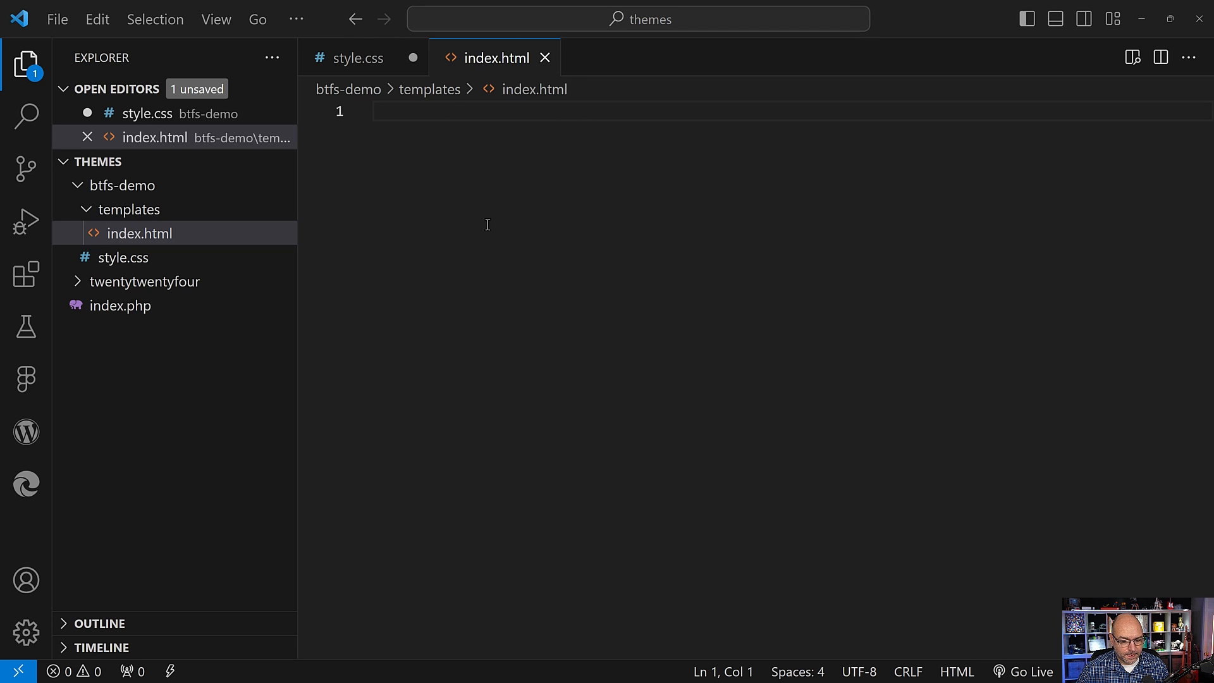
key("alt+Tab")
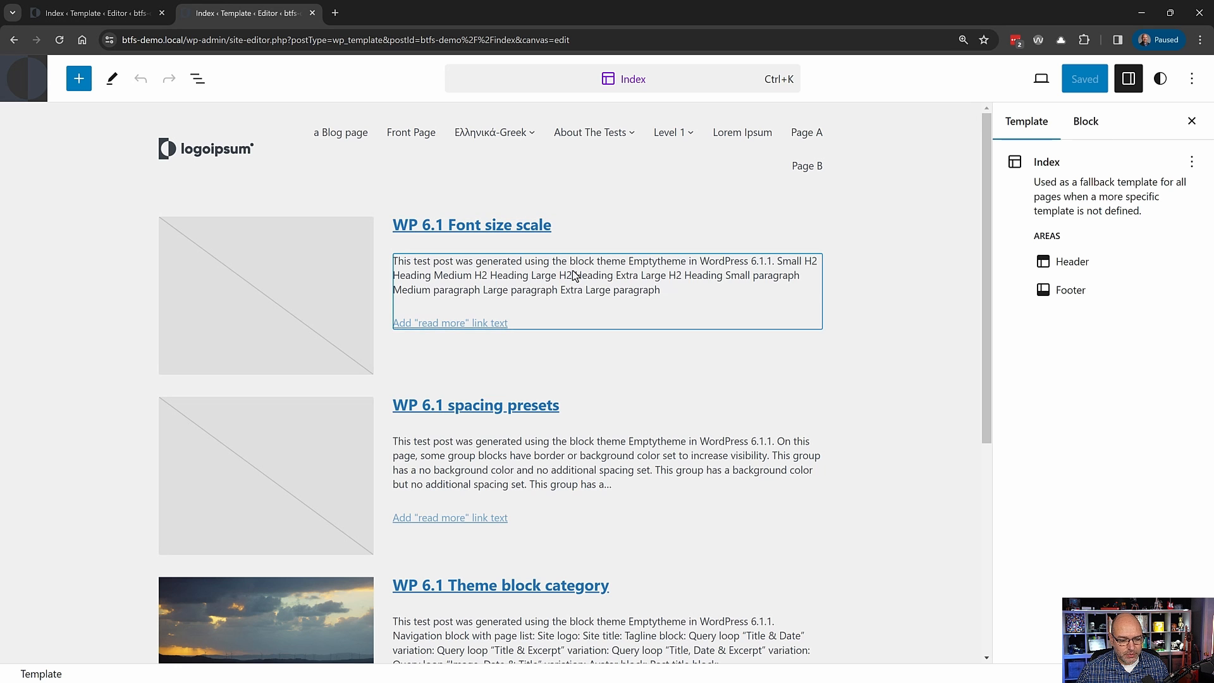
- Review the site editor's template list and the Main navigation menu, returning to the Design overview
left_click(28, 82)
left_click(22, 156)
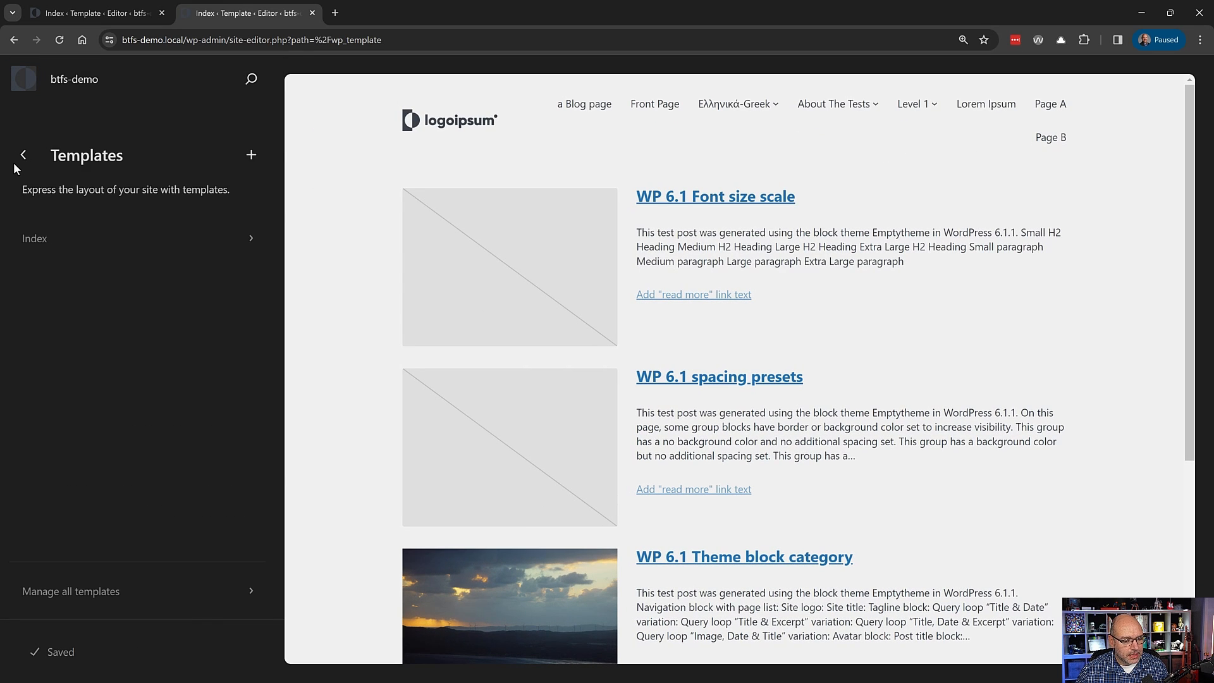
left_click(22, 156)
left_click(76, 262)
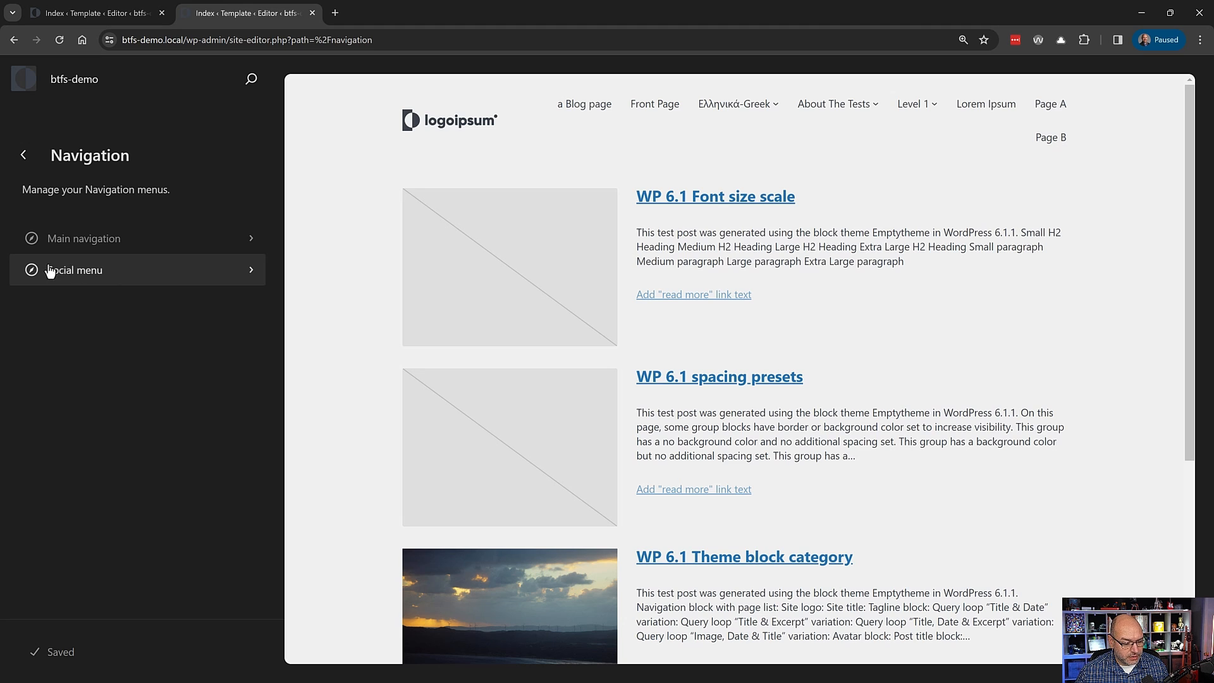
left_click(82, 241)
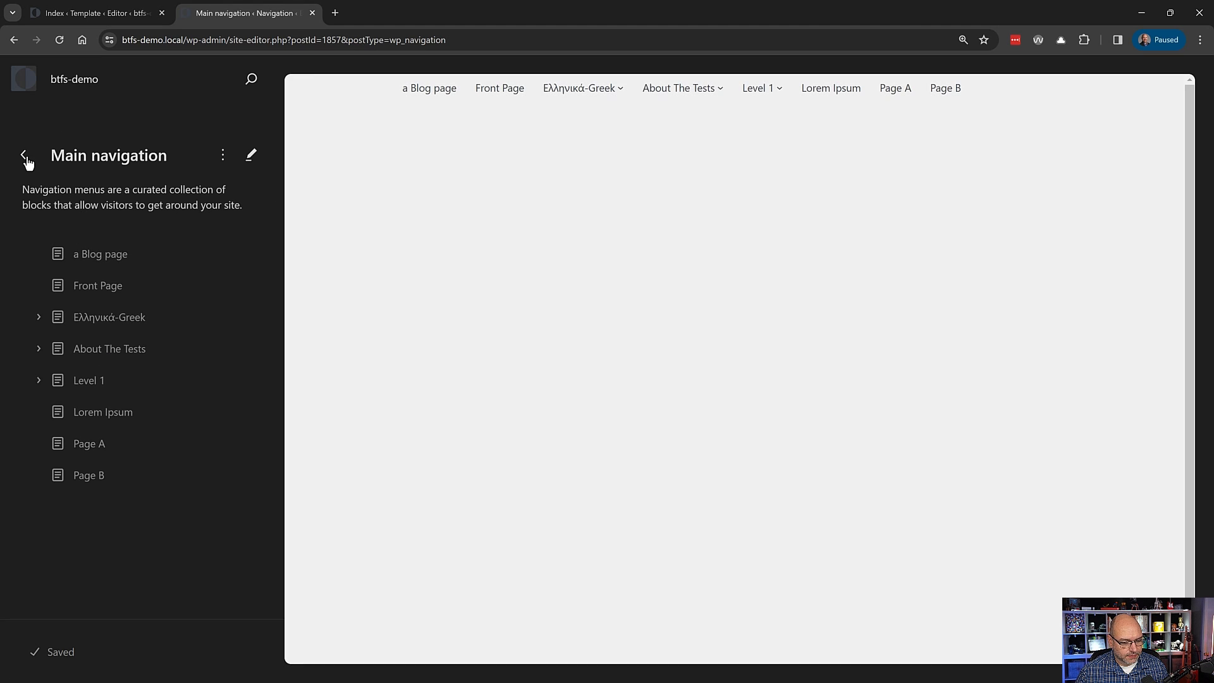
left_click(24, 155)
left_click(24, 155)
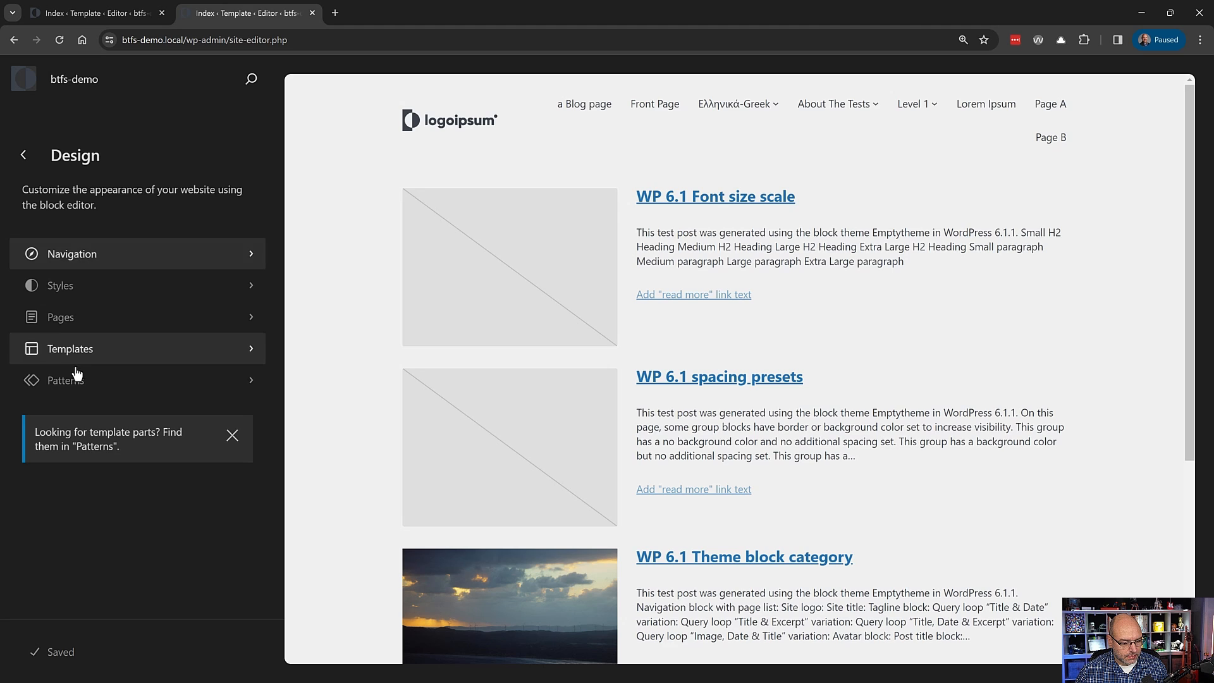
- Browse the Header and Footer template parts and open General Header for editing
left_click(131, 387)
left_click(117, 288)
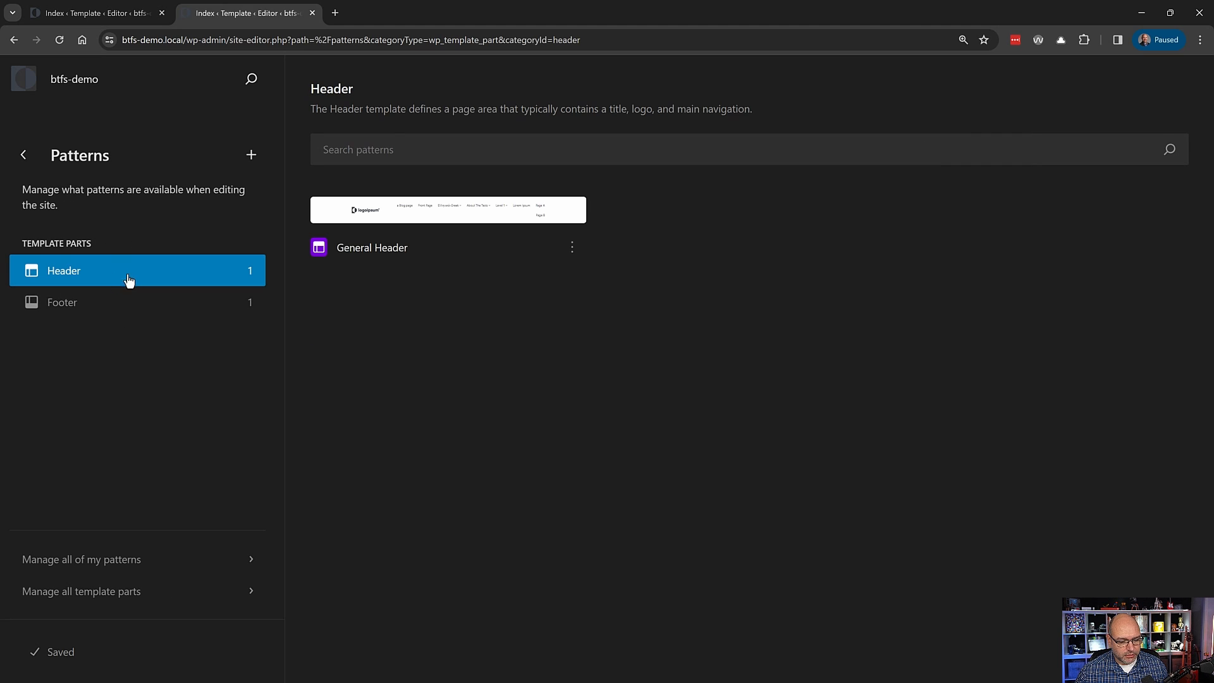
left_click(106, 304)
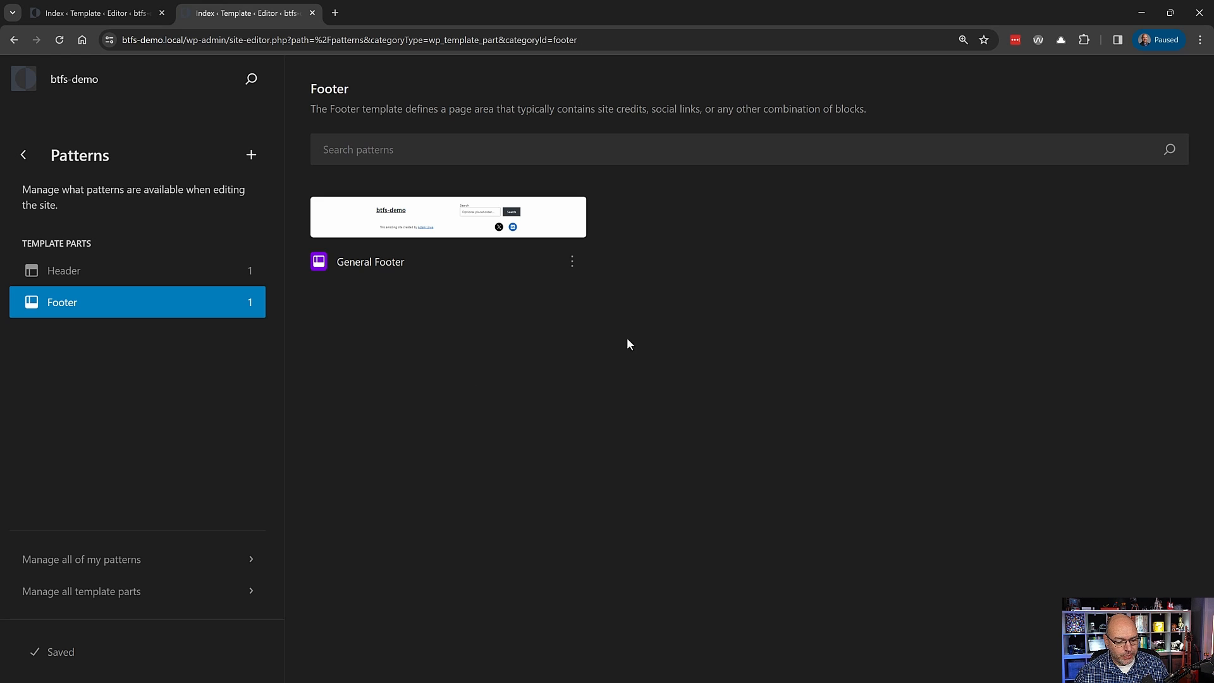
left_click(124, 273)
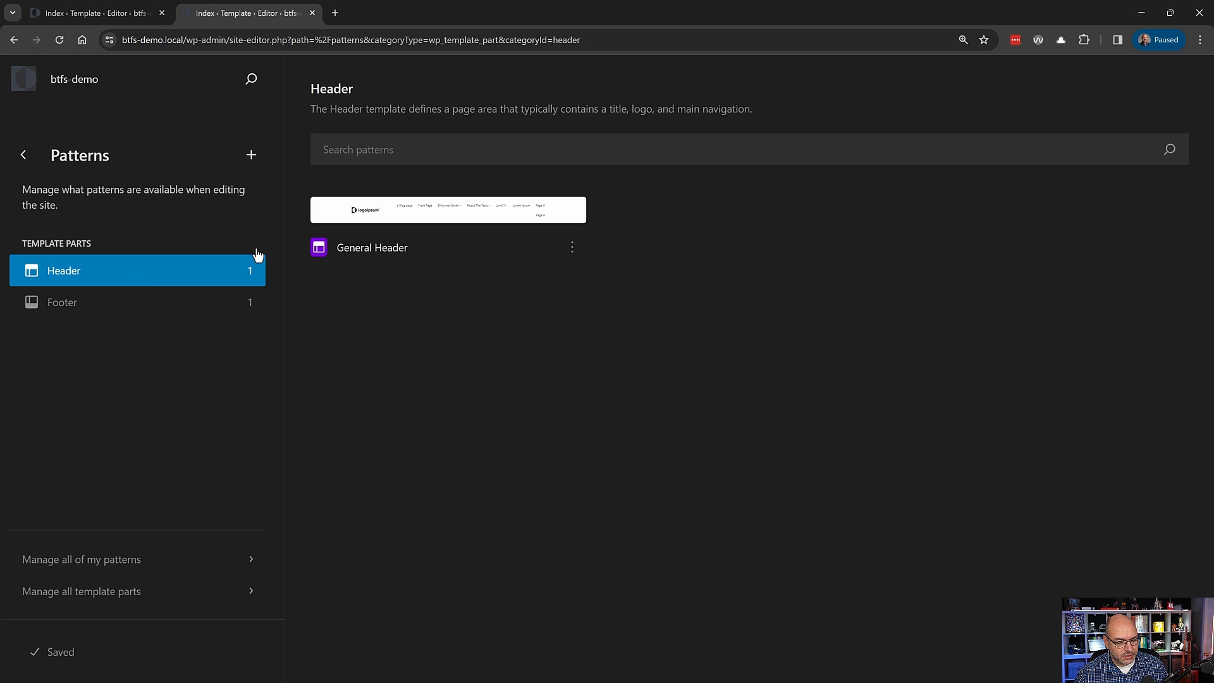
left_click(494, 218)
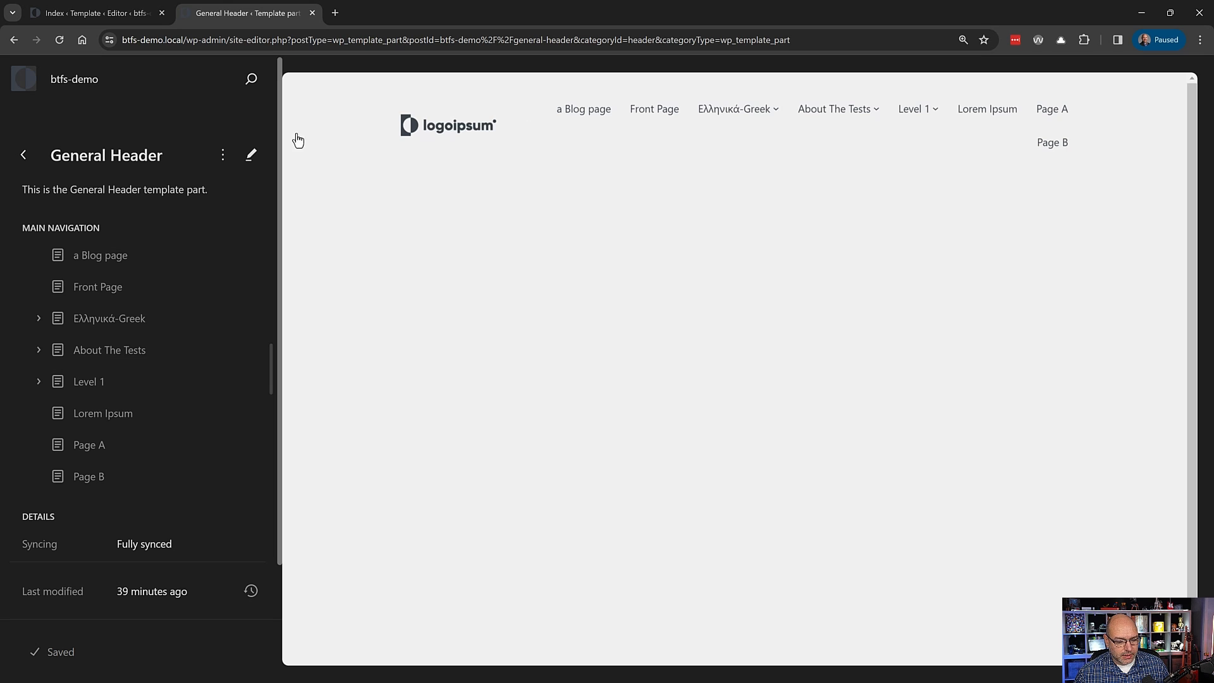
left_click(252, 158)
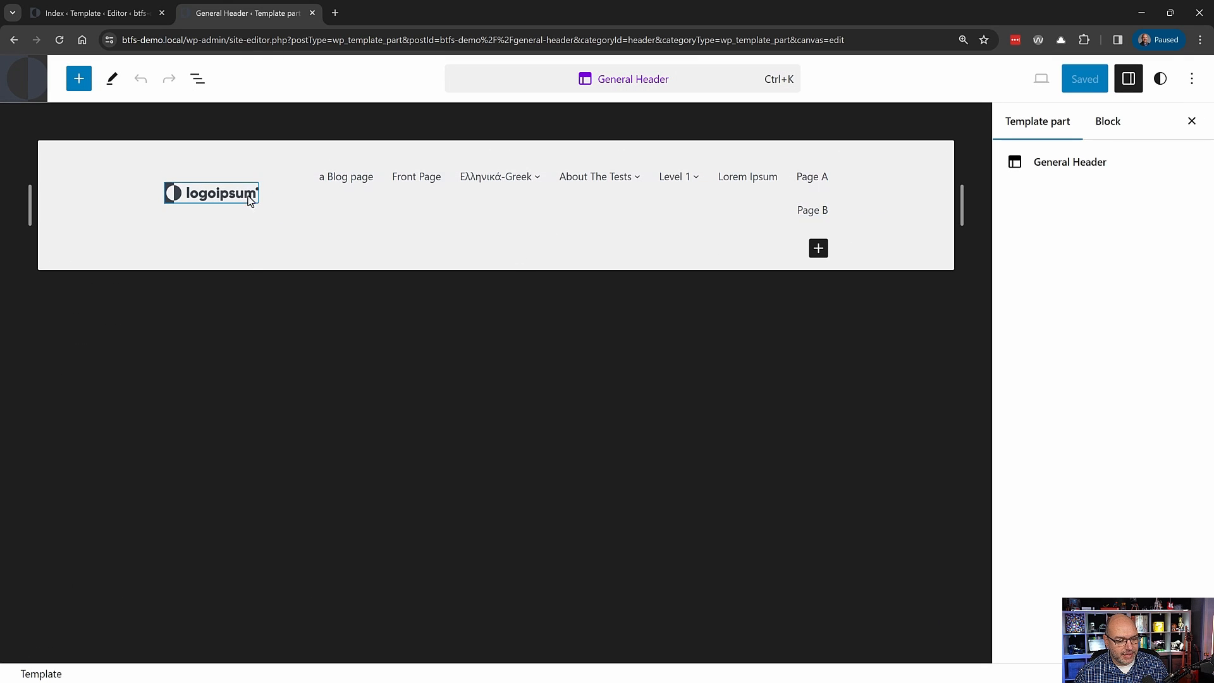
- Leave the General Header editor, return to the Patterns overview, and compare the Header and Footer template part listings
left_click(27, 93)
left_click(24, 155)
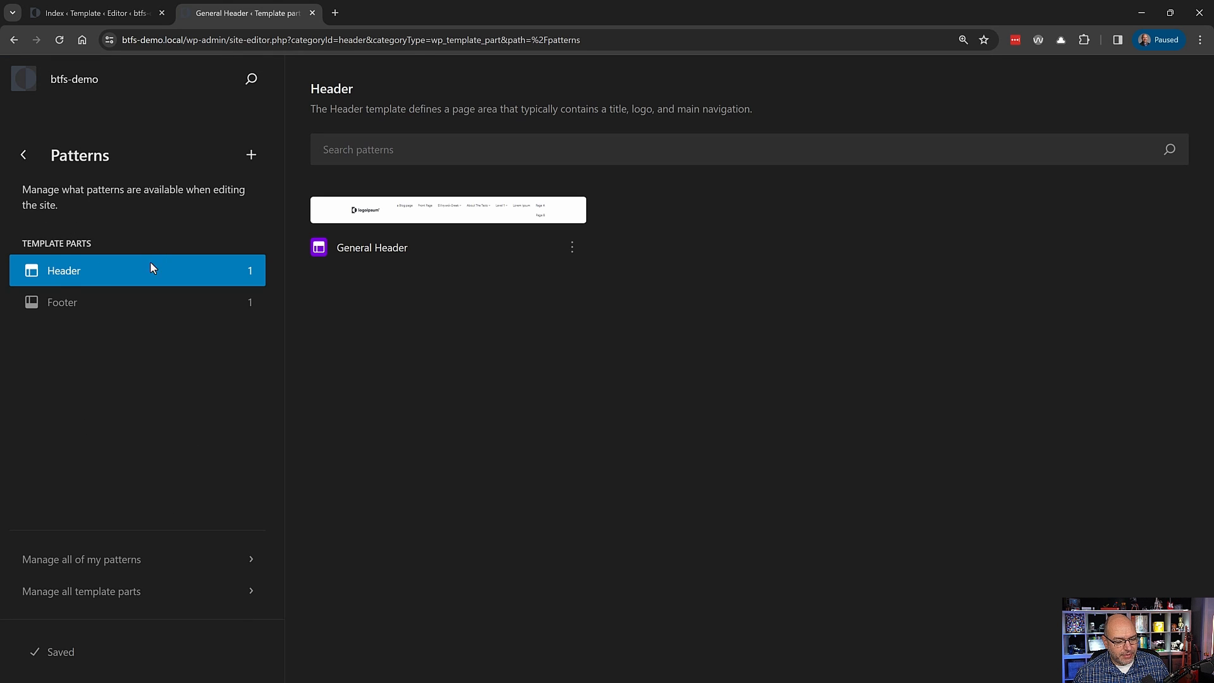
left_click(74, 305)
left_click(103, 272)
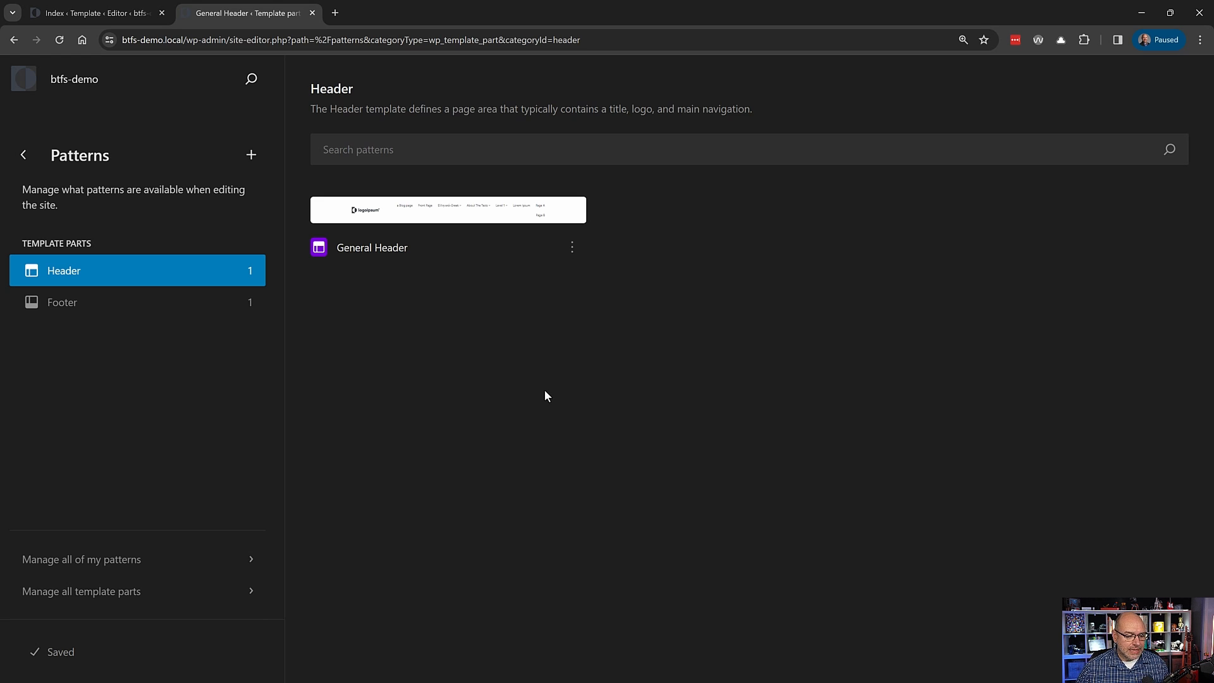
left_click(117, 305)
left_click(138, 278)
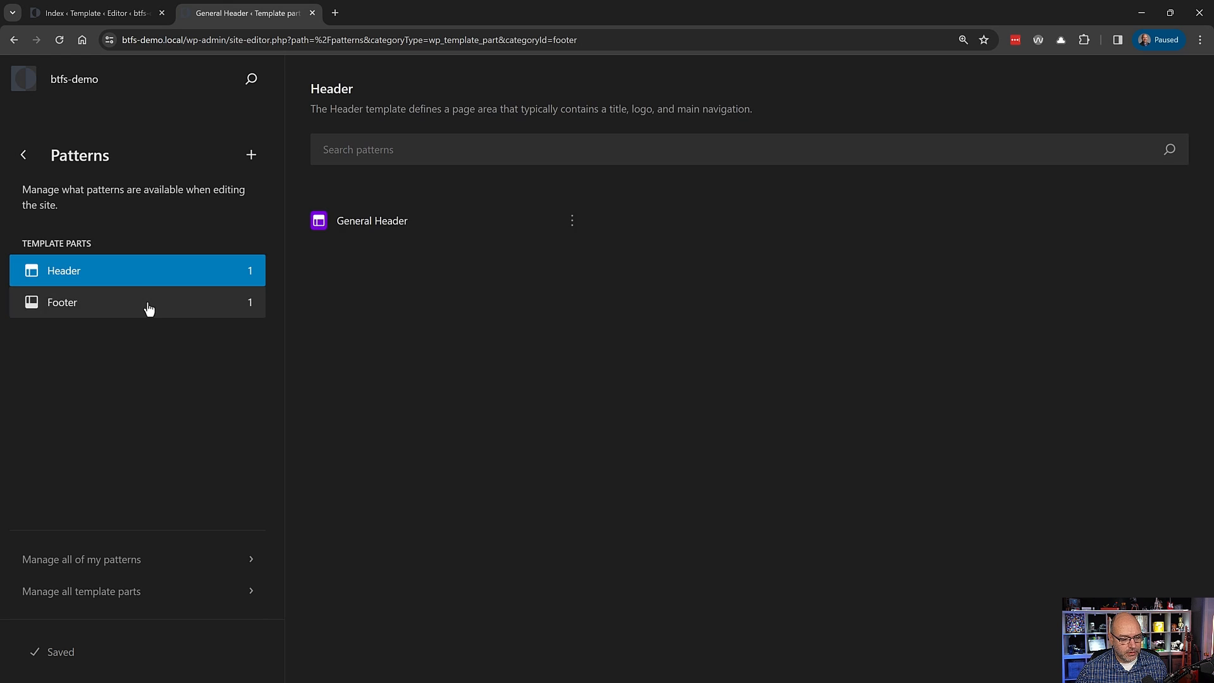
left_click(149, 309)
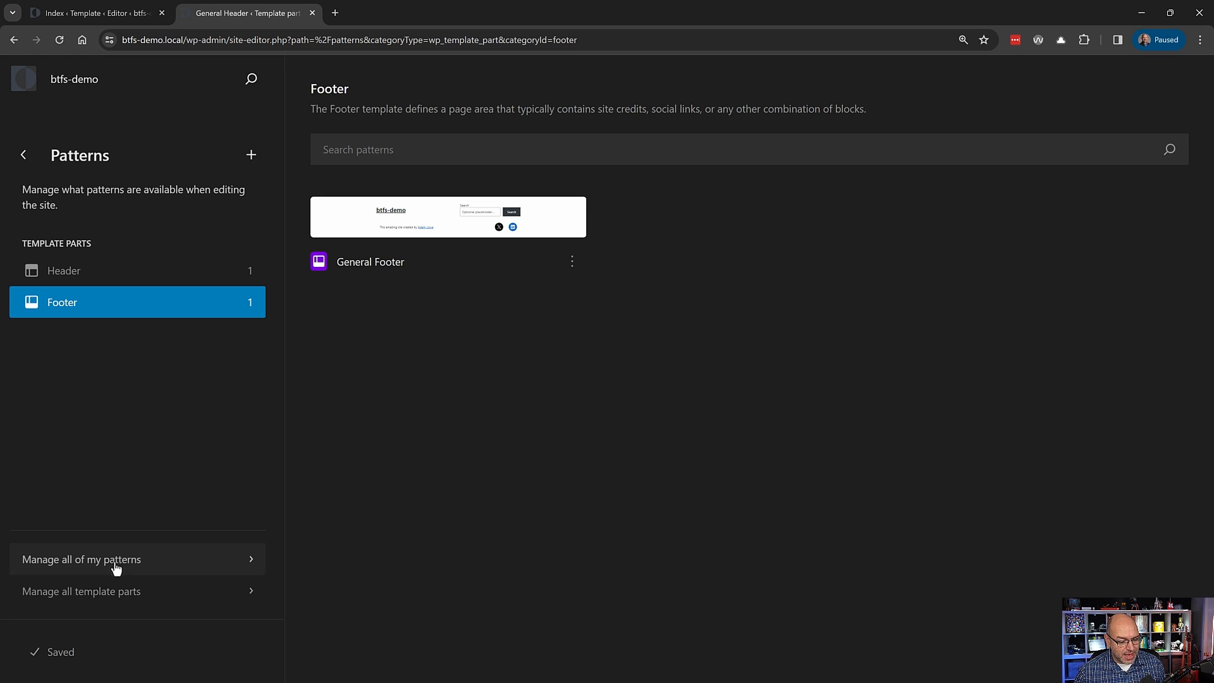
- View the admin list of all custom patterns, return to the site editor, and open the list of all template parts
left_click(145, 568)
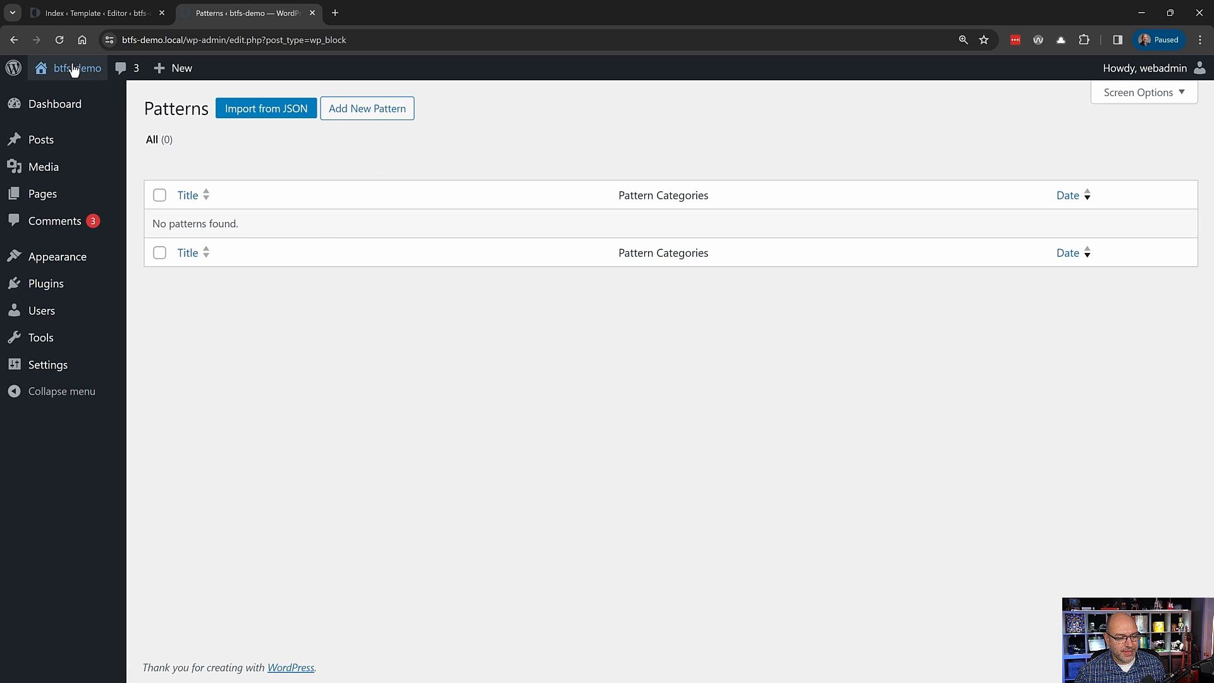
left_click(14, 40)
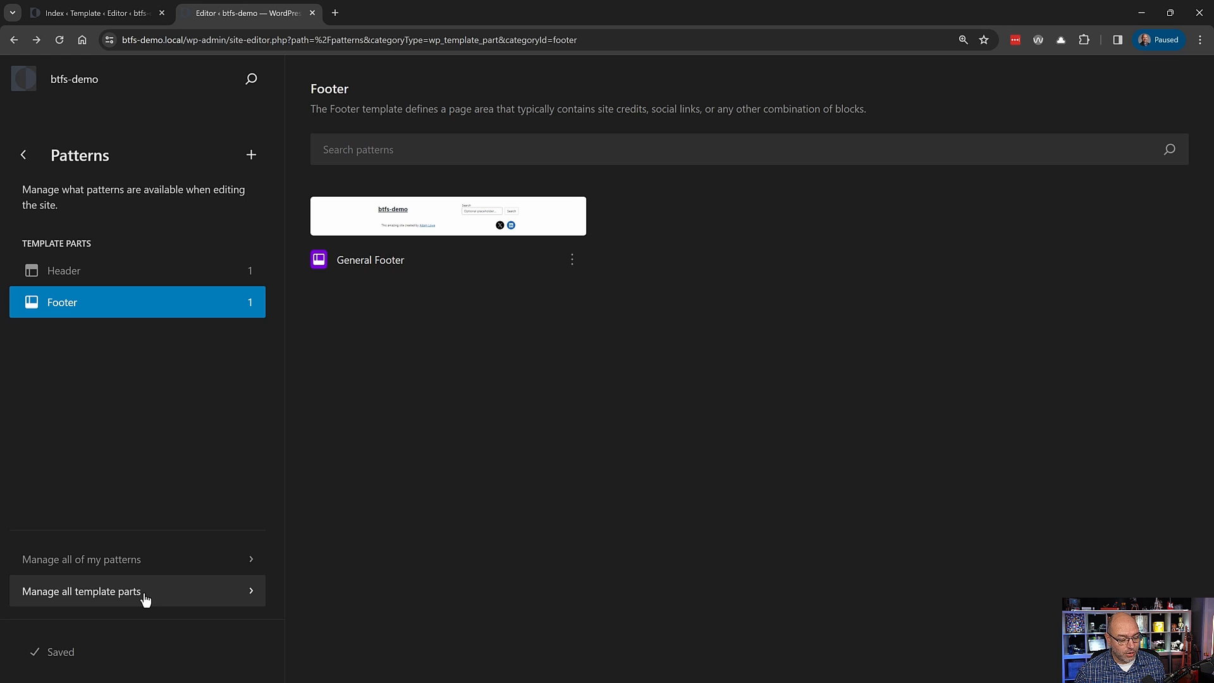
left_click(141, 599)
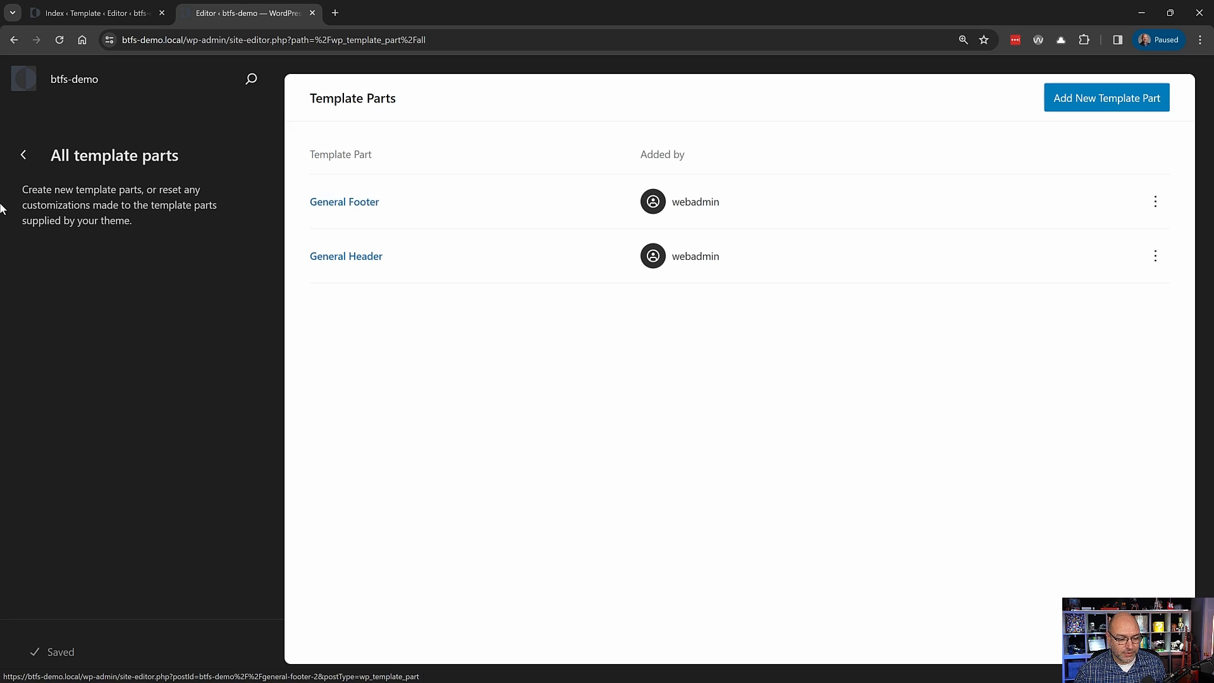
- Create a new template that applies to all pages, skipping the suggested starting pattern
left_click(24, 158)
left_click(24, 158)
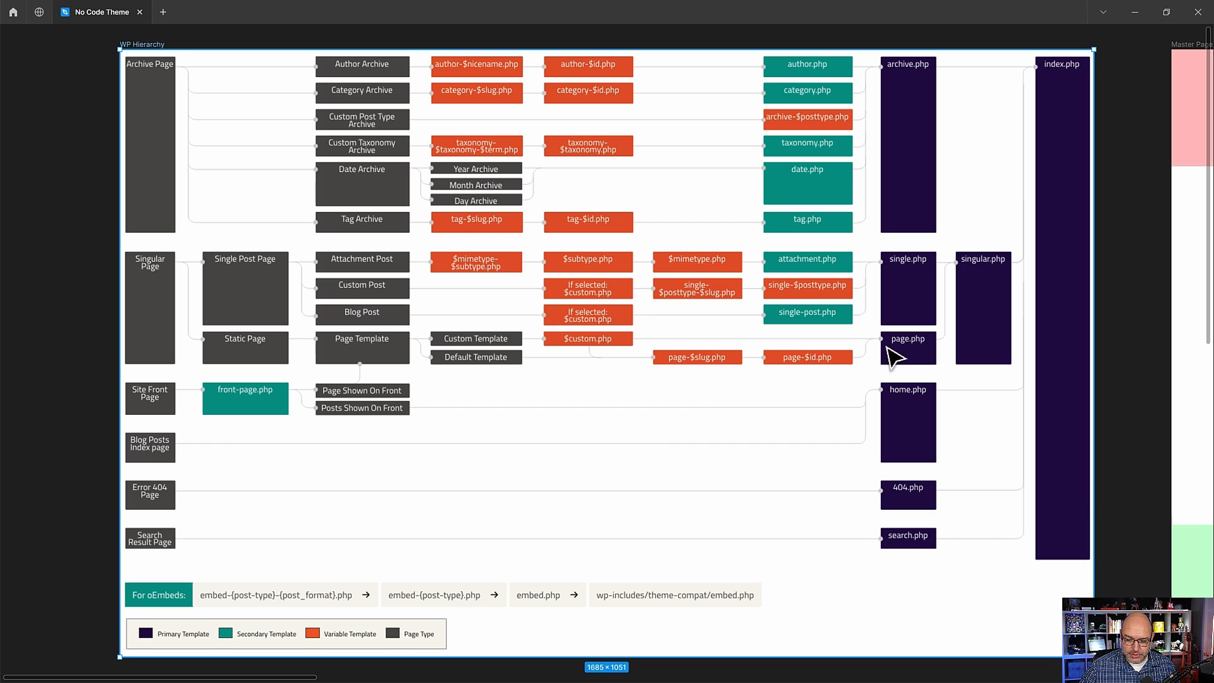
key("alt+Tab")
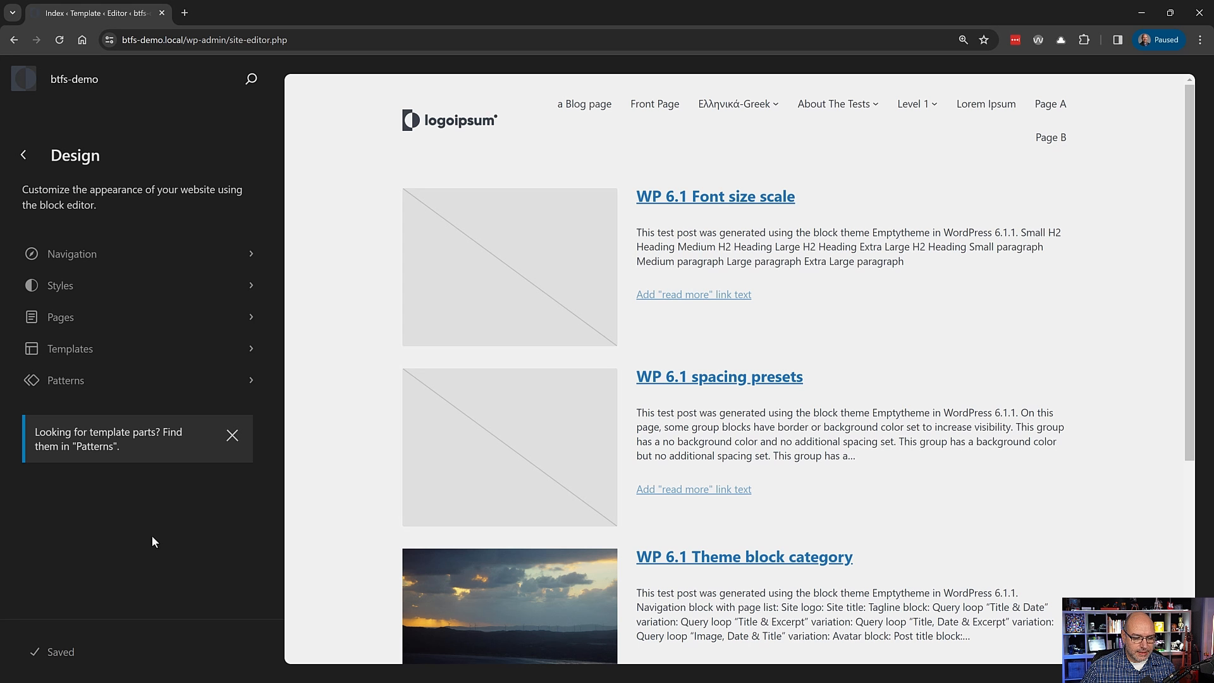
left_click(144, 353)
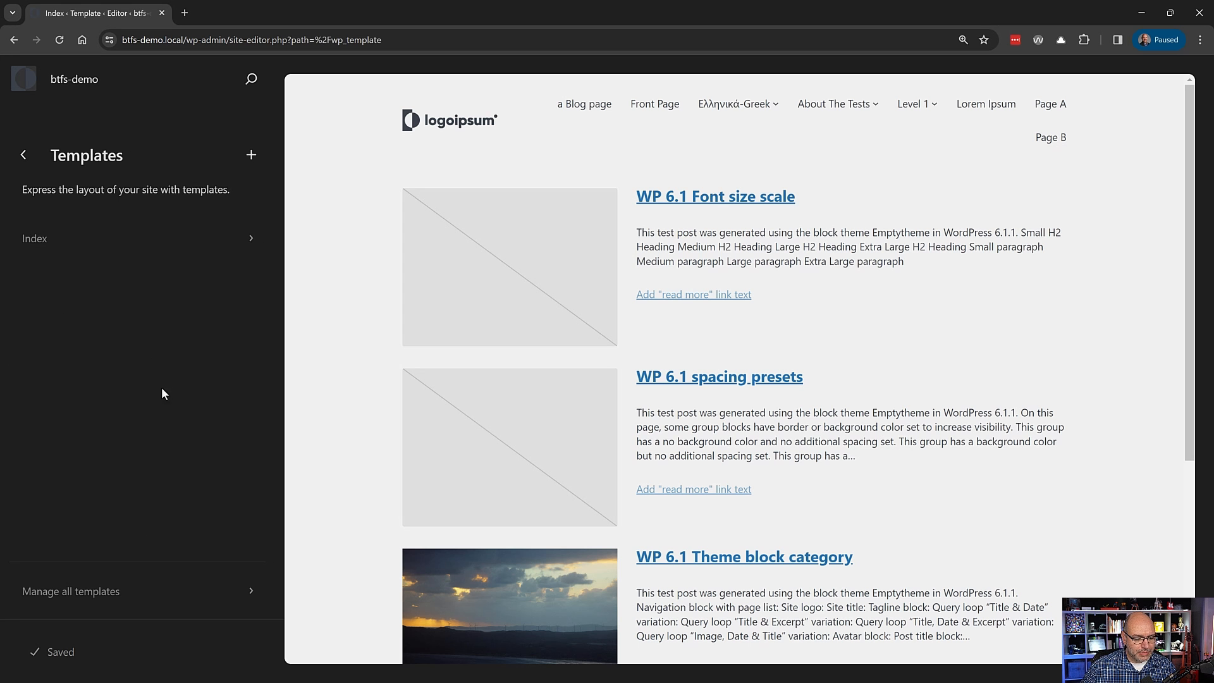
left_click(250, 157)
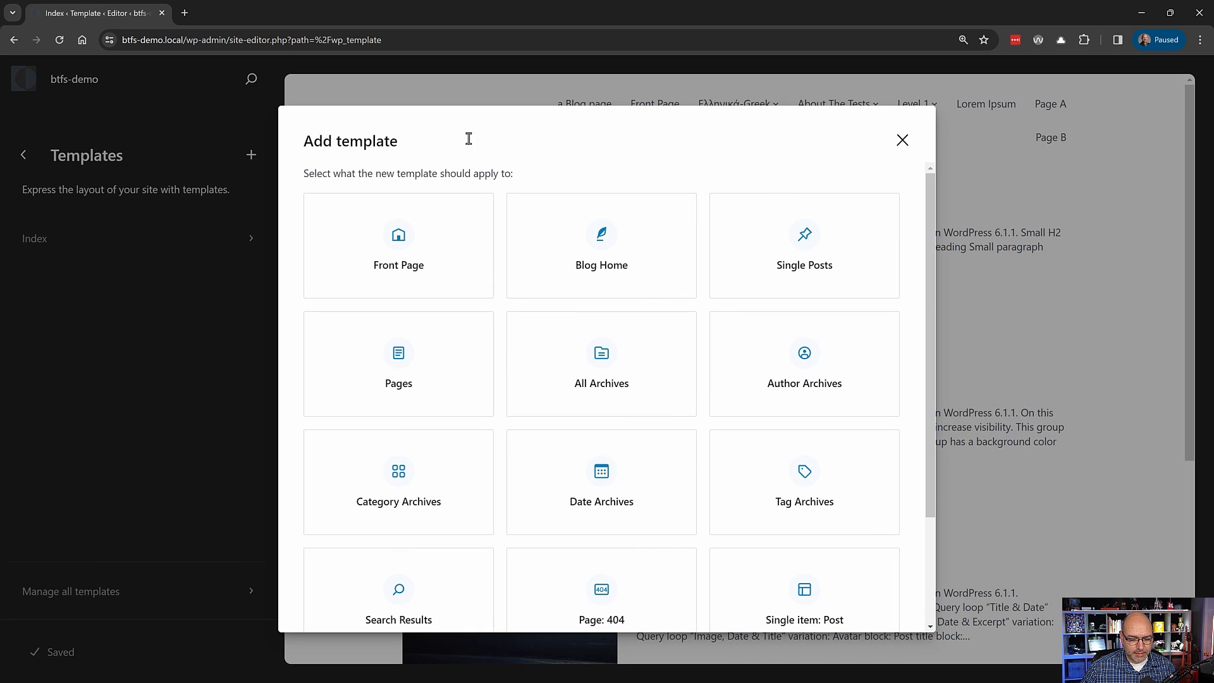
left_click(435, 353)
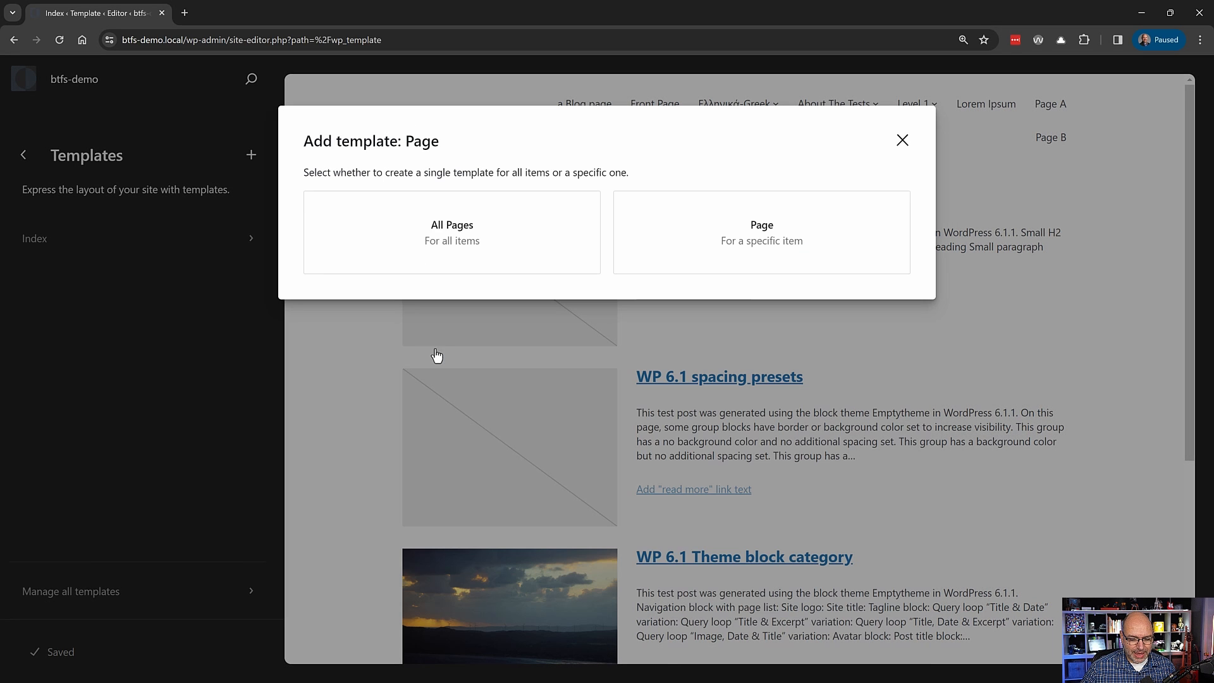
left_click(505, 250)
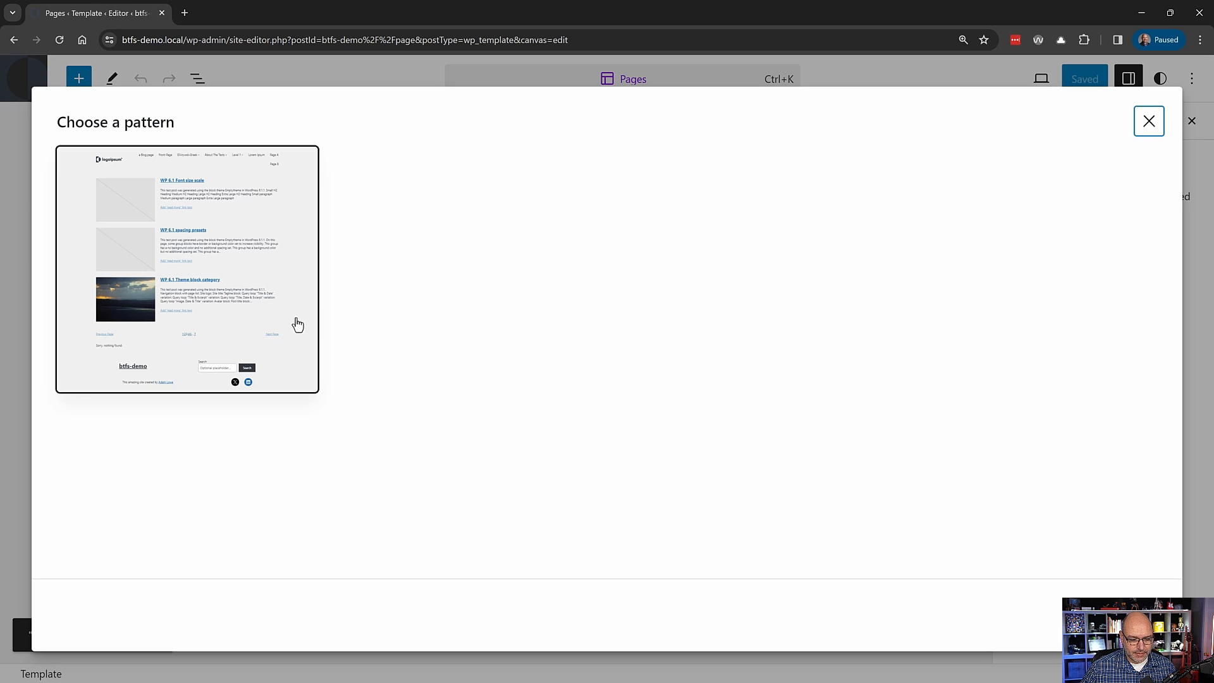
key("Escape")
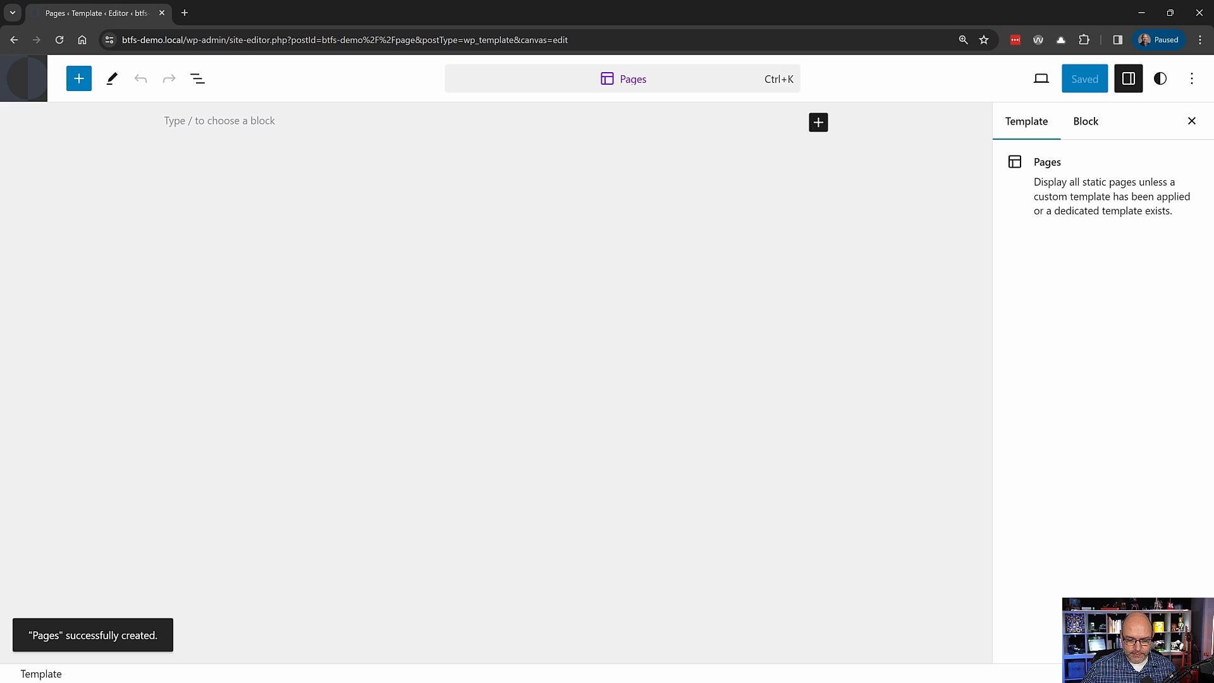
- Insert the General Header and General Footer template parts into the empty Pages template
left_click(77, 81)
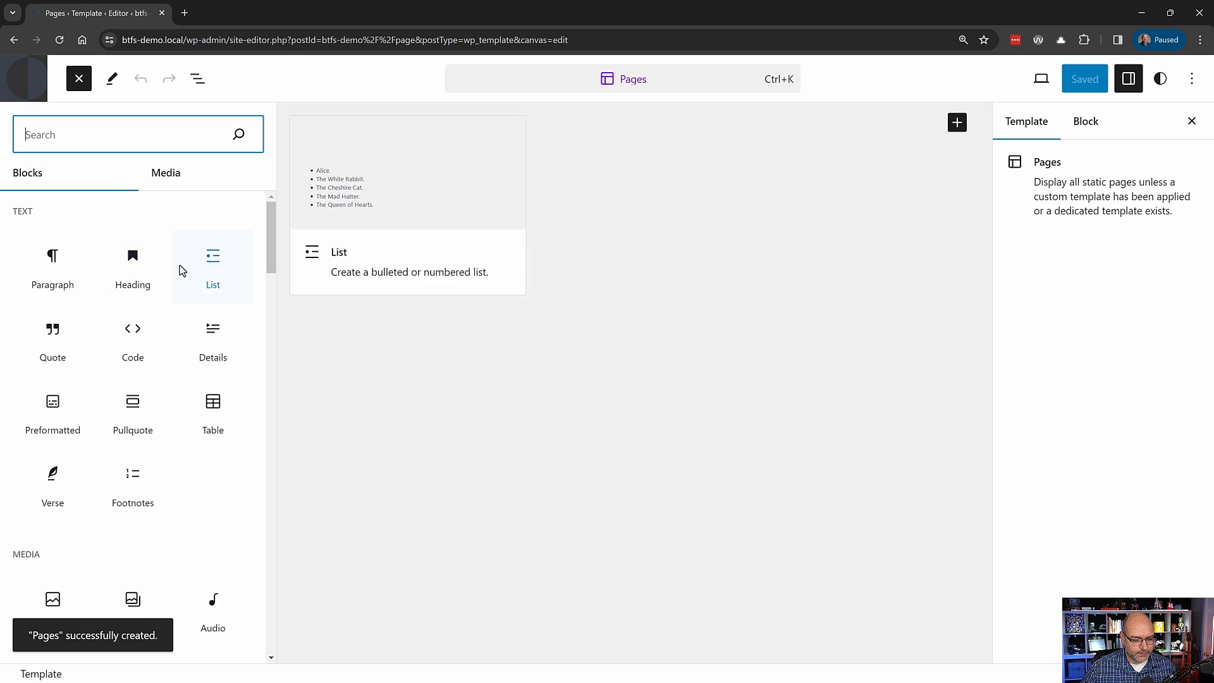
scroll(181, 270, "down", 15)
scroll(182, 269, "down", 2)
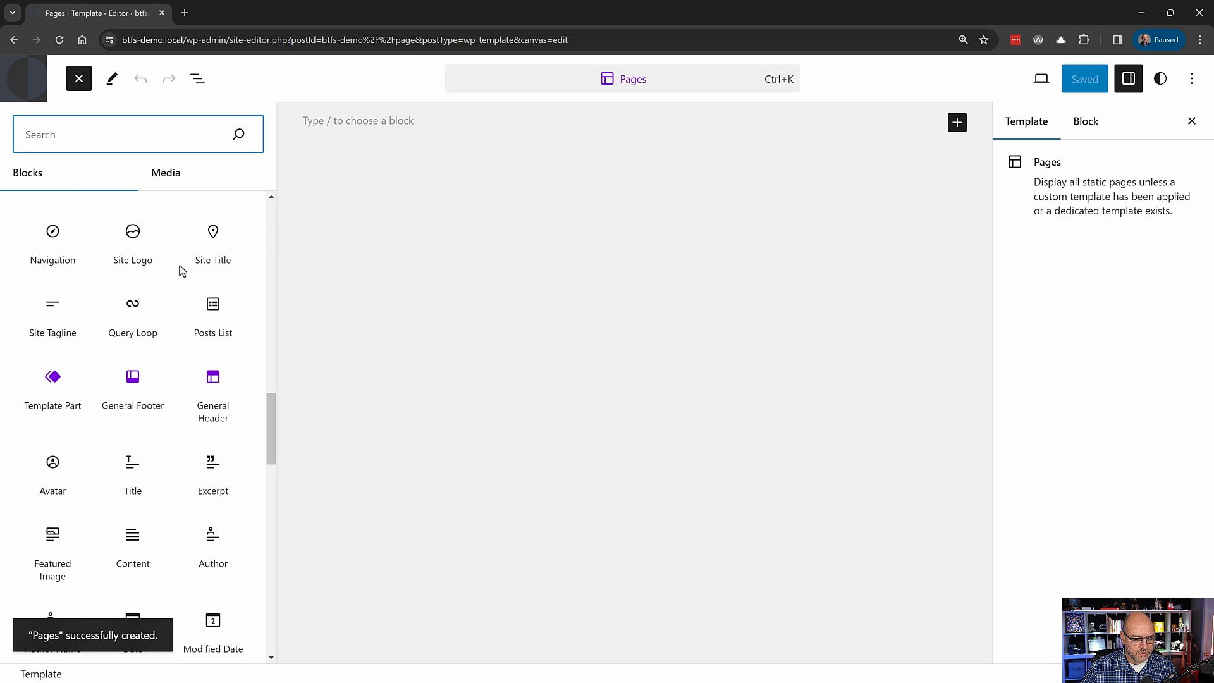
left_click(219, 405)
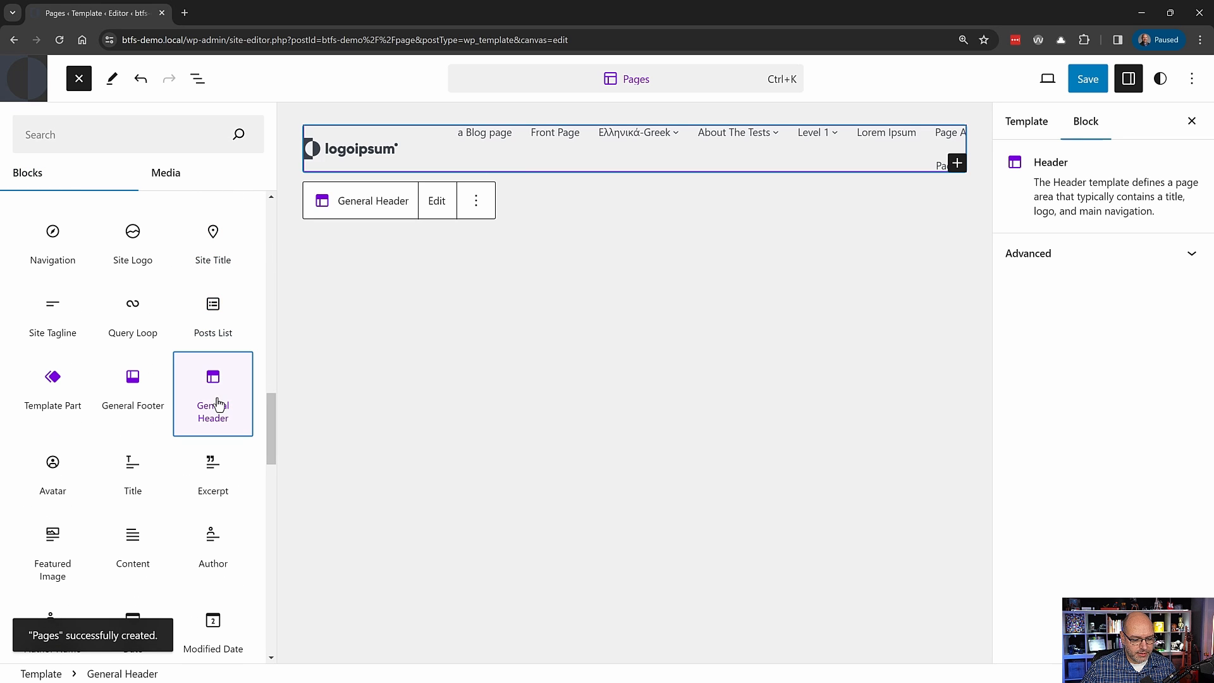
left_click(133, 382)
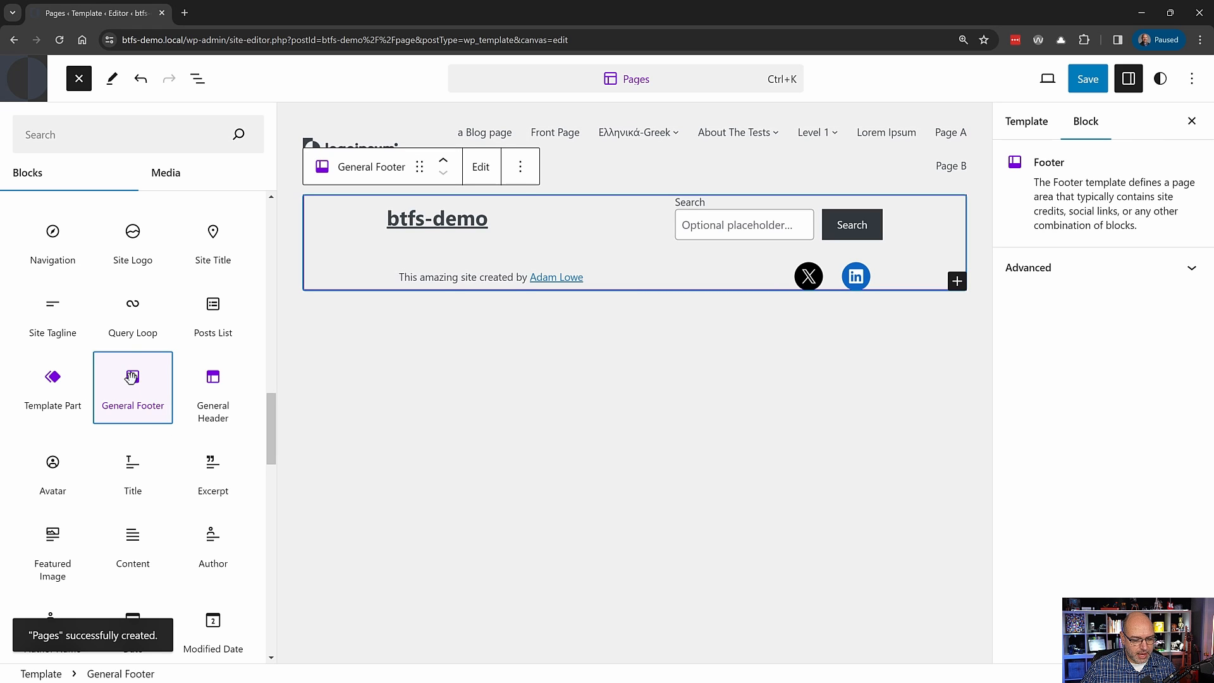
- Add a Group block with the plain single-container layout below the footer
left_click(94, 144)
type("gro")
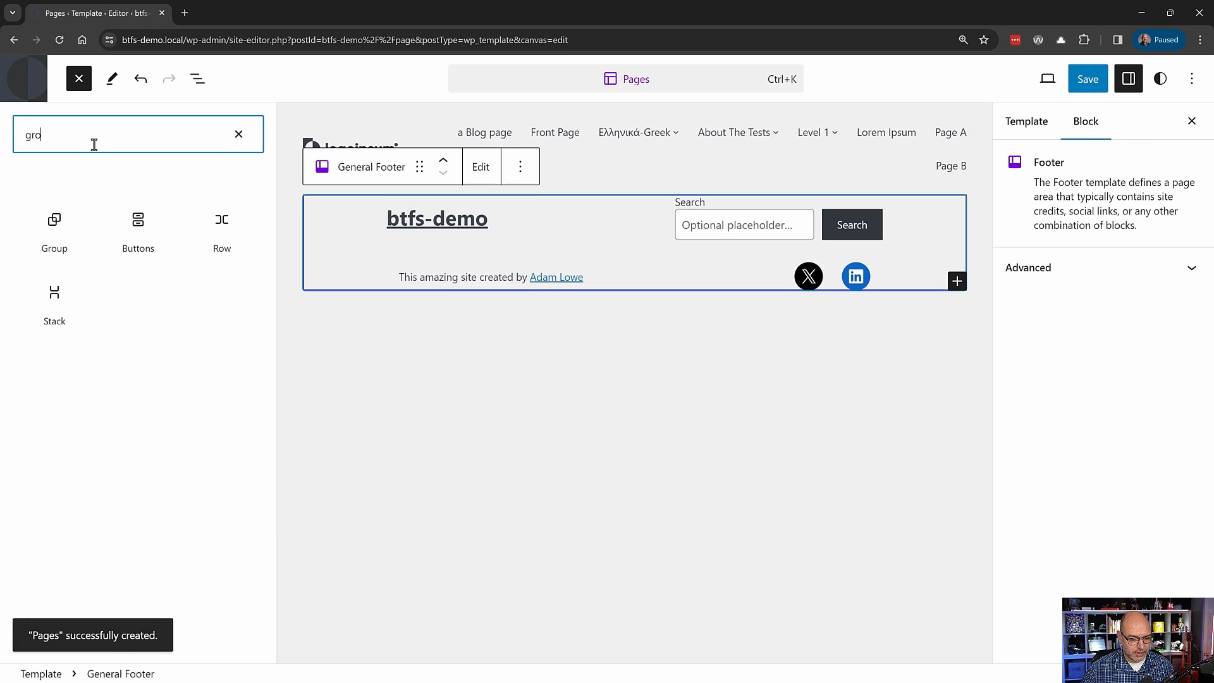
left_click(54, 226)
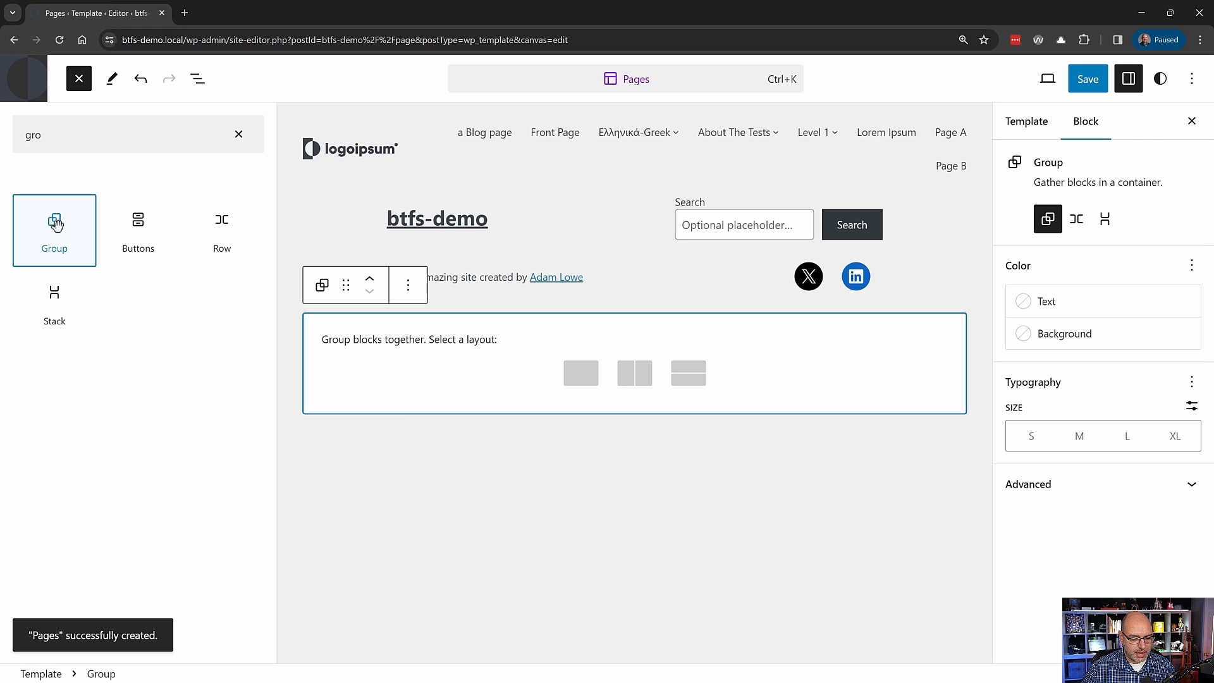
key("Escape")
left_click(446, 382)
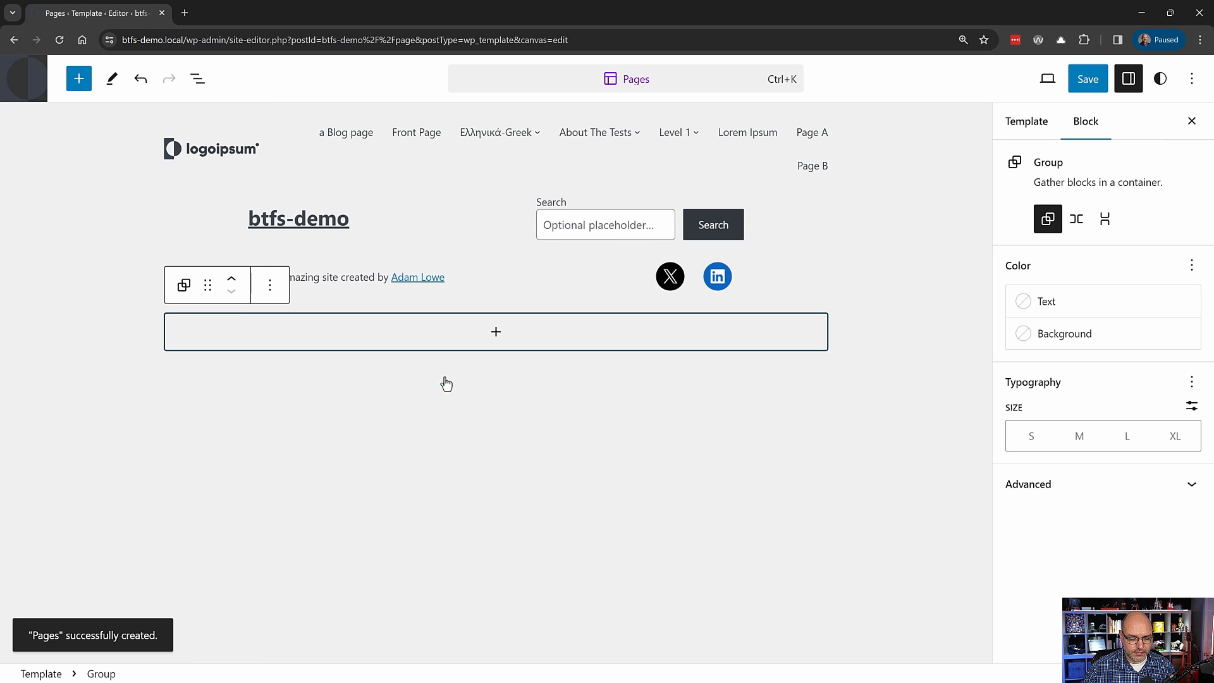
- Add a Row block inside the empty group and place a Content block in it
left_click(496, 332)
type("row")
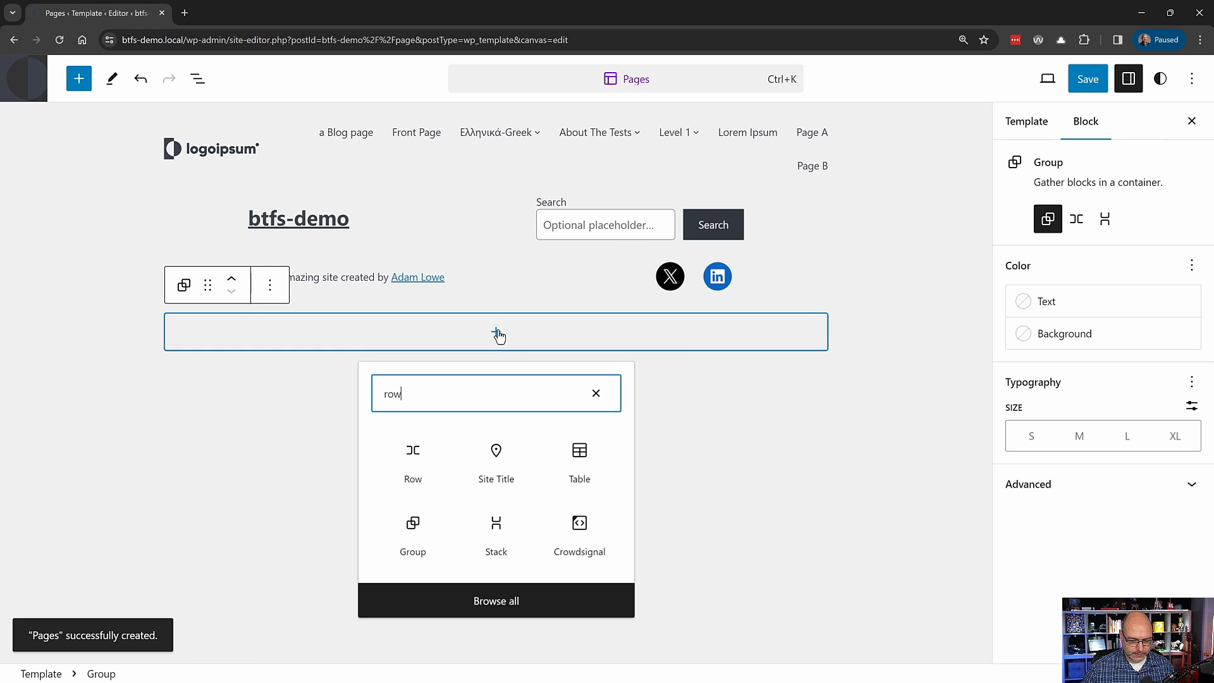
left_click(425, 466)
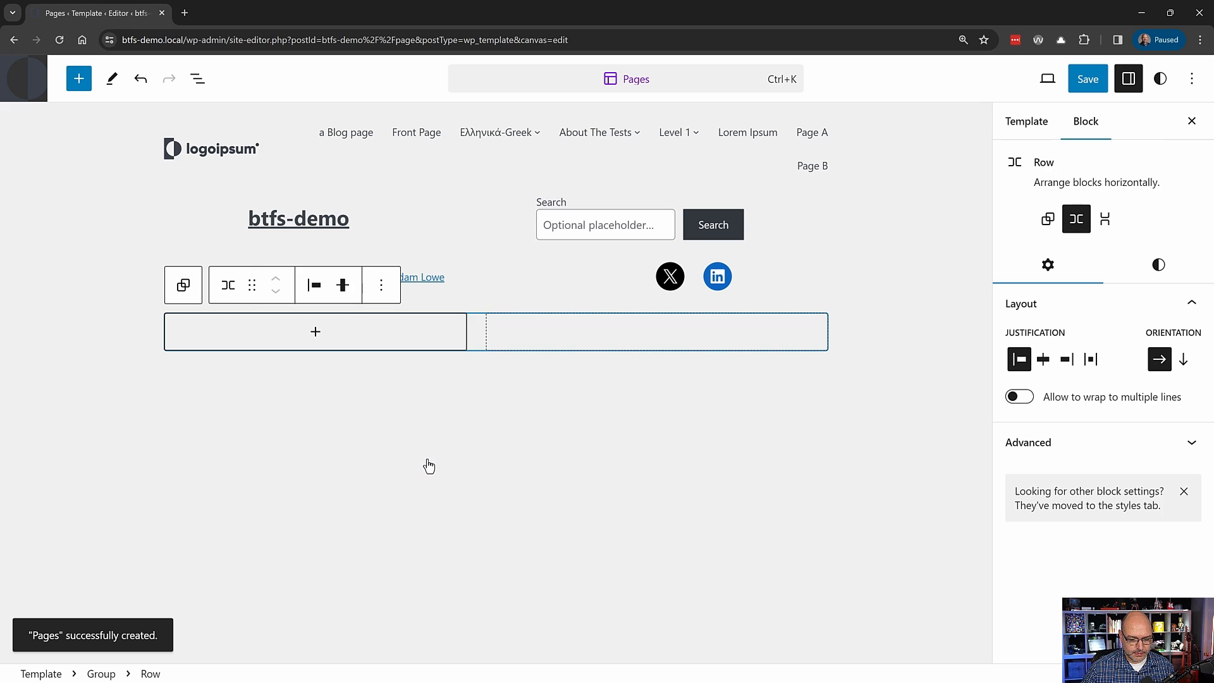
left_click(319, 335)
type("conte")
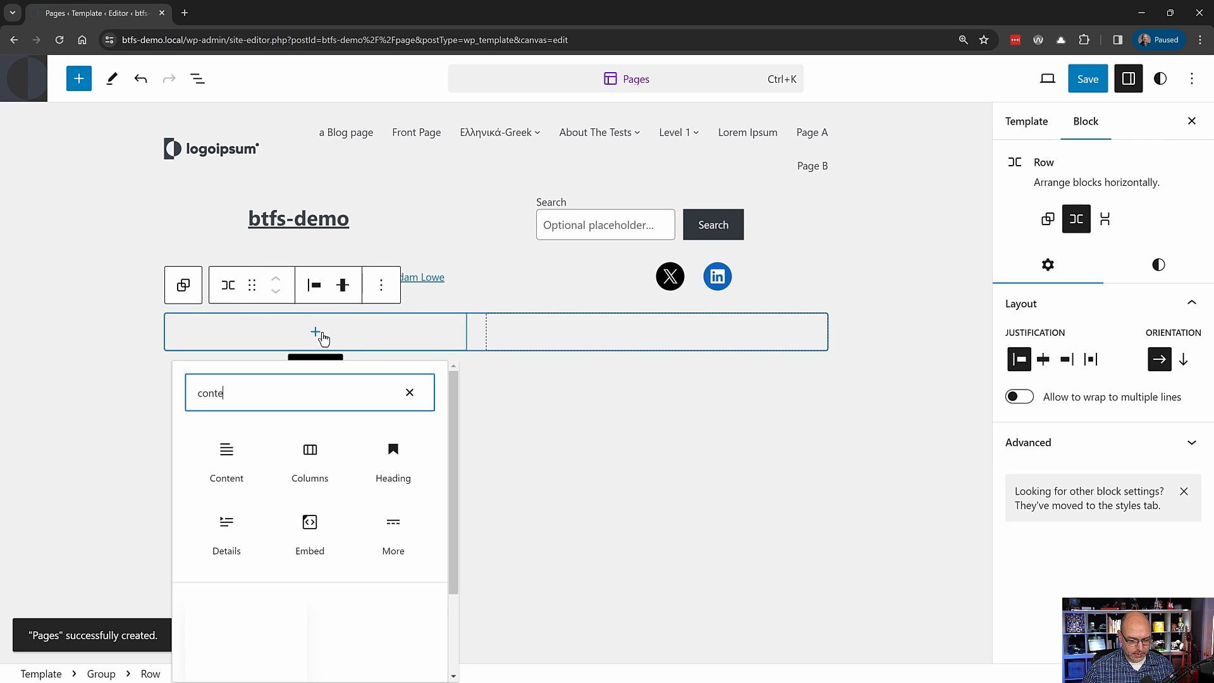
left_click(226, 455)
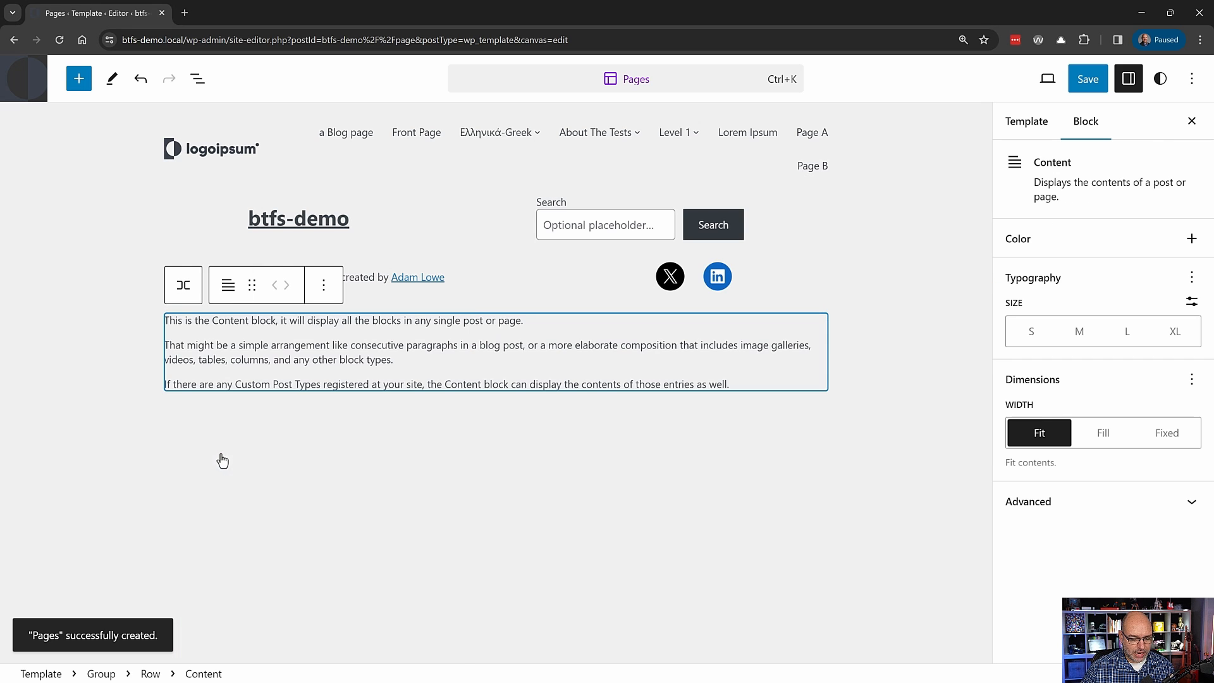
- Move the Group block up between the header and the footer, and save the template
left_click(197, 79)
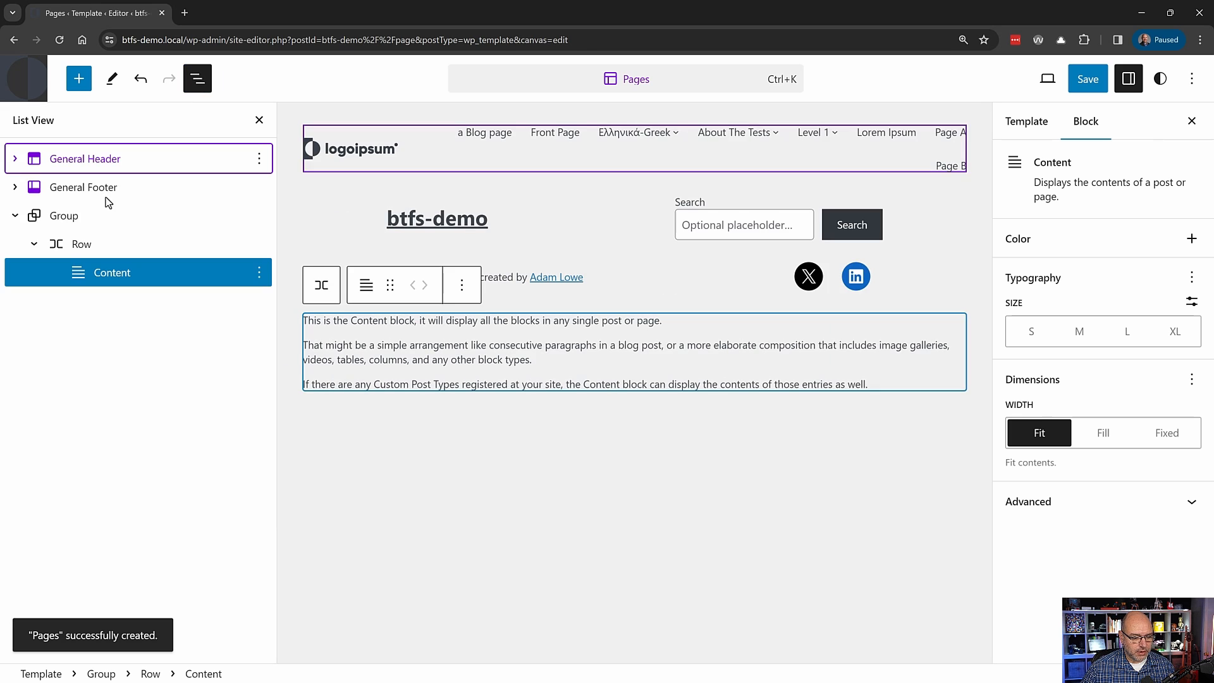
left_click(55, 216)
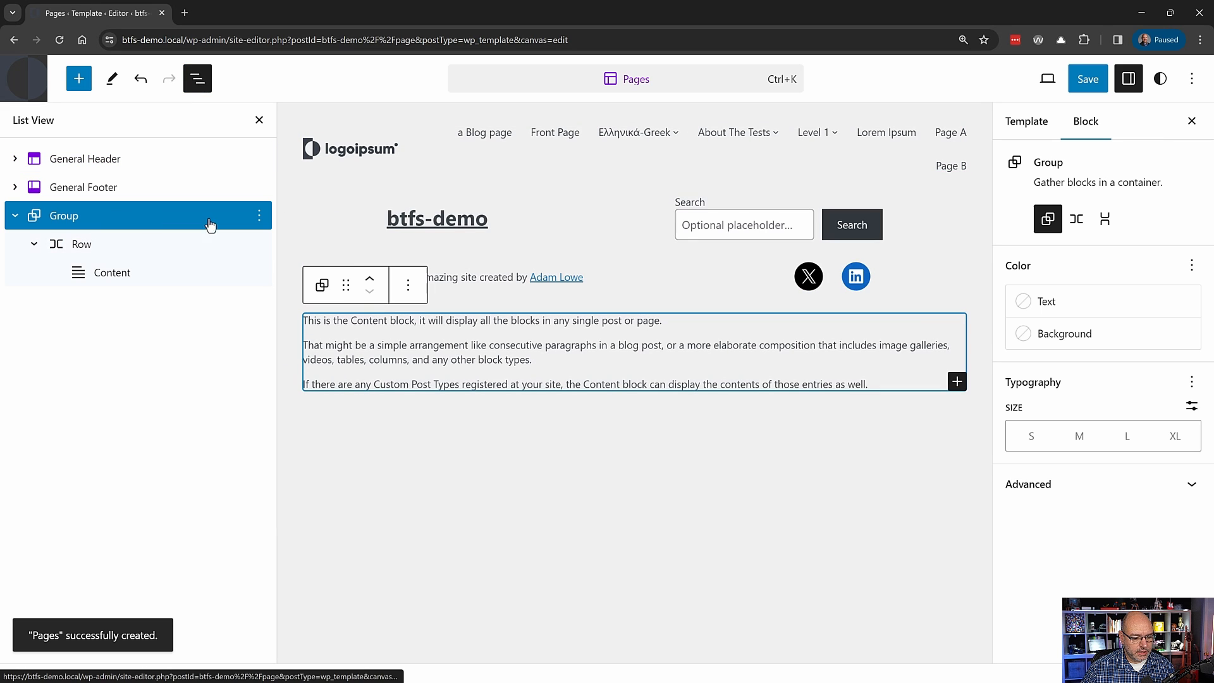
left_click(370, 278)
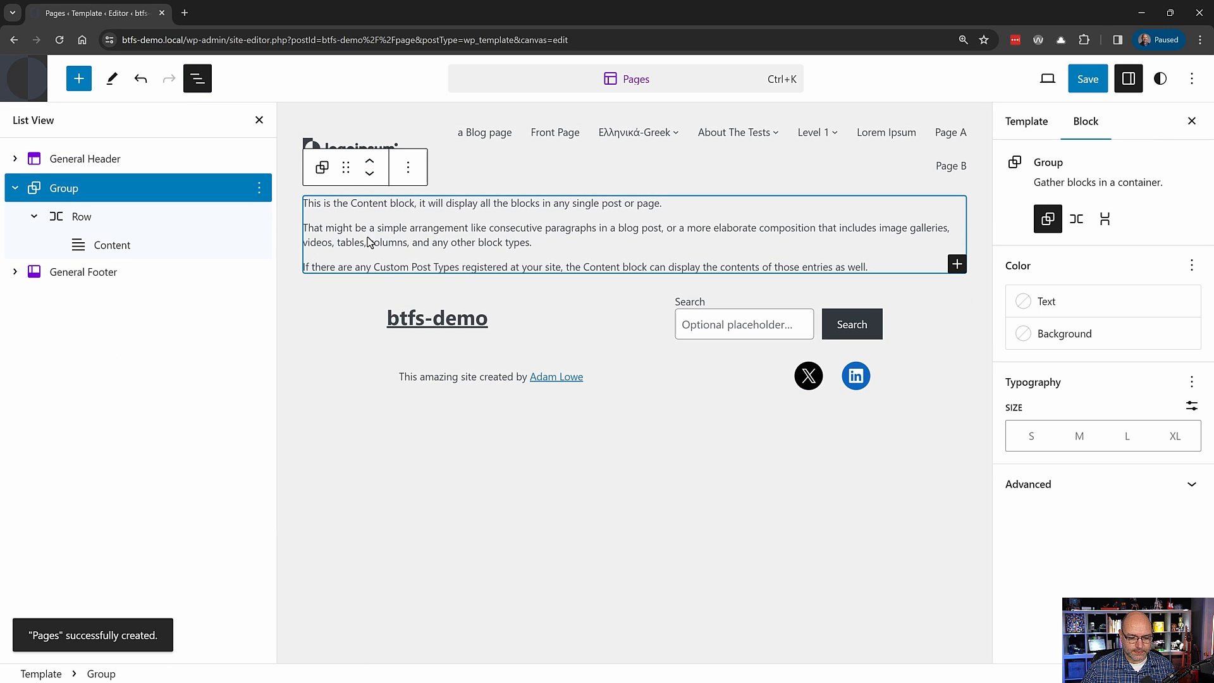
left_click(1088, 88)
- View the live site's front page and its "a Blog page" to check which templates they use
left_click(1053, 80)
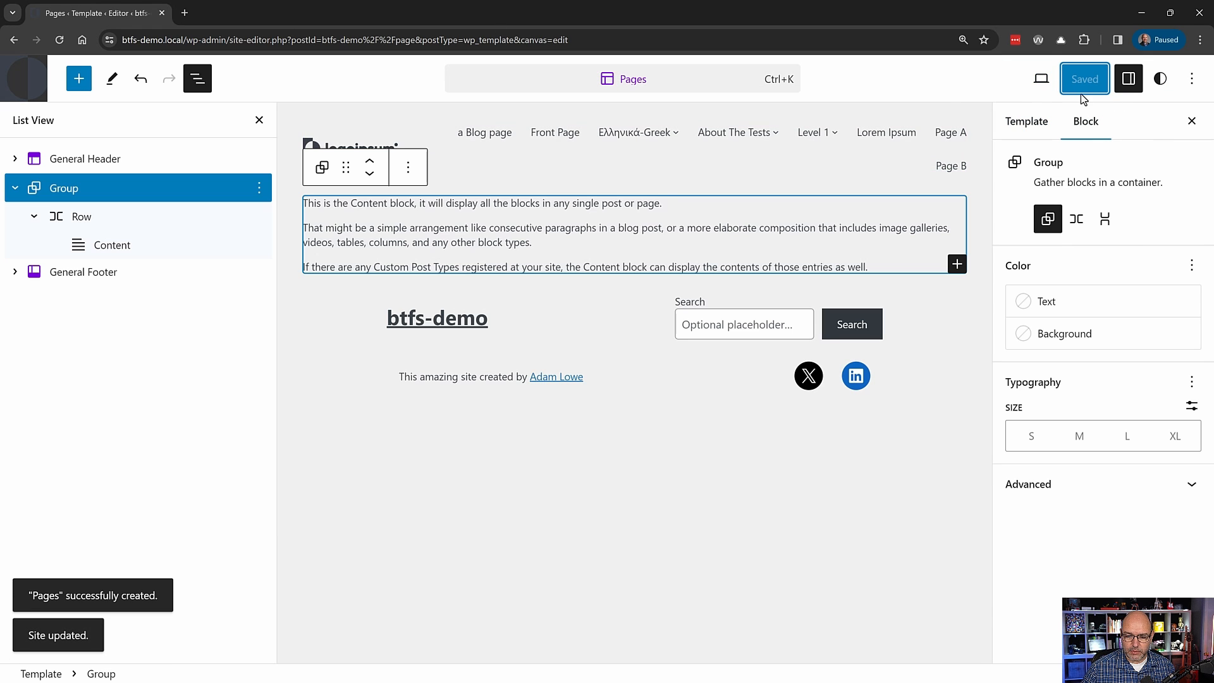
left_click(1040, 79)
left_click(851, 247)
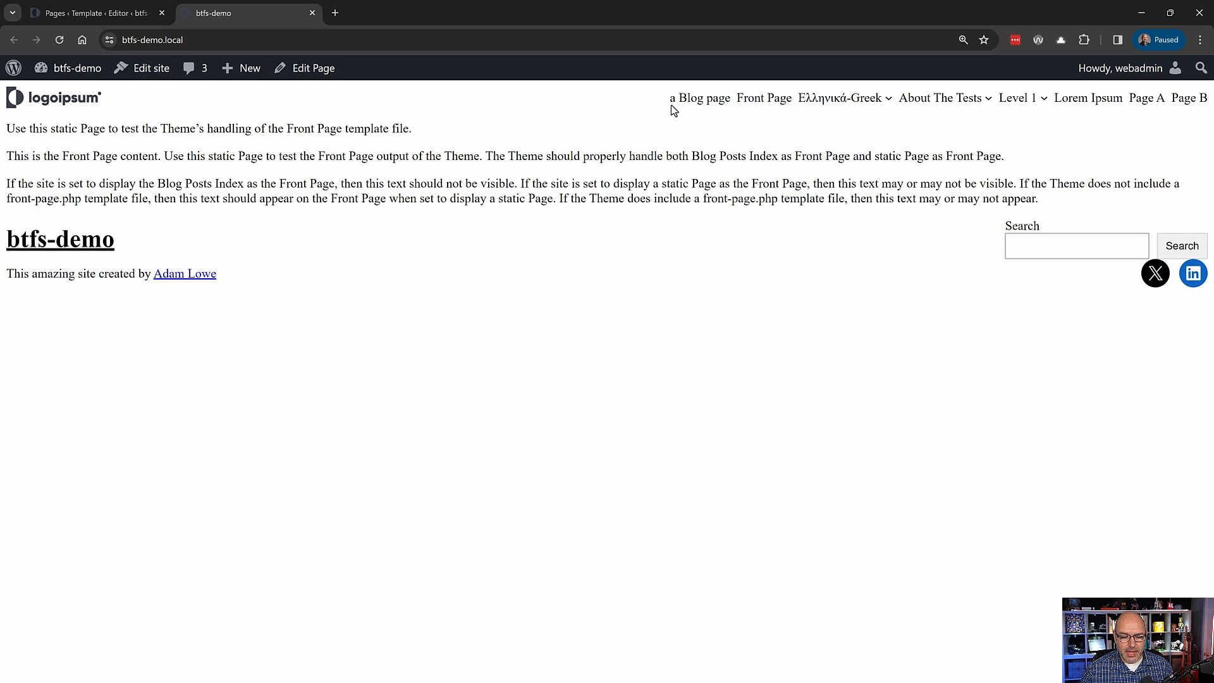
left_click(699, 99)
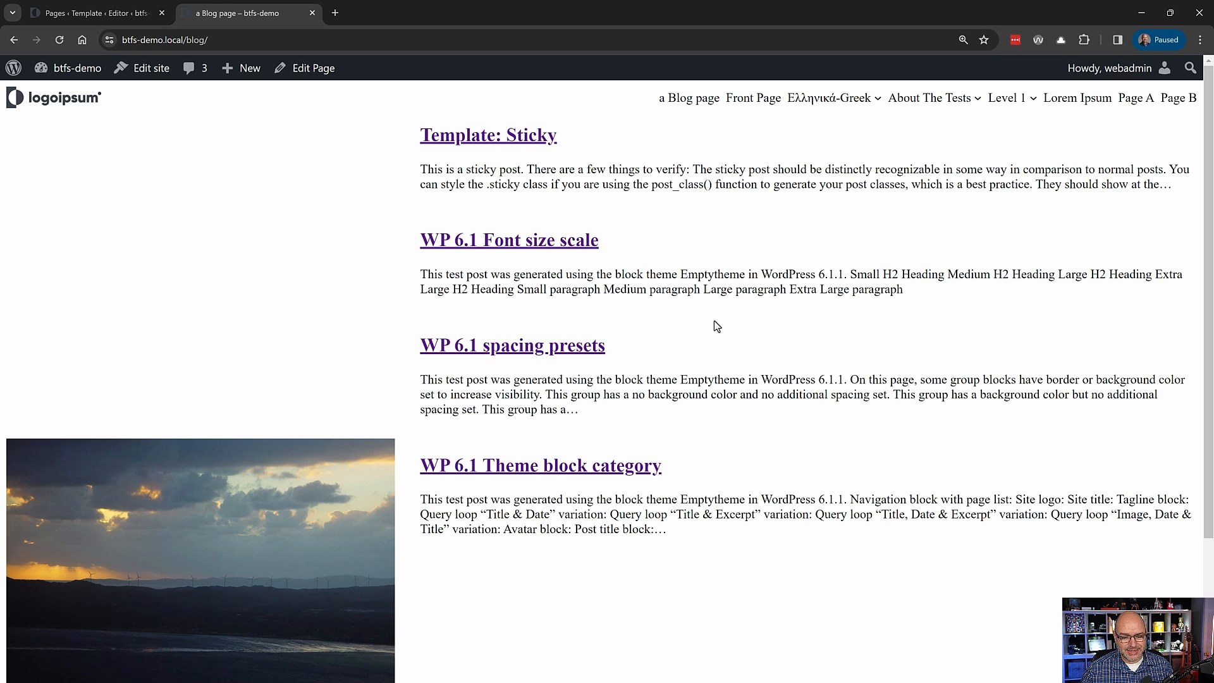
key("ctrl+w")
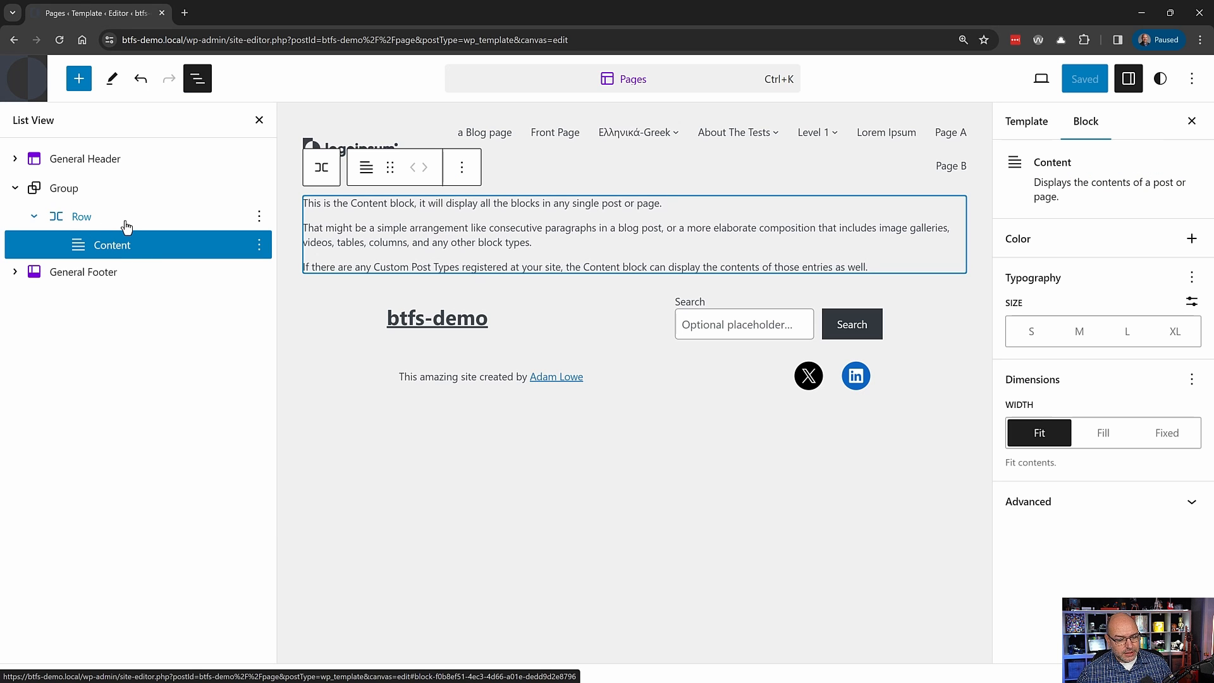
- Add a second Row block and move it into the group above the row holding the content
left_click(126, 218)
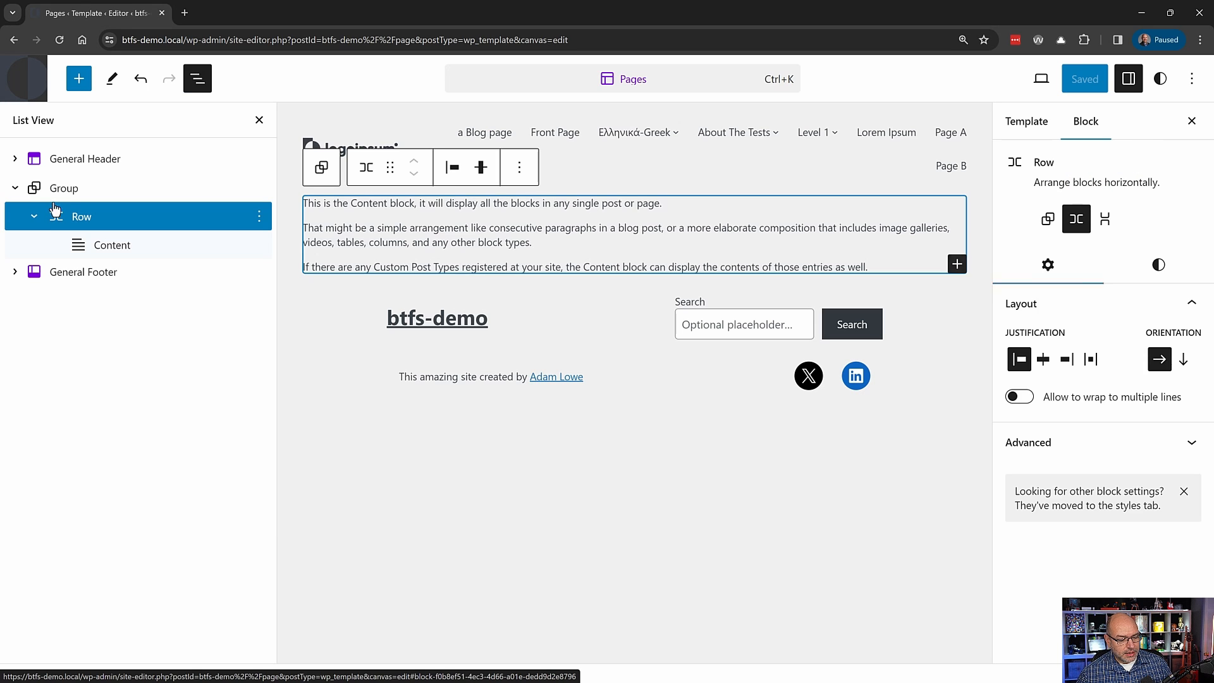
left_click(87, 191)
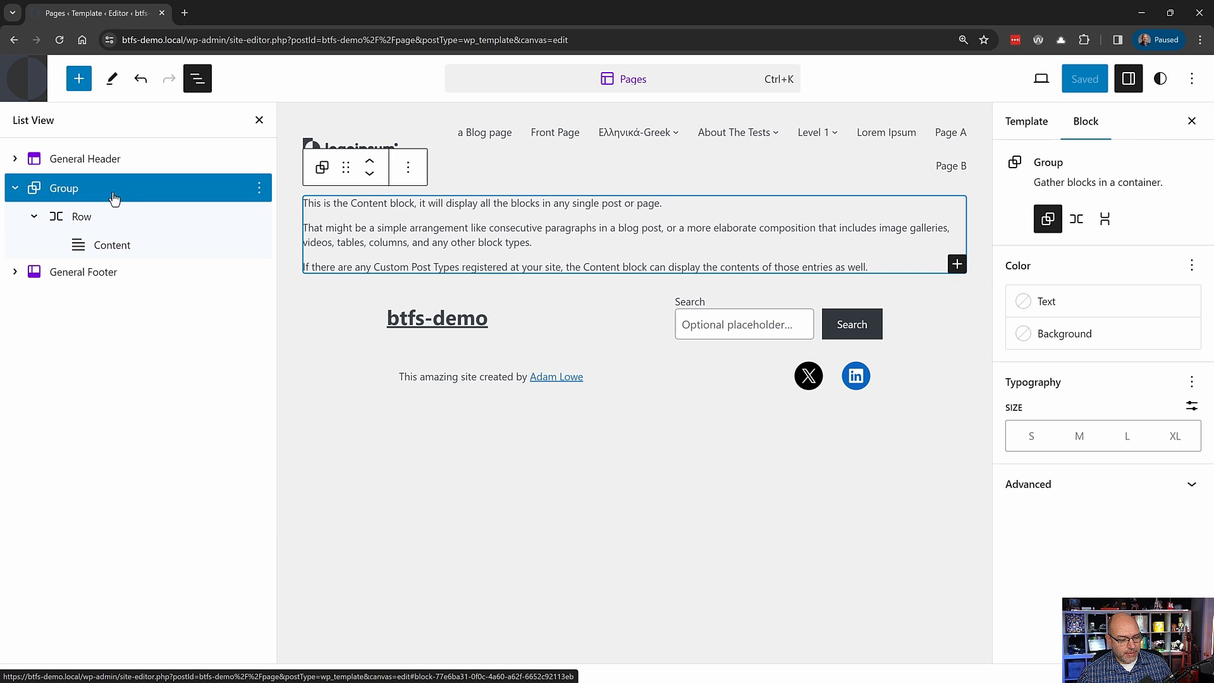
left_click(79, 79)
type("row")
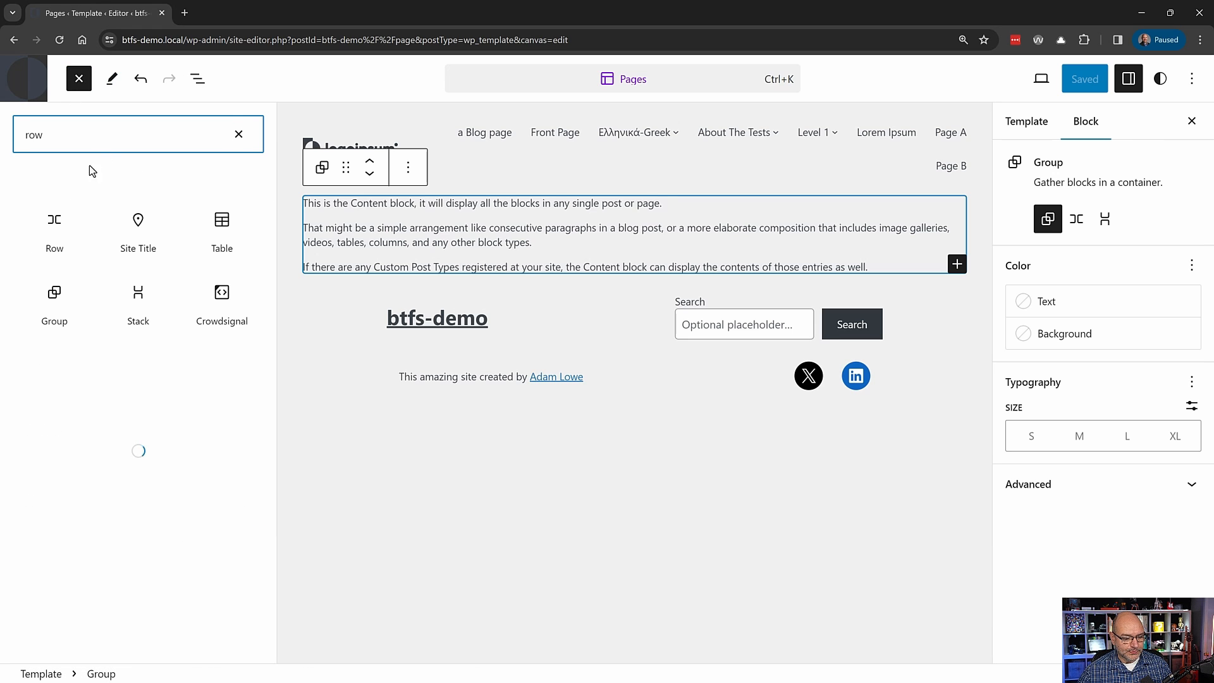
left_click(39, 225)
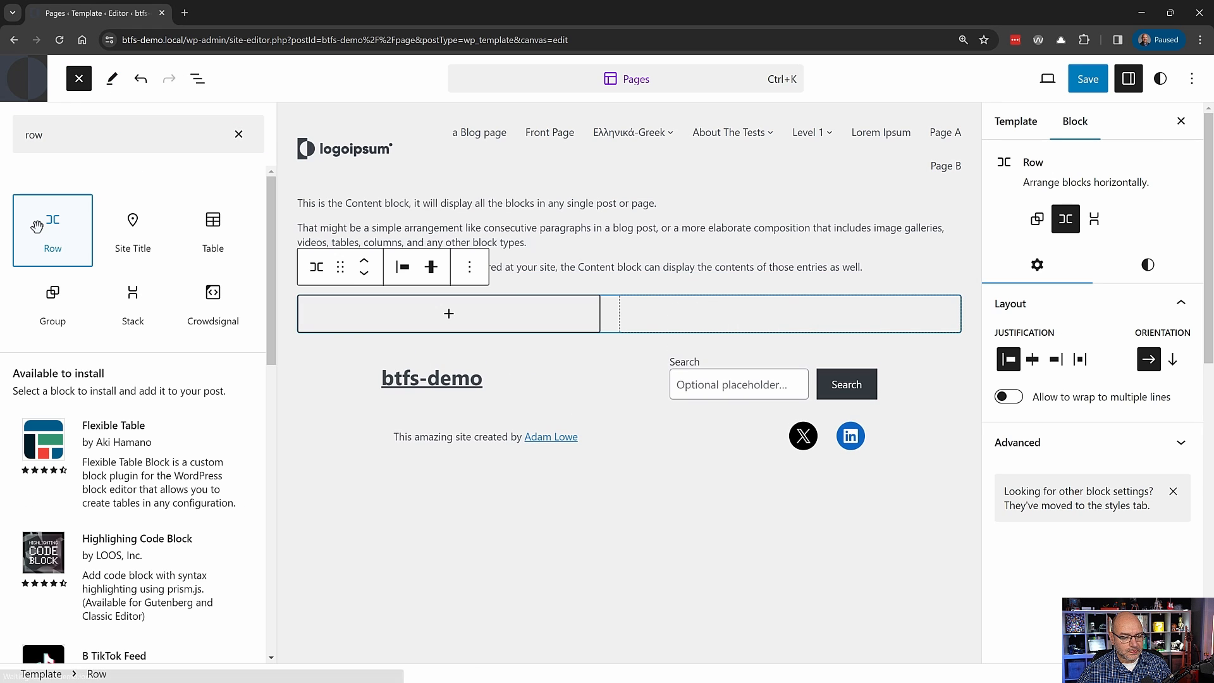
left_click(196, 78)
left_click(15, 187)
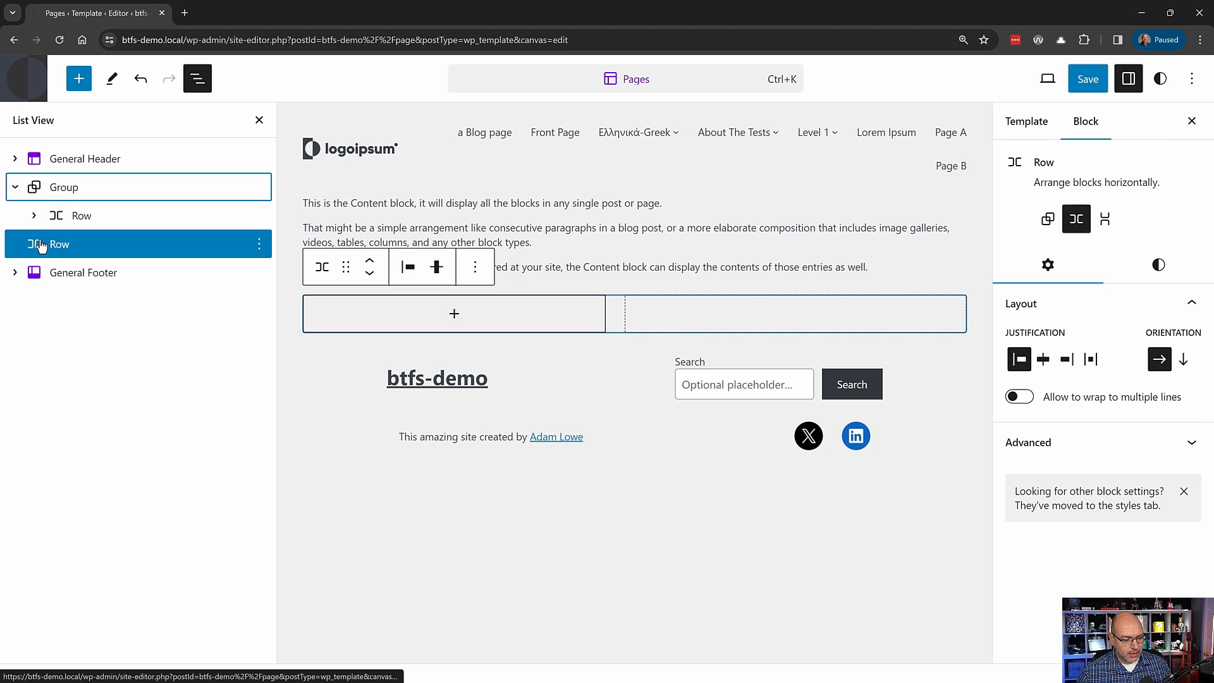
left_click_drag(40, 245, 101, 215)
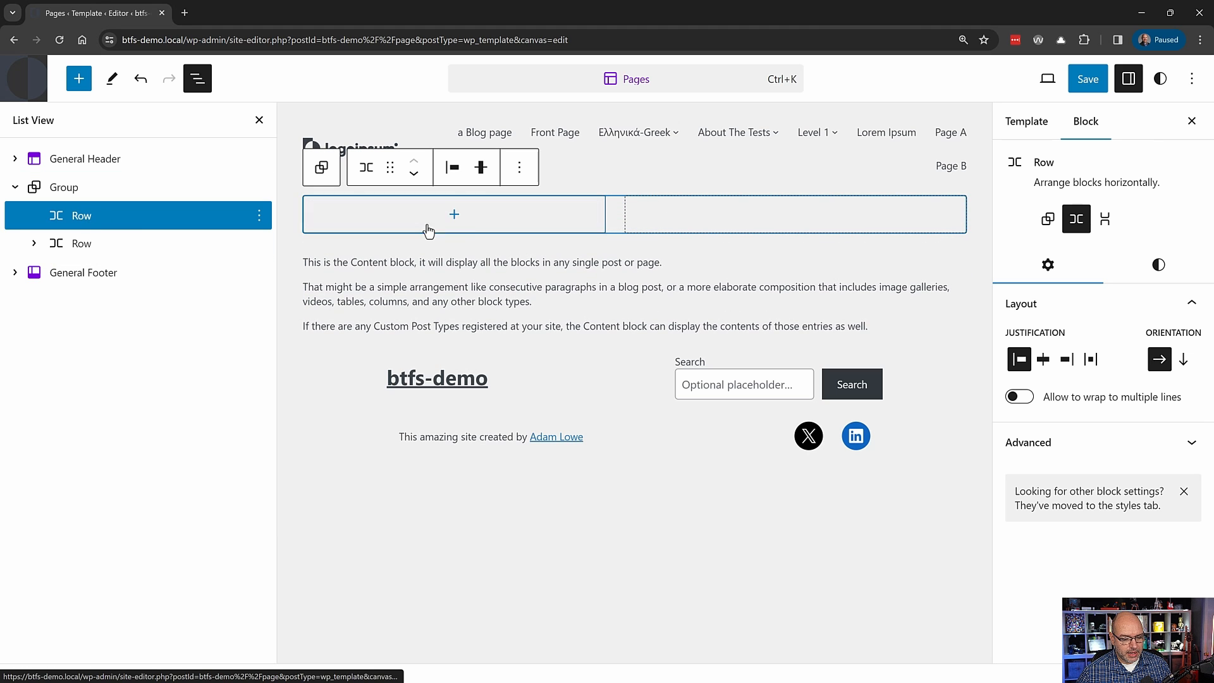
- Add a Title block to the empty upper row and set its heading level to H1
left_click(454, 214)
type("titl")
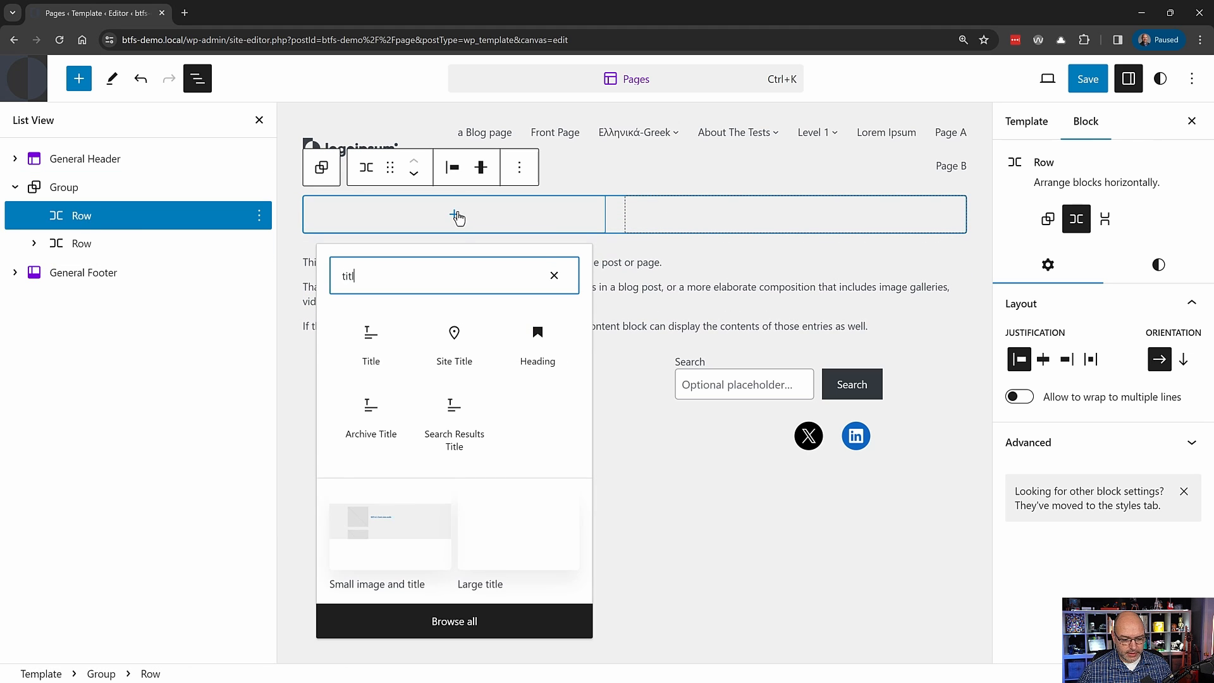
left_click(371, 341)
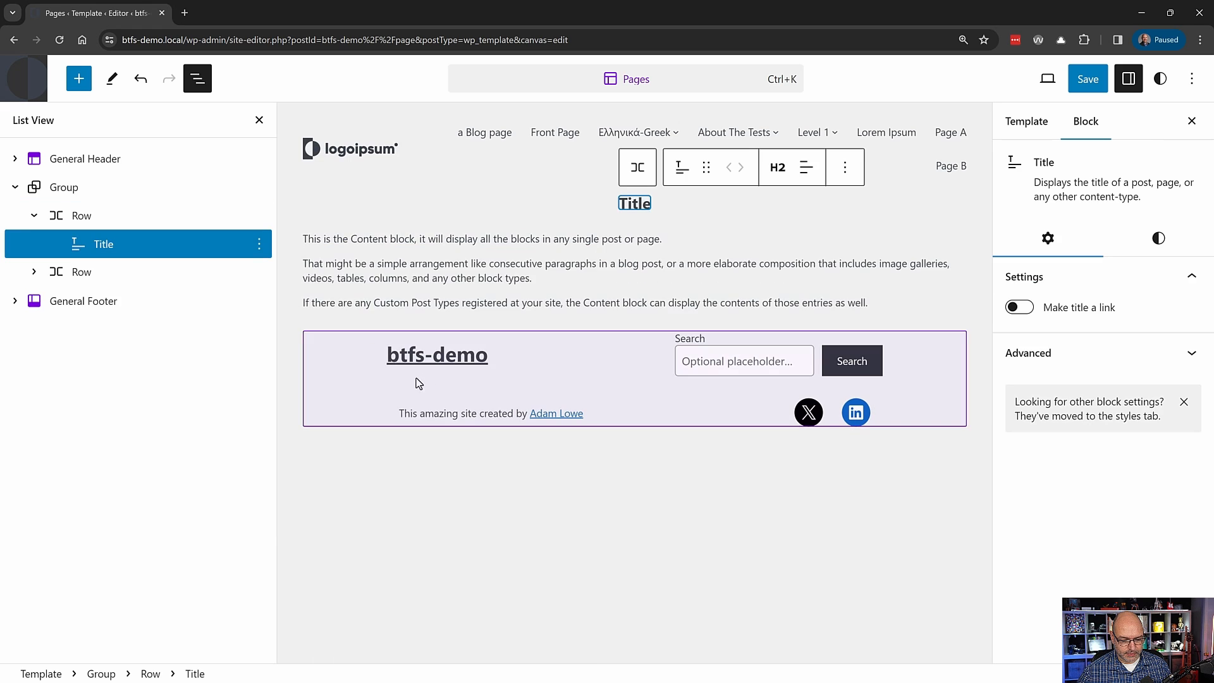
left_click(798, 172)
left_click(822, 220)
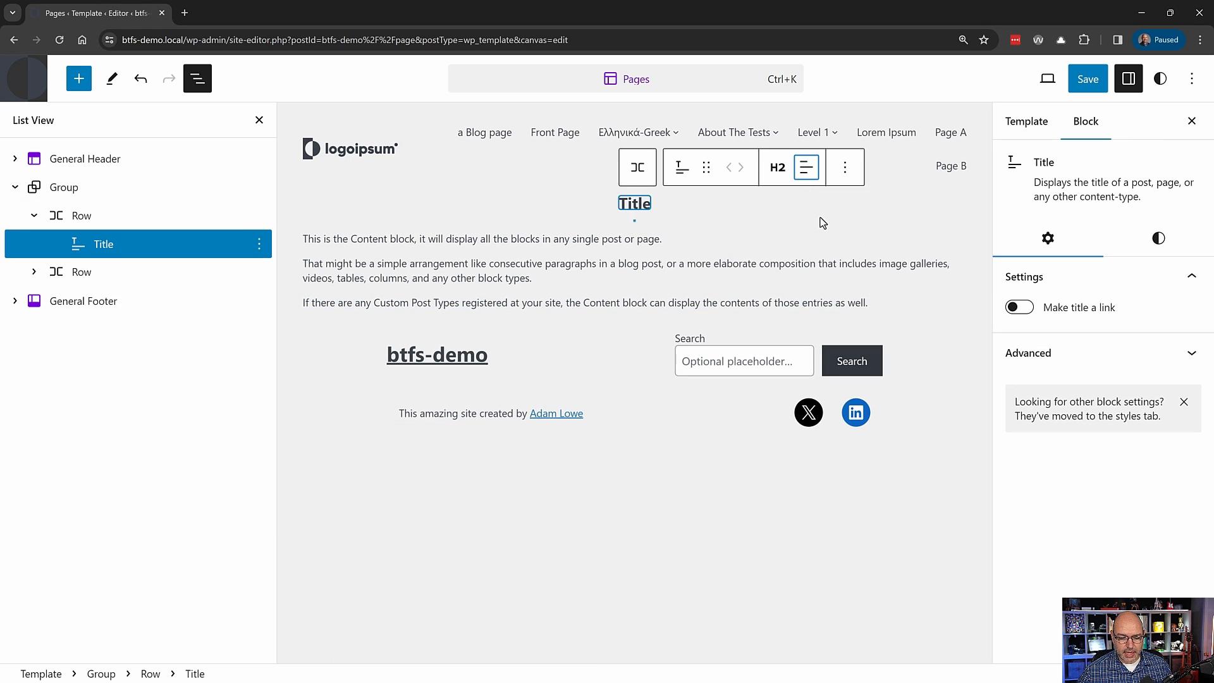
left_click(778, 168)
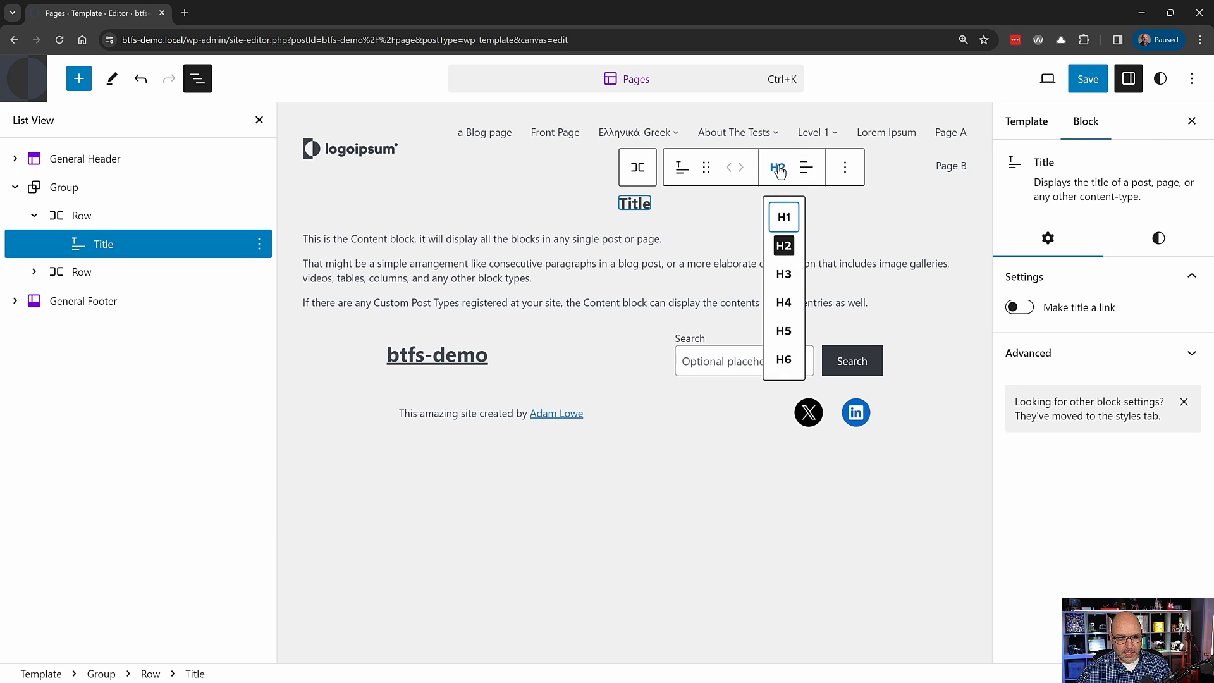
left_click(784, 217)
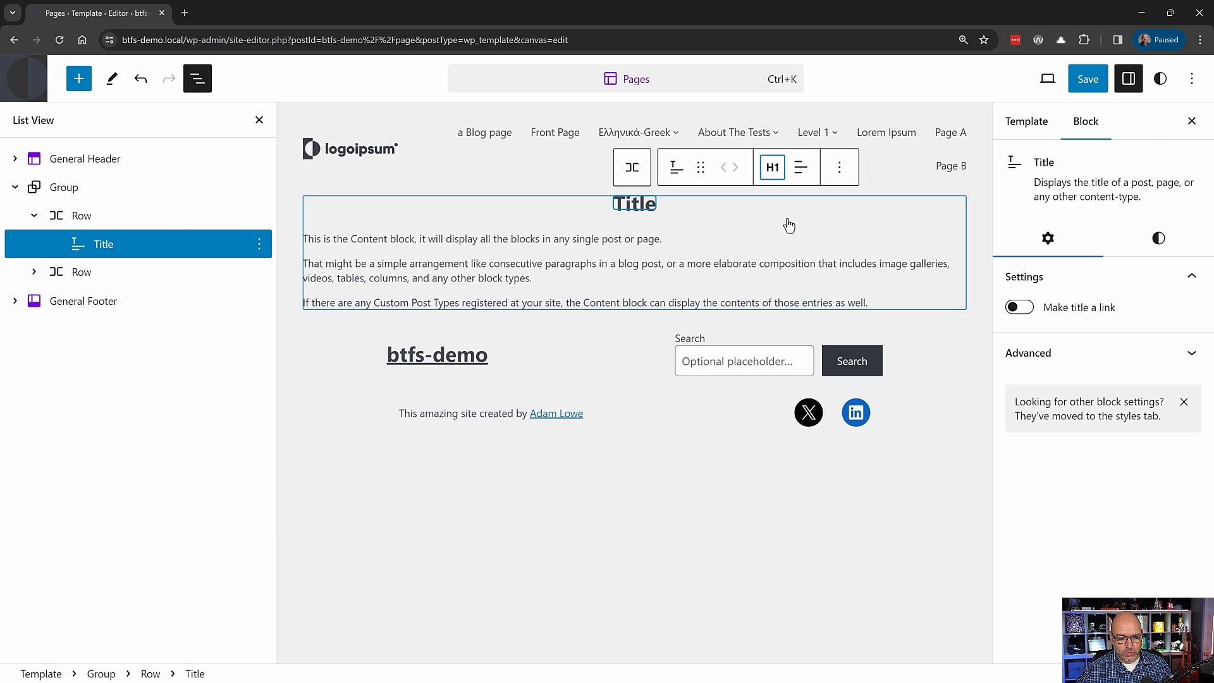
- Justify the items of the row holding the title to the left
left_click(88, 216)
left_click(452, 167)
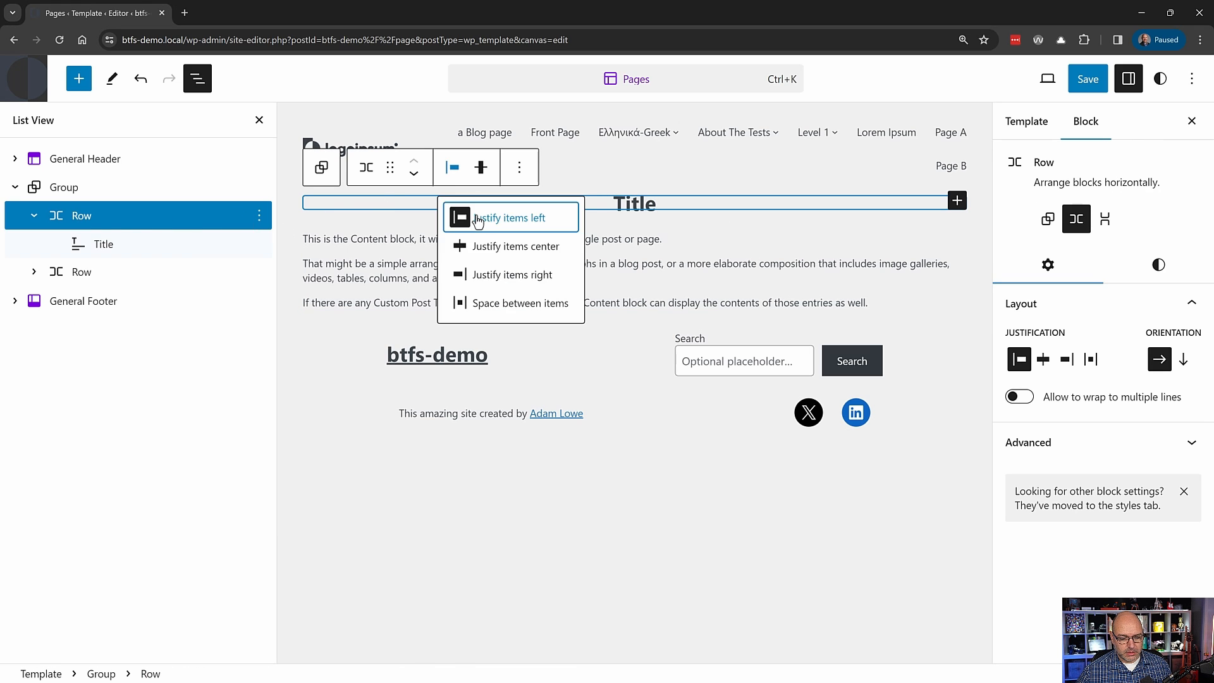
left_click(478, 218)
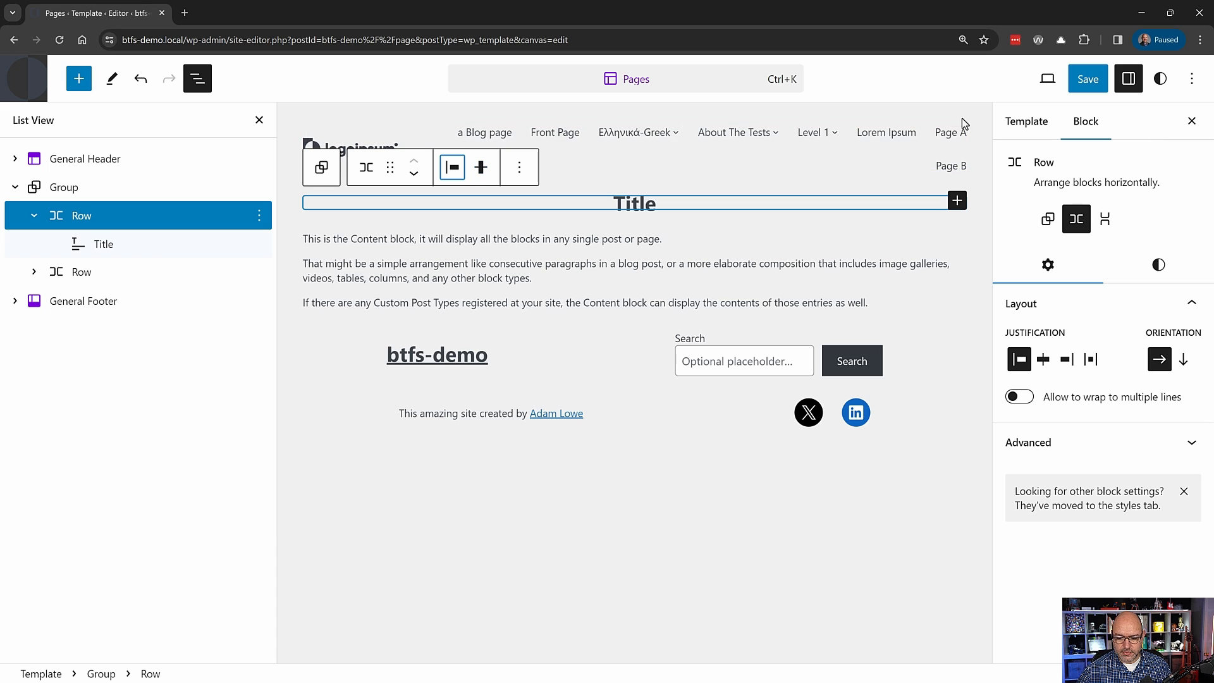
- Save the Pages template and open the live site to view it
left_click(1088, 78)
left_click(1085, 79)
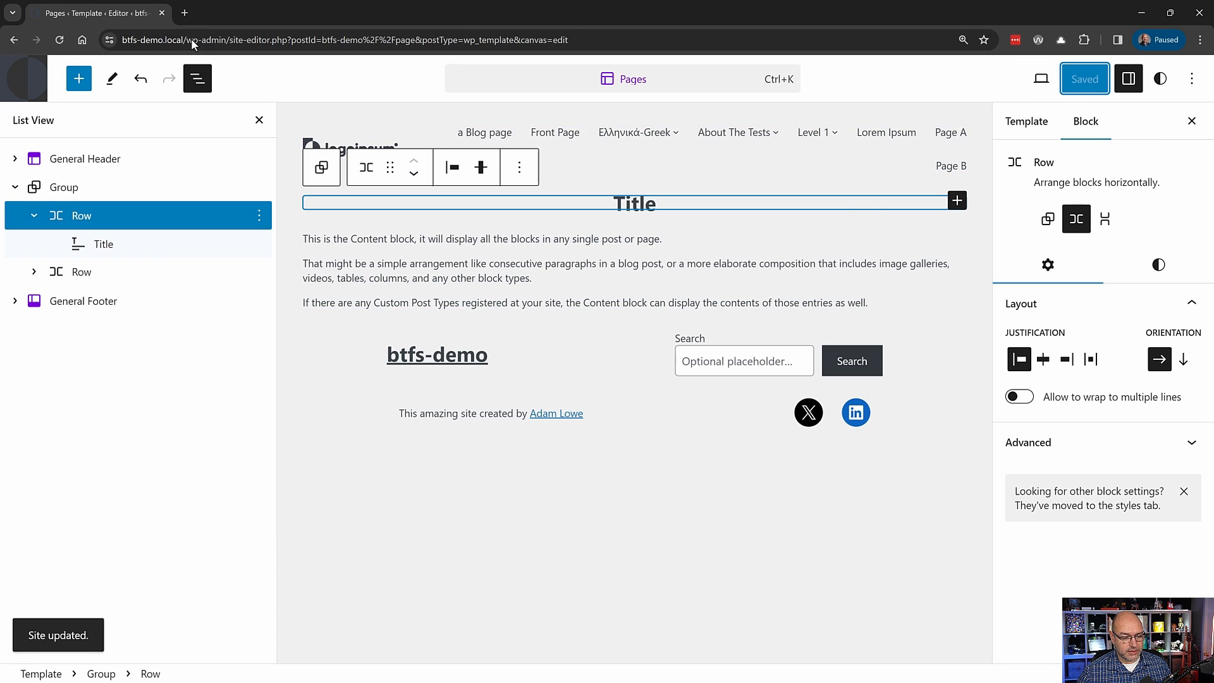
left_click(1041, 78)
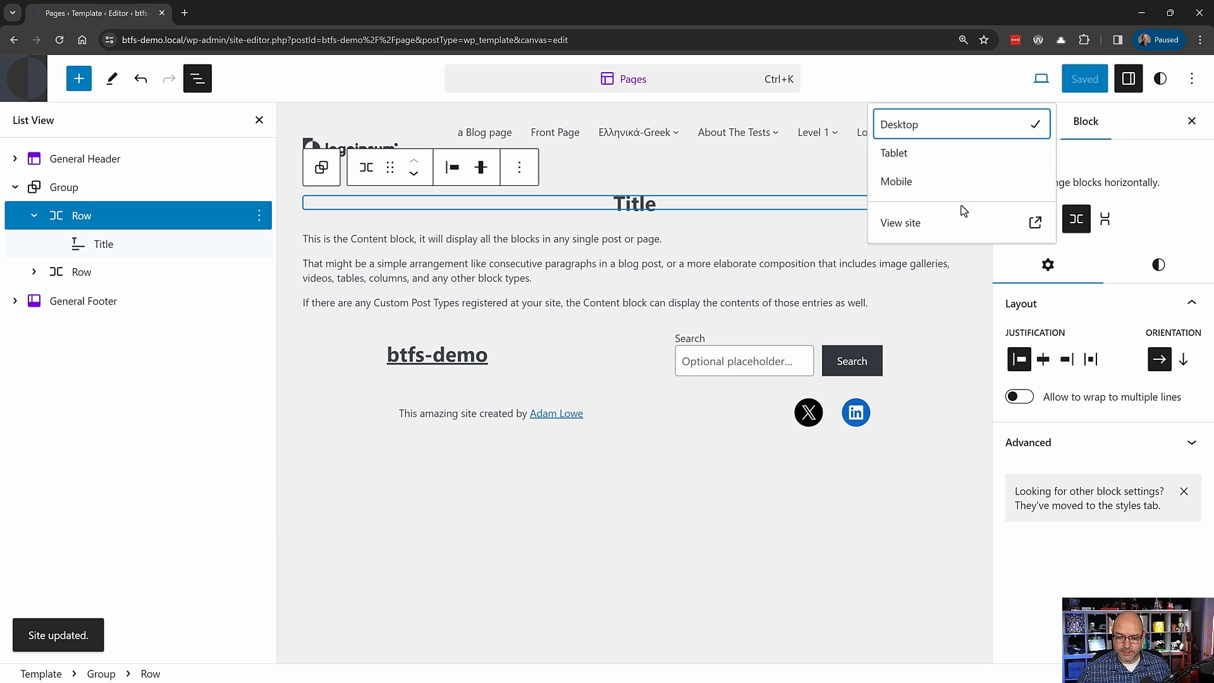
left_click(954, 223)
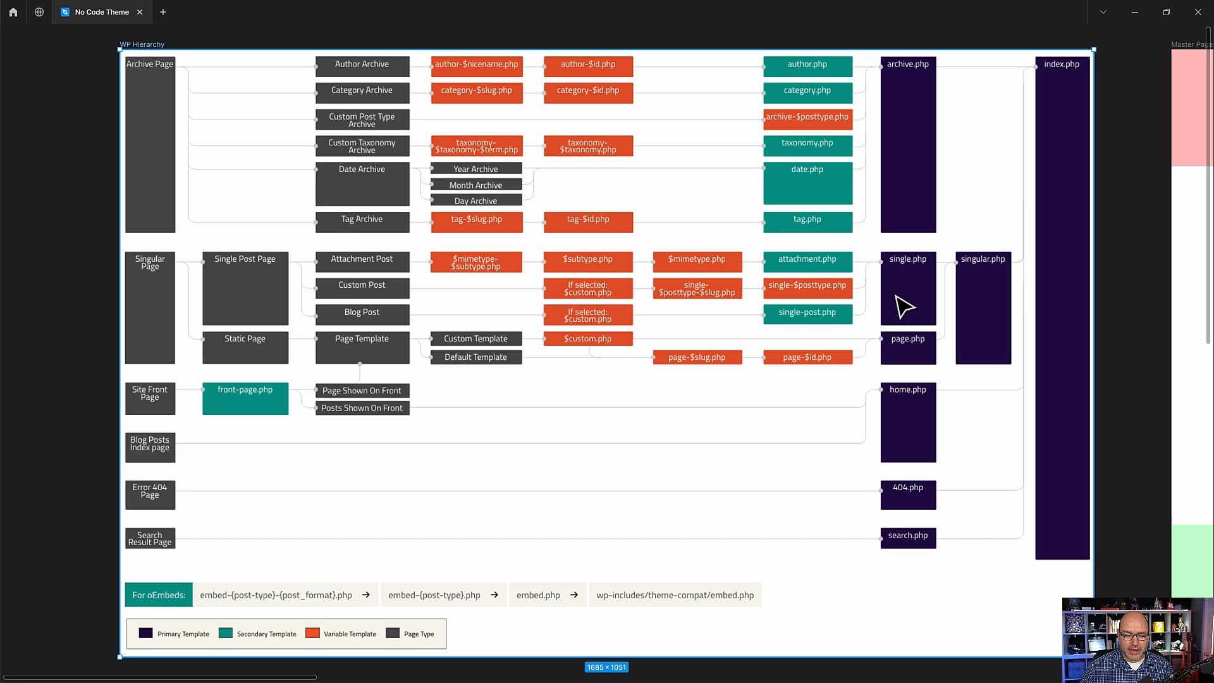
- Switch from the template hierarchy diagram back to the browser and reopen the Pages template for editing
key("alt+Tab")
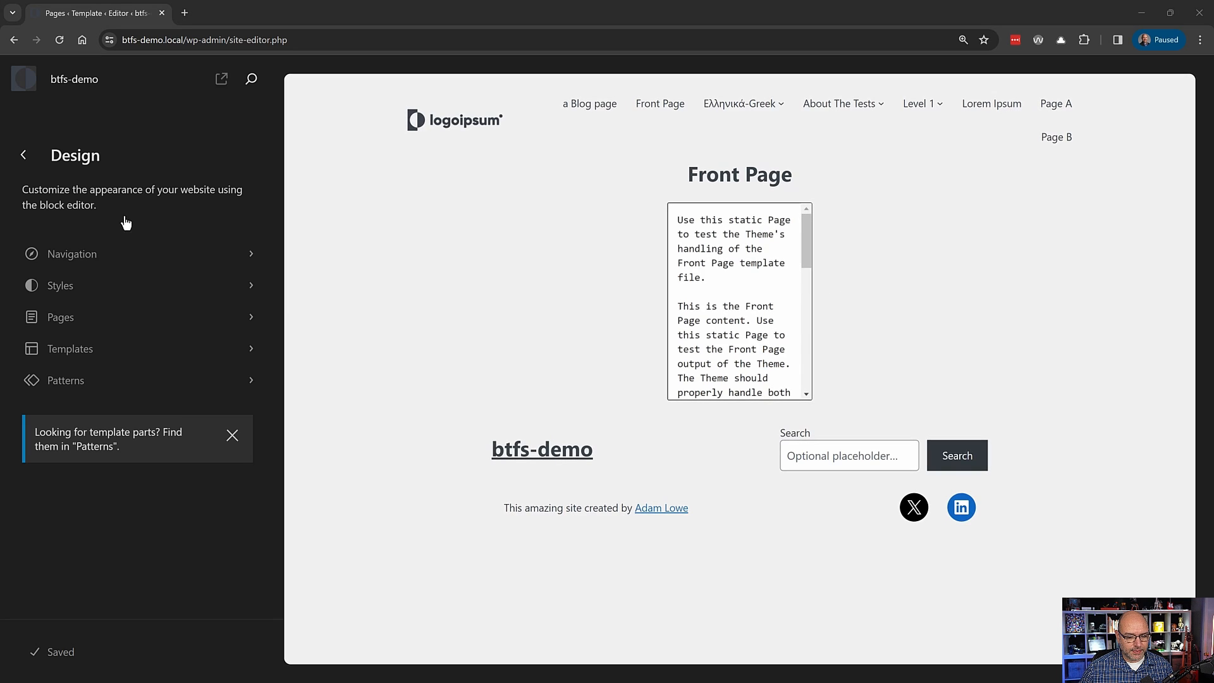
left_click(124, 355)
left_click(87, 274)
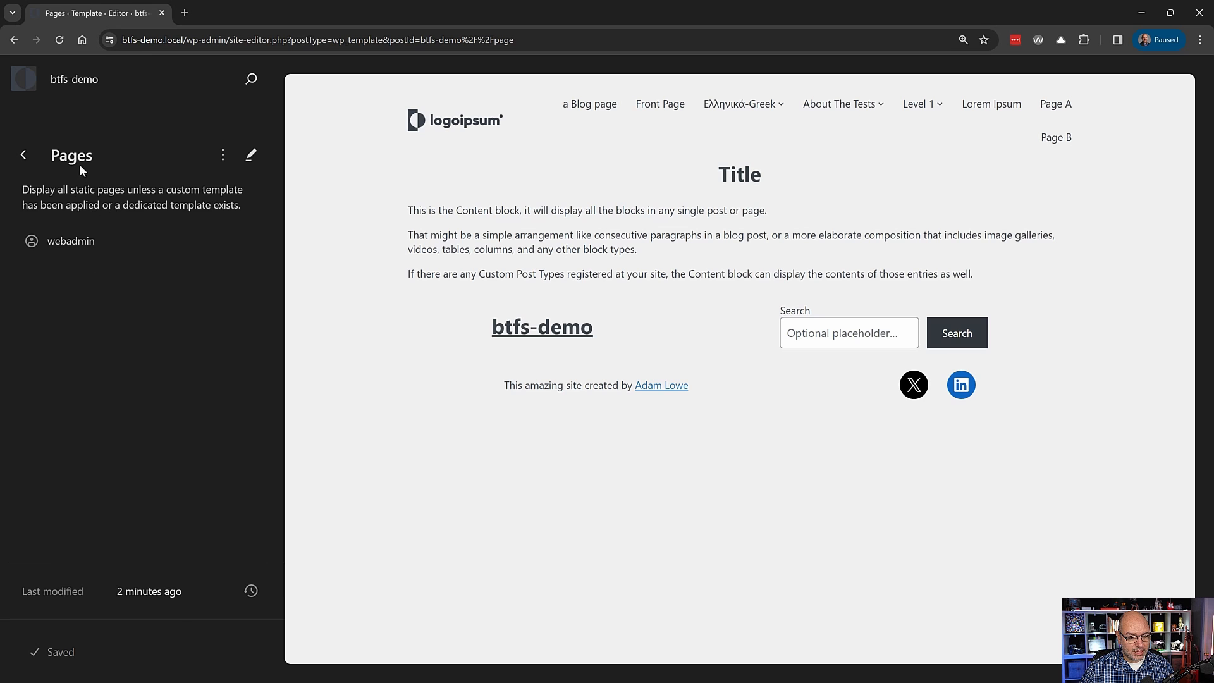
left_click(252, 156)
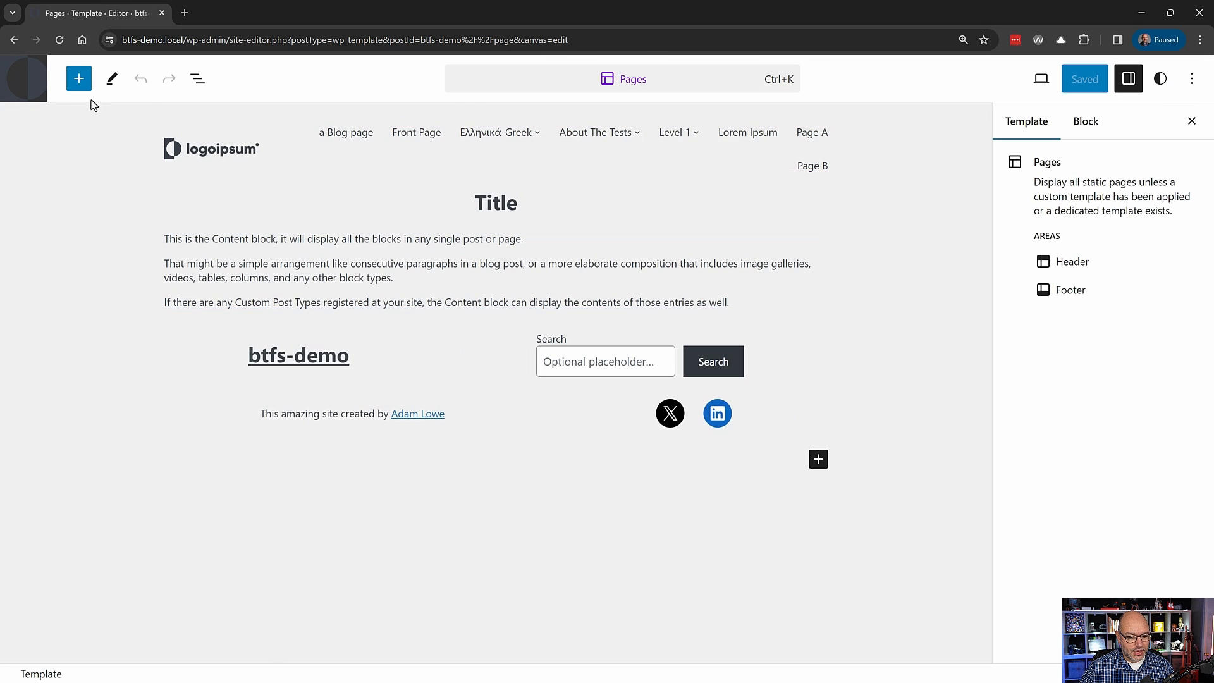
- Set the HTML element of the Pages template's Group block to <main> and save the template
left_click(198, 81)
left_click(104, 190)
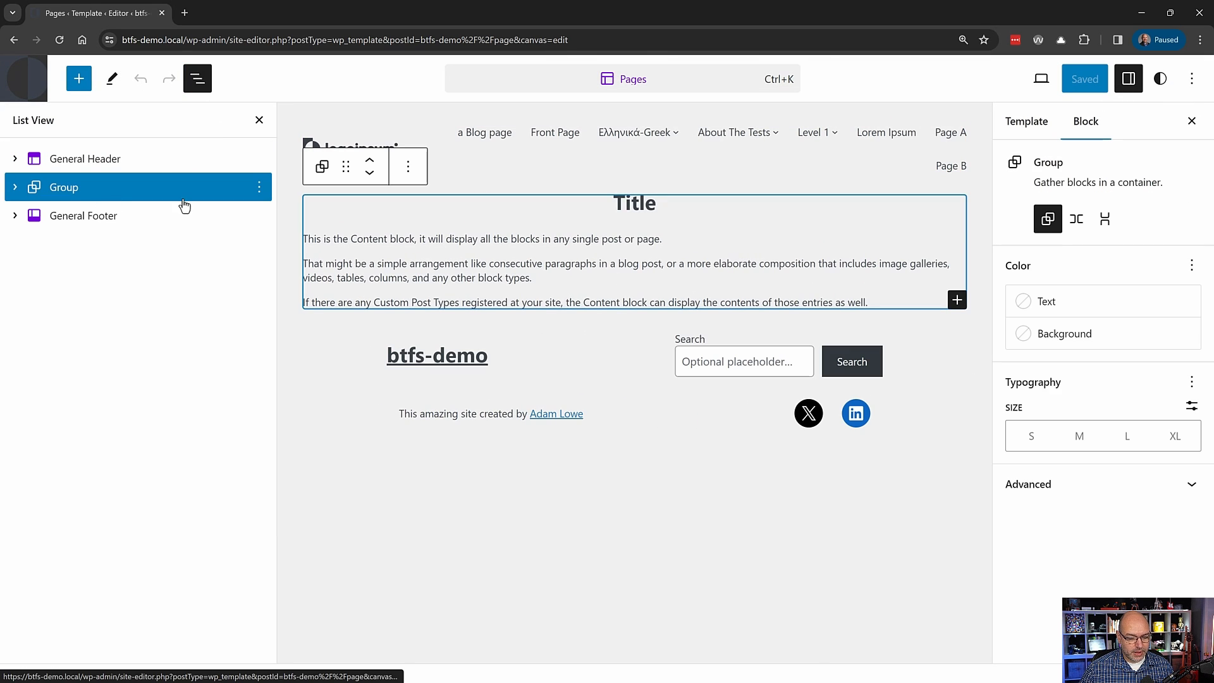
left_click(1060, 486)
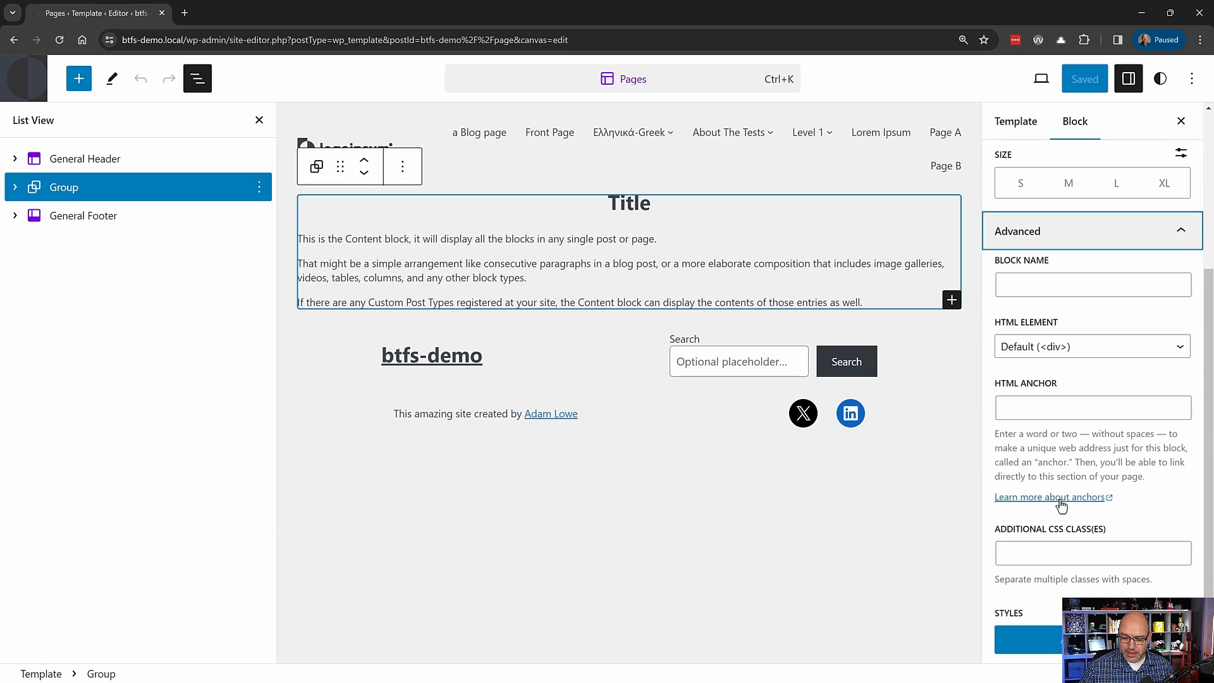
left_click(1066, 354)
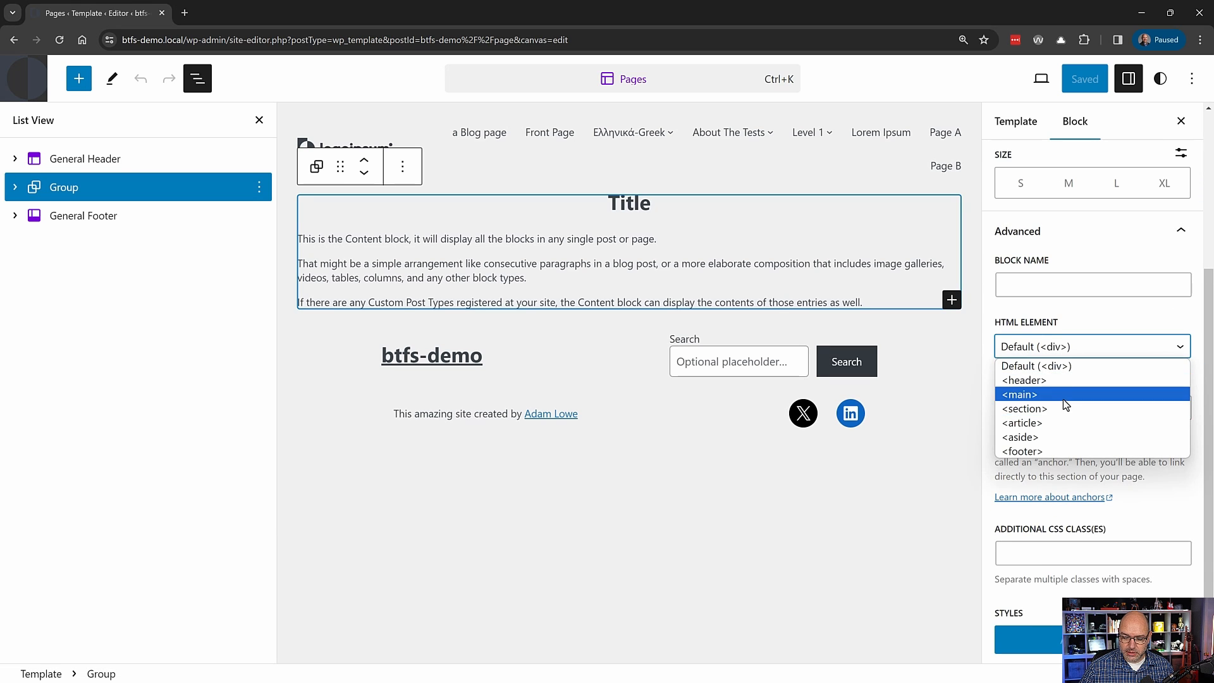
left_click(1066, 402)
left_click(1088, 78)
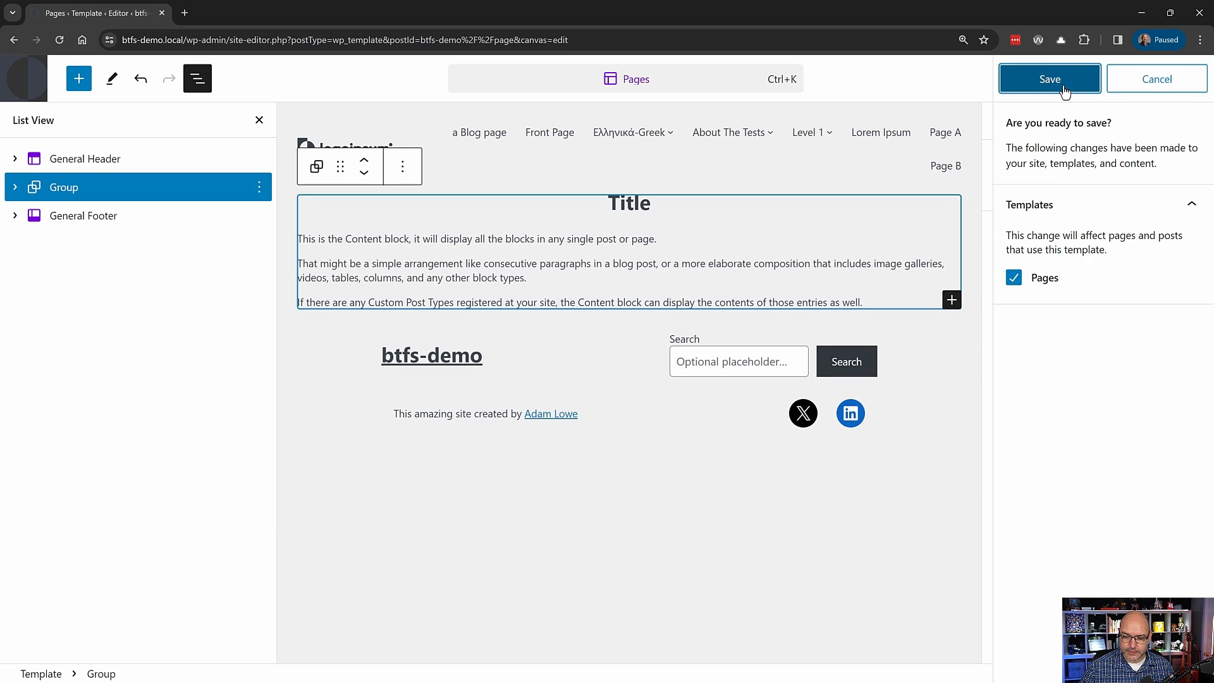
left_click(1053, 78)
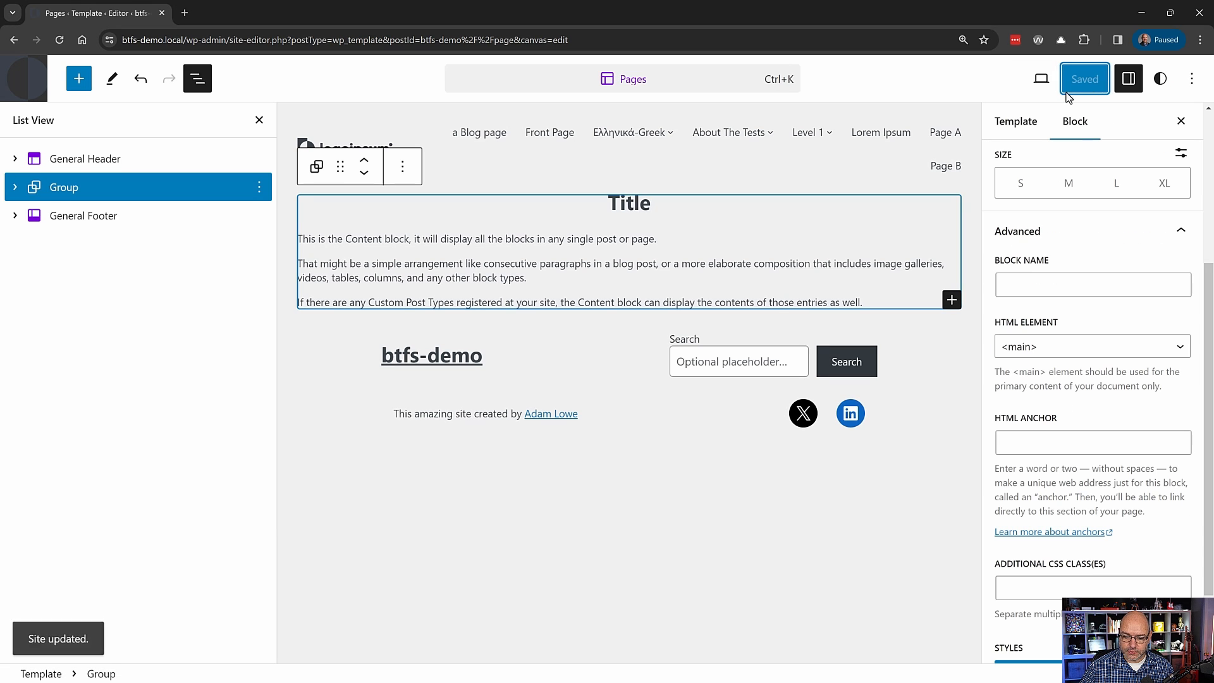
- Return to the template list and create a Single Posts template, skipping the suggested pattern to start blank
left_click(29, 85)
left_click(25, 156)
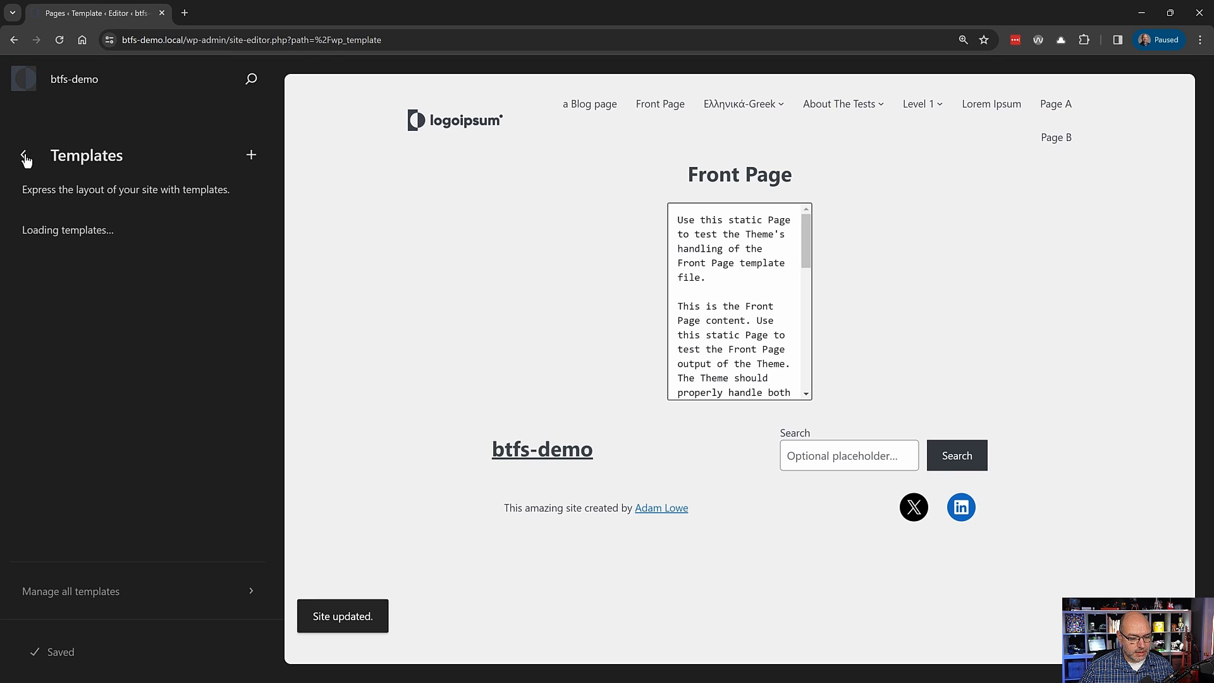
left_click(252, 156)
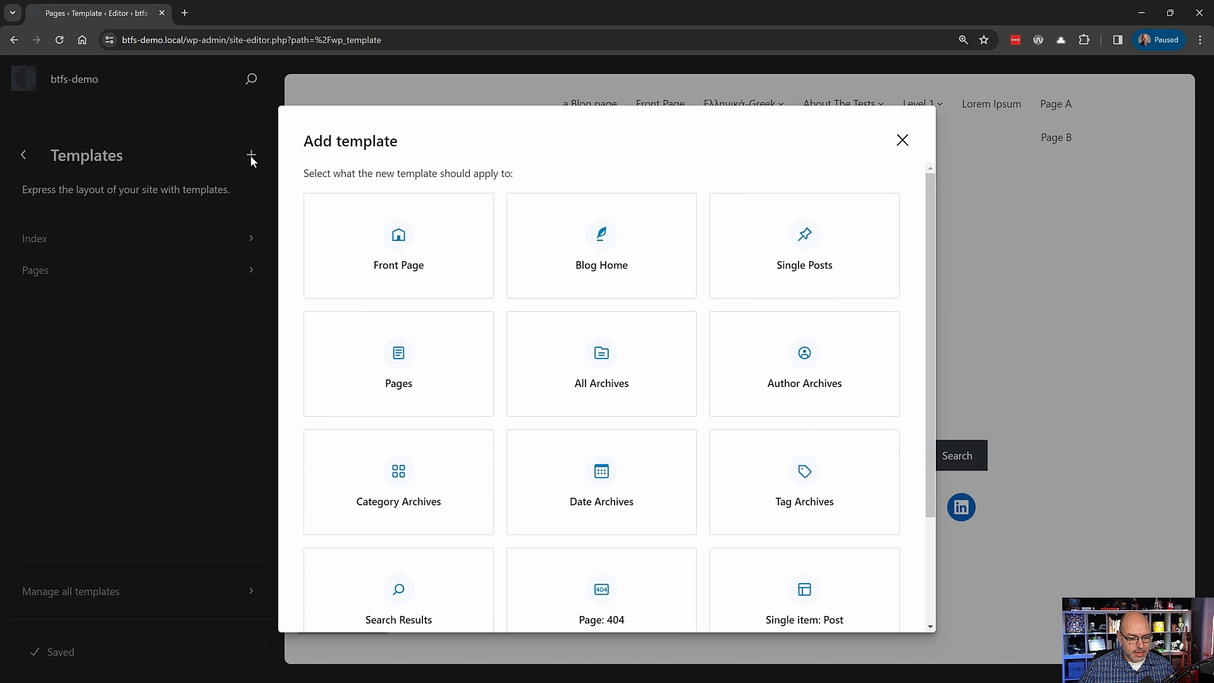
left_click(820, 253)
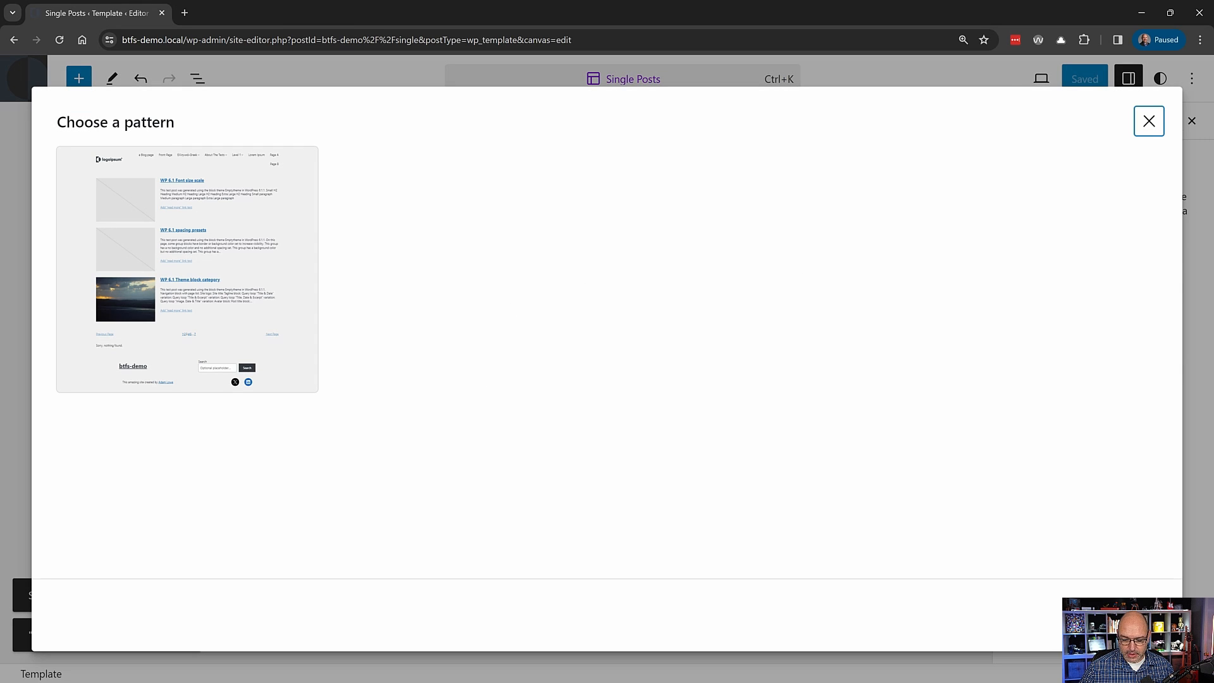
left_click(1139, 615)
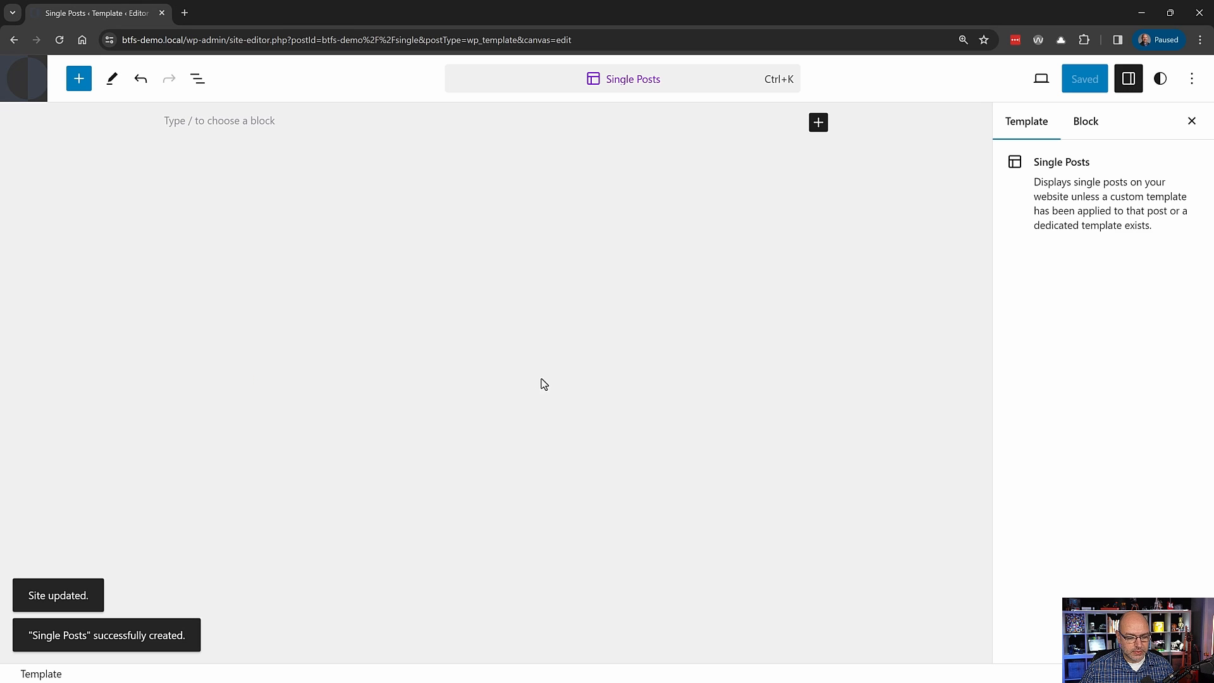
- Insert the General Header and General Footer template parts into the Single Posts template
left_click(79, 77)
scroll(156, 312, "down", 15)
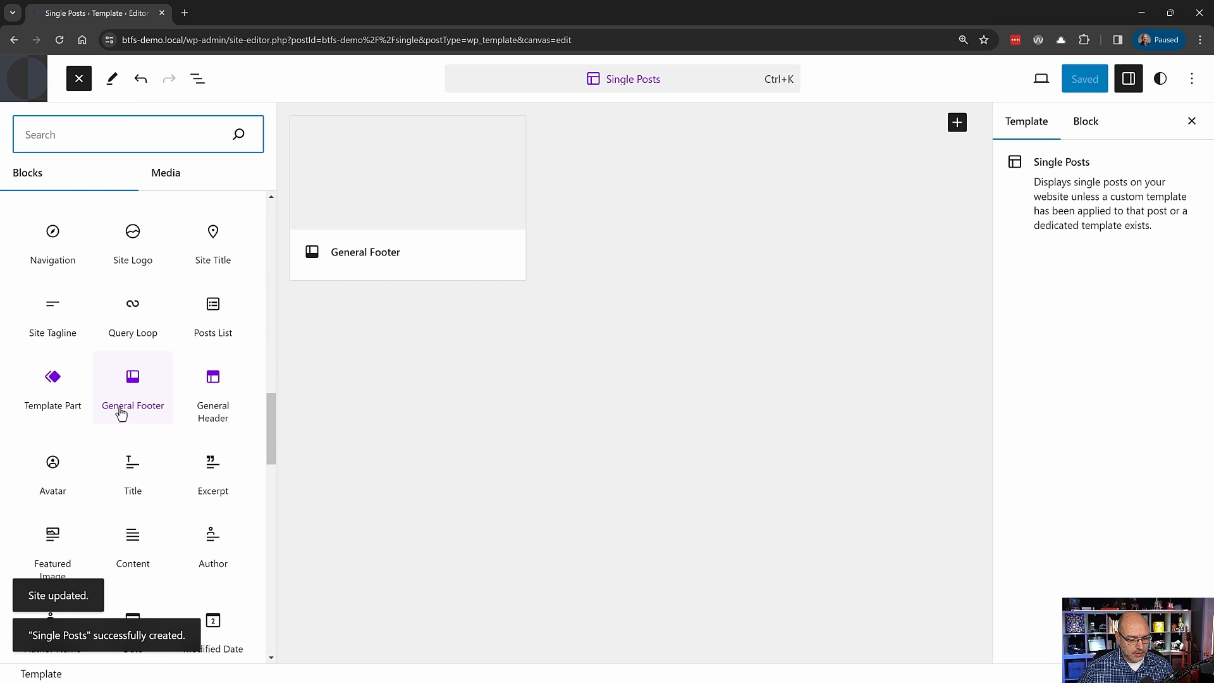
left_click(211, 389)
left_click(146, 404)
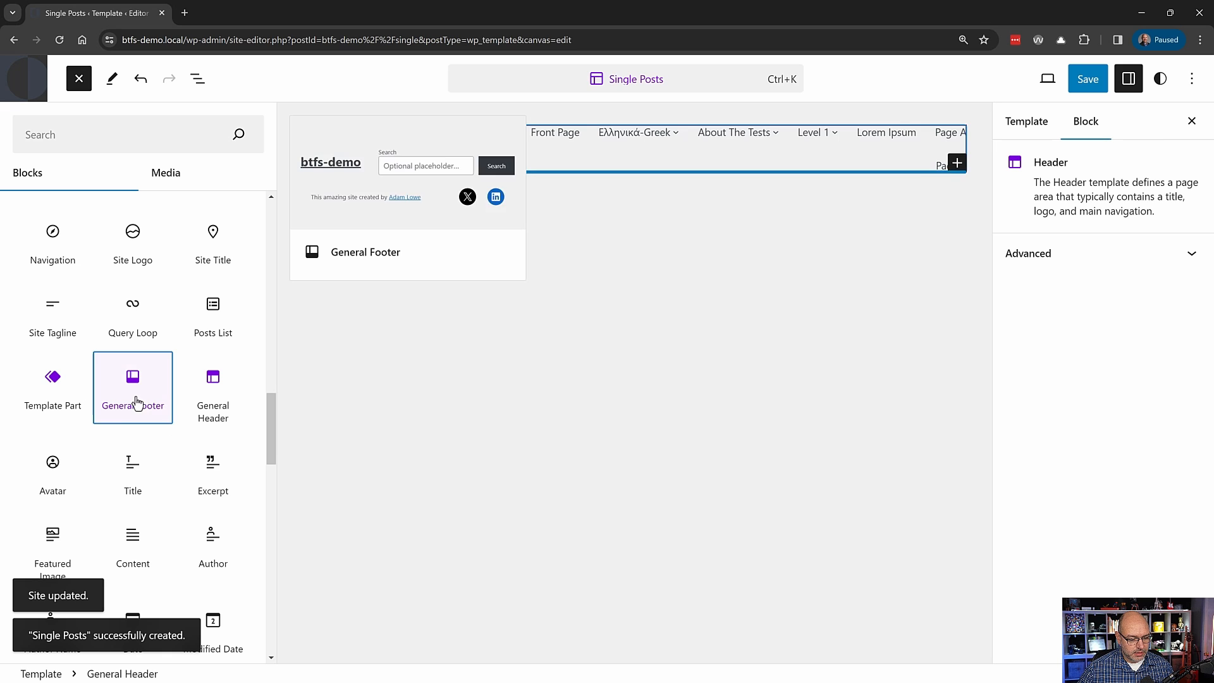
- Add a Group block with the plain group layout and a Row block below the footer
left_click(118, 128)
type("gro")
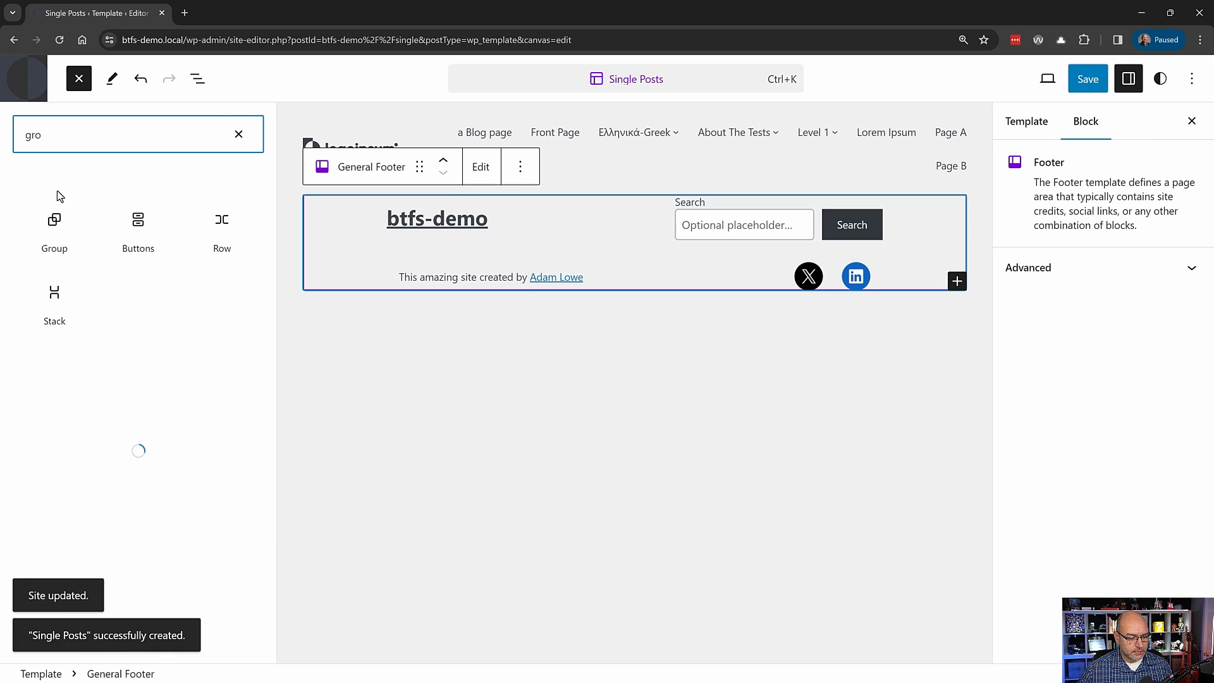
left_click(54, 224)
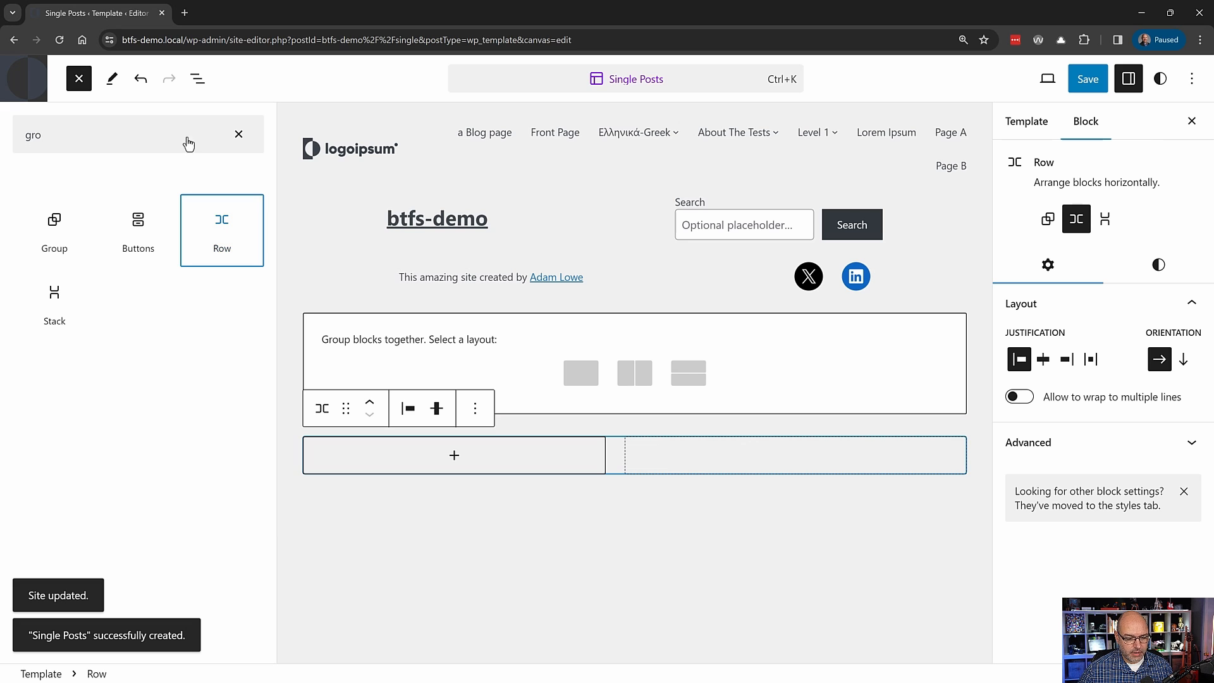
left_click(580, 373)
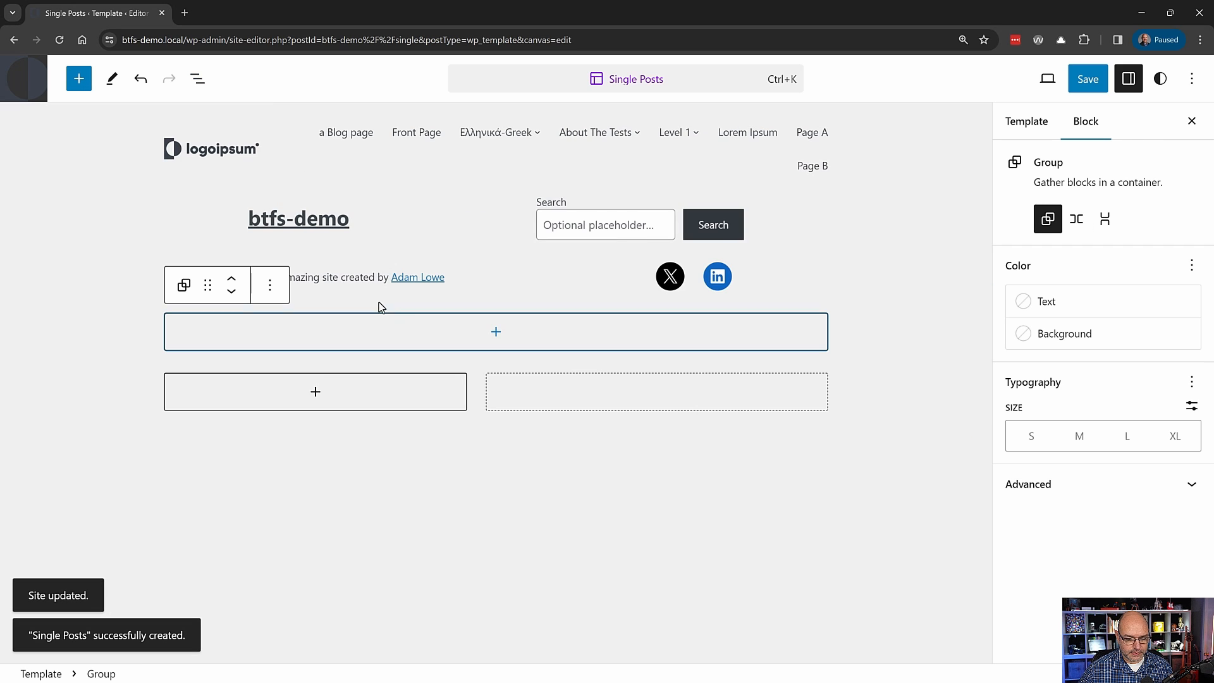
- Nest the Row block inside the Group and move the Group between the General Header and General Footer
left_click(198, 82)
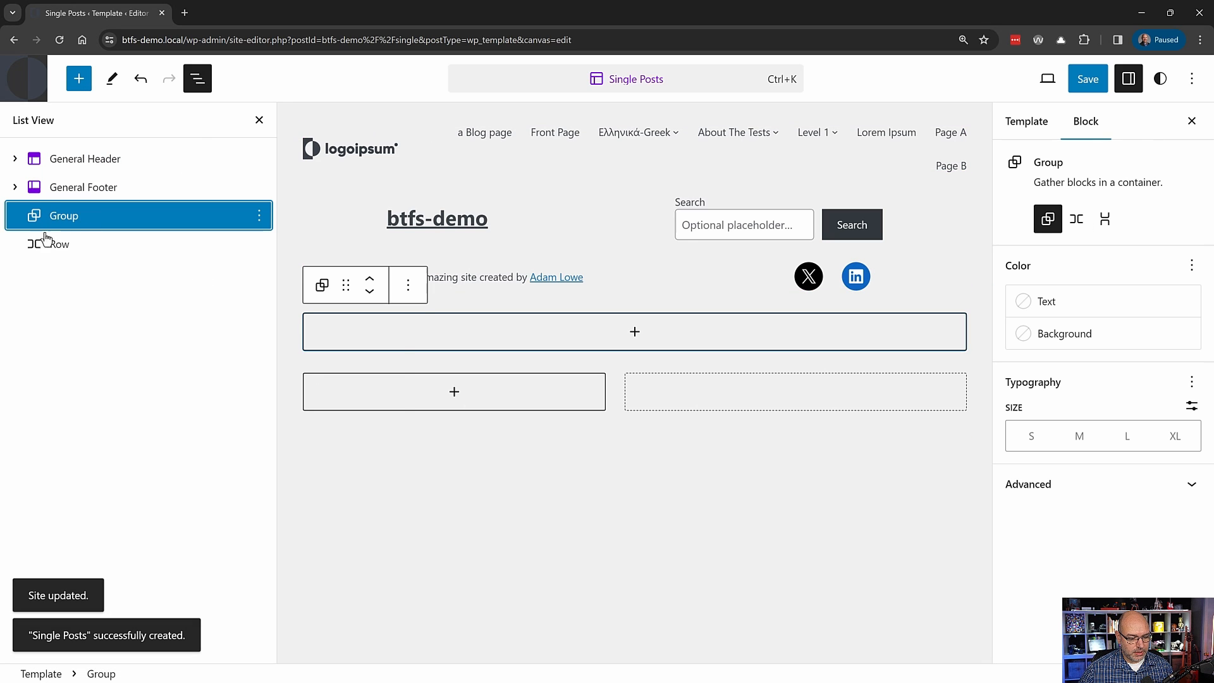
left_click_drag(35, 249, 531, 343)
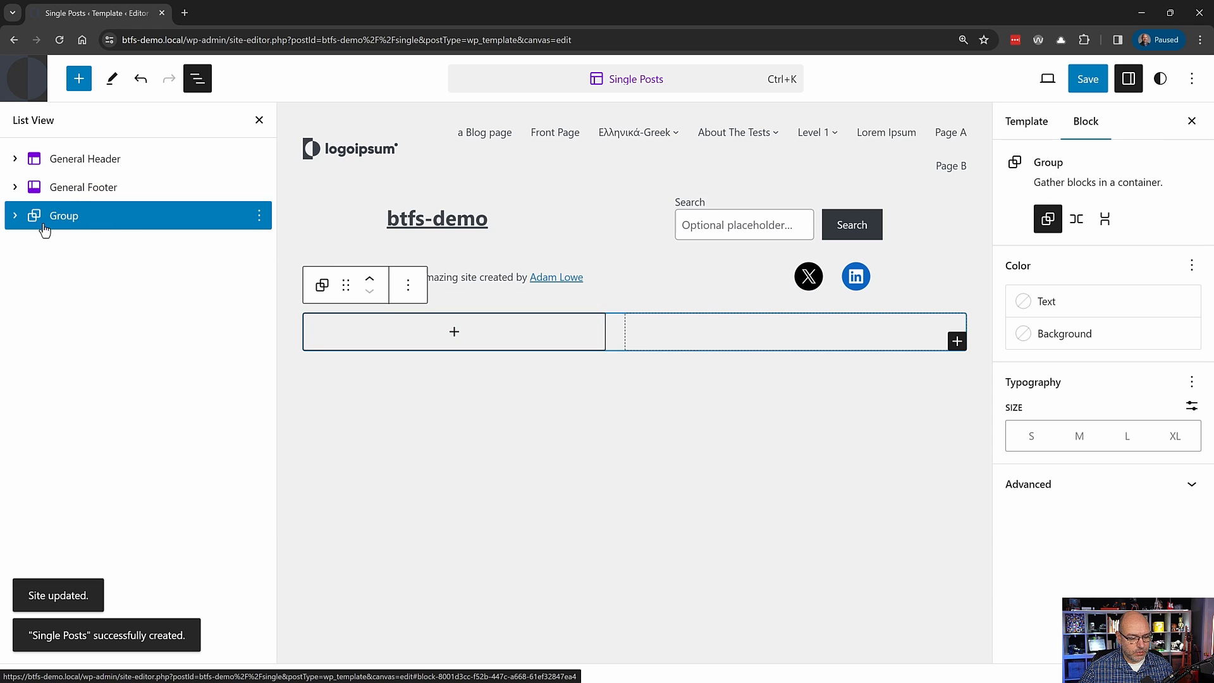
left_click(371, 287)
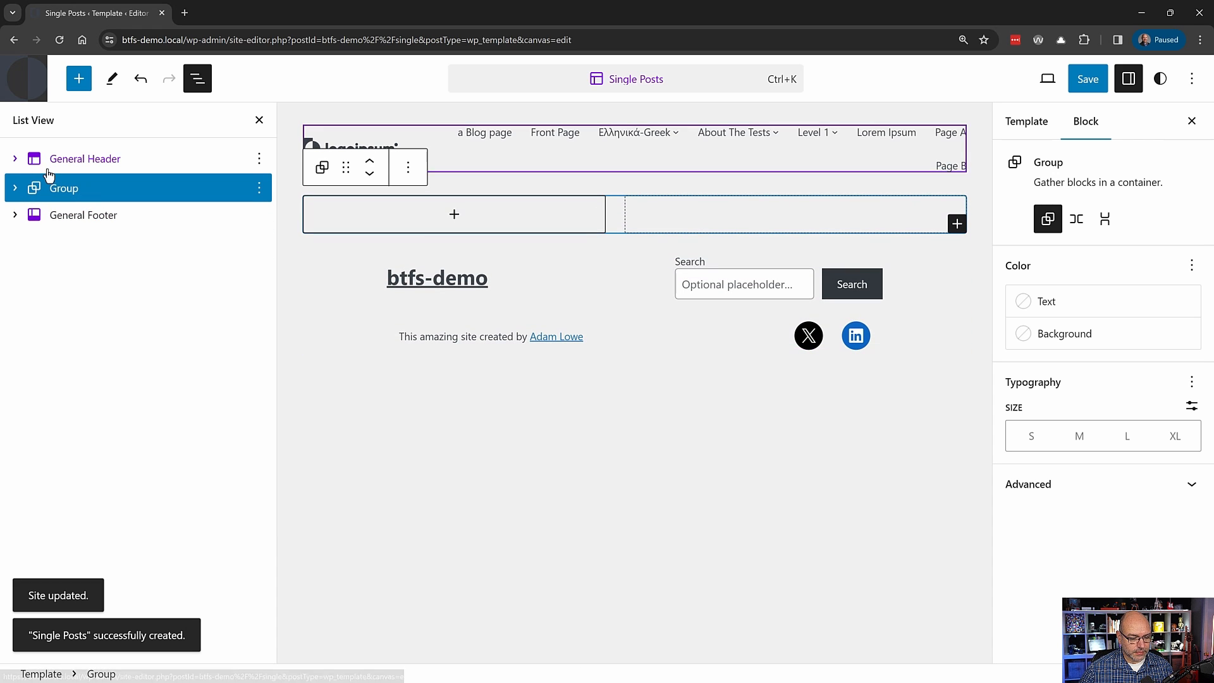
- Set the HTML element of the Single Posts template's Group block to <main>
left_click(1094, 495)
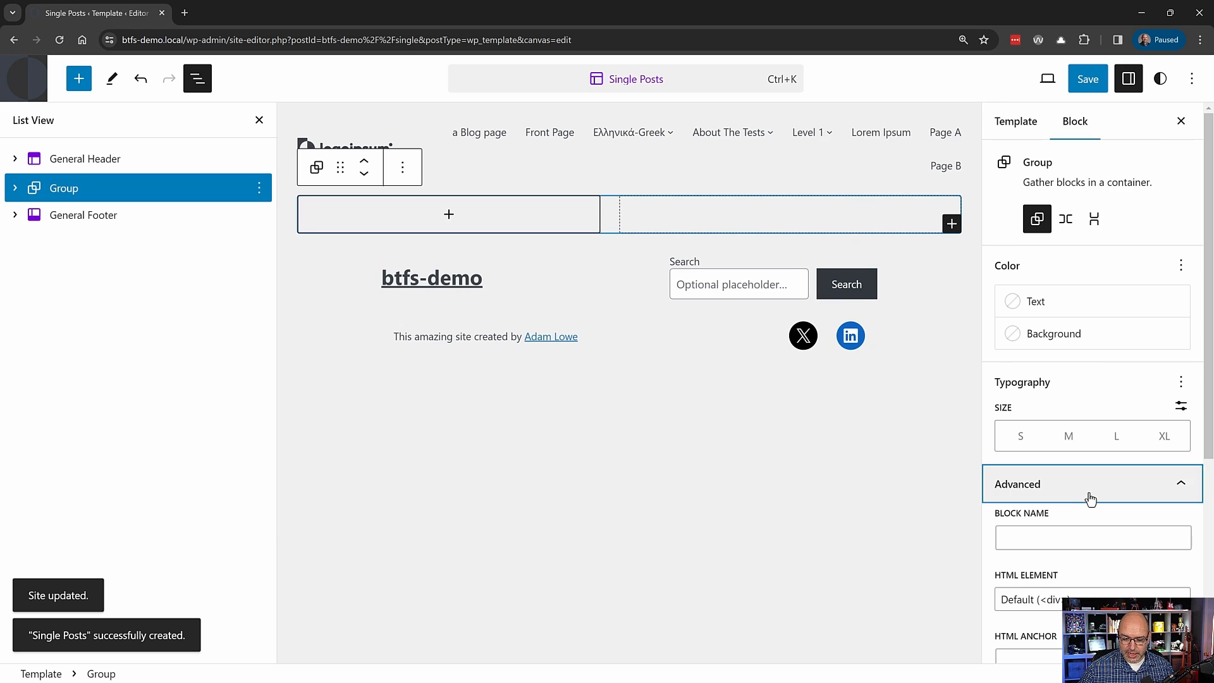
left_click(1037, 598)
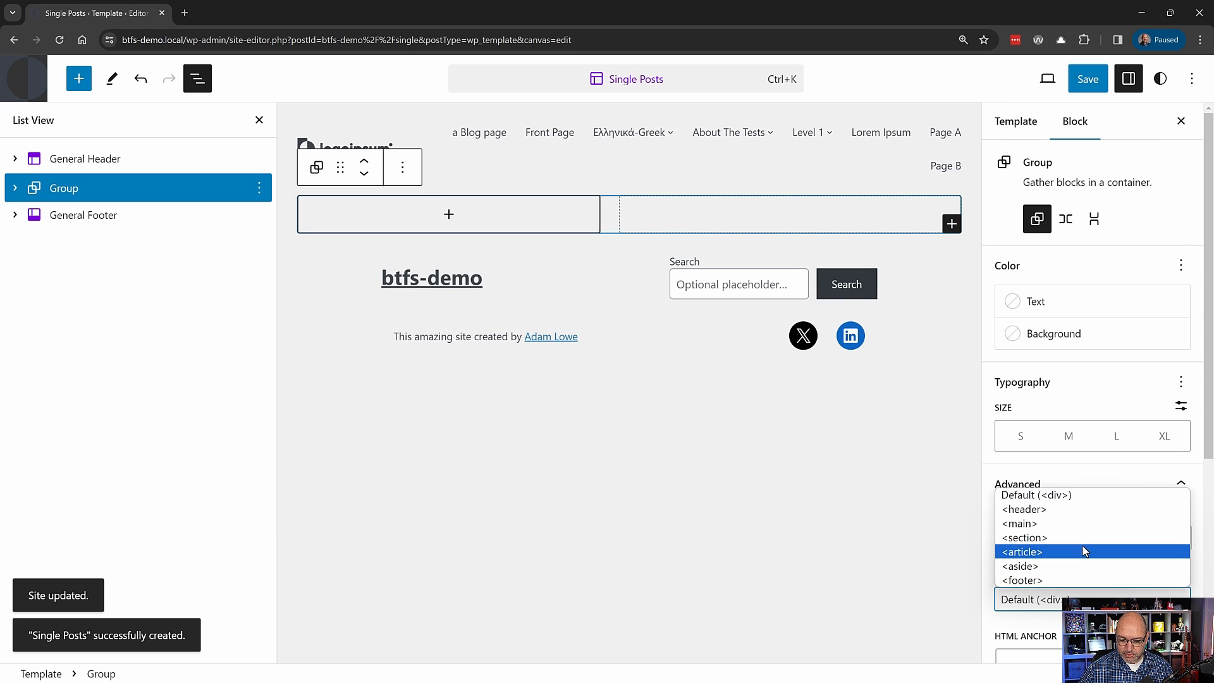
left_click(1110, 523)
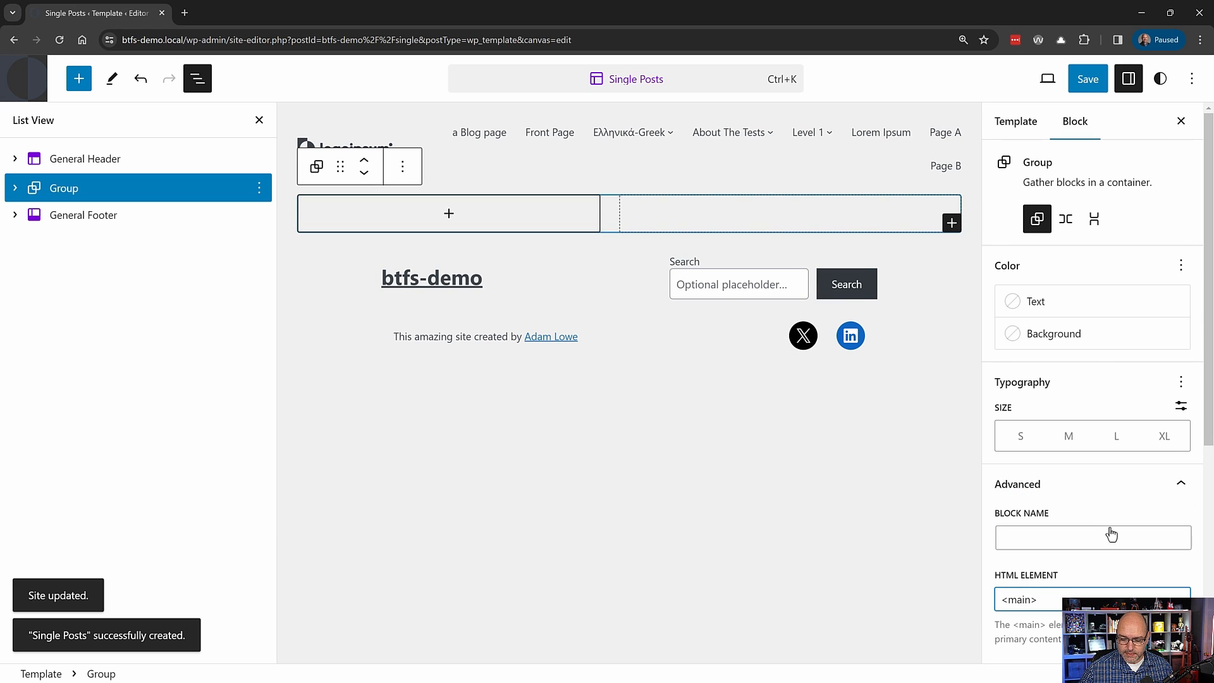
- Insert a Title block into the Row nested in the main Group
left_click(15, 188)
left_click(80, 216)
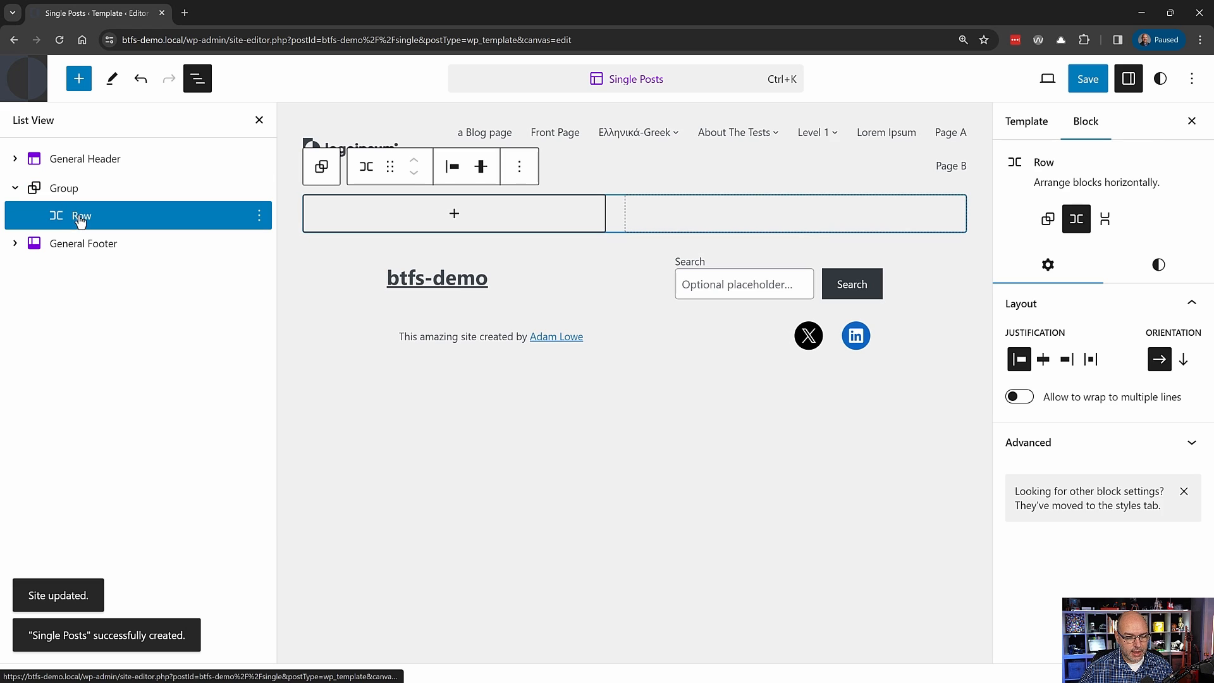
left_click(454, 215)
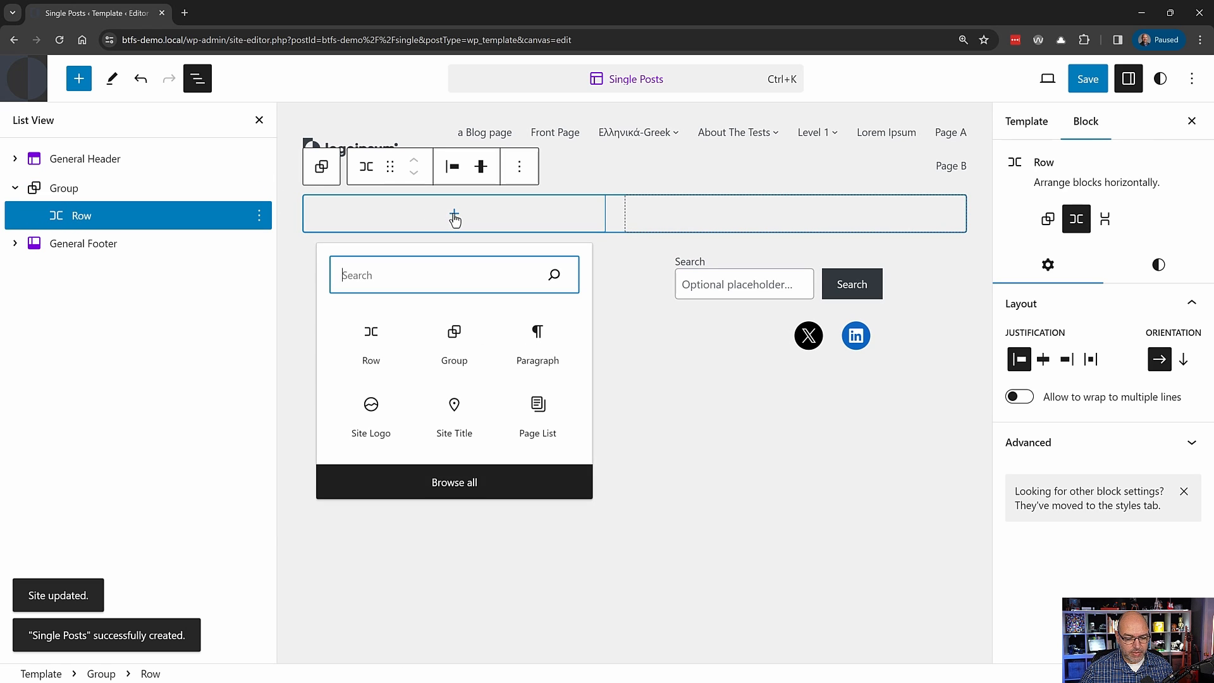
type("tiot")
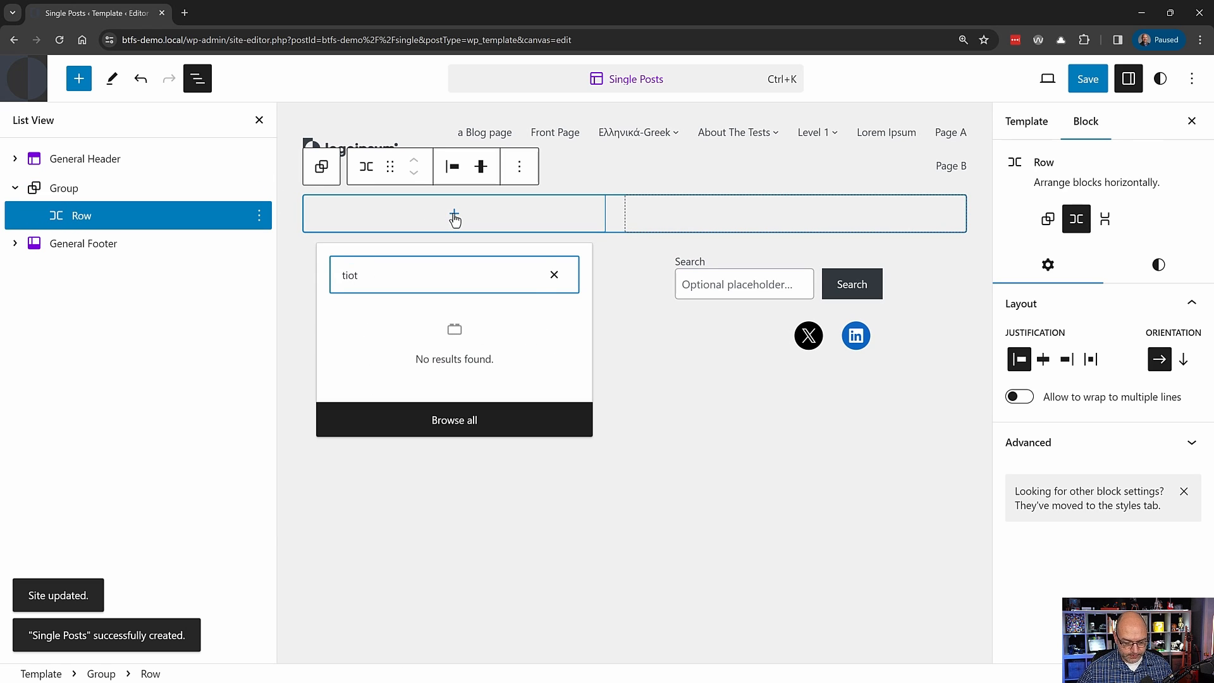
type("tit")
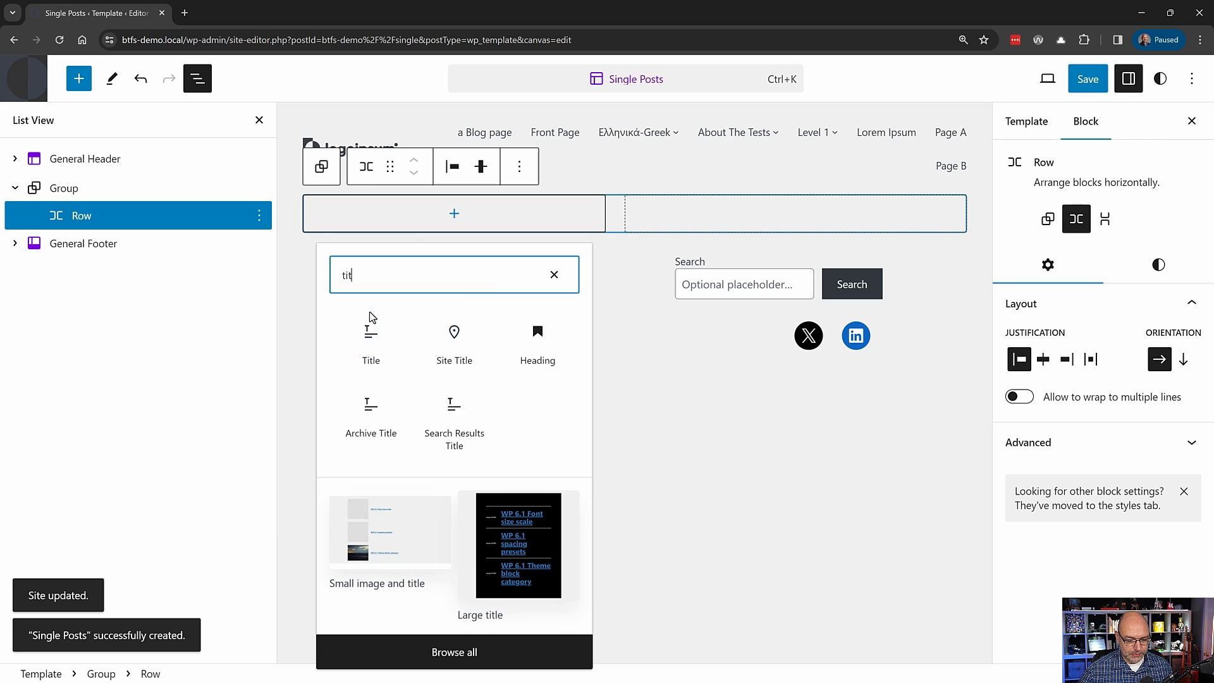
left_click(365, 341)
left_click(366, 341)
- Add a second Row block inside the Group, directly below the Row holding the Title
left_click(127, 216)
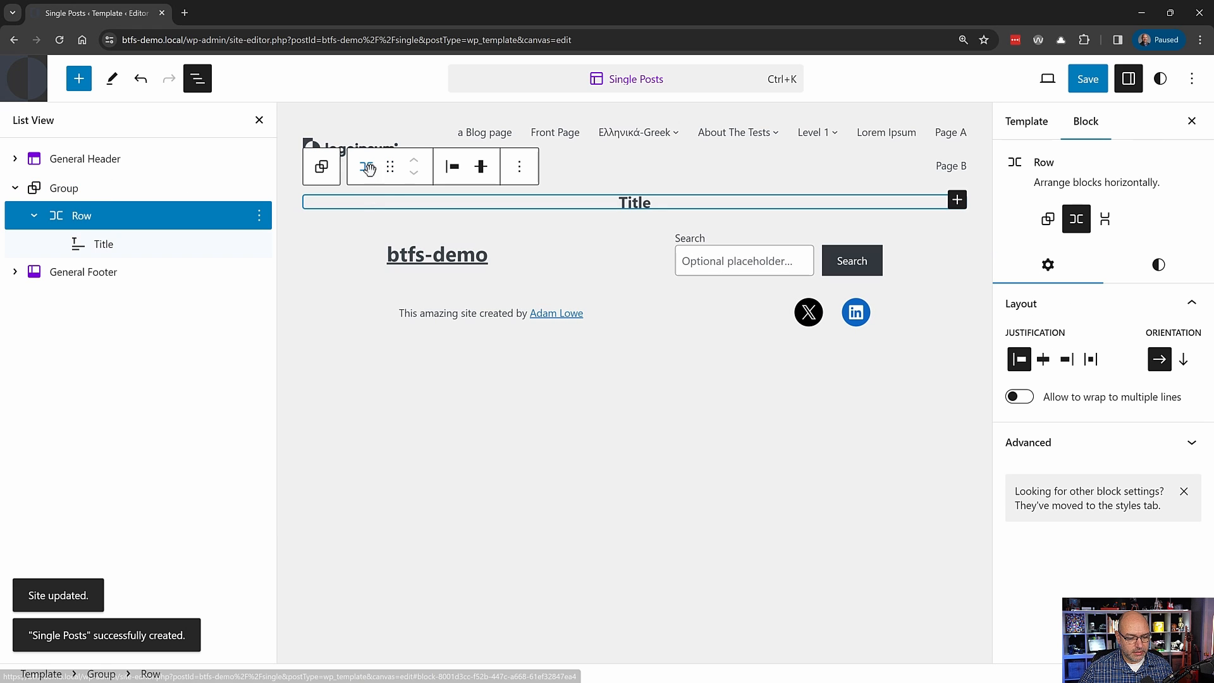
left_click(79, 82)
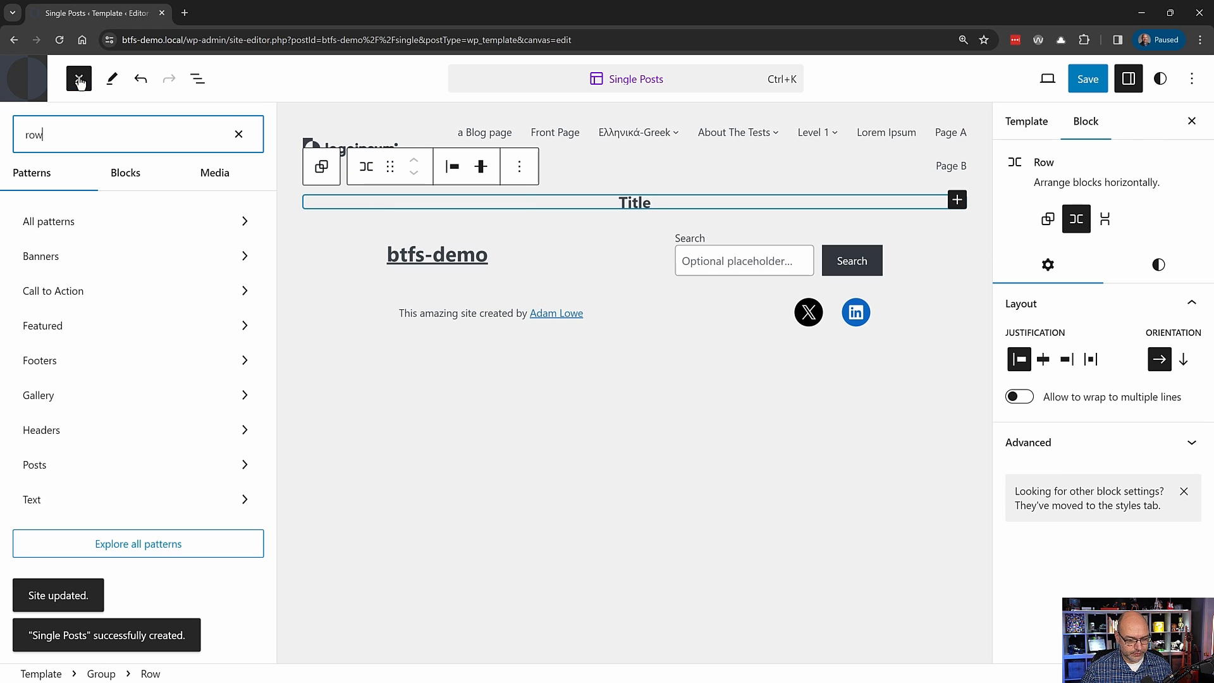
left_click(53, 236)
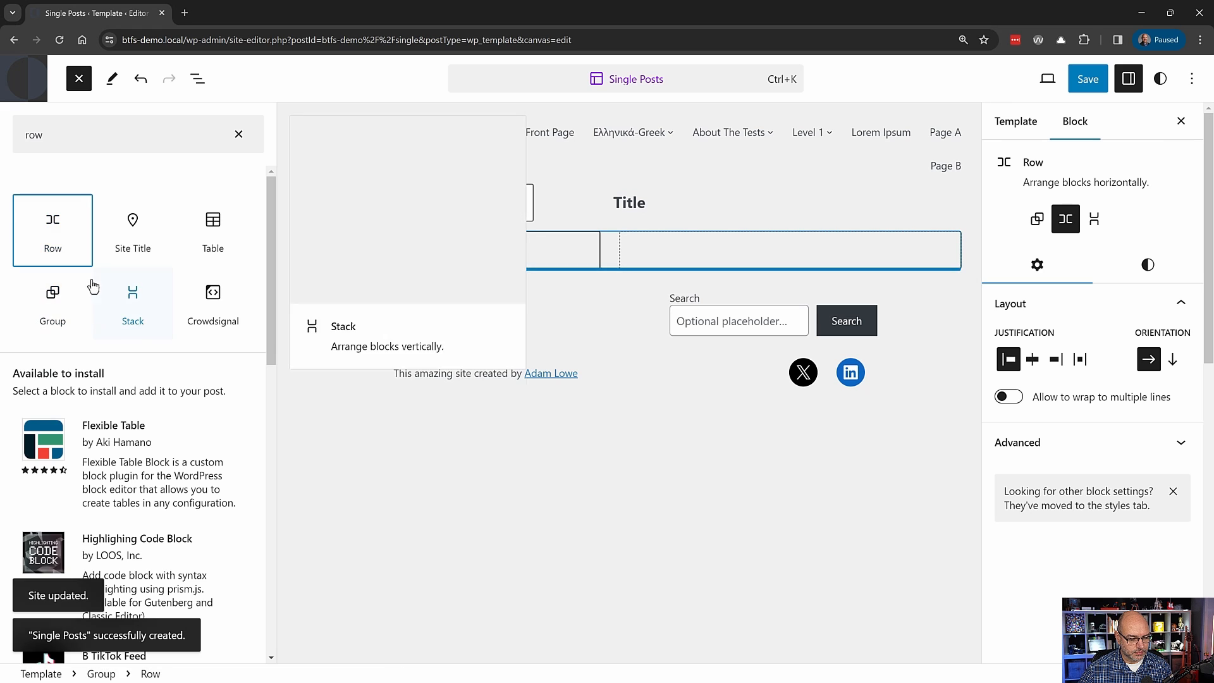
left_click(197, 79)
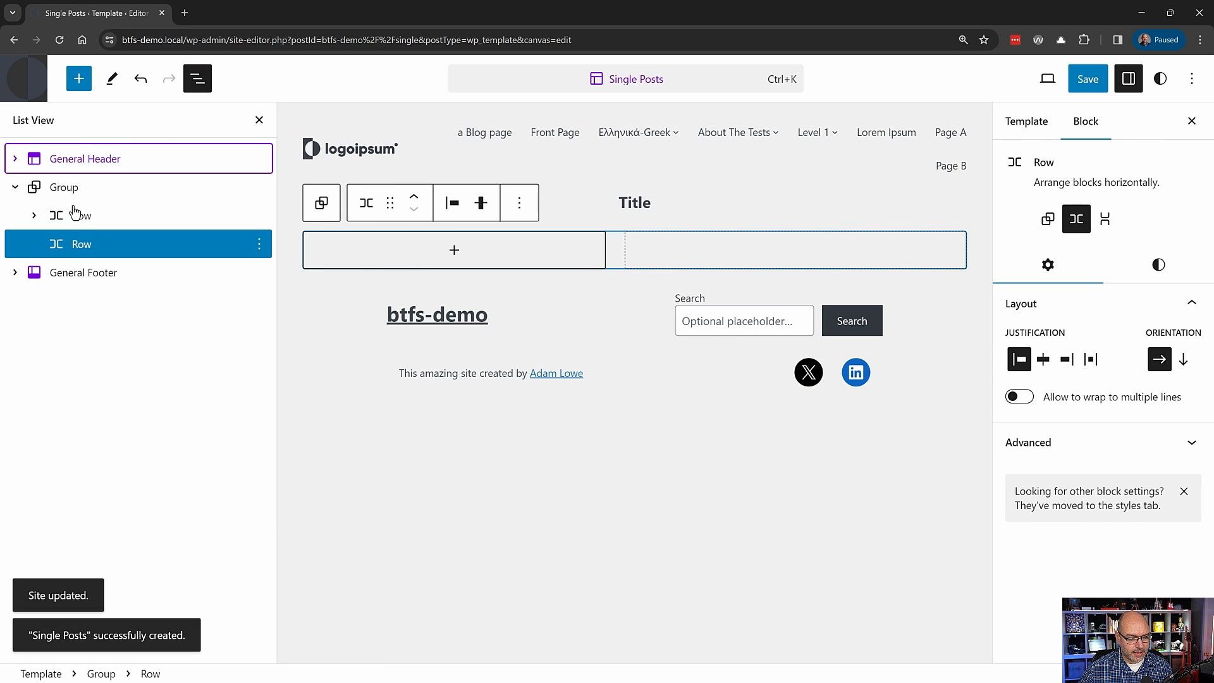
- Insert Author Name, Modified Date, Categories and Tags blocks into the Group below the empty Row
left_click(79, 78)
left_click(129, 177)
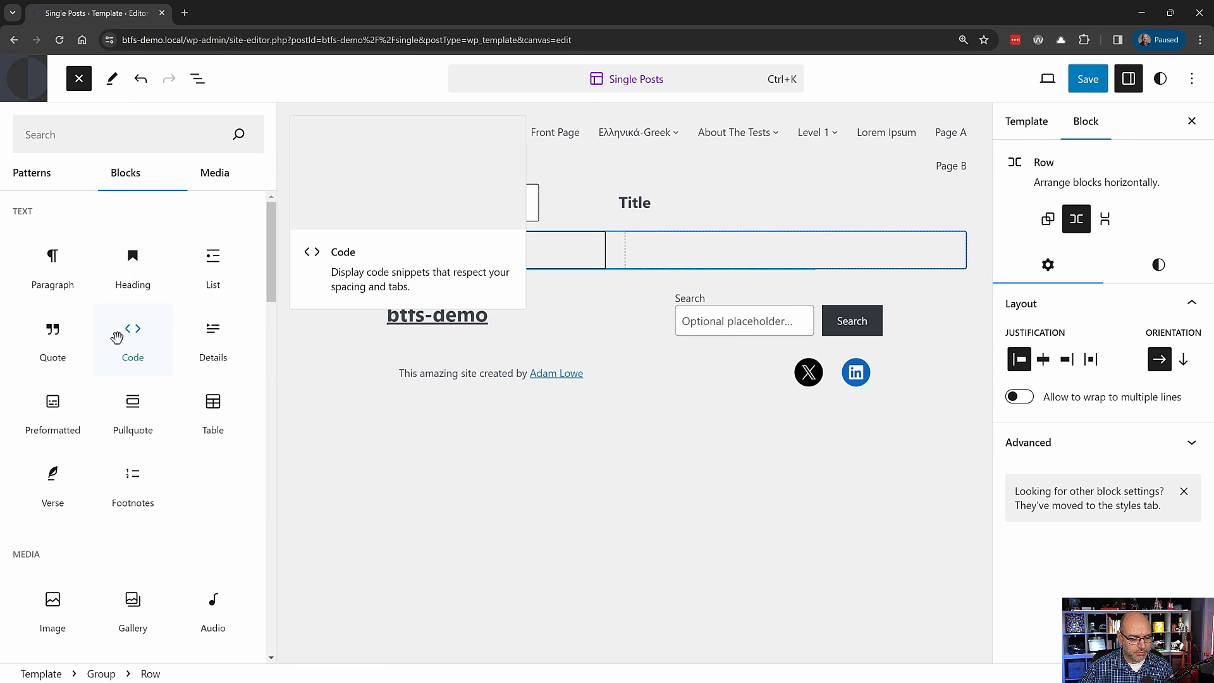
scroll(119, 338, "down", 10)
scroll(118, 348, "down", 3)
scroll(118, 348, "down", 9)
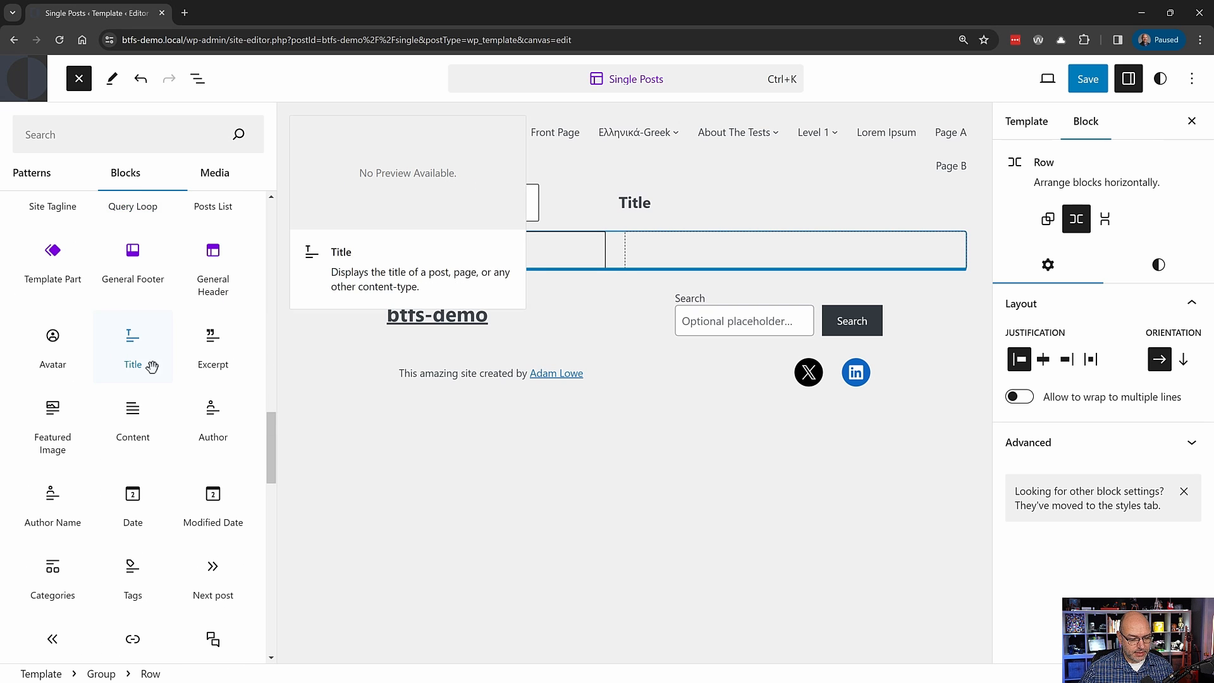
scroll(141, 375, "down", 2)
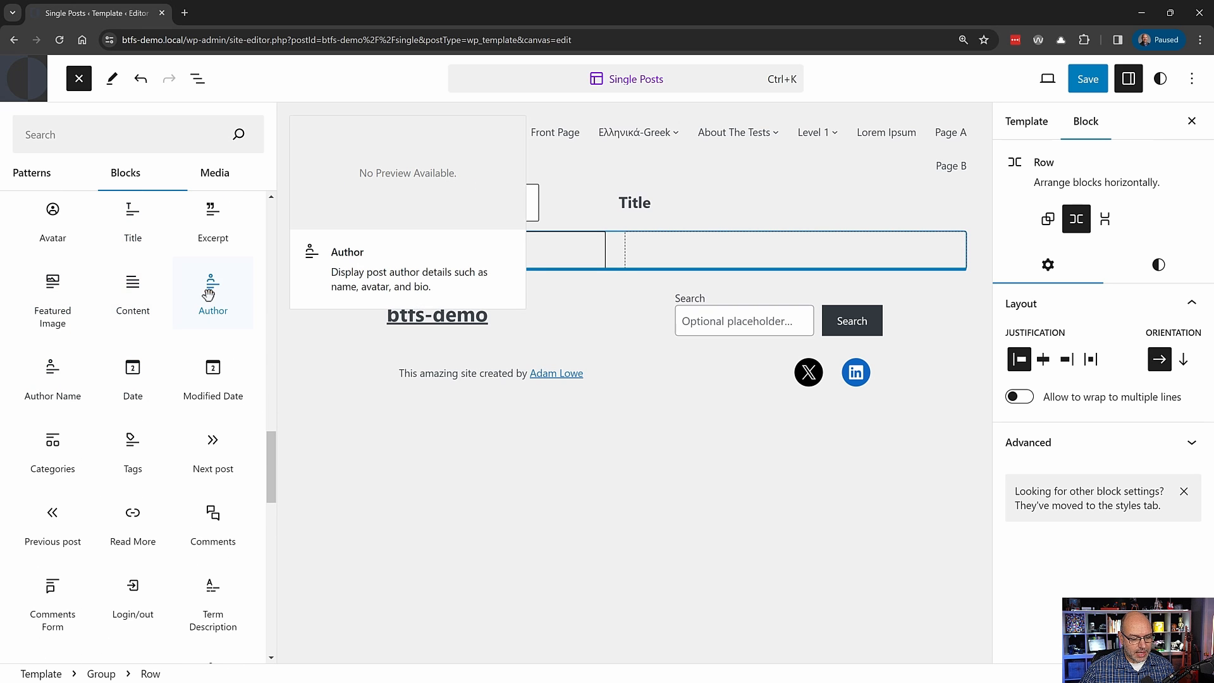
left_click(52, 366)
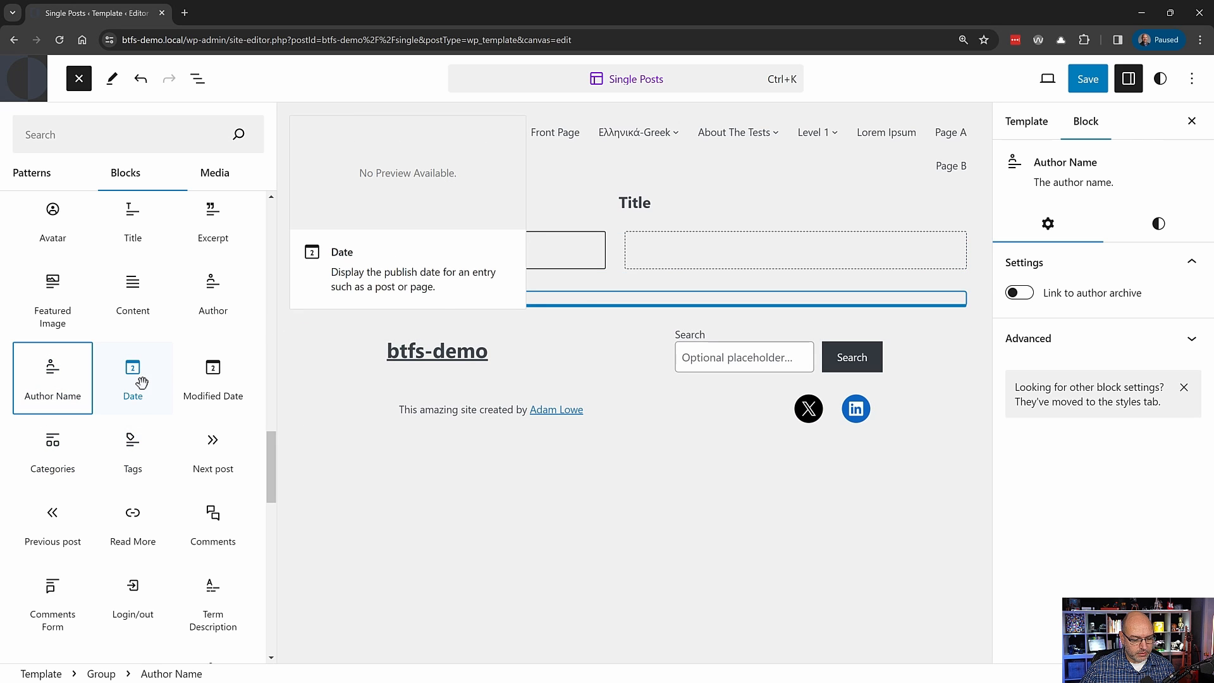
left_click(210, 391)
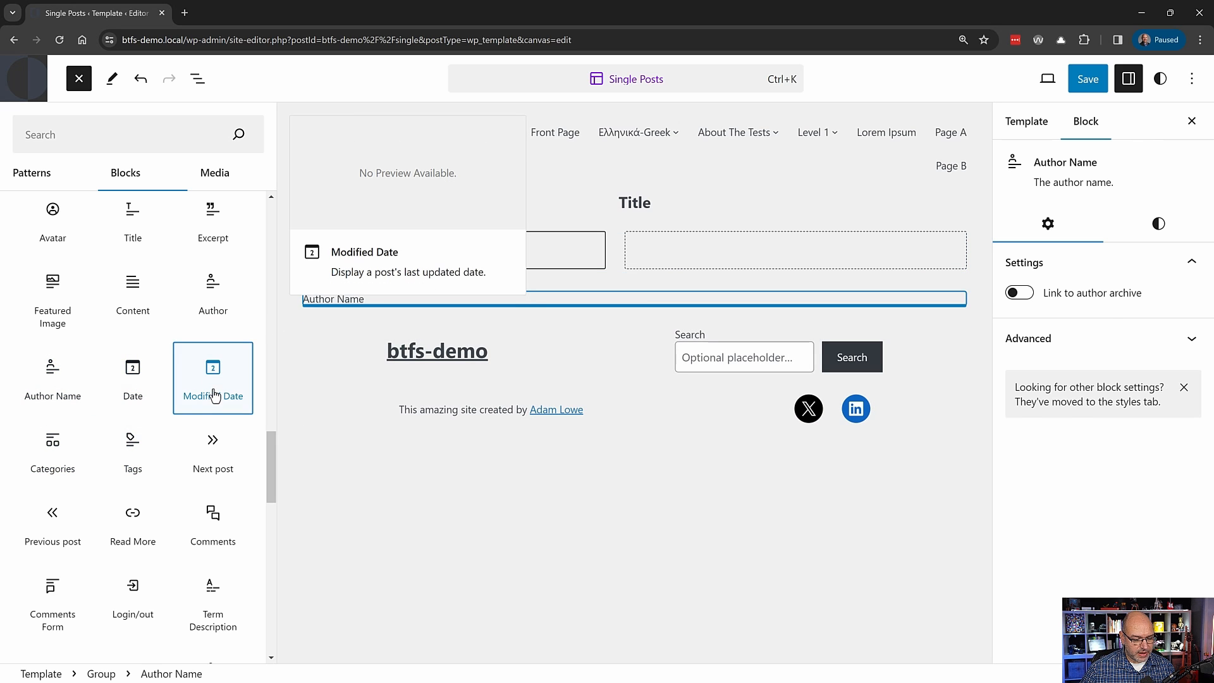
left_click(43, 446)
left_click(130, 455)
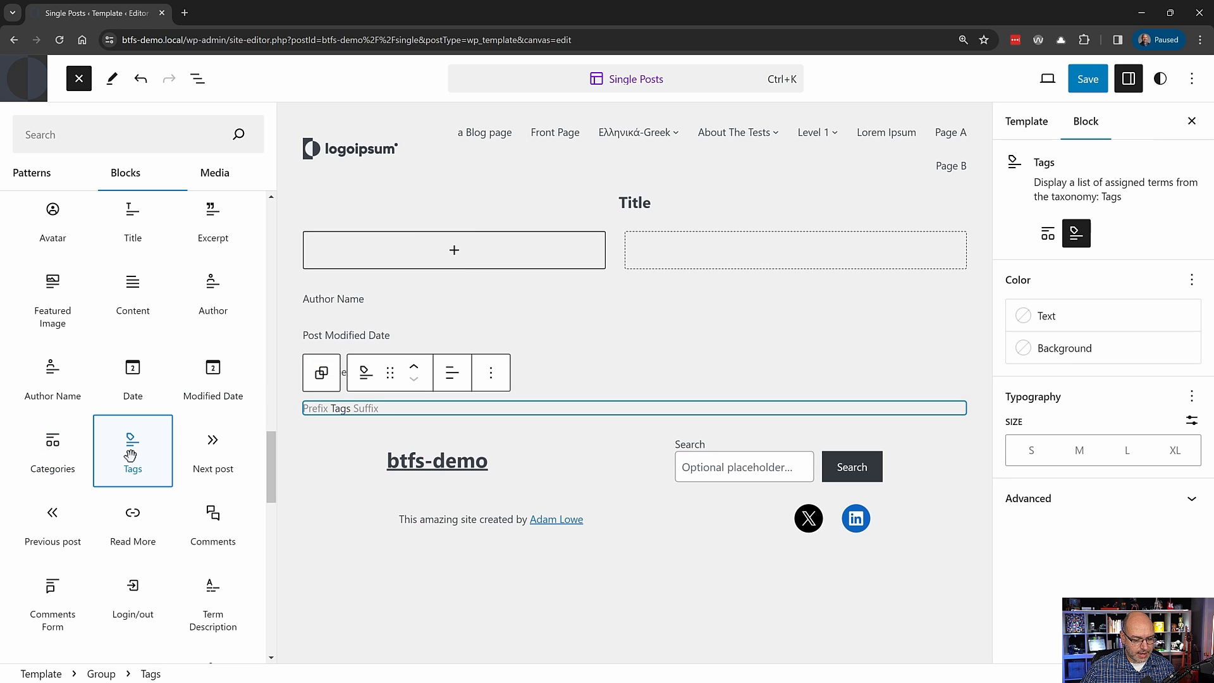
scroll(129, 456, "down", 3)
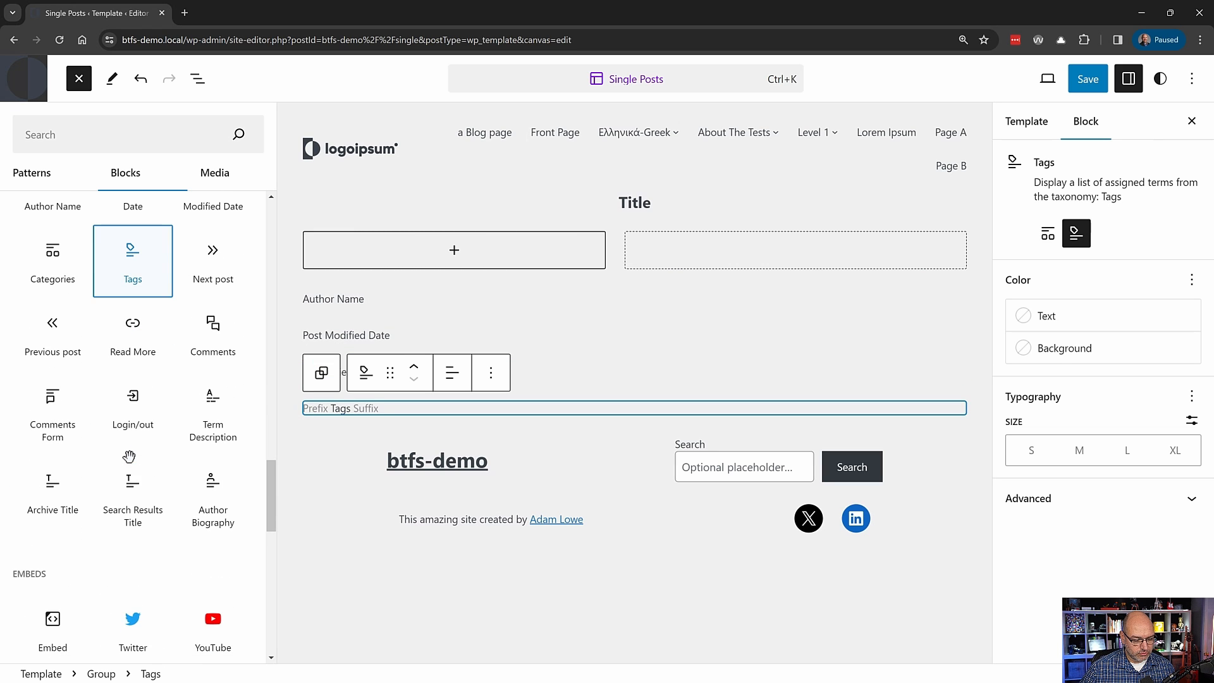
scroll(129, 500, "up", 2)
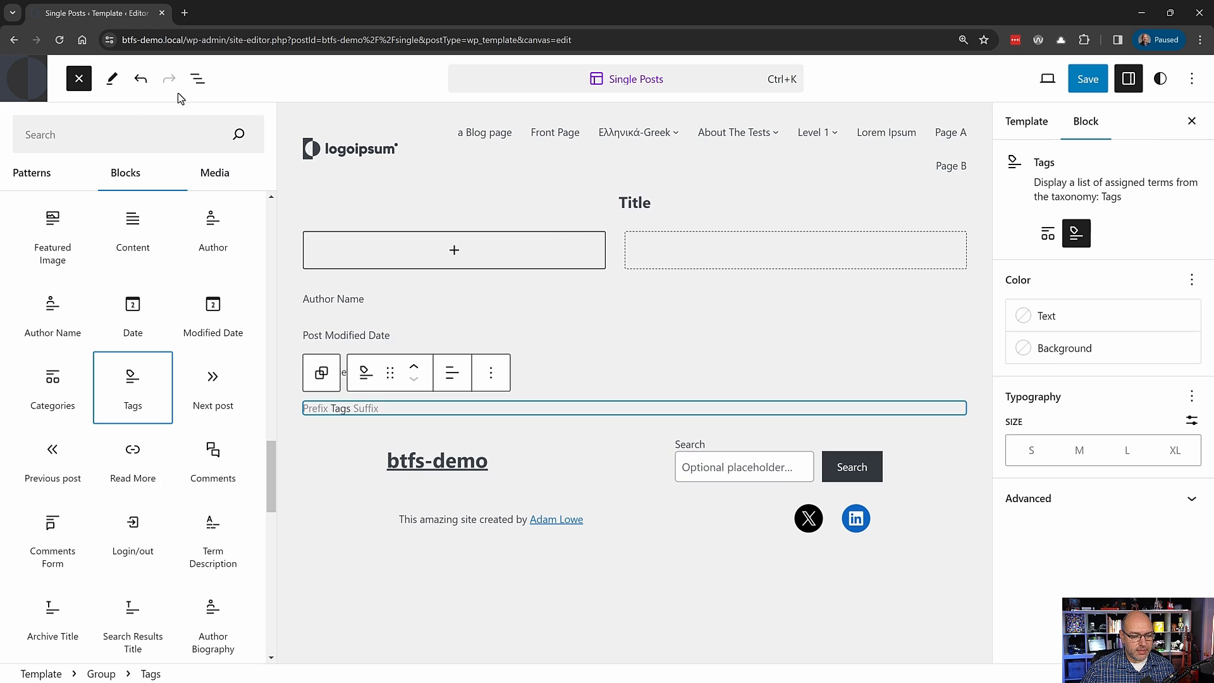
- Nest the Author Name, Modified Date, Categories and Tags blocks inside the second Row and save the template
left_click(198, 78)
left_click(89, 272)
left_click(79, 358, "shift")
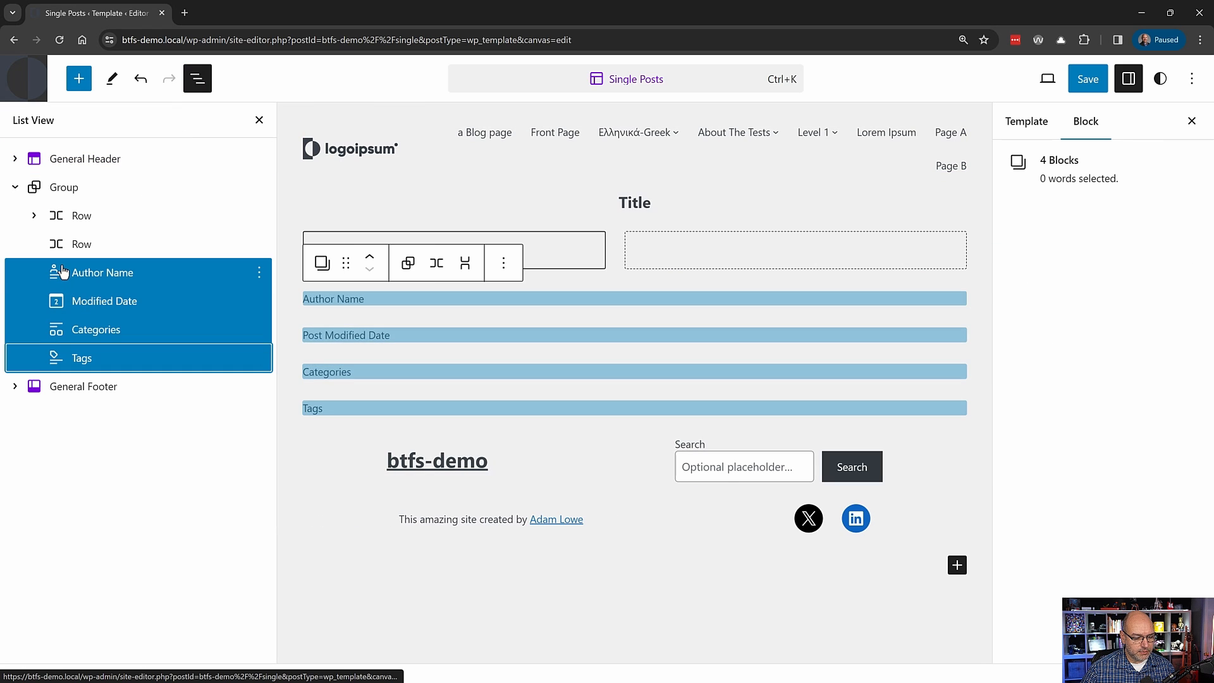
left_click_drag(63, 272, 411, 264)
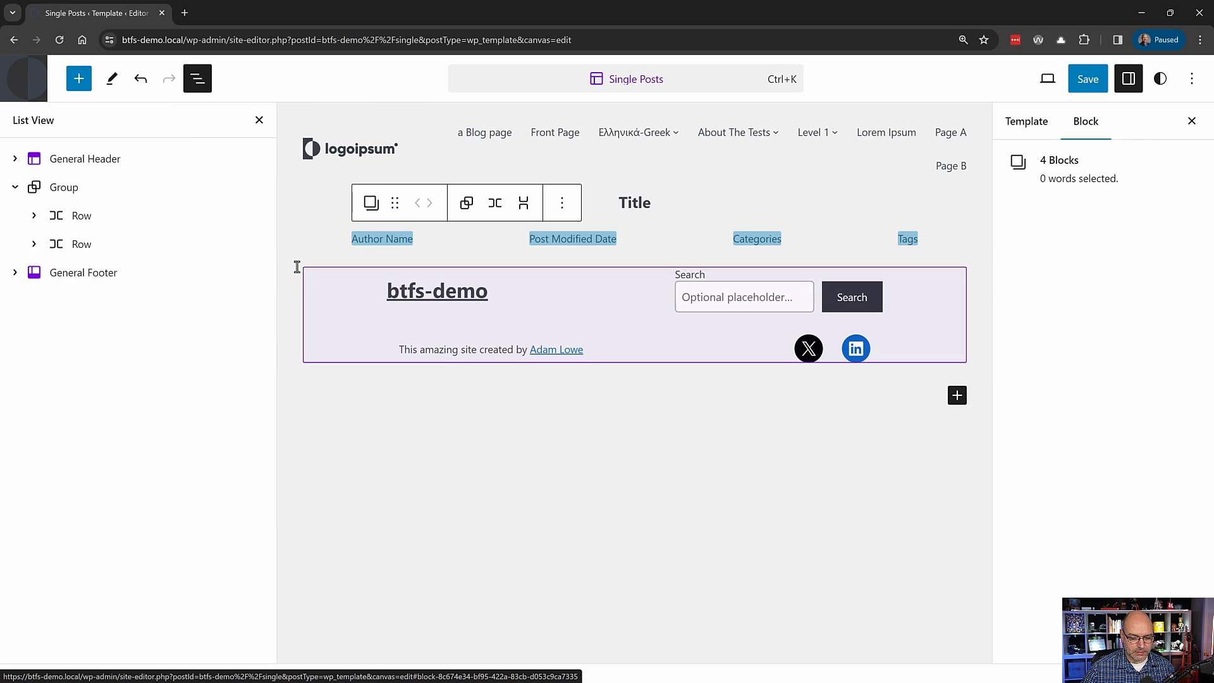
left_click(60, 244)
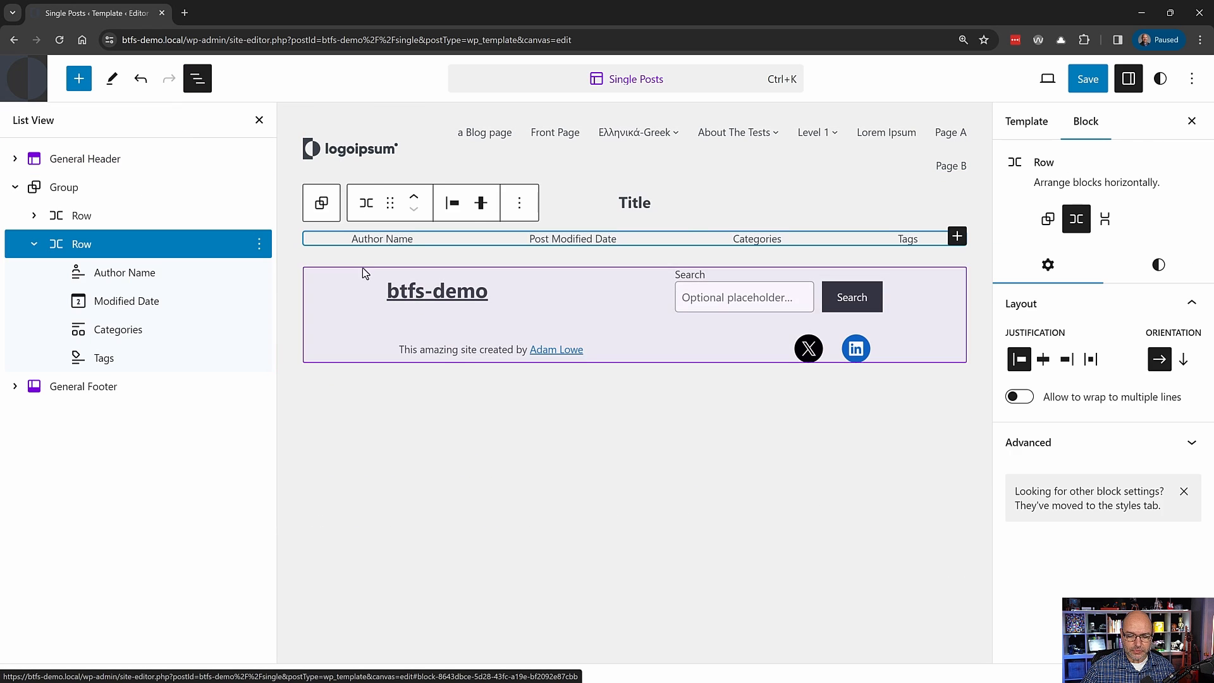
left_click(1091, 82)
- View the live site and check the post details of "WP 6.1 Theme block category" from the blog page
left_click(1037, 79)
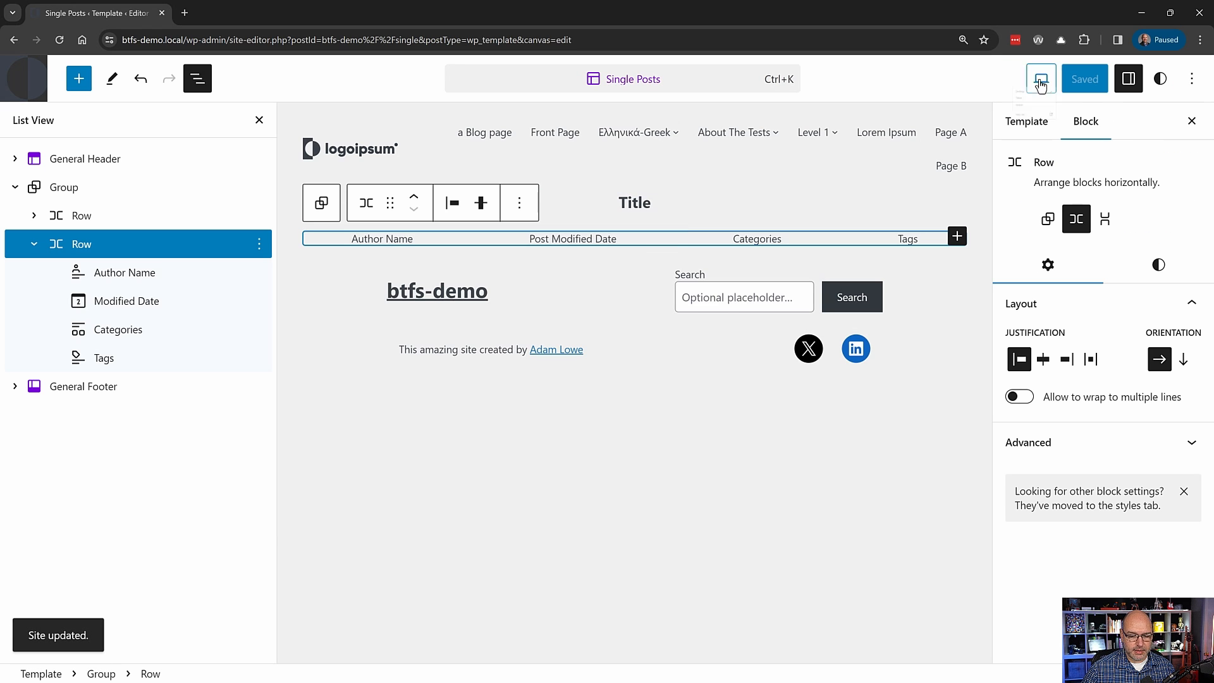
left_click(1042, 81)
left_click(929, 226)
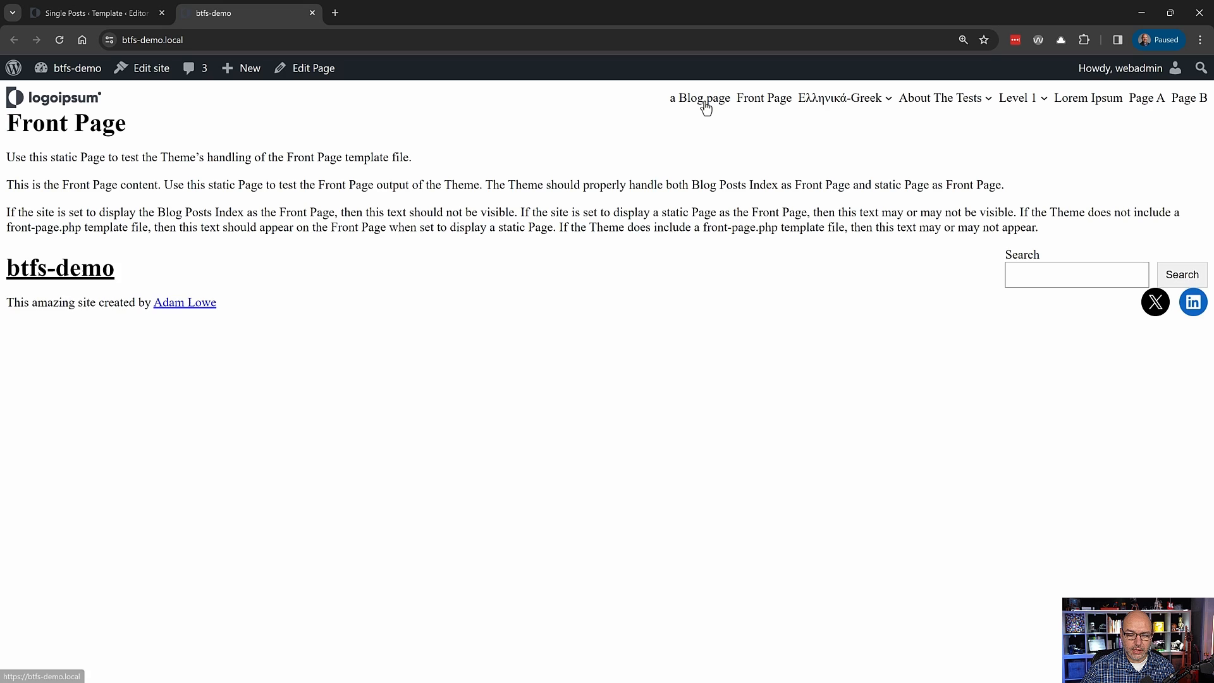
left_click(705, 105)
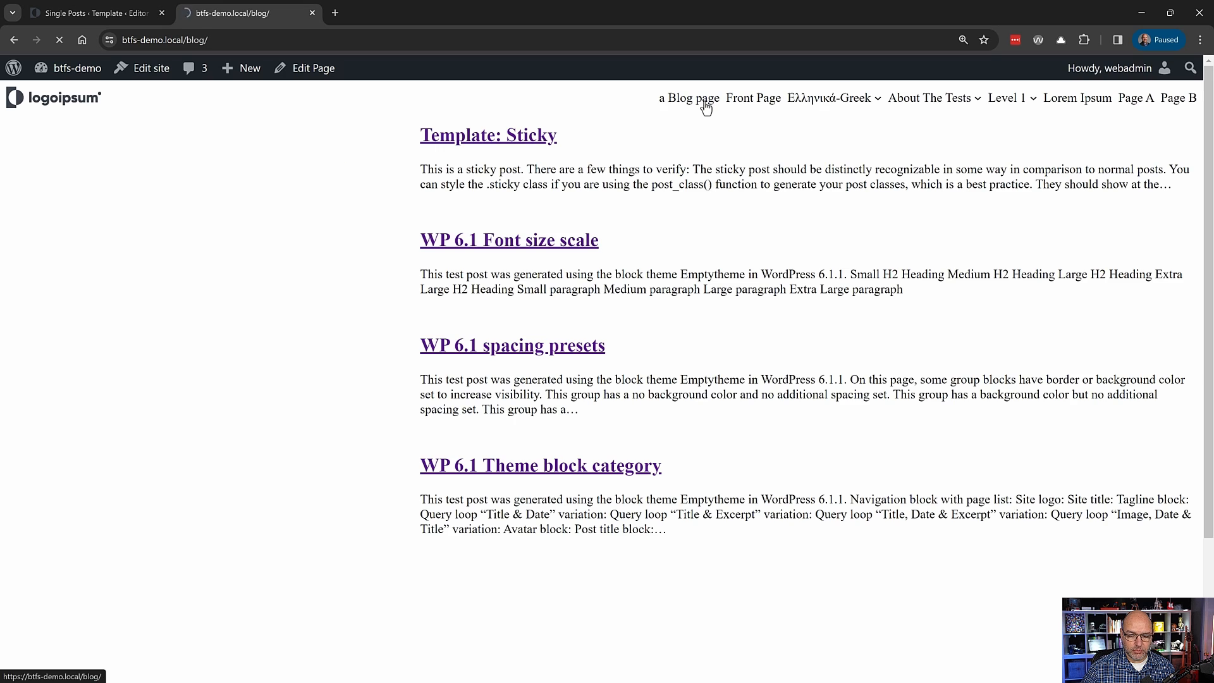
left_click(538, 468)
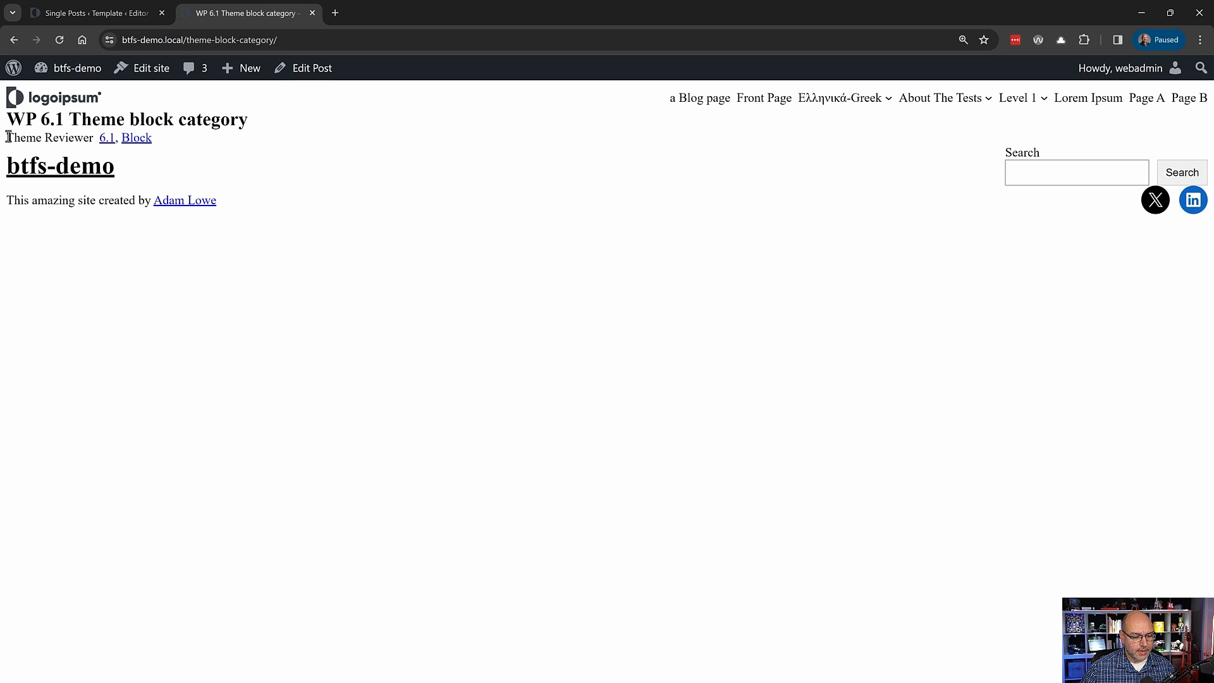
left_click_drag(8, 137, 68, 141)
left_click(64, 138)
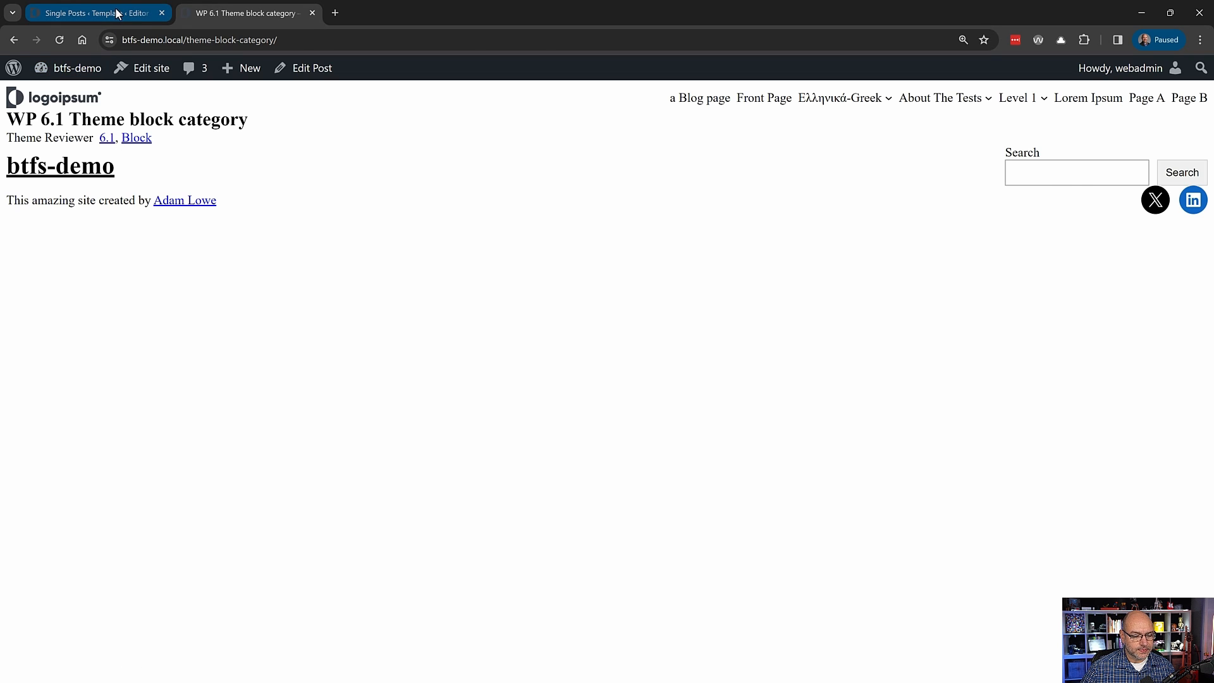
- Back in the template editor, change the post details Row to a Stack with items justified left, and save the template
left_click(98, 13)
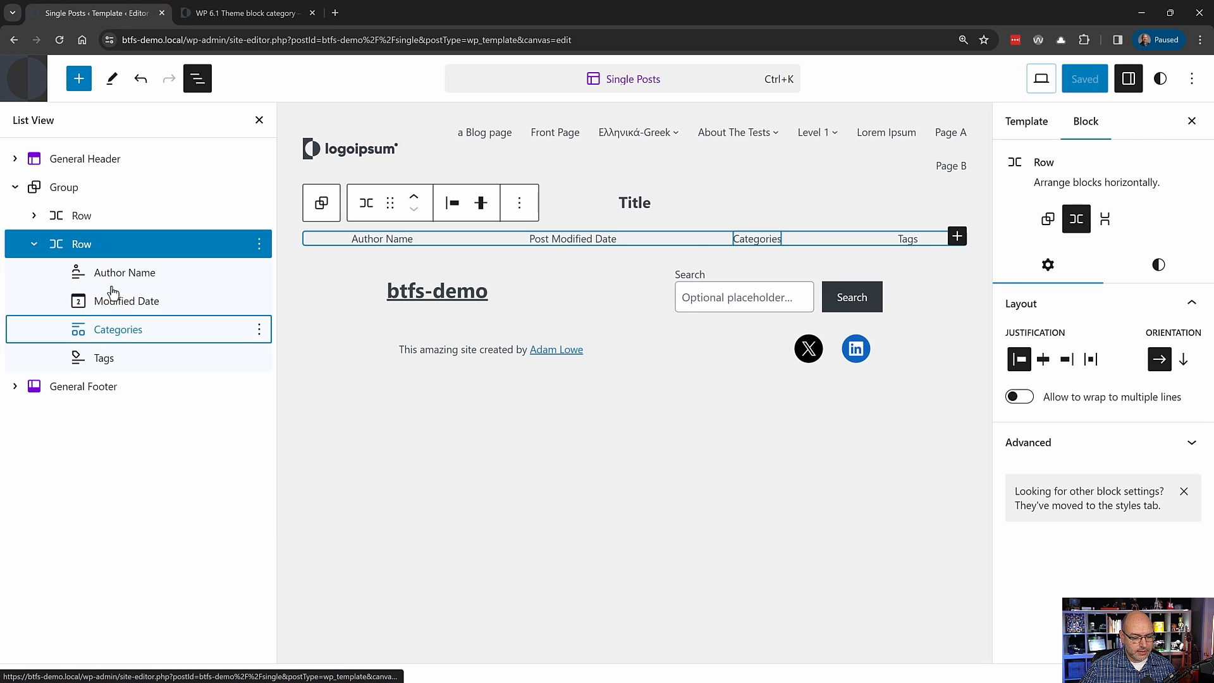
left_click(367, 204)
left_click(373, 307)
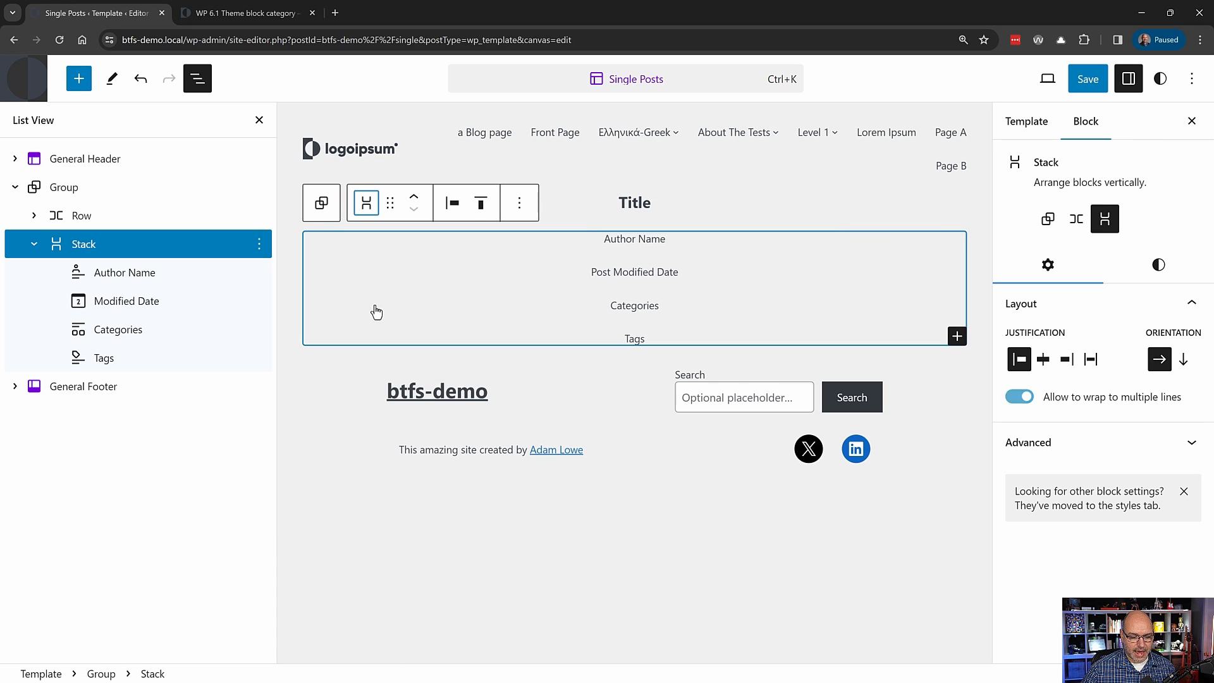
left_click(453, 204)
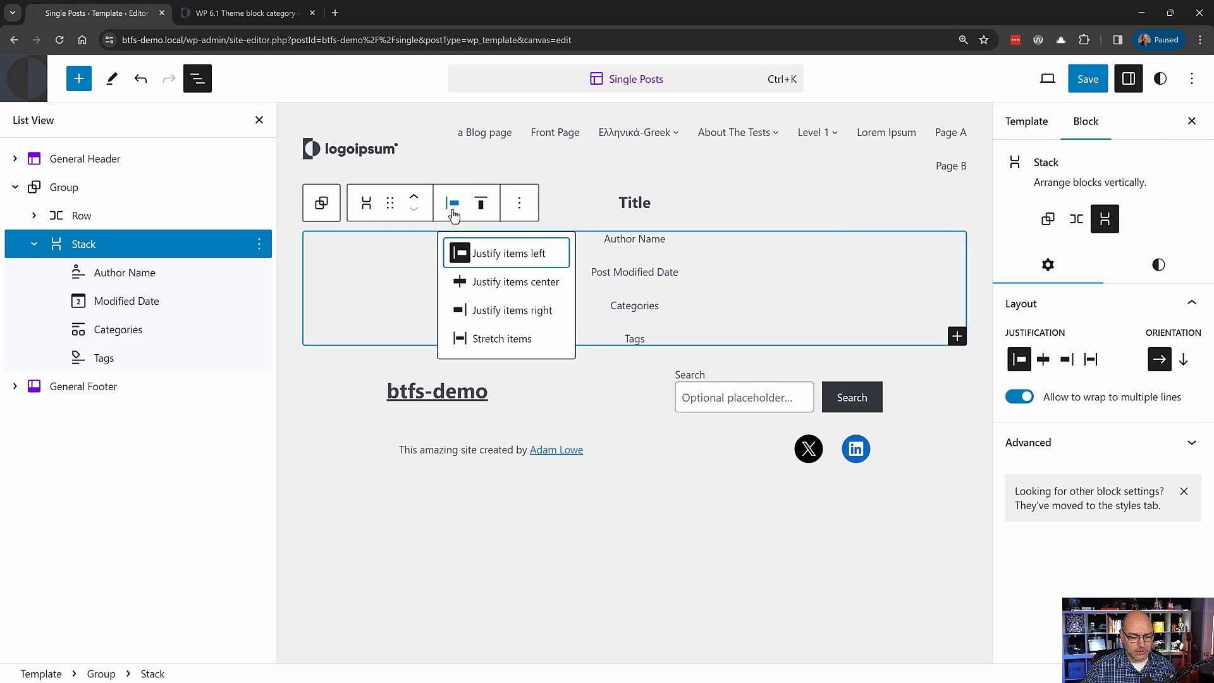
left_click(471, 256)
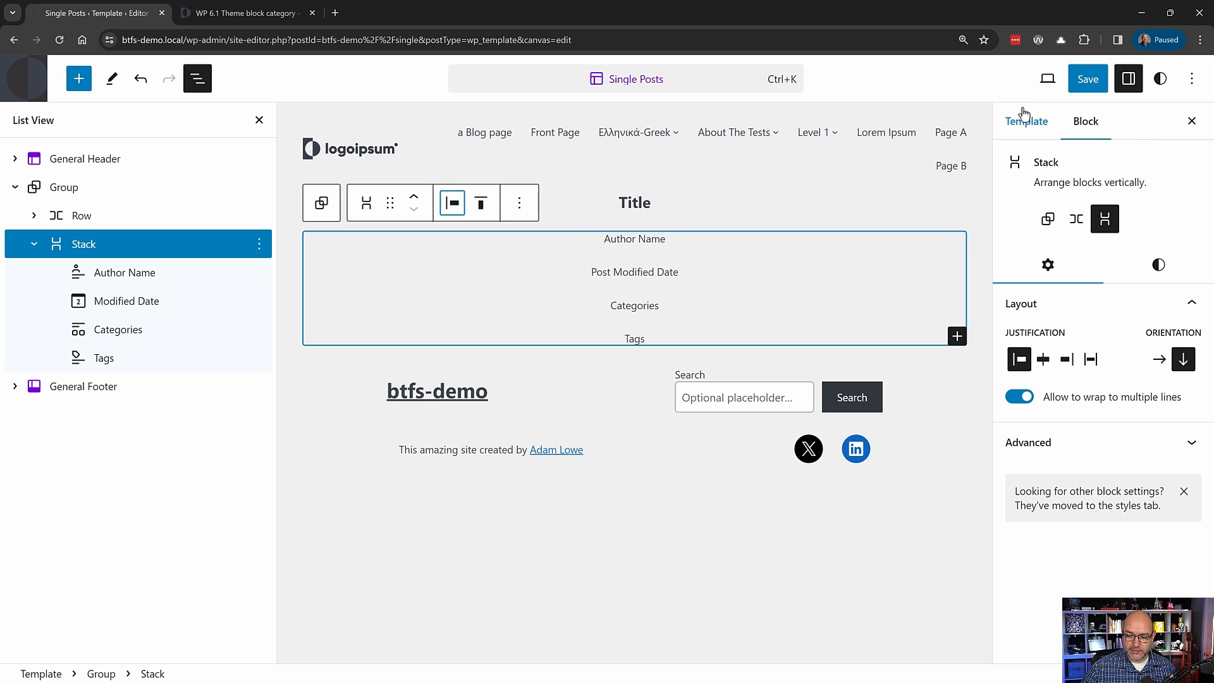
left_click(1087, 82)
left_click(1061, 82)
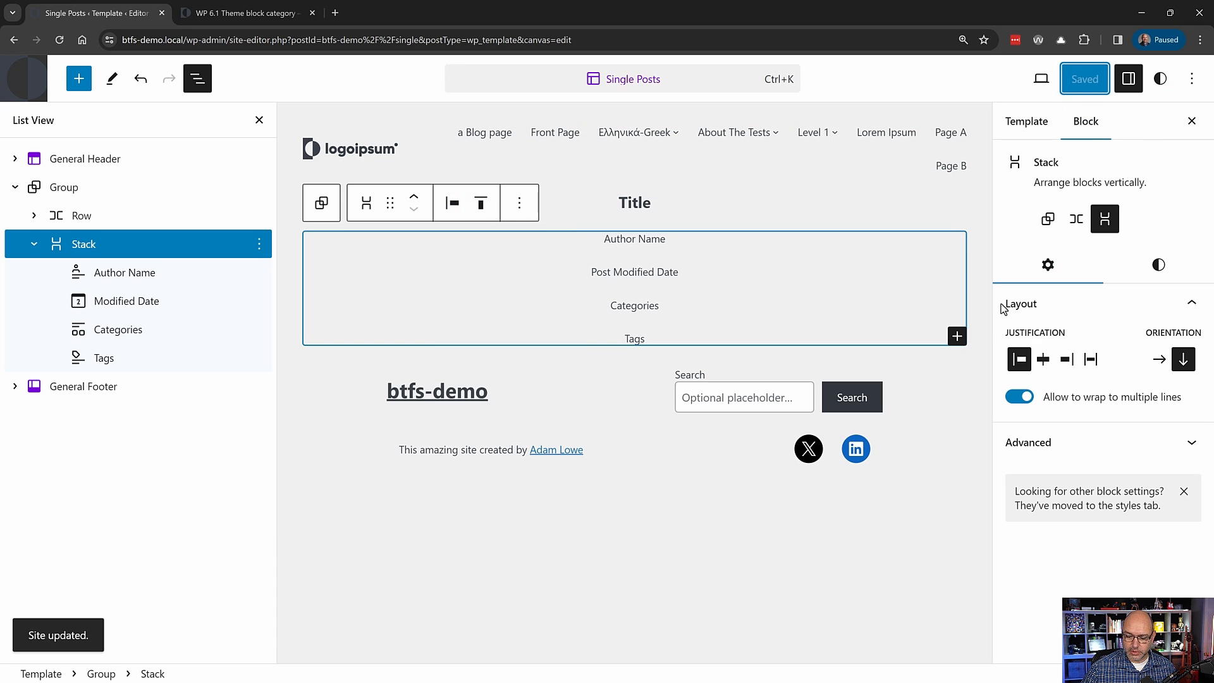
- Add the prefix "Tags: " to the Tags block and "Categories: " to the Categories block
left_click(611, 339)
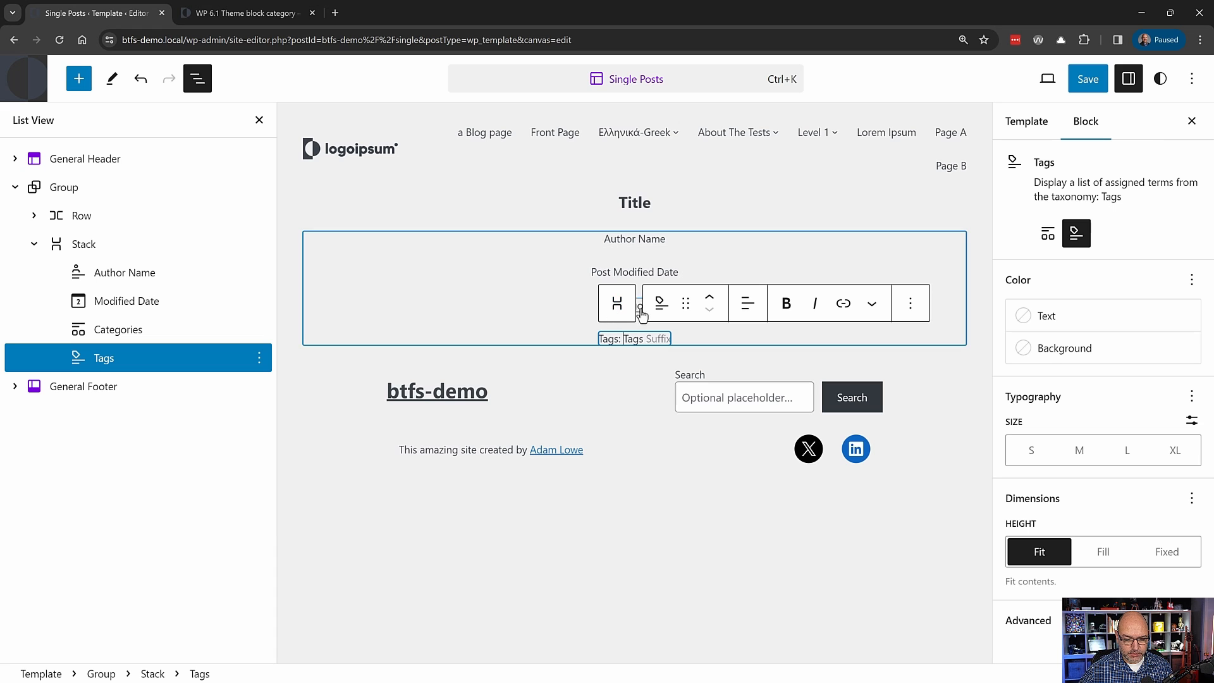
left_click(639, 273)
left_click(625, 306)
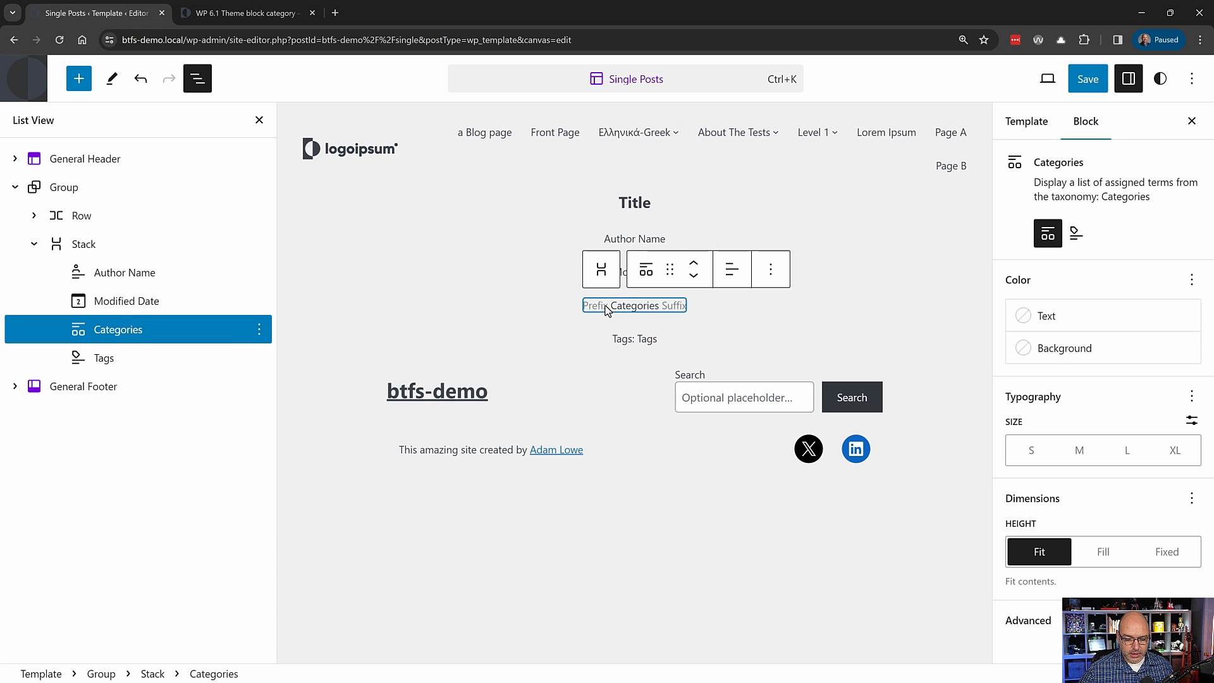
left_click(594, 306)
type("Catego")
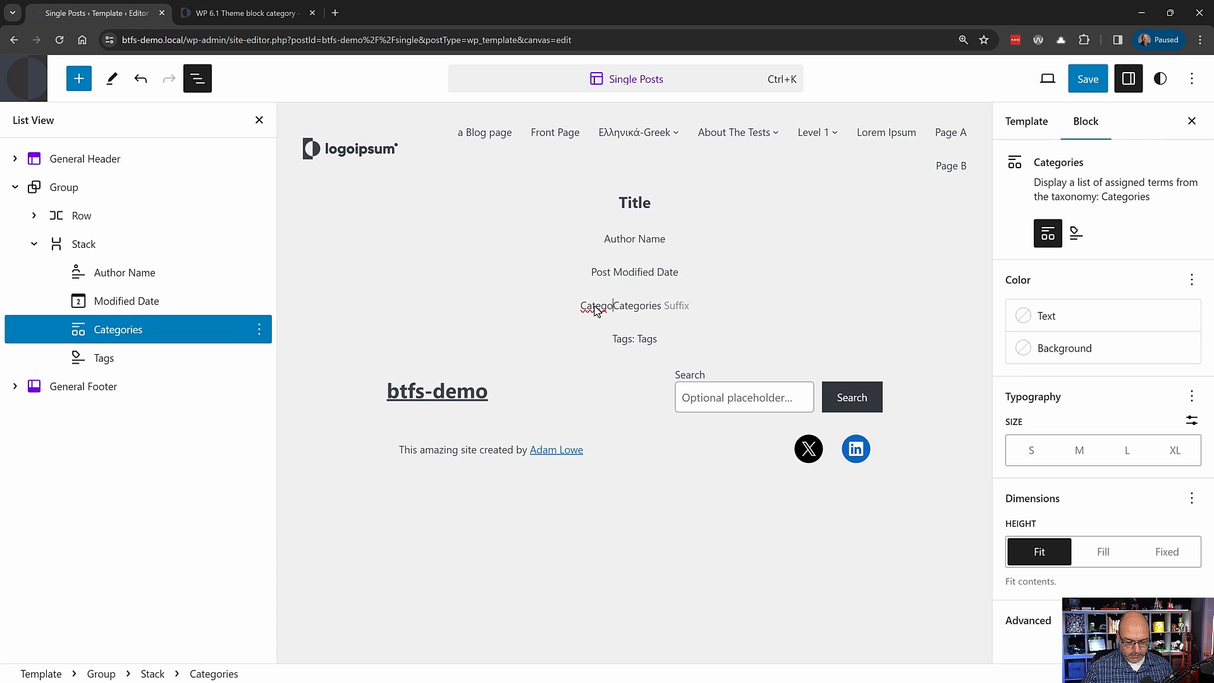
type("ries:")
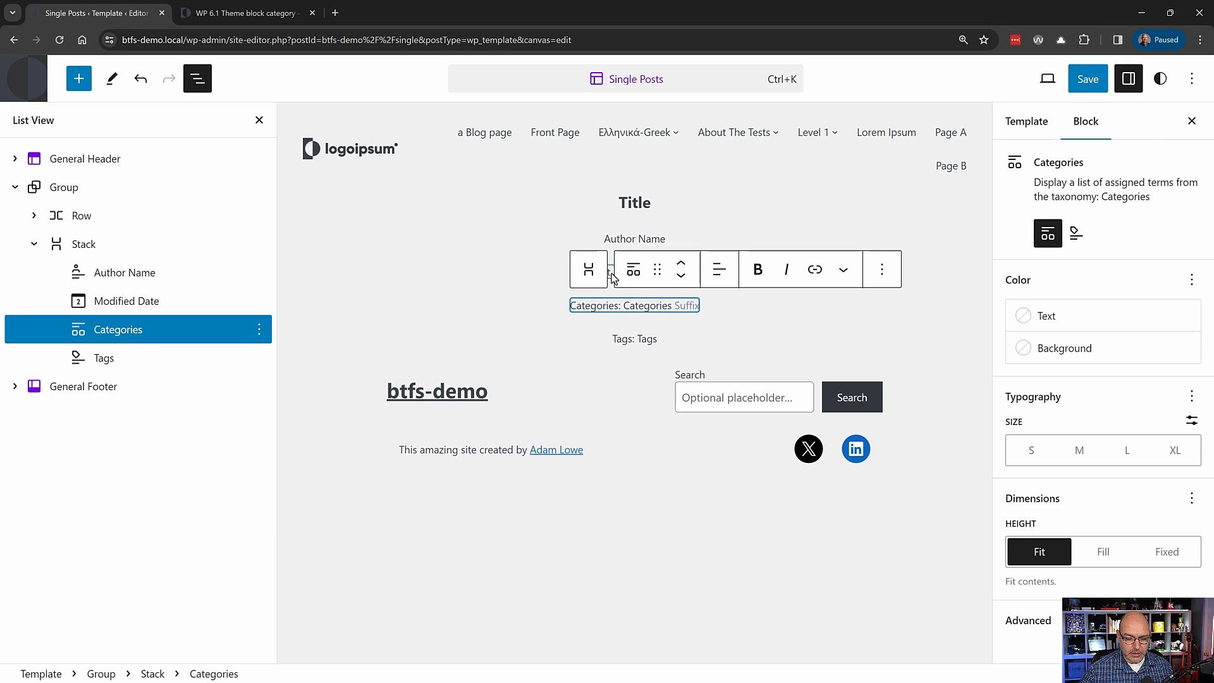
left_click(626, 240)
left_click(624, 240)
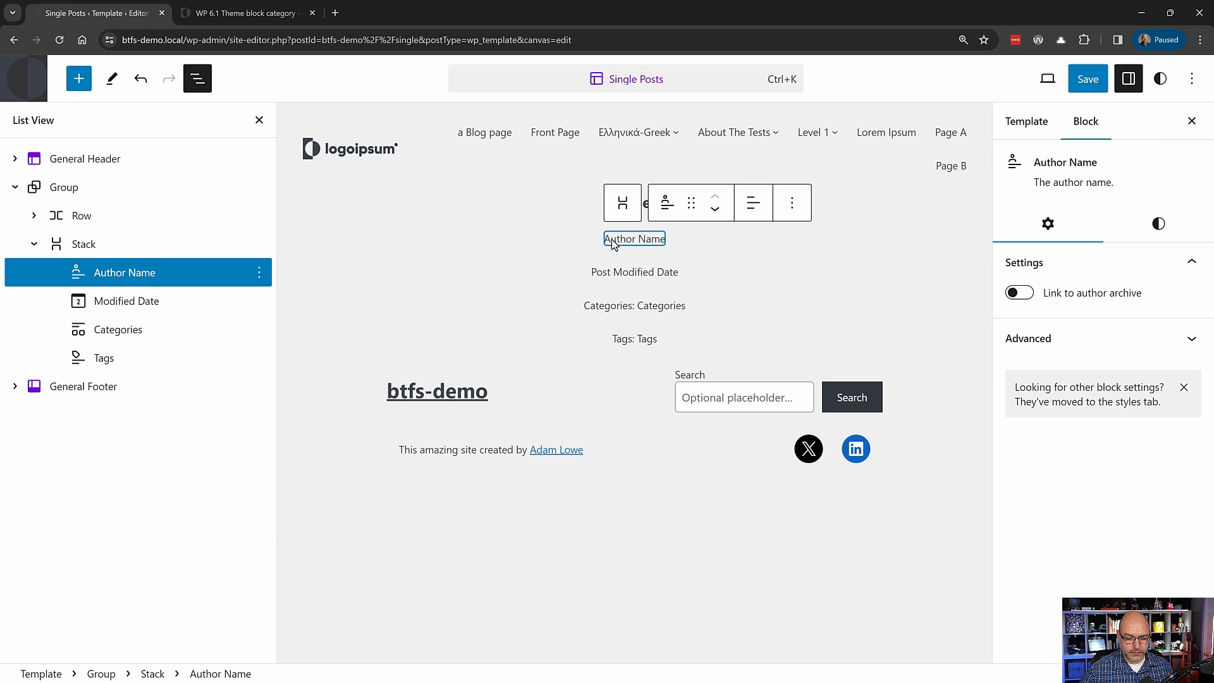
left_click(604, 278)
triple_click(599, 278)
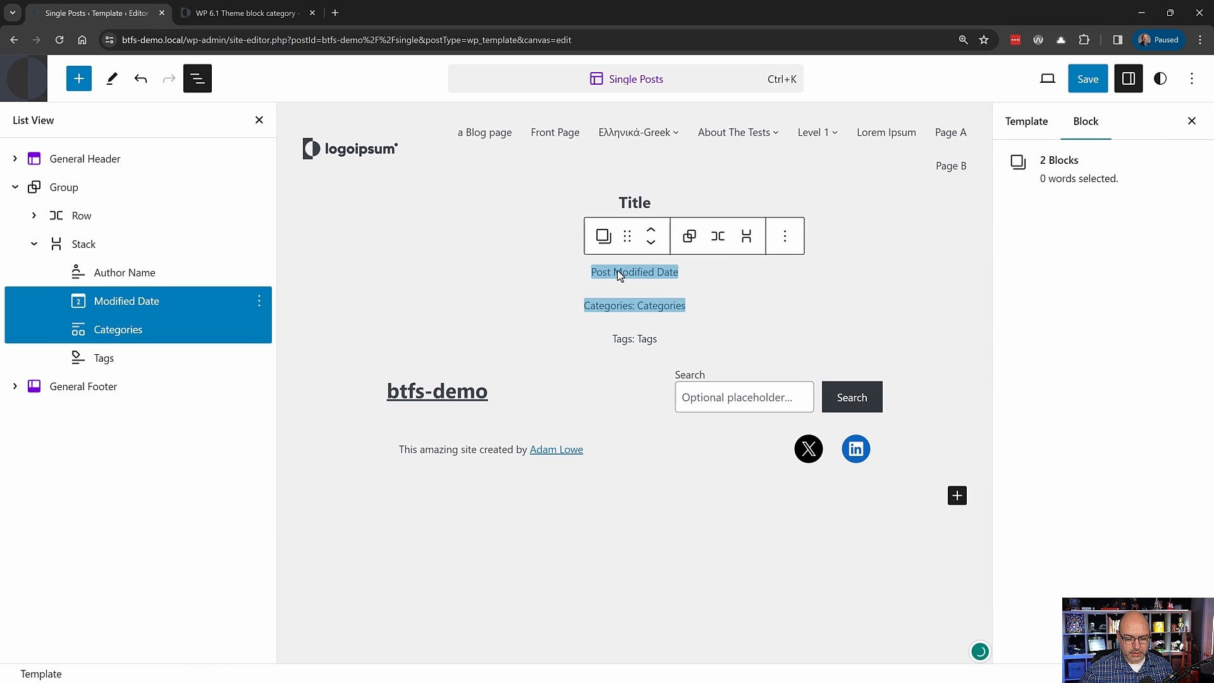
left_click(618, 275)
left_click(631, 310)
- Insert a Row below the Author Name block in the Stack and nest the Author Name block inside it
left_click(614, 241)
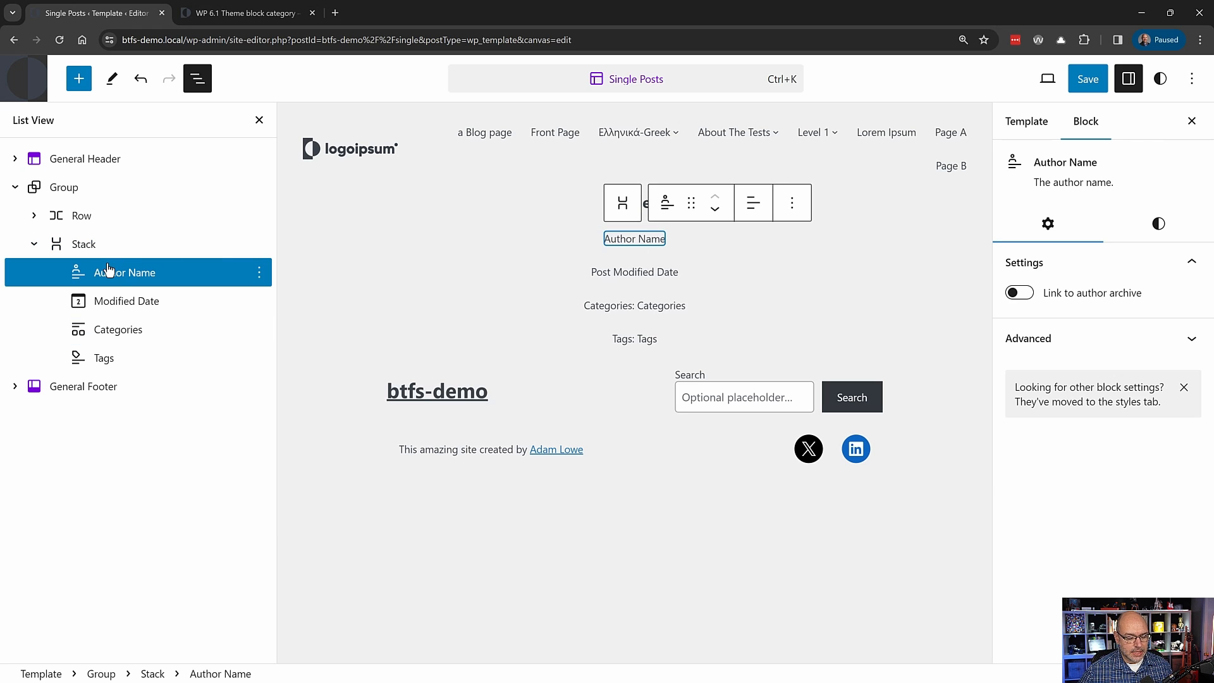
left_click(87, 90)
type("row")
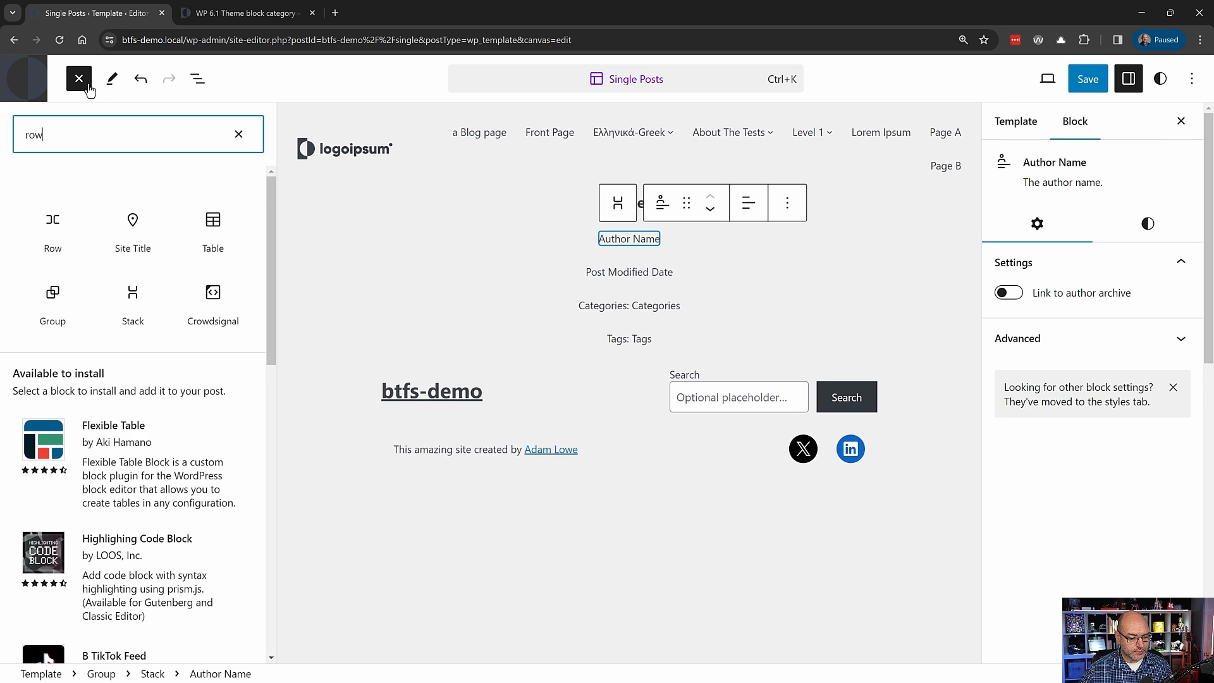
left_click(89, 222)
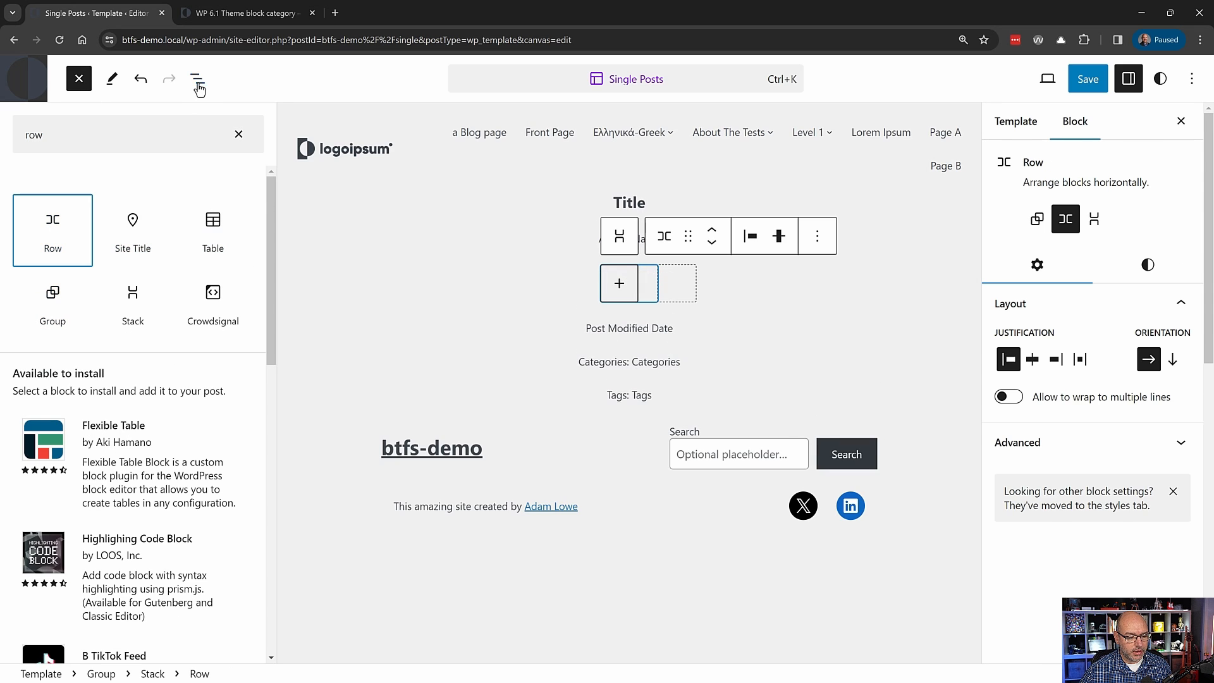
left_click(198, 81)
left_click_drag(127, 273, 150, 320)
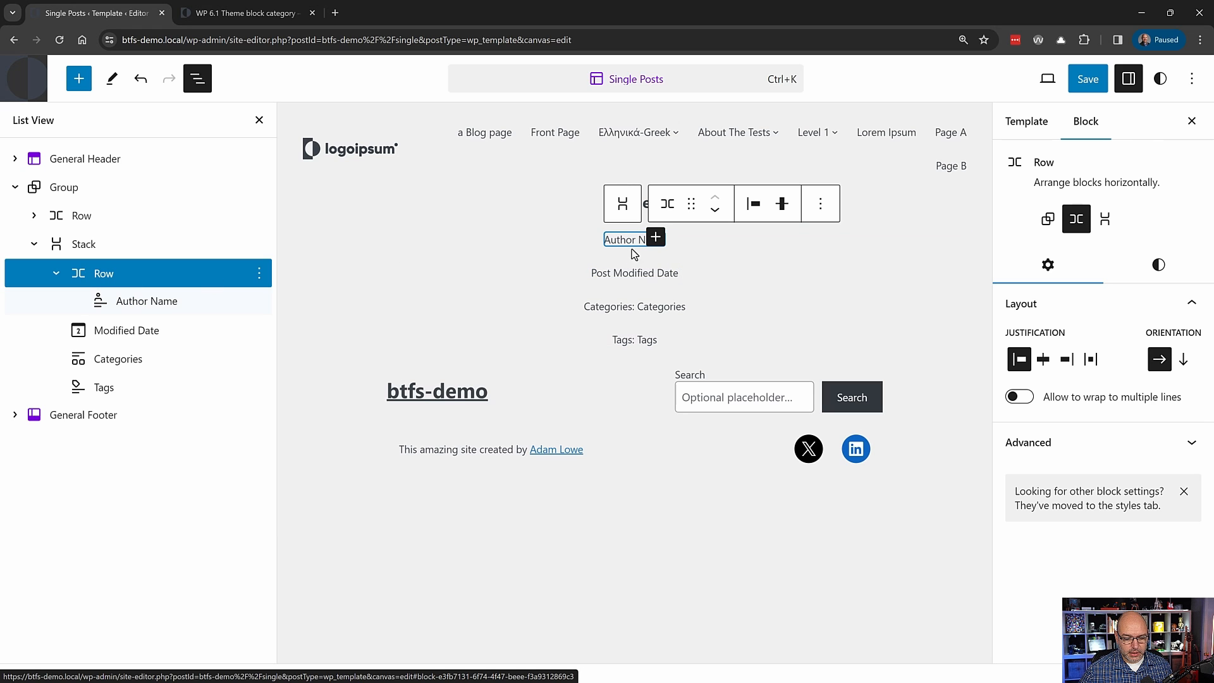
- Add a Paragraph reading "Author:" to the new Row and place it before the Author Name block
left_click(656, 239)
type("p")
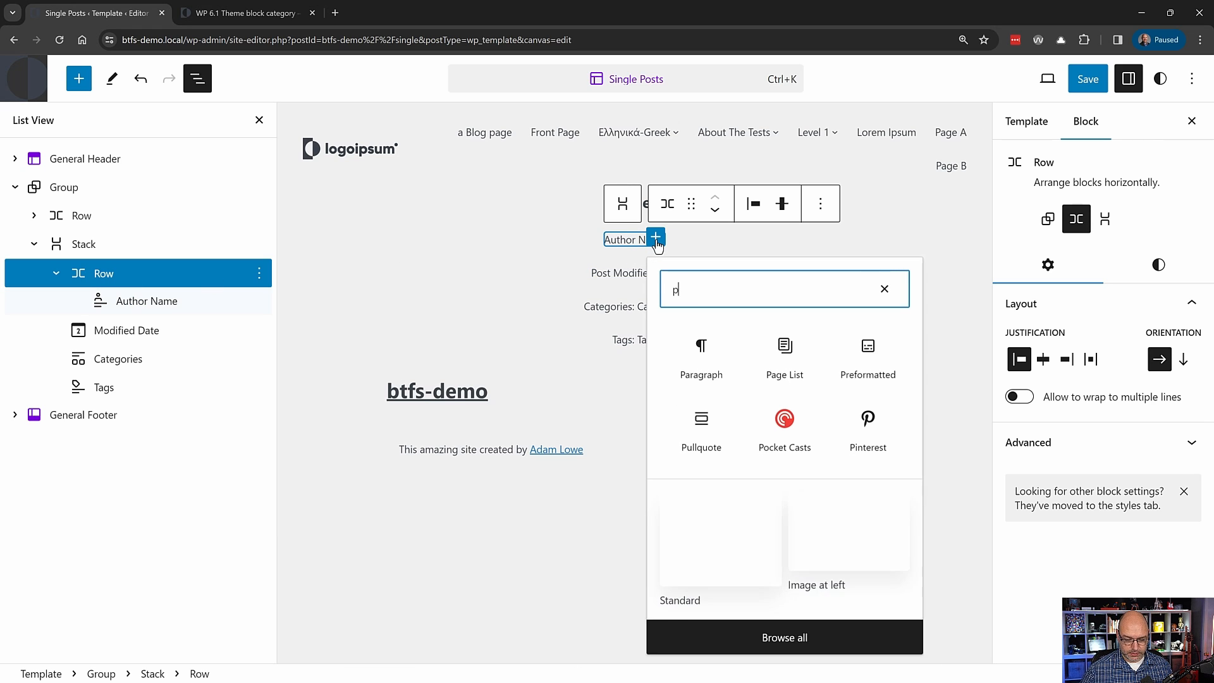
left_click(702, 354)
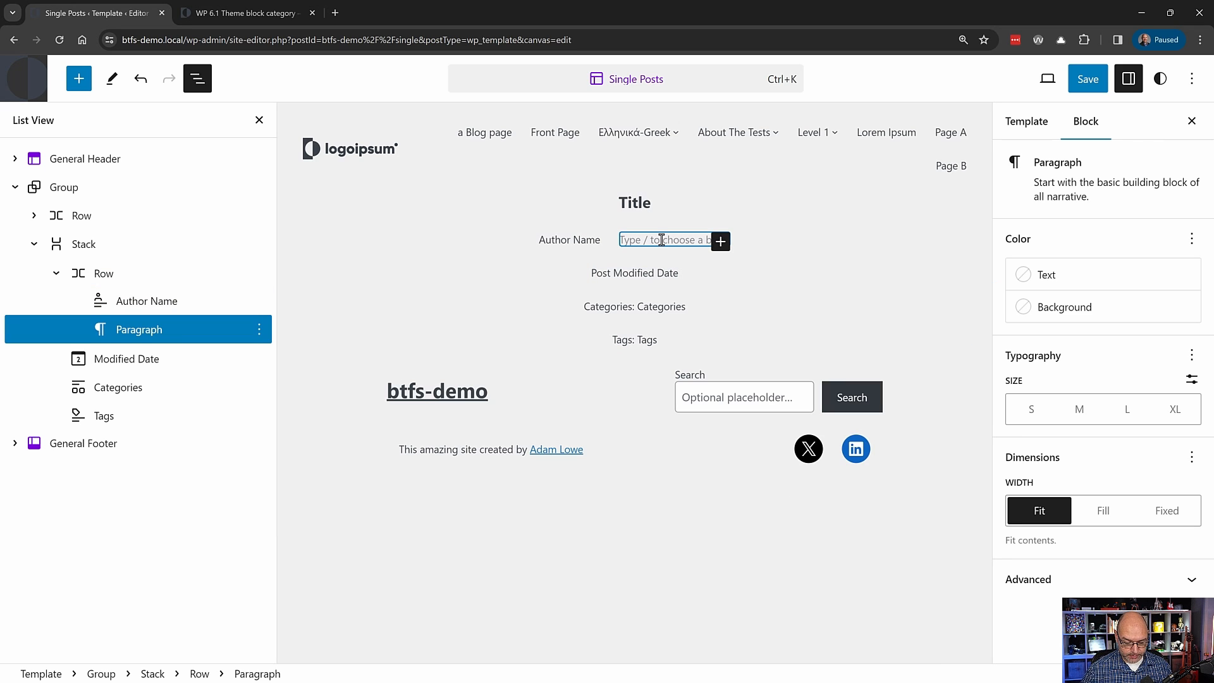
type("Author")
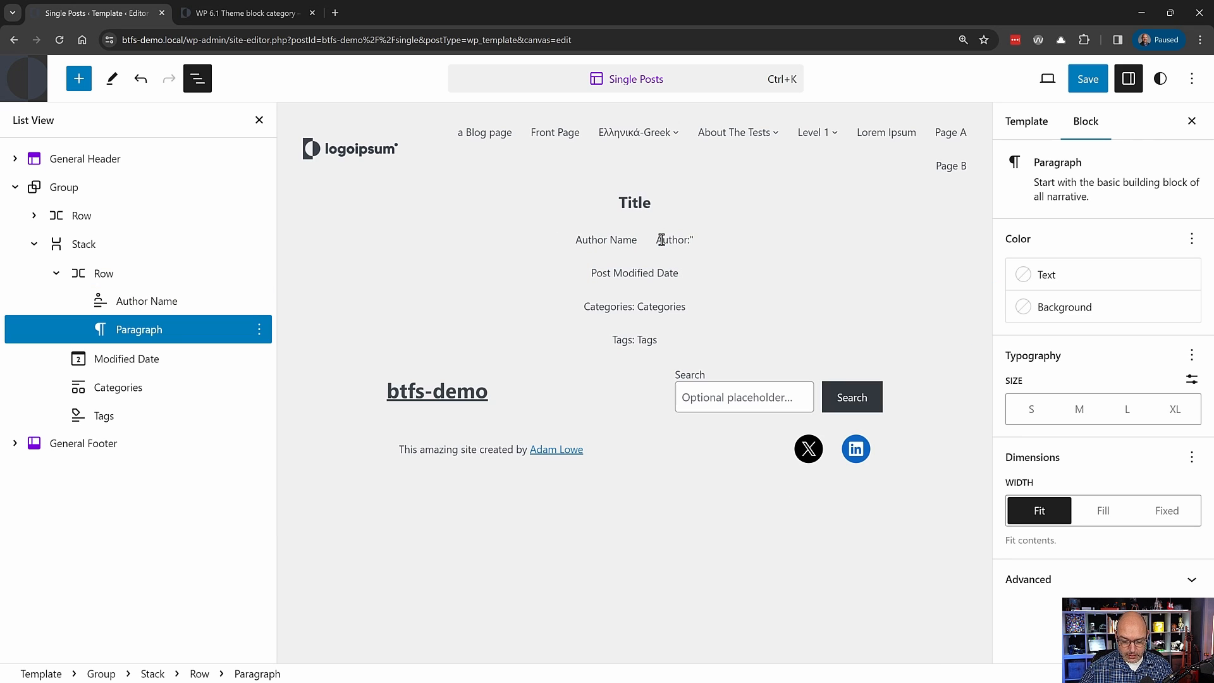
type(":\"")
key("BackSpace")
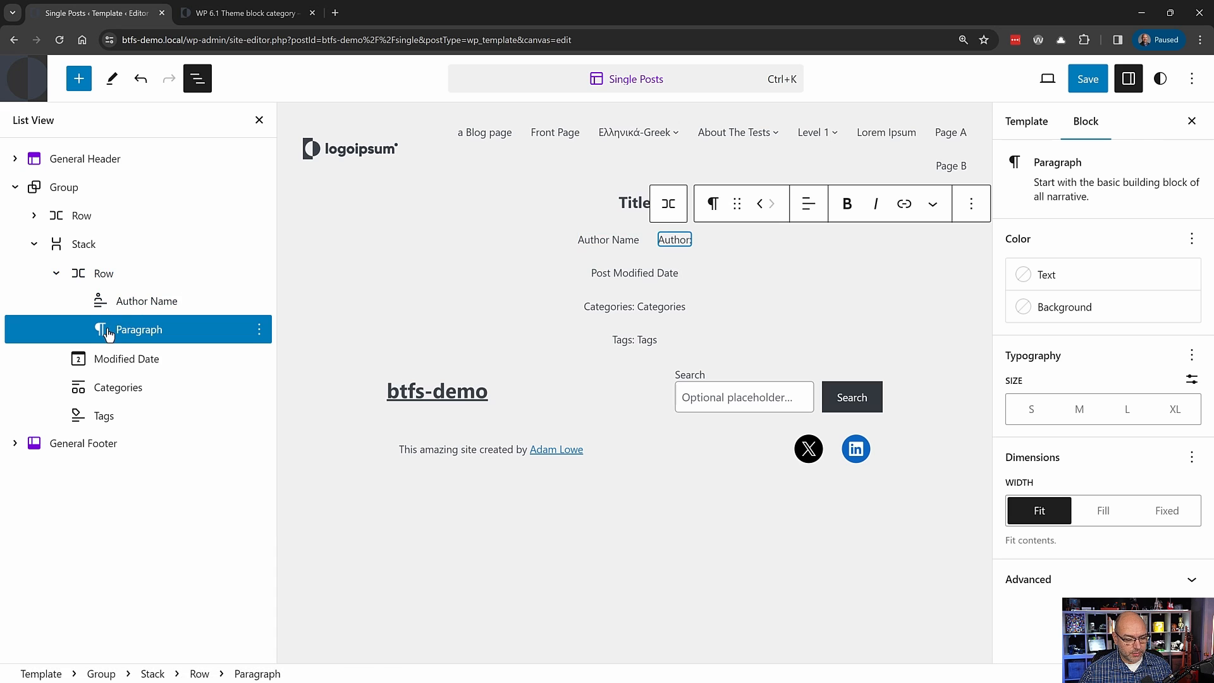
left_click(760, 203)
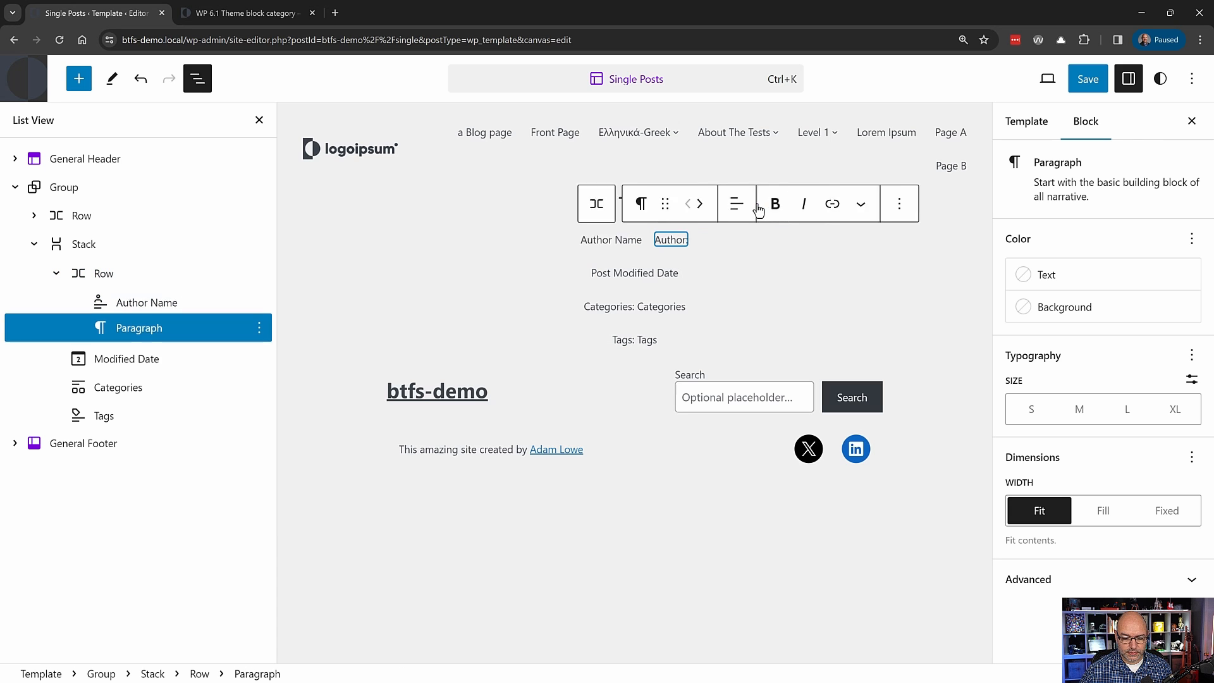
- Insert a Row below the Modified Date block and add a Paragraph reading "Date:" inside it
left_click(624, 272)
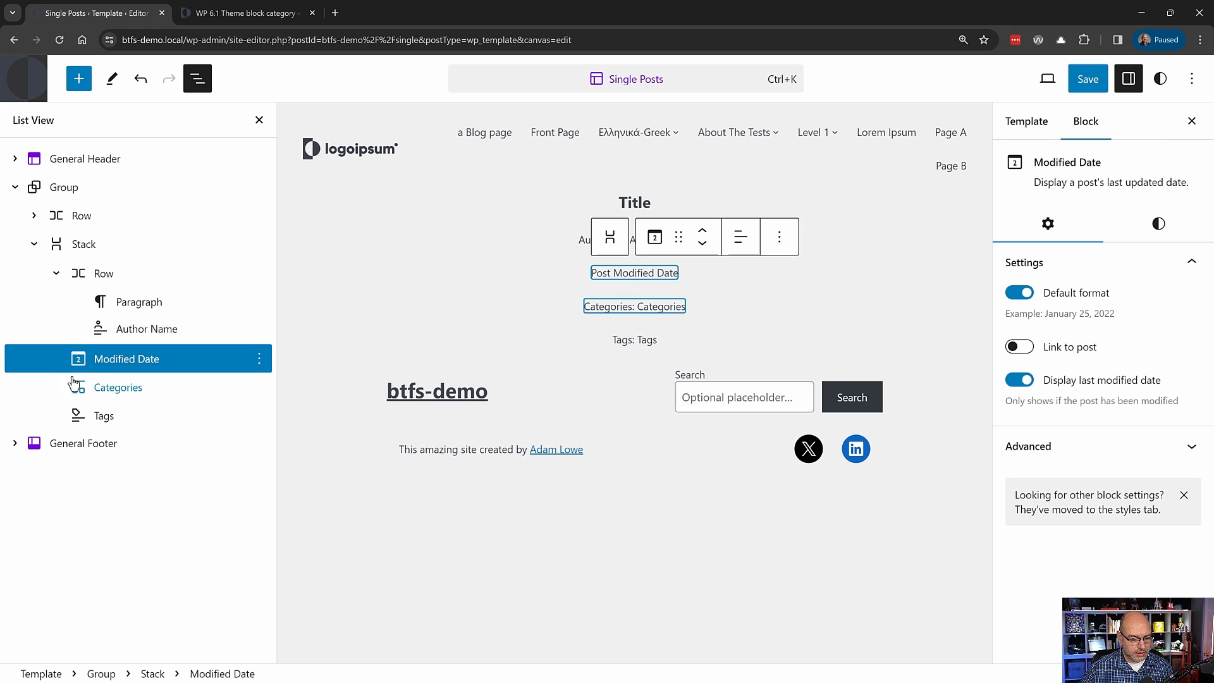
left_click(81, 77)
type("row")
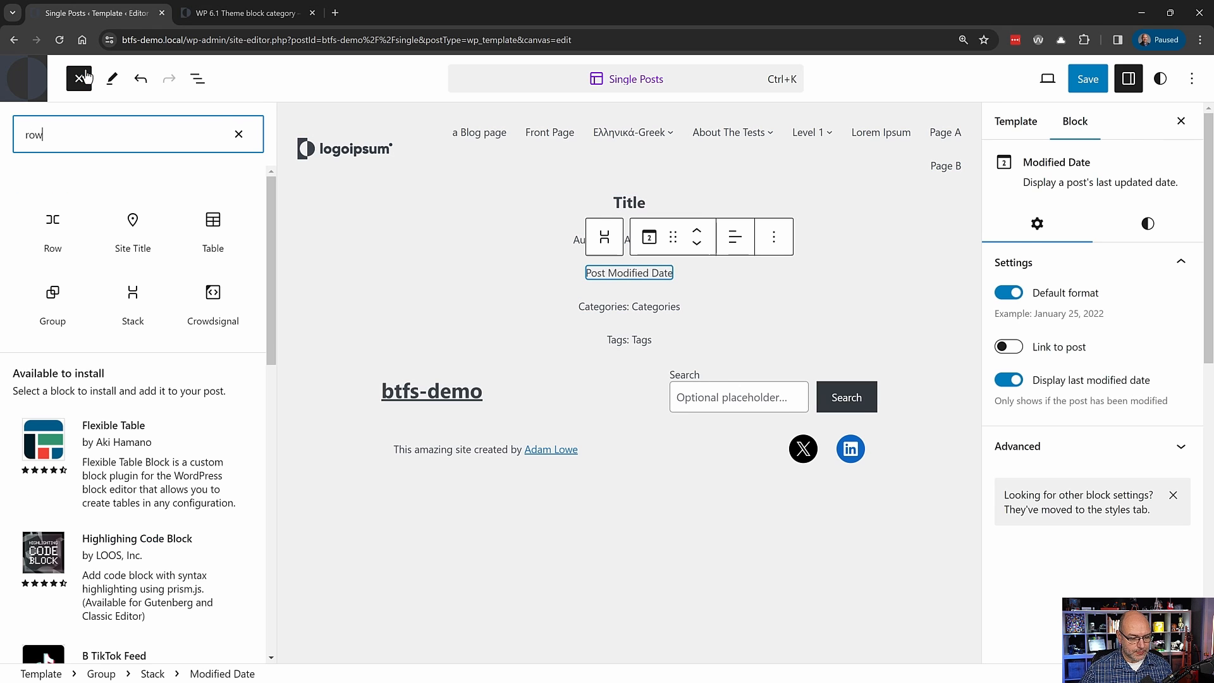
left_click(60, 232)
left_click(620, 324)
left_click(486, 319)
type("p")
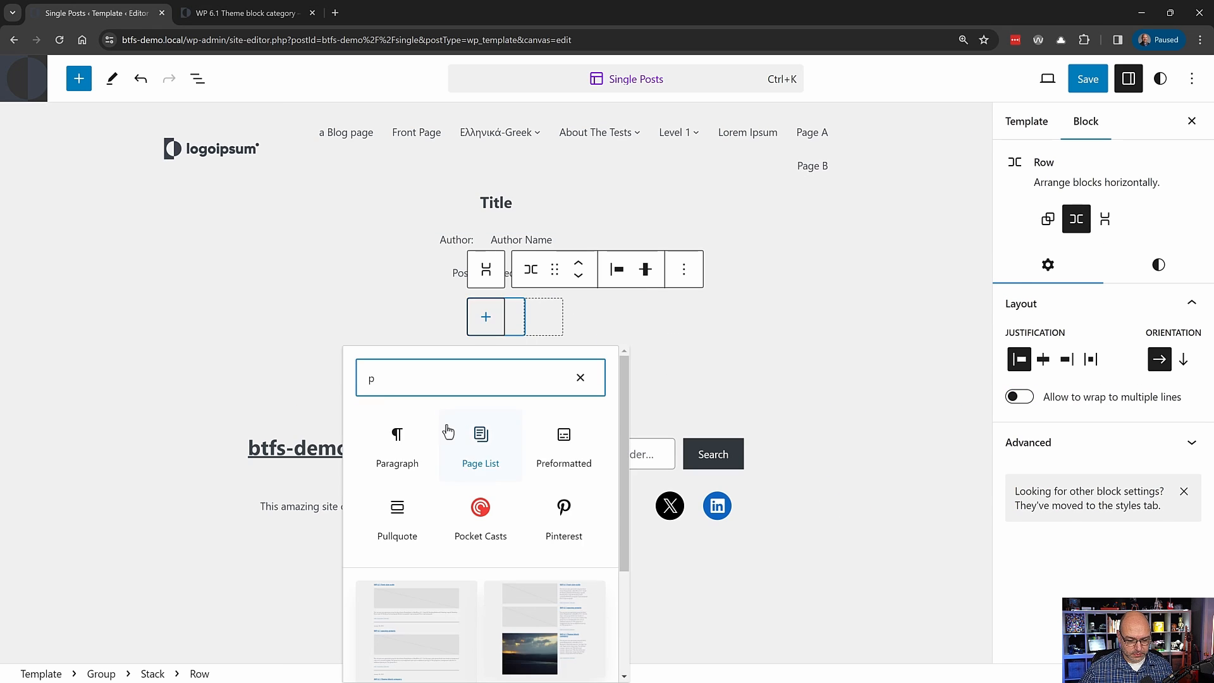
left_click(401, 443)
type("Date:")
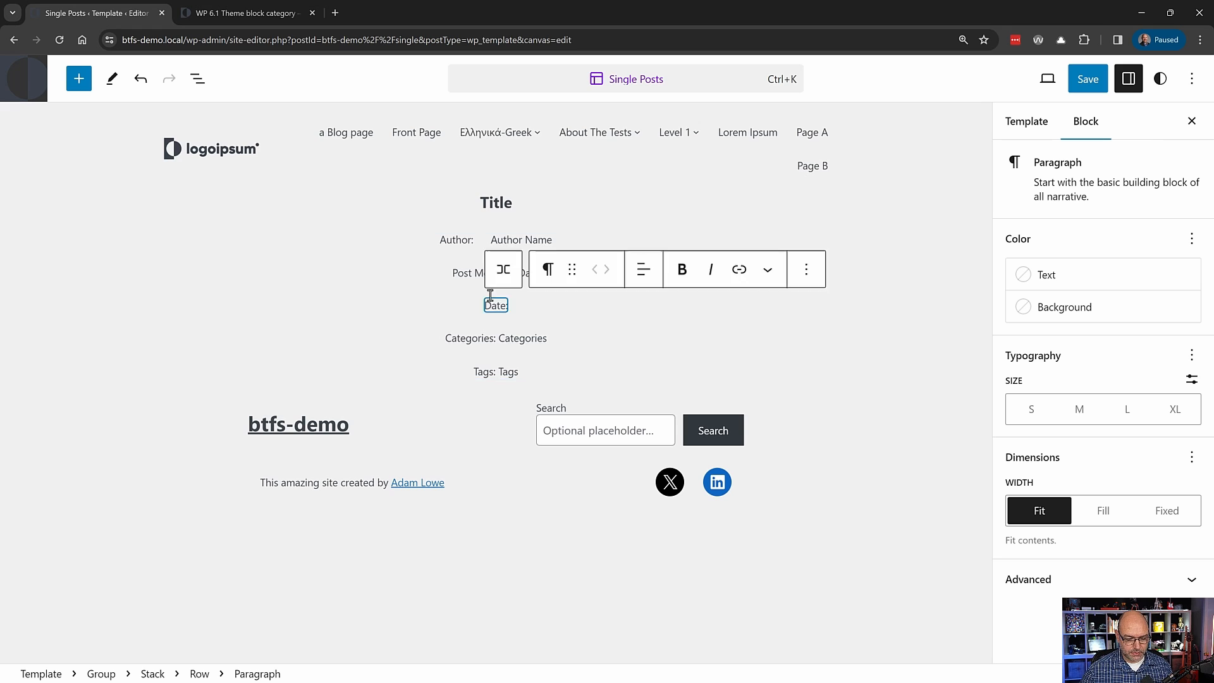
- Nest the Modified Date block after the "Date:" Paragraph in its Row and save the template
left_click(201, 78)
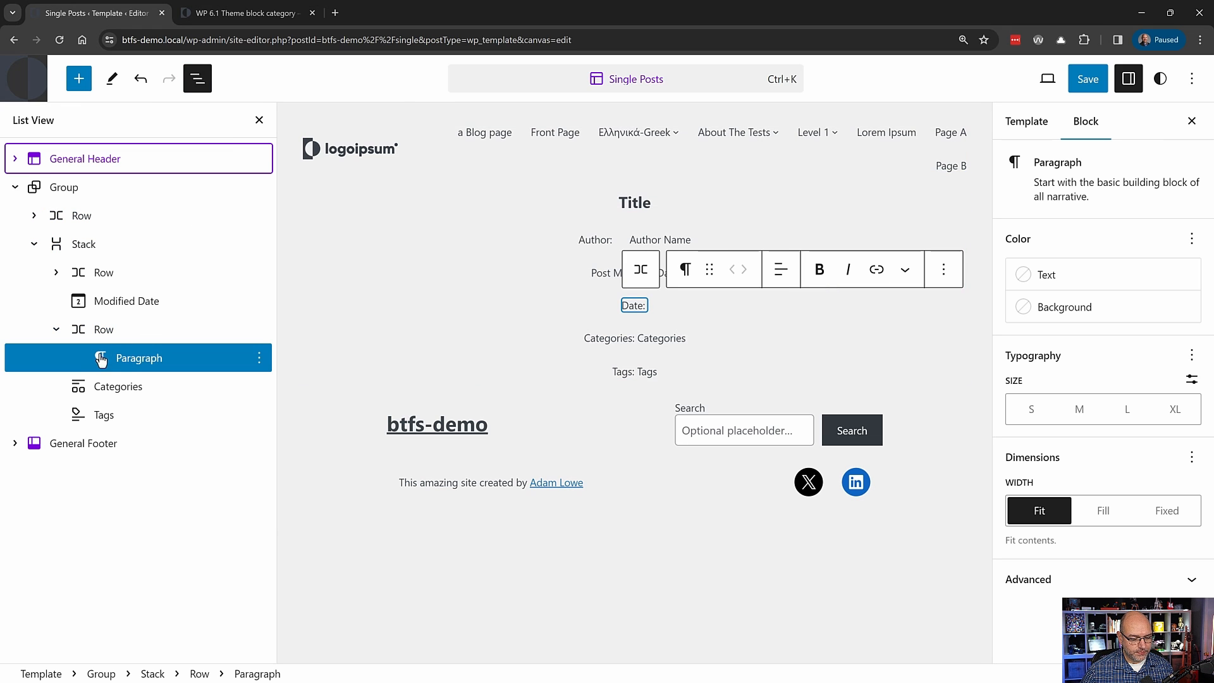
left_click_drag(89, 301, 157, 373)
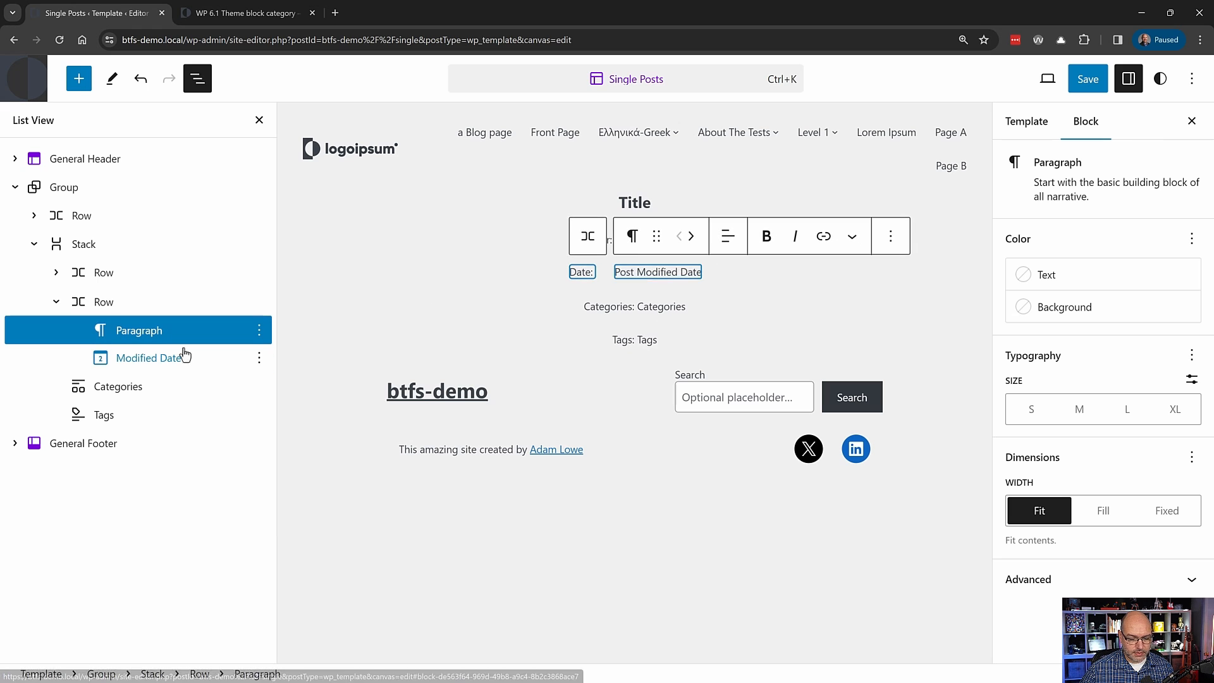
left_click(1096, 92)
left_click(1050, 78)
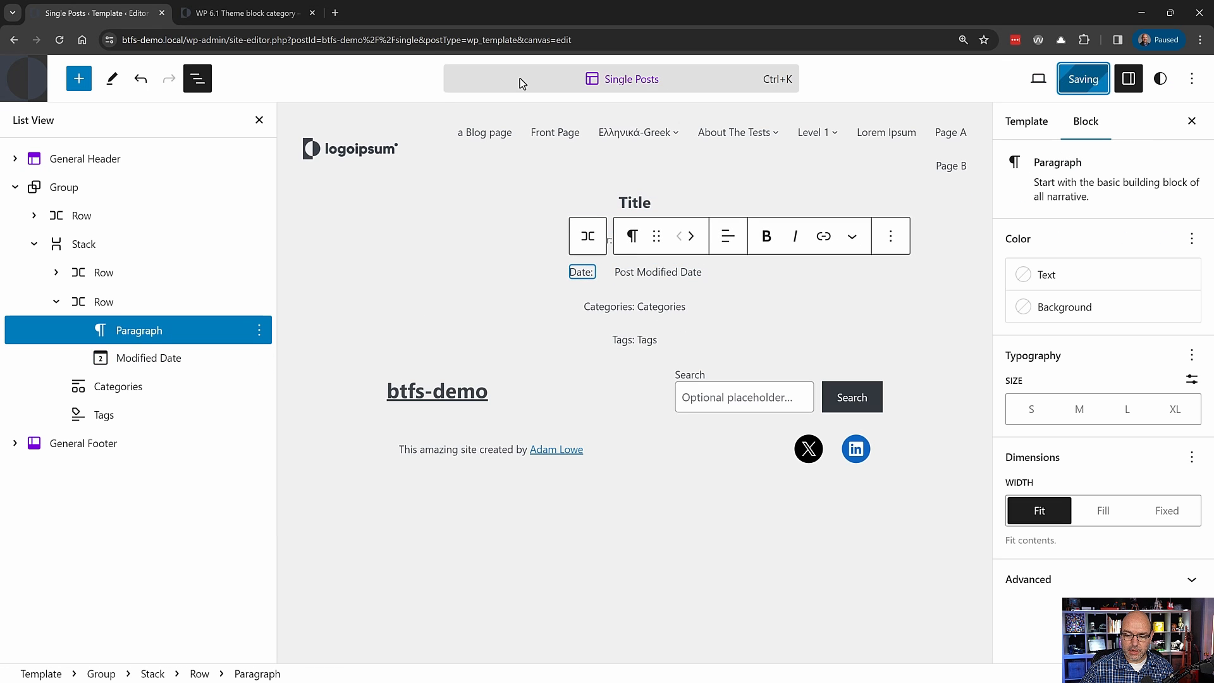
- Reload the live "WP 6.1 Theme block category" post, then update it in the post editor and view it again
key("ctrl+Tab")
left_click(59, 39)
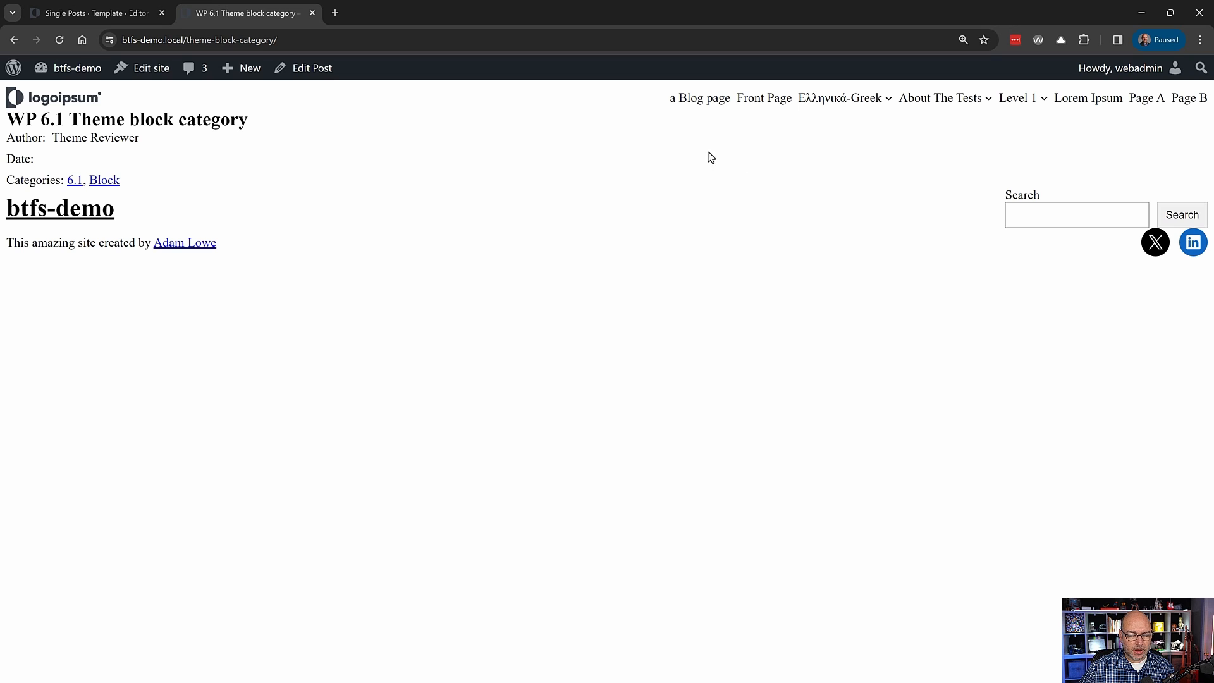
left_click(312, 68)
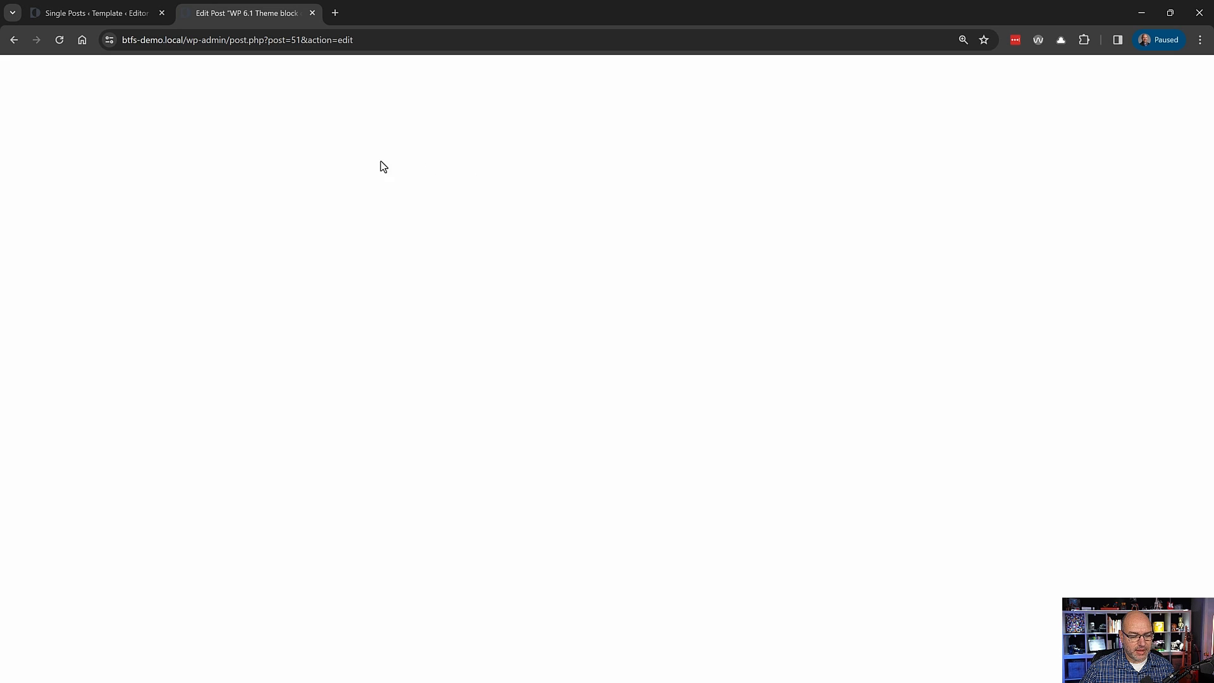
key("ctrl+s")
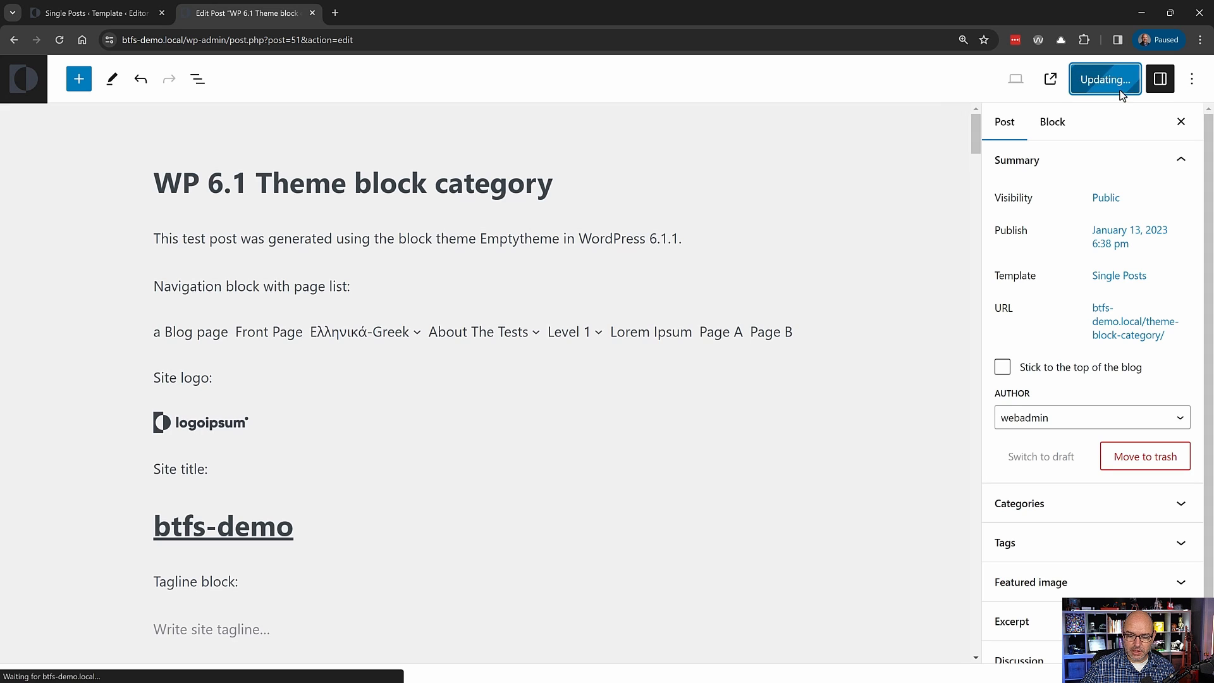
left_click(136, 636)
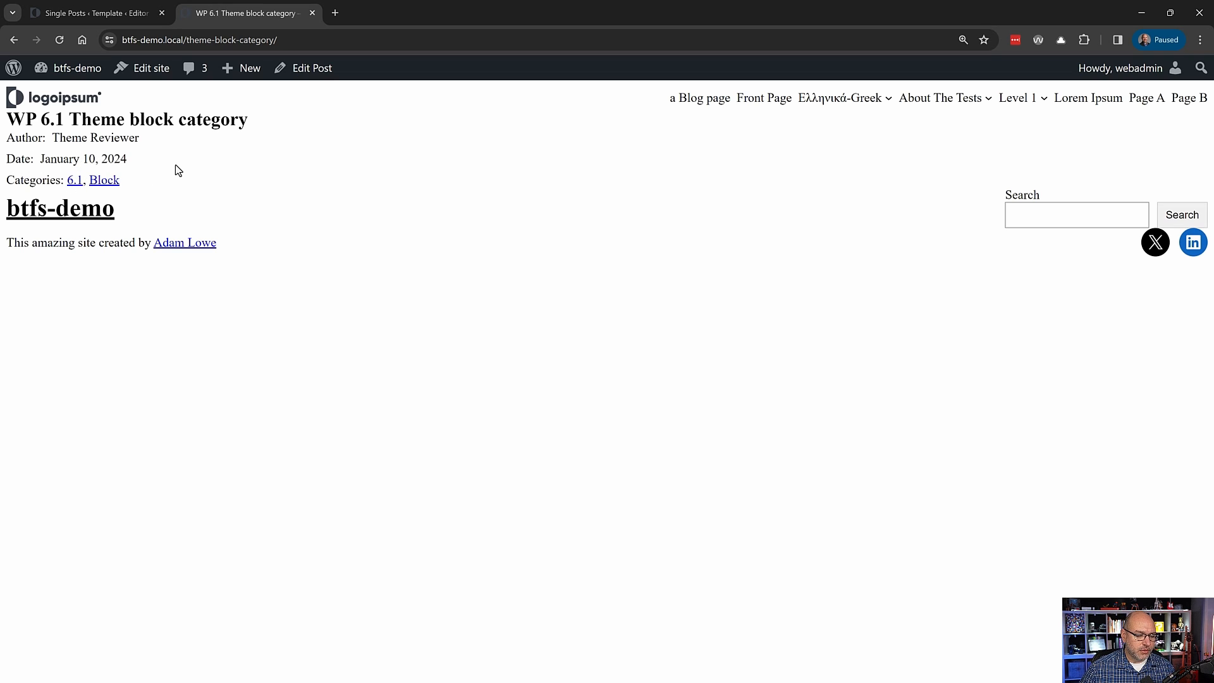
- Back in the Single Posts template editor, insert a Row below the post details Stack inside the Group
left_click(101, 17)
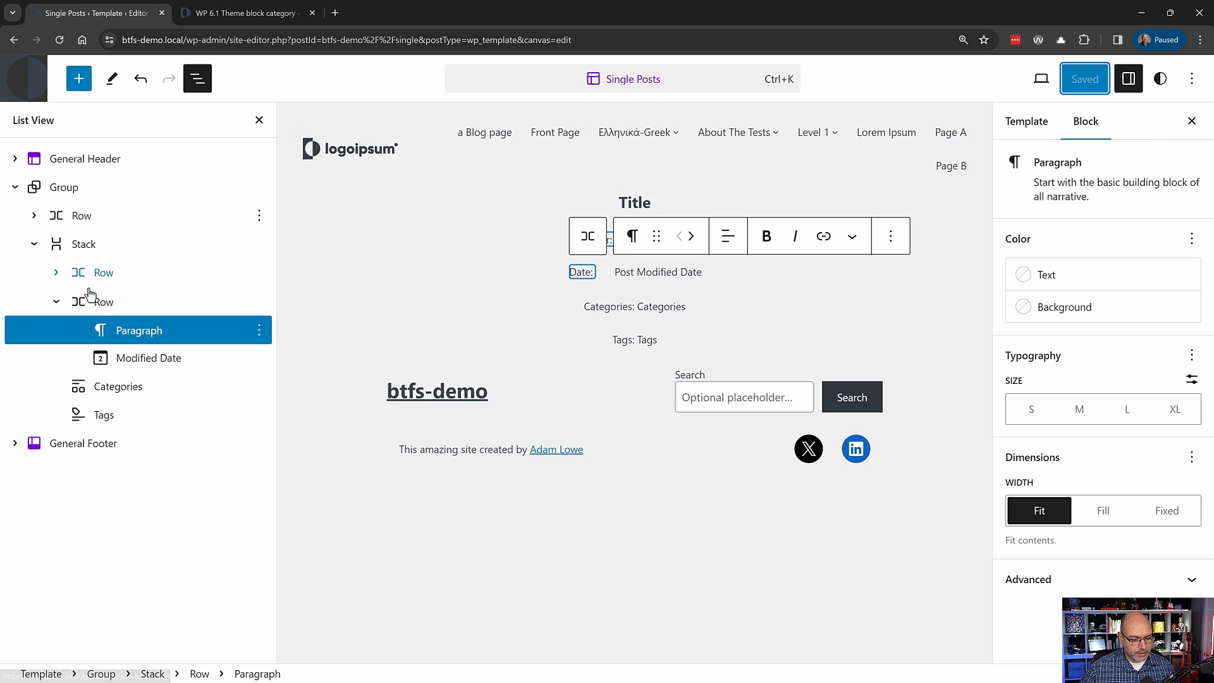
left_click(56, 302)
left_click(34, 245)
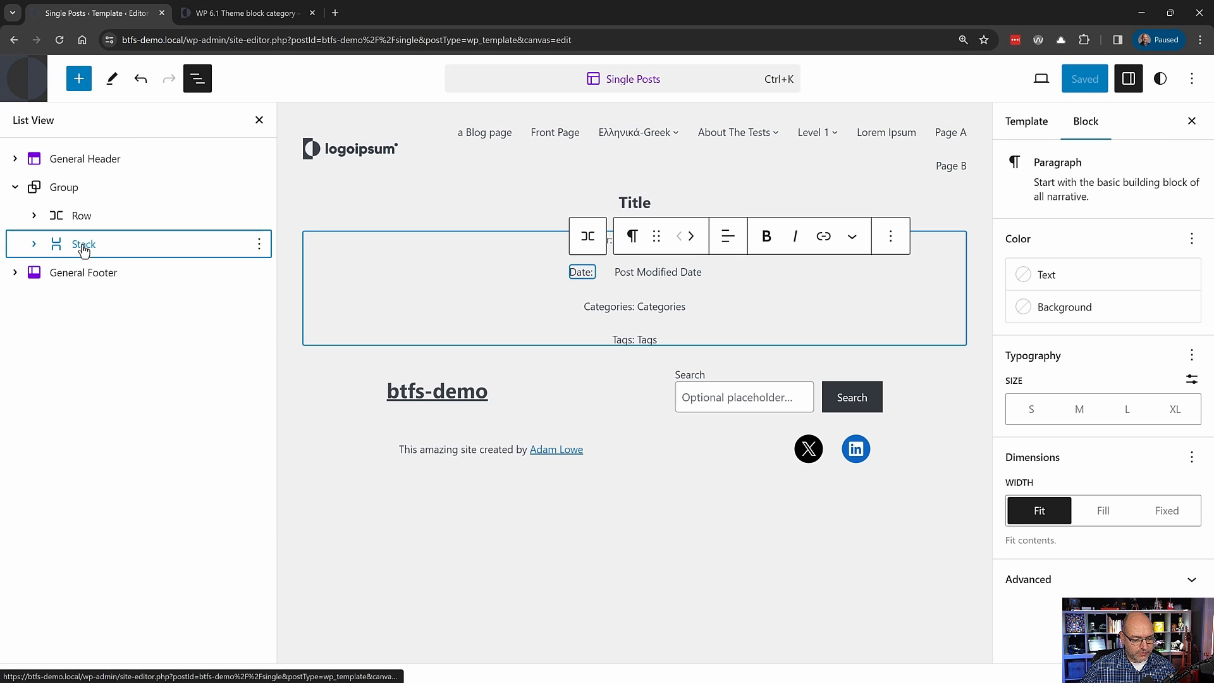
left_click(84, 247)
left_click(79, 79)
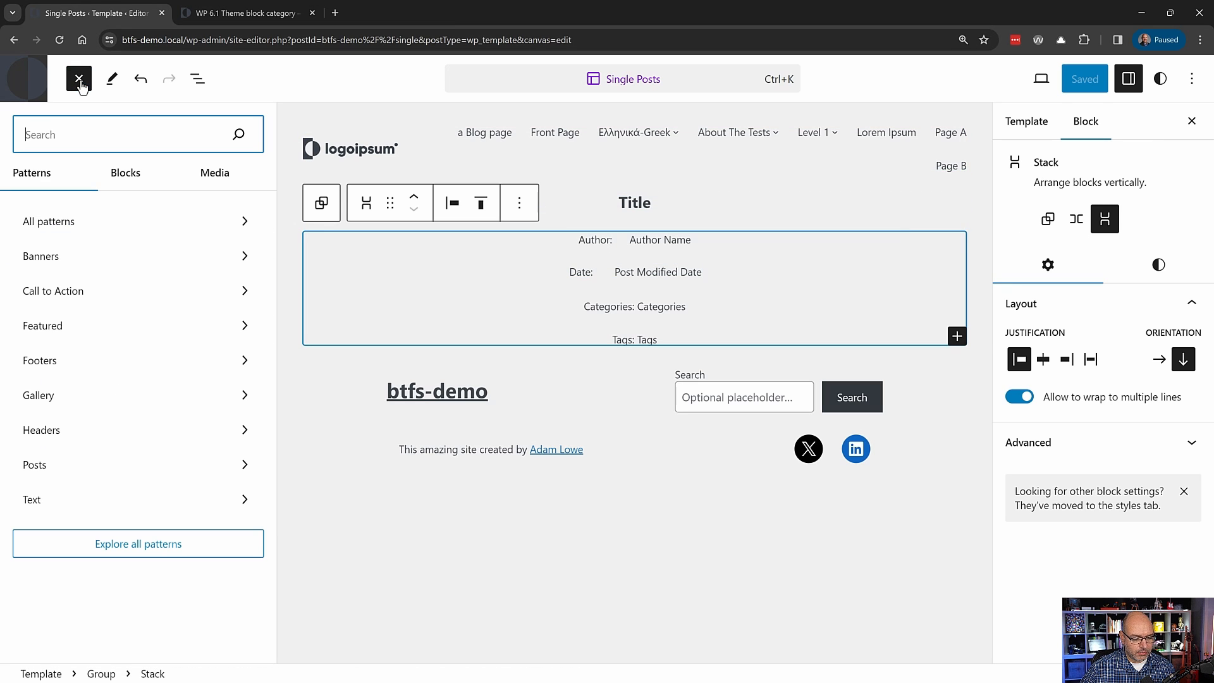
type("row")
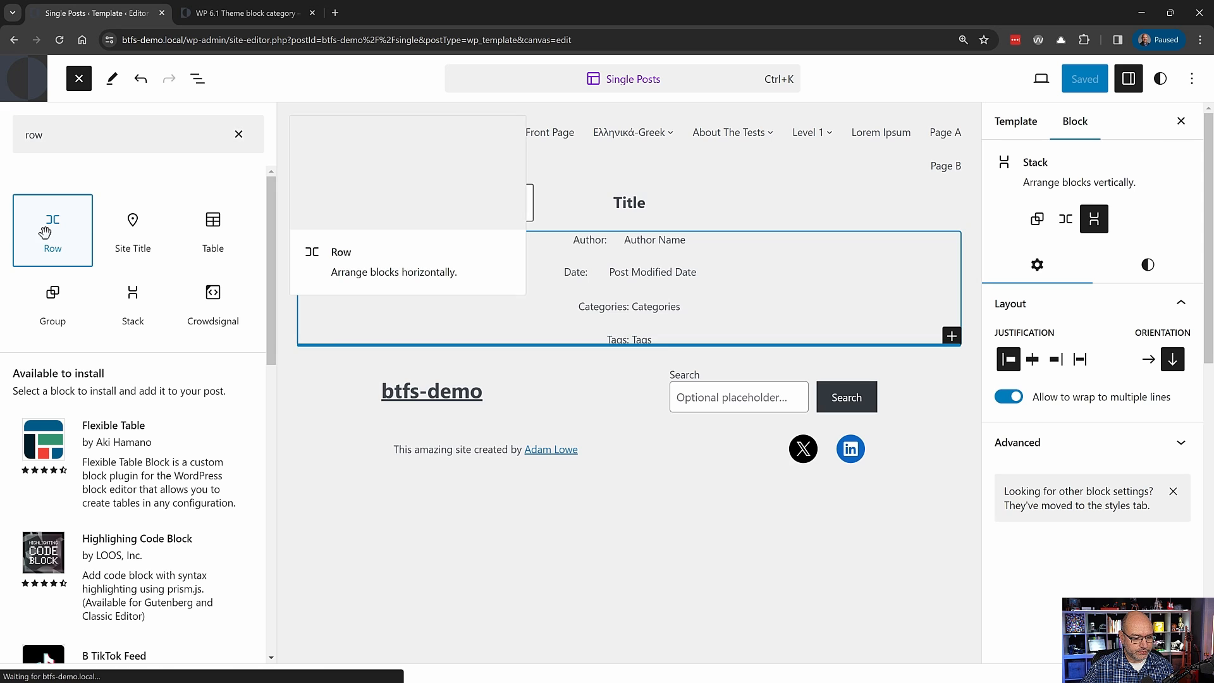
left_click(51, 229)
left_click(197, 79)
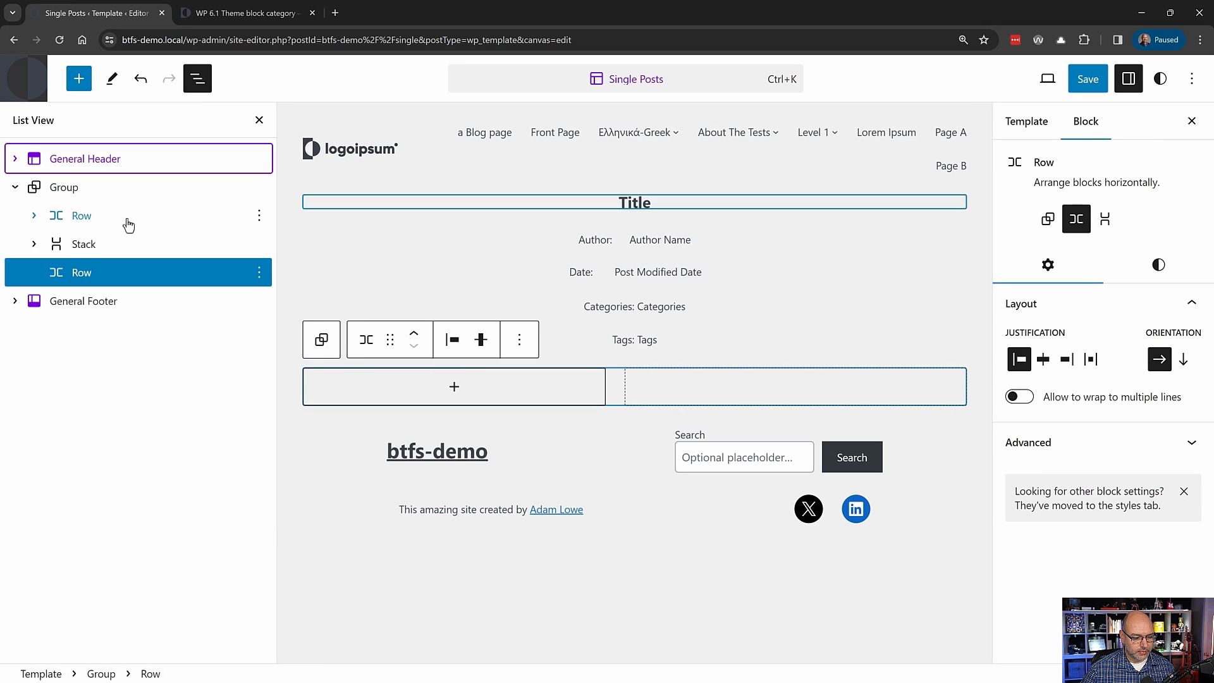
- Add the Content block to the empty Row below the post details
left_click(455, 387)
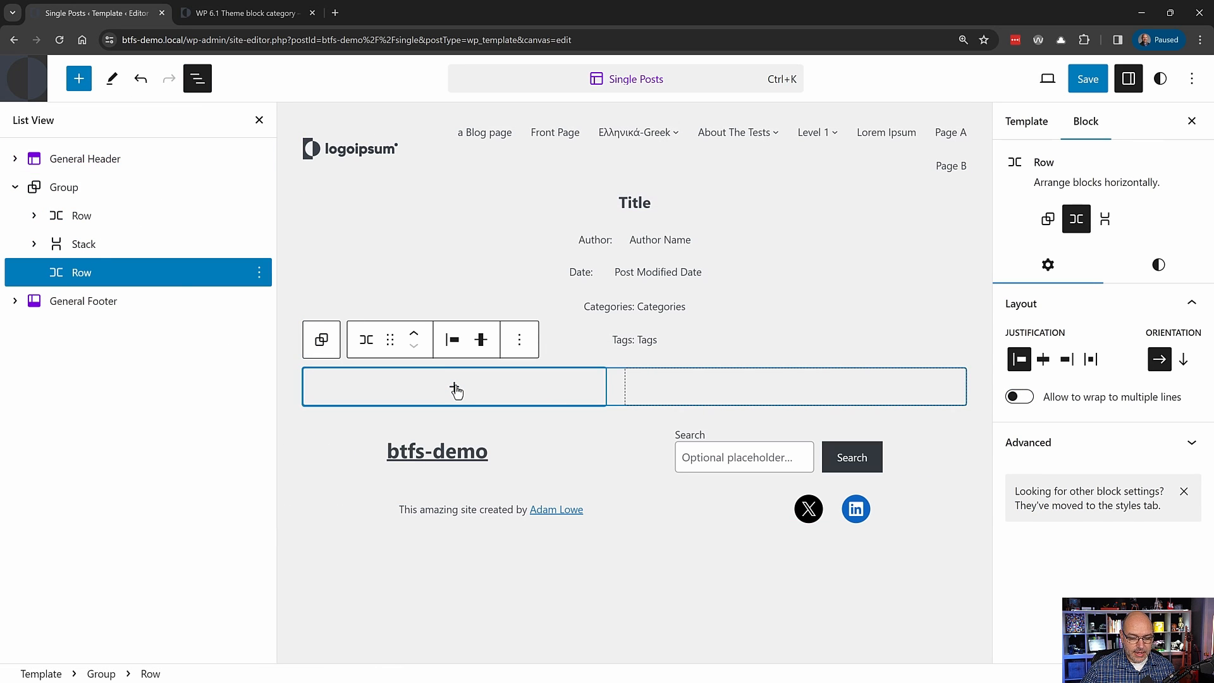
type("con")
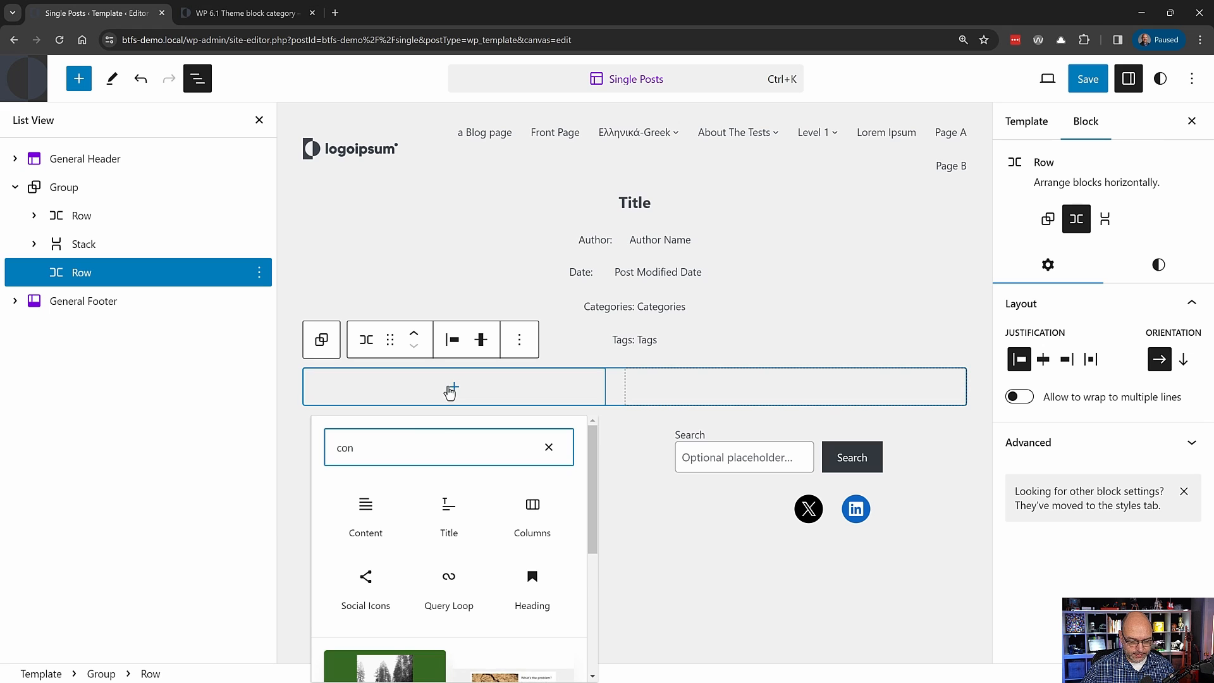
left_click(365, 515)
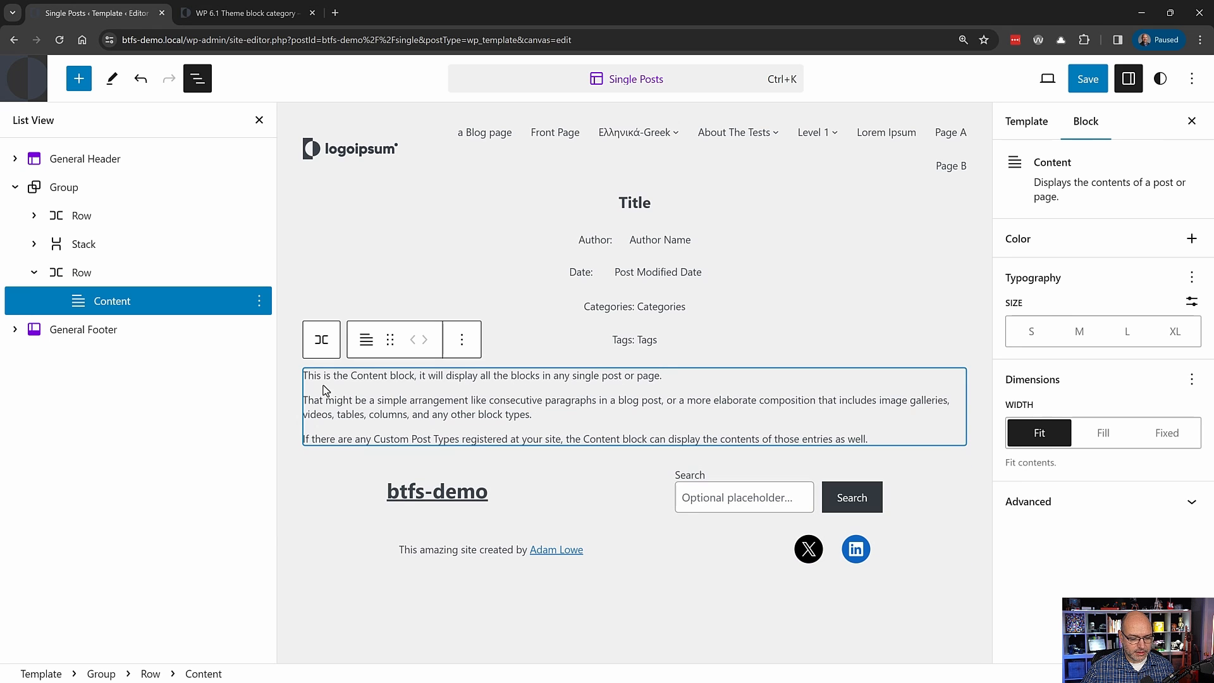
- Insert another Row below the Row that holds the Content block
left_click(34, 272)
left_click(79, 273)
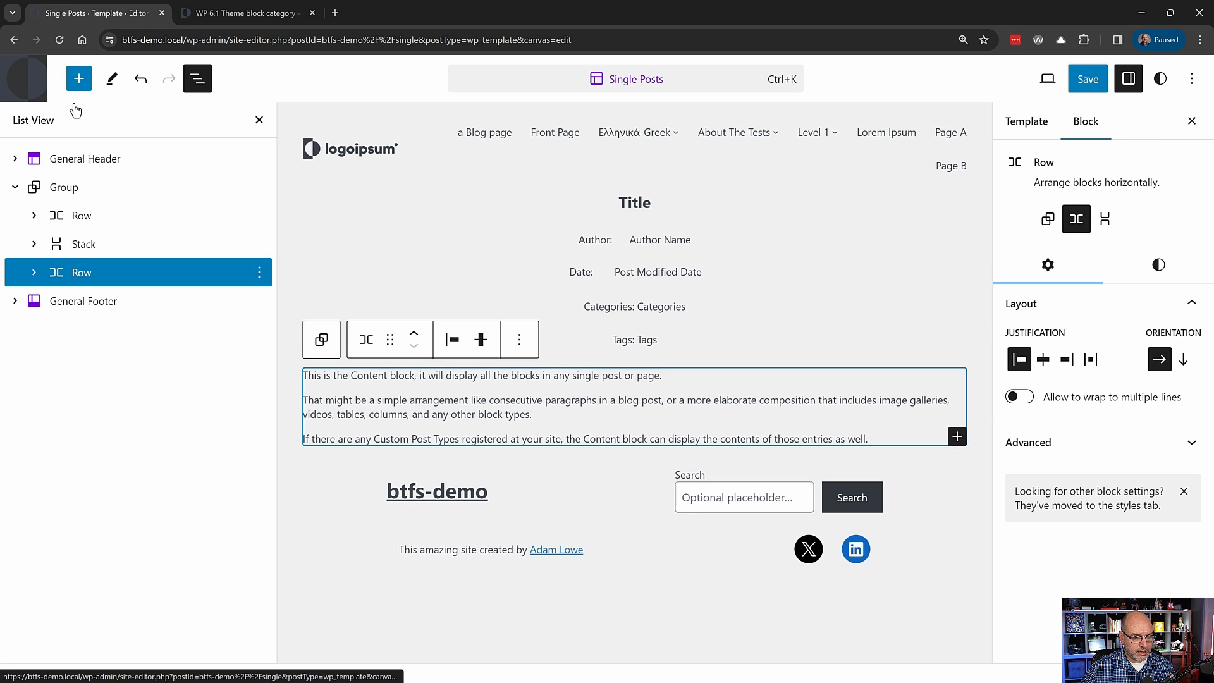
left_click(79, 78)
type("row")
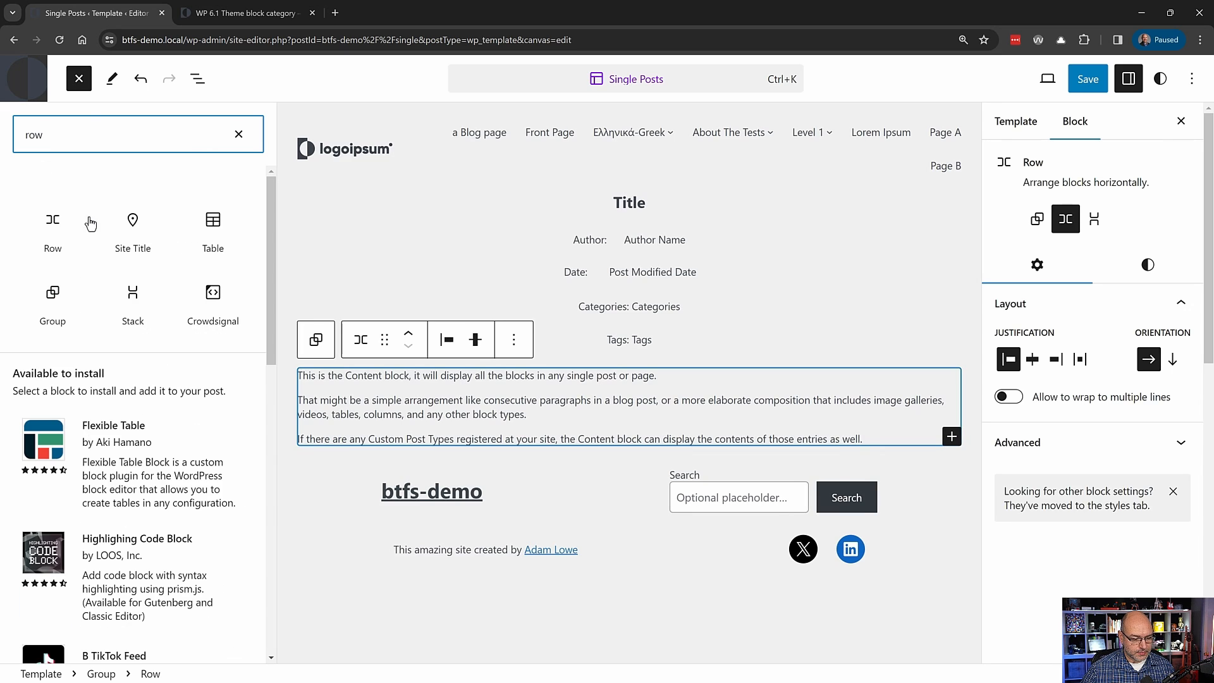
mouse_move(61, 223)
left_click(52, 228)
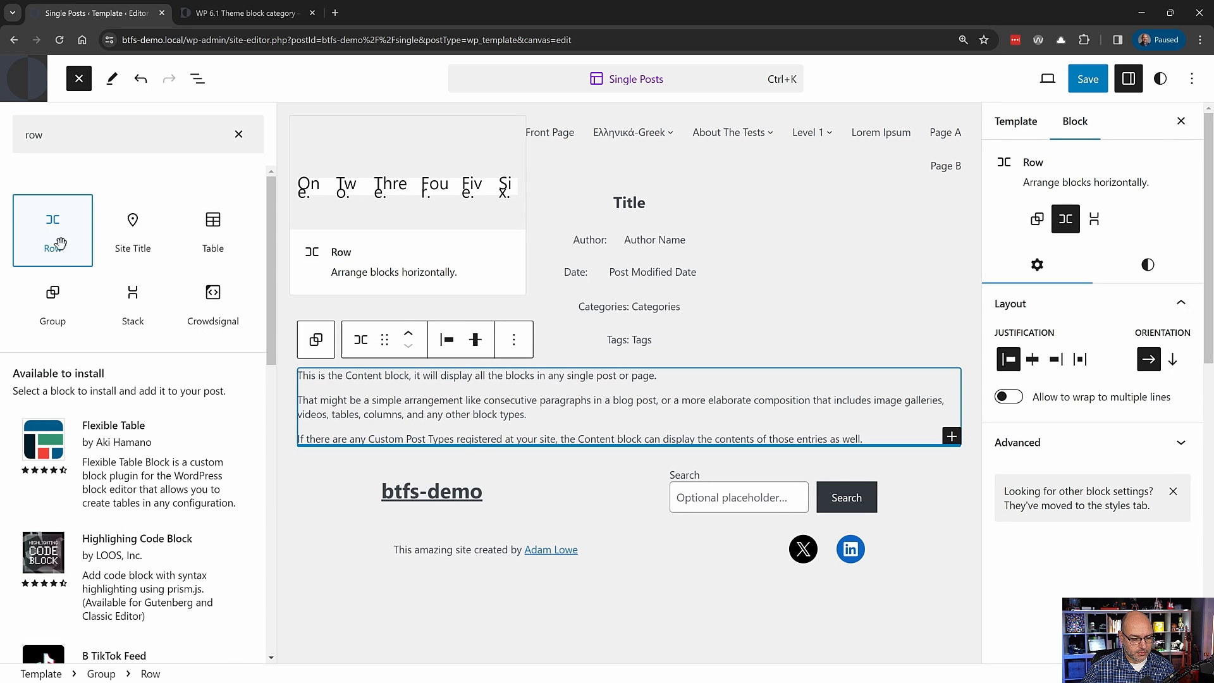
- Add a Previous post block and a Next post block to the empty Row below the Content block
left_click(450, 489)
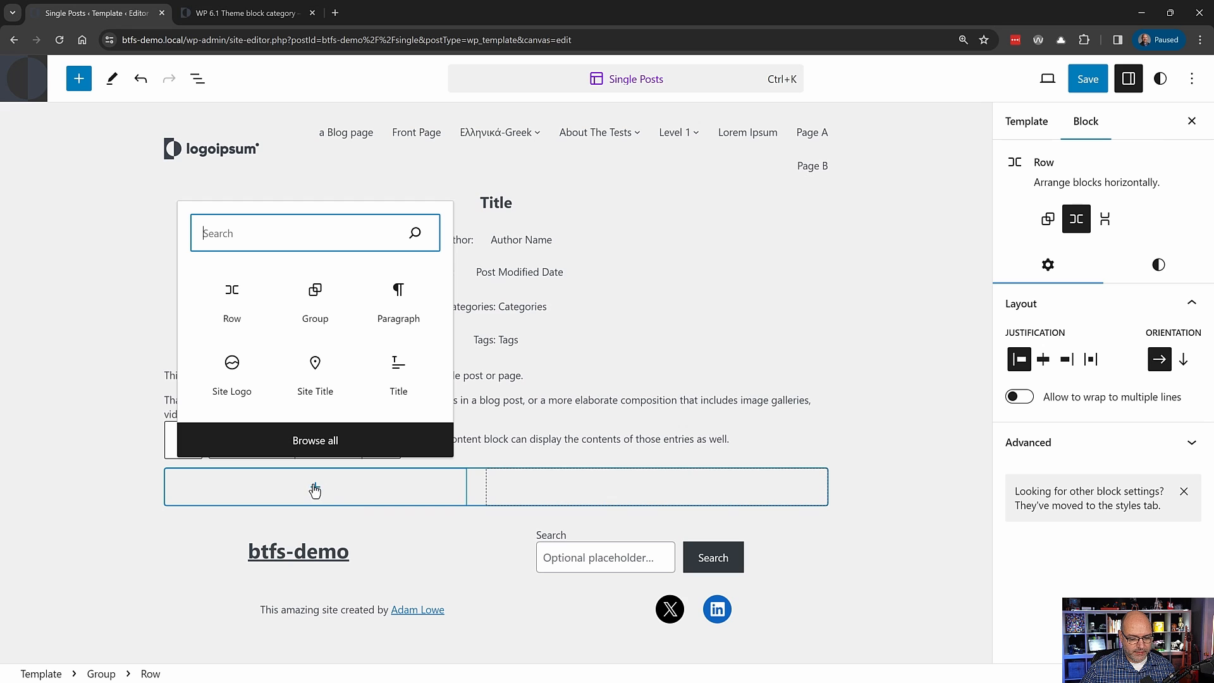
left_click(314, 443)
scroll(202, 411, "down", 10)
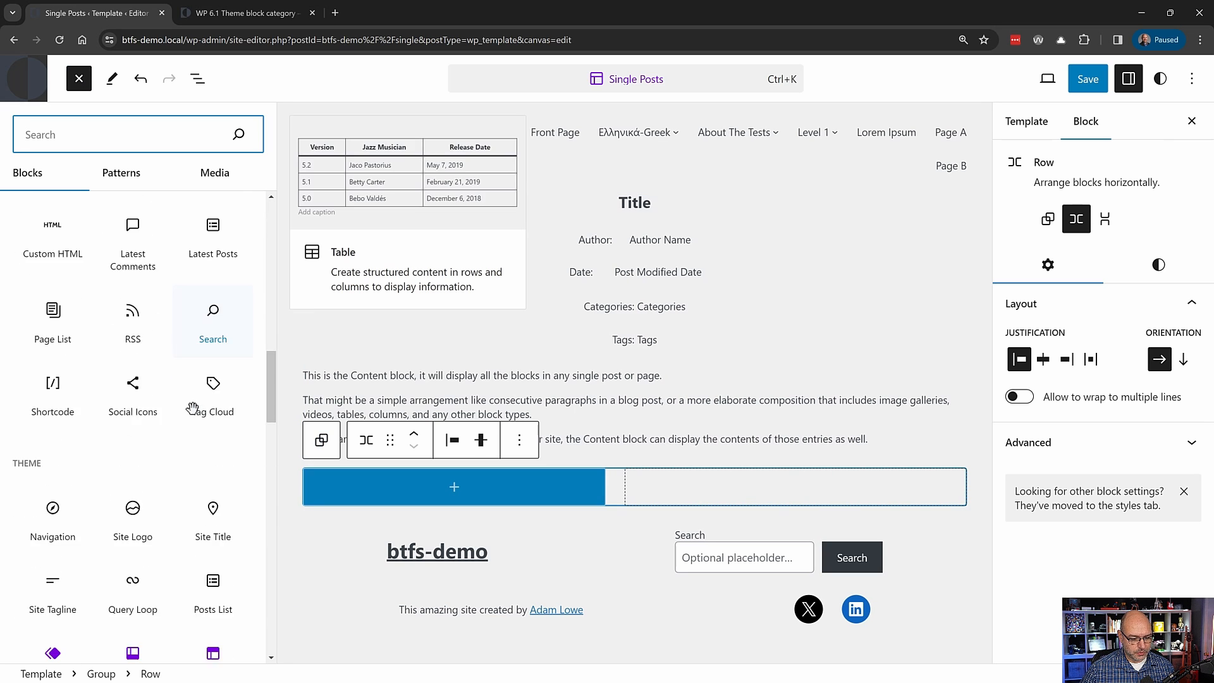
scroll(193, 415, "down", 8)
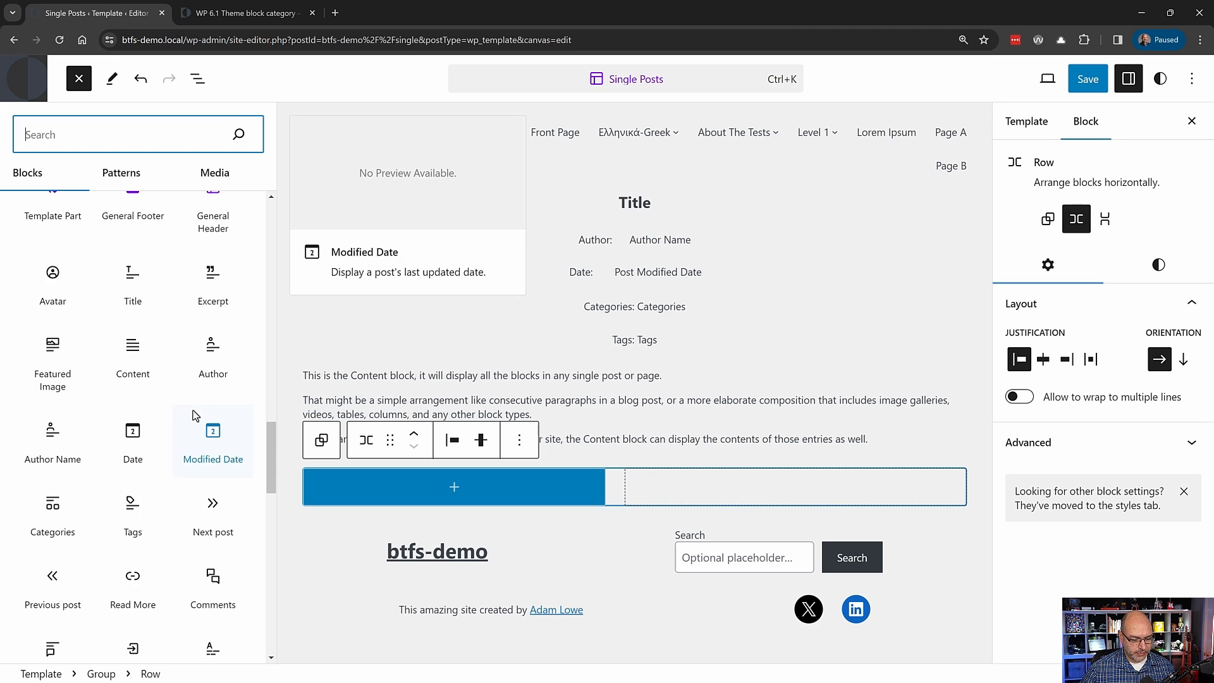
scroll(192, 418, "down", 1)
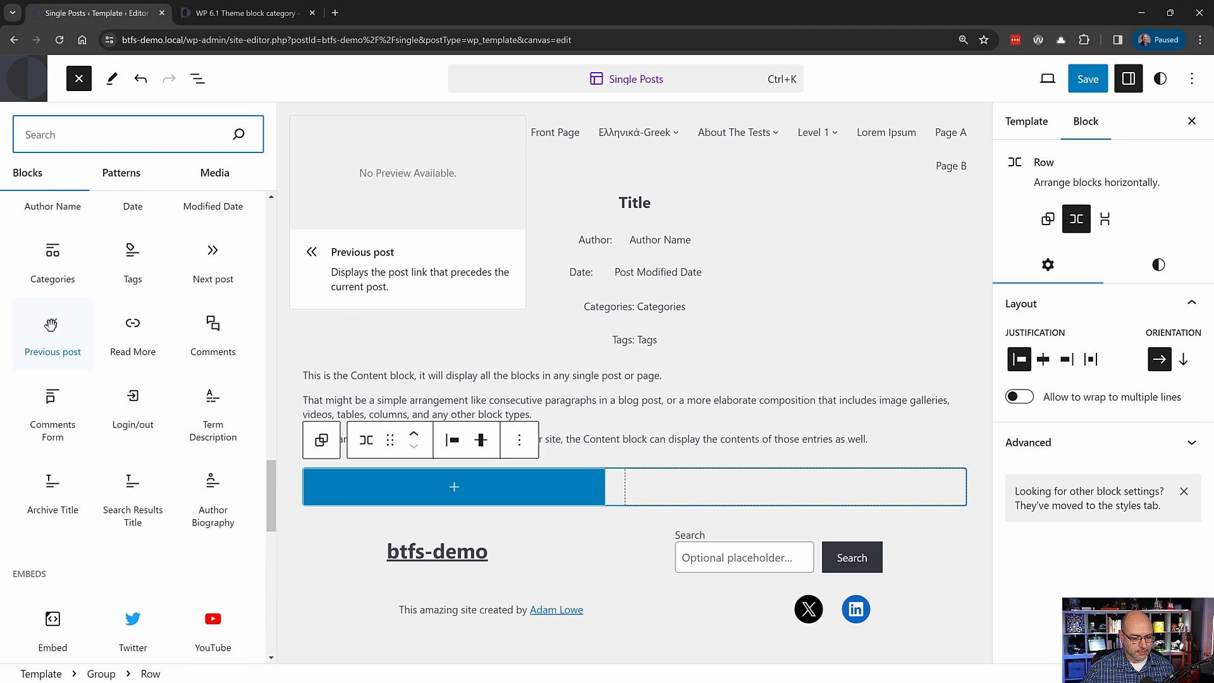
left_click(53, 329)
left_click(215, 259)
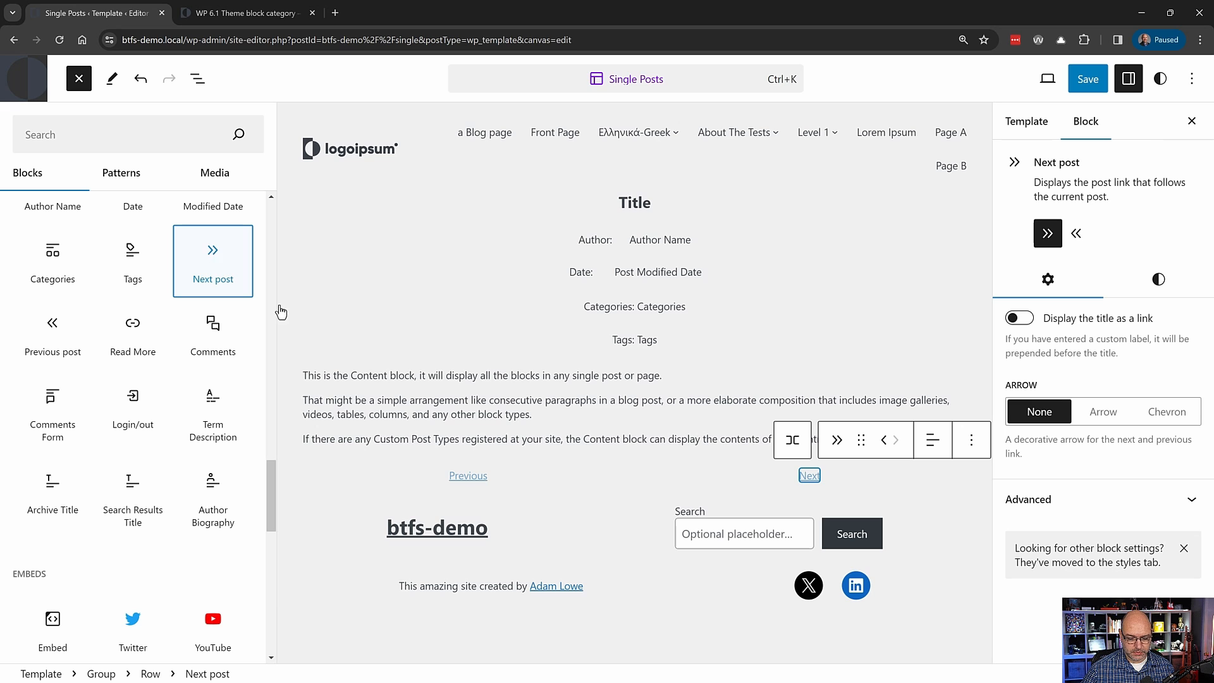
- Set the justification of the Row holding the Previous and Next post blocks to space between items
left_click(197, 79)
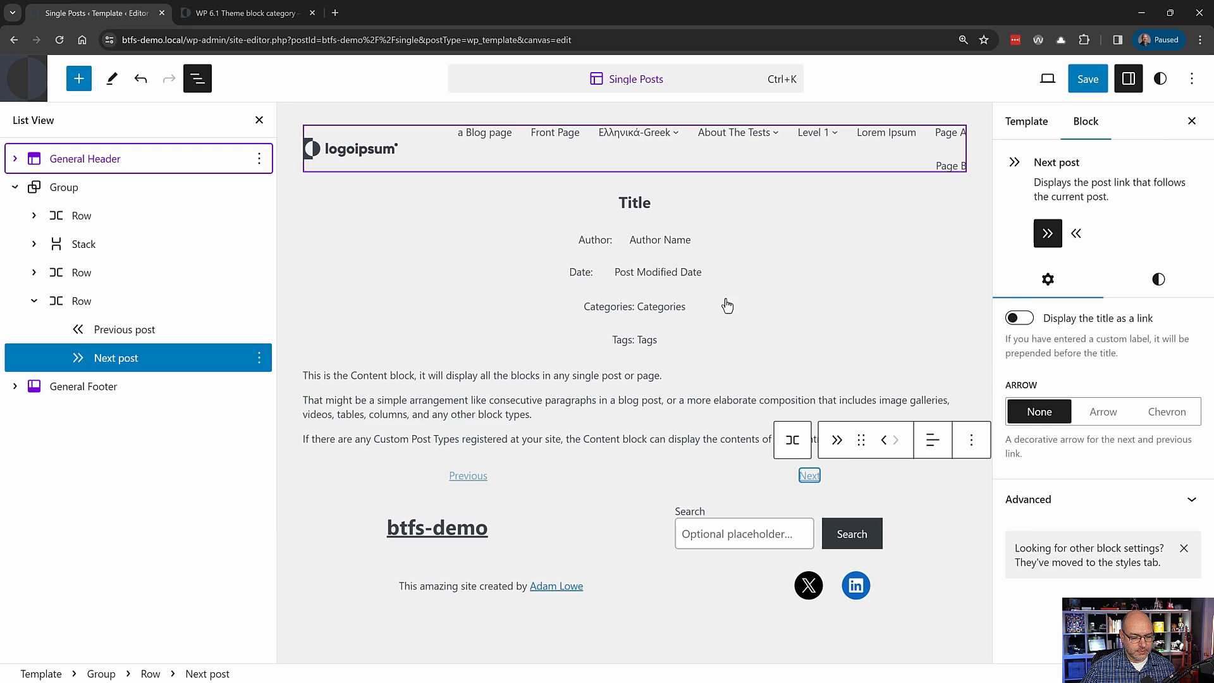
left_click(793, 440)
left_click(1091, 361)
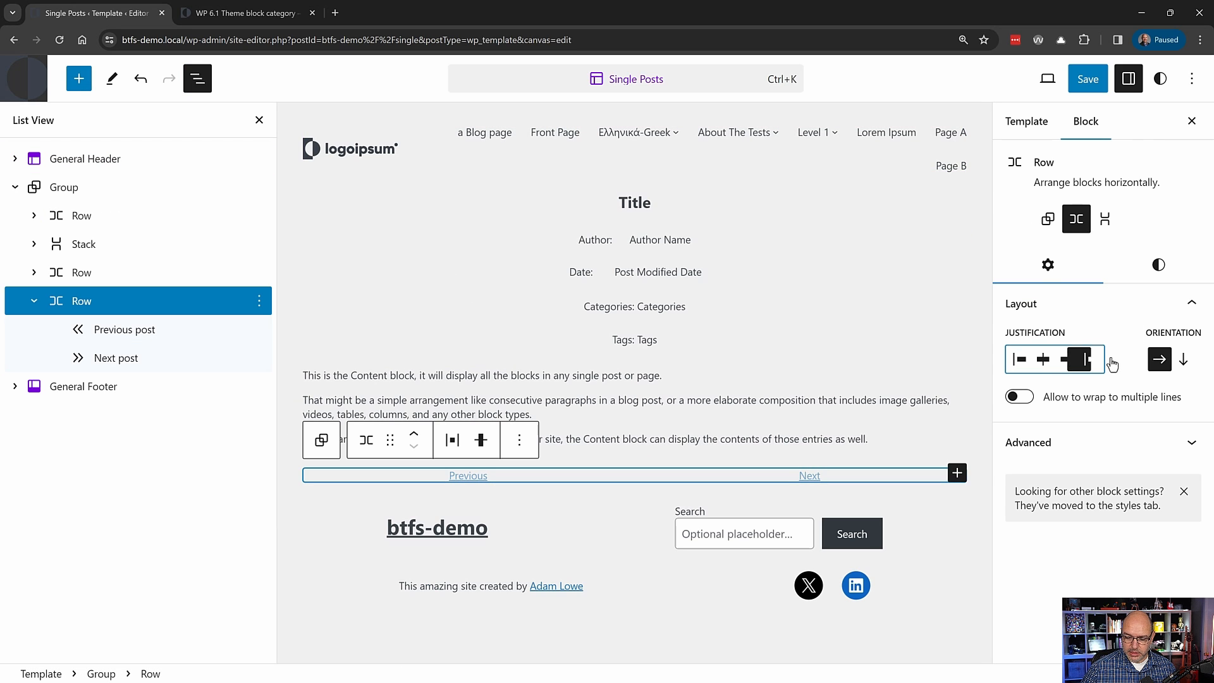
- Align the Next post block's text right and save the Single Posts template
left_click(122, 332)
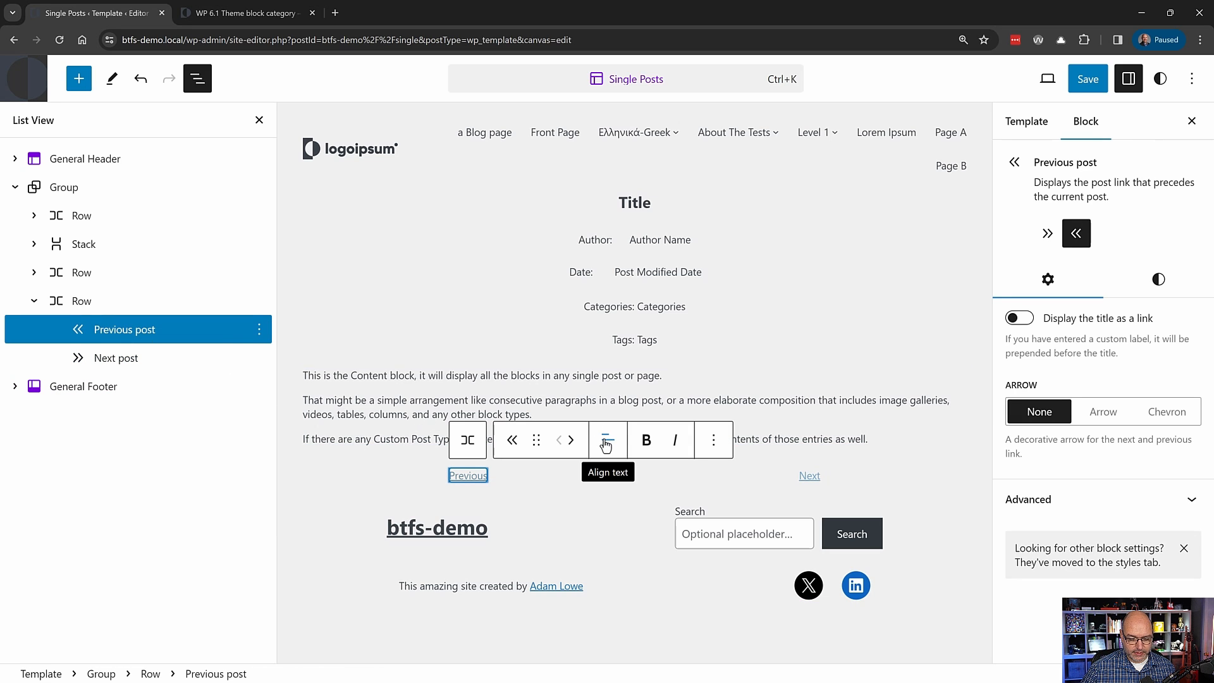
left_click(131, 358)
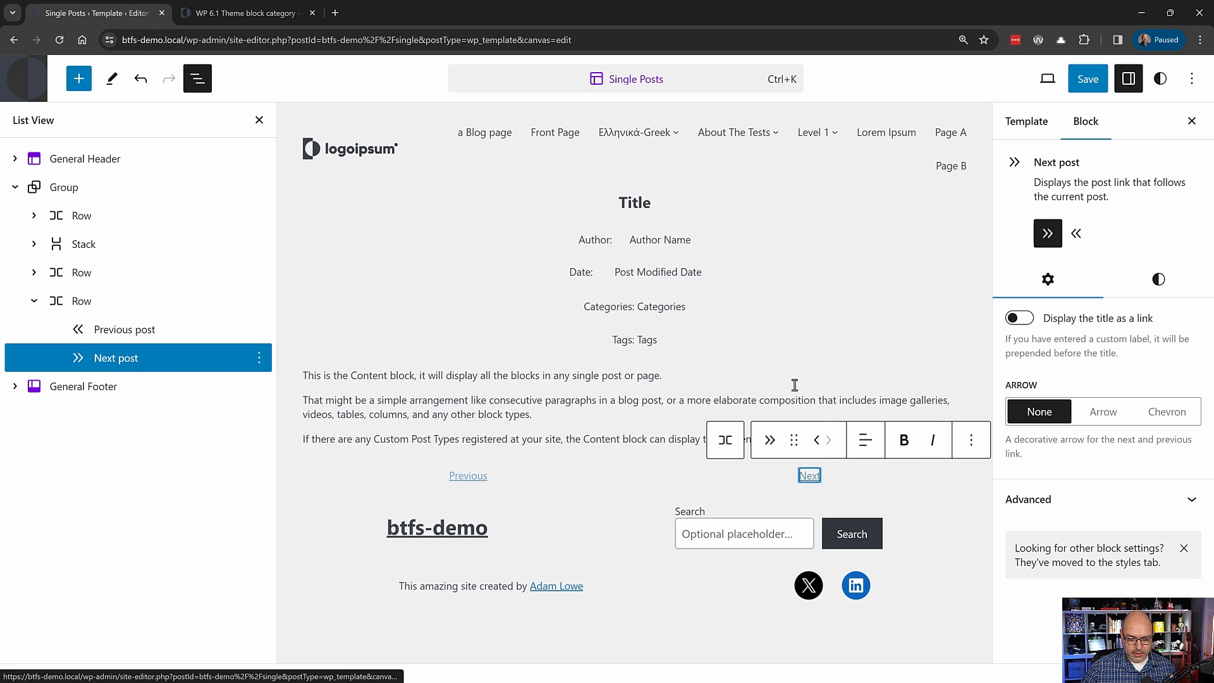
left_click(886, 448)
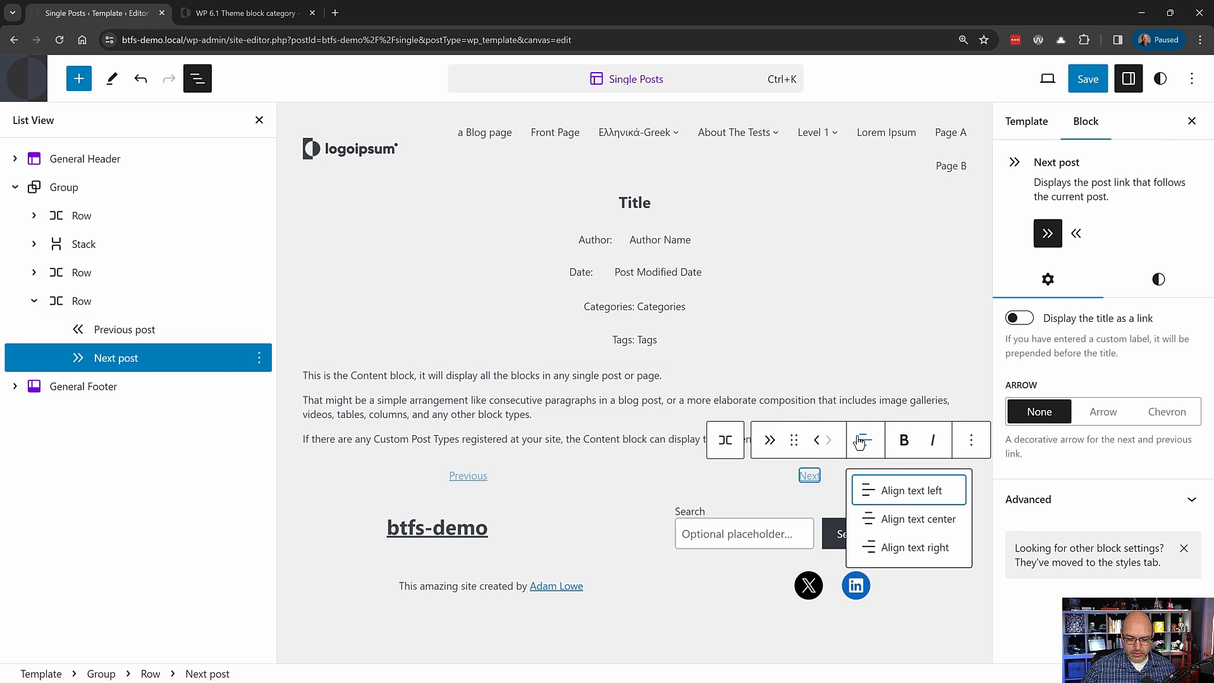
left_click(915, 545)
left_click(82, 301)
left_click(1087, 78)
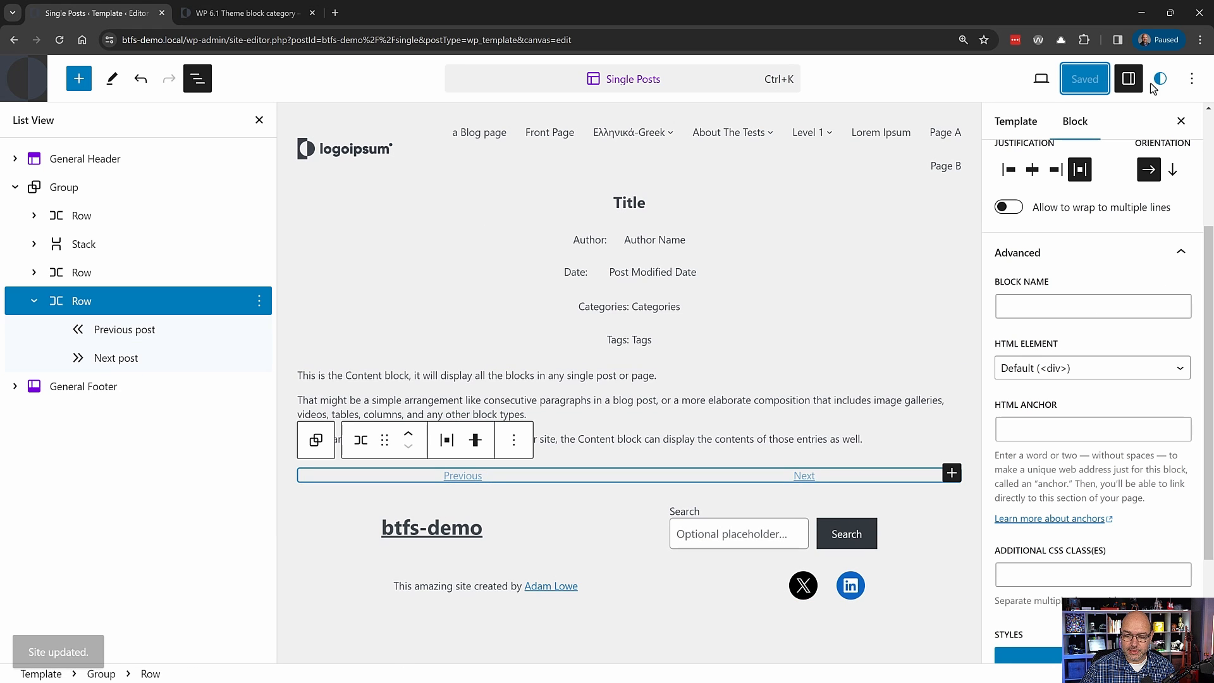
- Reload the live "WP 6.1 Theme block category" post and look through its content
left_click(244, 13)
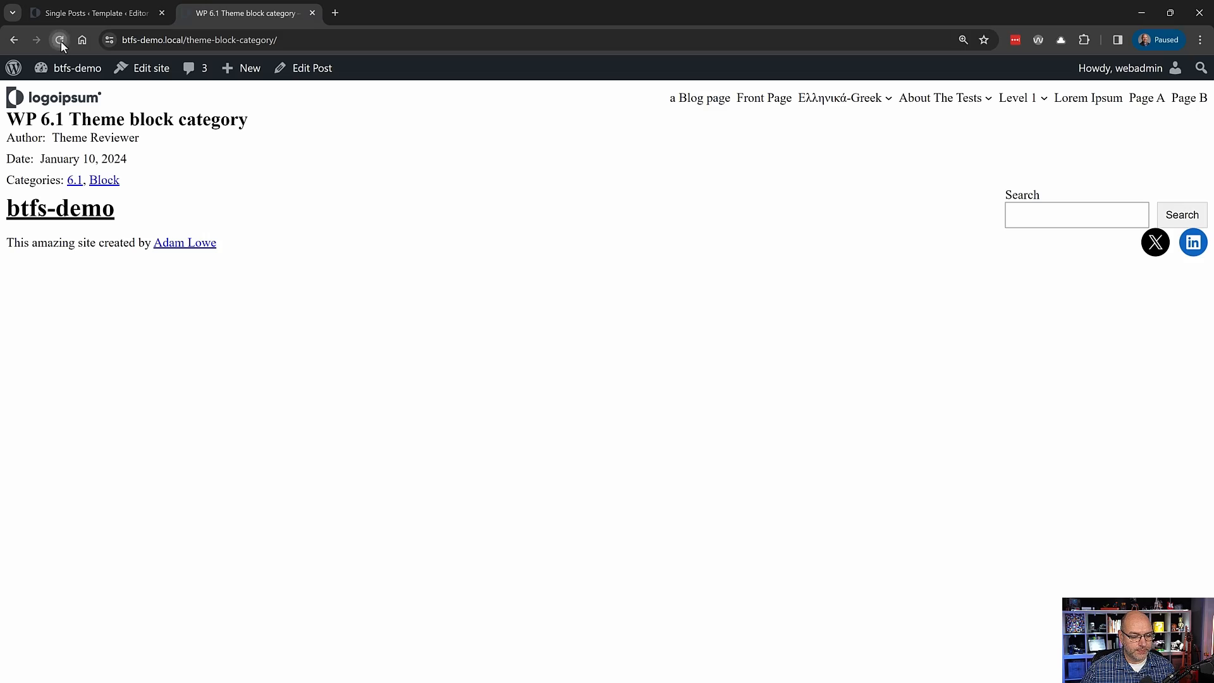
left_click(59, 40)
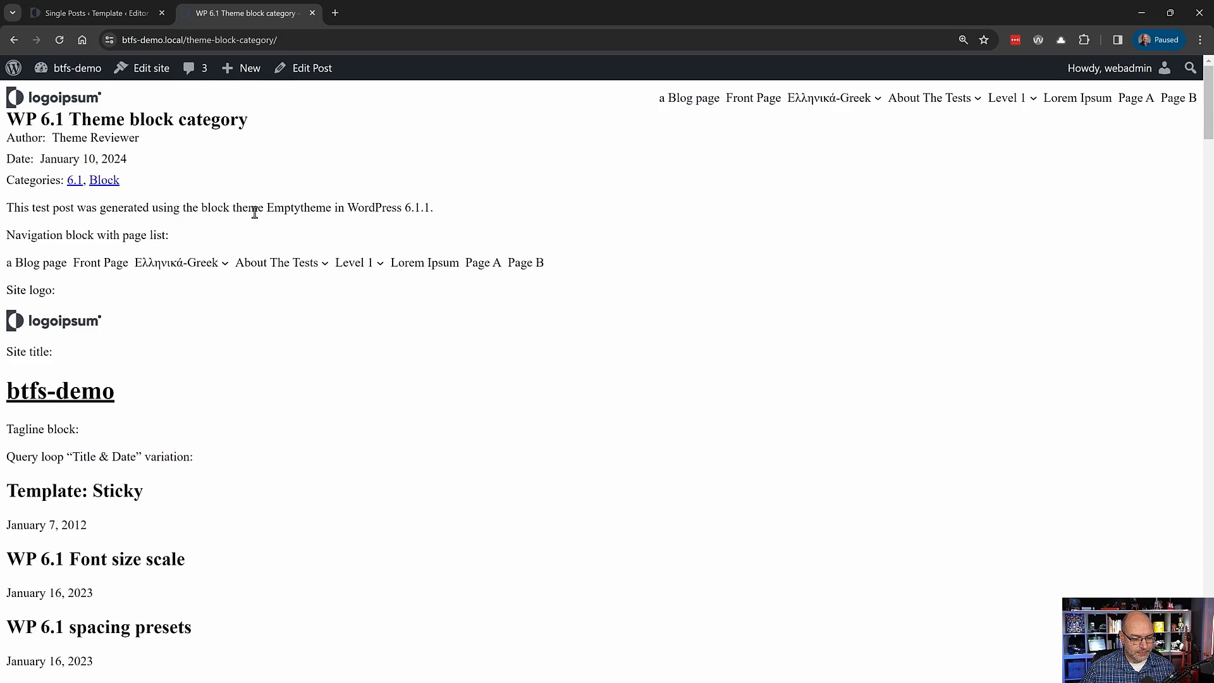
scroll(177, 267, "down", 15)
scroll(177, 267, "up", 1)
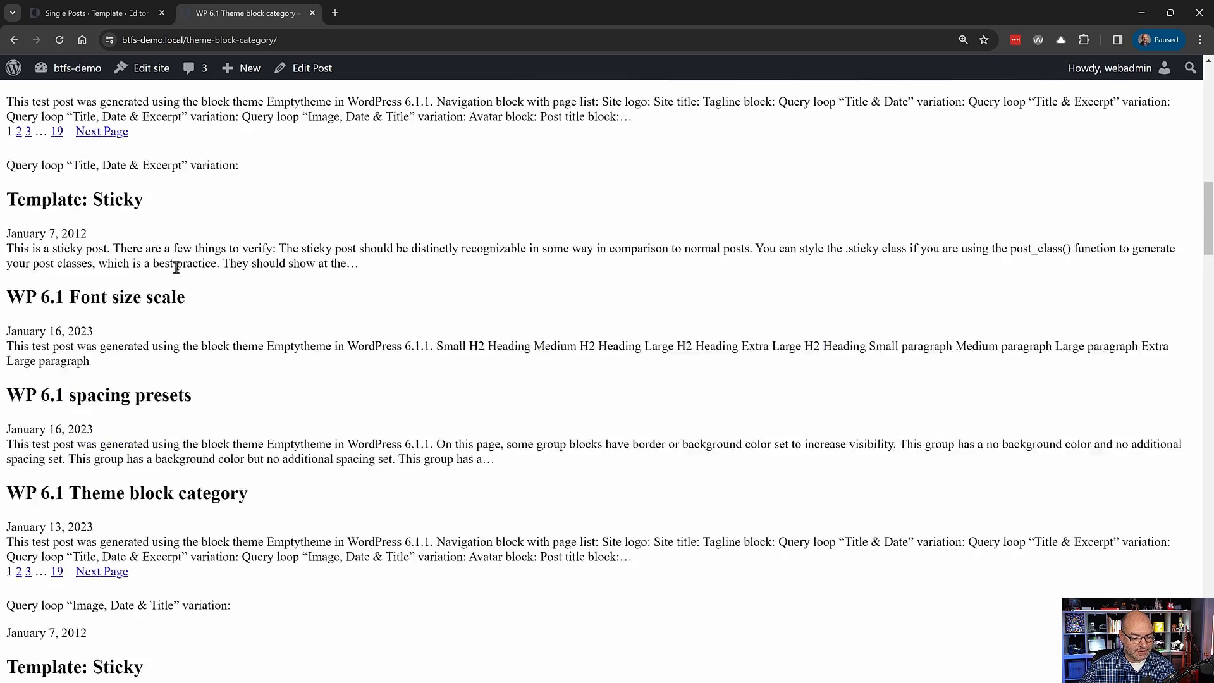
scroll(176, 266, "up", 14)
- Open the "WP 6.1 Font size scale" post from the blog page and follow its Previous link to check post navigation
left_click(690, 102)
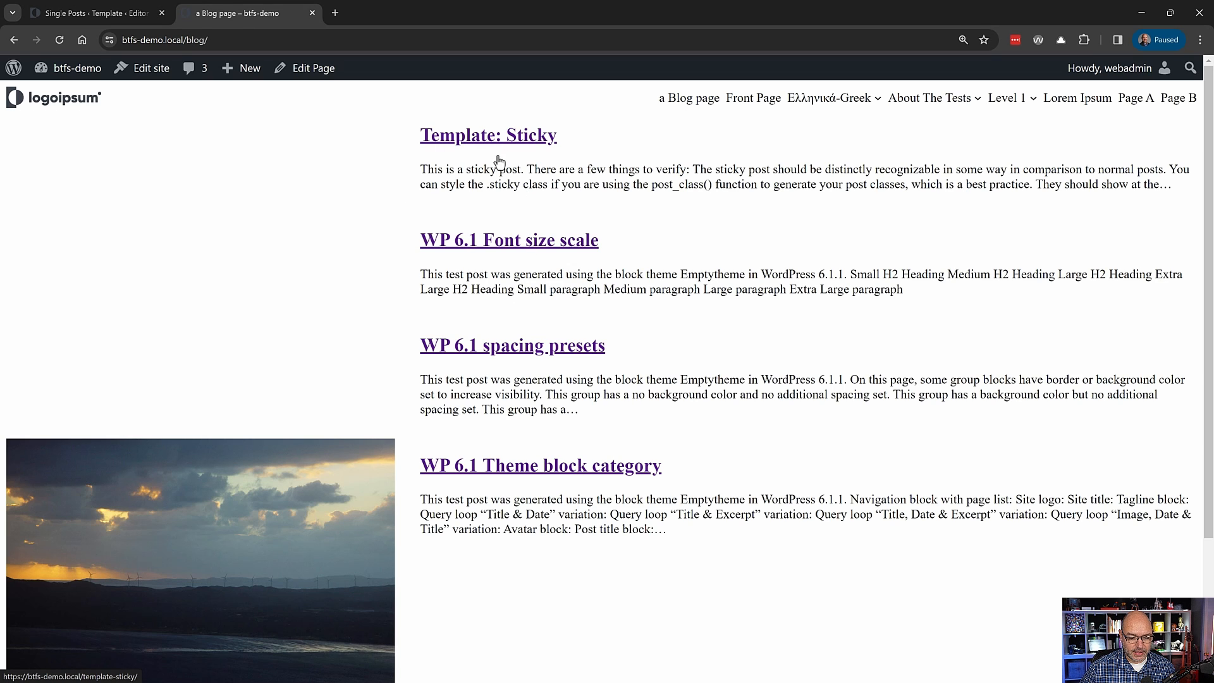
left_click(497, 241)
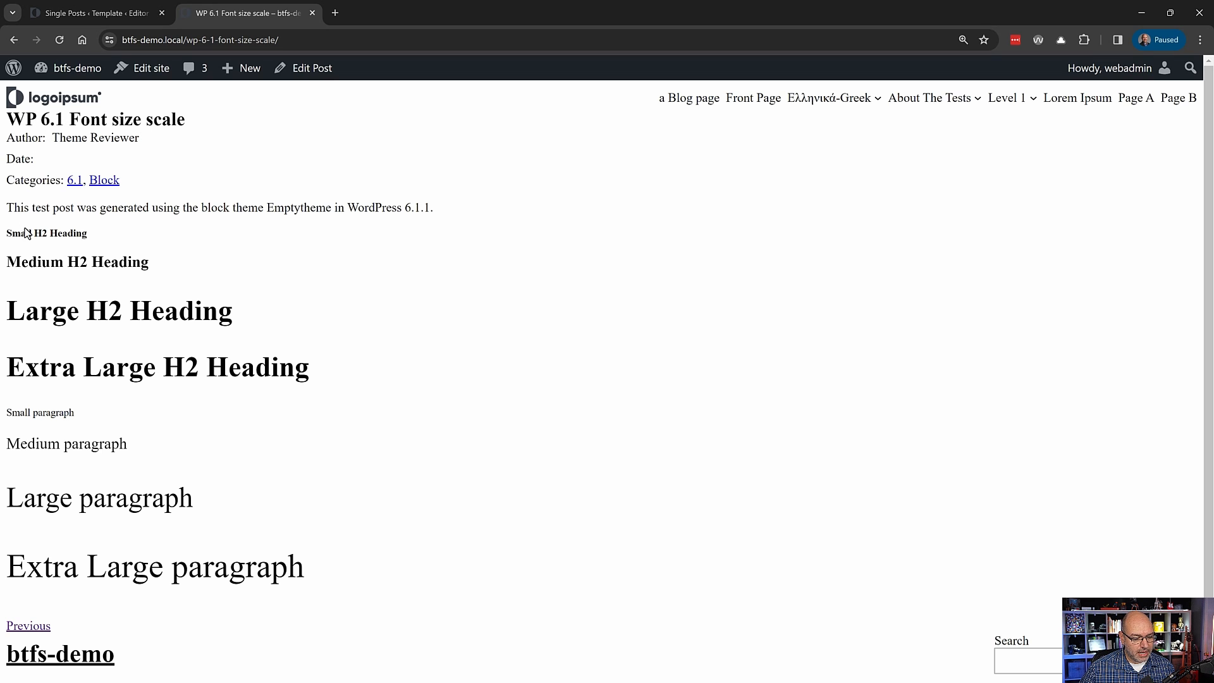
scroll(355, 348, "down", 1)
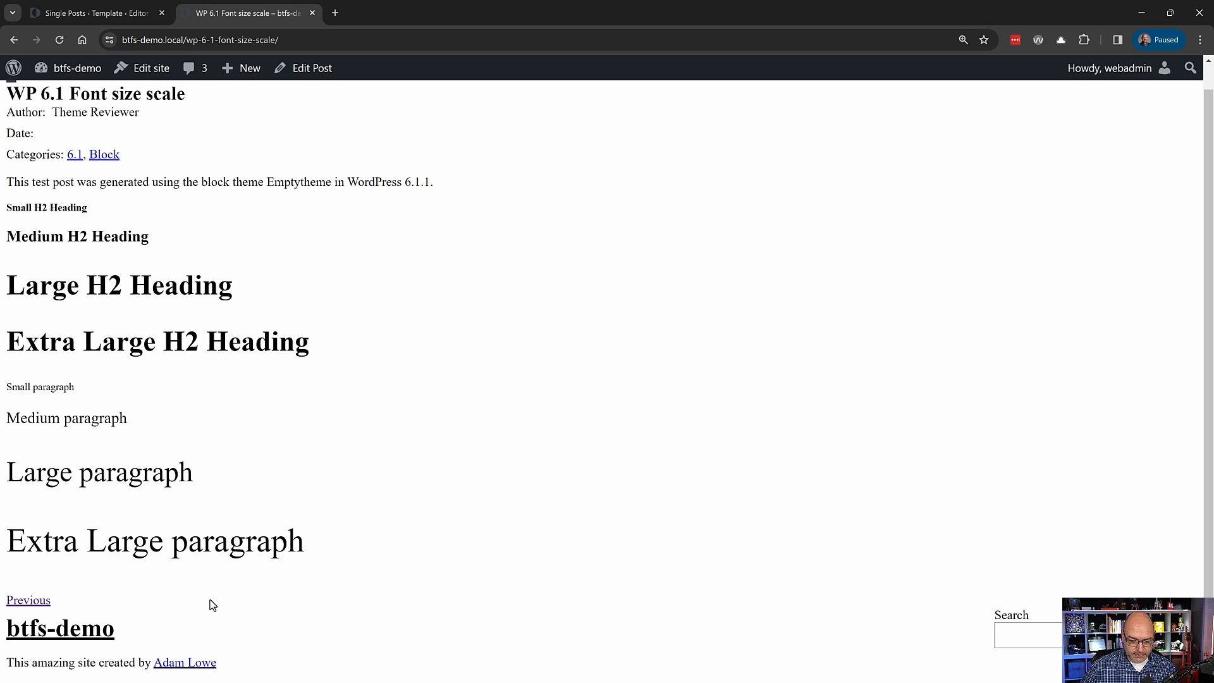
left_click(33, 603)
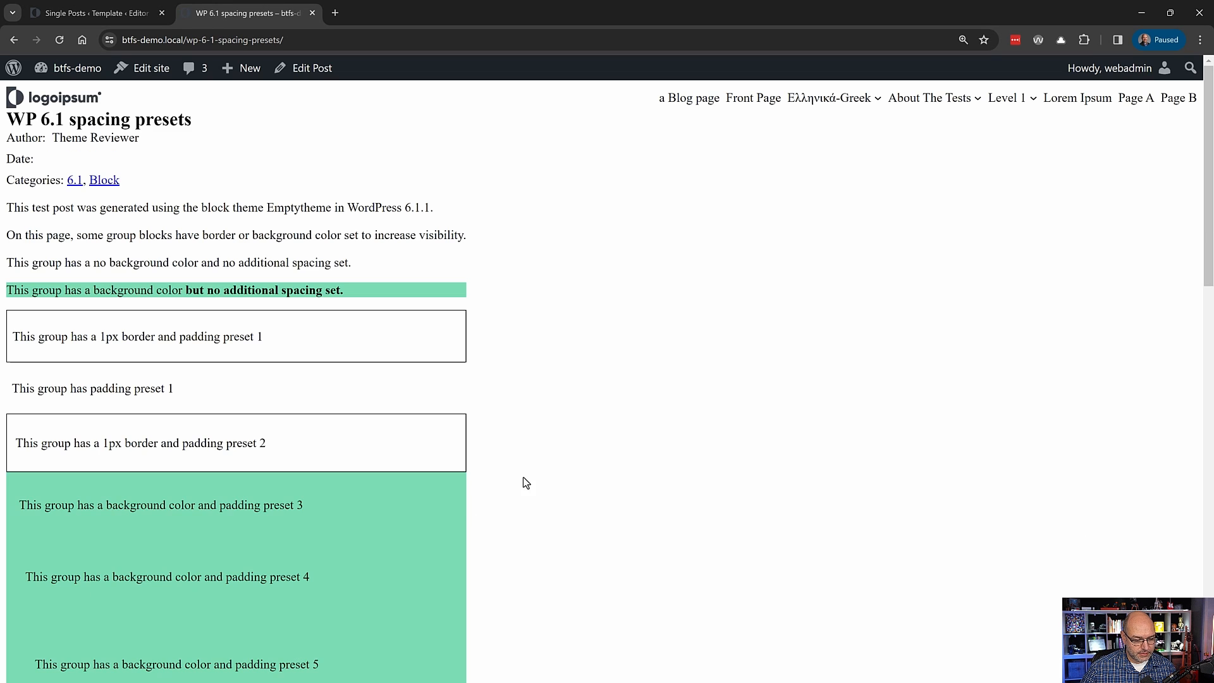
scroll(524, 483, "down", 15)
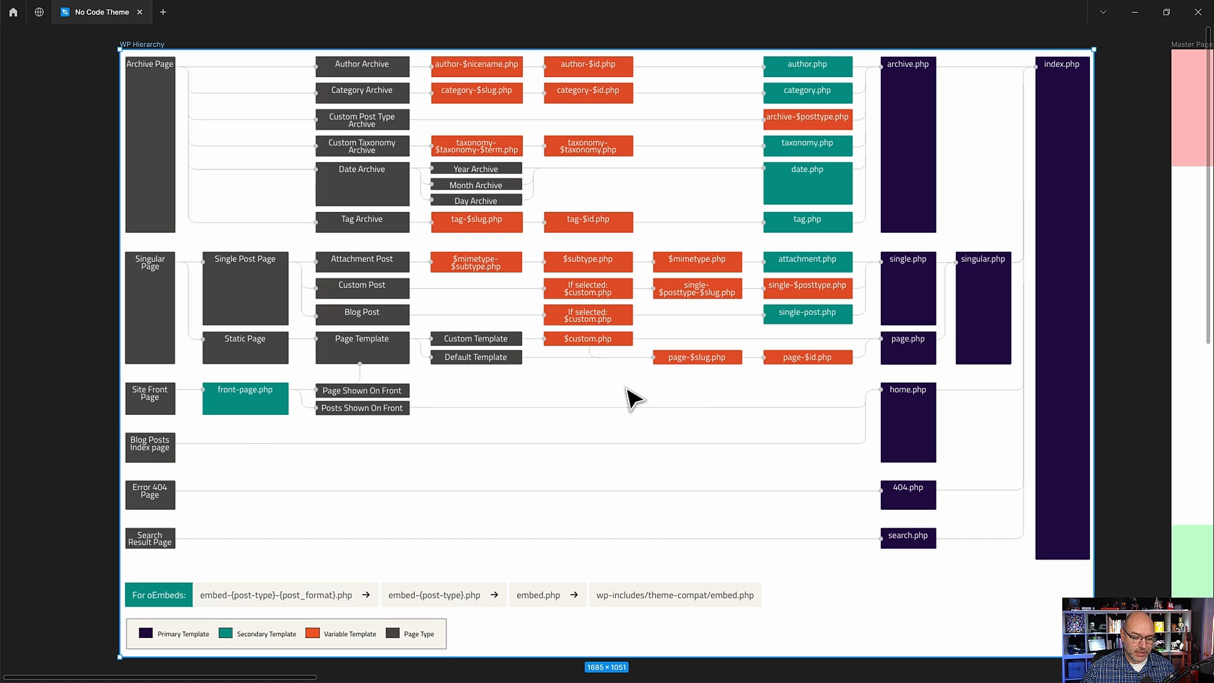
- Switch from the template hierarchy diagram to the browser and open the Pages template for editing in the site editor
key("alt+Tab")
mouse_move(73, 71)
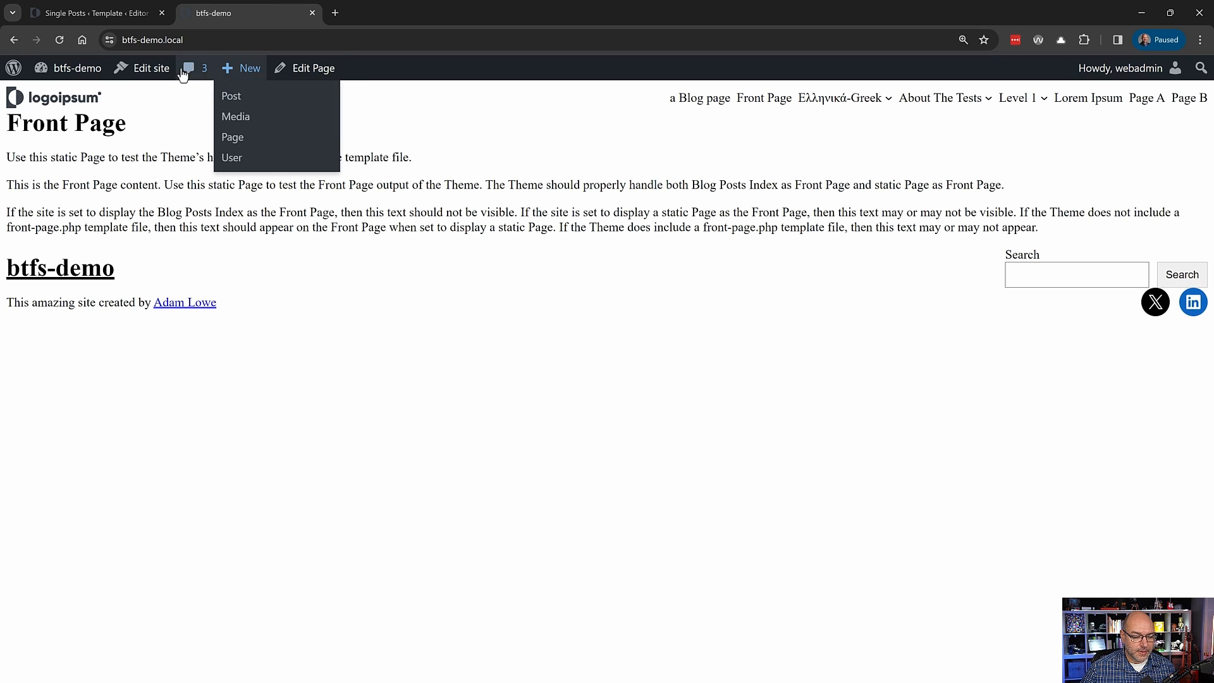
left_click(144, 70)
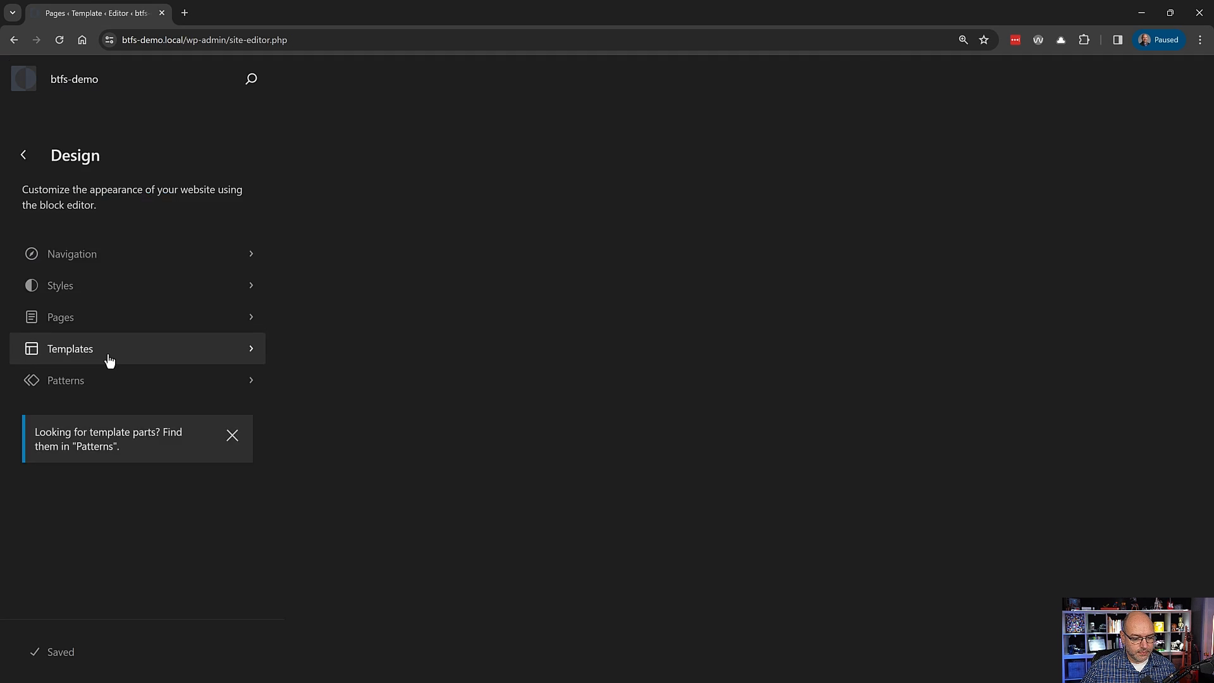
left_click(109, 353)
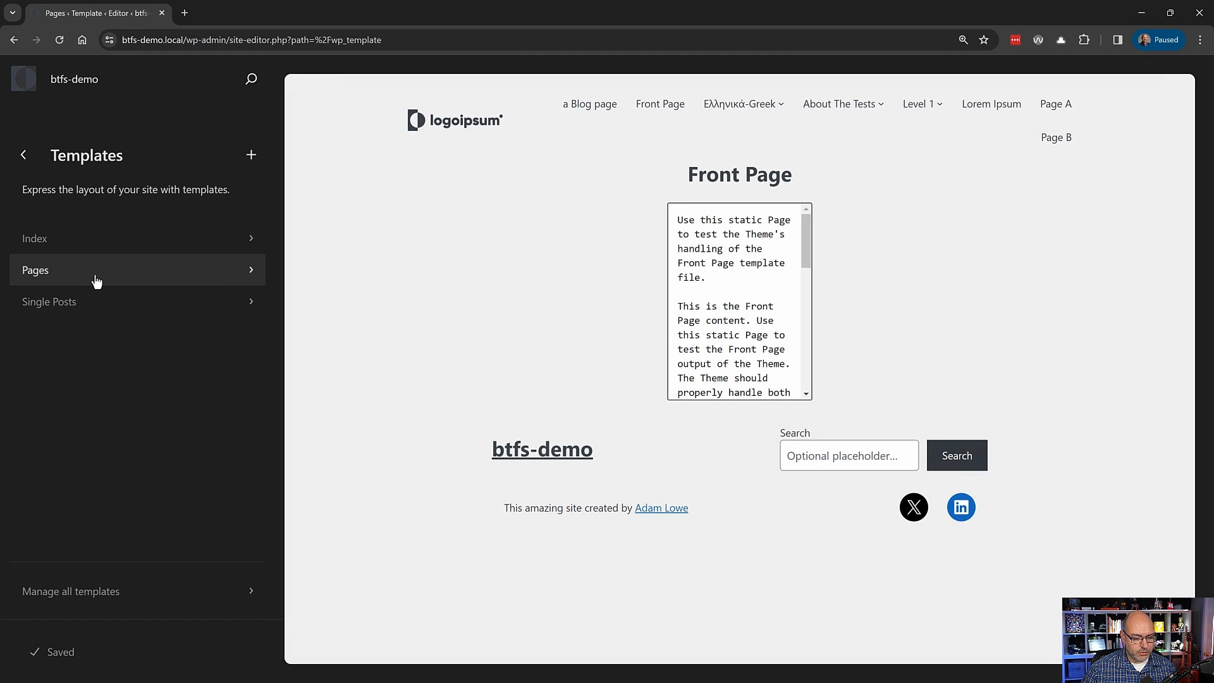
left_click(95, 272)
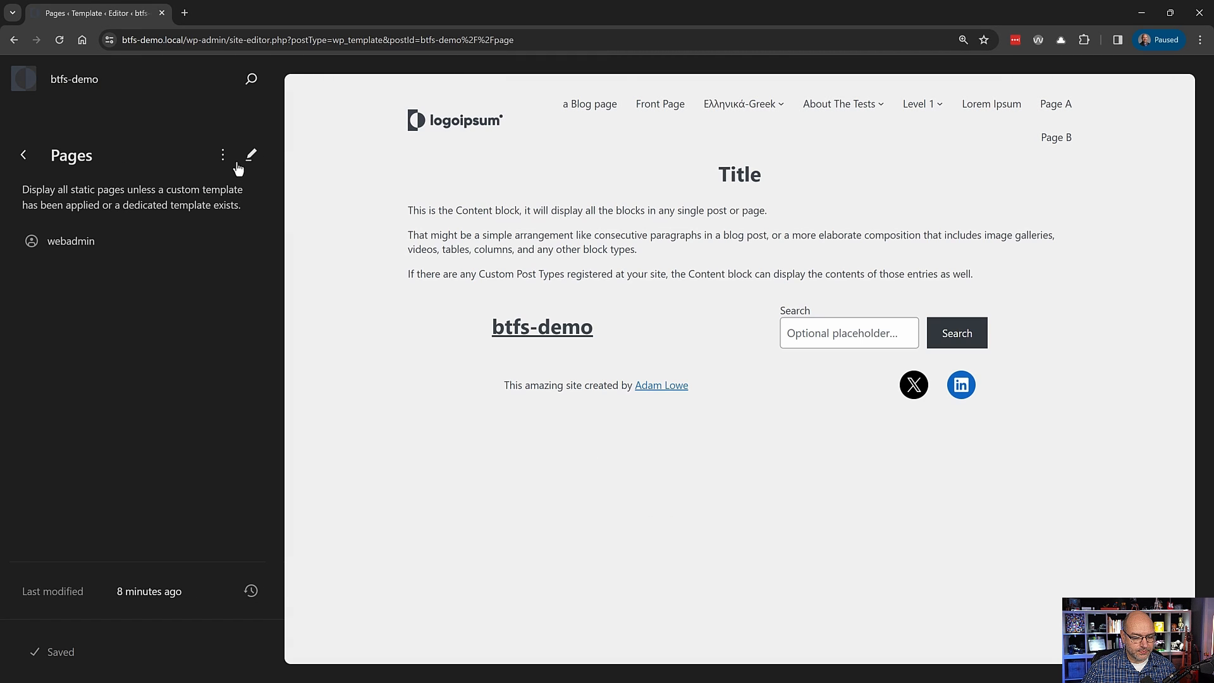
left_click(252, 157)
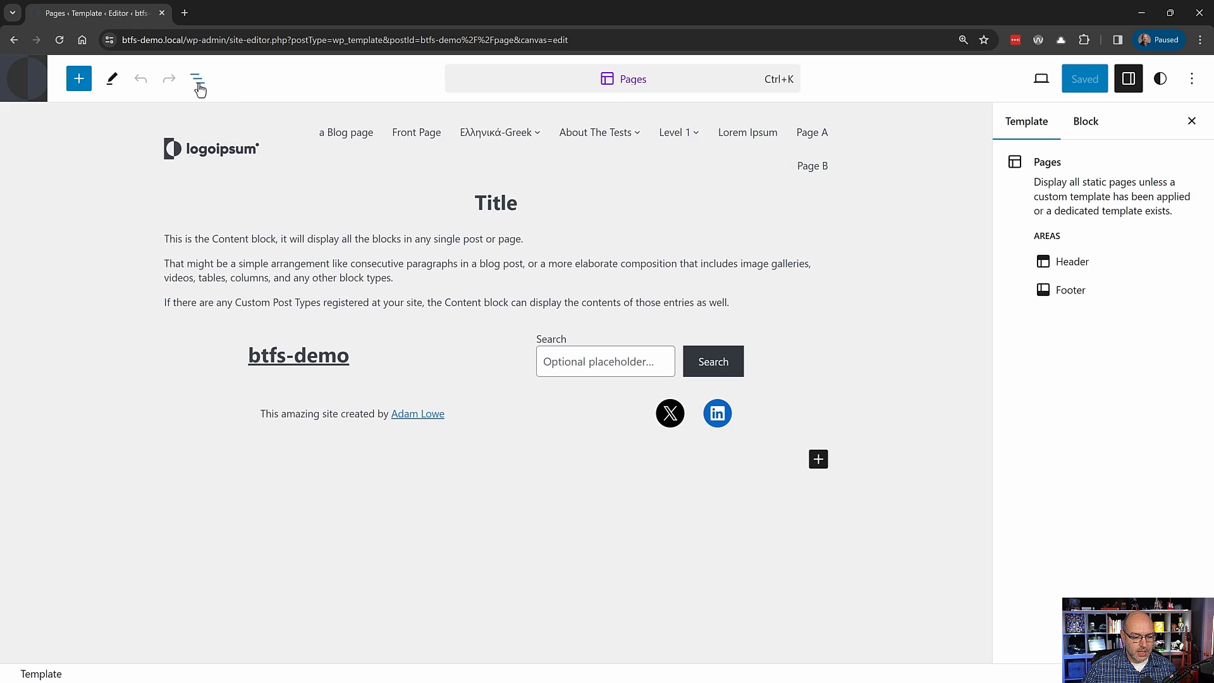
- Copy the General Header, Group and General Footer blocks of the Pages template together
left_click(198, 81)
left_click(70, 158)
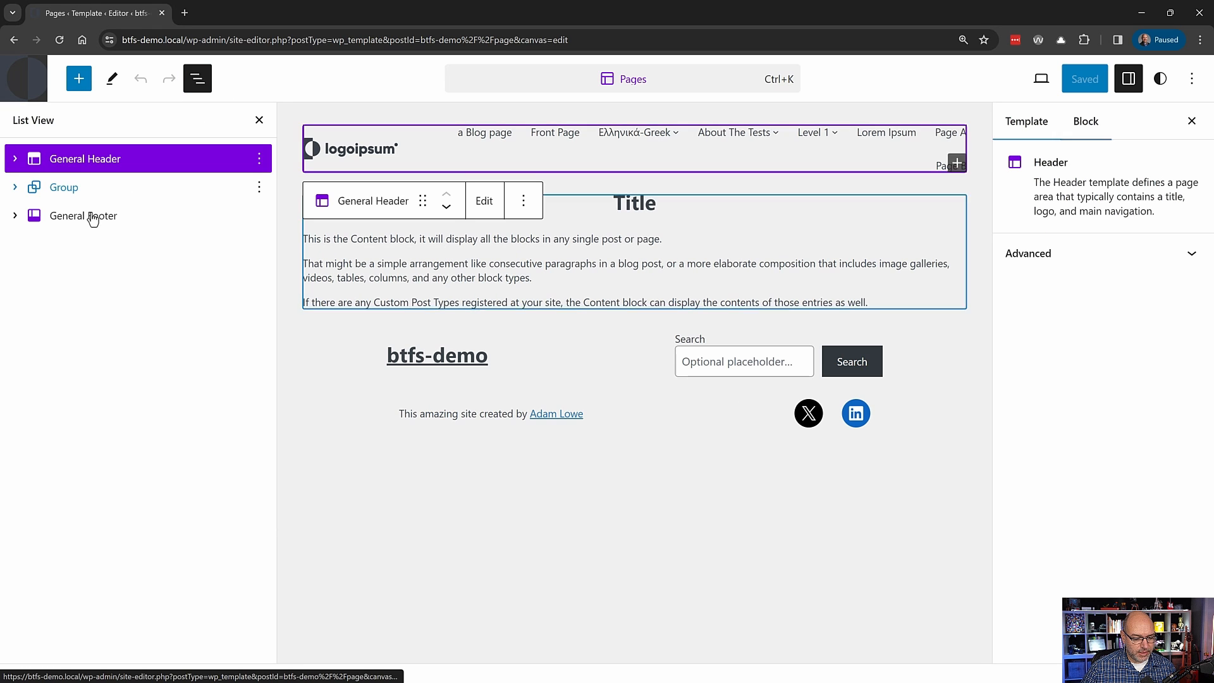
left_click(89, 217, "shift")
left_click(261, 159)
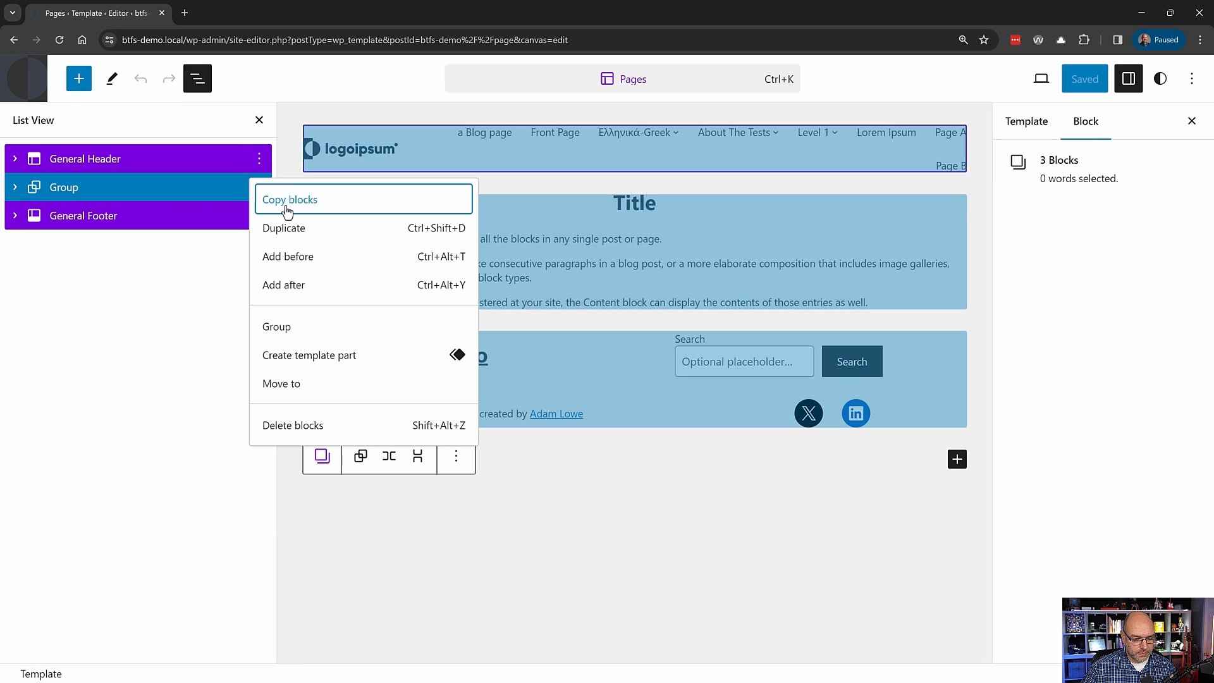
left_click(269, 201)
- Create a Front Page template without a starting pattern and paste the copied header, Group and footer blocks into it
left_click(36, 85)
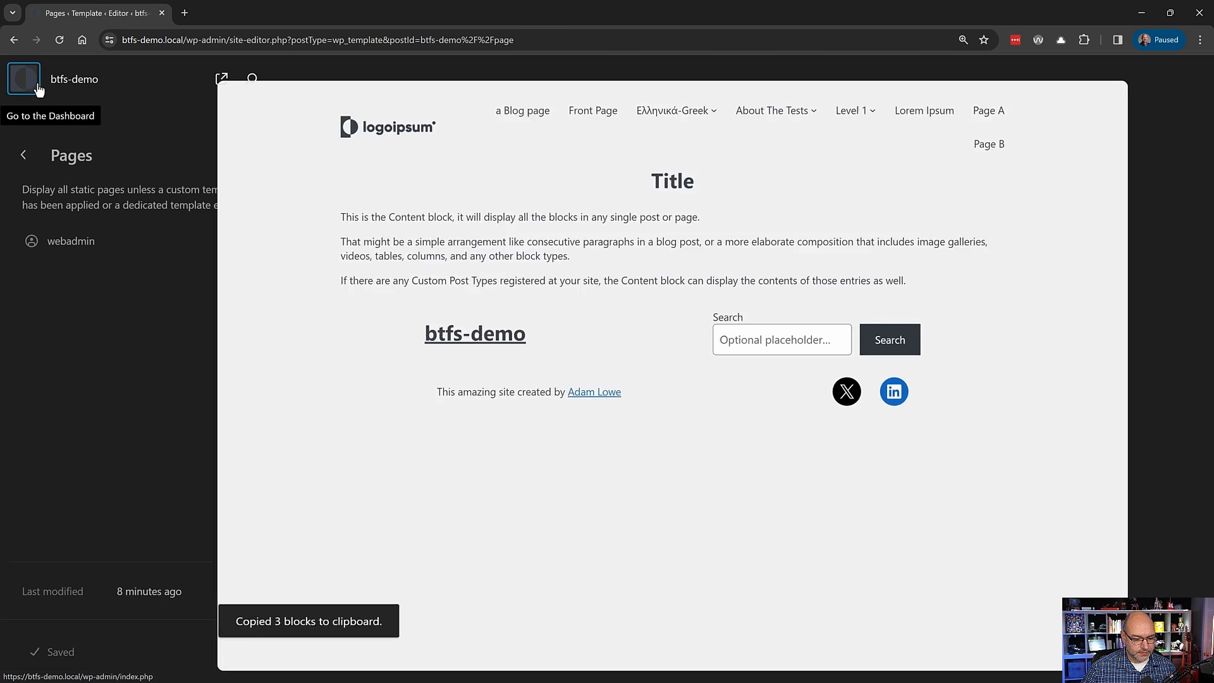
left_click(25, 155)
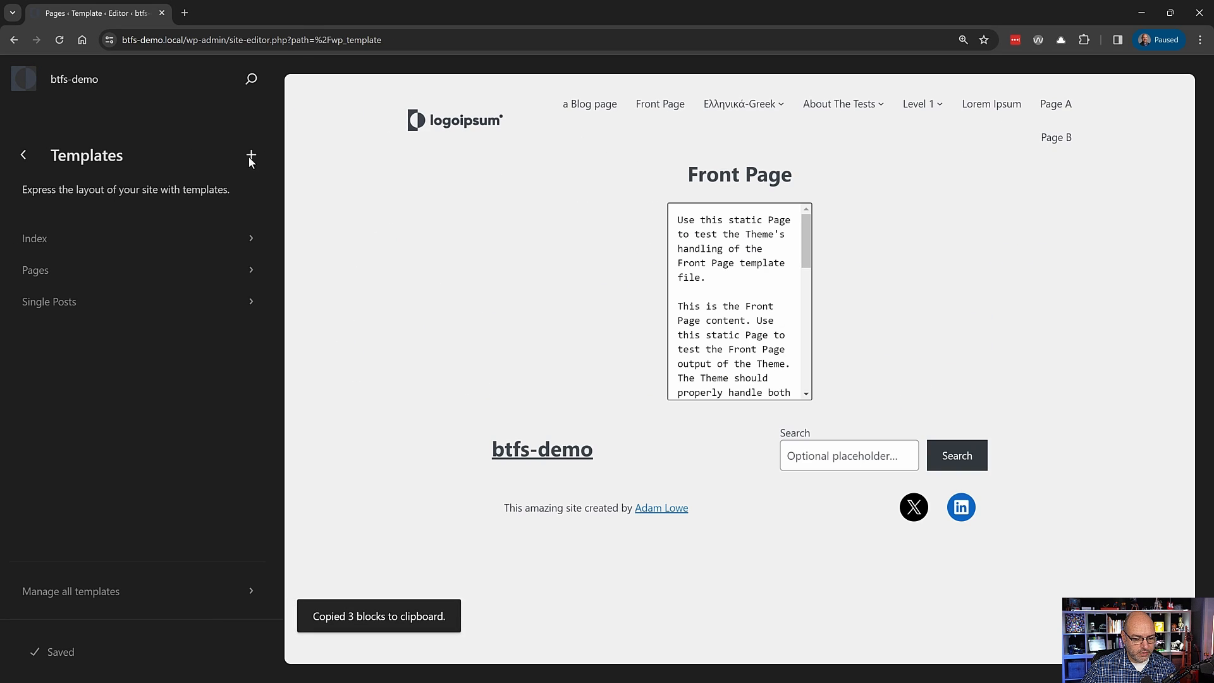
left_click(251, 157)
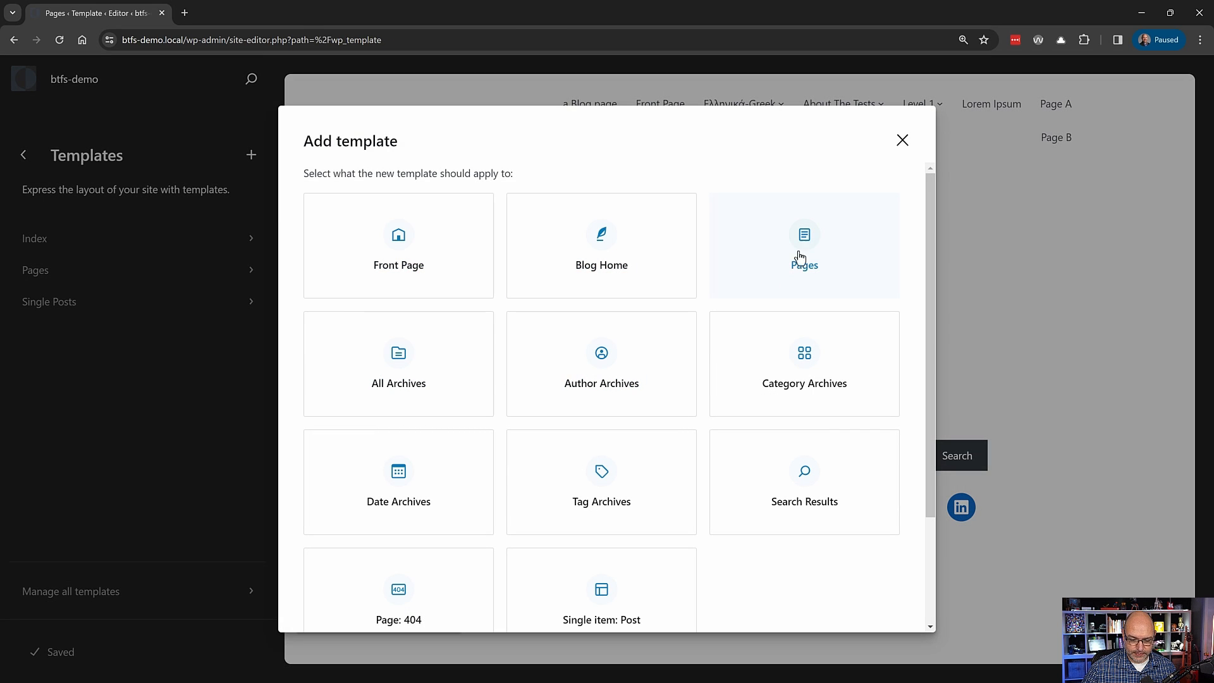
left_click(395, 248)
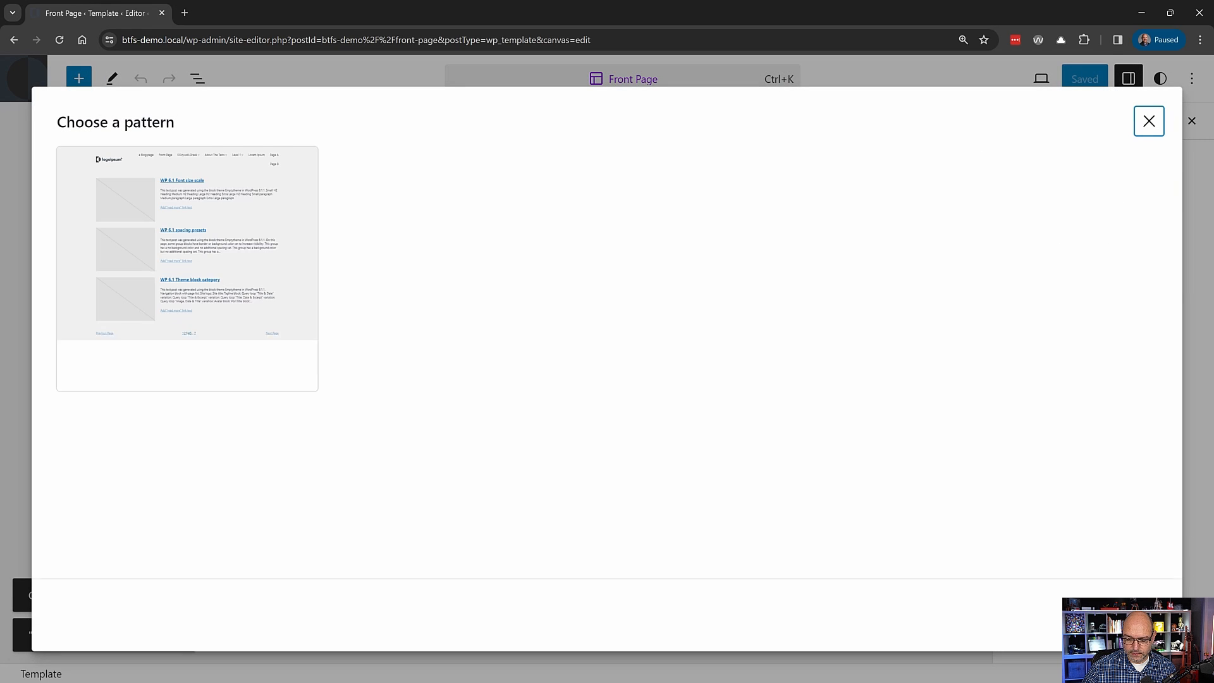
key("Escape")
left_click(227, 122)
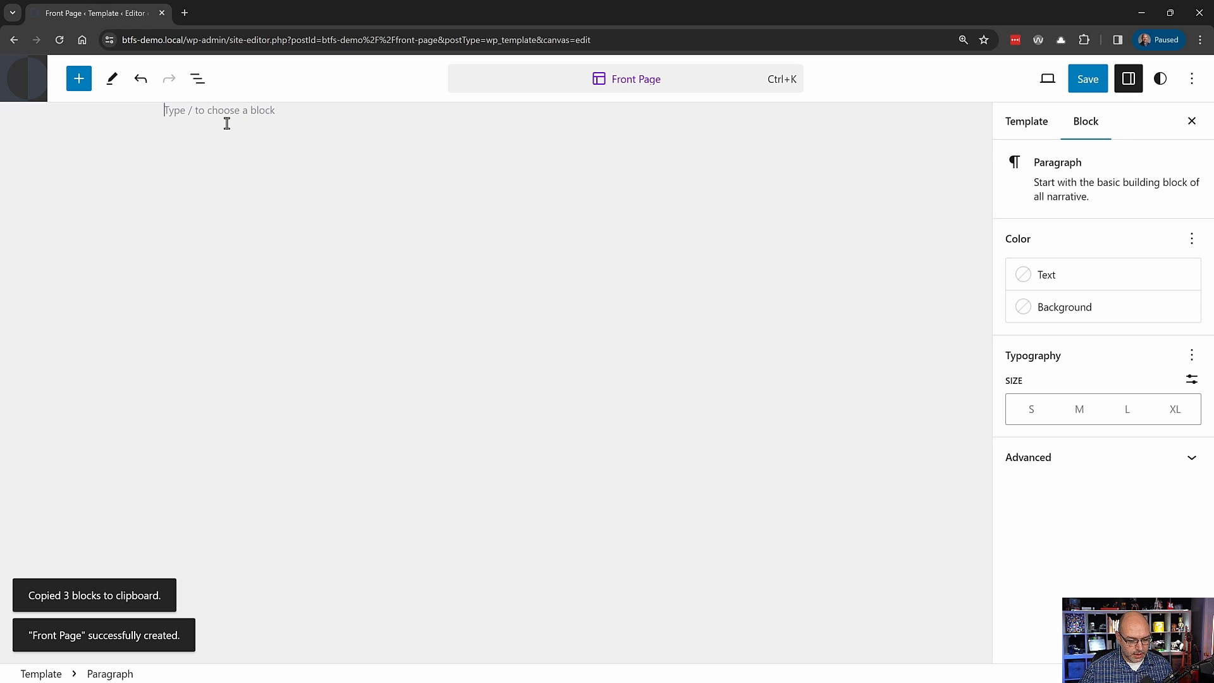
key("ctrl+v")
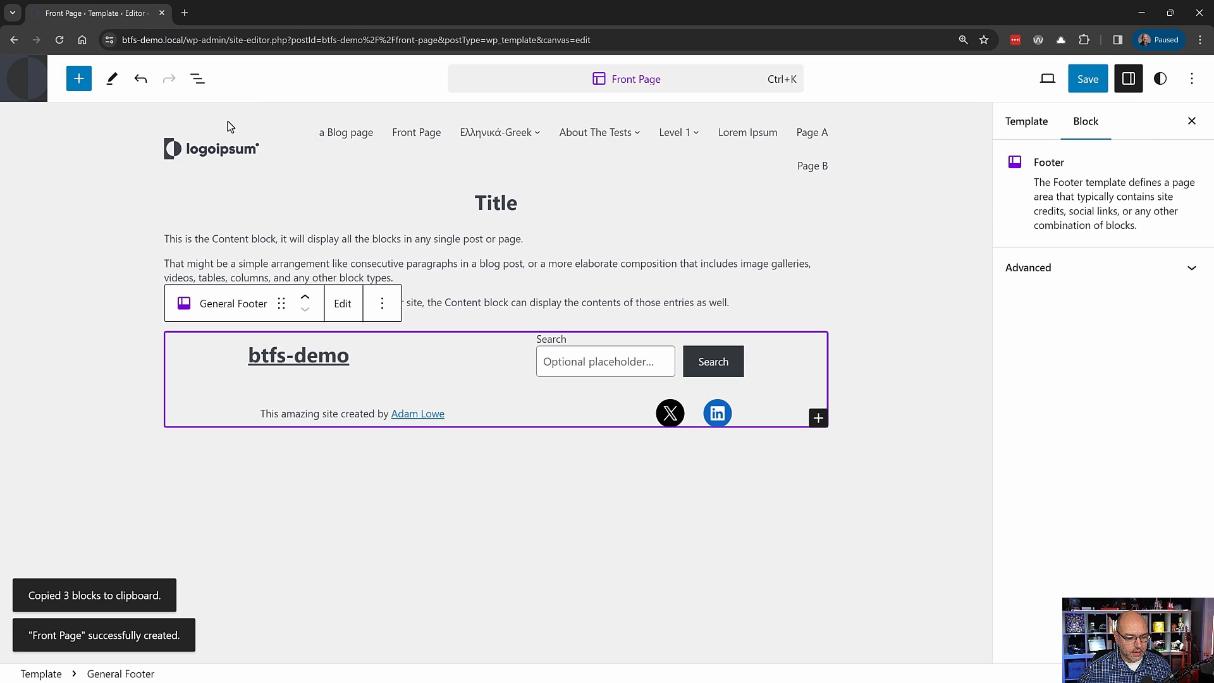
- Delete the Row holding the page title from the Group in the Front Page template
left_click(198, 79)
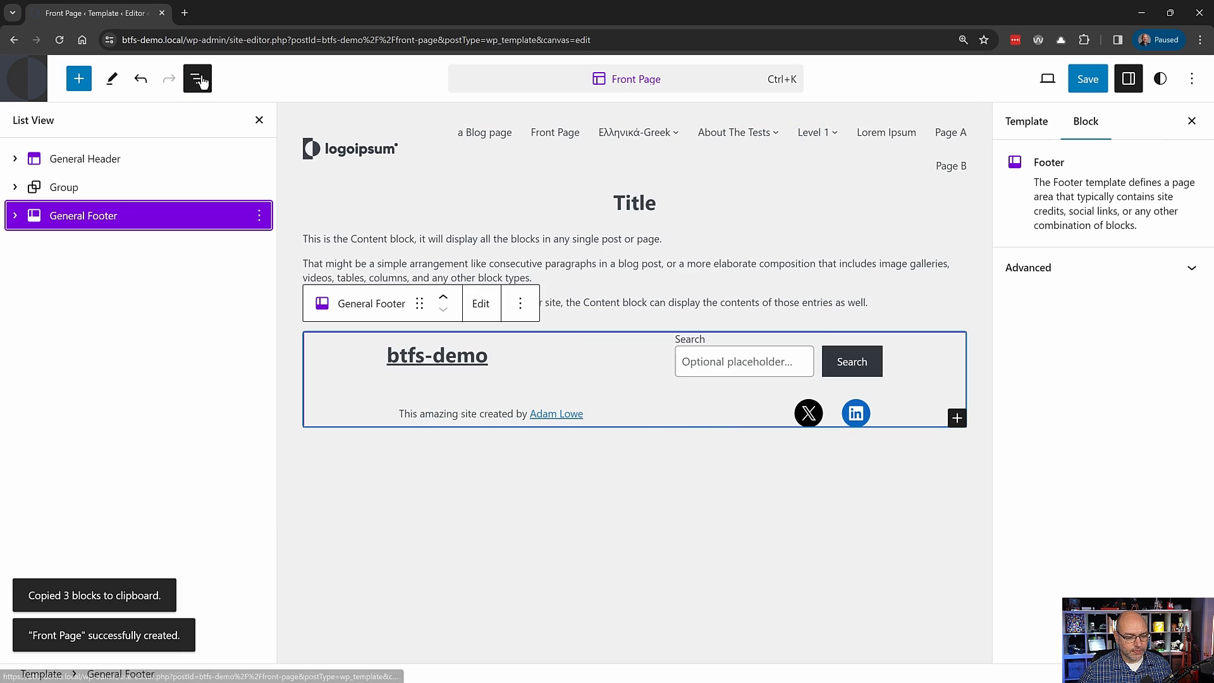
left_click(15, 187)
left_click(87, 217)
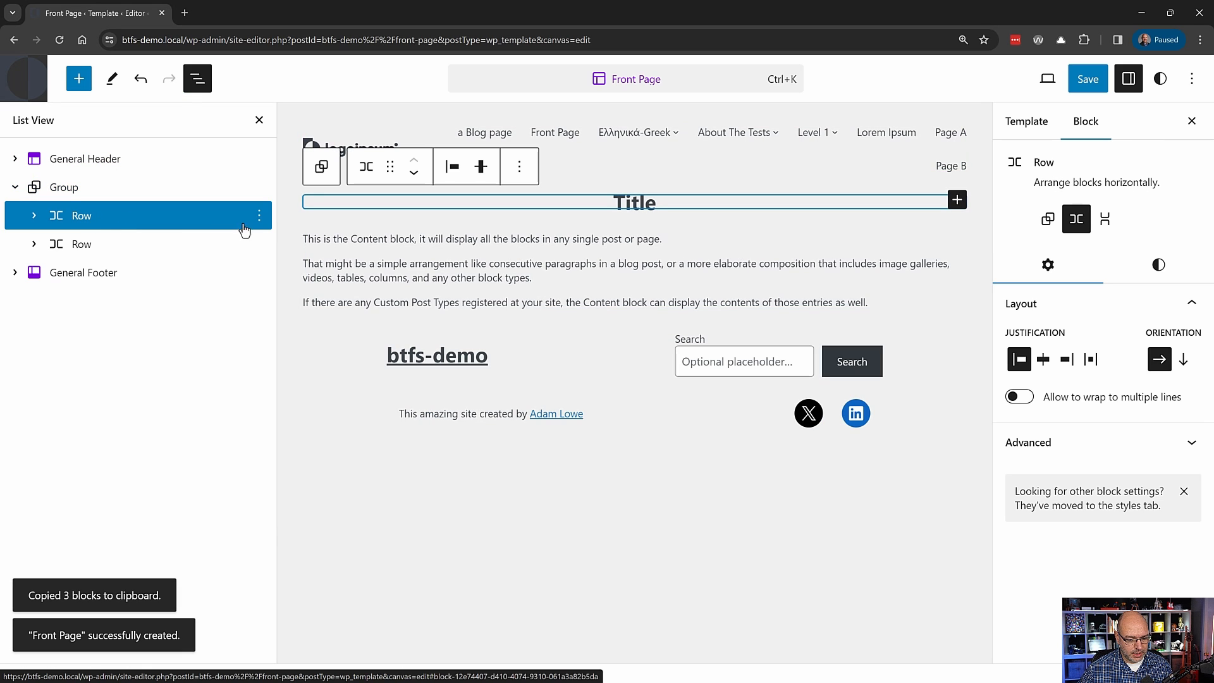
left_click(260, 216)
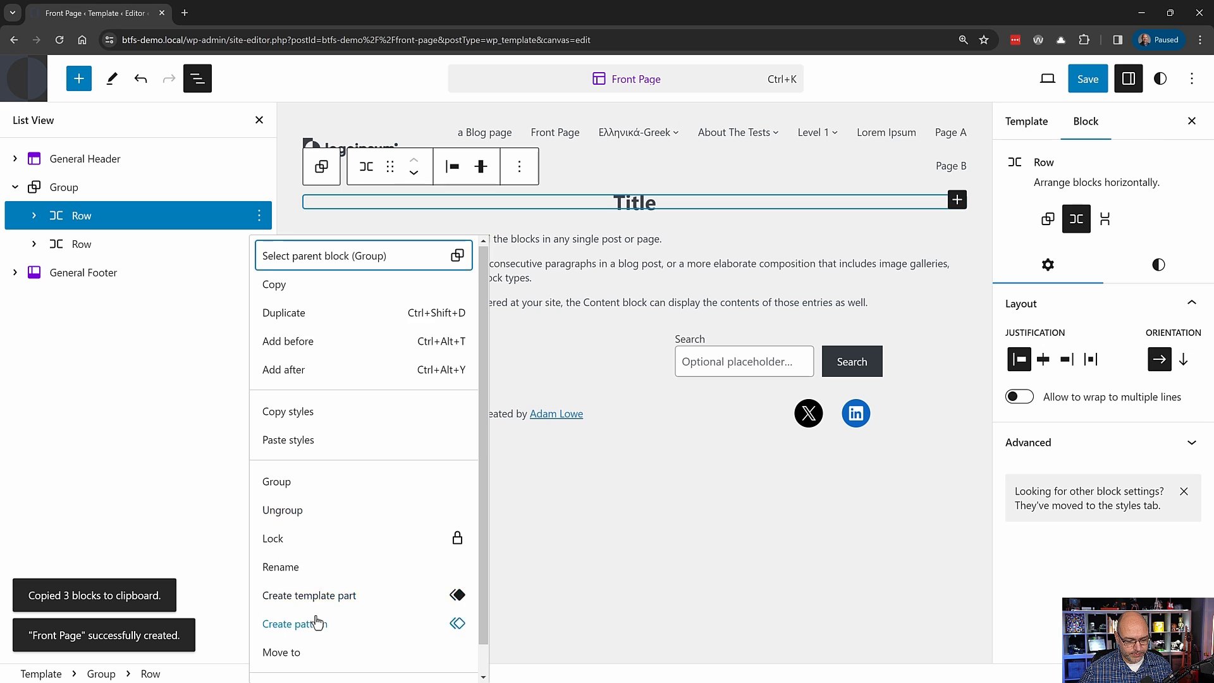
scroll(318, 623, "down", 1)
left_click(301, 664)
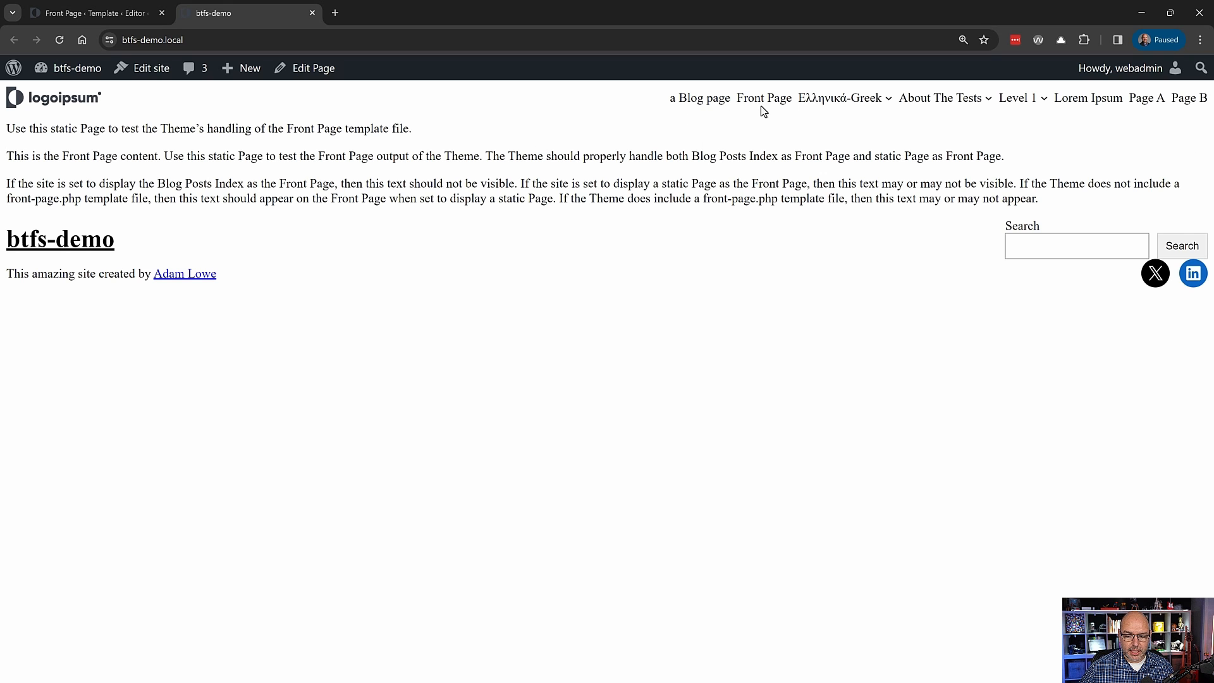
- Check the live site by opening the Page Image Alignment page and the "WP 6.1 spacing presets" post from the blog page
mouse_move(917, 103)
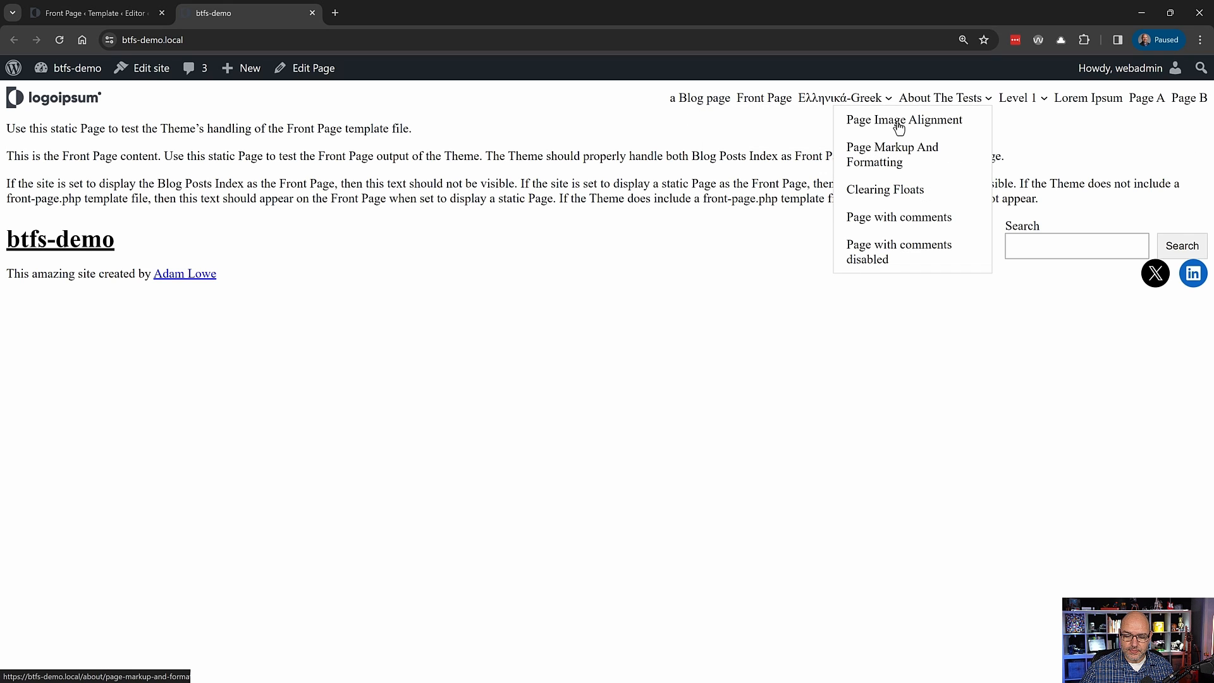
left_click(899, 125)
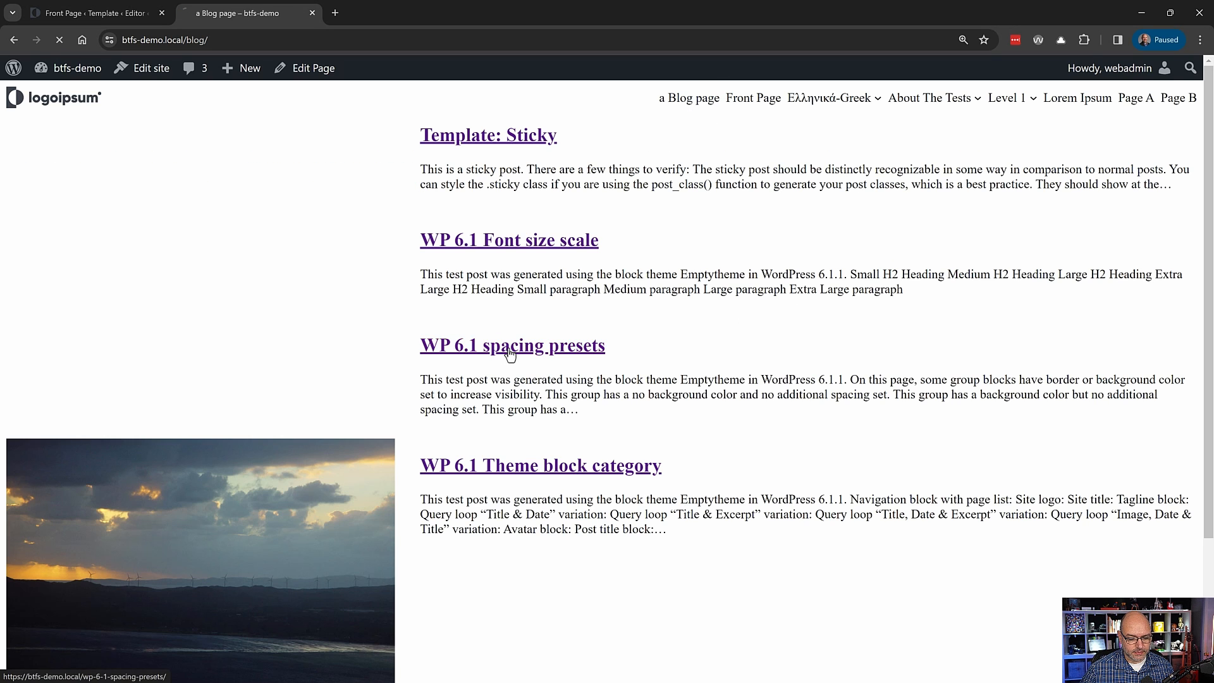
left_click(506, 350)
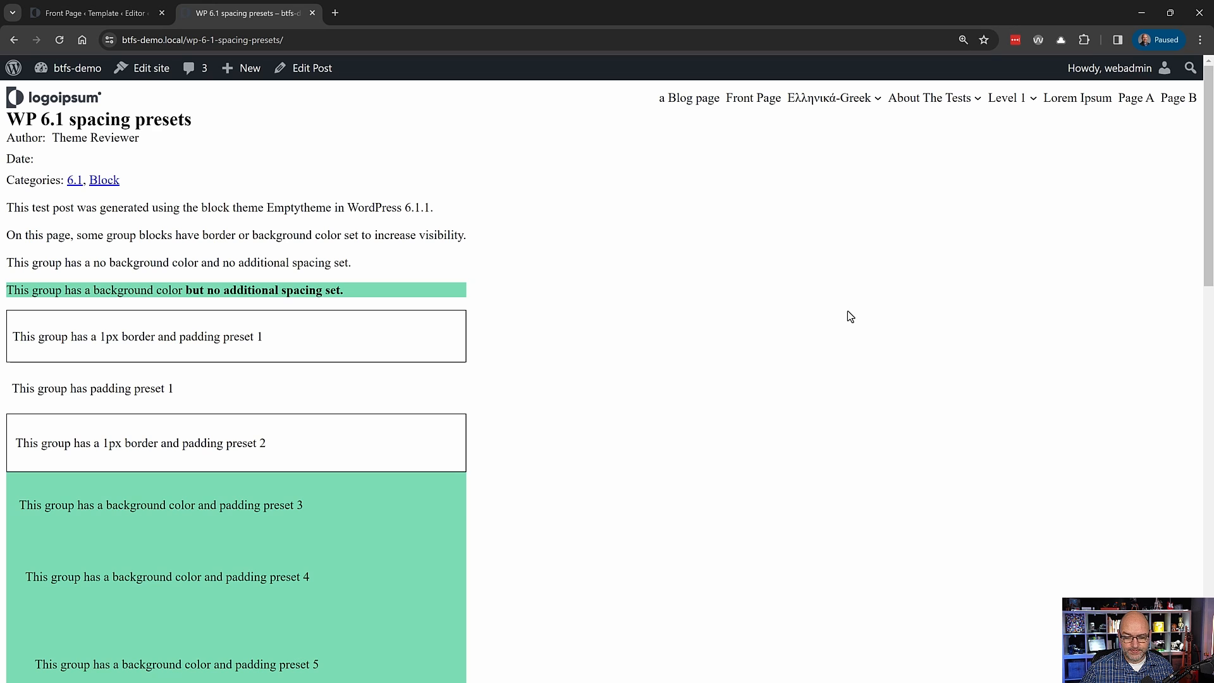
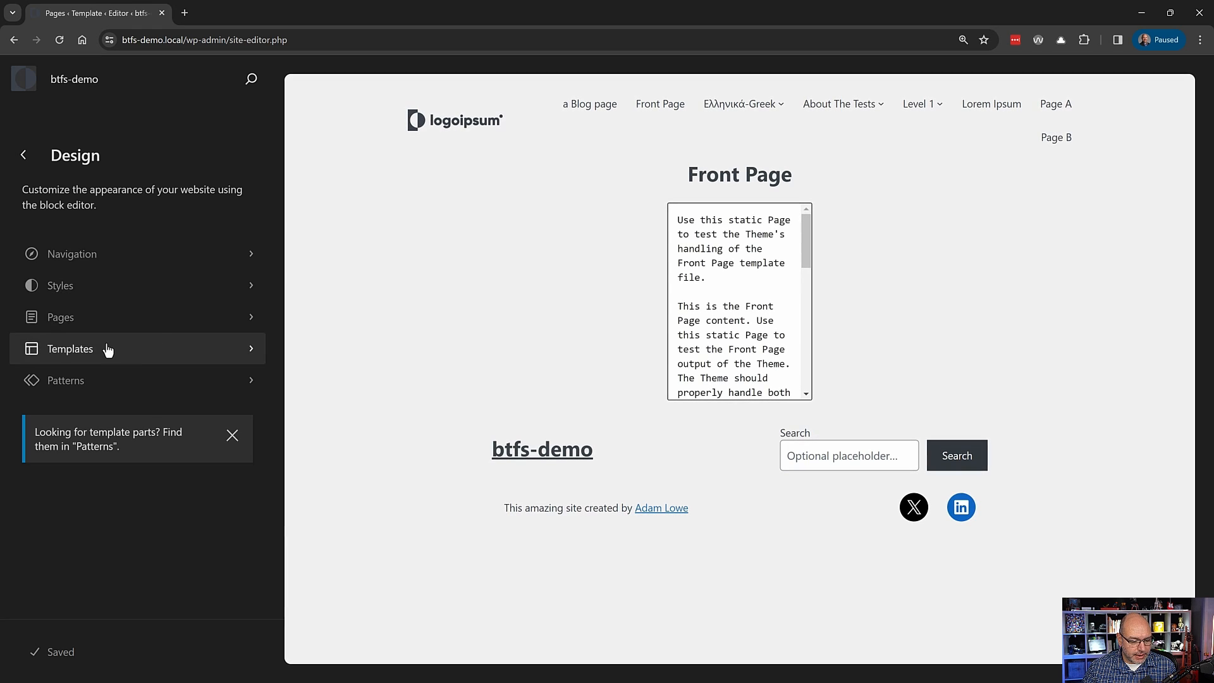
- Open the Index template for editing and expand its Group and Row to reach the Query Loop block
left_click(107, 350)
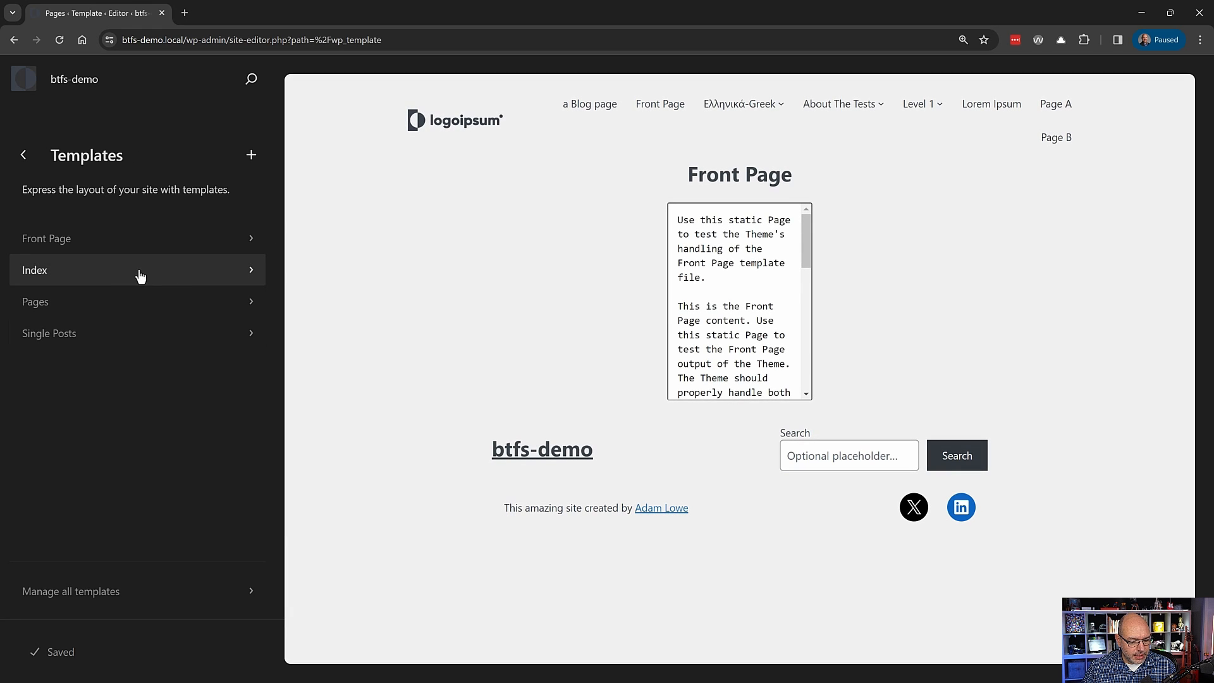
left_click(74, 269)
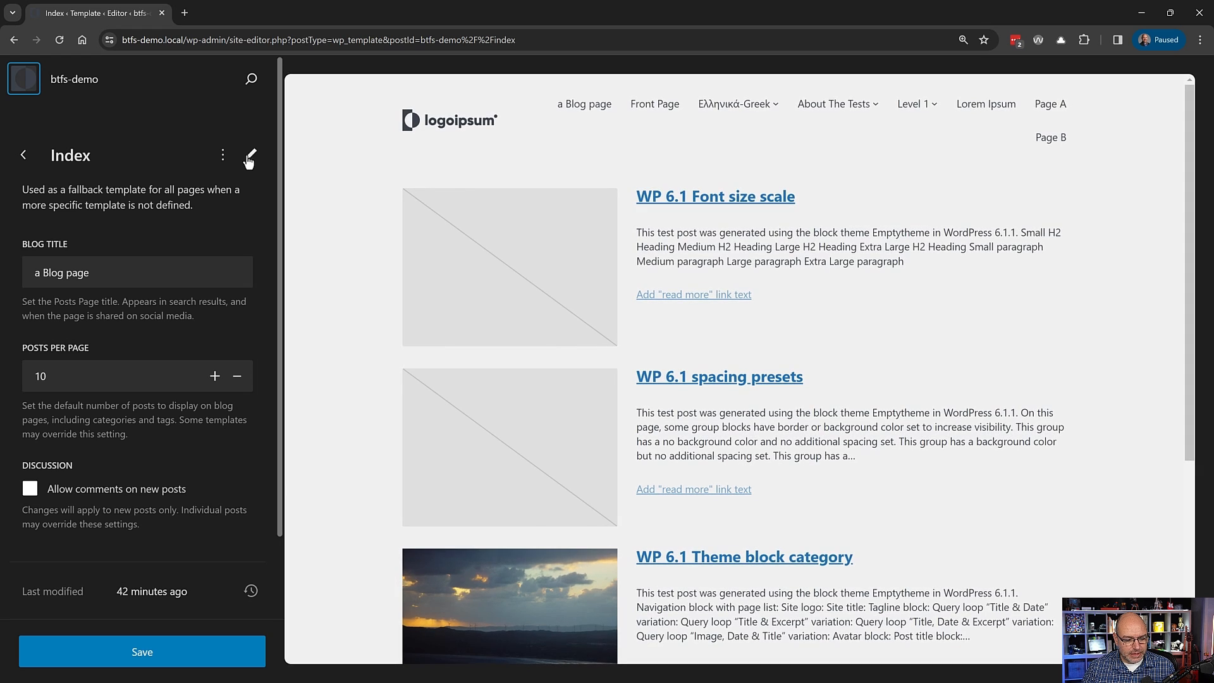
left_click(251, 155)
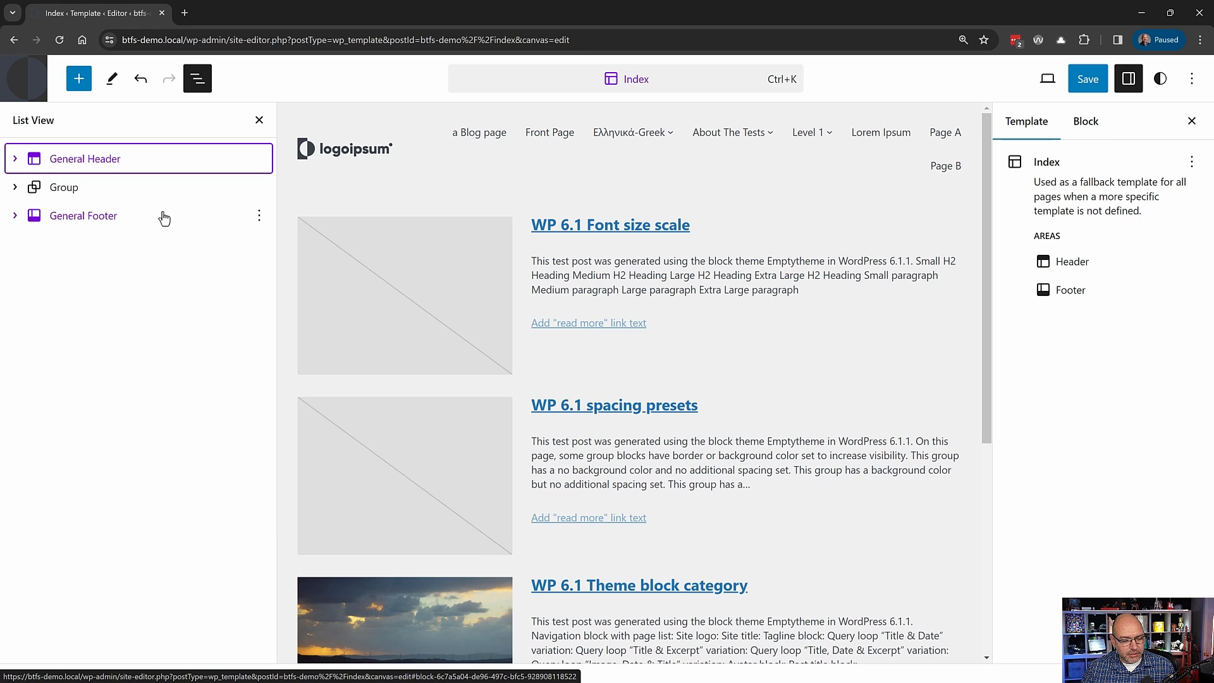
left_click(19, 189)
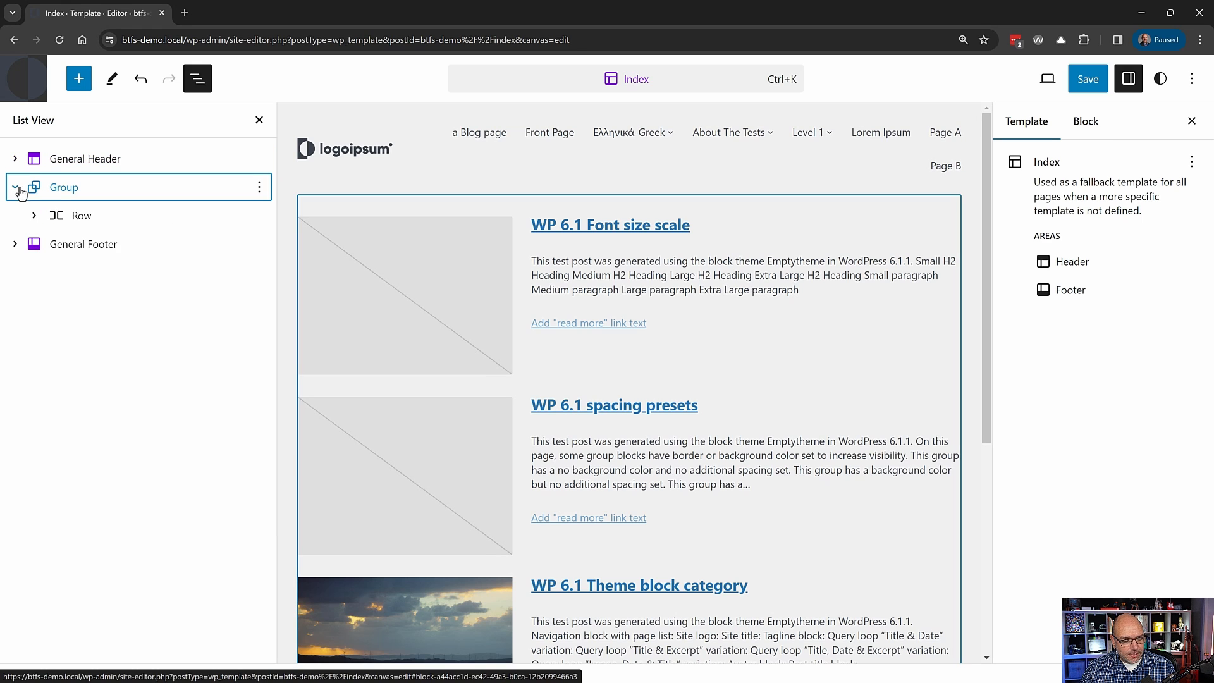
left_click(30, 217)
left_click(56, 244)
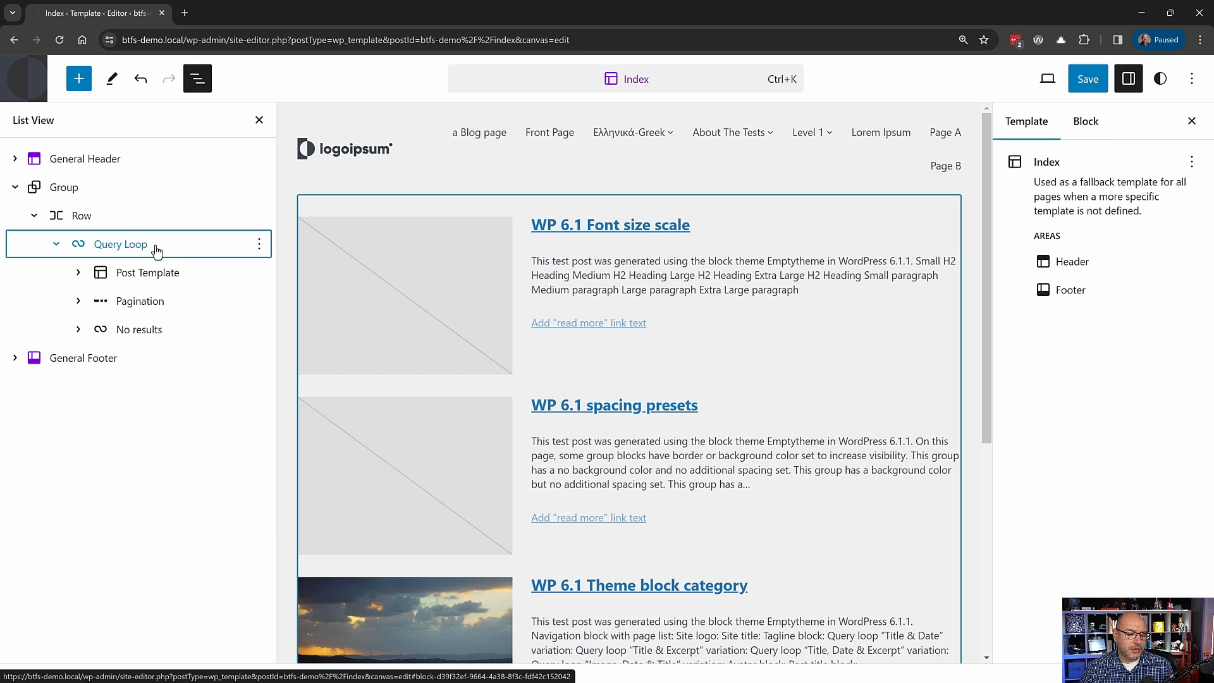
- Turn the Index template's Query Loop block into a template part named "Query Loop" in the General area
left_click(259, 247)
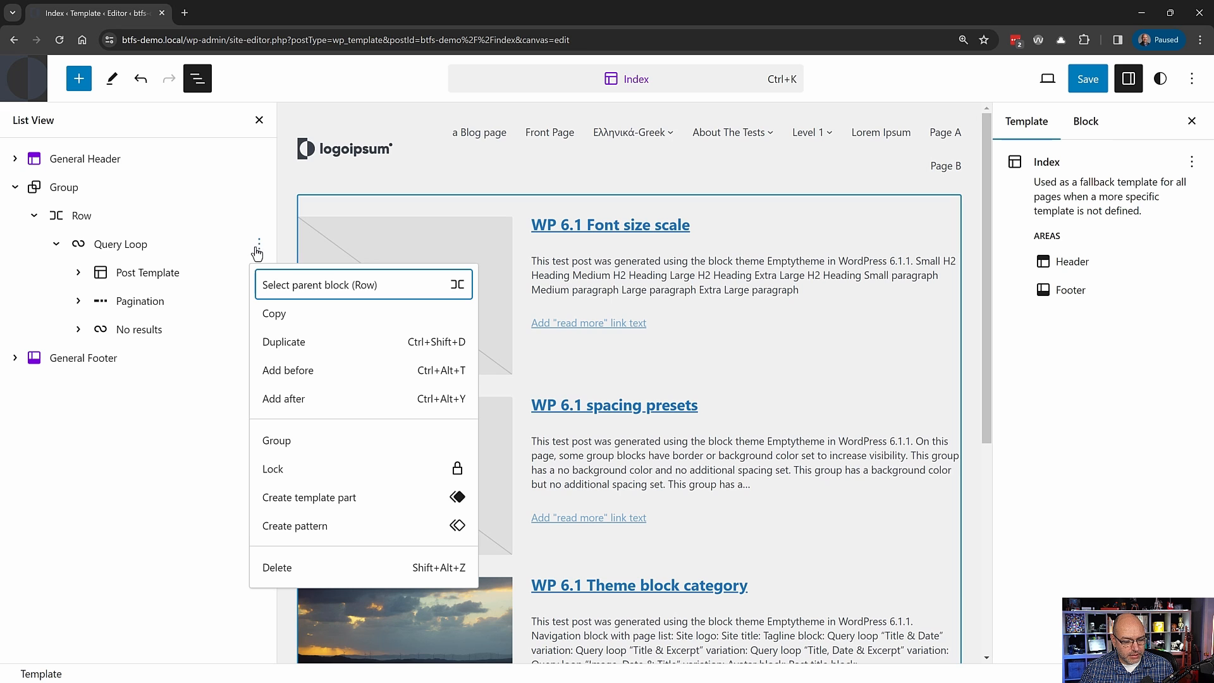
left_click(328, 499)
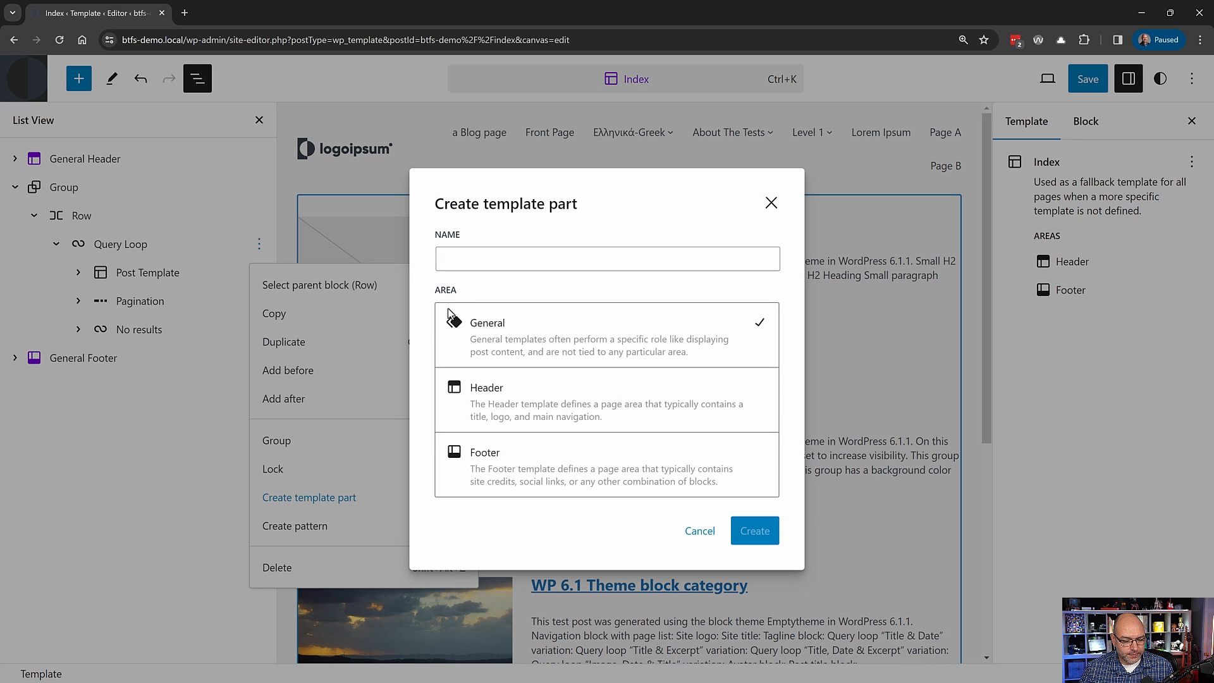
left_click(534, 257)
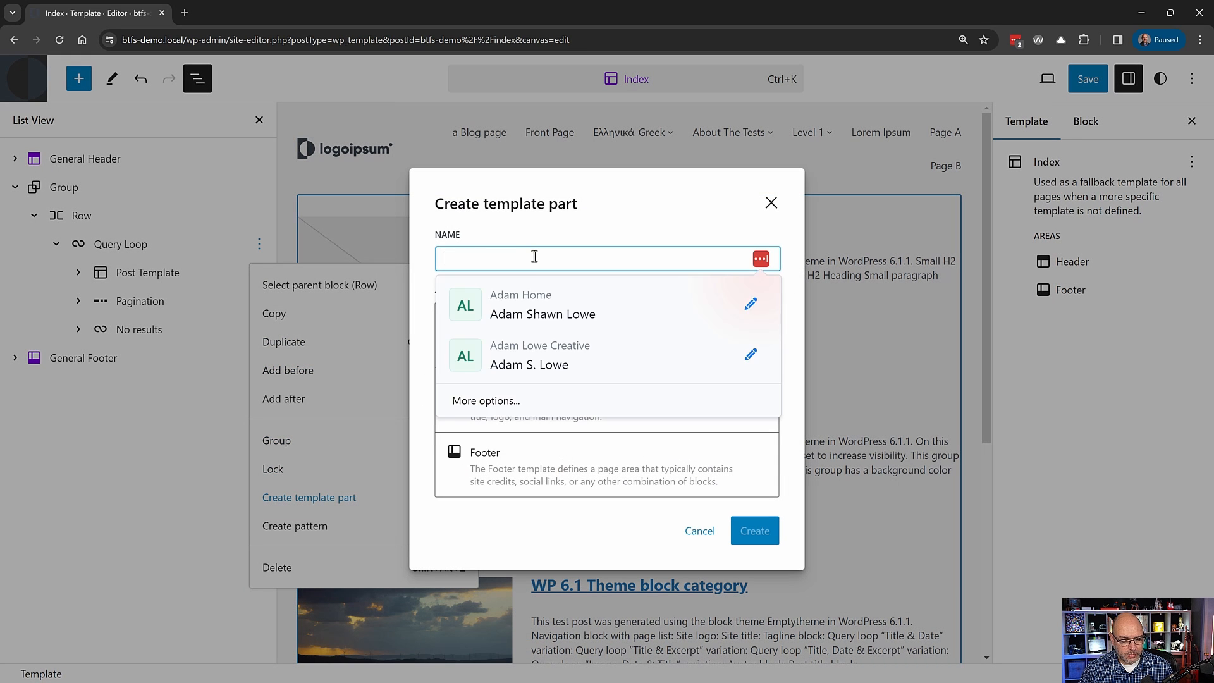
left_click(438, 526)
left_click(622, 335)
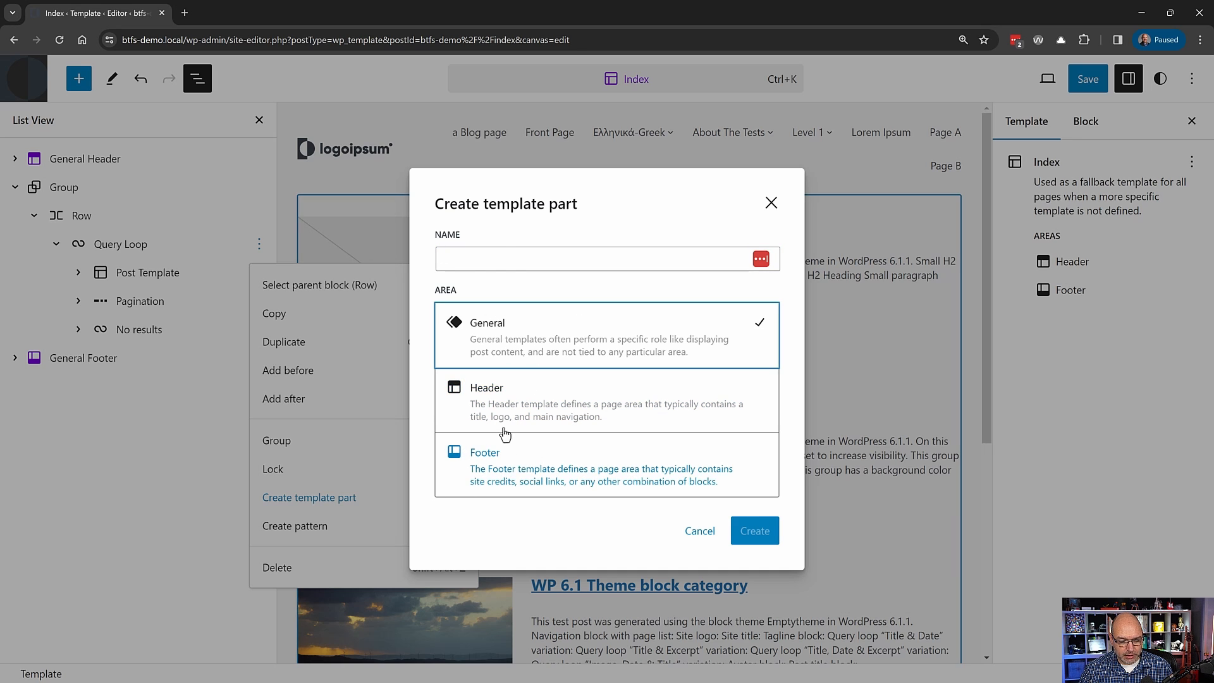
left_click(509, 259)
type("Query Loop")
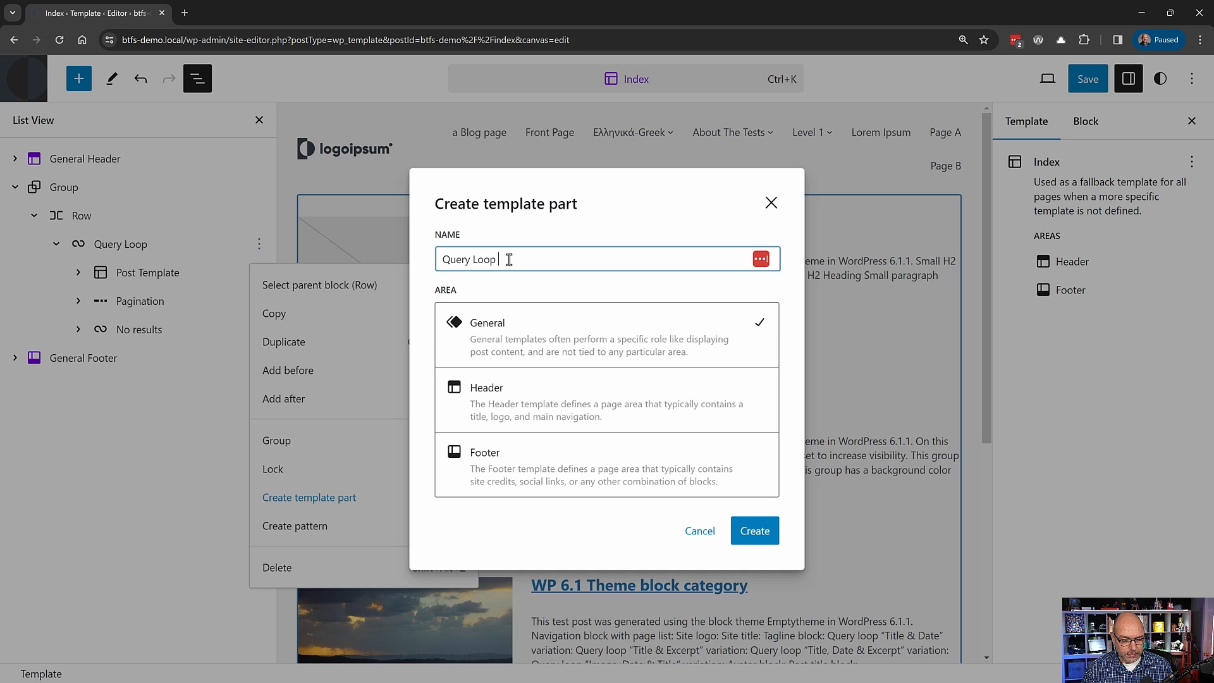
left_click(755, 530)
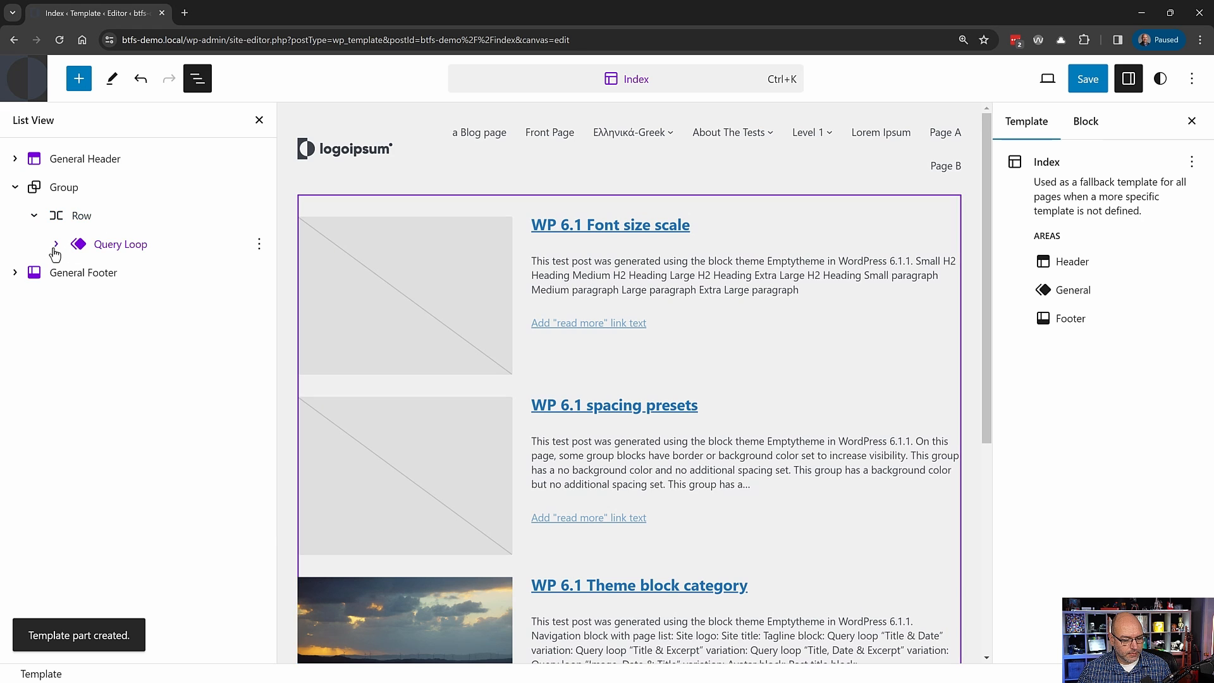
- Inspect the Query Loop block nested inside the new template part and save the Index template
left_click(56, 244)
left_click(77, 272)
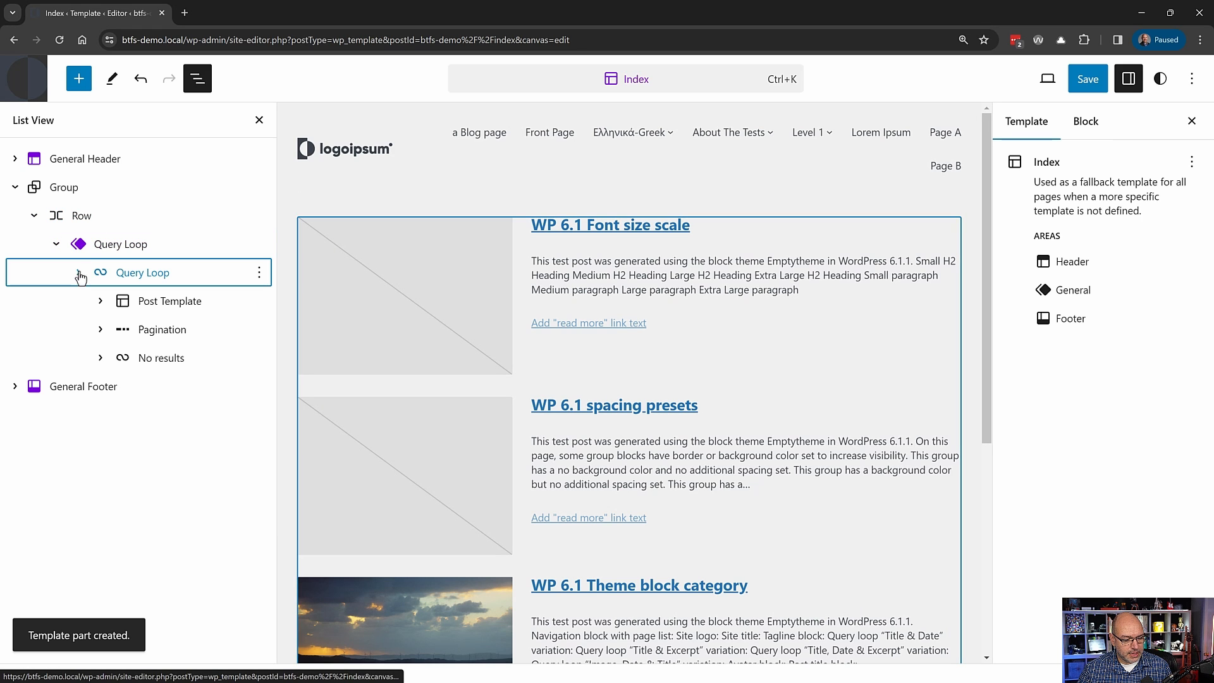
left_click(127, 250)
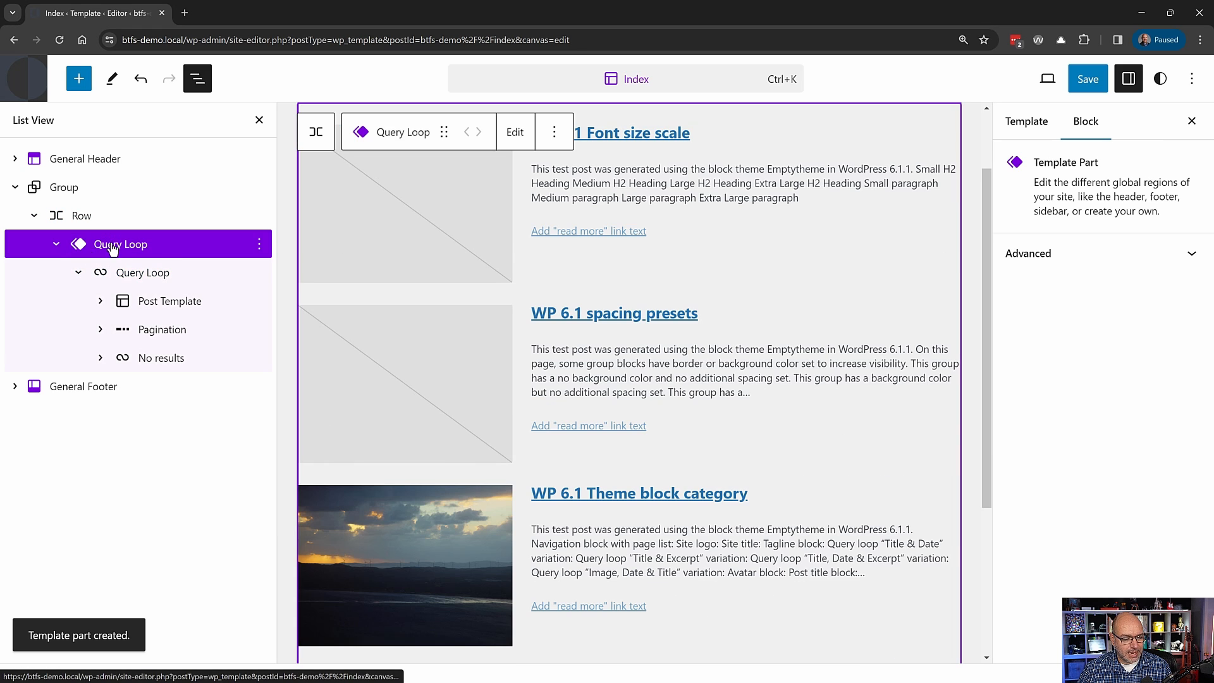
left_click(125, 273)
key("Left")
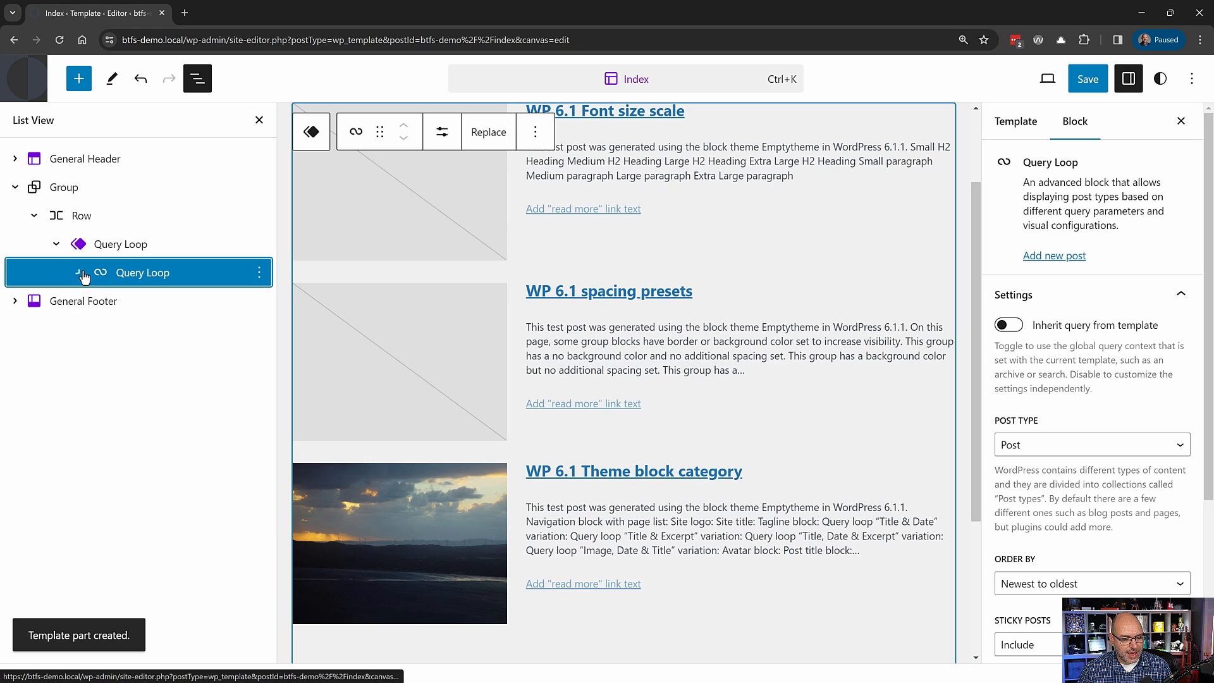
left_click(128, 250)
left_click(78, 273)
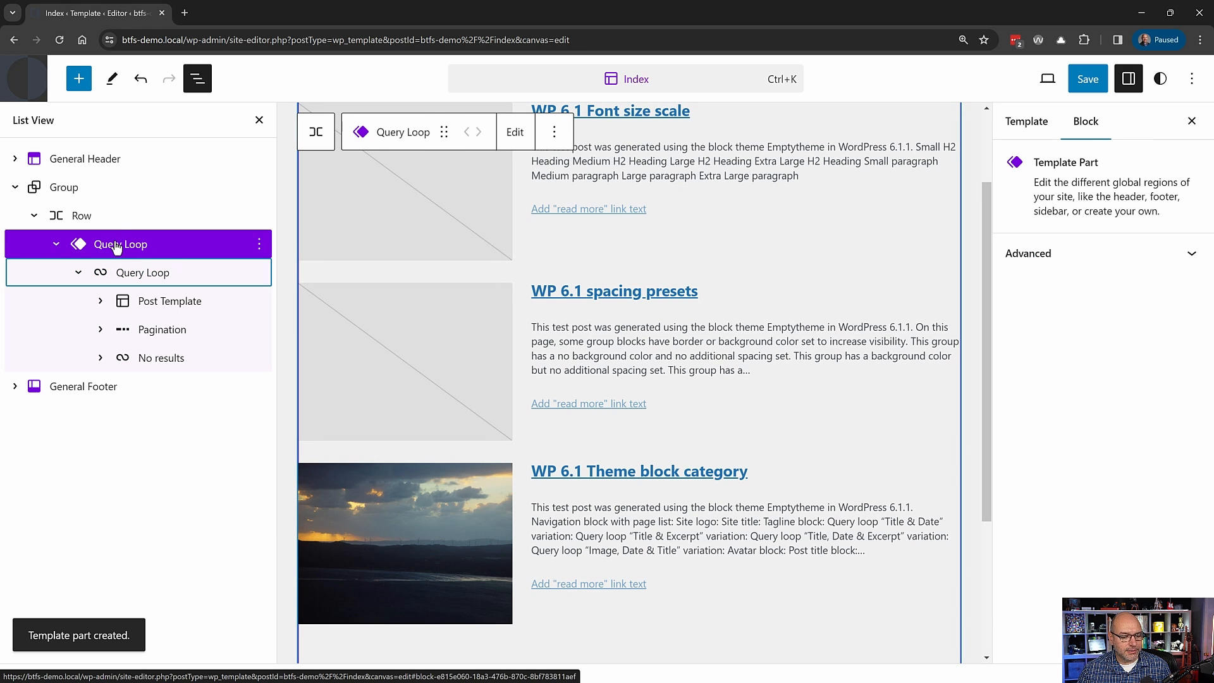
left_click(1085, 81)
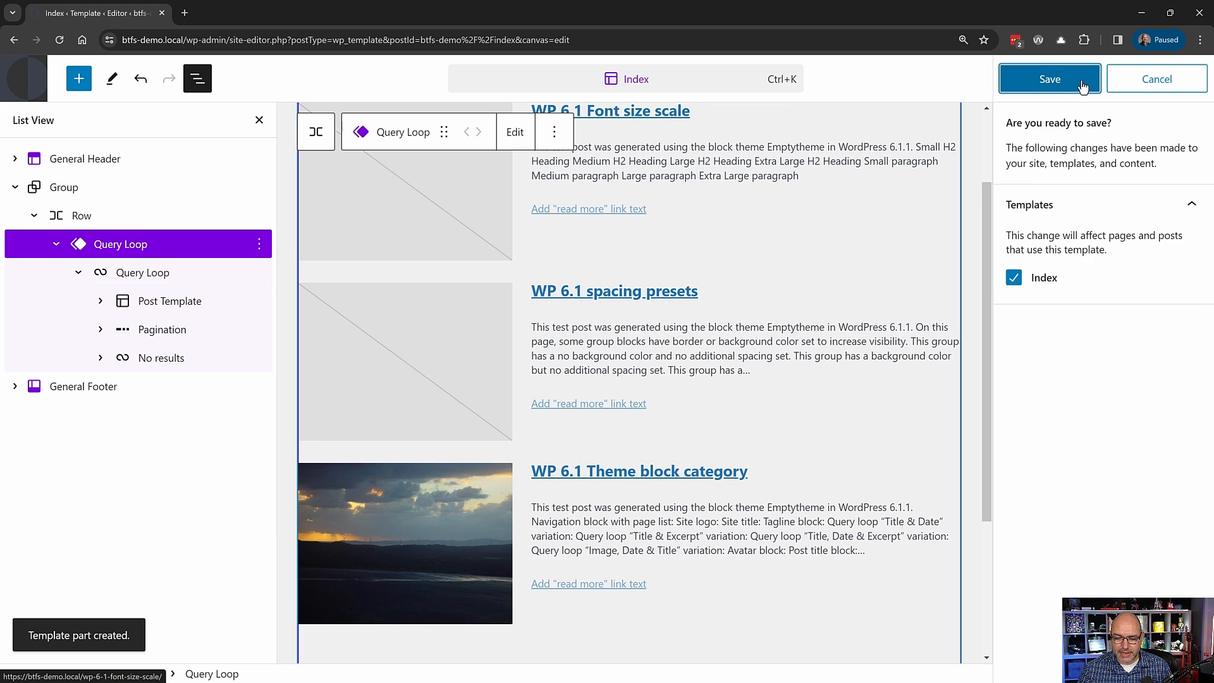
left_click(1075, 86)
- Copy the General Header, Group and General Footer blocks of the Index template together
left_click(128, 161)
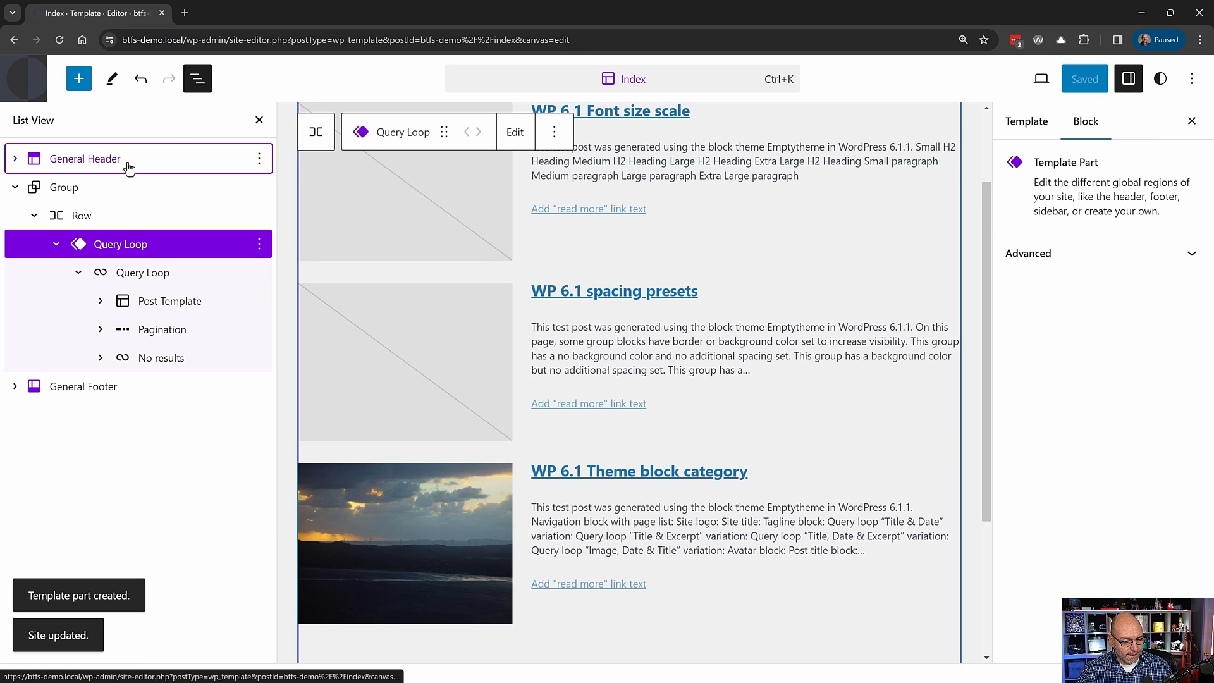
left_click(15, 187)
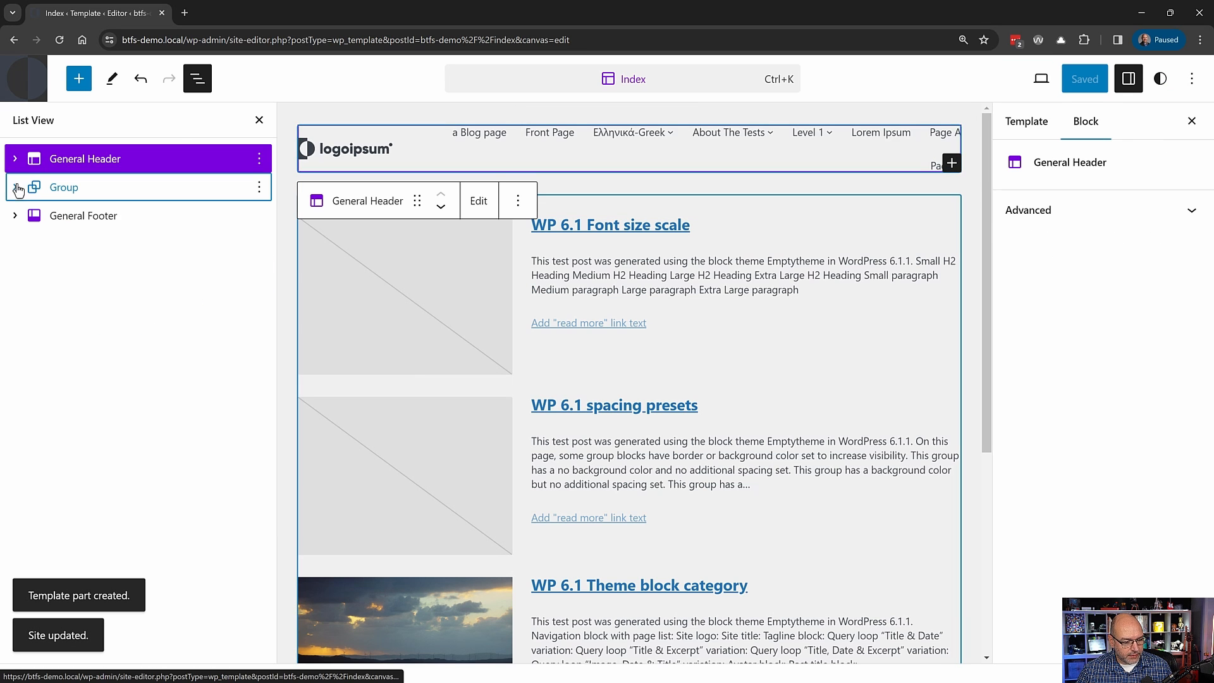
left_click(95, 218, "shift")
left_click(259, 159)
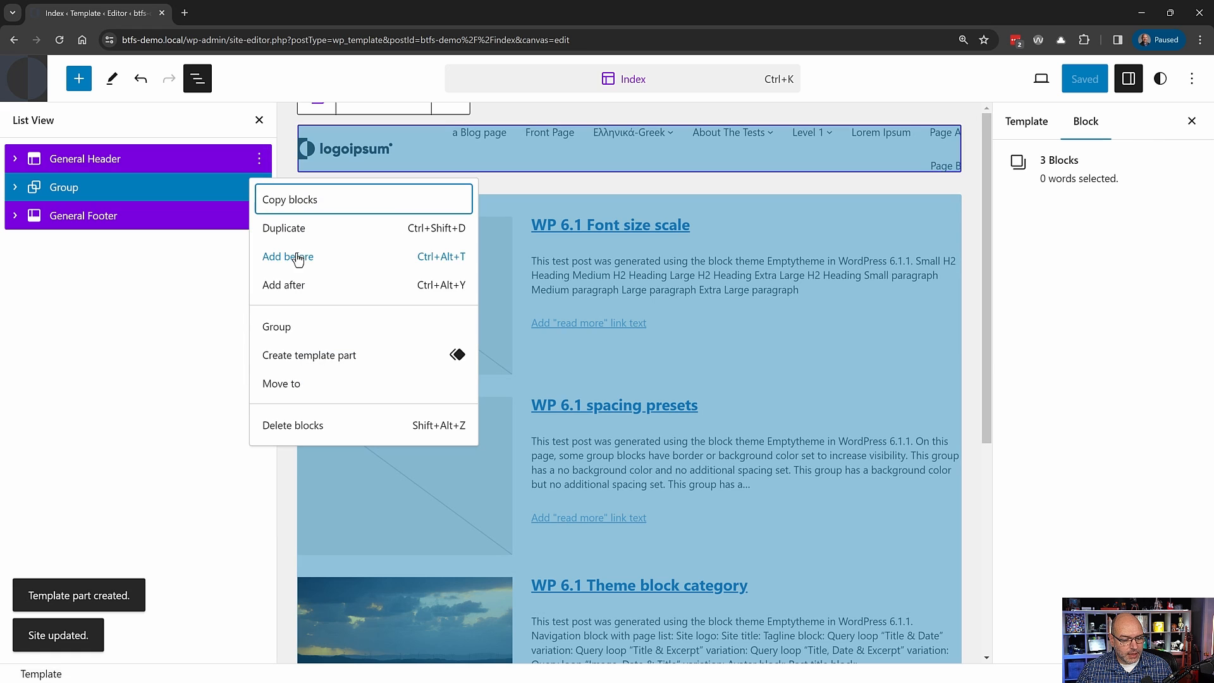
left_click(310, 200)
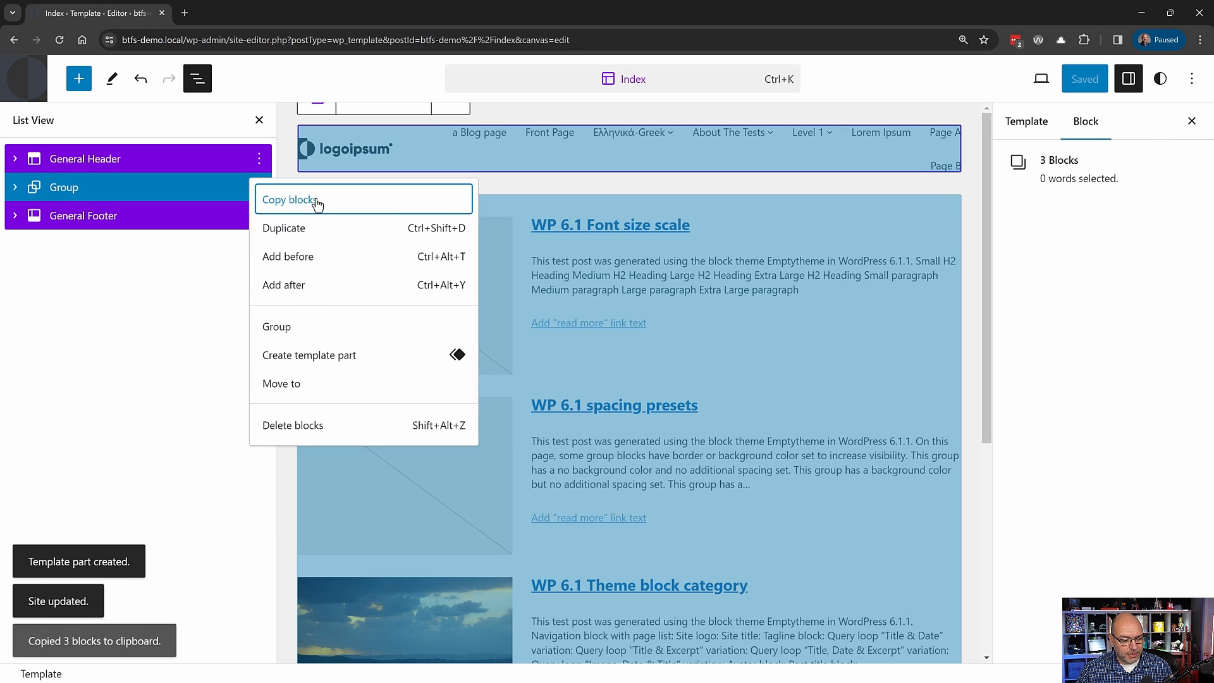
- Return to the template list and create an All Archives template from the offered starting pattern
left_click(25, 78)
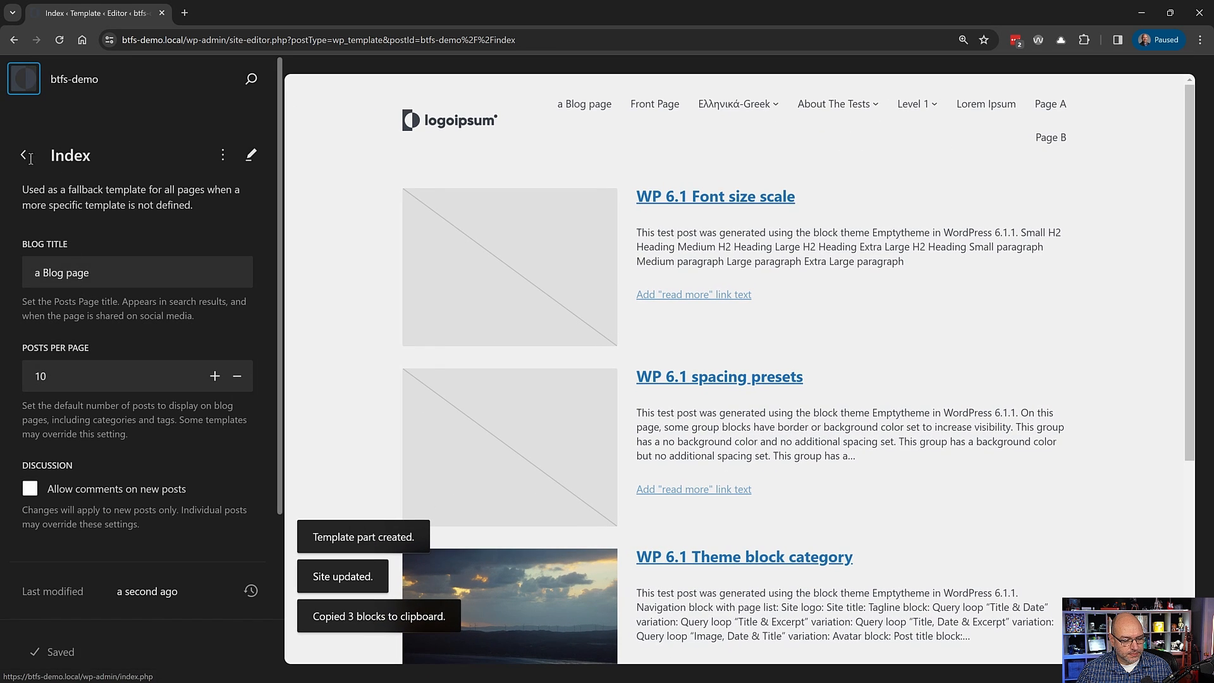
left_click(24, 156)
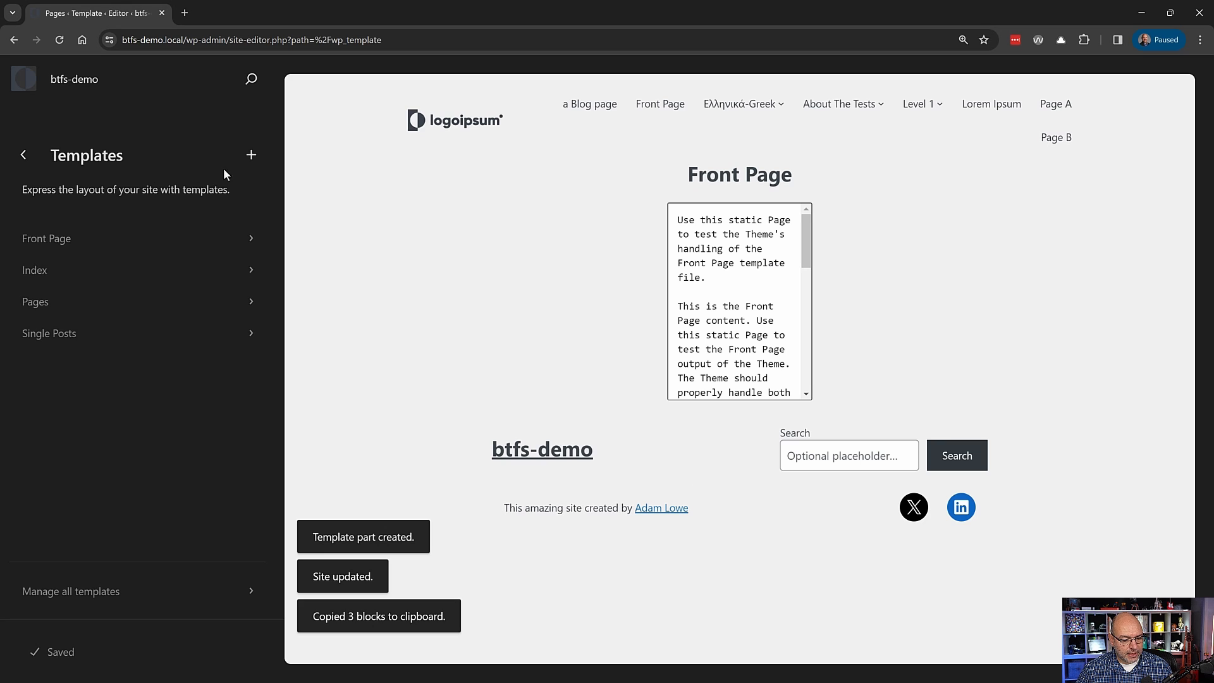
left_click(251, 158)
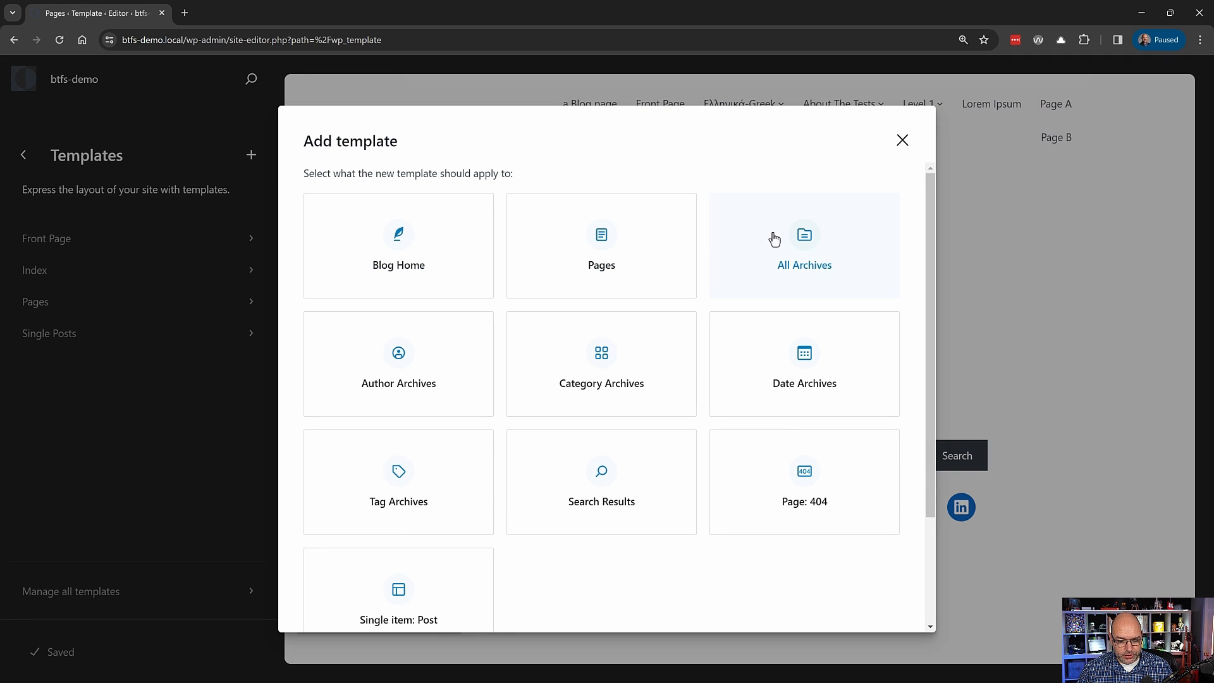
left_click(808, 252)
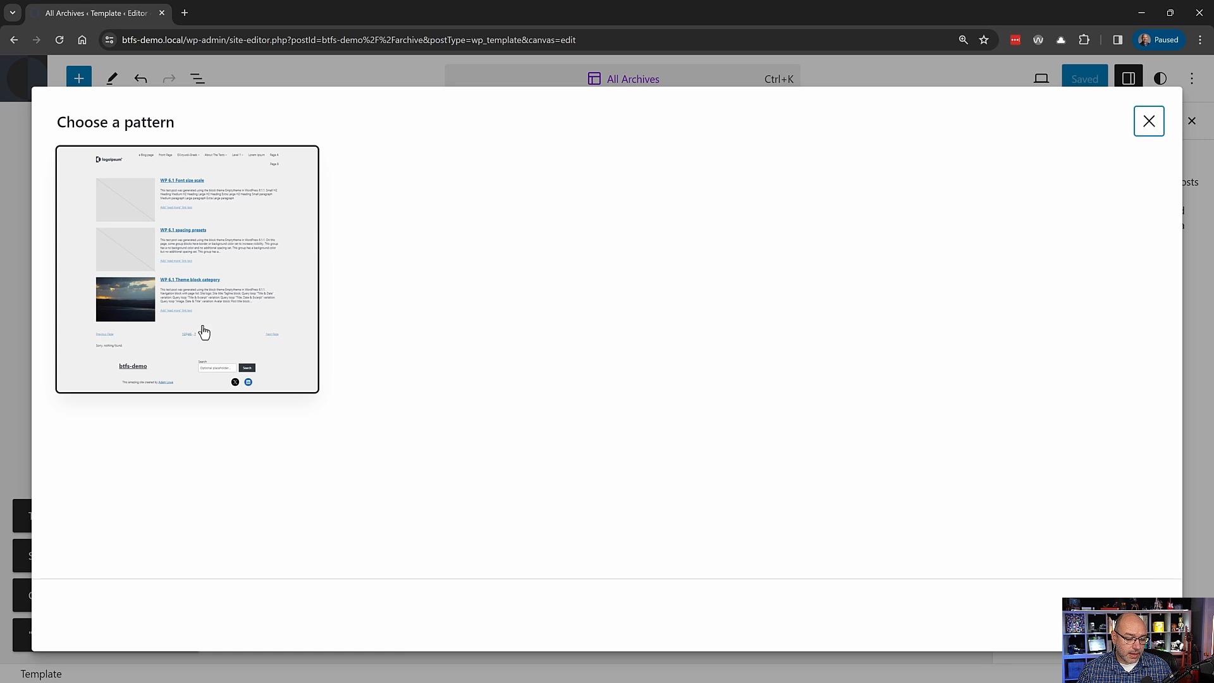
left_click(278, 228)
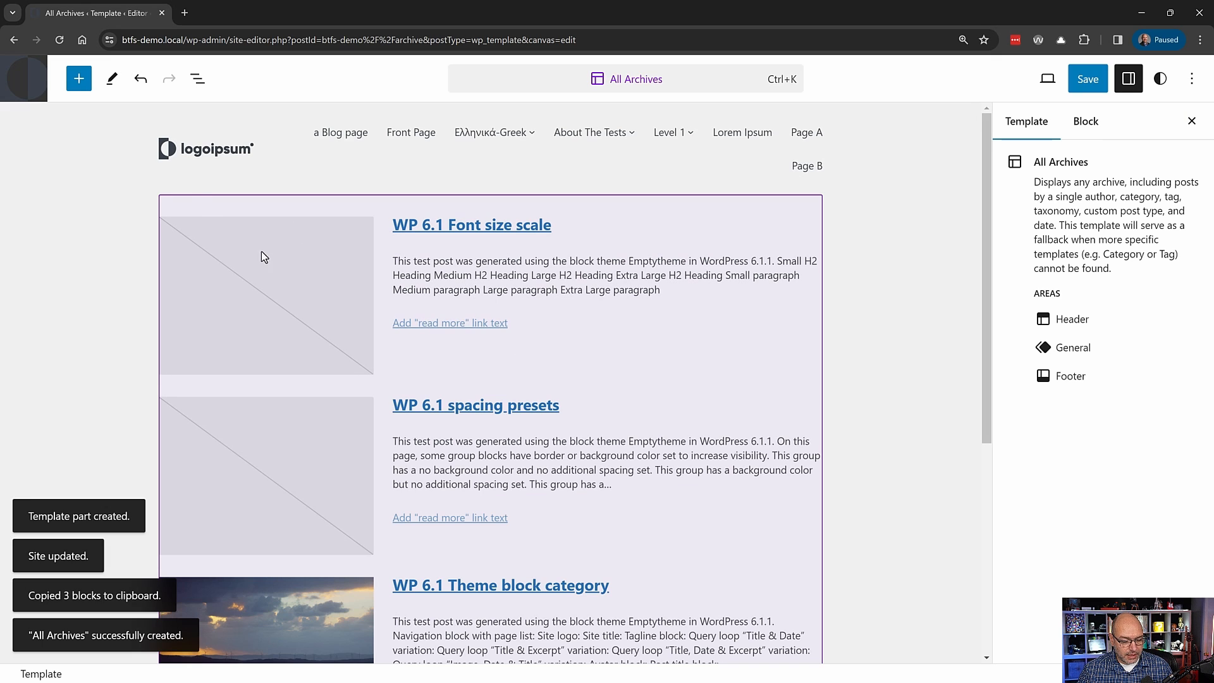
- Expand the Group and Row in the All Archives template's block list to check for the Query Loop template part
left_click(196, 78)
left_click(32, 187)
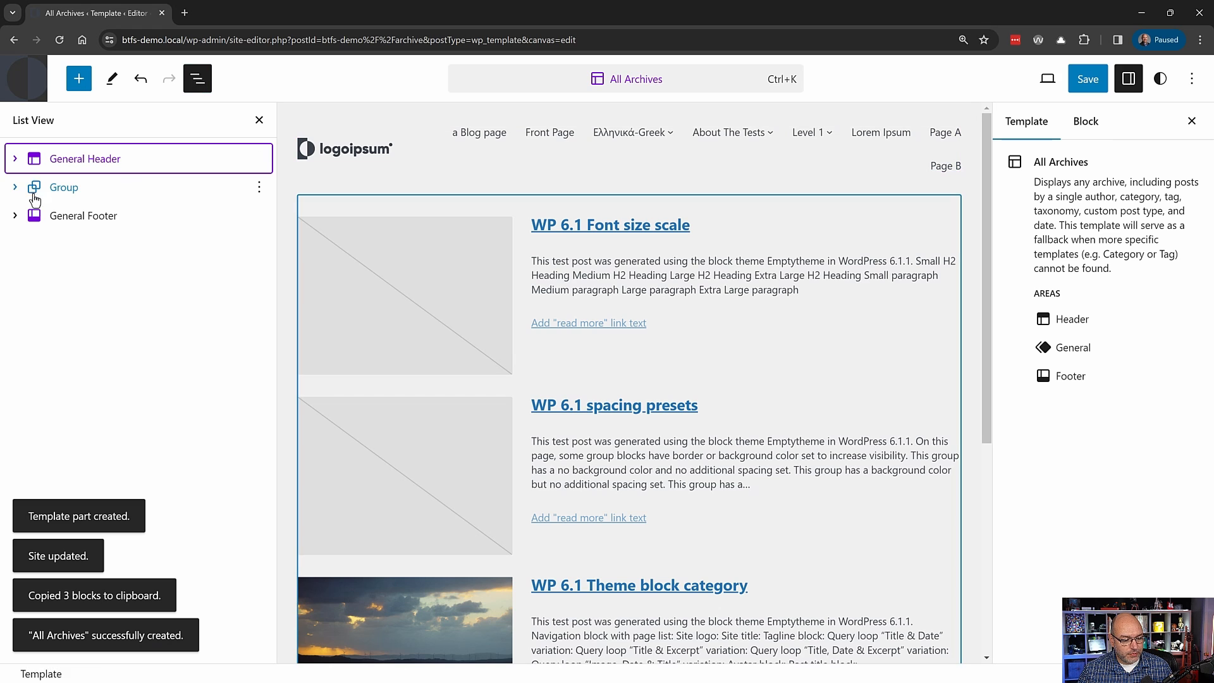
left_click(16, 187)
left_click(34, 216)
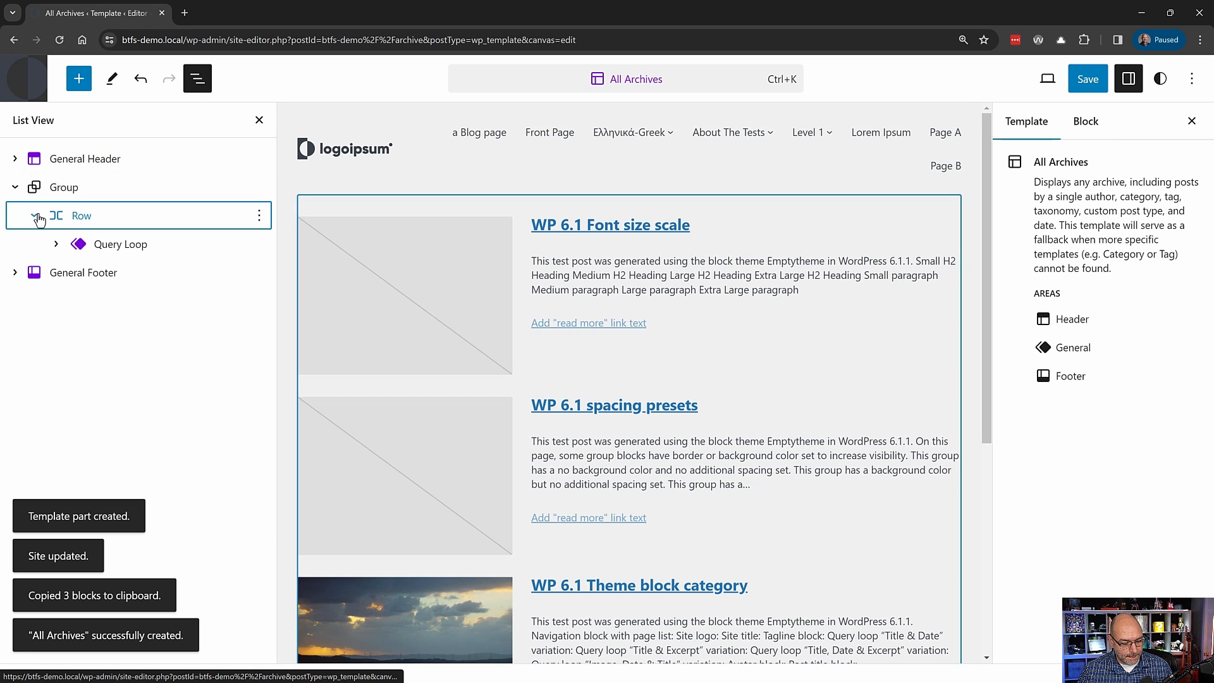
- Inspect the Query Loop nested in the All Archives template's Row and dismiss the leftover editor notifications
left_click(55, 246)
left_click(63, 216)
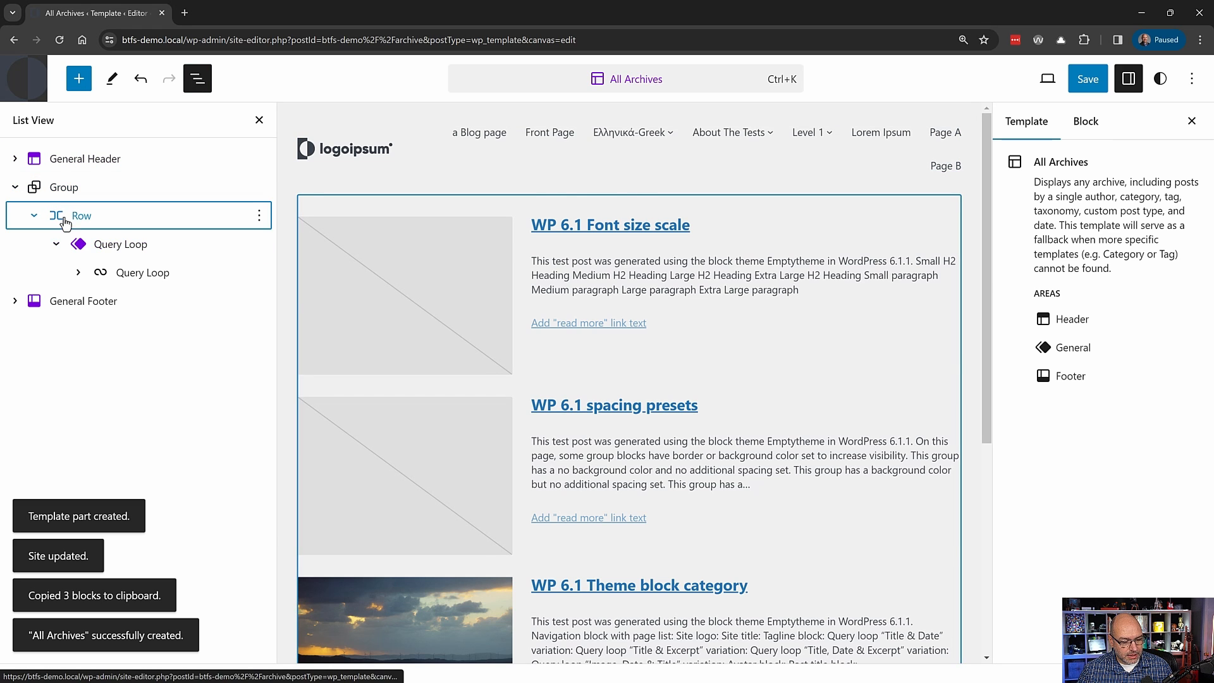
left_click(104, 247)
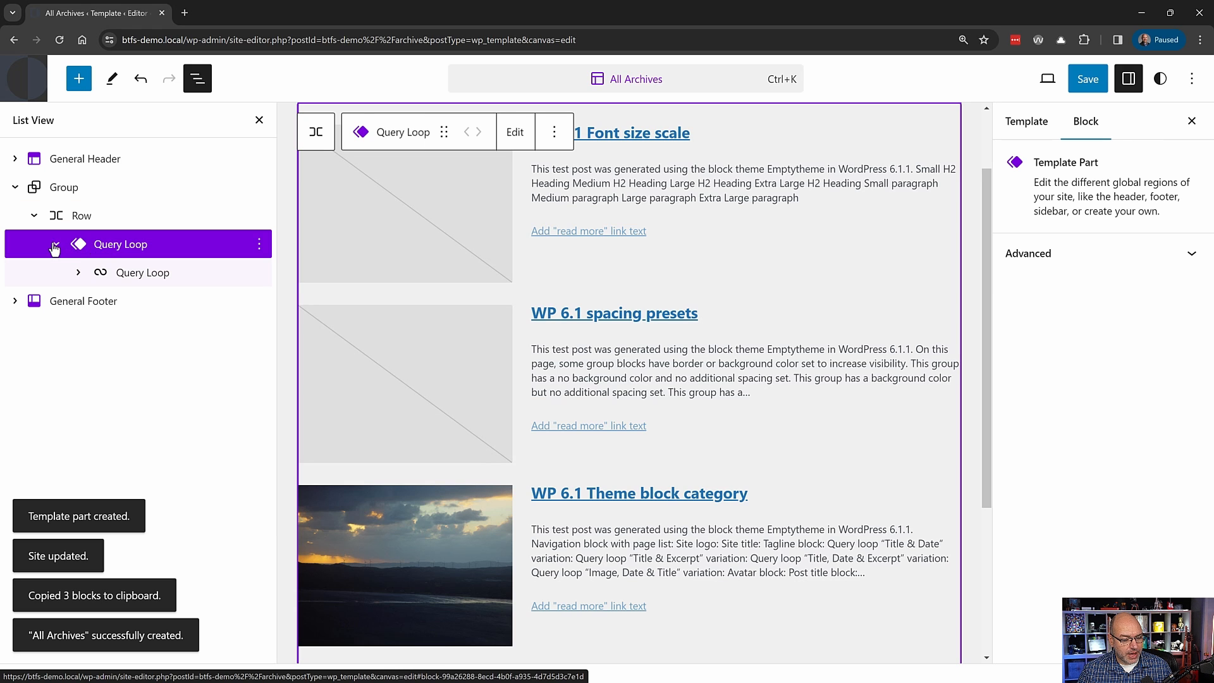
left_click(115, 636)
left_click(72, 604)
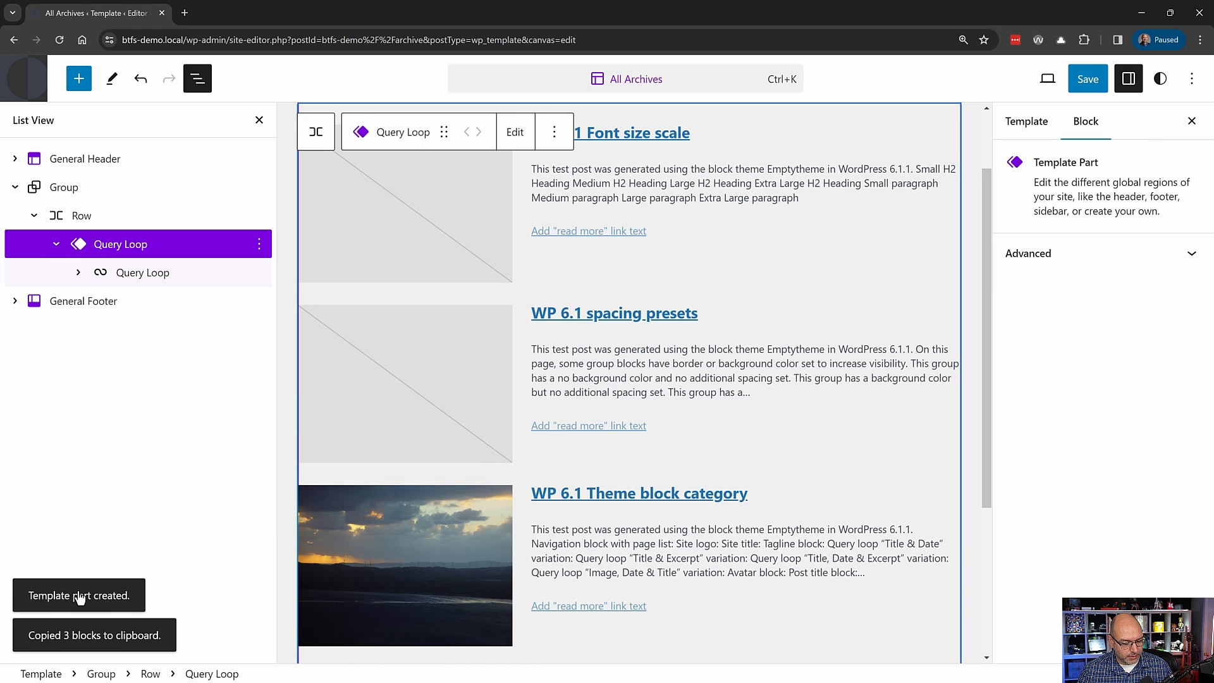
left_click(81, 594)
left_click(80, 630)
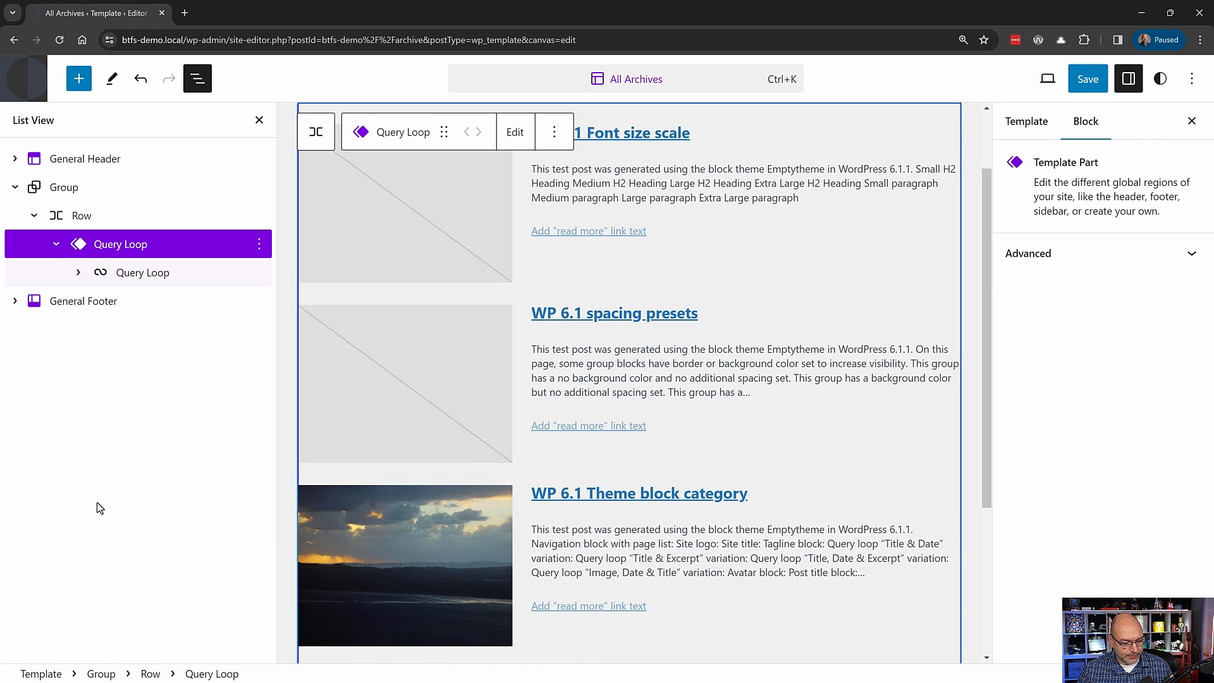
left_click(57, 244)
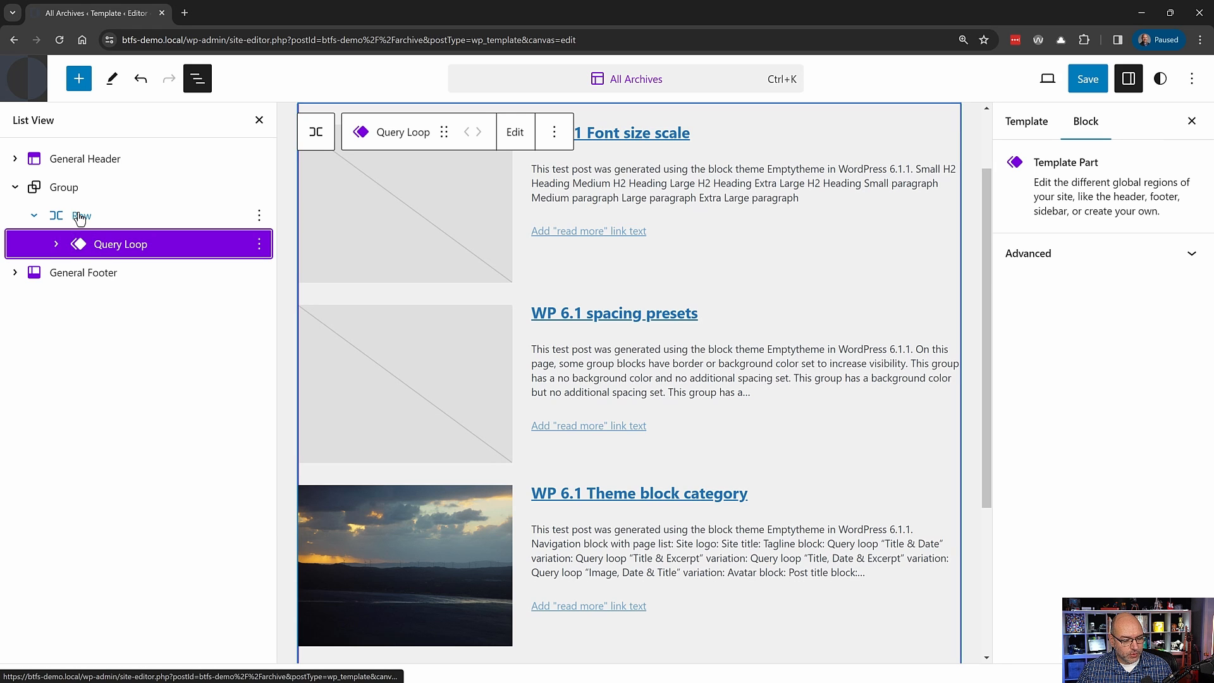
- Add a second Row block inside the Group, directly after the Row that holds the Query Loop
left_click(79, 215)
left_click(80, 78)
type("row")
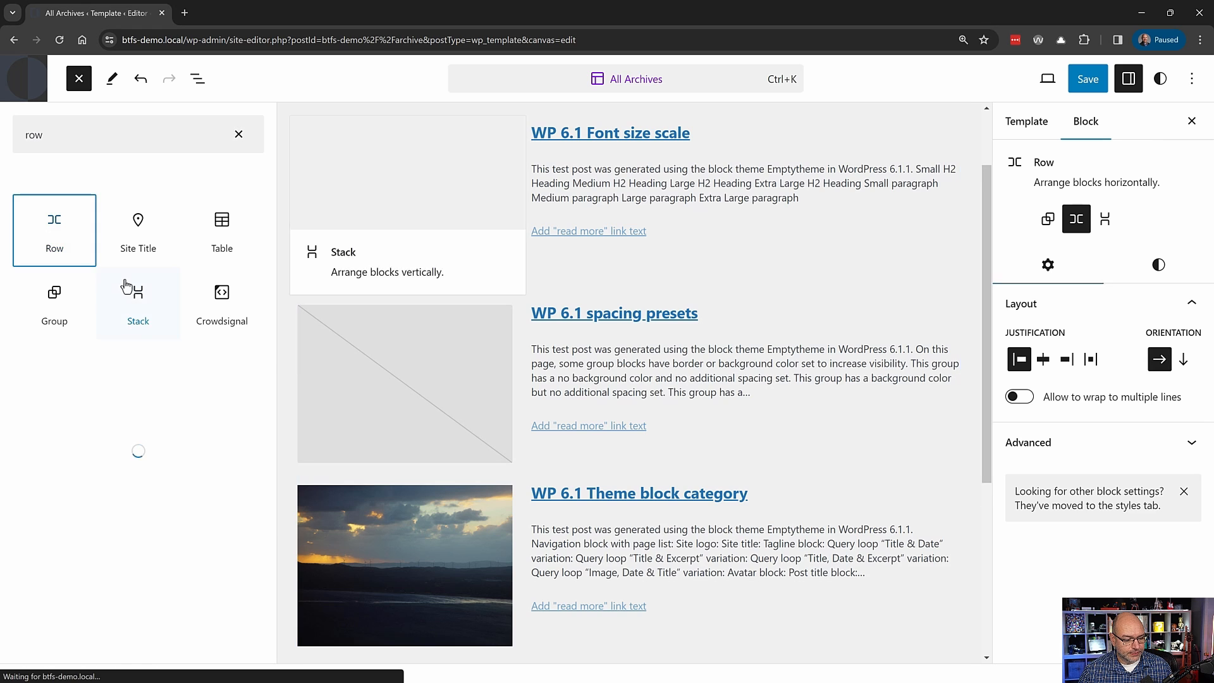
left_click_drag(110, 291, 572, 290)
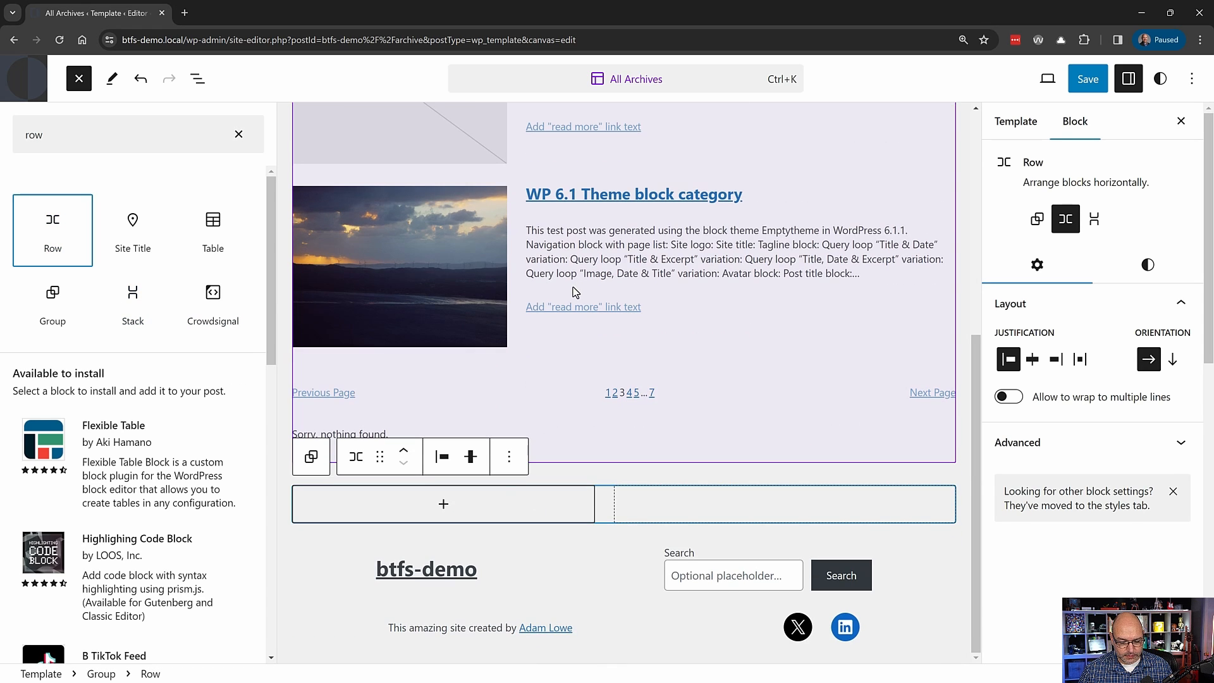
- Insert an Archive Title block into the new empty Row
left_click(442, 515)
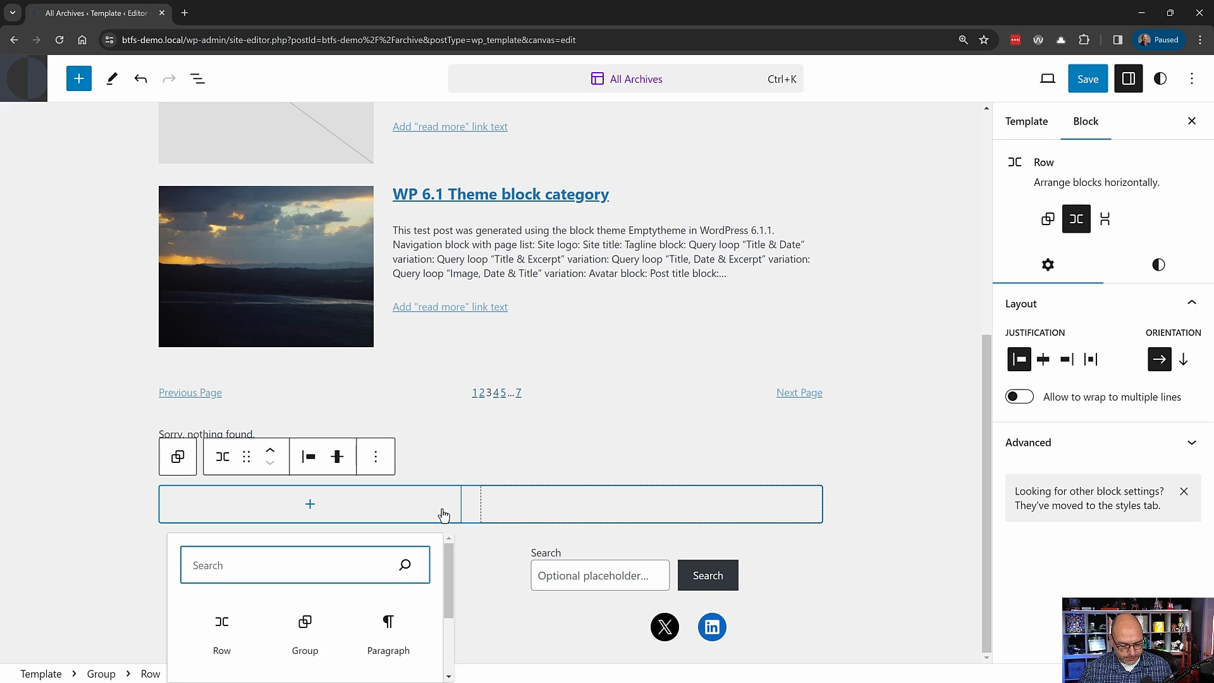
type("title")
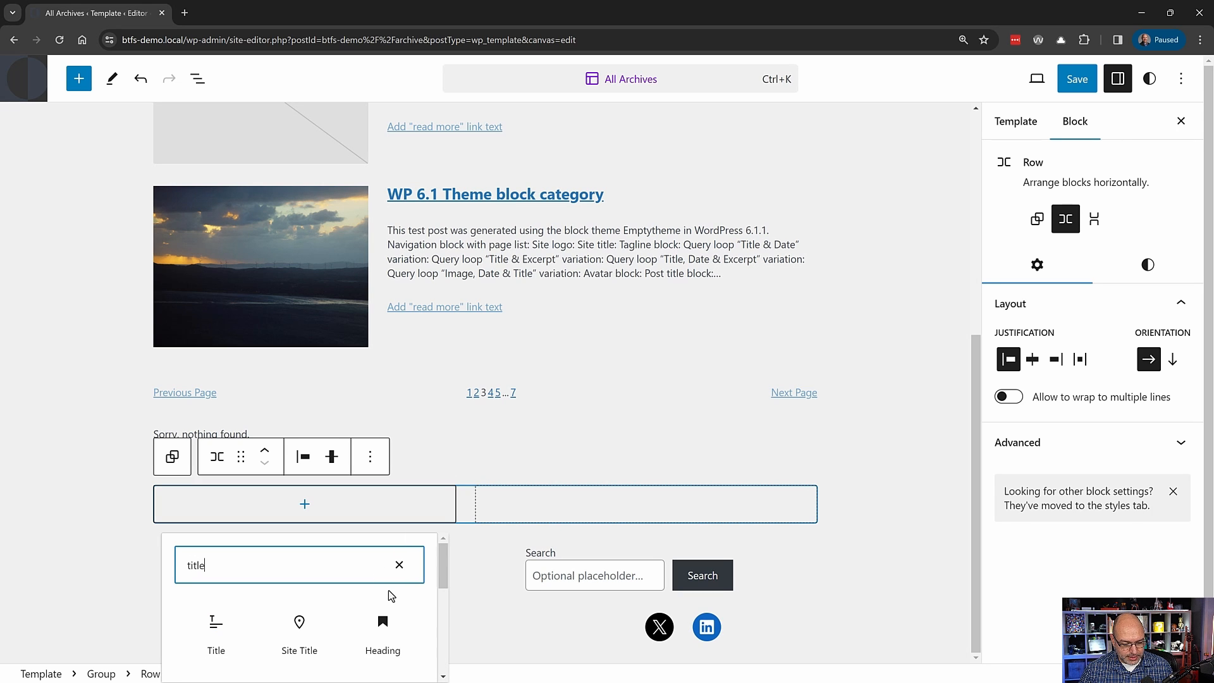
scroll(253, 601, "down", 3)
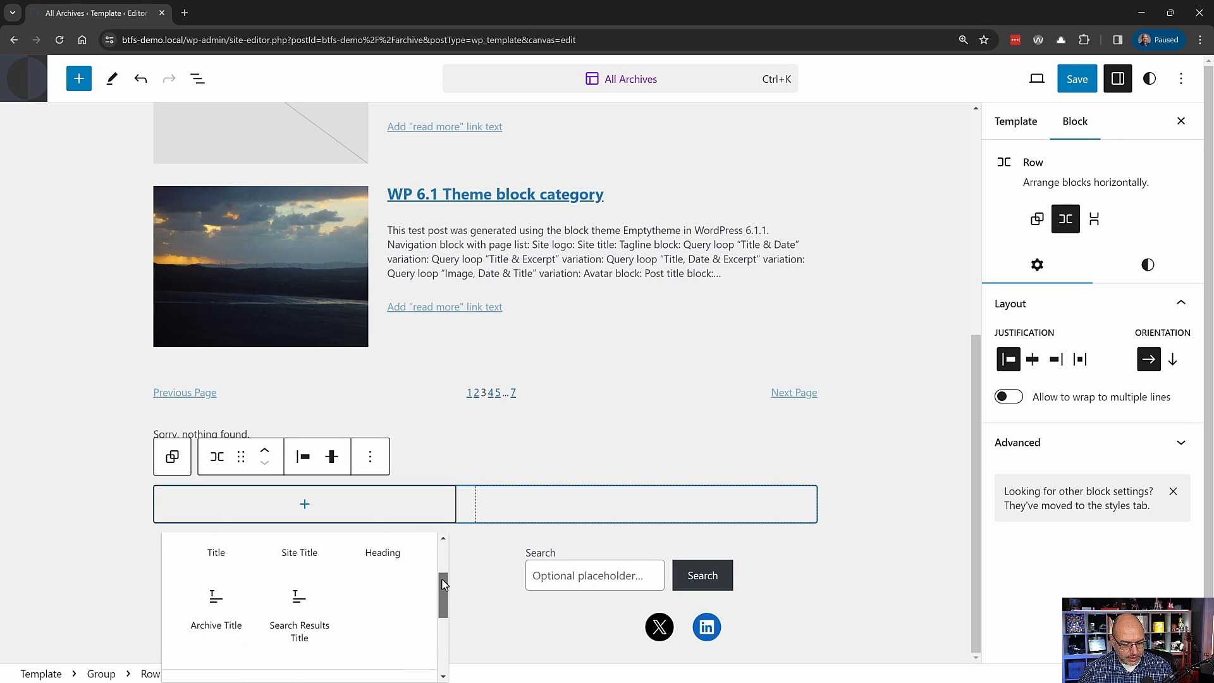
left_click(226, 590)
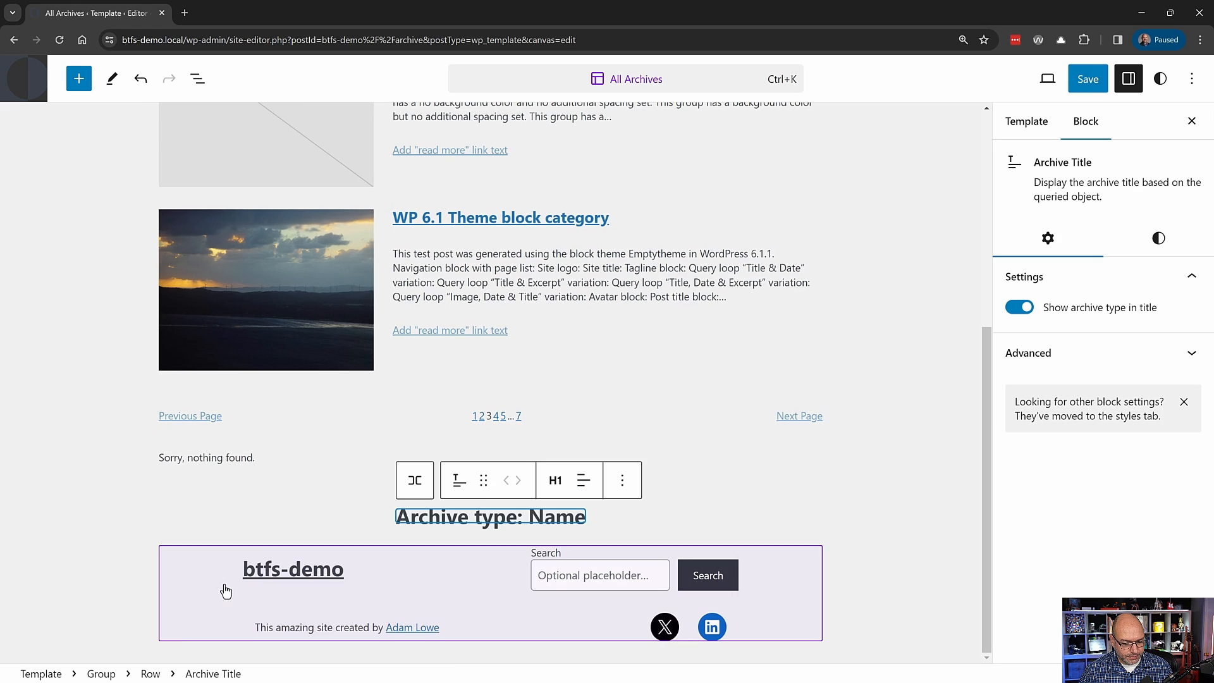
- Move the Row containing the Archive Title above the Query Loop Row and save the All Archives template
left_click(203, 86)
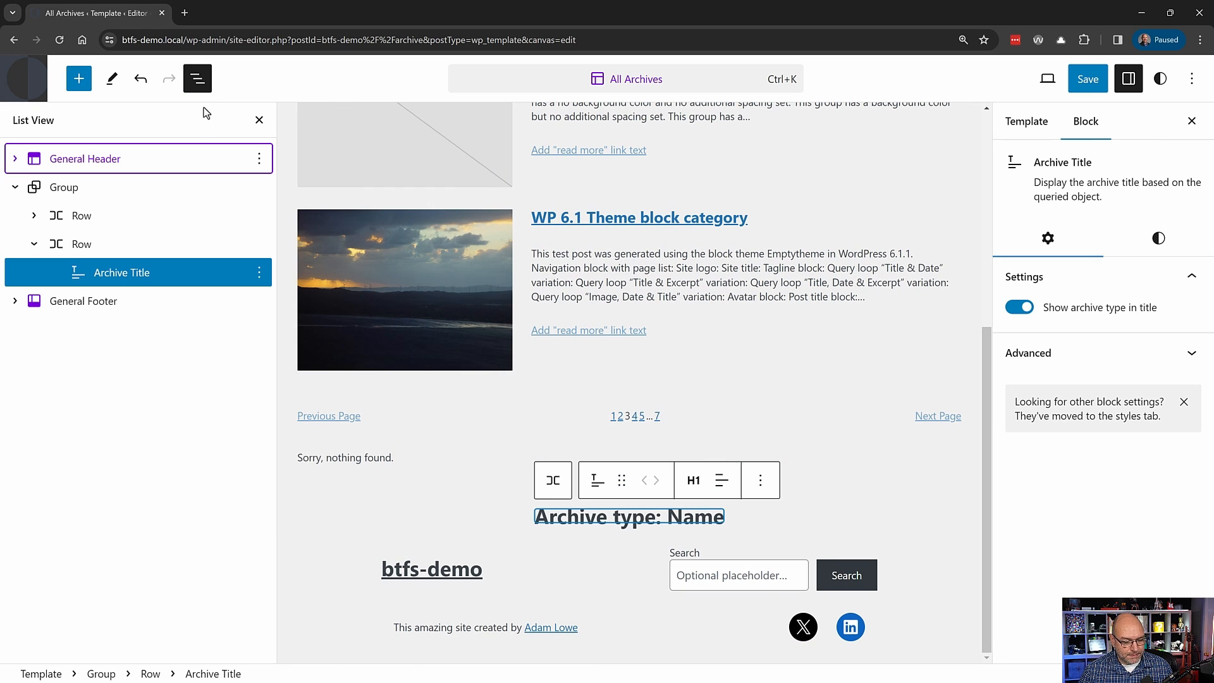
left_click(35, 245)
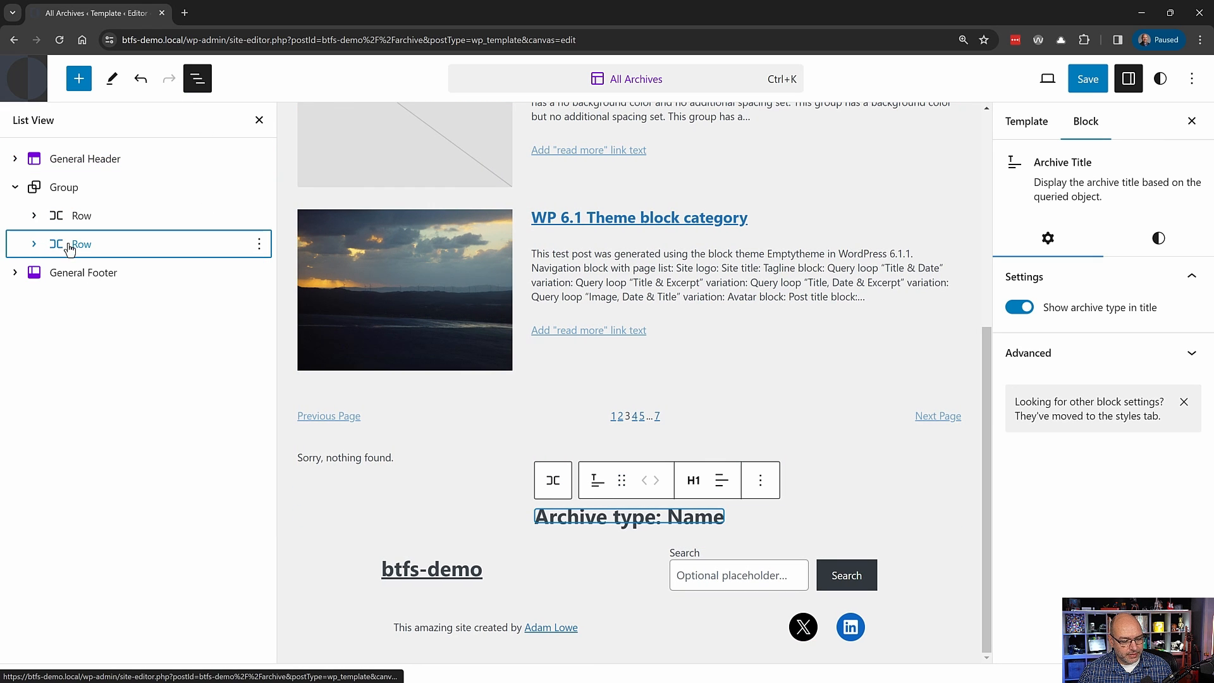
left_click_drag(74, 245, 71, 212)
left_click(35, 217)
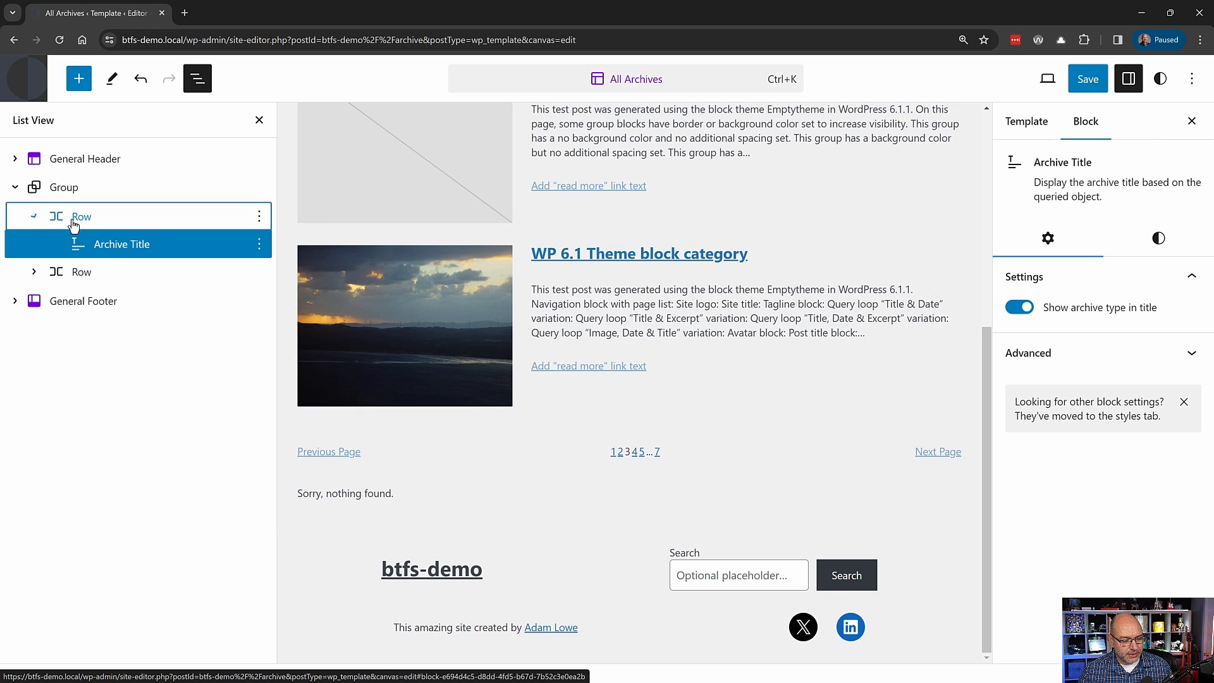
left_click(35, 273)
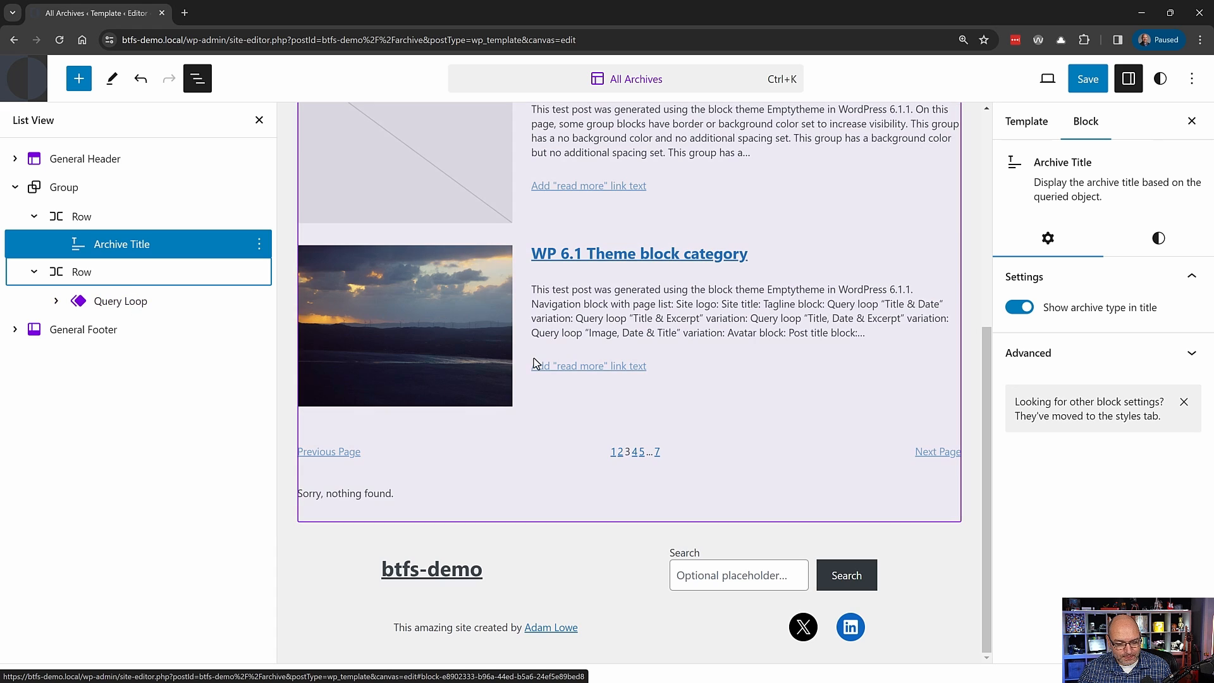
scroll(537, 362, "up", 4)
scroll(536, 362, "up", 2)
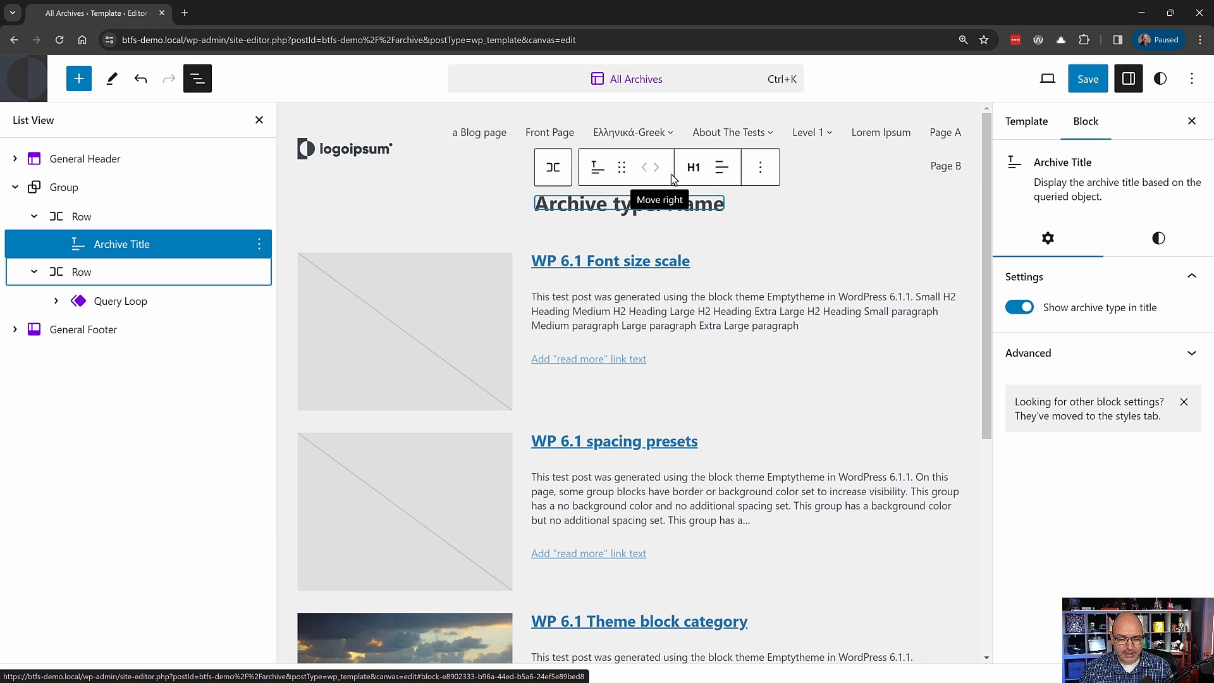
left_click(1084, 77)
left_click(1082, 85)
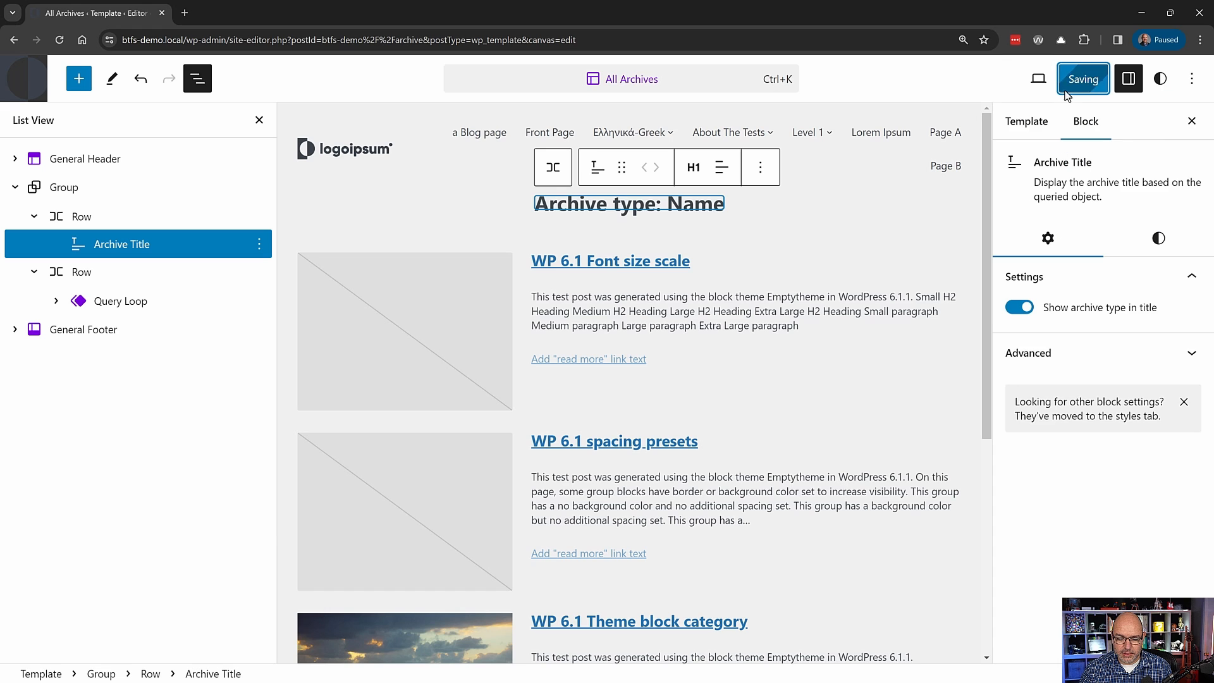
- Go to the post categories in the dashboard and view the 6.1 category's archive page down to its footer
left_click(29, 93)
left_click(28, 90)
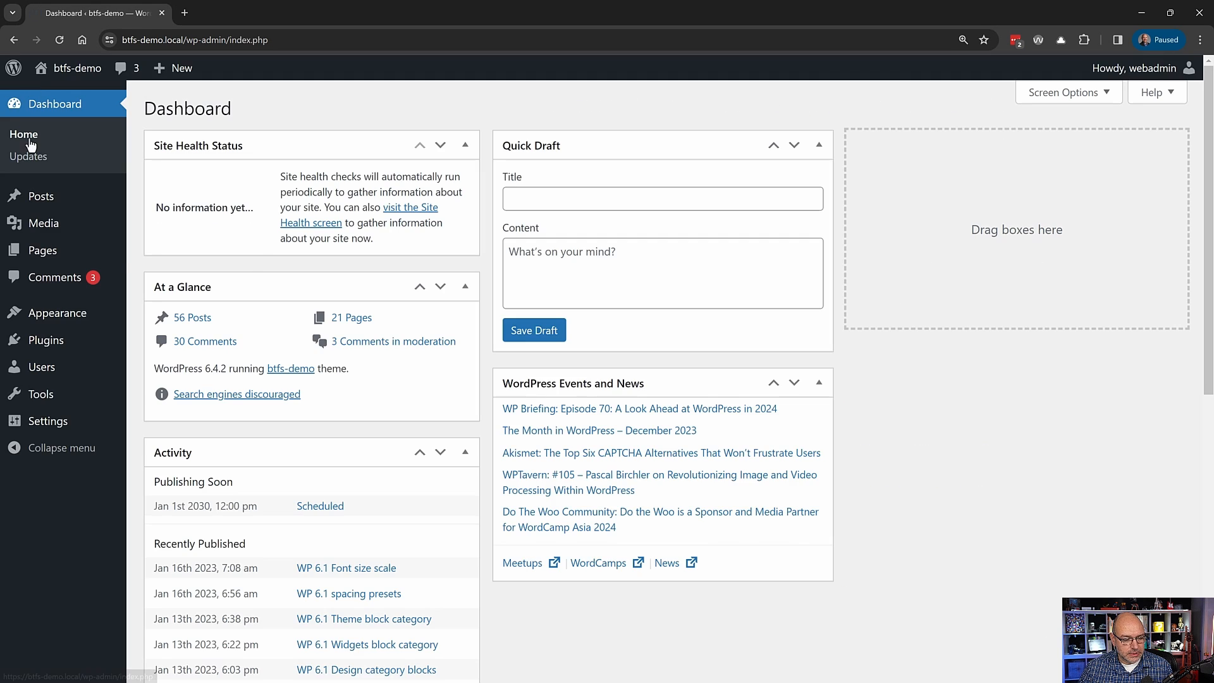
mouse_move(44, 201)
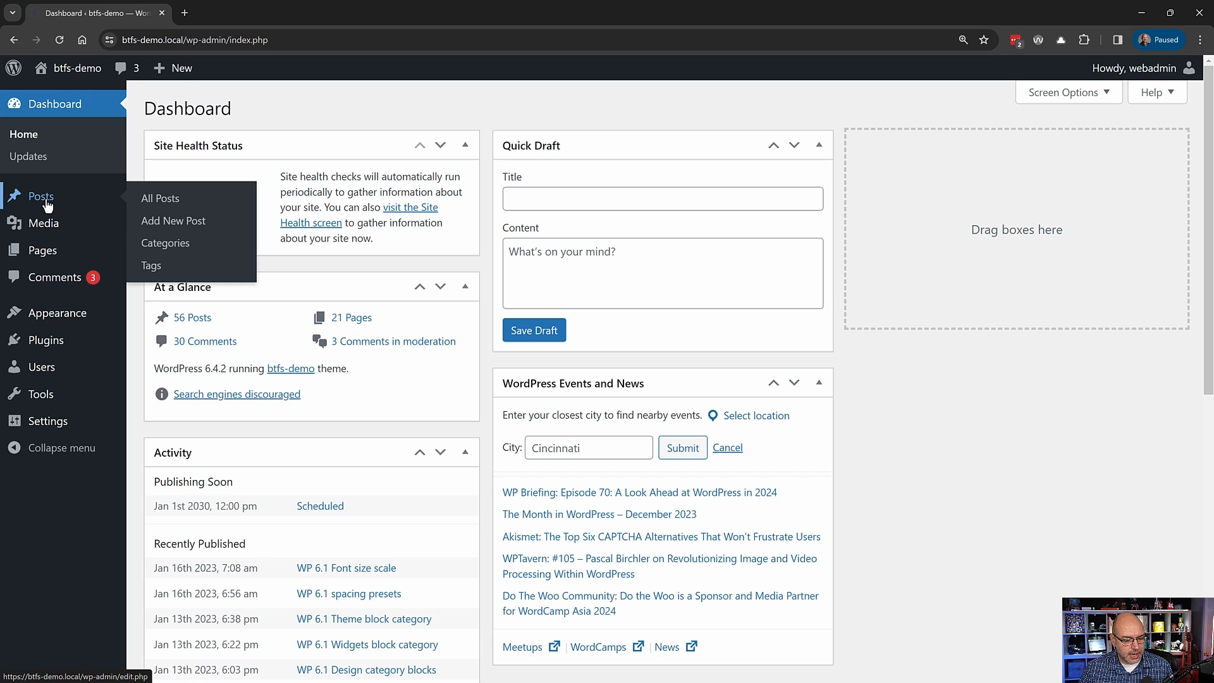
left_click(169, 245)
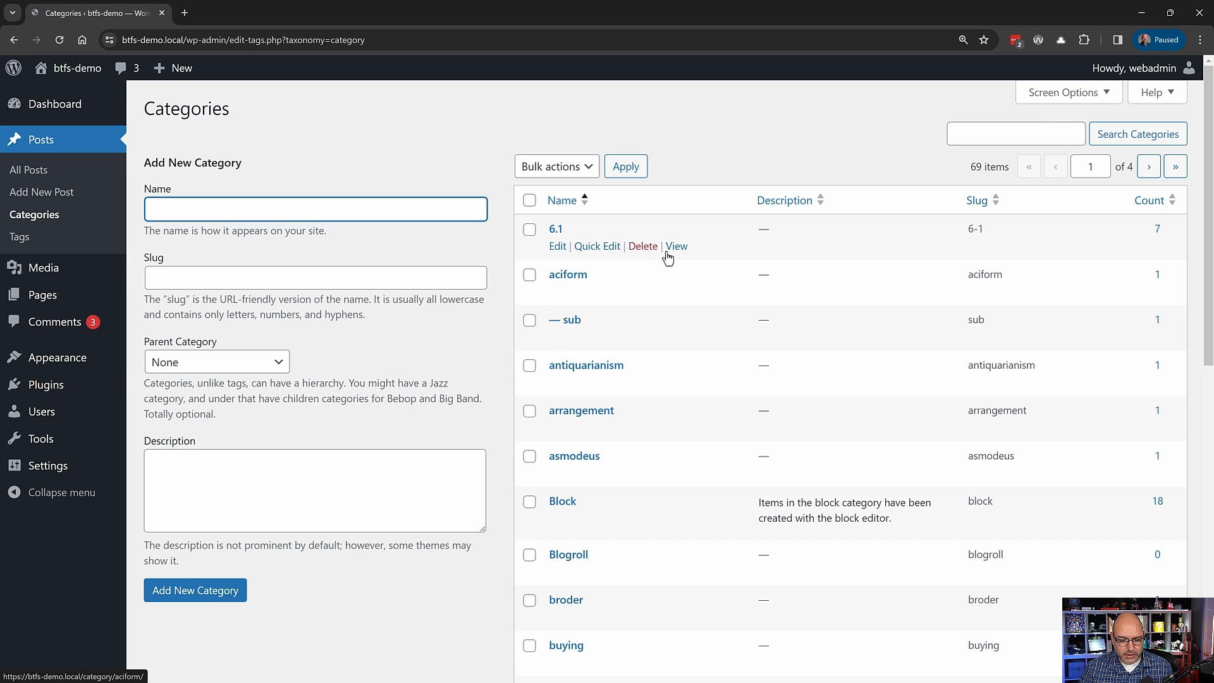
left_click(677, 248)
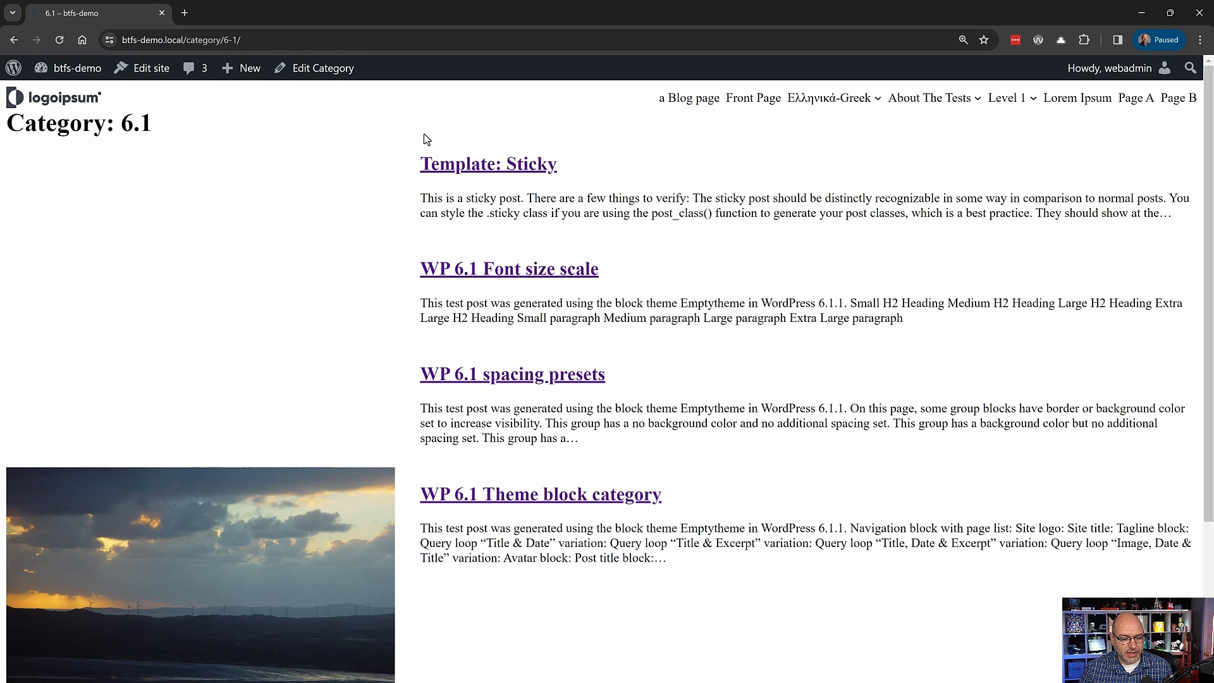
scroll(468, 311, "down", 3)
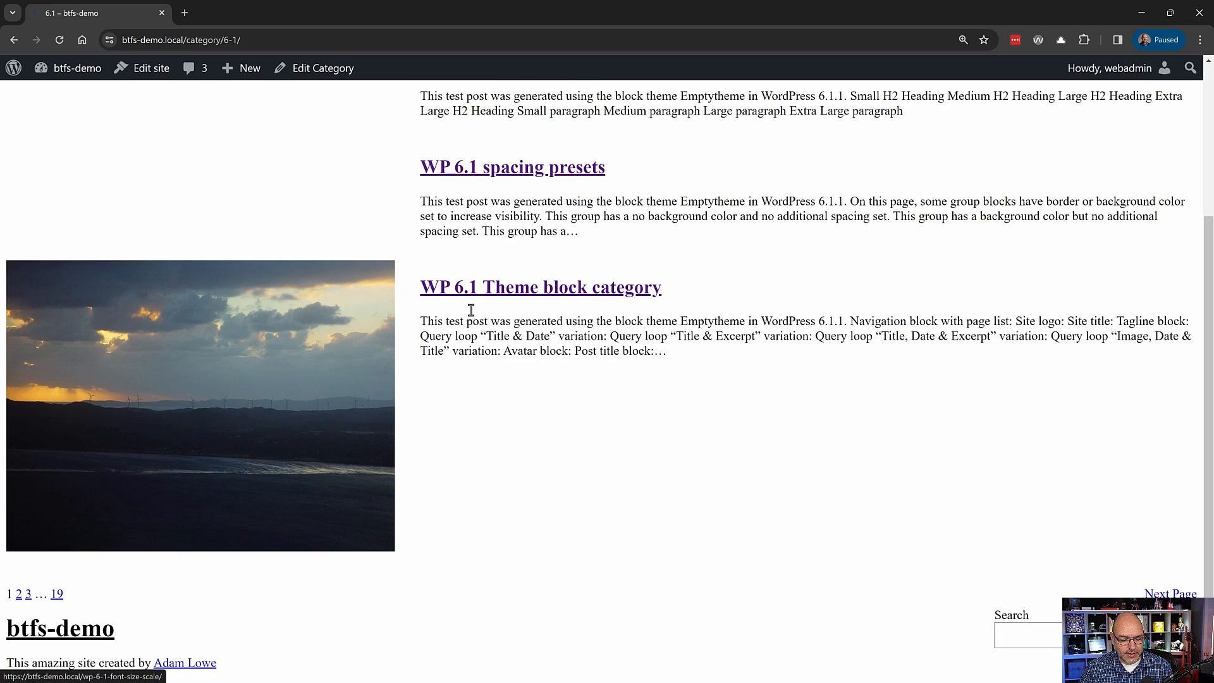
scroll(471, 310, "up", 3)
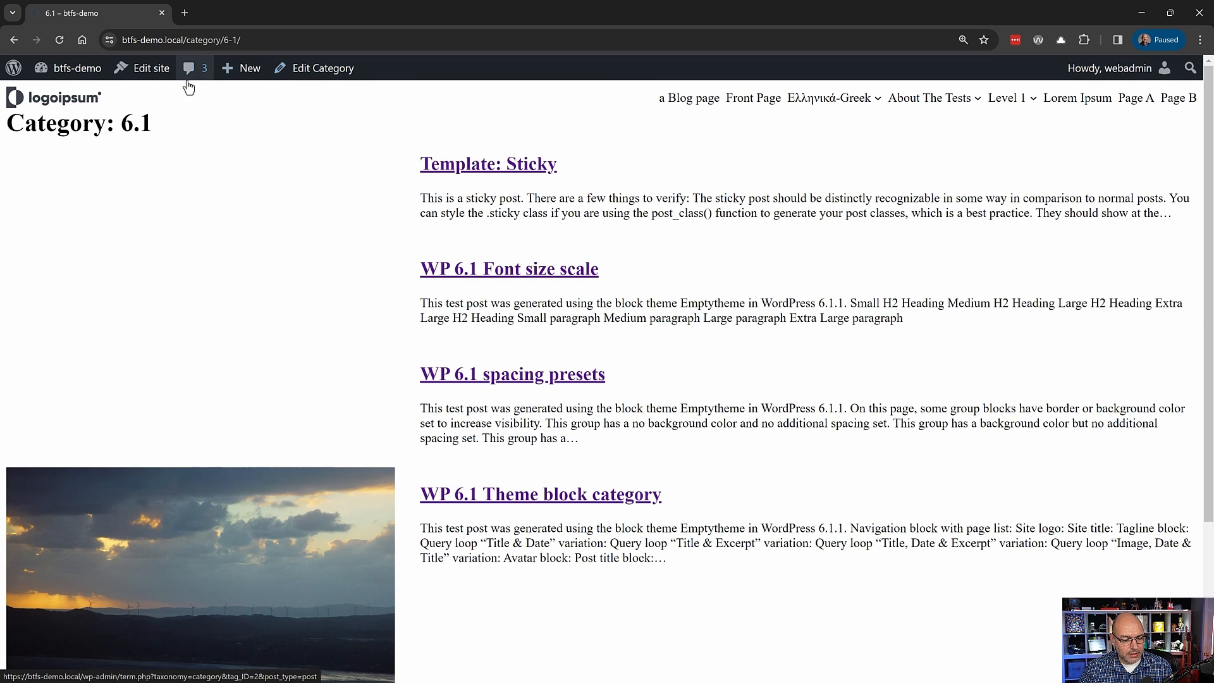
- Reopen the All Archives template for editing and expand the Query Loop template part down to the blocks in both post columns
left_click(152, 71)
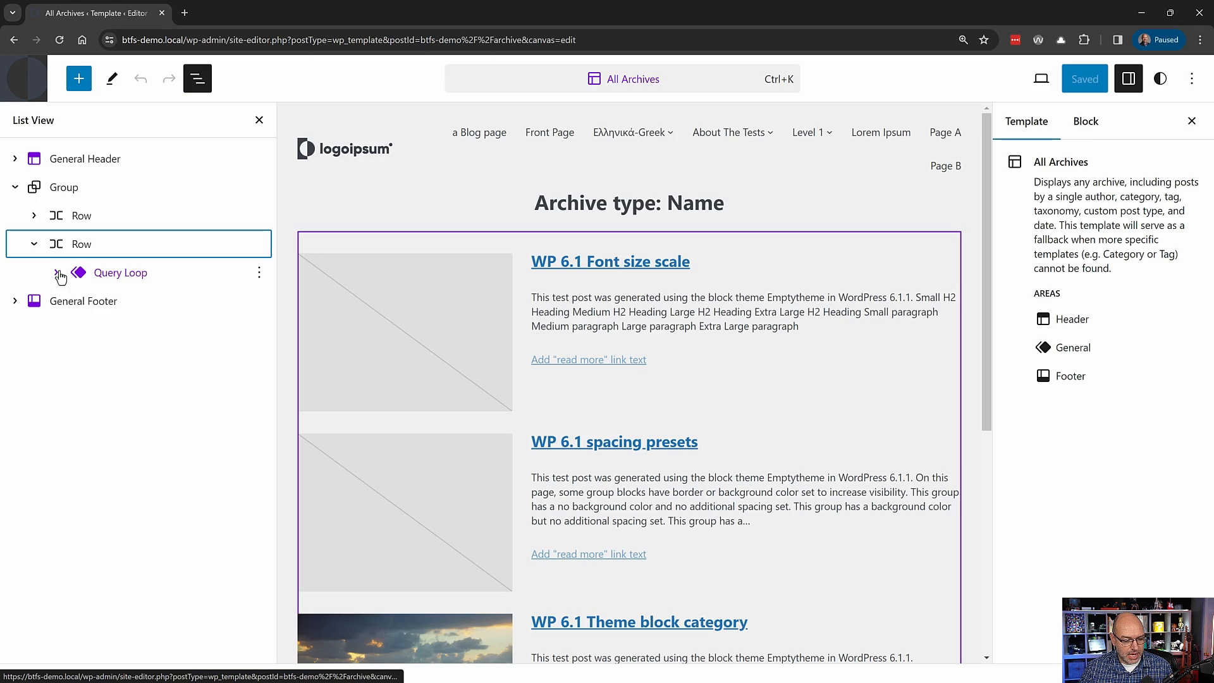
left_click(57, 274)
left_click(81, 303)
left_click(81, 302)
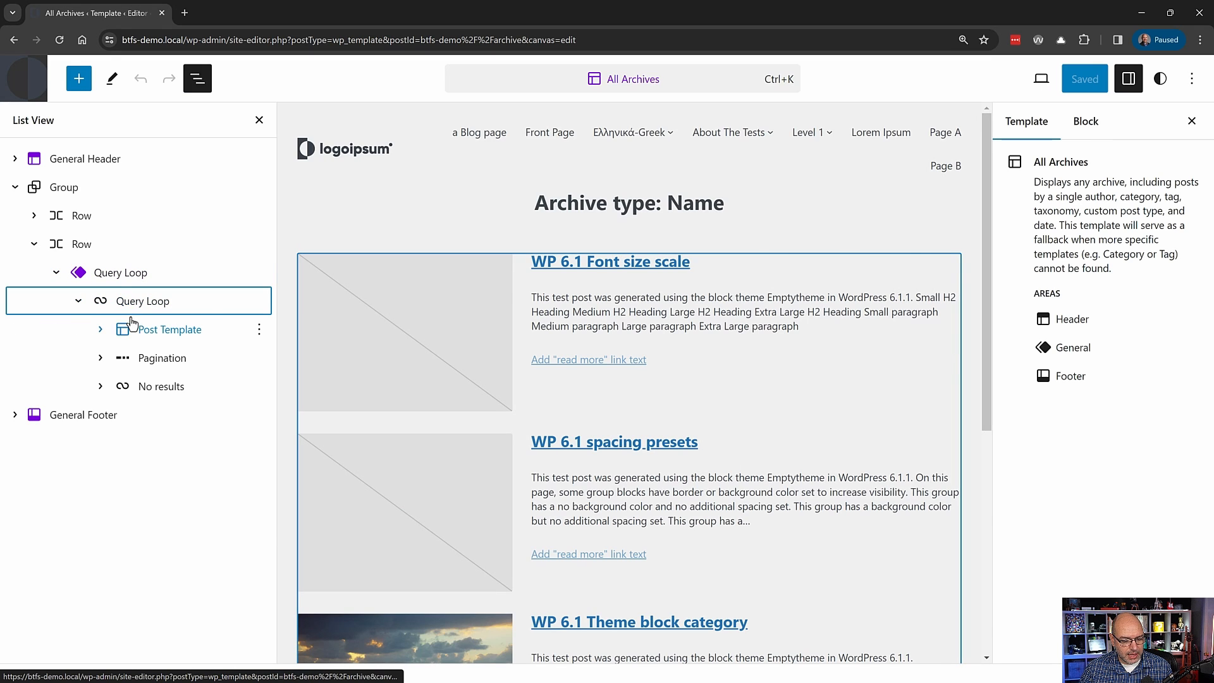
left_click(124, 285)
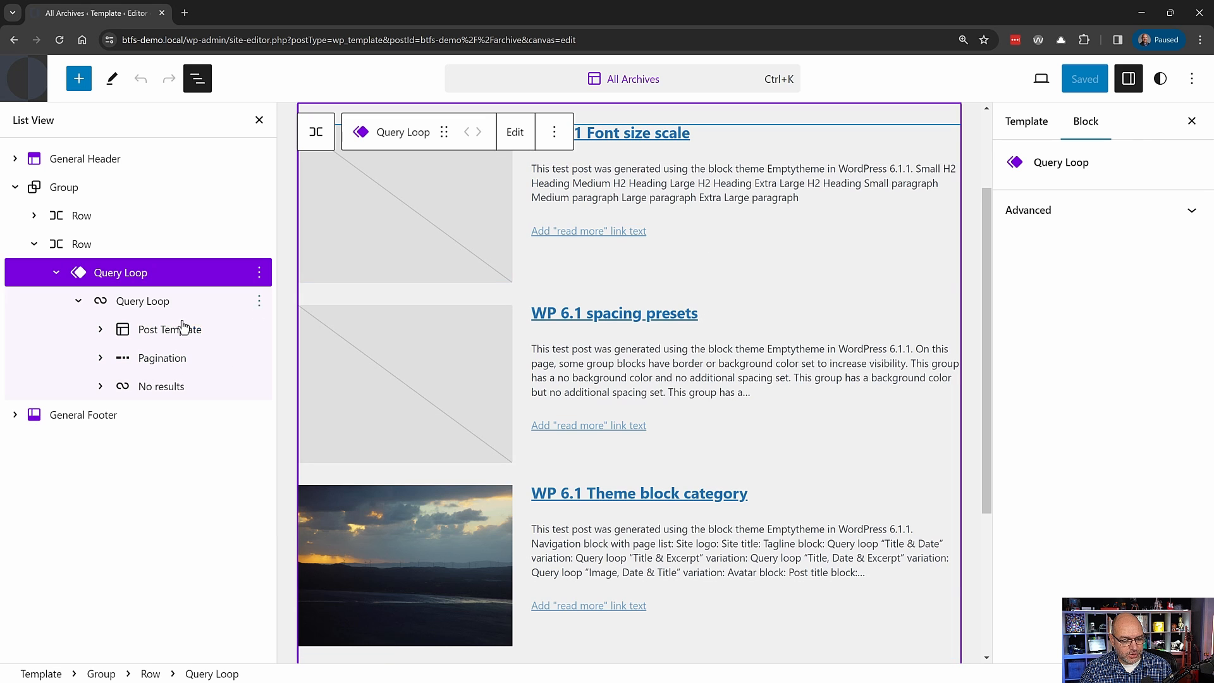
left_click(100, 330)
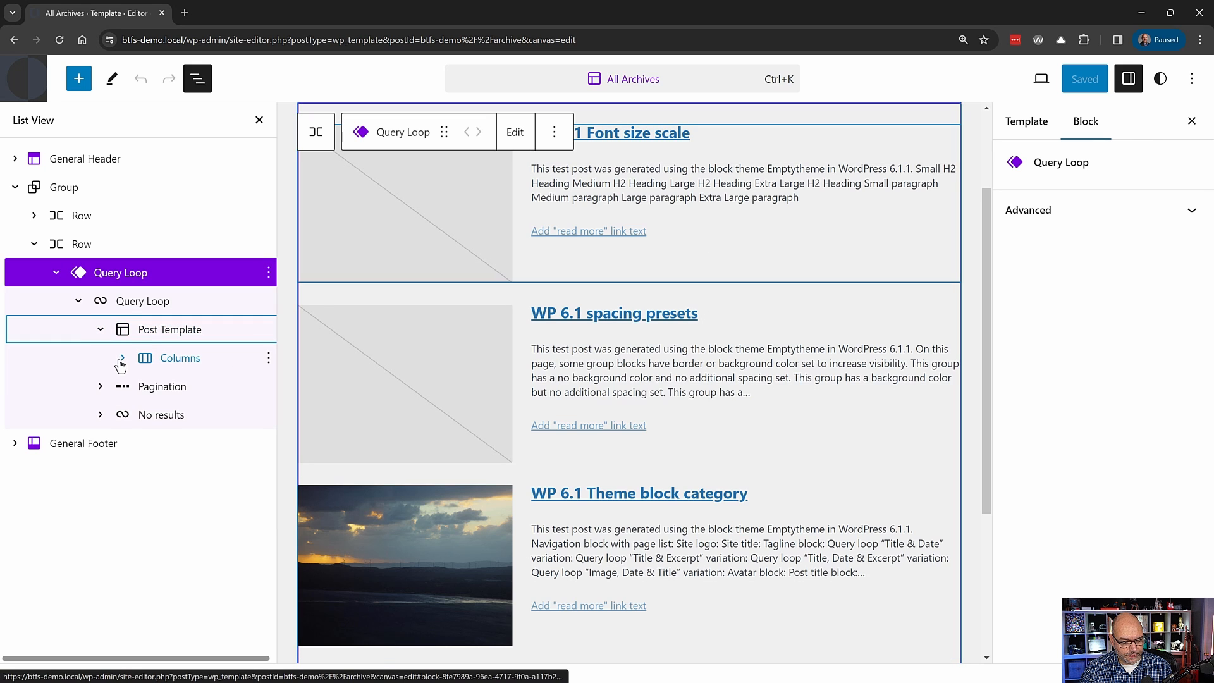
left_click(122, 358)
left_click(144, 387)
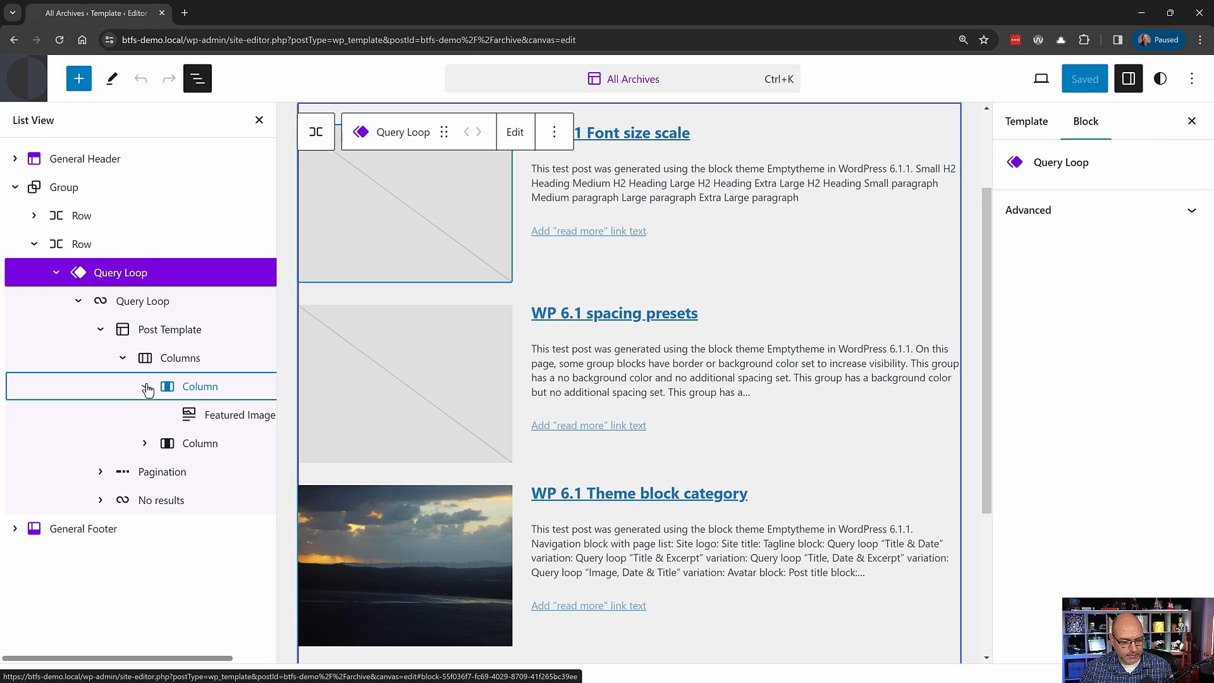
left_click(145, 443)
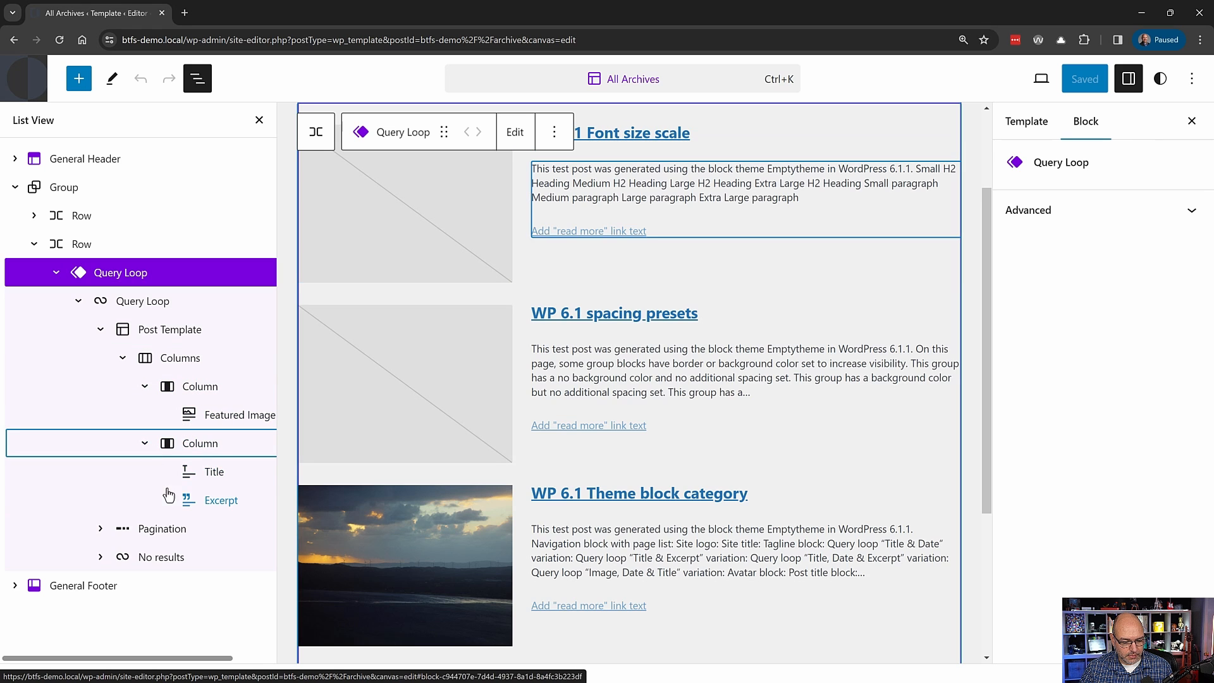
- Set the font size of the Query Loop's post Title to L and save the Query Loop template part
left_click(209, 475)
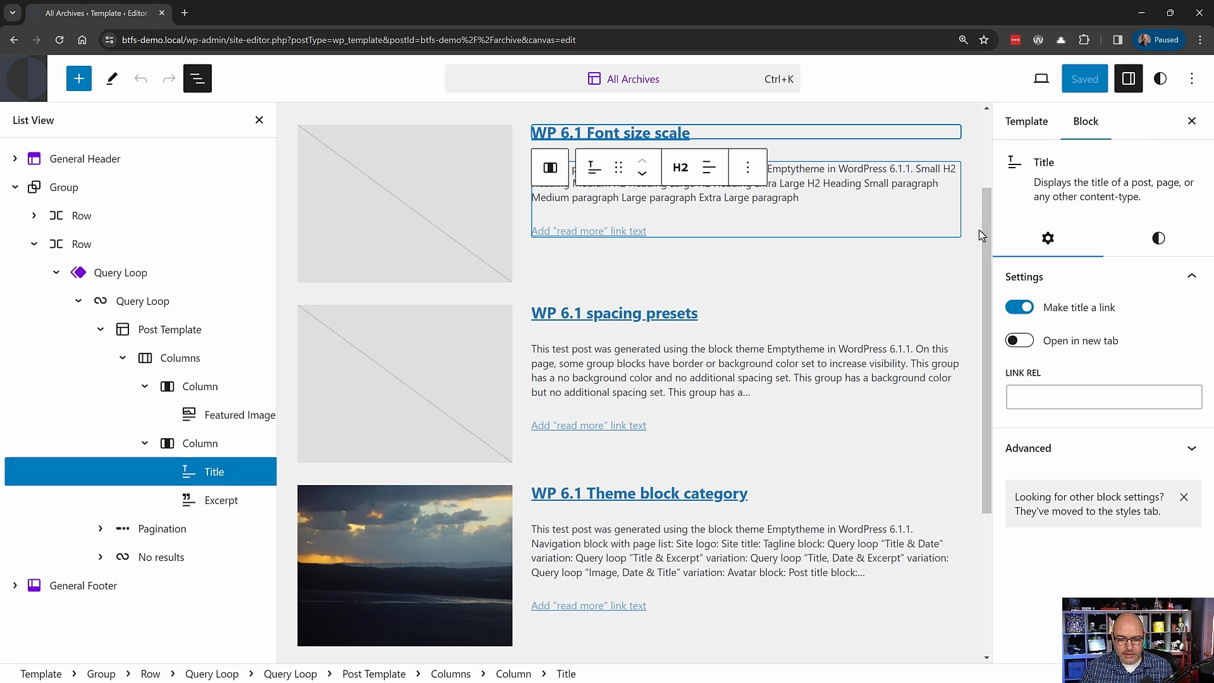
left_click(1162, 239)
left_click(1126, 447)
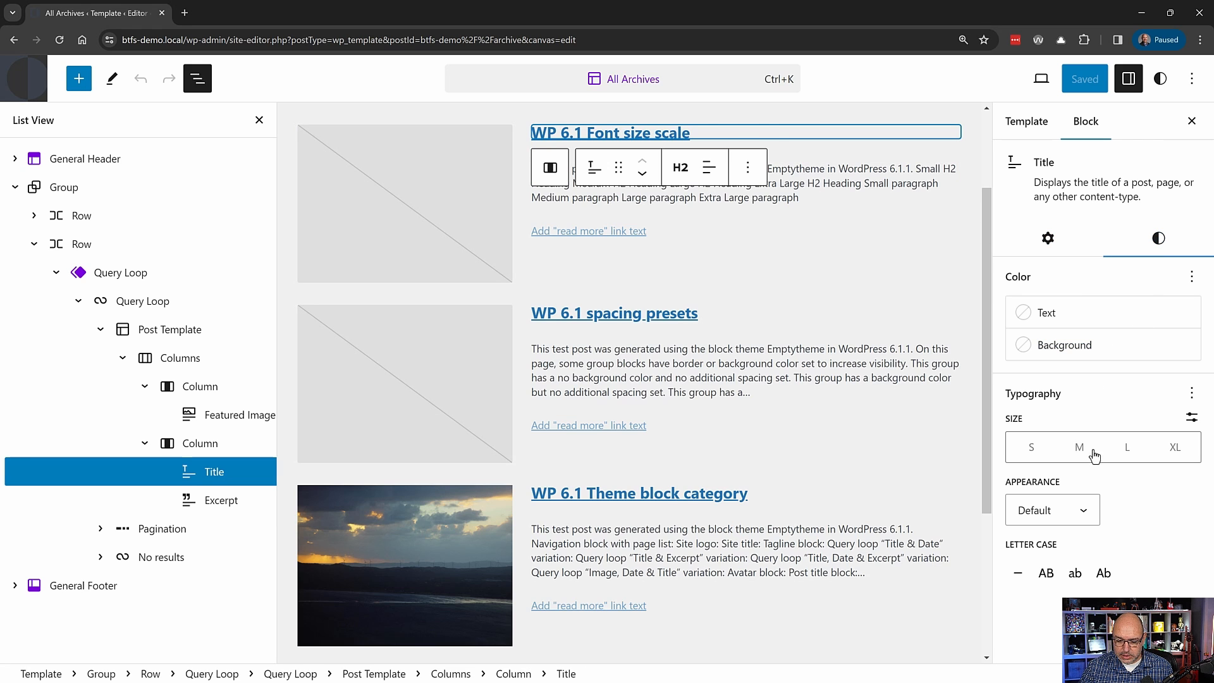
left_click(1087, 79)
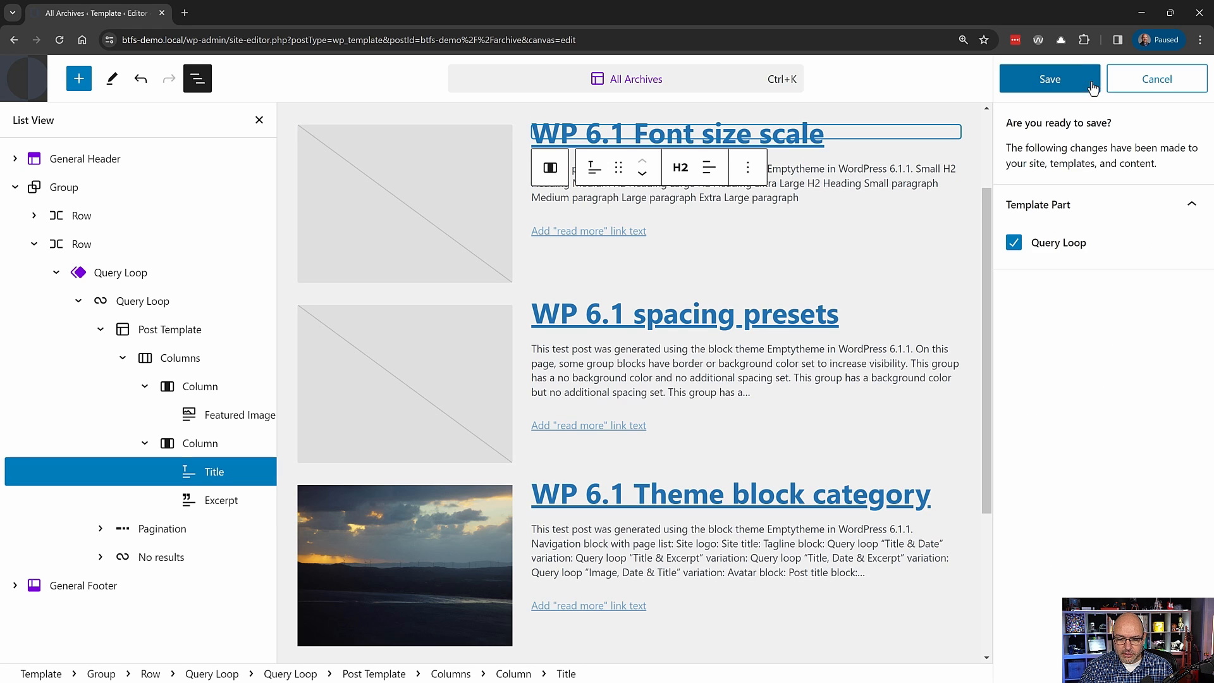
left_click(1075, 86)
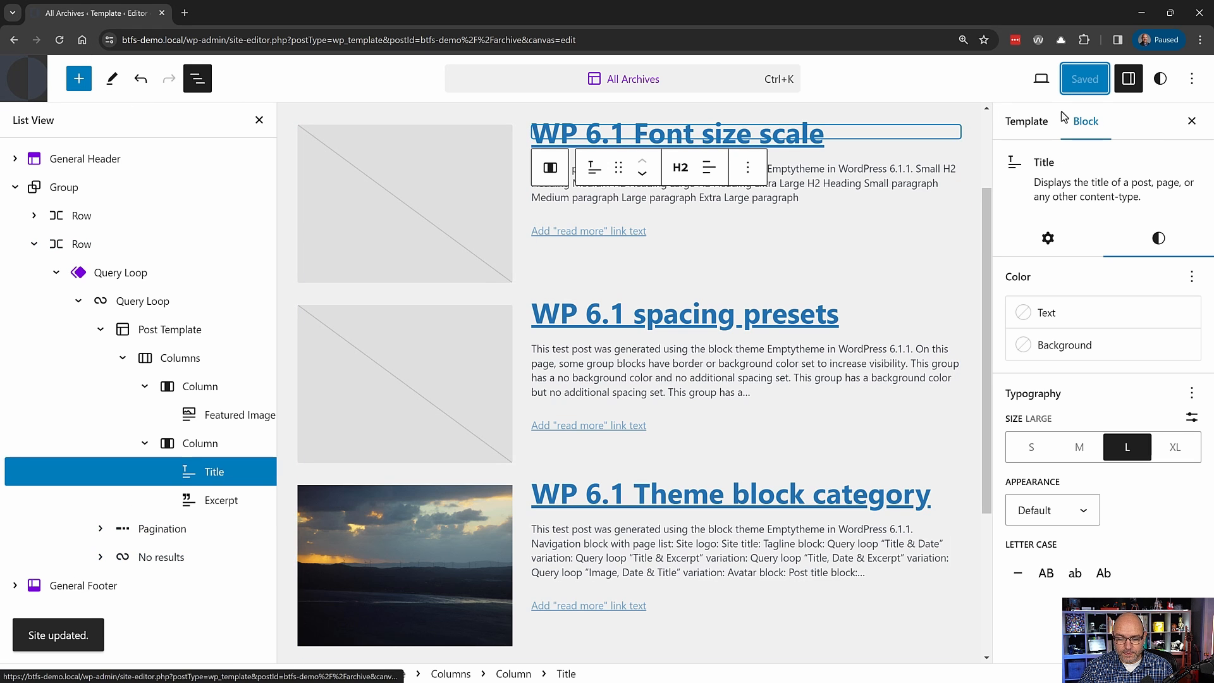
- View the live site and open its blog page to check the enlarged post titles
left_click(1042, 78)
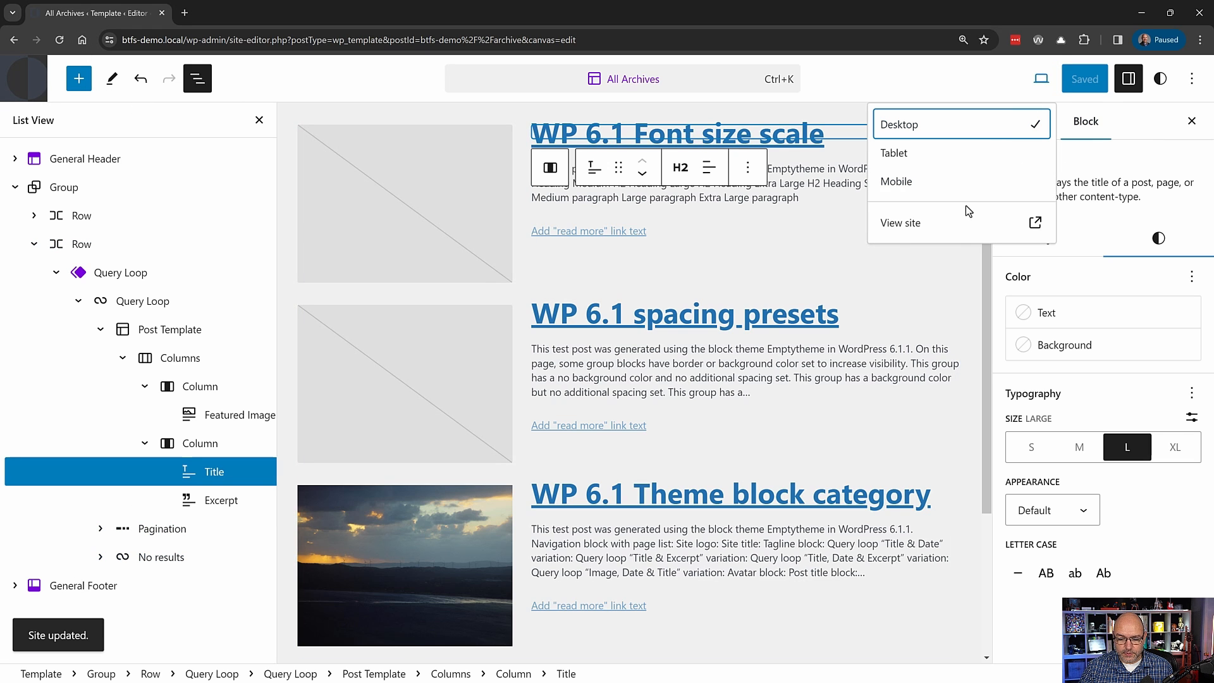
left_click(898, 224)
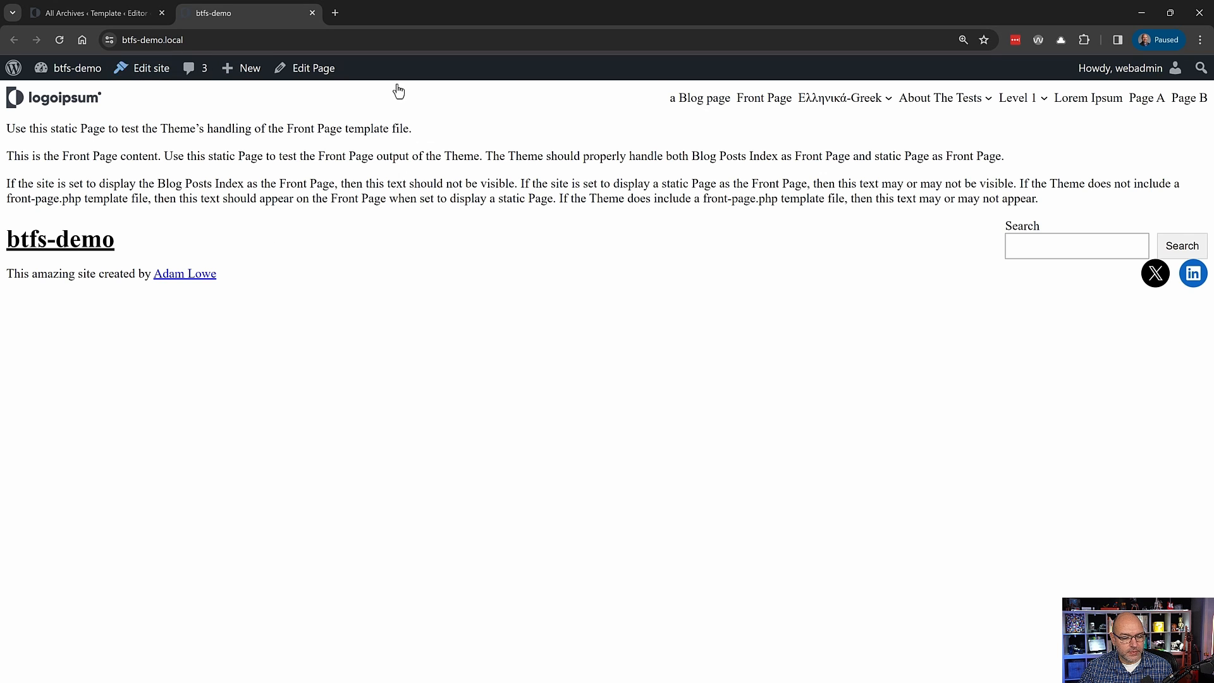
left_click(700, 104)
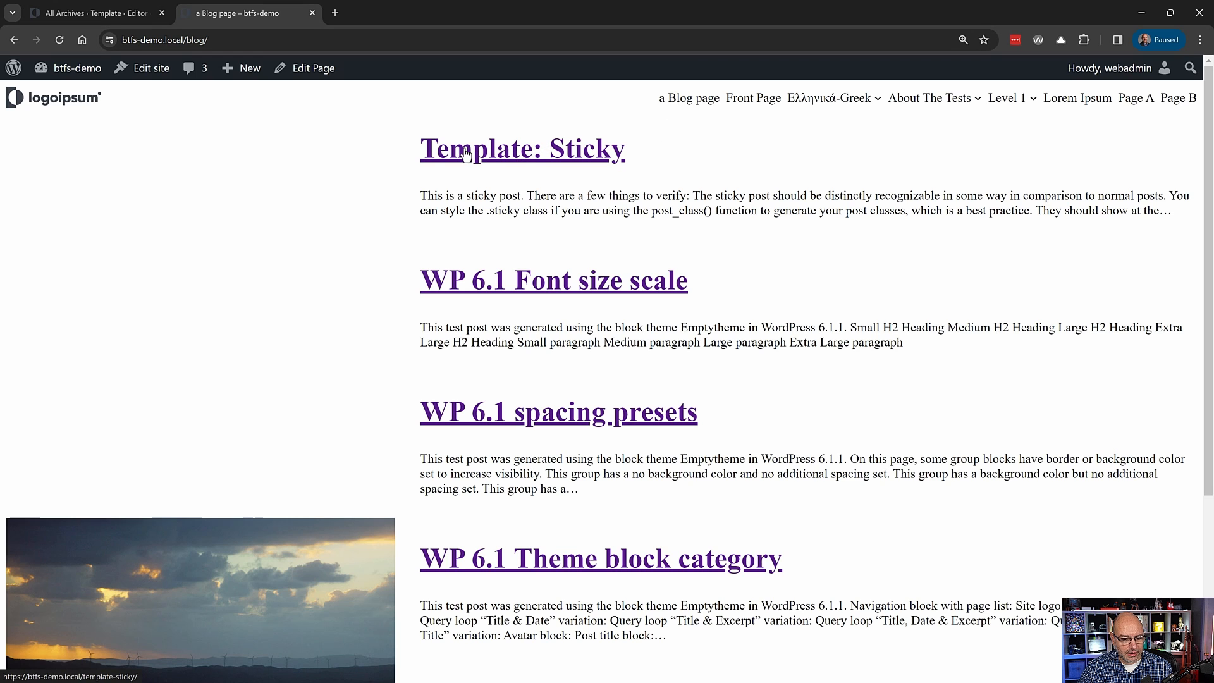
- Go to the post categories in the dashboard and check the enlarged post titles on the 6.1 category's archive page
mouse_move(48, 70)
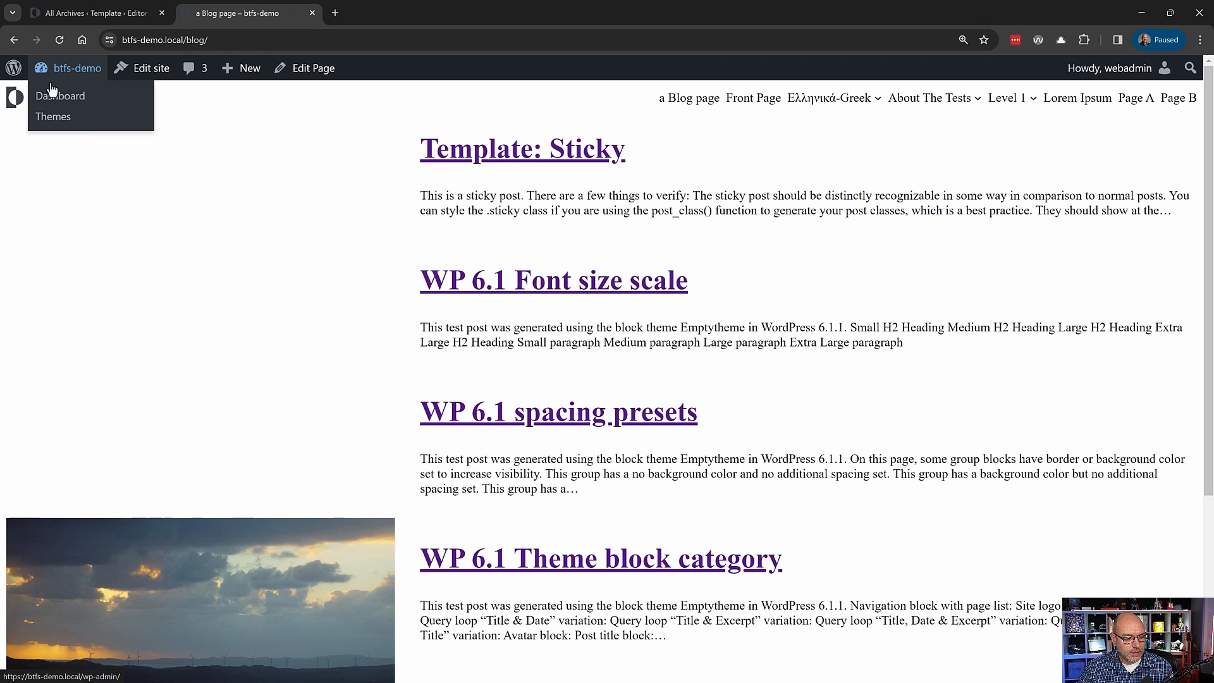
left_click(51, 95)
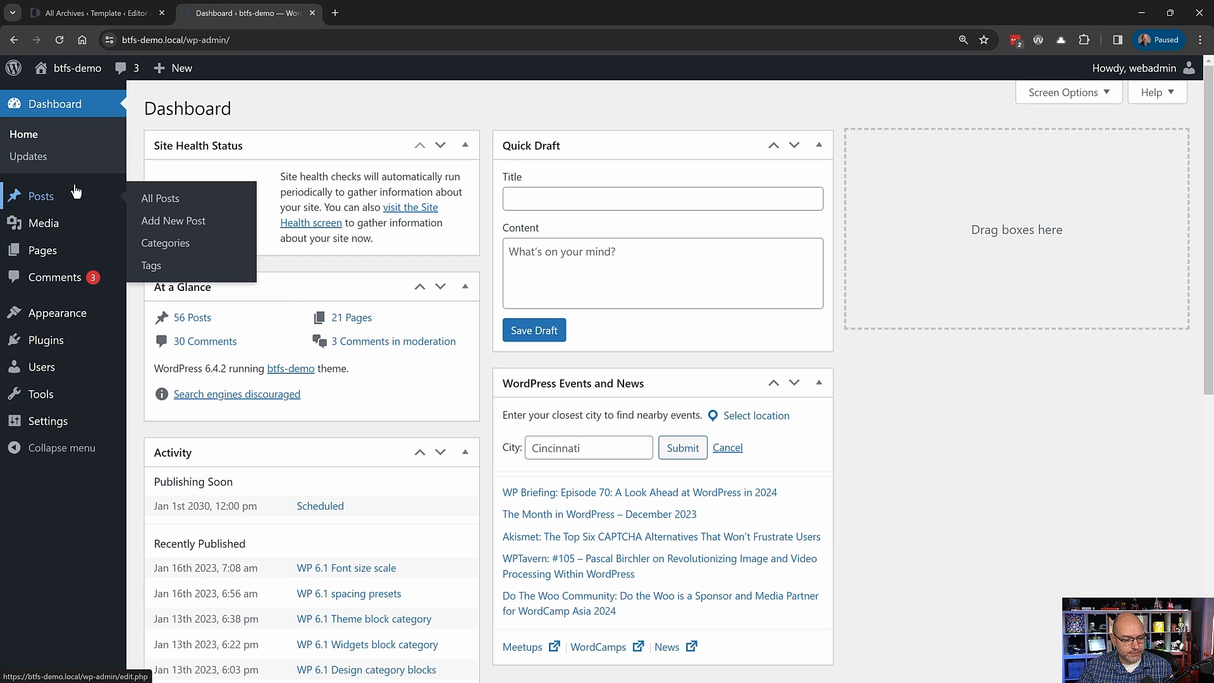
left_click(160, 246)
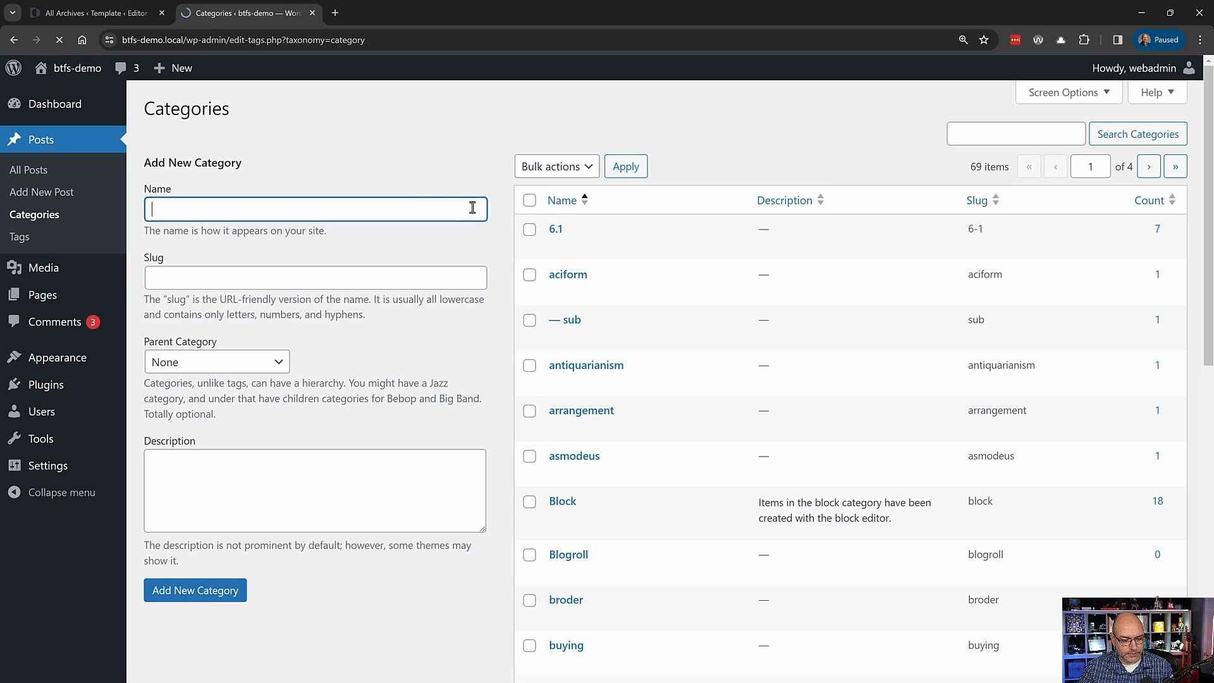
left_click(676, 247)
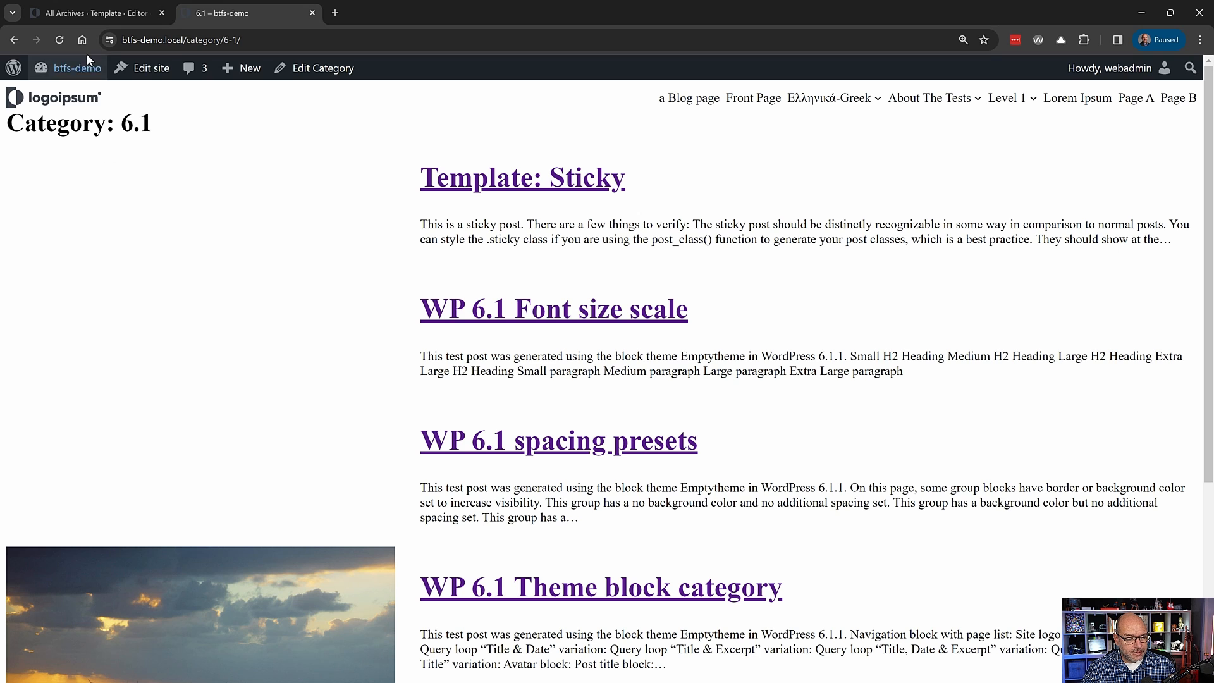
- Find the Query Monitor plugin among the plugins available to add, install it and activate it
mouse_move(75, 68)
left_click(71, 99)
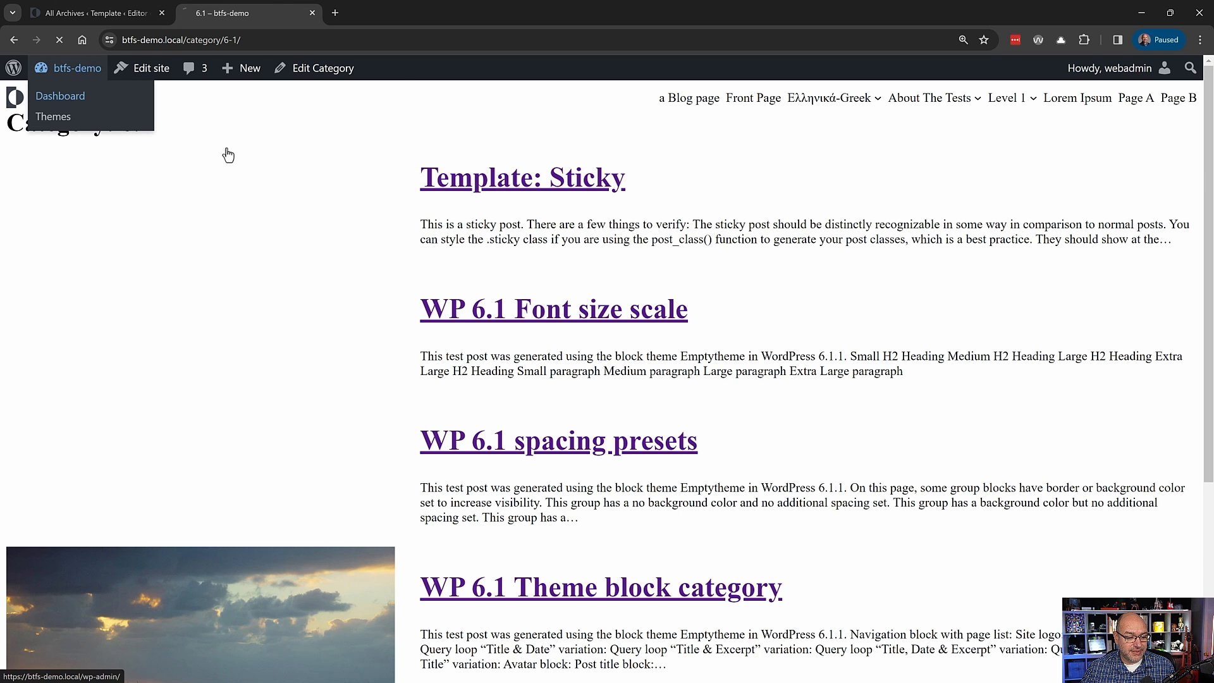
mouse_move(133, 350)
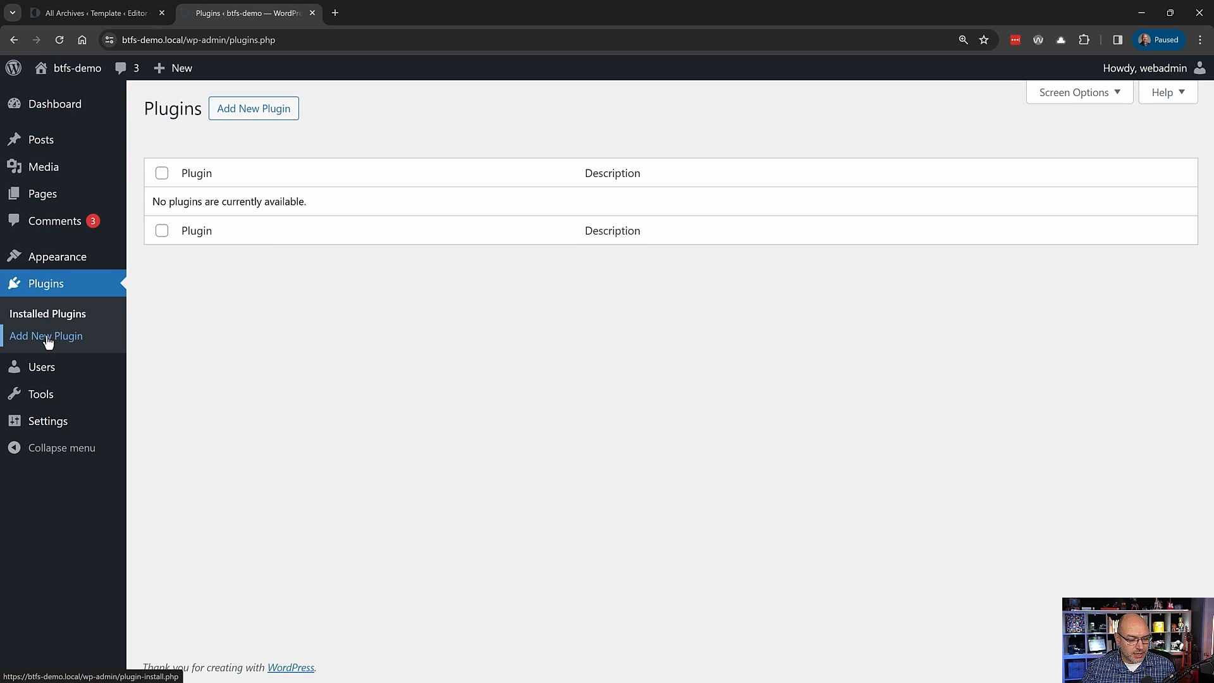
left_click(47, 339)
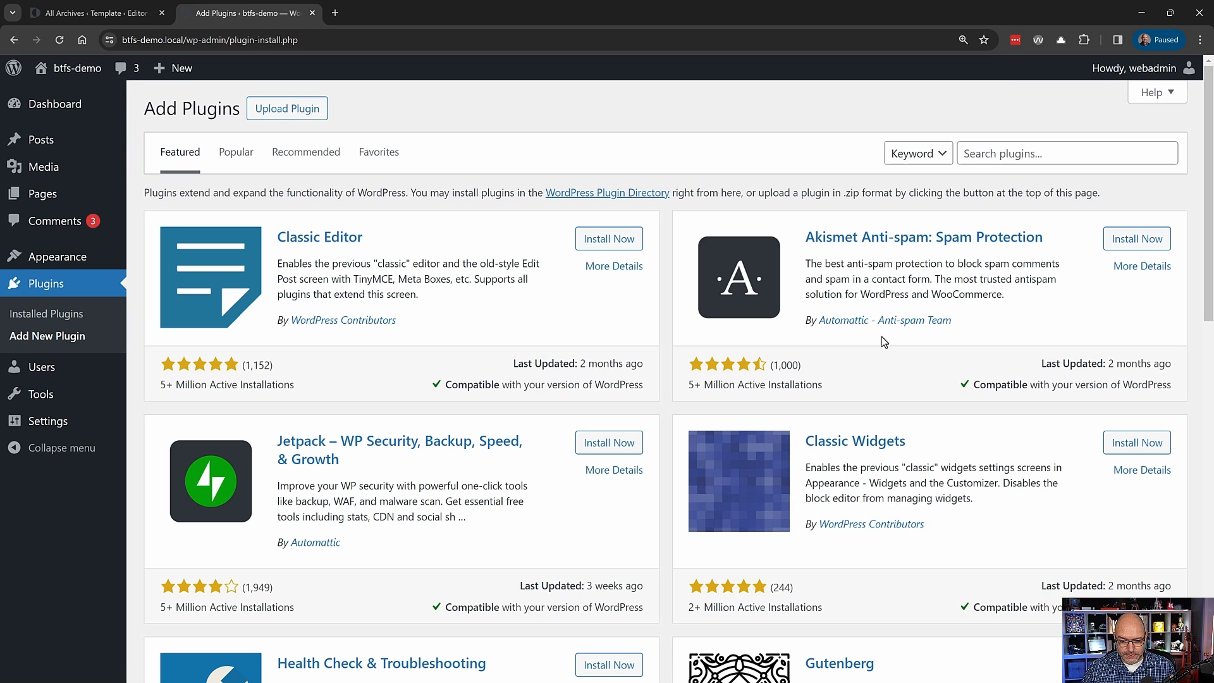
left_click(1053, 158)
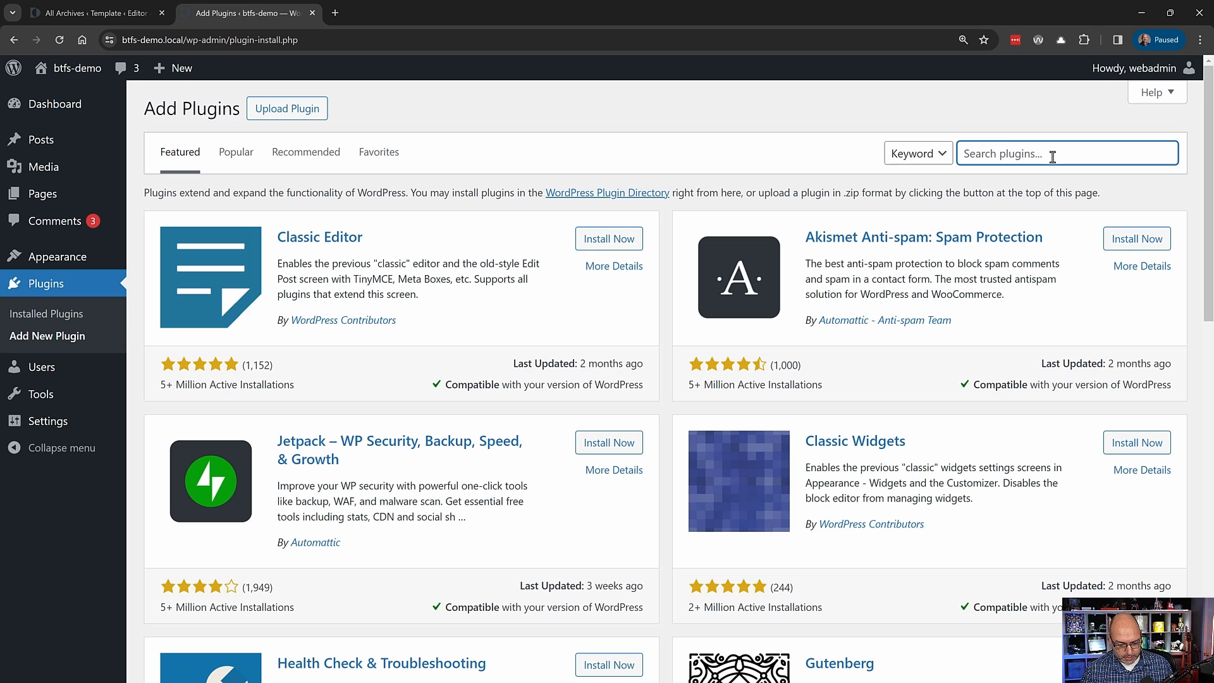
type("query monitor")
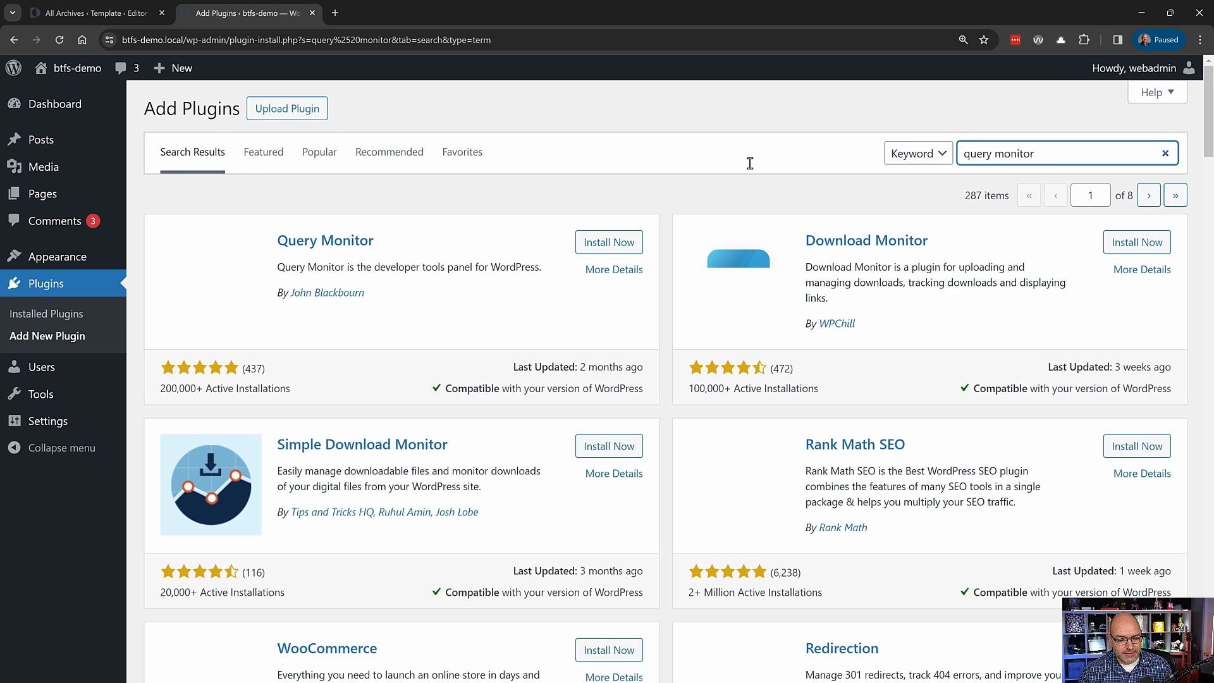
left_click(612, 244)
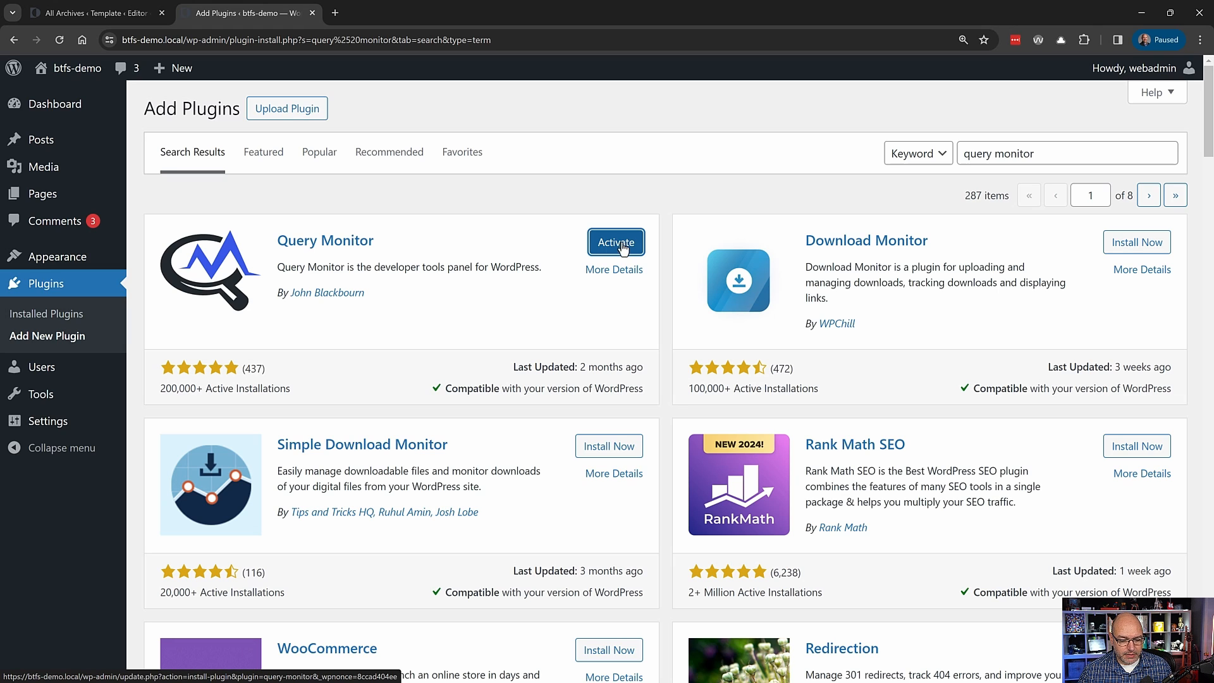
left_click(616, 247)
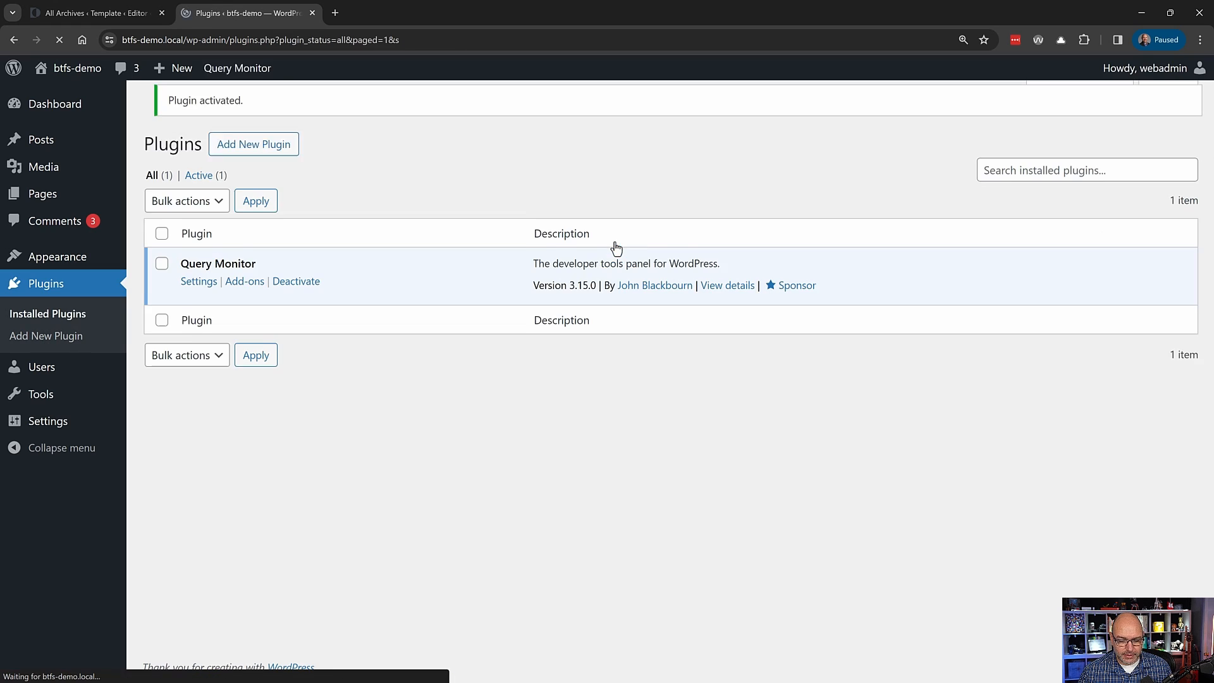
- Visit the site's front page and examine Query Monitor's template and conditional details for it
mouse_move(76, 72)
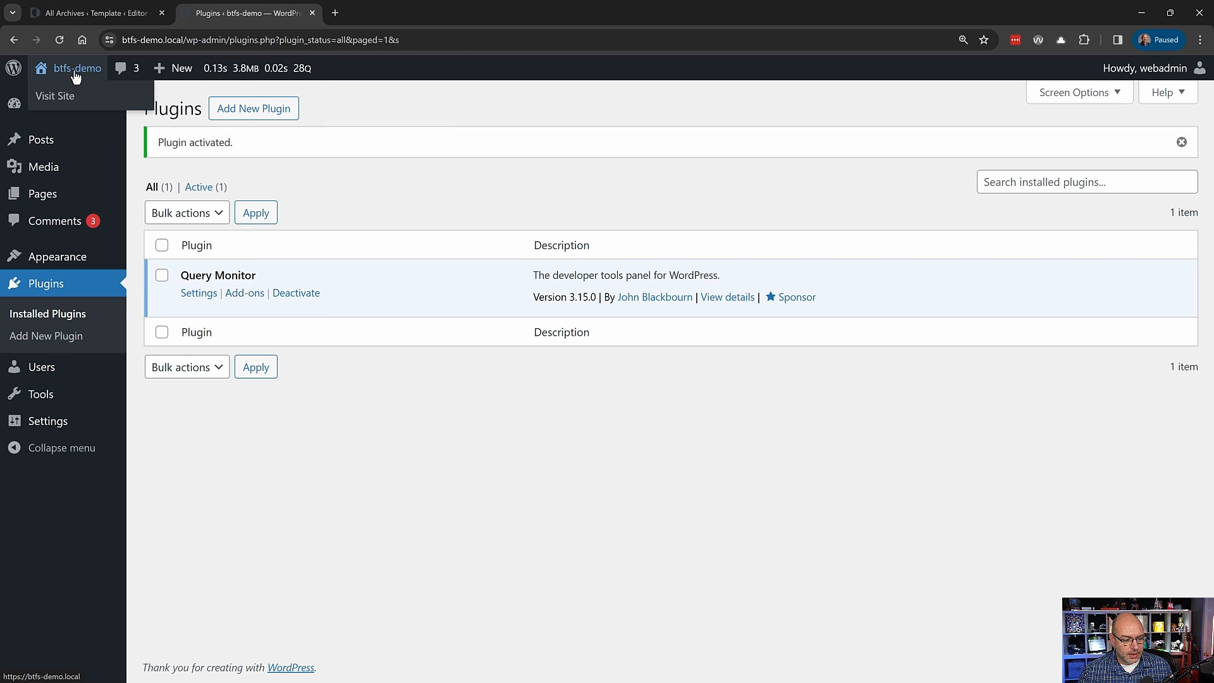
left_click(61, 103)
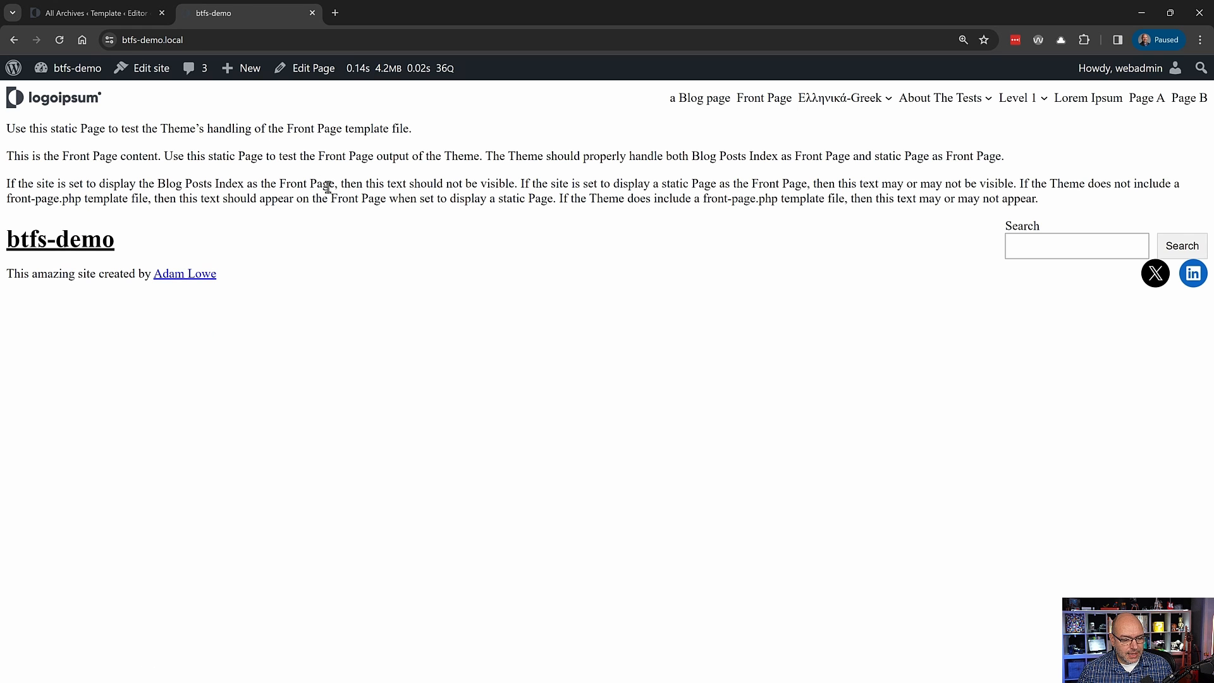
mouse_move(419, 75)
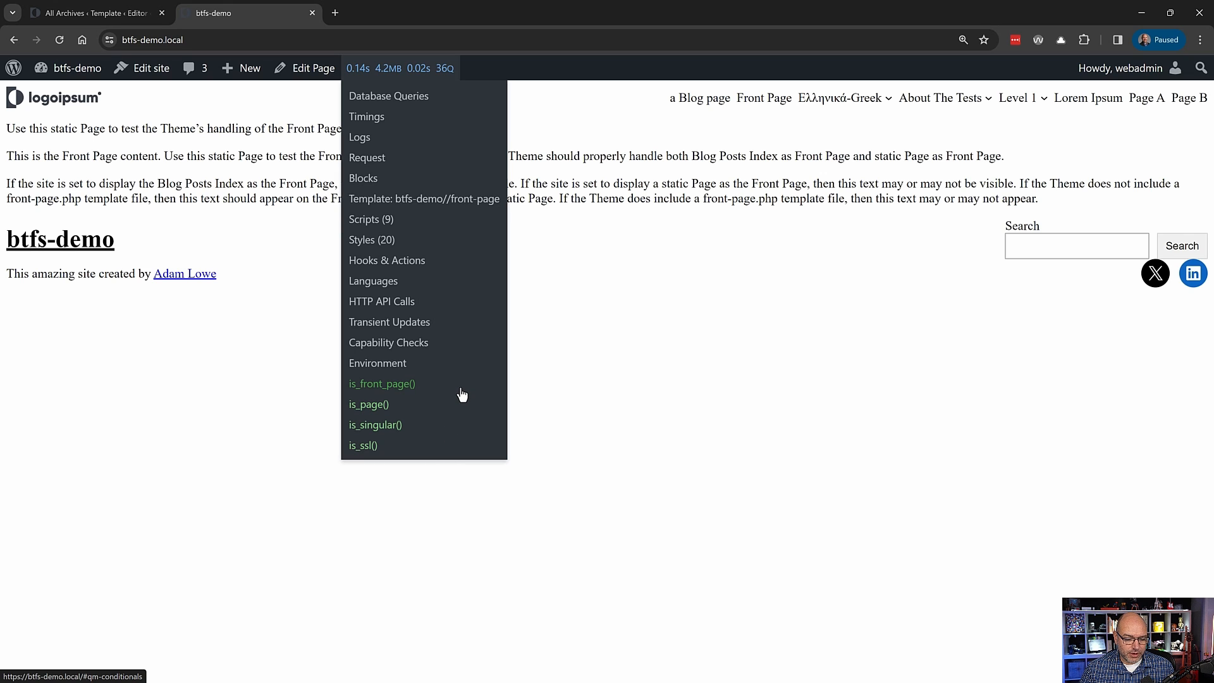
- Open the WP 6.1 Theme block category post from the blog page and view its Block category archive
left_click(698, 99)
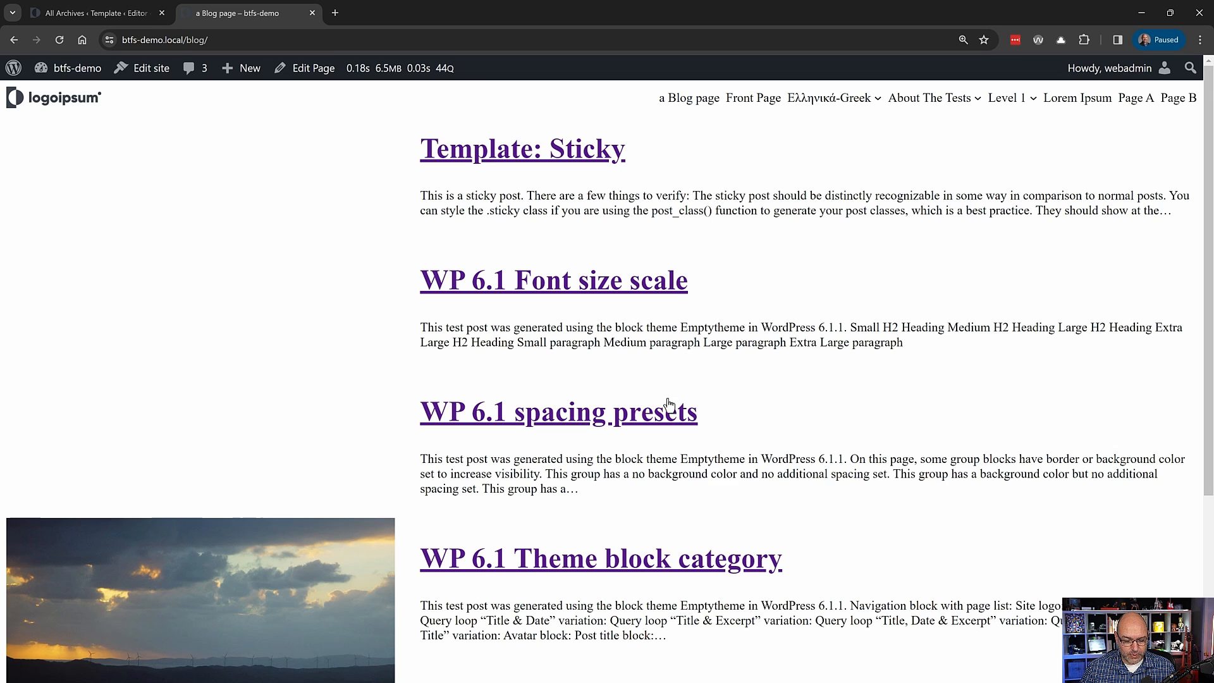
scroll(696, 404, "down", 2)
left_click(630, 433)
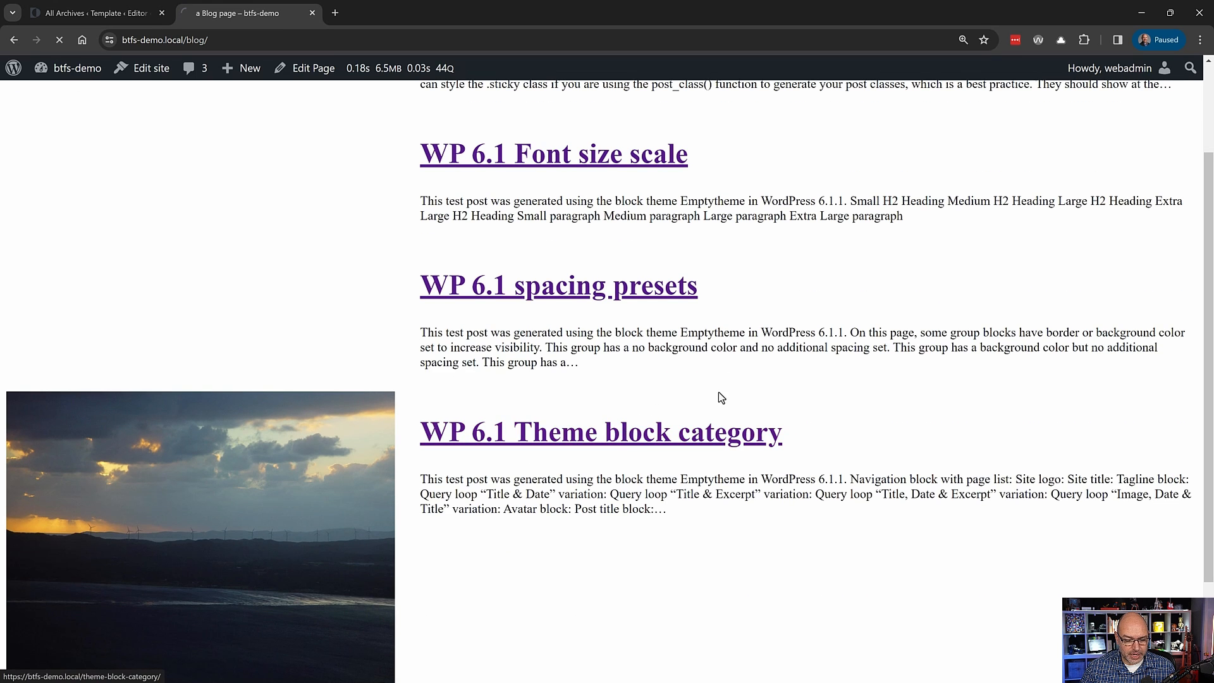
left_click(108, 181)
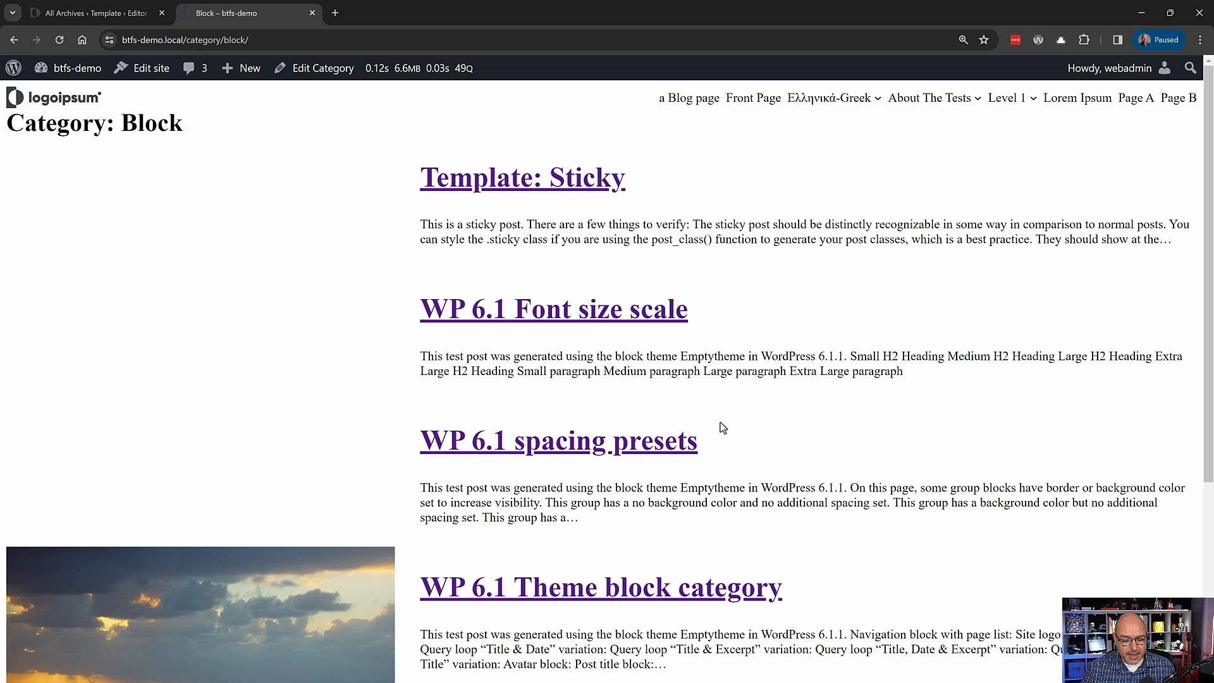
- Open the theme's templates in the site editor and add a Blog Home template based on the offered Query Loop pattern
left_click(155, 69)
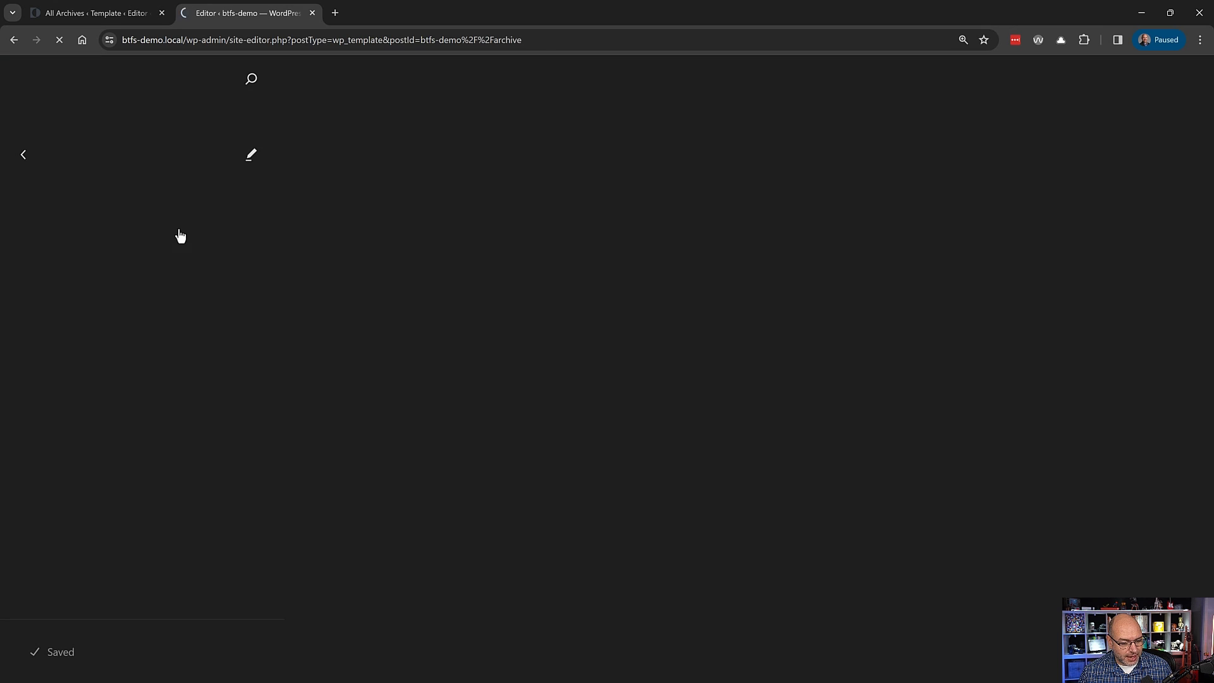
left_click(24, 156)
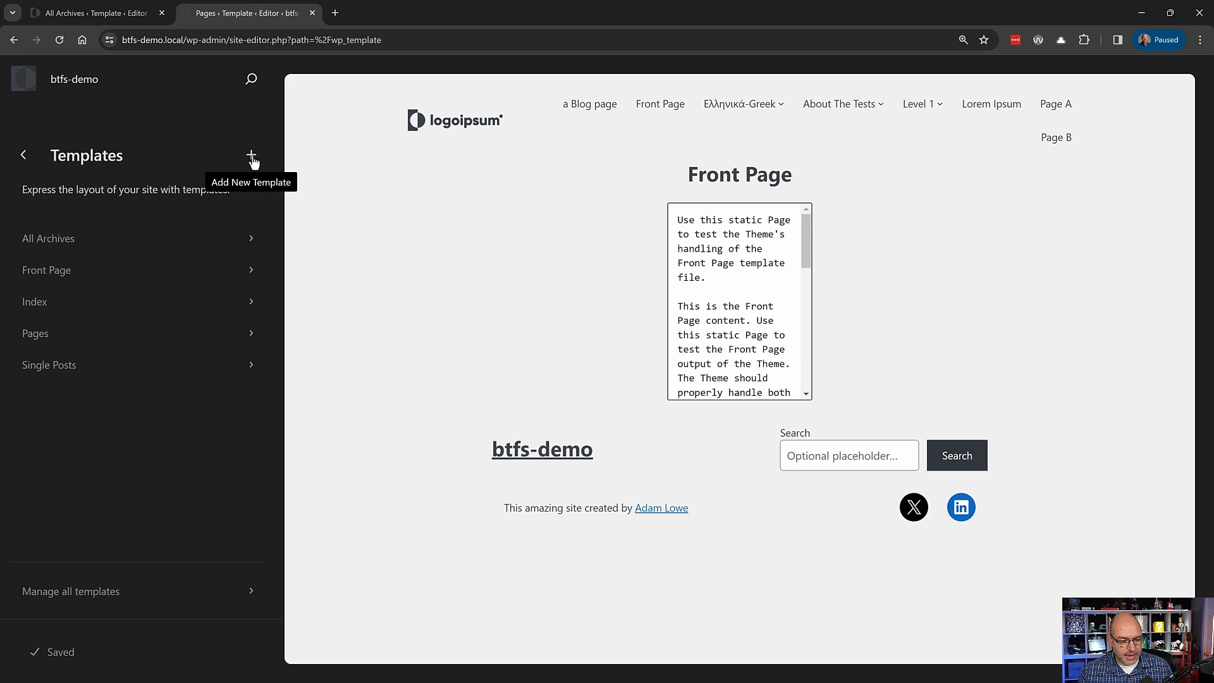
left_click(252, 158)
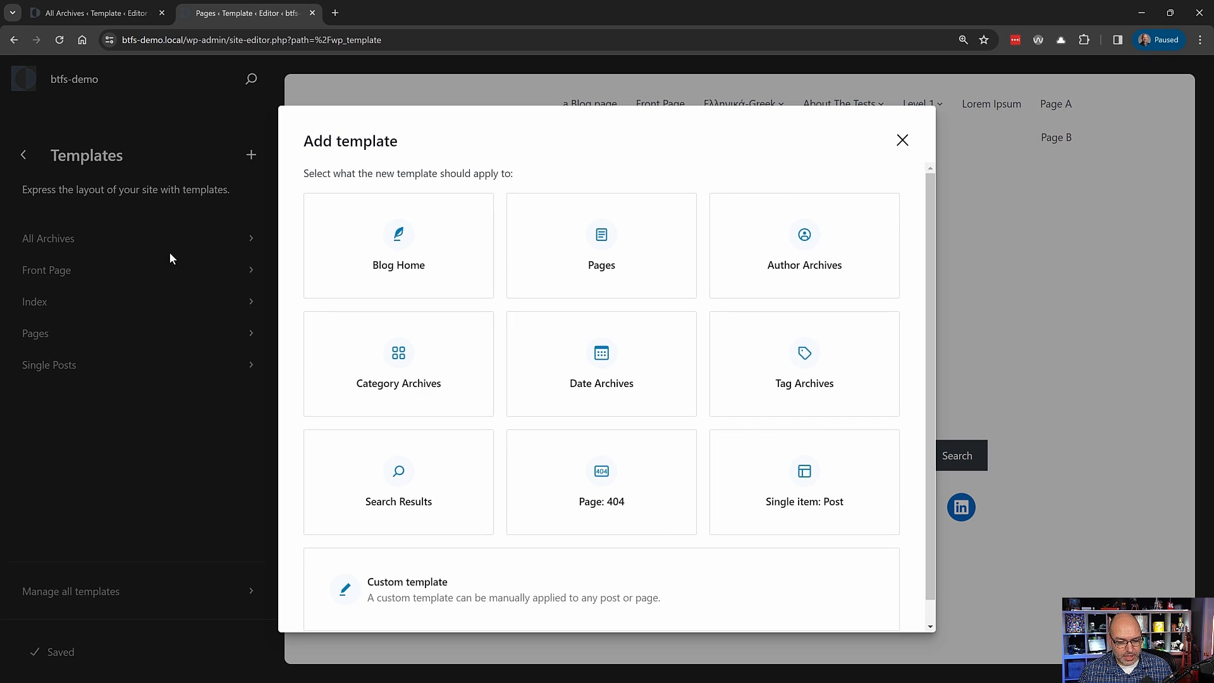
left_click(405, 241)
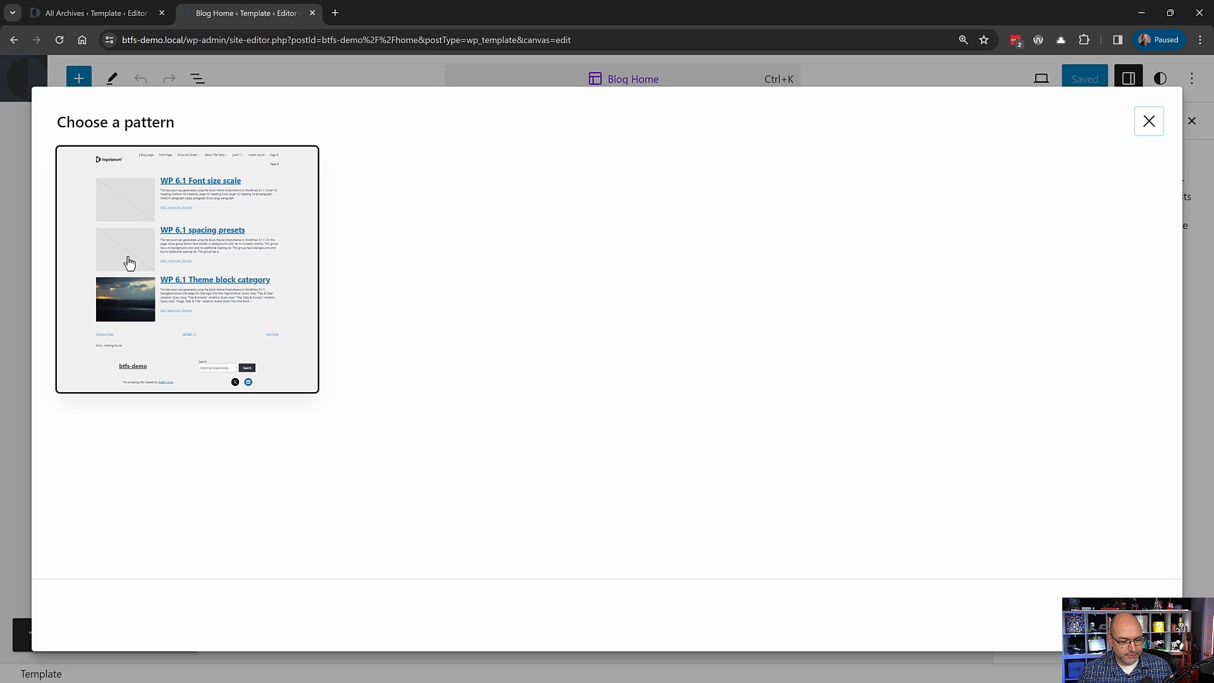
left_click(129, 263)
- Insert a Row block between the Group and the General Footer in the Blog Home template
left_click(197, 78)
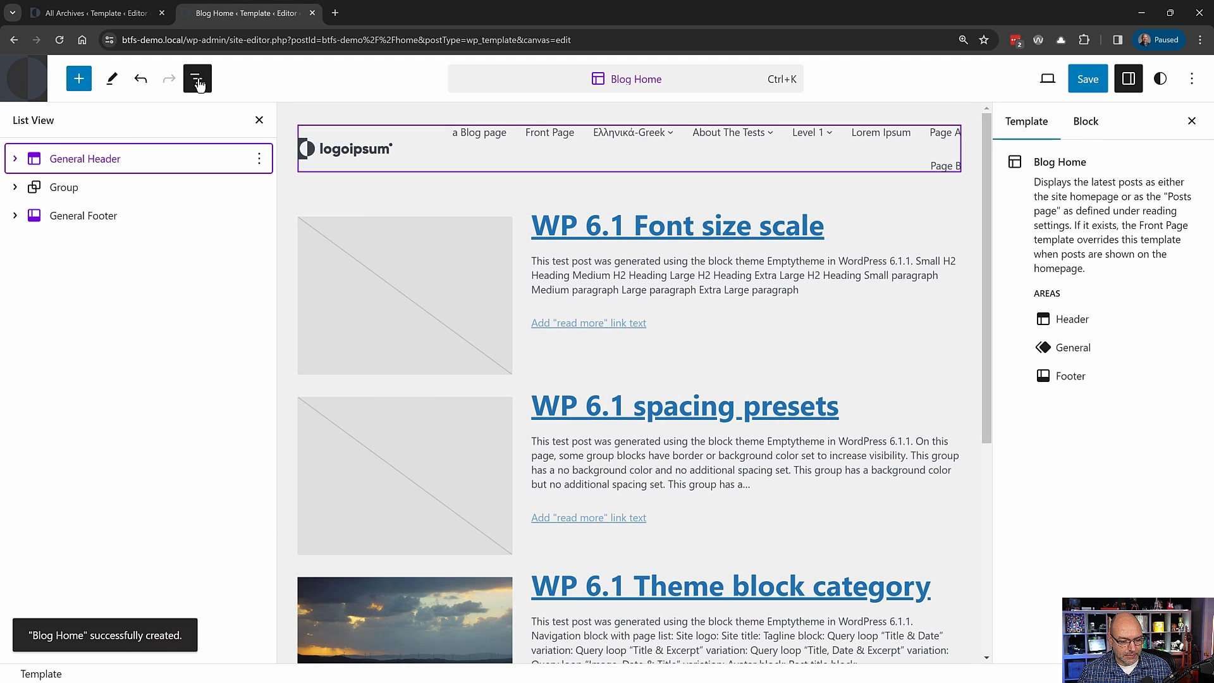
left_click(14, 187)
left_click(73, 214)
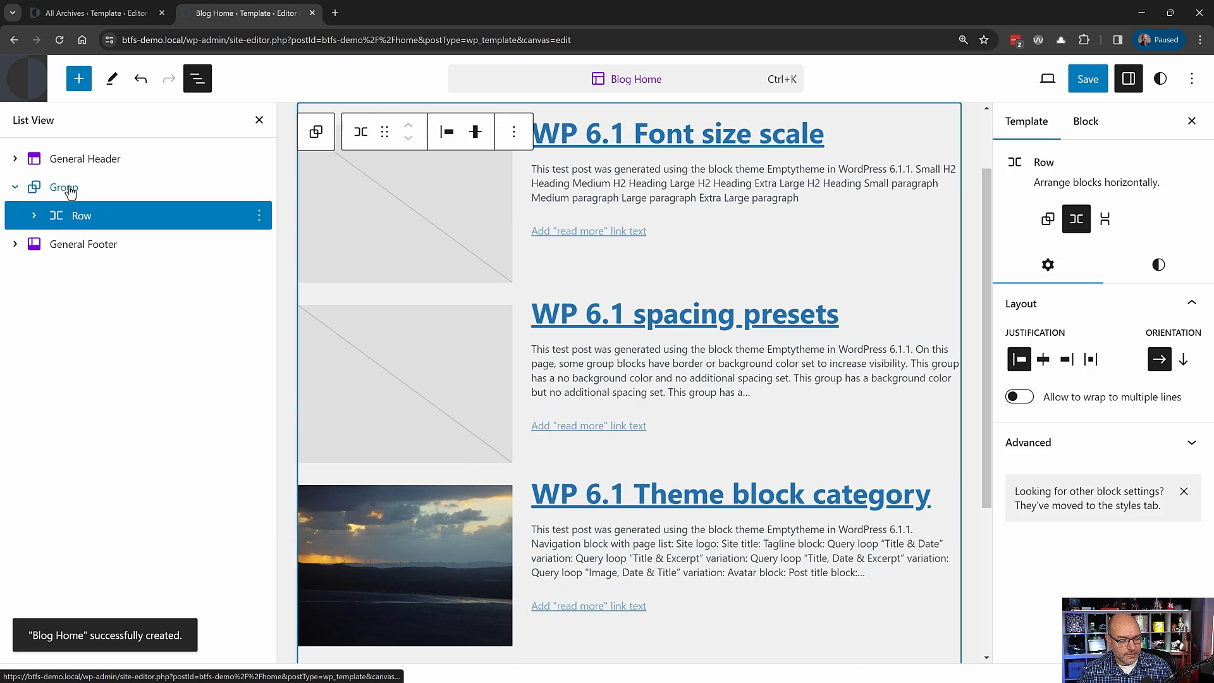
left_click(71, 192)
left_click(86, 85)
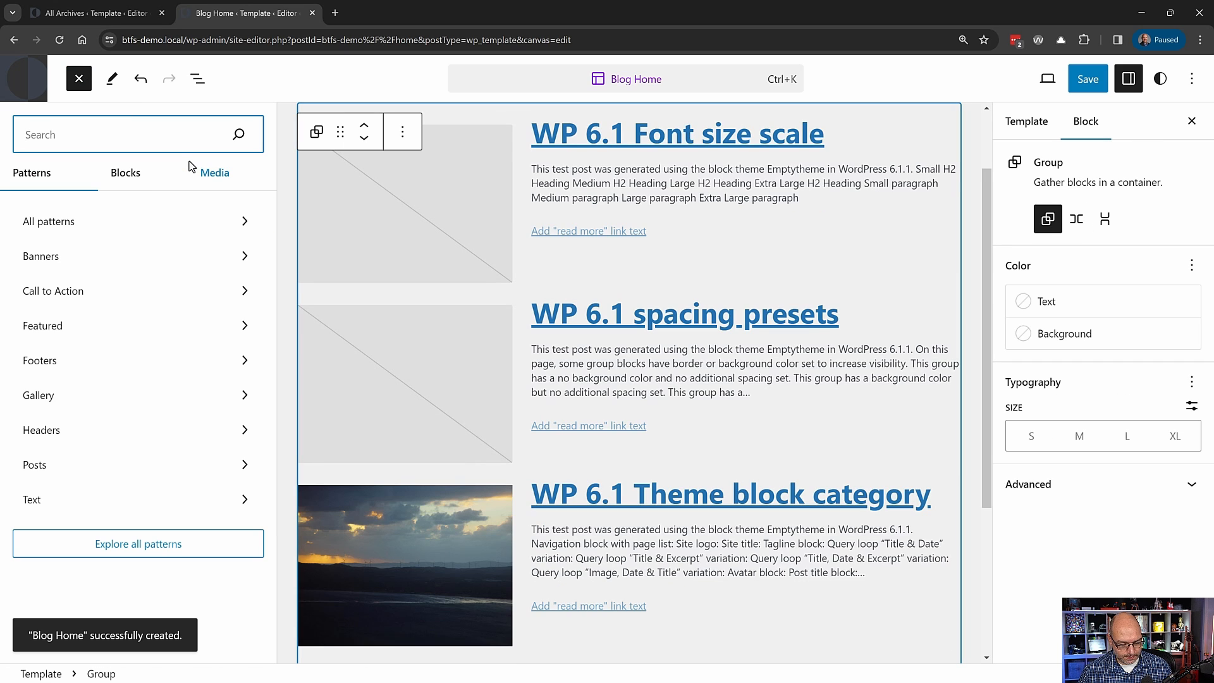
type("row")
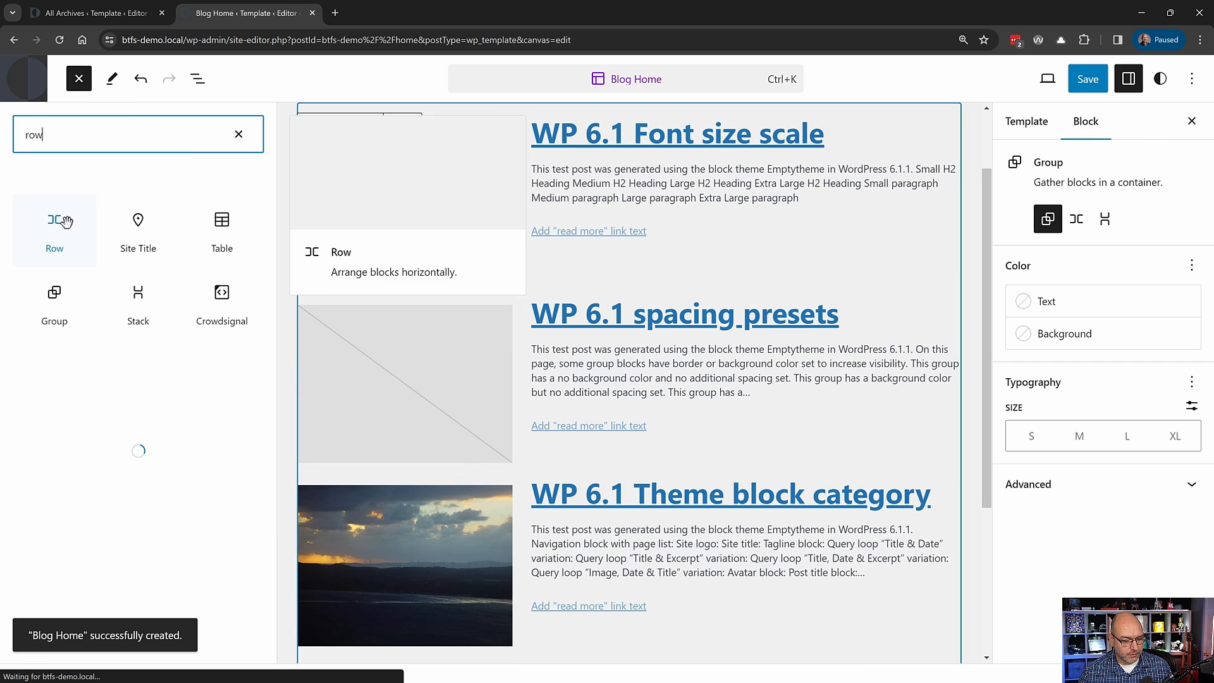
left_click(67, 221)
left_click(198, 79)
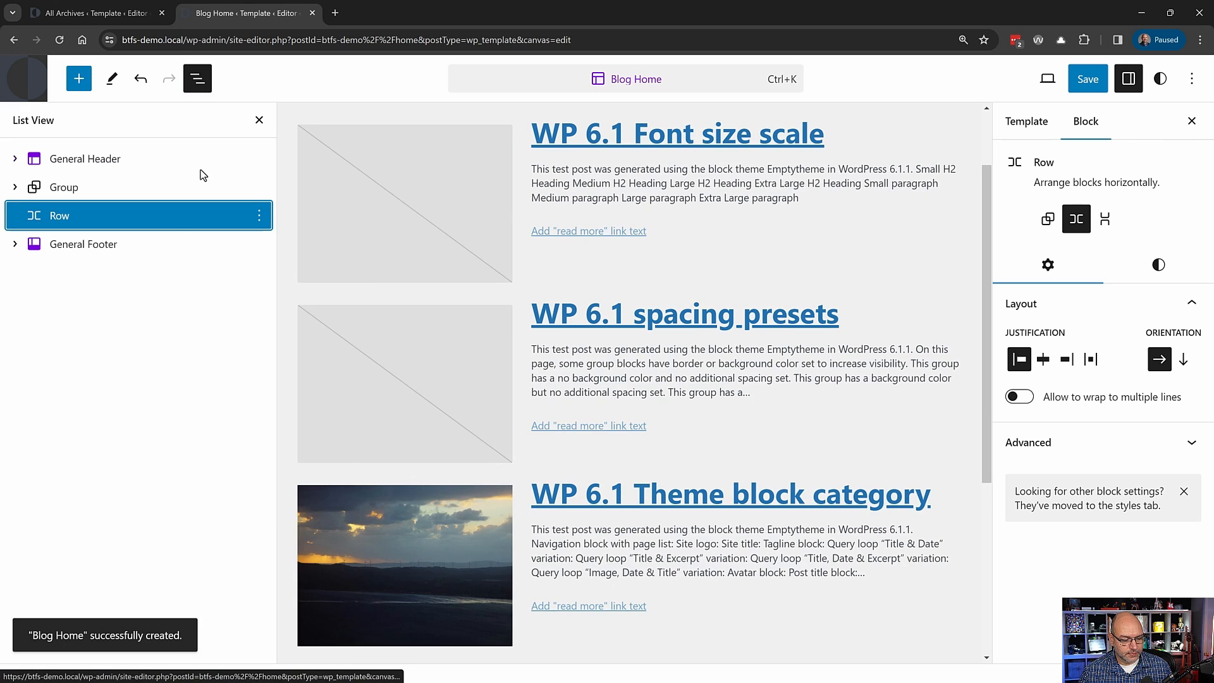
- Delete the Heading from the new Row and add a Title block in its place
scroll(548, 541, "down", 5)
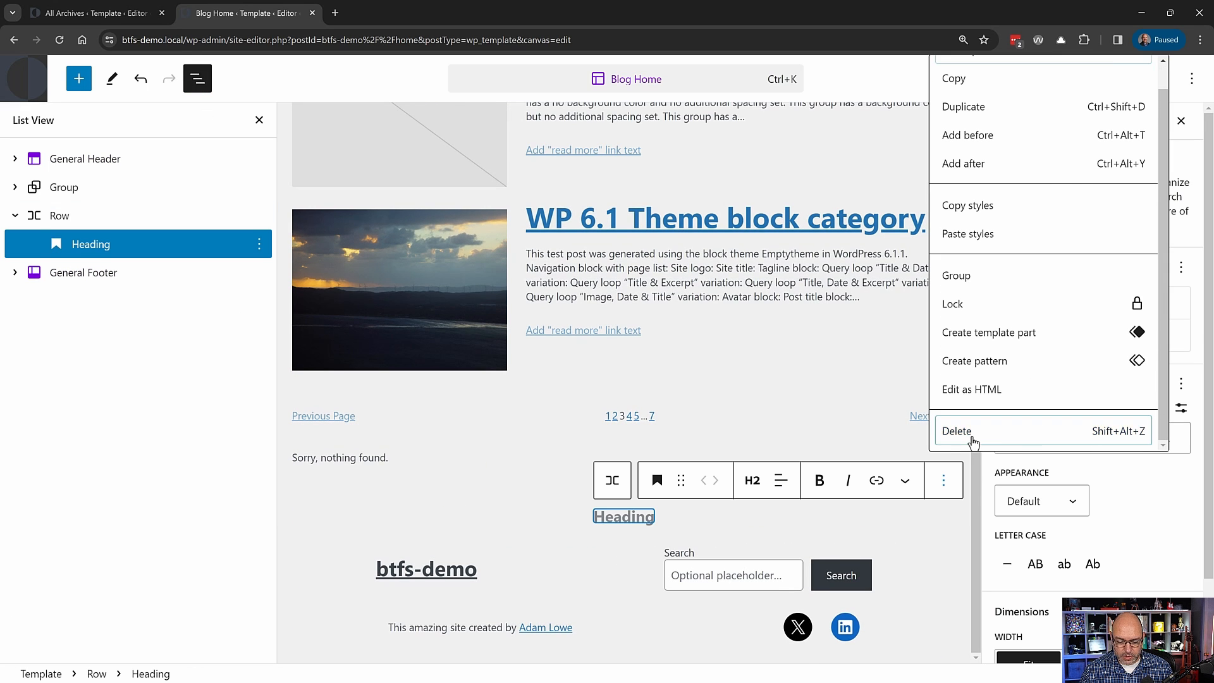
left_click(973, 435)
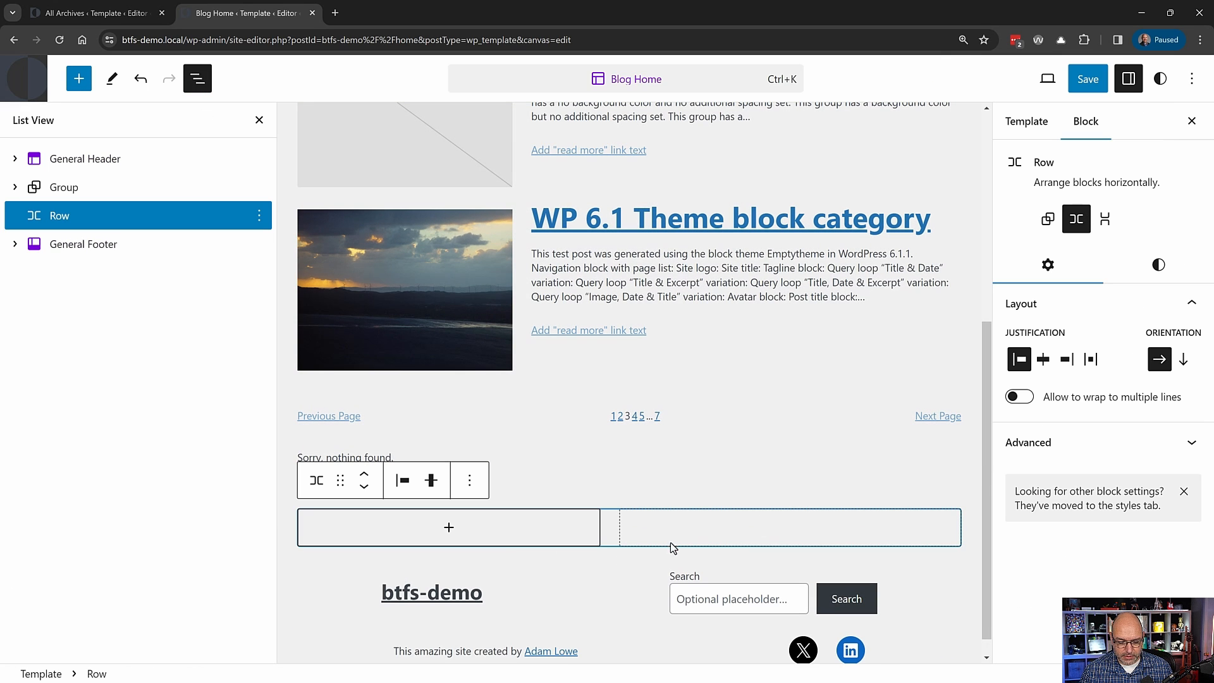
left_click(449, 527)
type("tit")
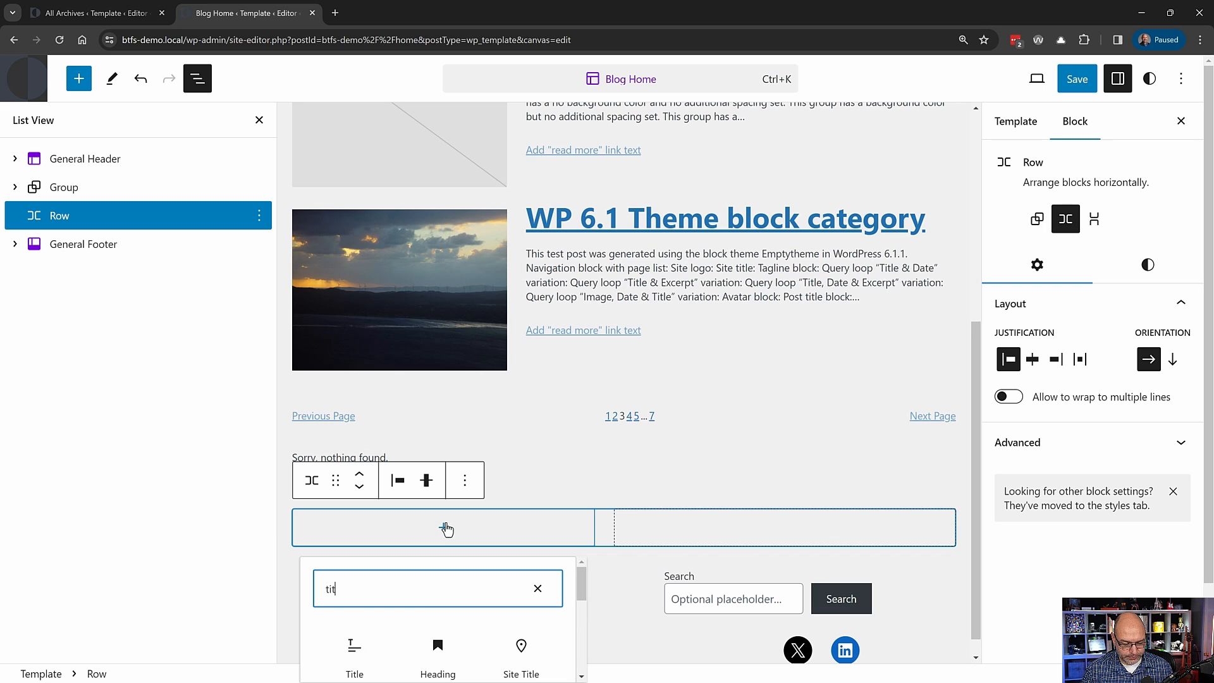
type("le")
left_click(353, 648)
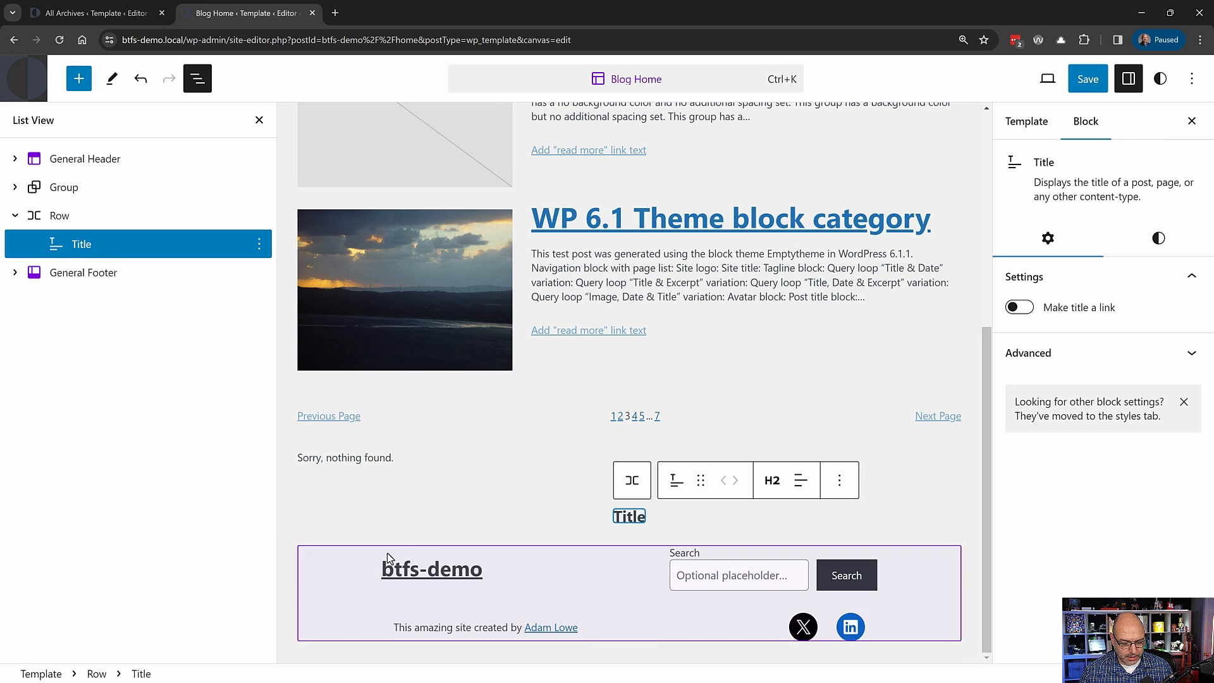
- Move the Row containing the Title above the Group and expand the Group in the block list
left_click(57, 216)
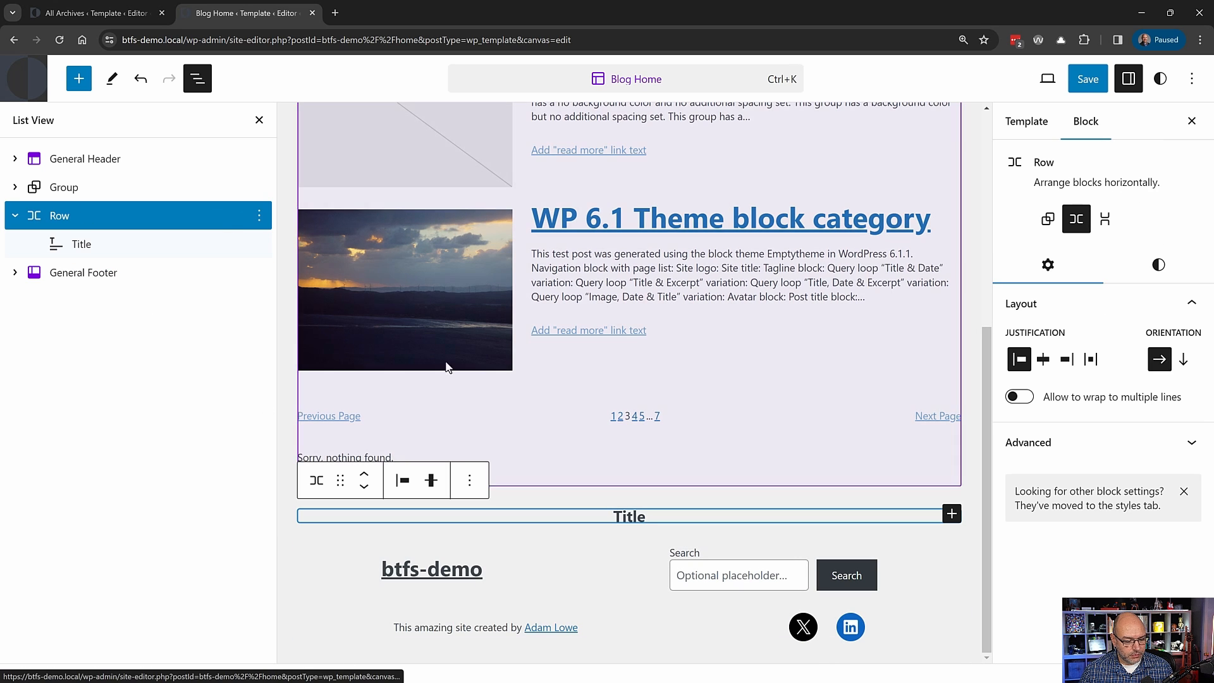
left_click(365, 476)
left_click(15, 244)
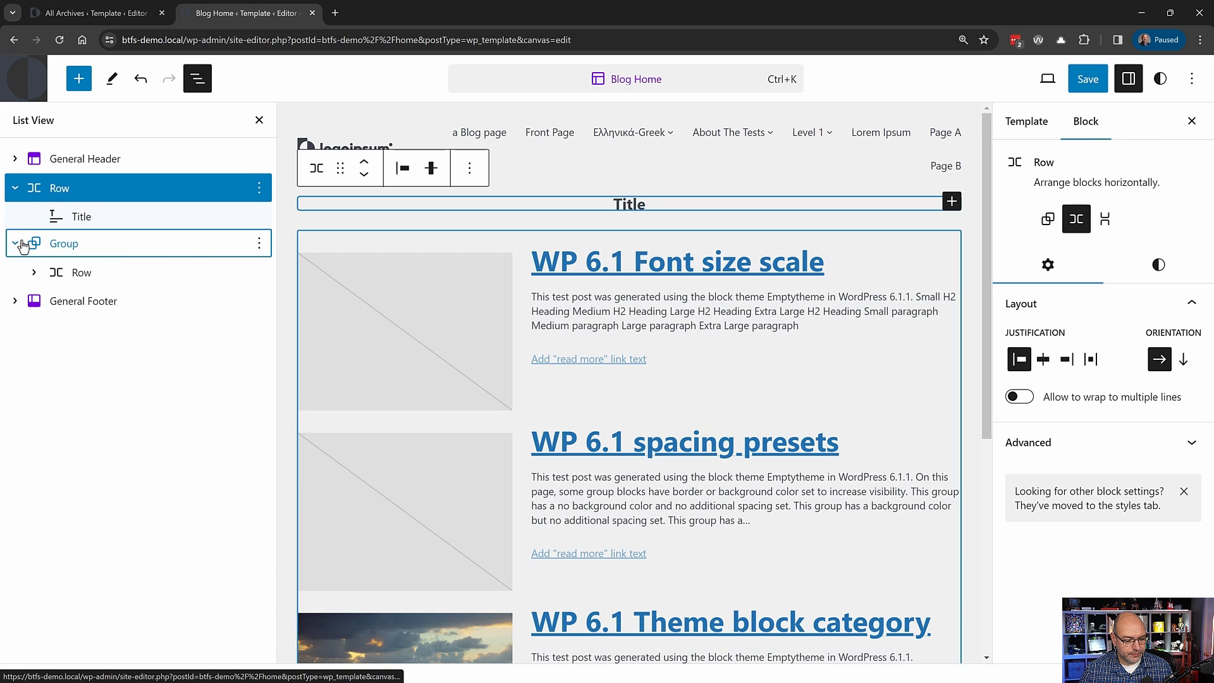
- Move the Row containing the Title into the Group as its first block and save the Blog Home template
left_click_drag(60, 190, 86, 250)
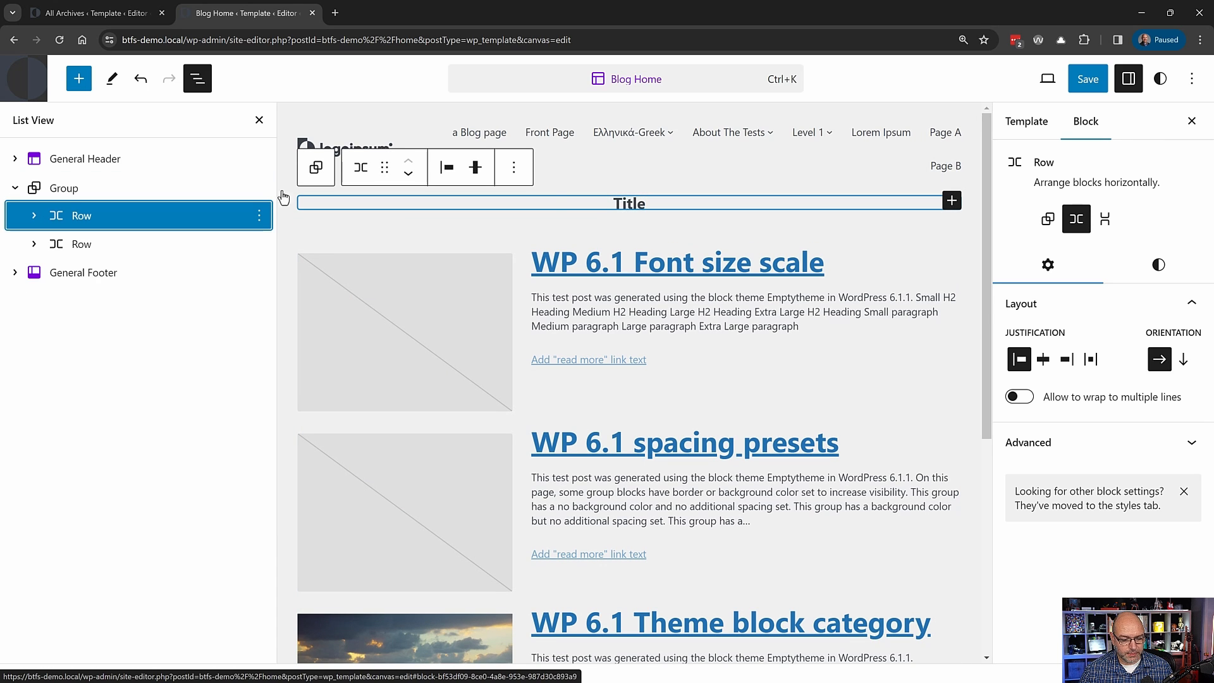
left_click(1085, 79)
left_click(1050, 79)
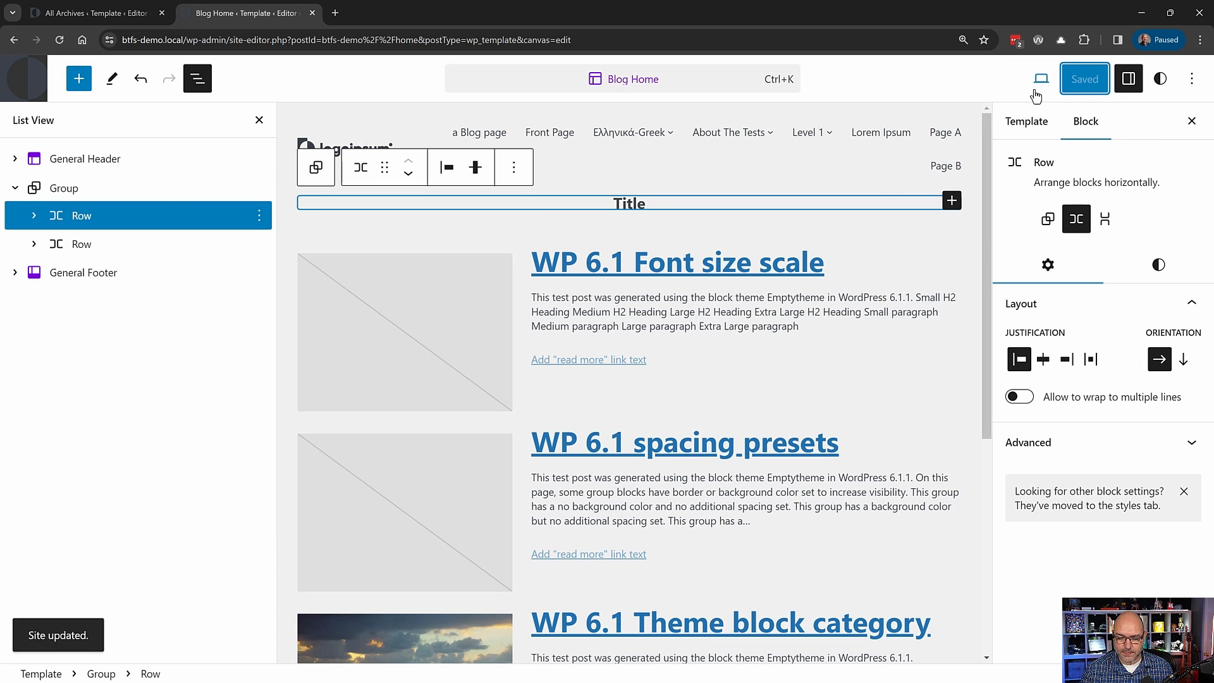
- Close the All Archives editor tab and view the blog page on the live site to check its title
left_click(152, 14)
left_click(162, 13)
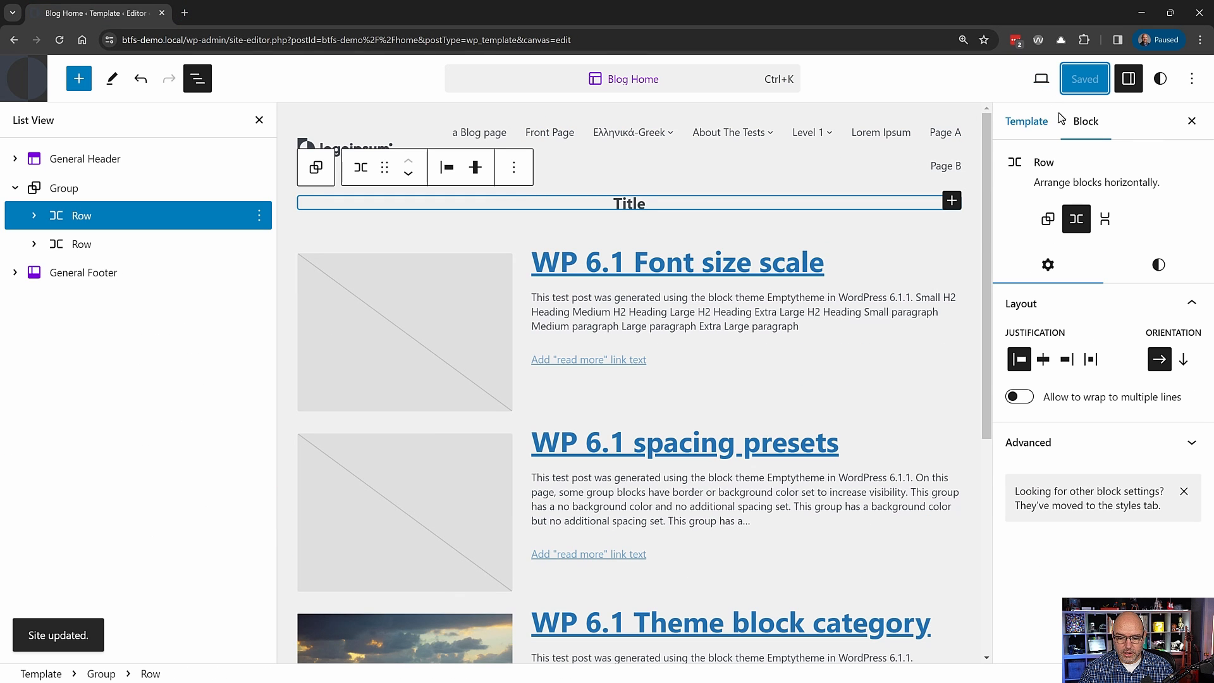
left_click(1041, 79)
left_click(913, 229)
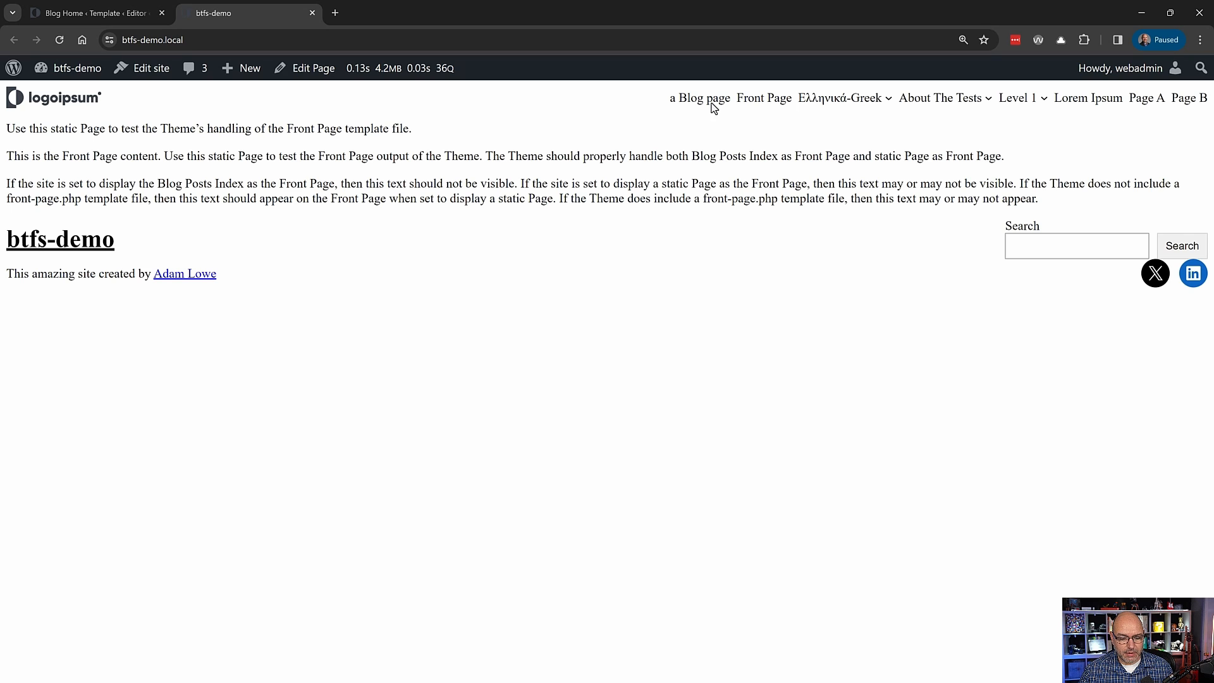
left_click(711, 105)
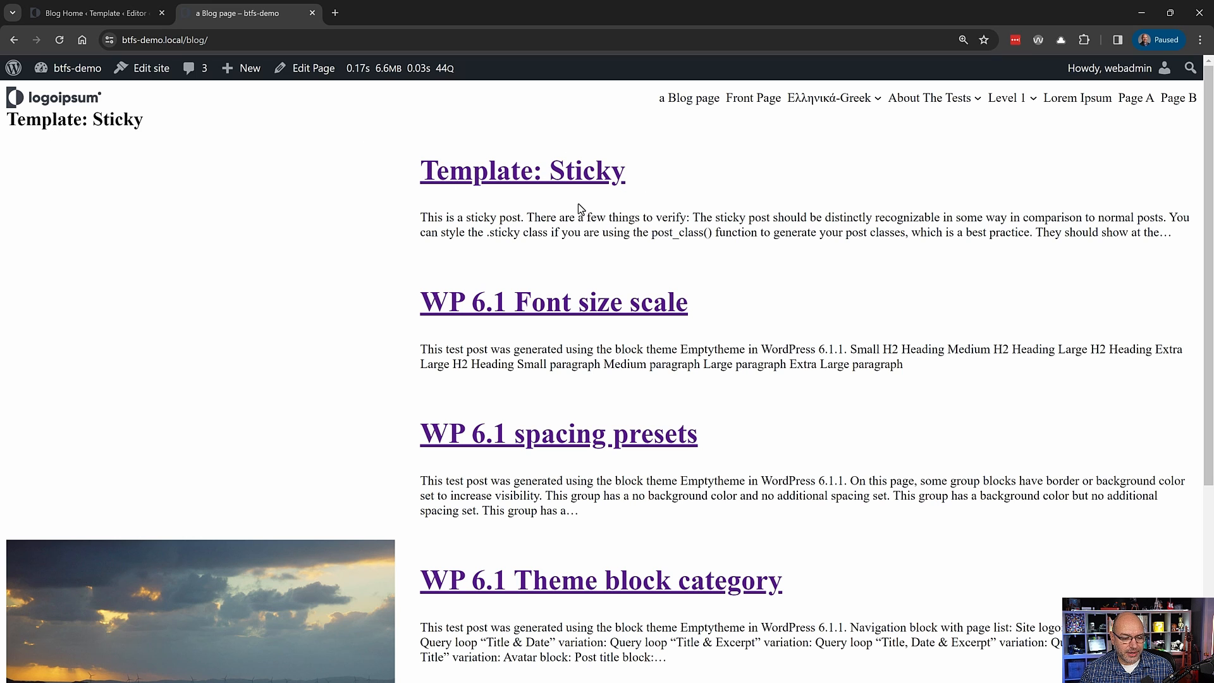
- Replace the Title block in the Group's first Row with an Archive Title block and save the Blog Home template
left_click(95, 13)
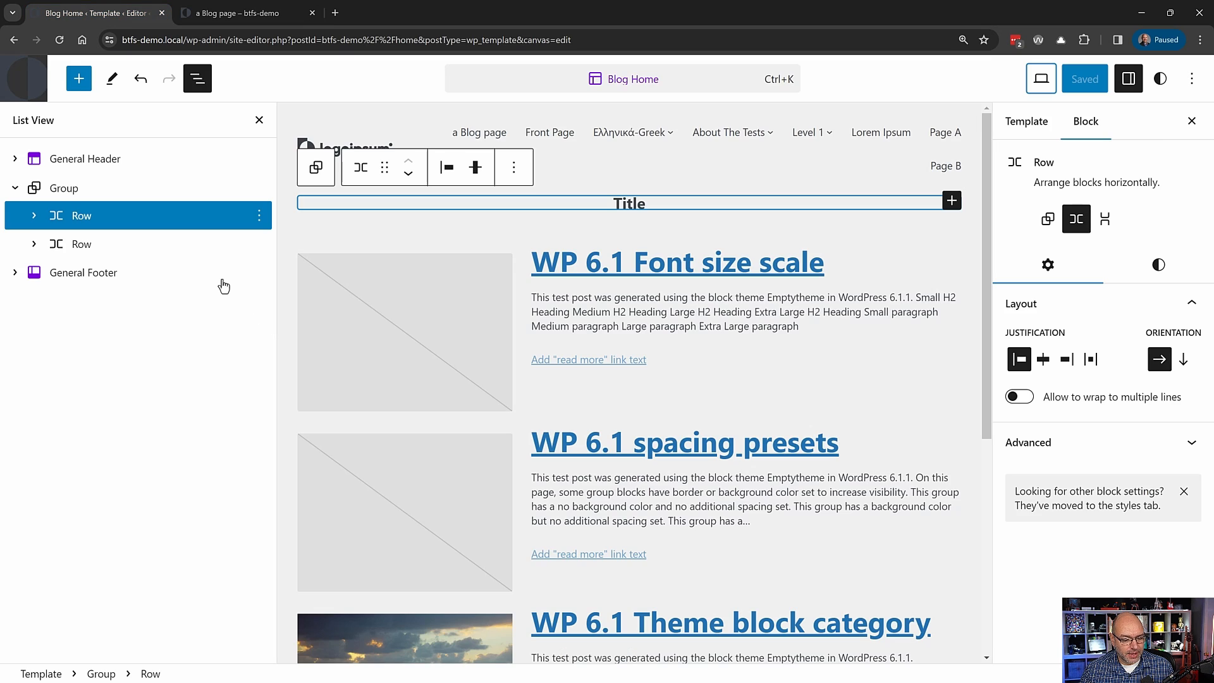
left_click(34, 216)
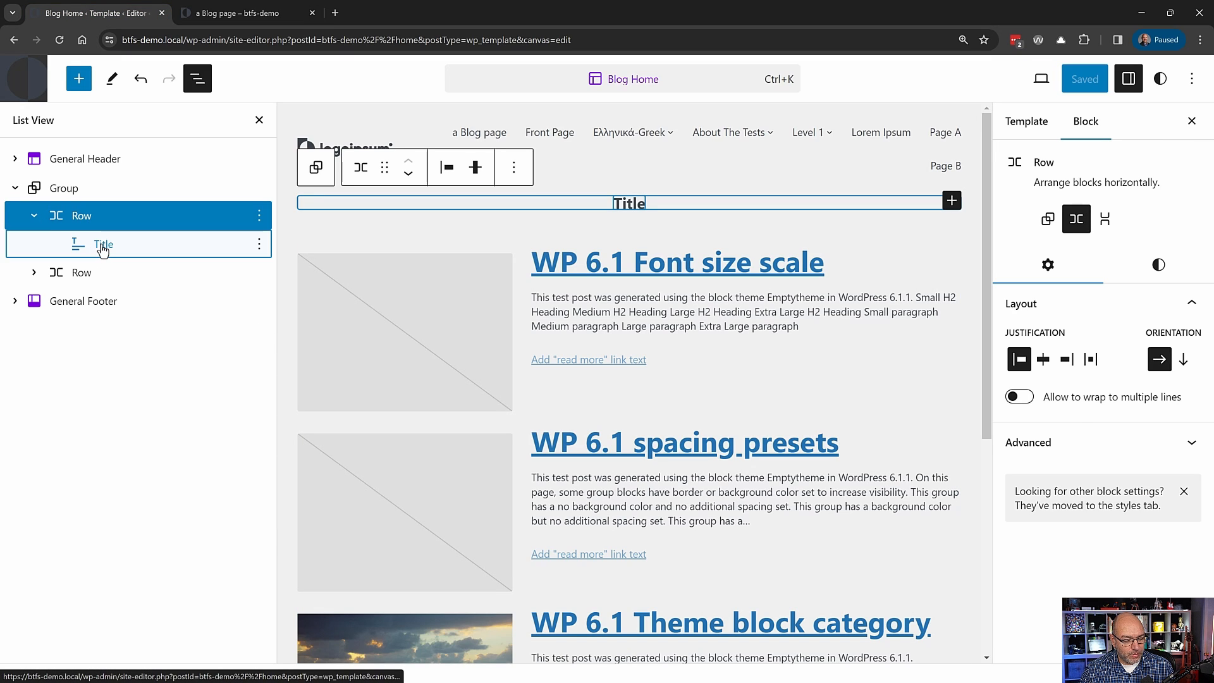
left_click(102, 244)
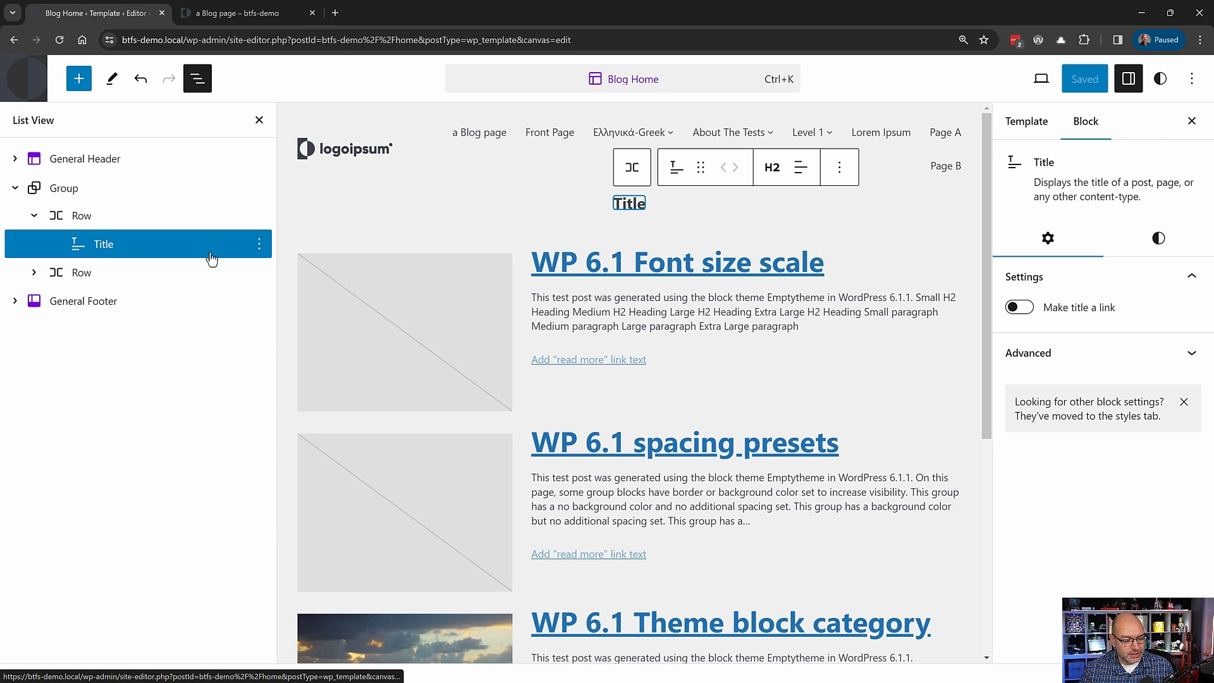
left_click(259, 244)
key("shift+alt+z")
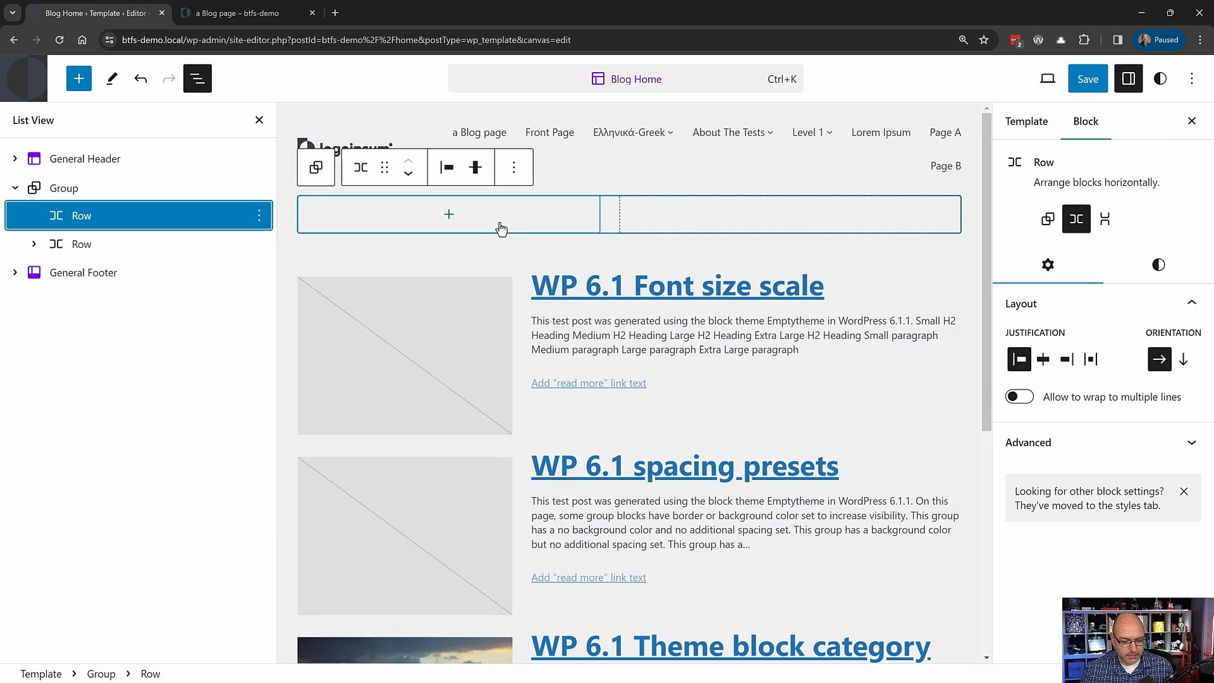
left_click(449, 217)
type("arch")
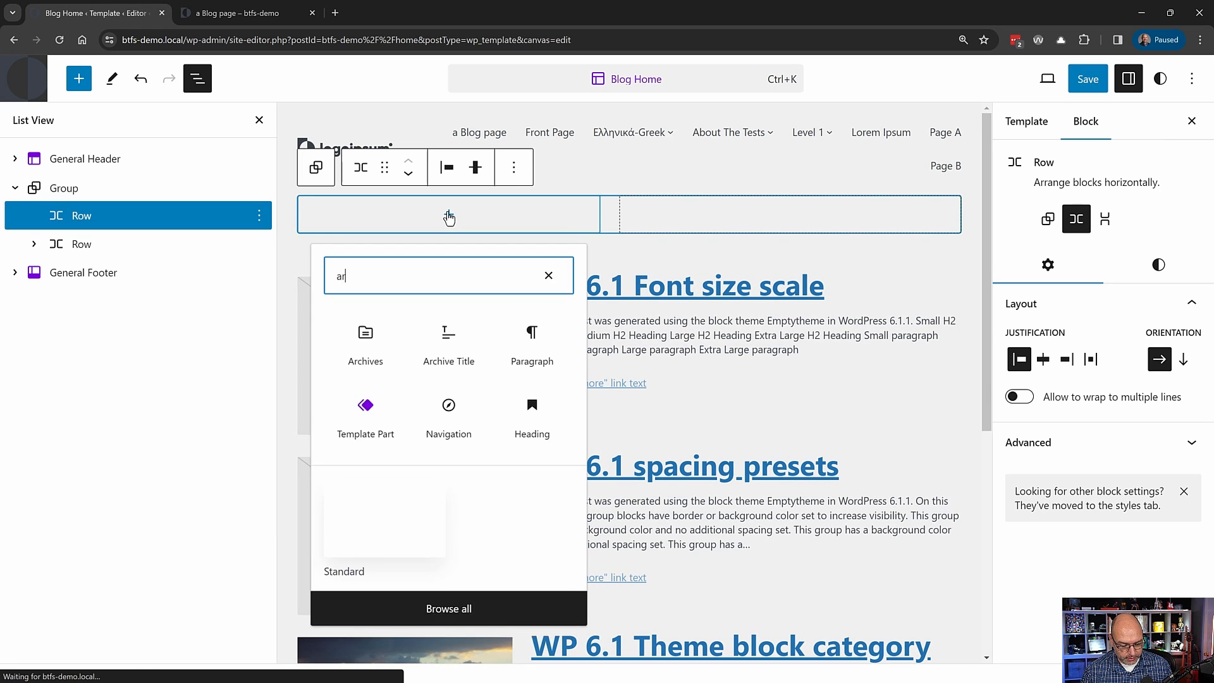
left_click(446, 341)
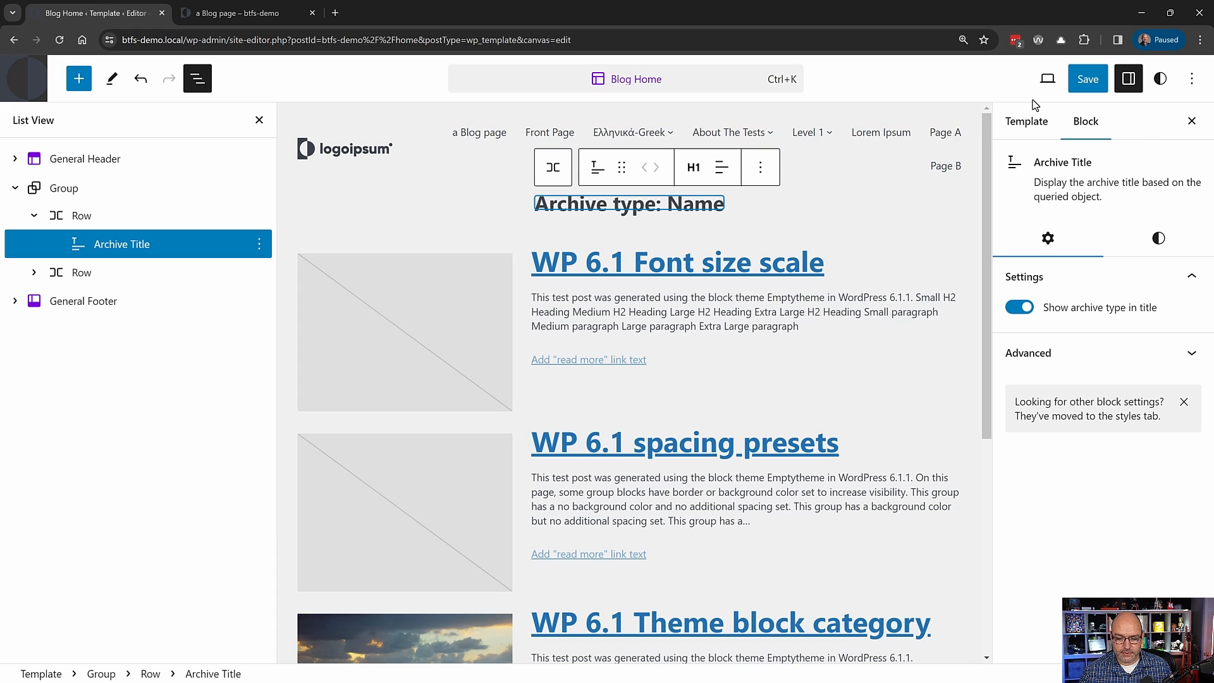
left_click(1088, 78)
left_click(1084, 80)
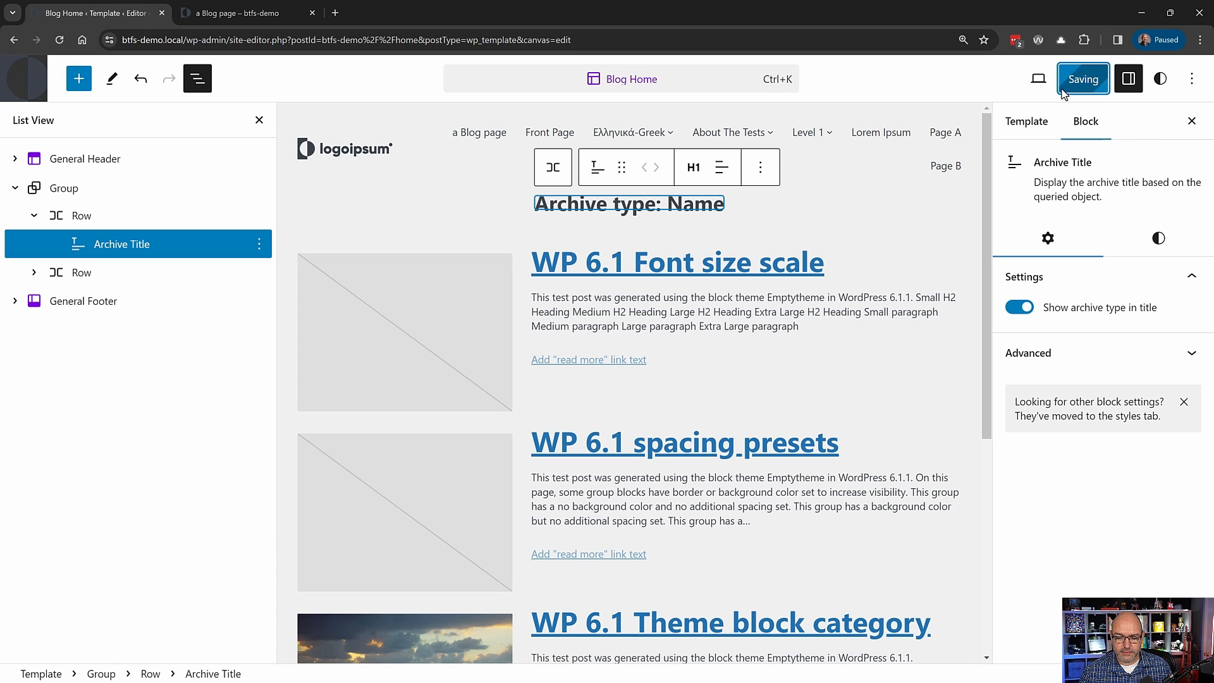
- Reload the live blog page to check how the Archive Title displays above the posts
left_click(233, 16)
left_click(59, 40)
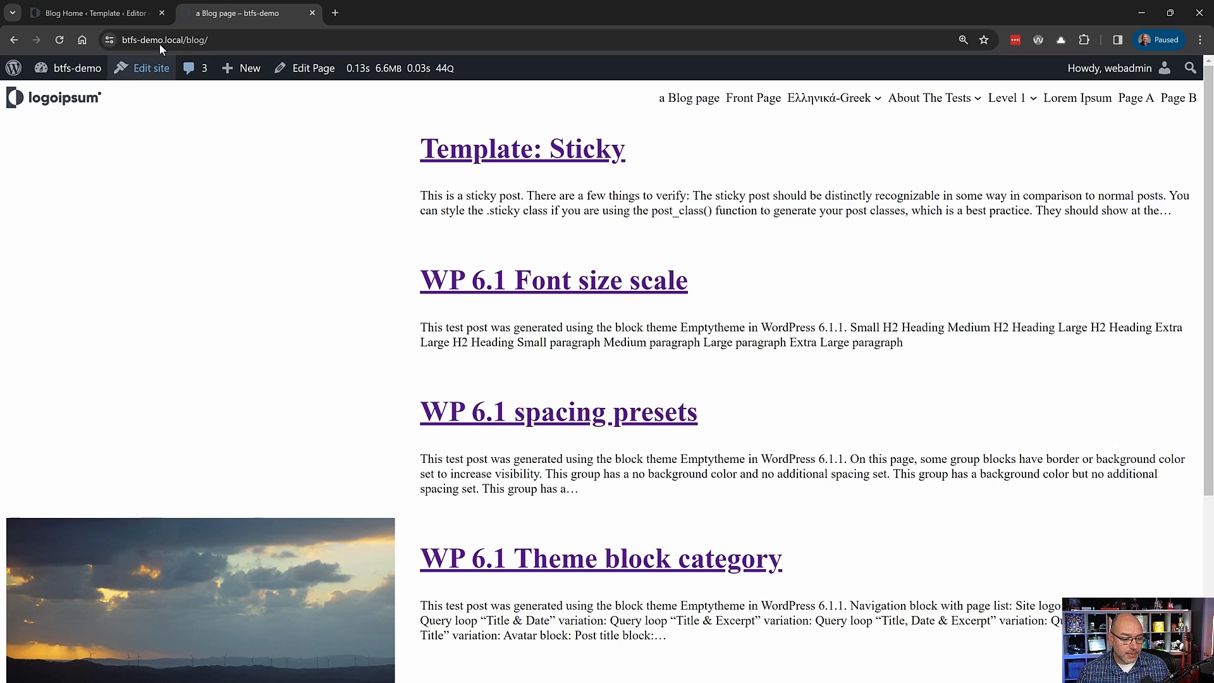
left_click(139, 20)
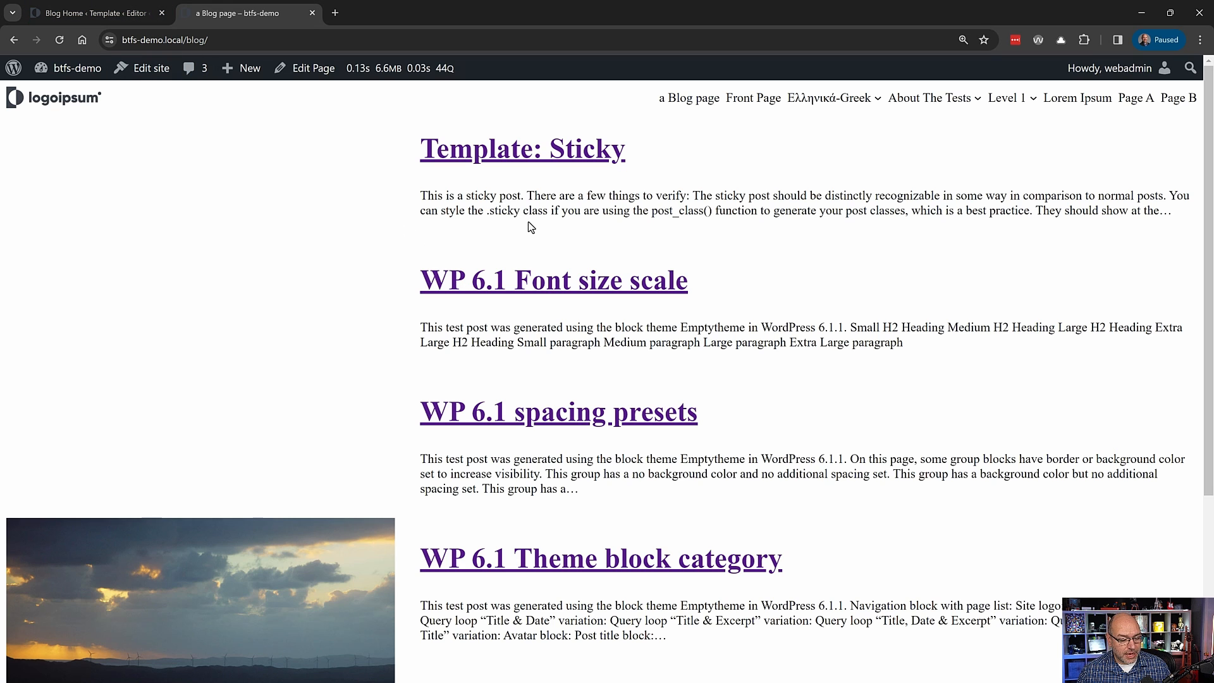
- Replace the Archive Title in the Blog Home template's first Row with a Heading reading "Articles"
left_click(131, 15)
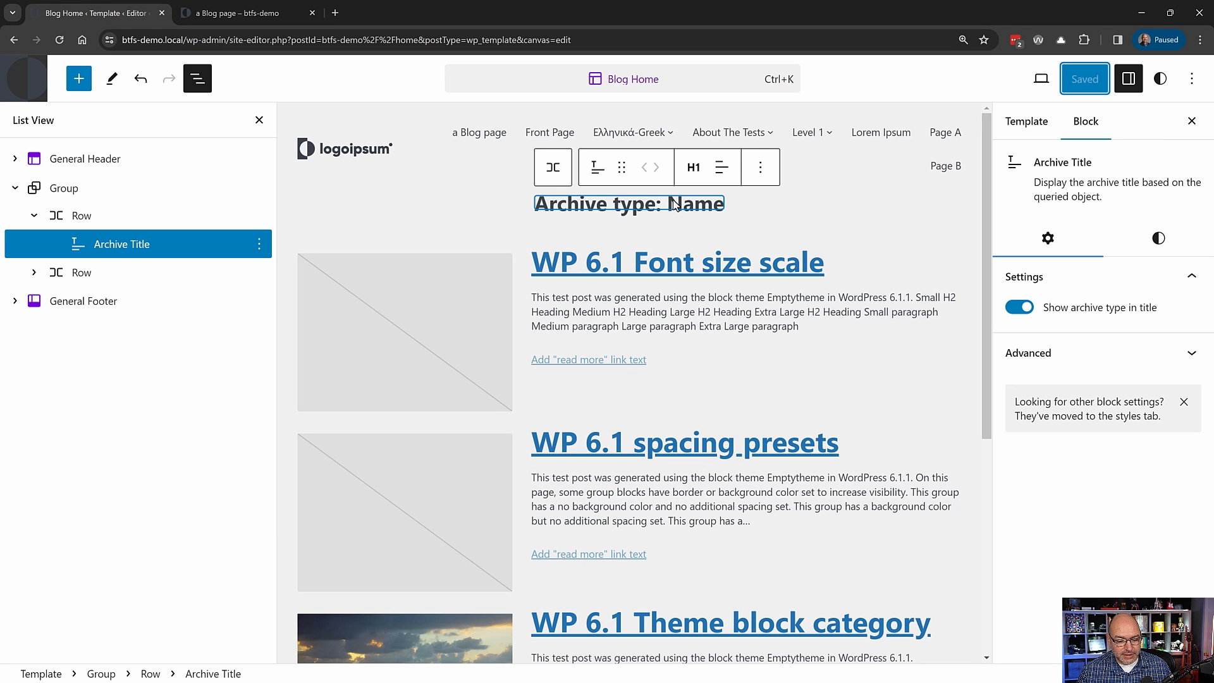
left_click(760, 167)
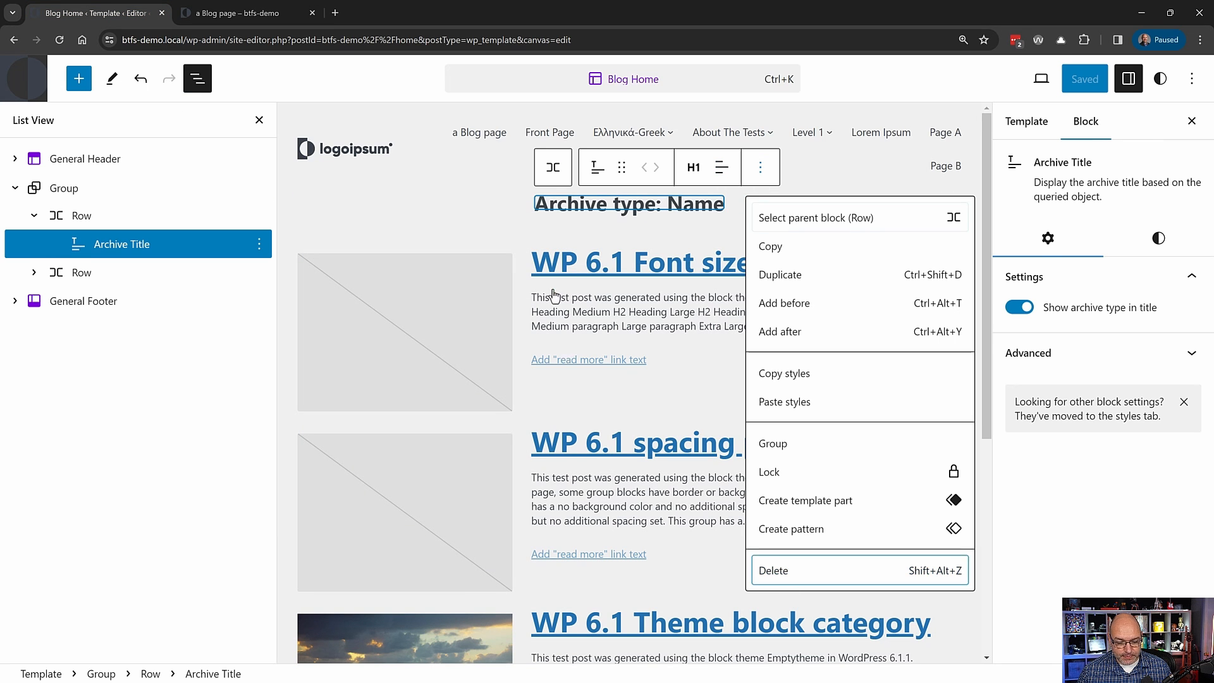
left_click(778, 571)
left_click(449, 215)
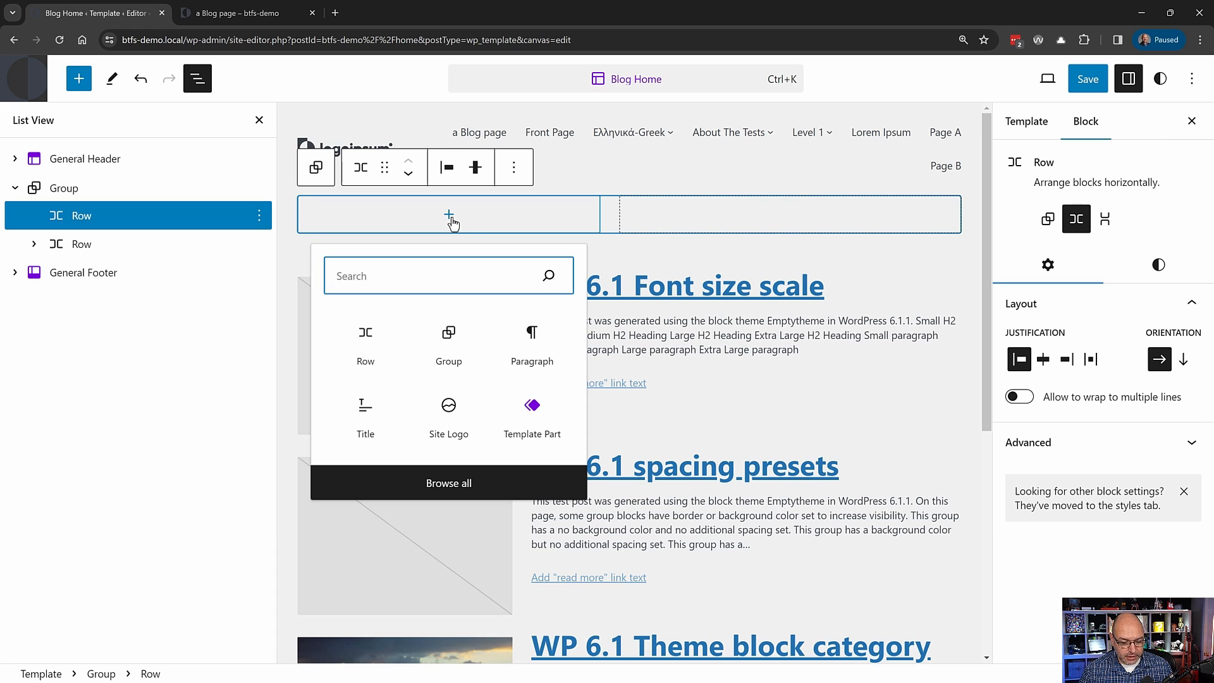
type("head")
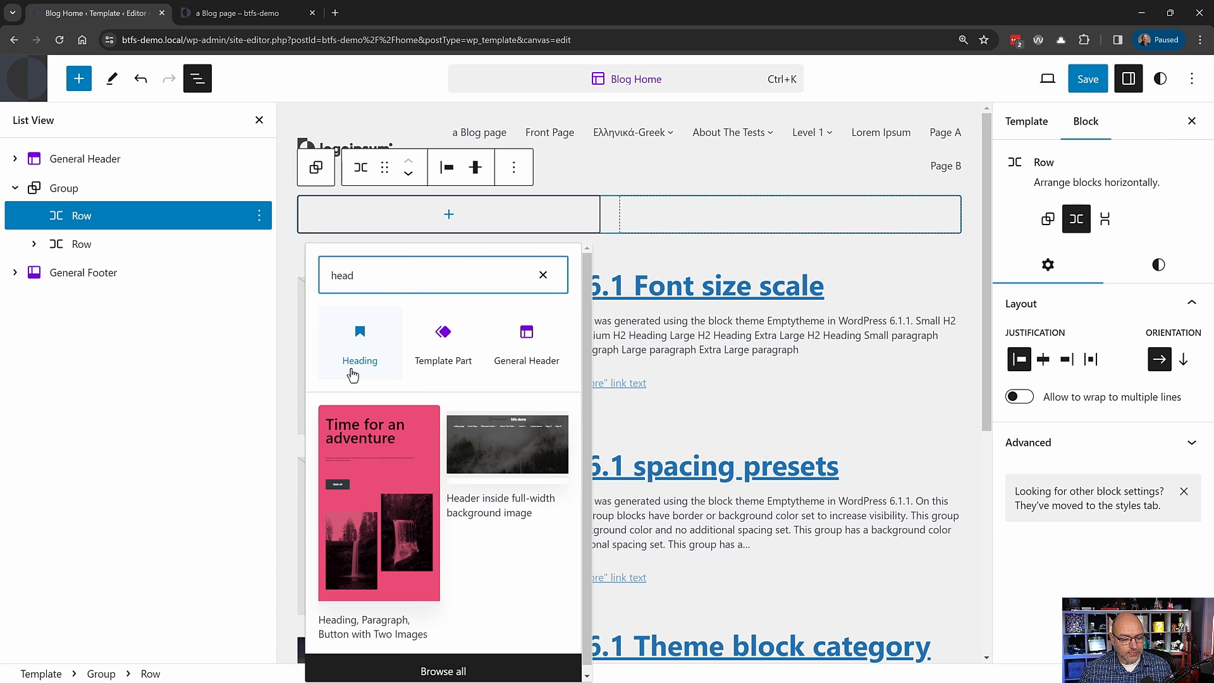
left_click(352, 370)
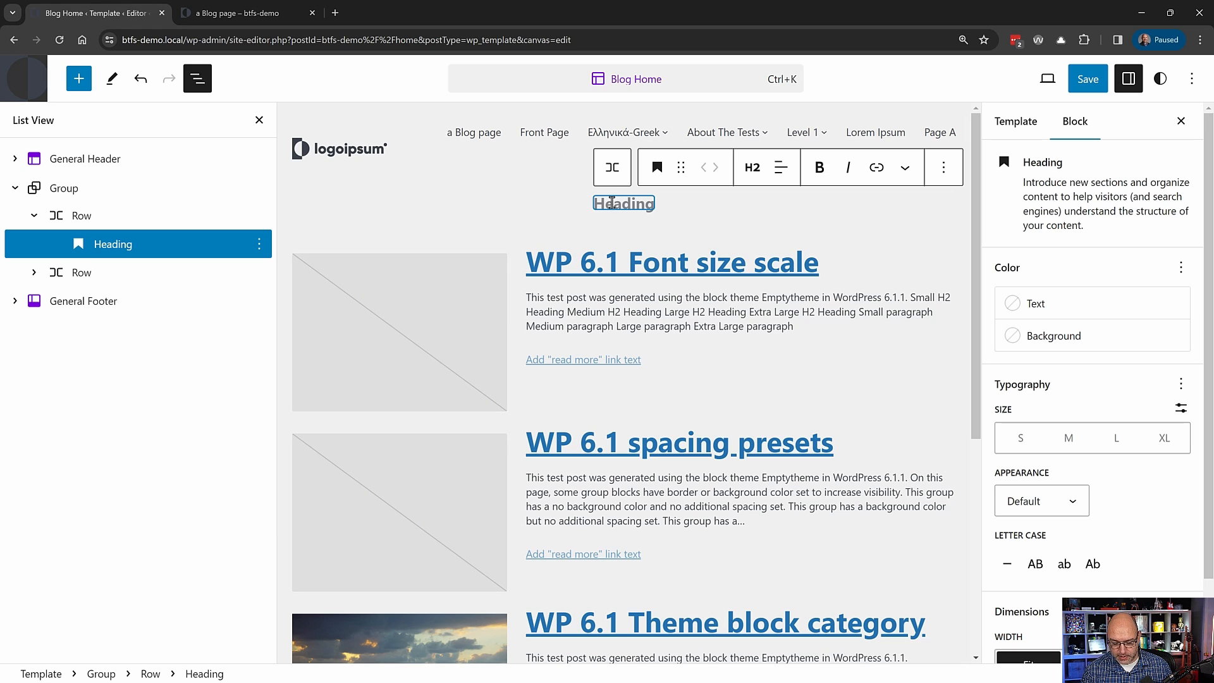
type("Articles")
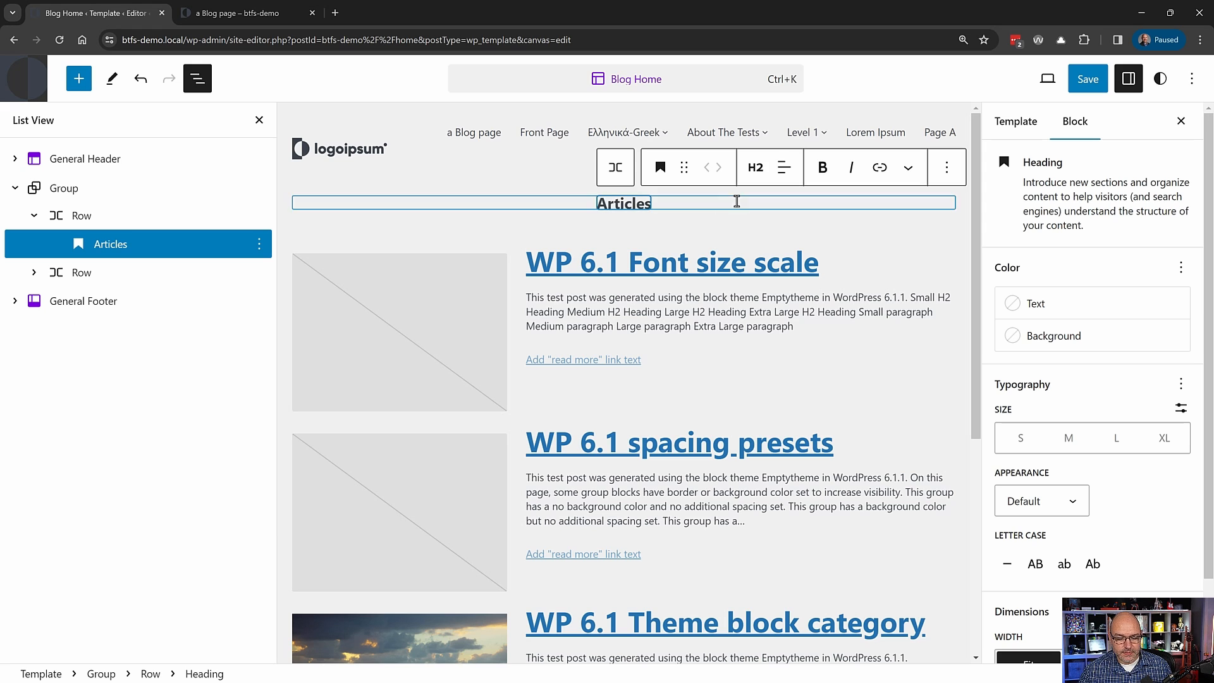
- Set the "Articles" heading to level H1 and save the Blog Home template
left_click(755, 167)
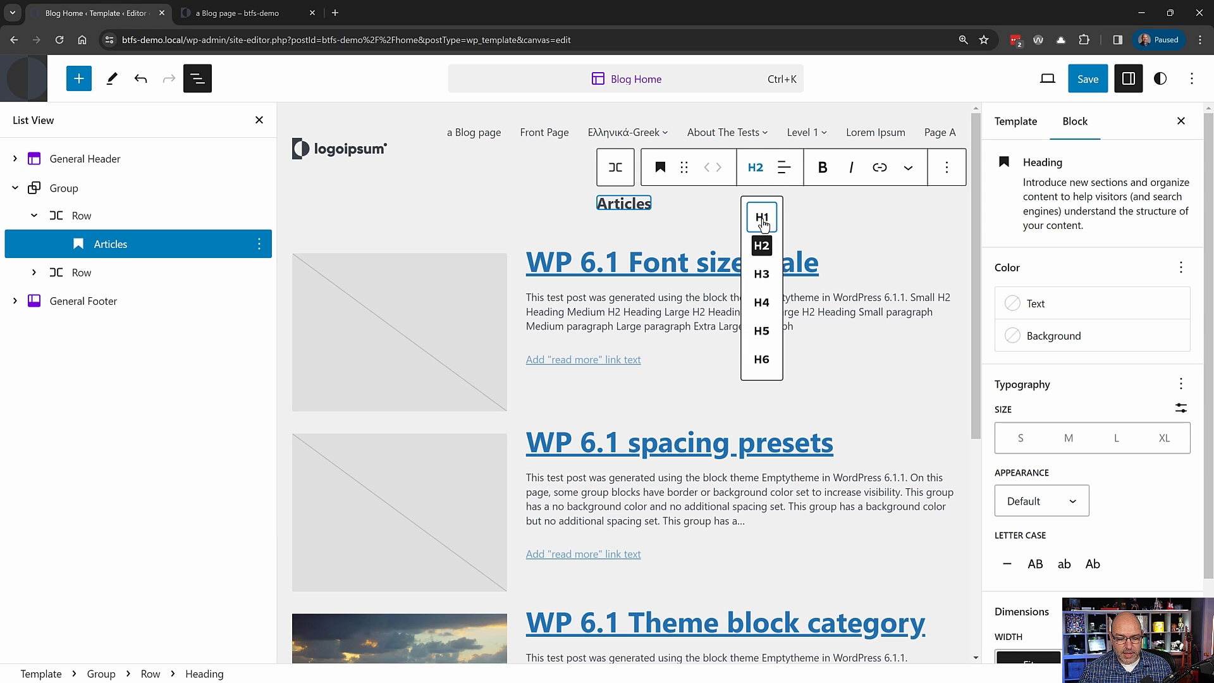
left_click(763, 219)
left_click(1087, 78)
left_click(1051, 76)
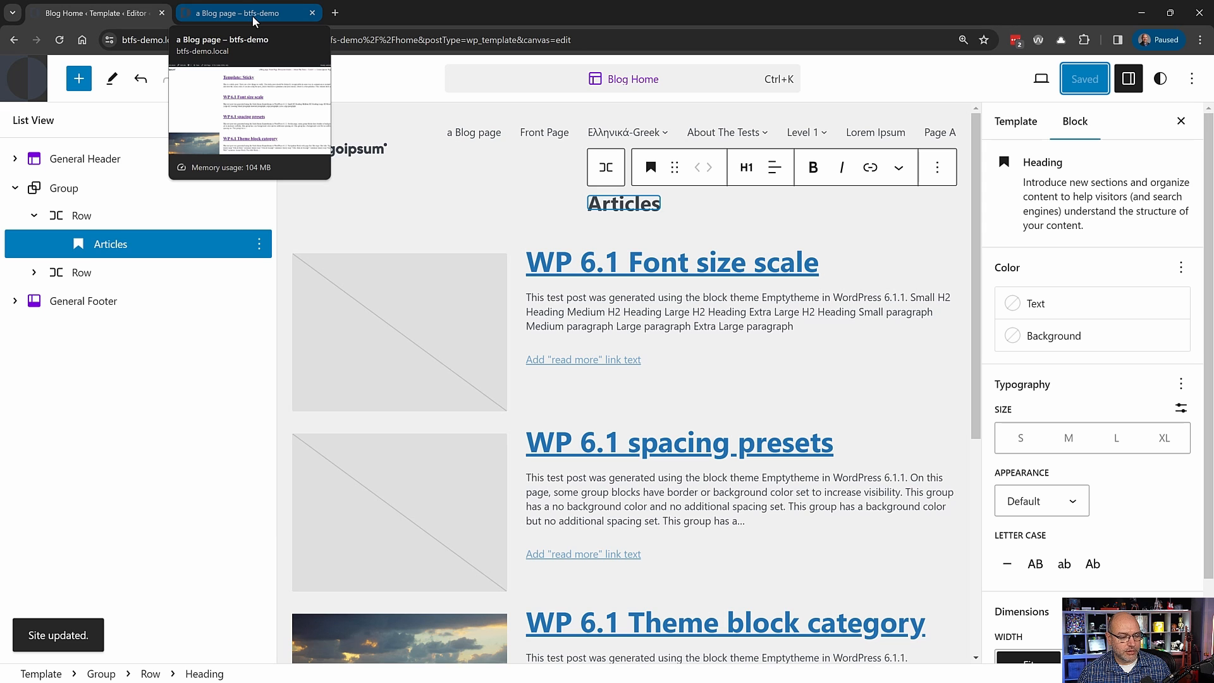
- Reload the live blog page to check the "Articles" heading, and close its tab
left_click(253, 16)
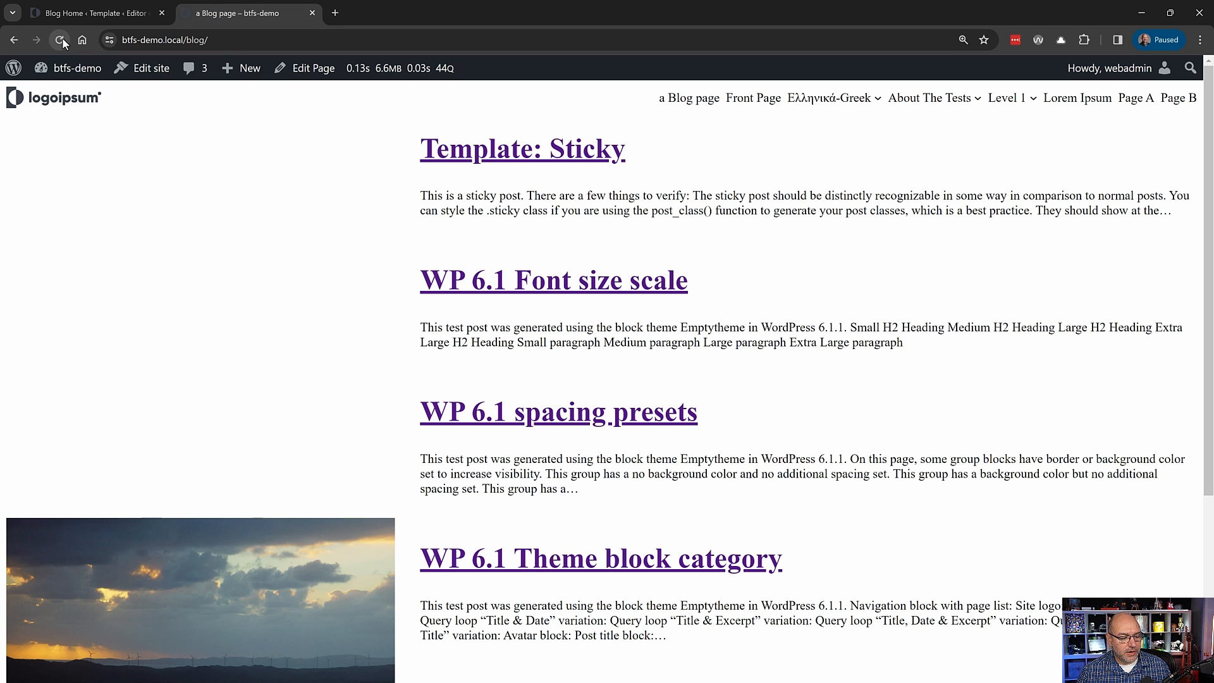
left_click(61, 40)
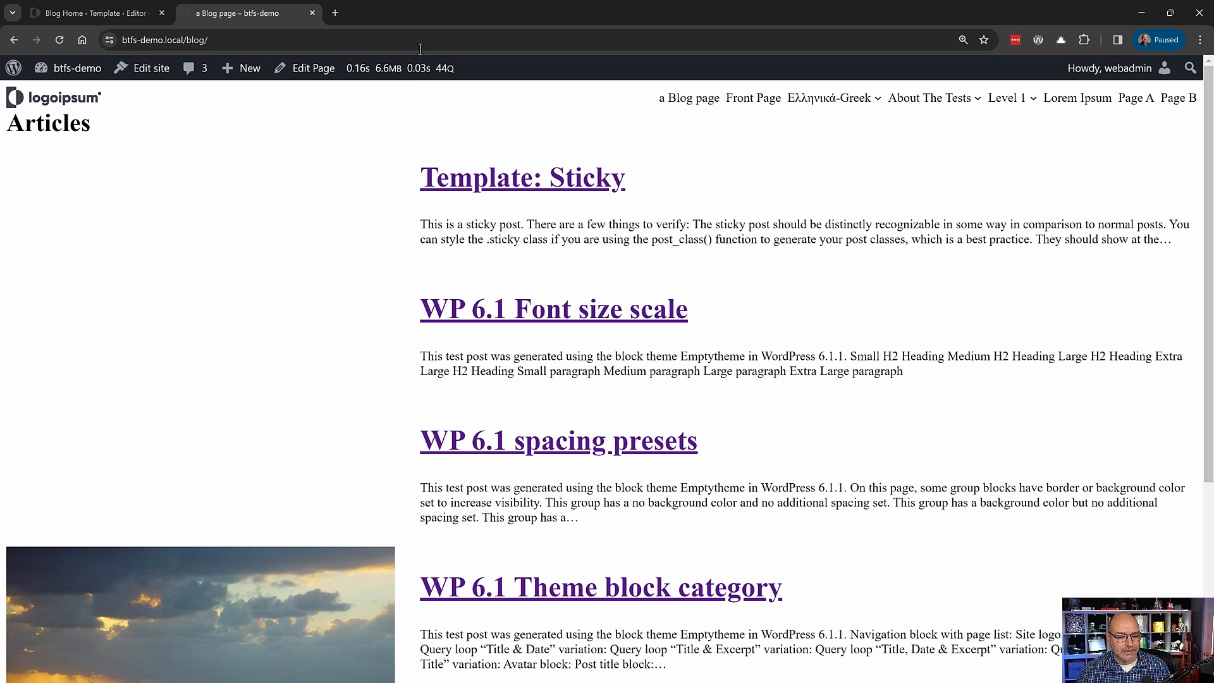
key("ctrl+w")
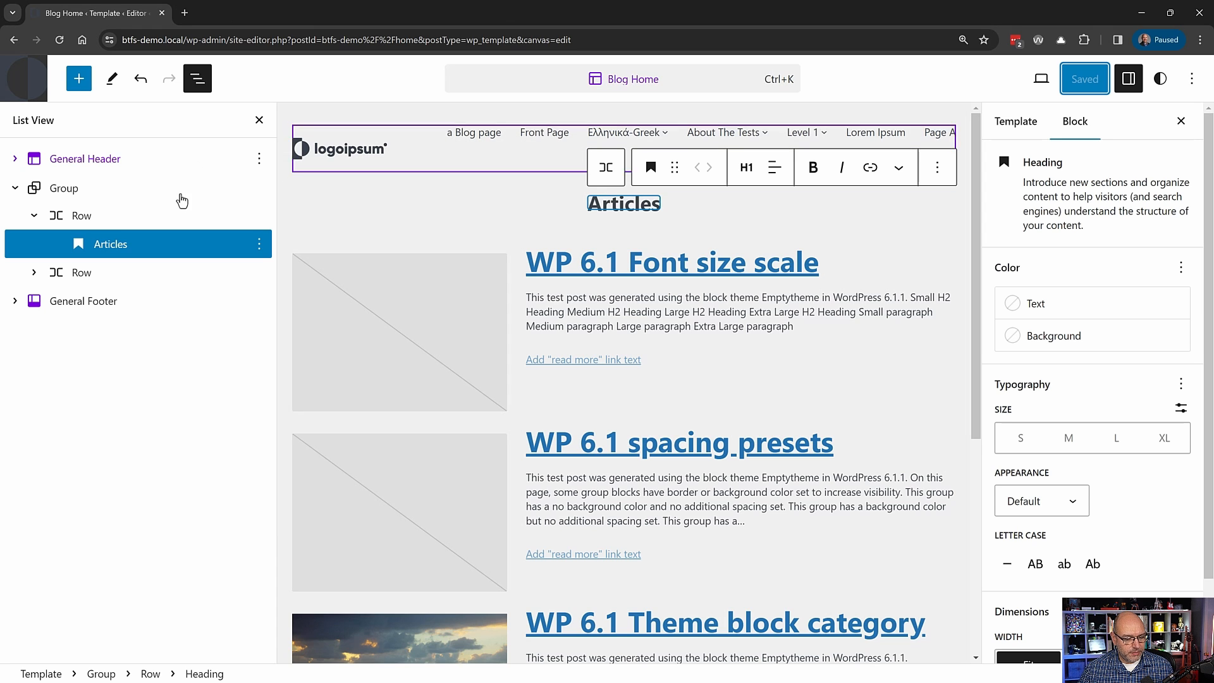
- Collapse the Group and copy the General Header, Group and General Footer blocks of the Blog Home template together
left_click(14, 189)
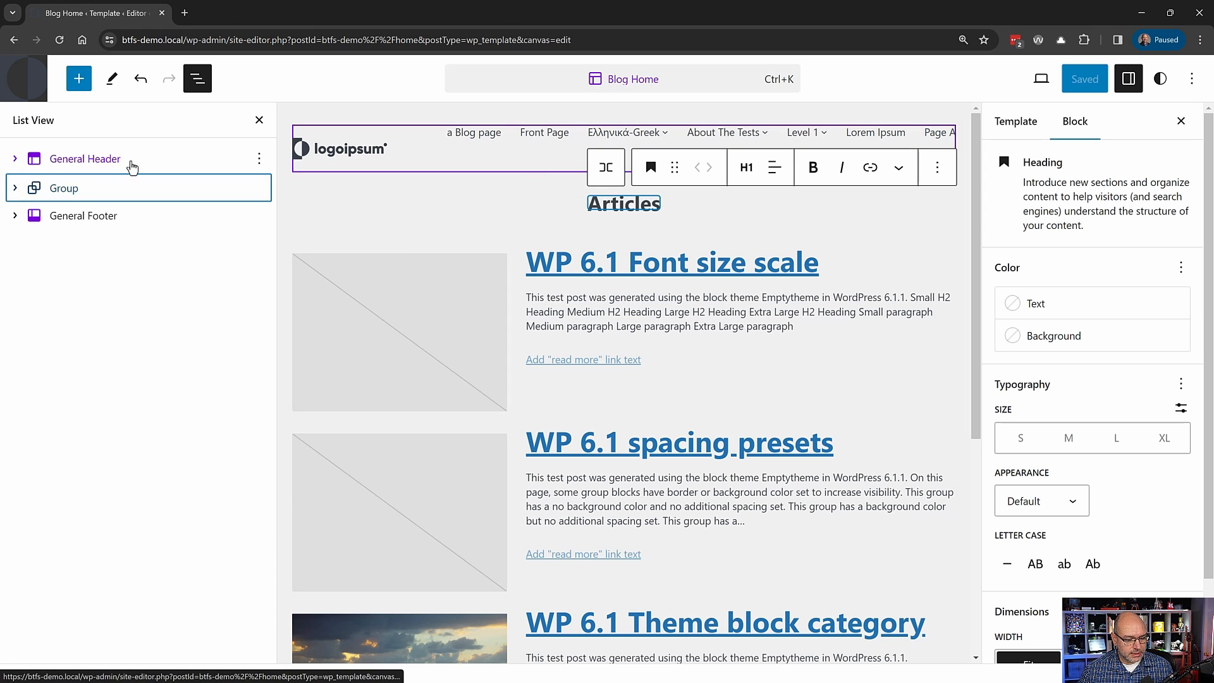
left_click(128, 159)
left_click(163, 217, "shift")
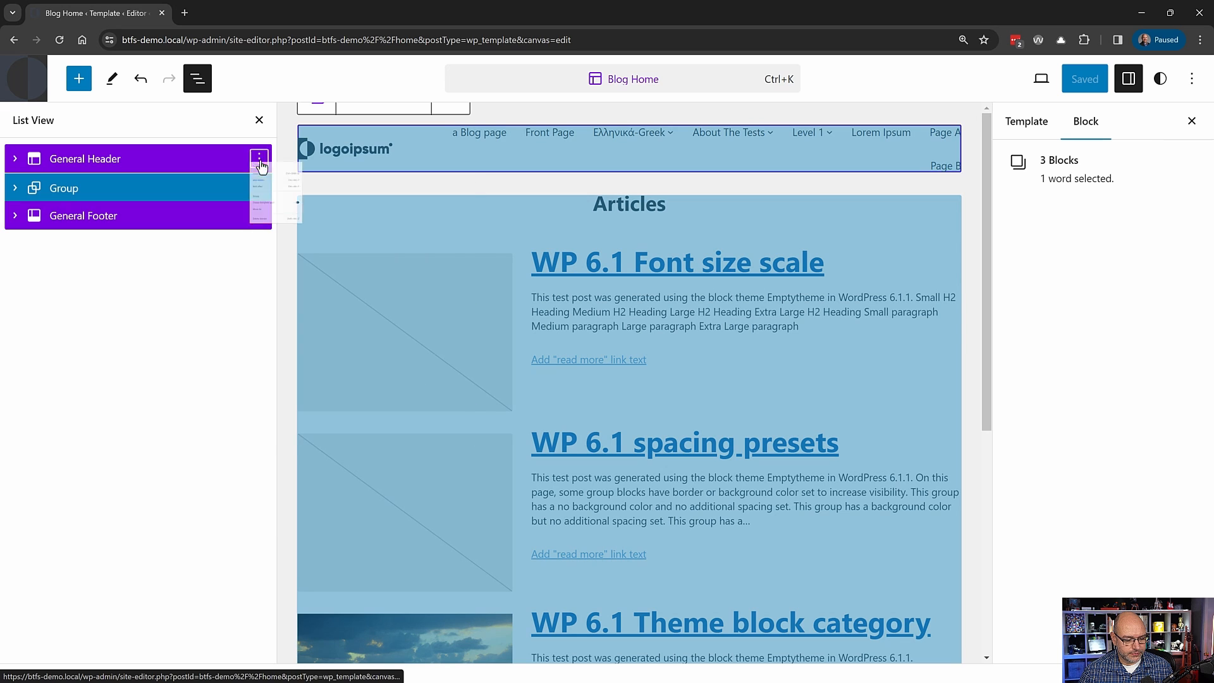
left_click(259, 159)
left_click(291, 199)
- Return to the theme's template list and review which template types can be added
left_click(36, 84)
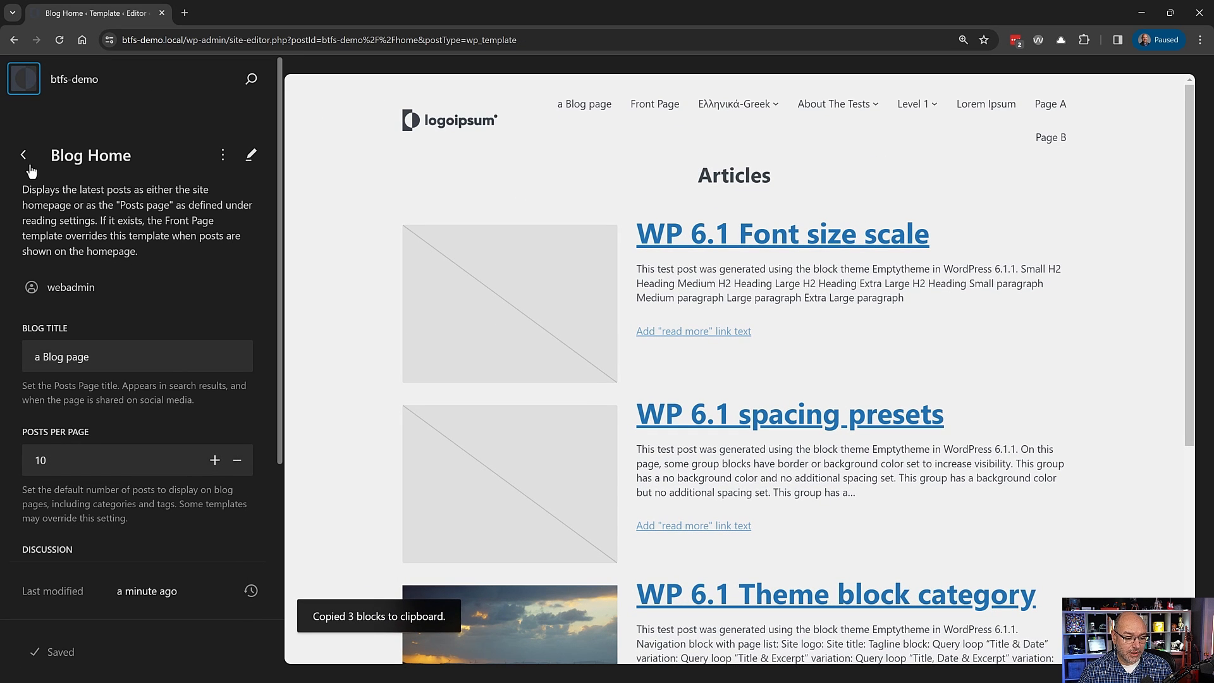
left_click(25, 158)
left_click(22, 158)
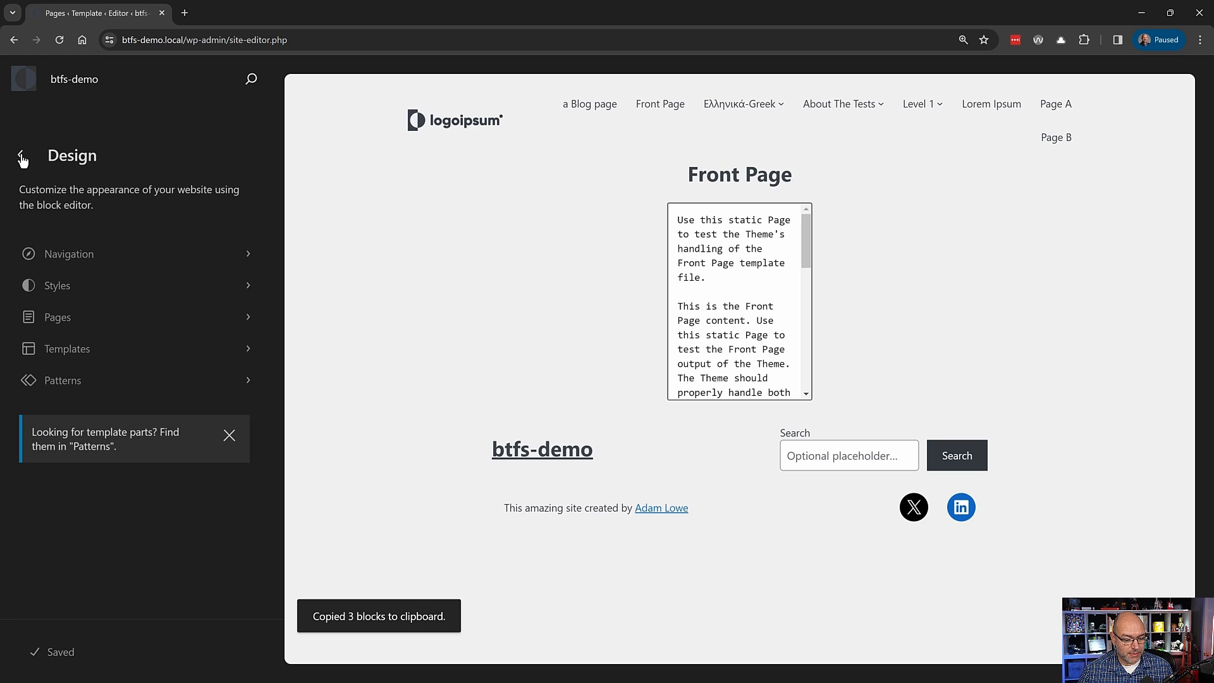
left_click(100, 358)
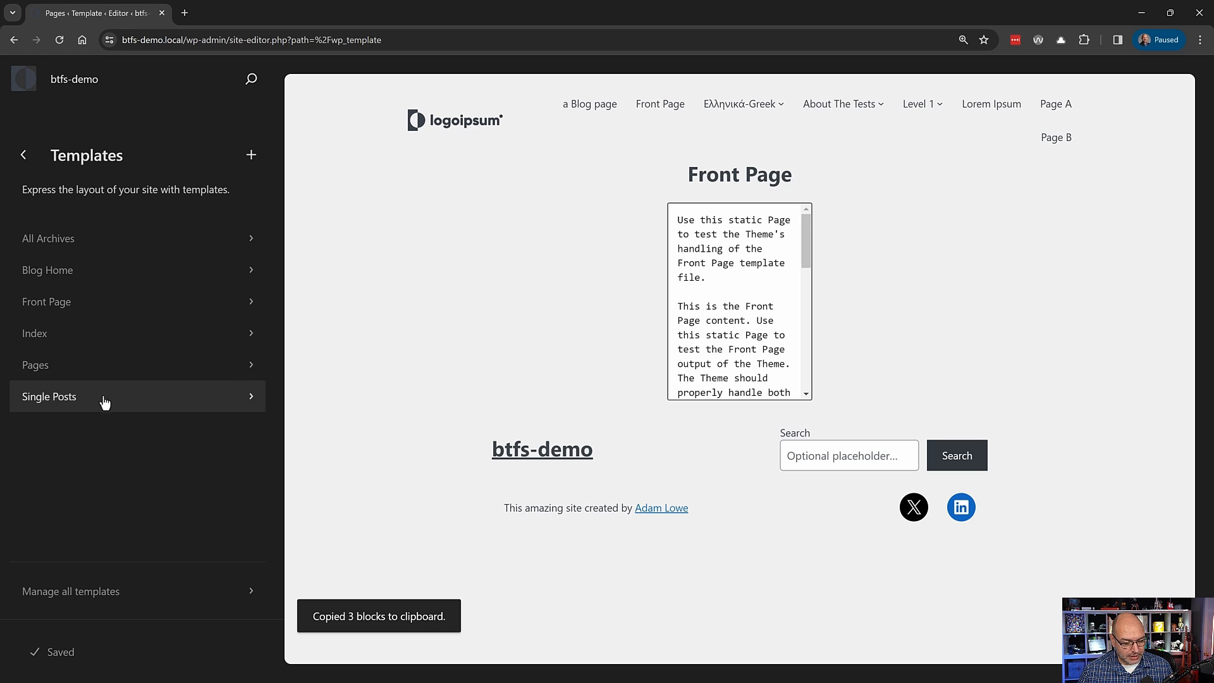
left_click(251, 156)
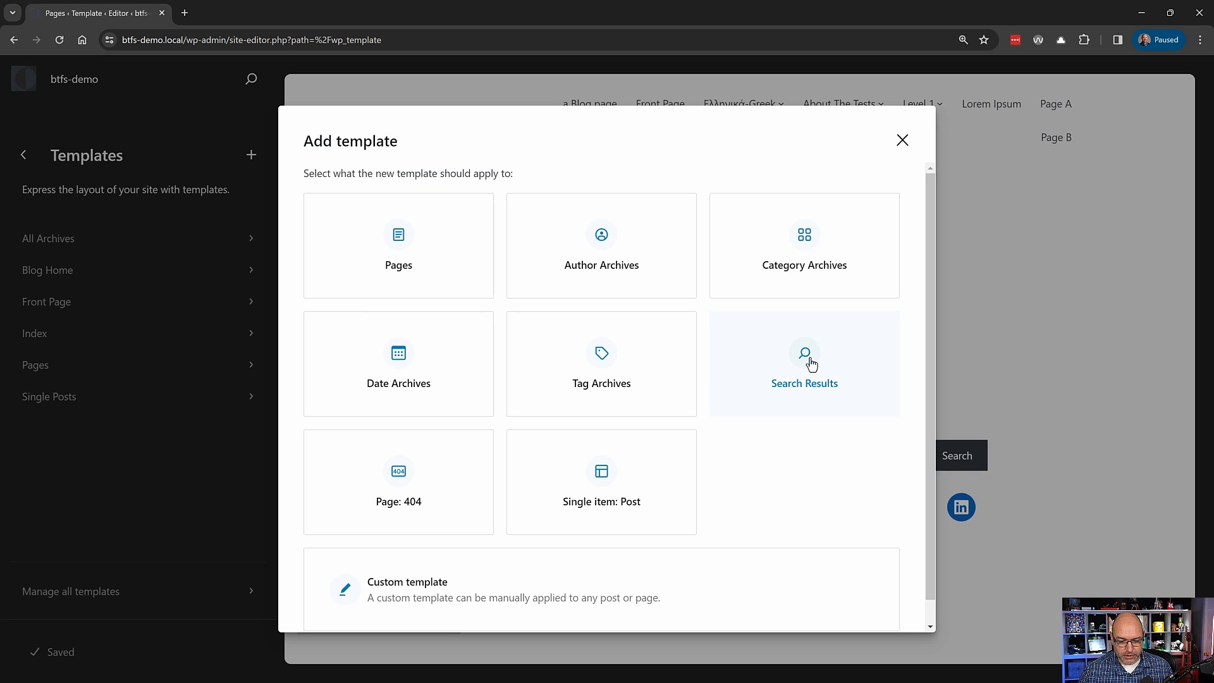
left_click(903, 142)
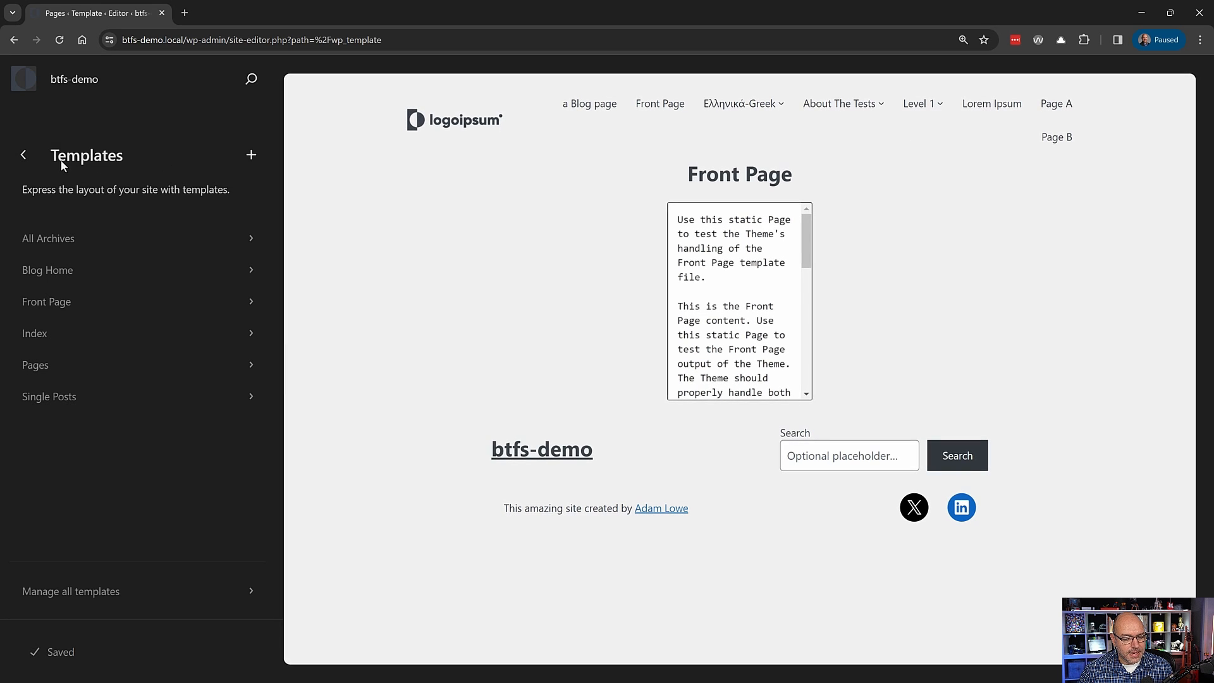
- Open the live site, search it for "lorem", and check which template renders the search results
left_click(25, 79)
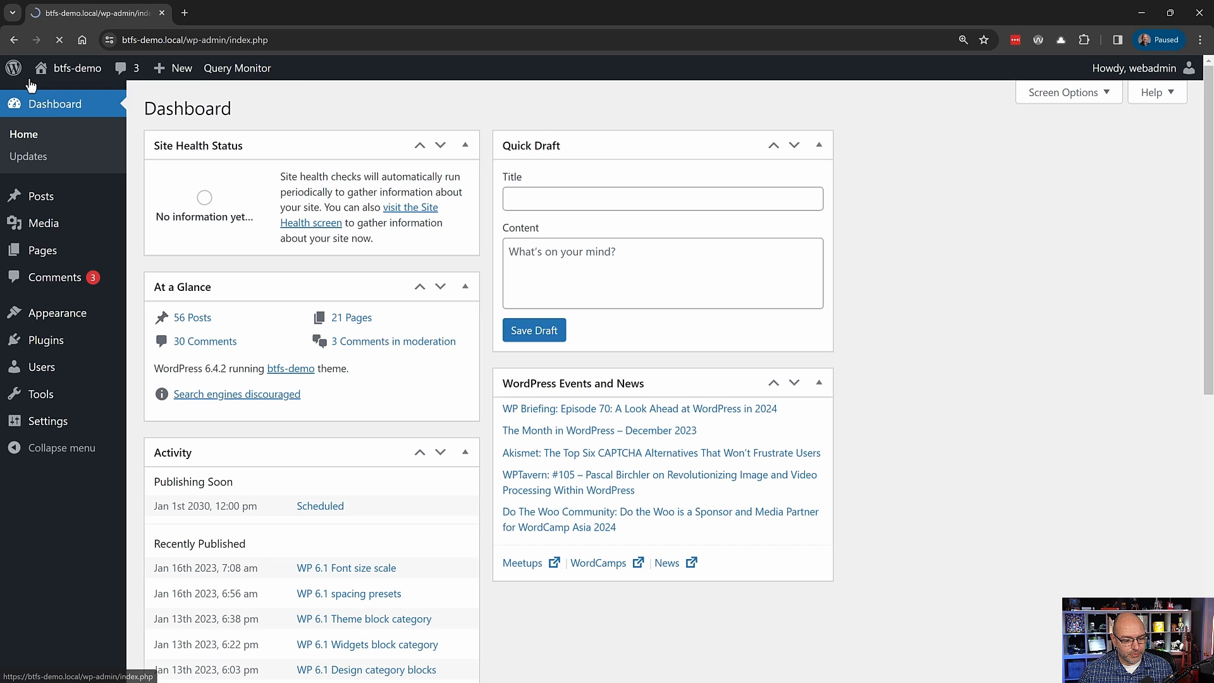
left_click(63, 96)
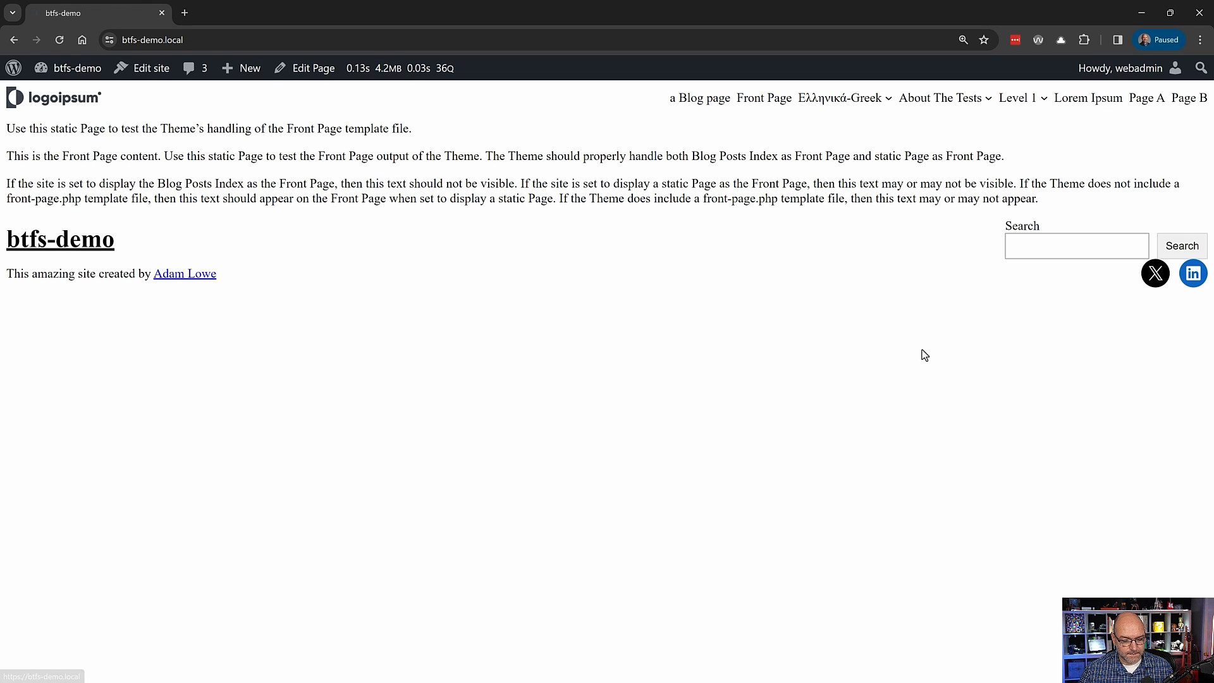
left_click(1038, 241)
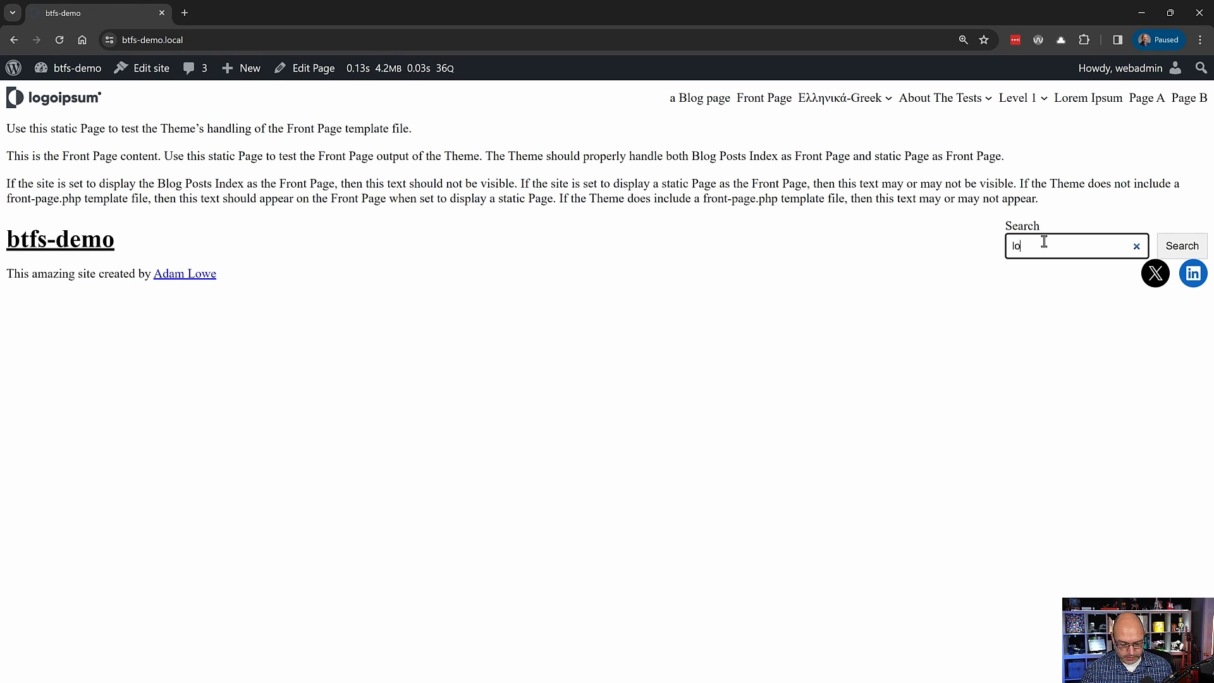
key("Return")
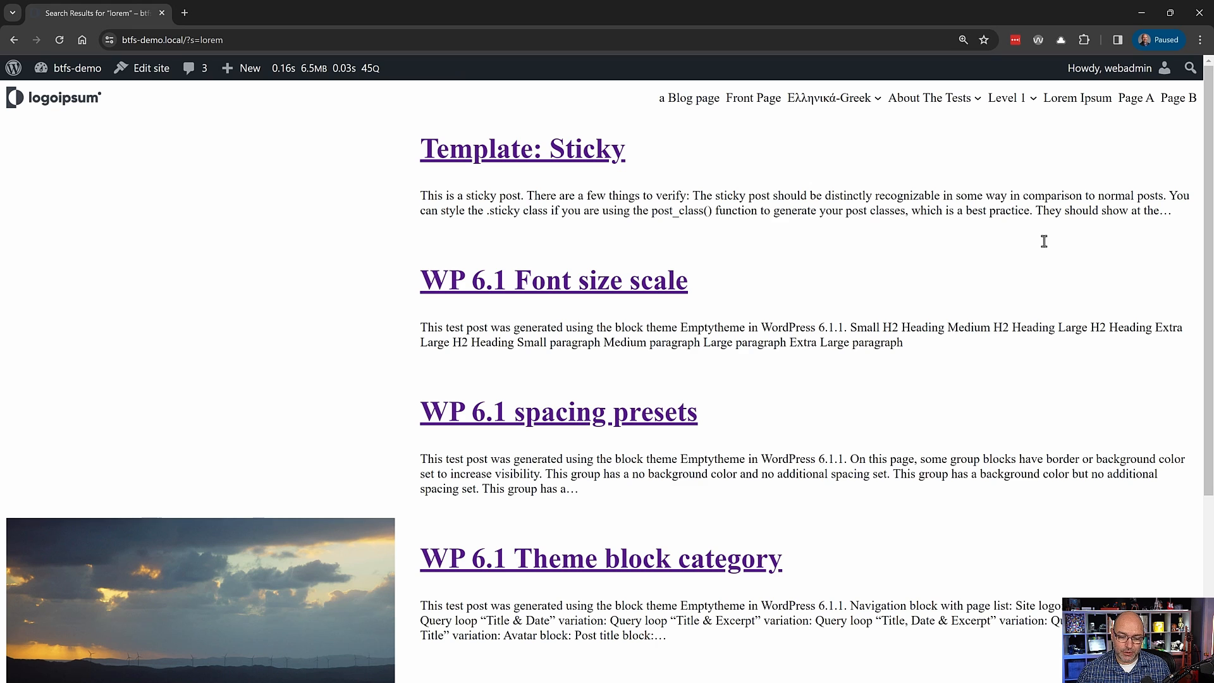
mouse_move(352, 70)
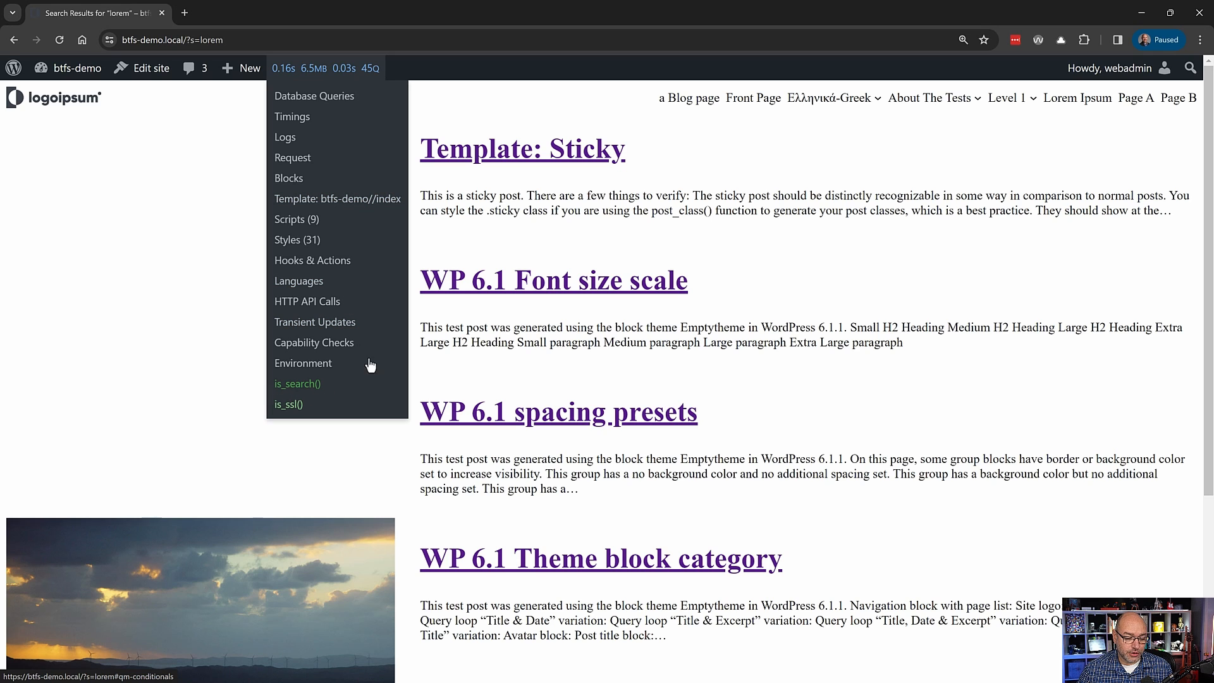
- Return to the site editor's template list and add a Search Results template based on the offered post-list pattern
left_click(152, 69)
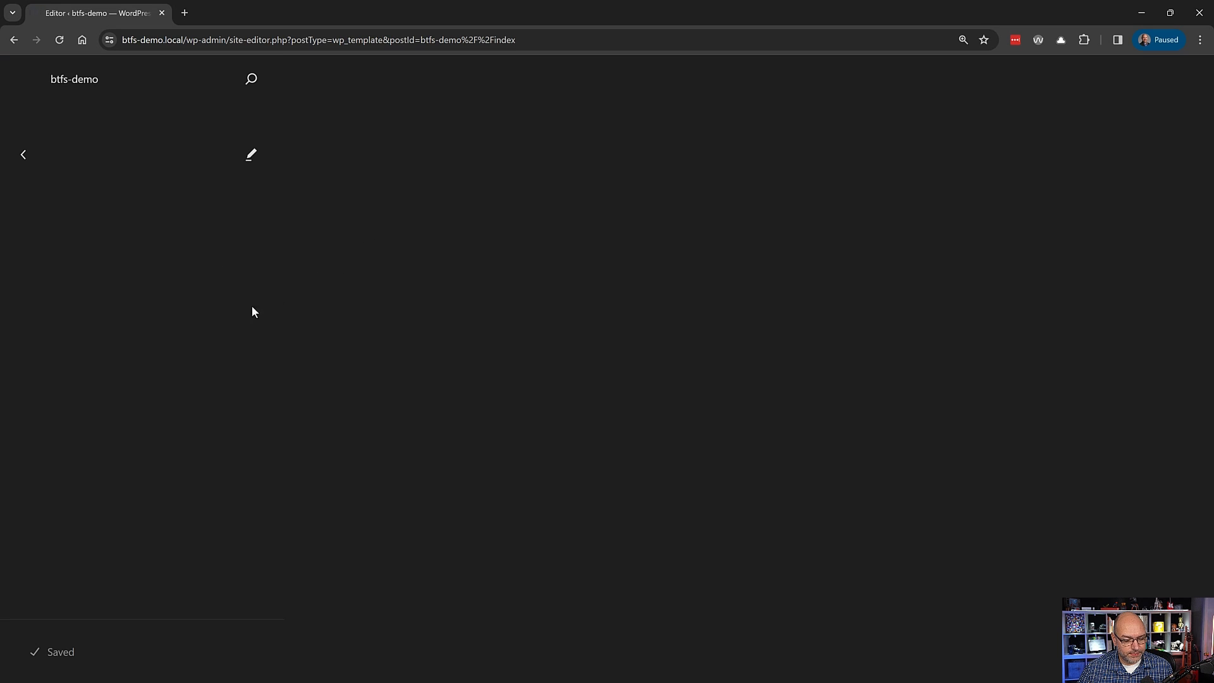
left_click(24, 155)
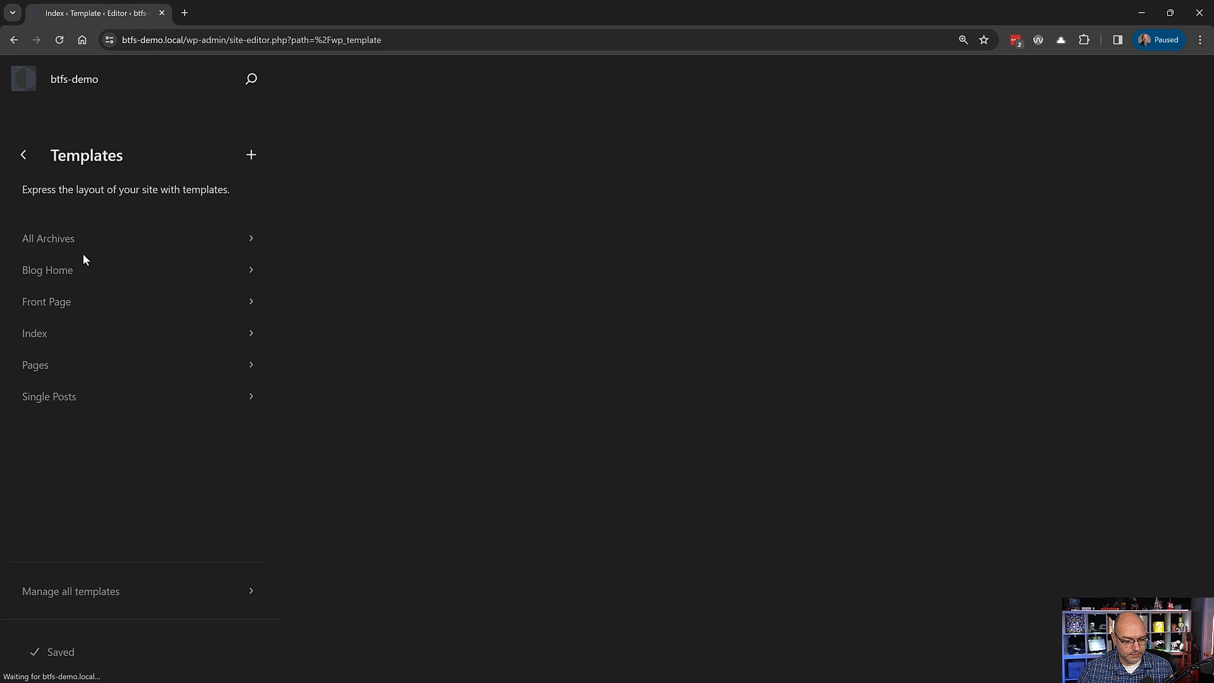
left_click(251, 155)
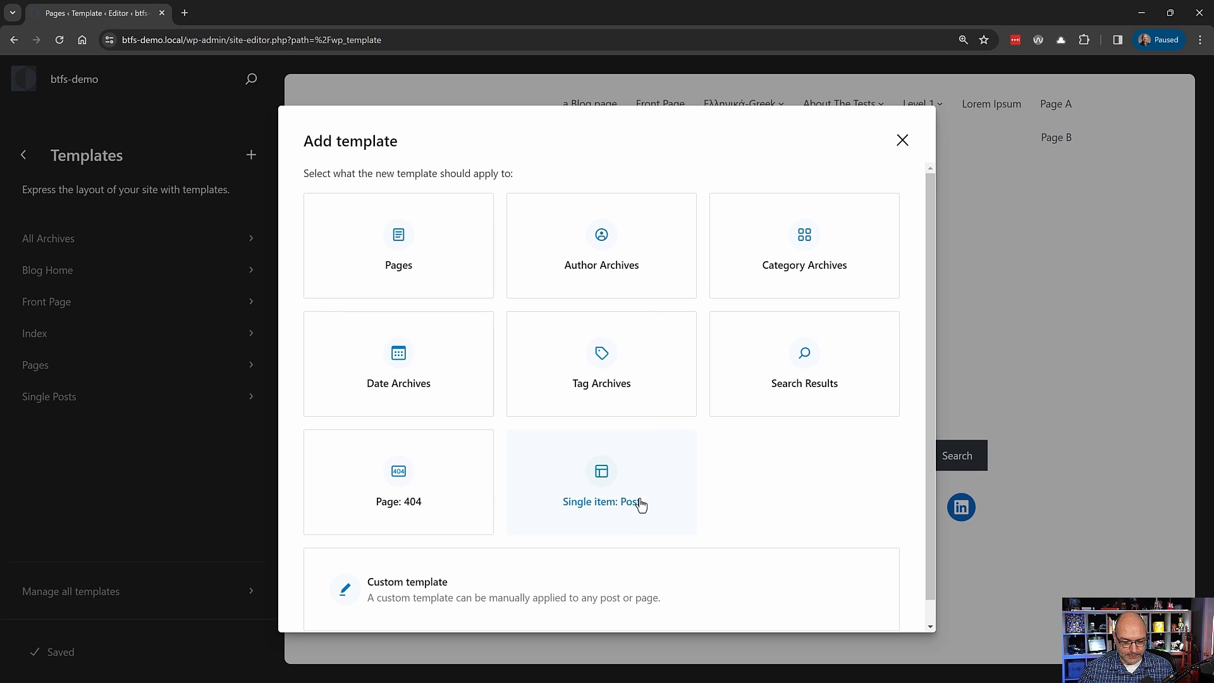
left_click(809, 369)
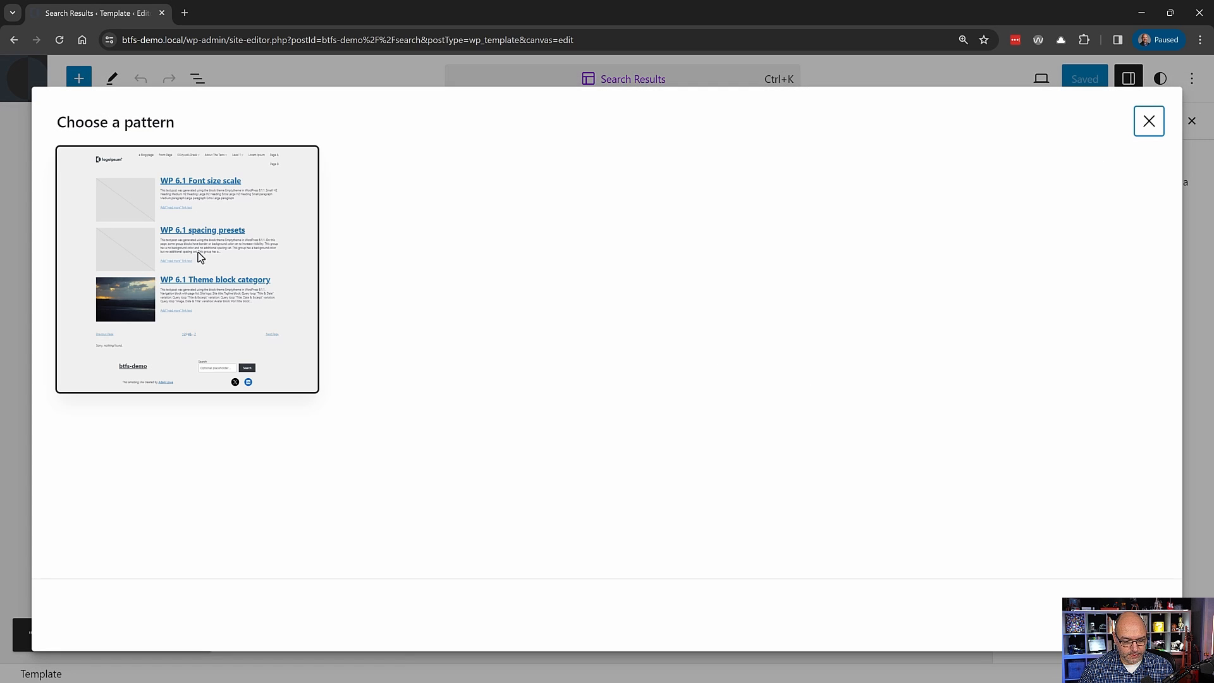
left_click(160, 230)
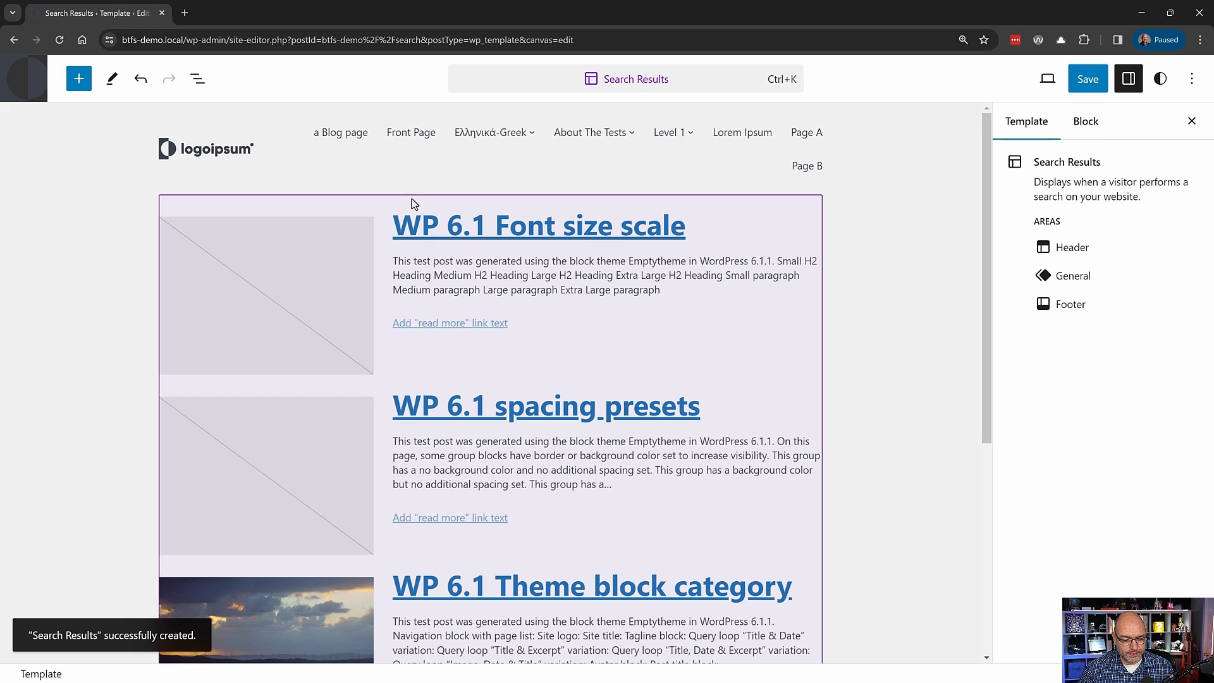
- Examine the blocks nested inside the Group of the Search Results template, down through the Row and Query Loop
left_click(197, 79)
left_click(15, 187)
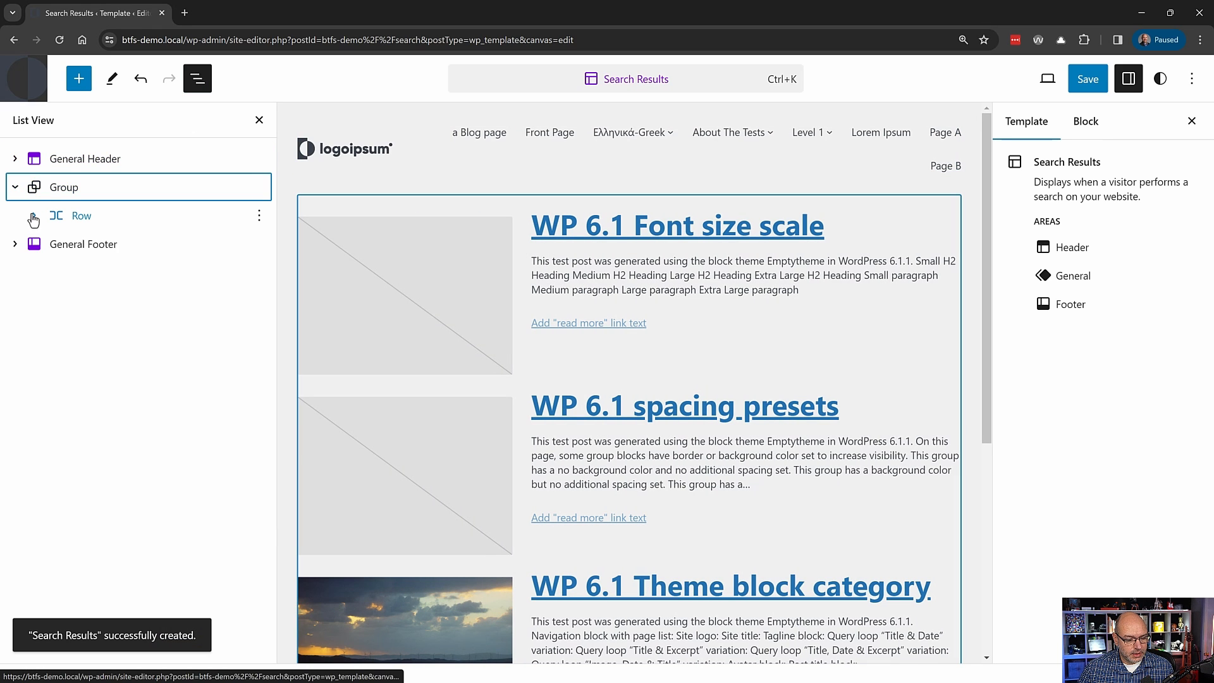
left_click(34, 216)
left_click(56, 244)
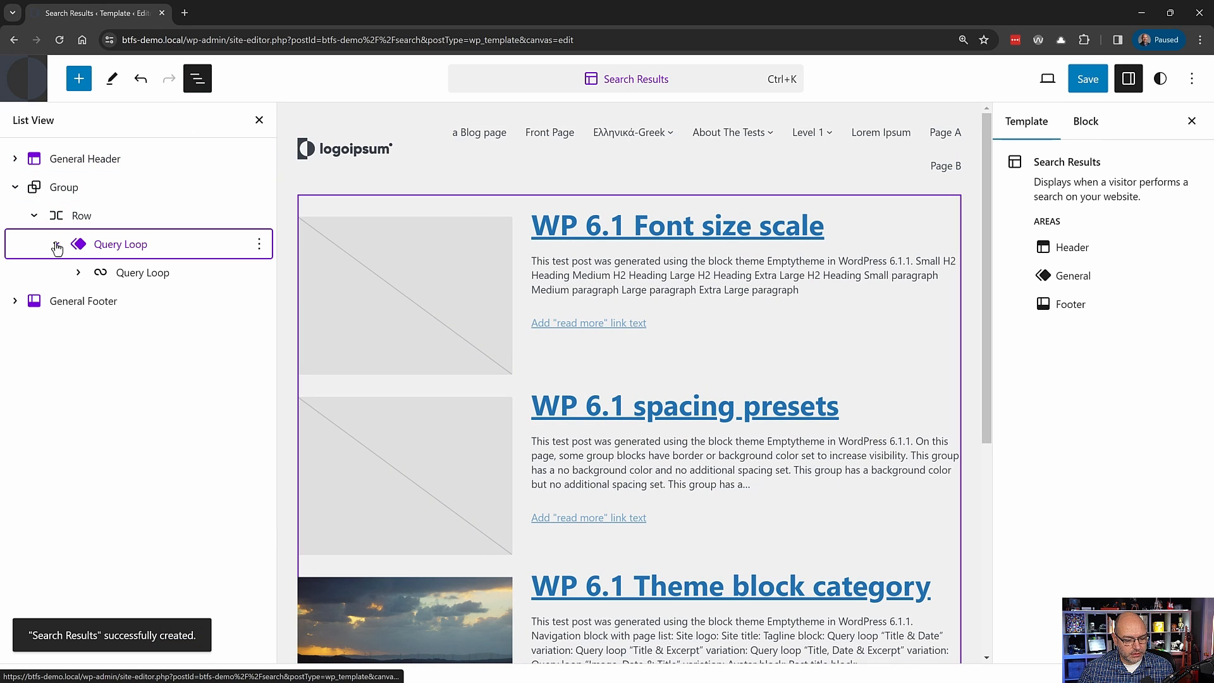
left_click(78, 276)
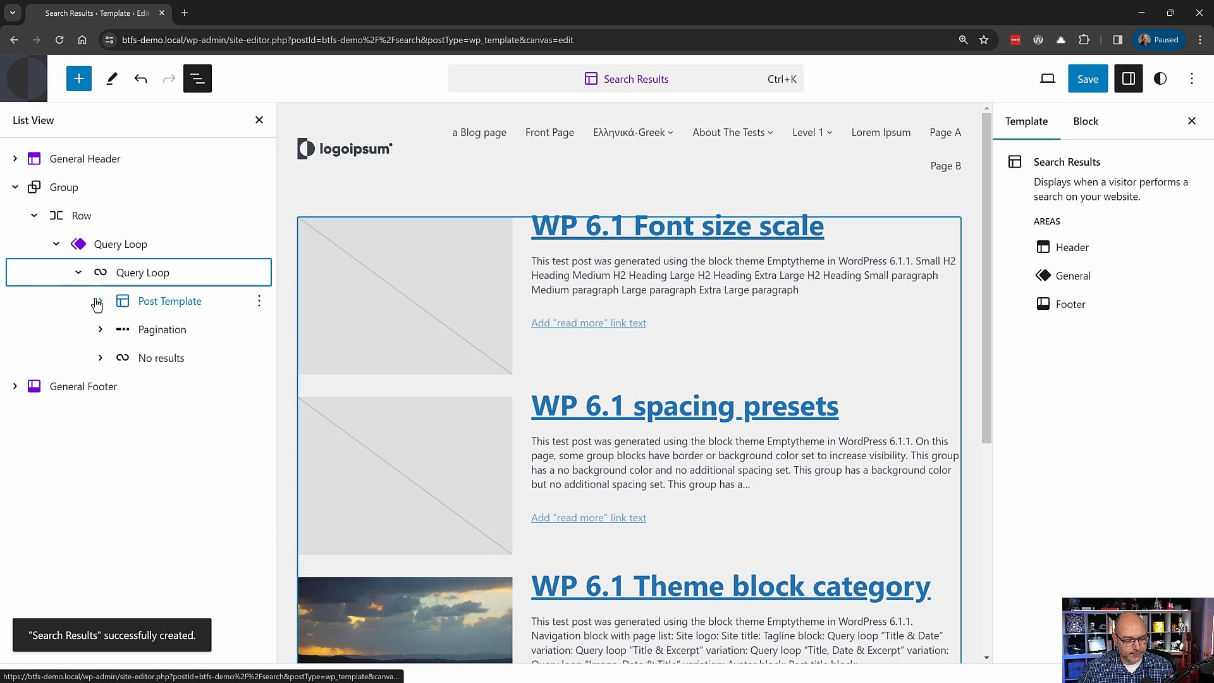
left_click(80, 216)
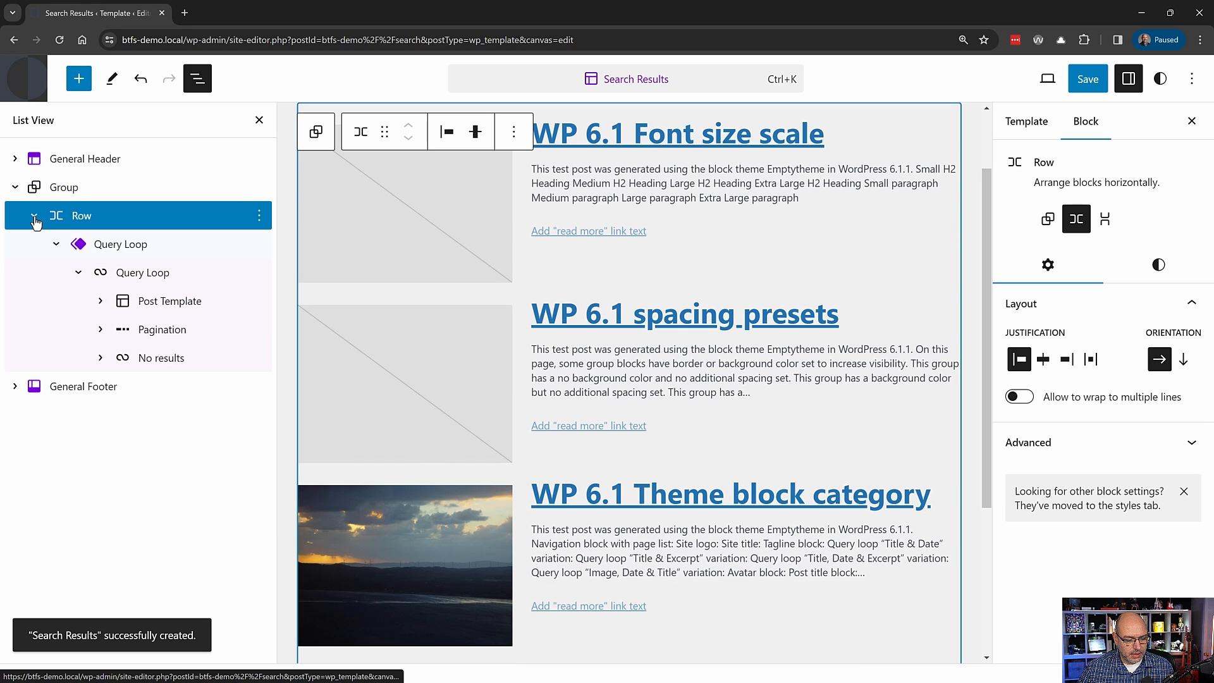
left_click(34, 216)
- Insert a Row block after the Group in the Search Results template
left_click(64, 187)
left_click(80, 79)
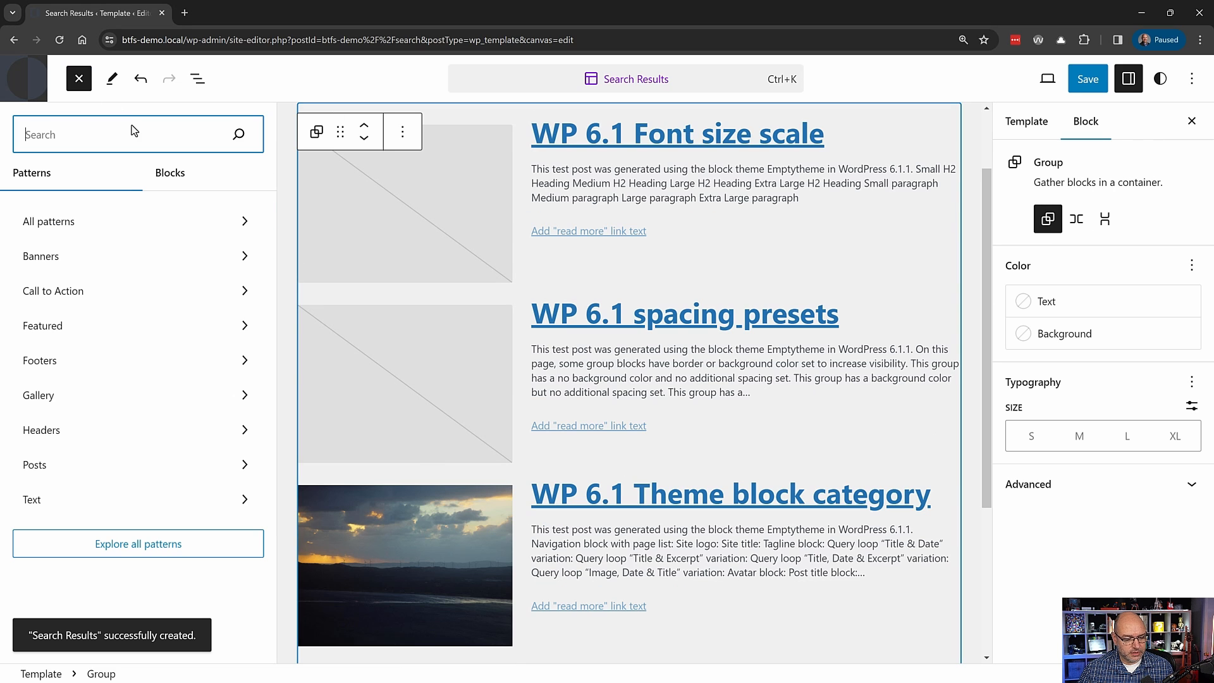
type("row")
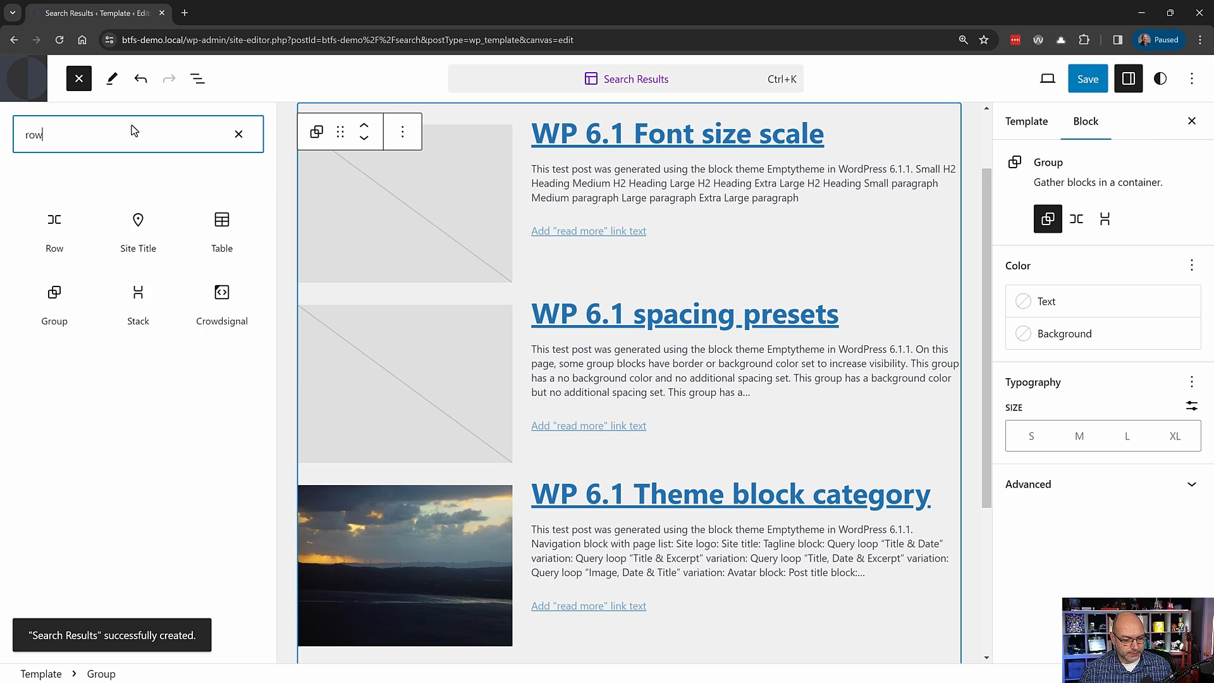
left_click(48, 229)
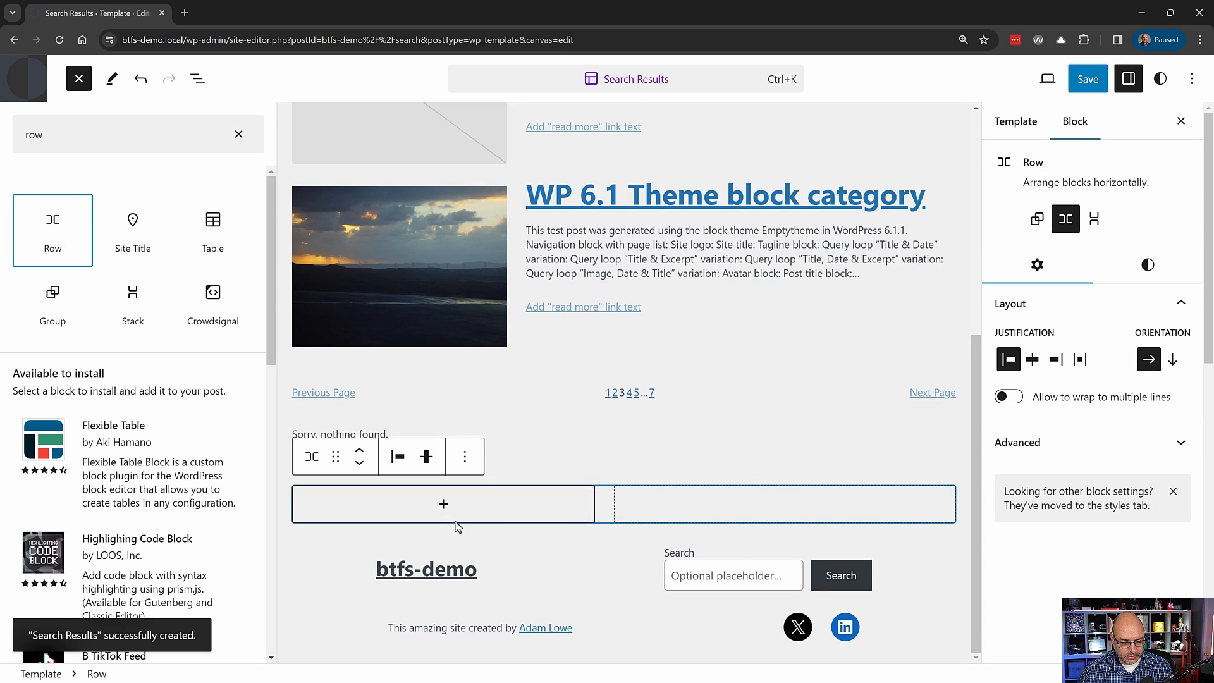
- Add a Search Results Title block inside the new Row
left_click(444, 504)
type("searc")
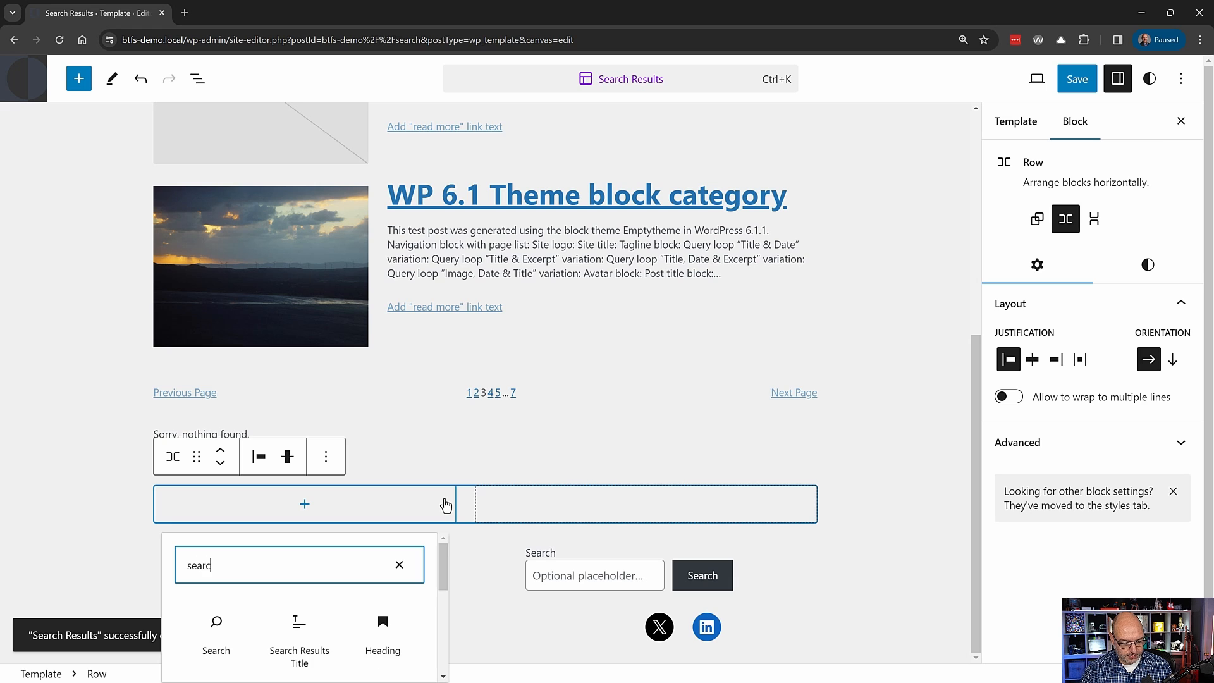
left_click(298, 649)
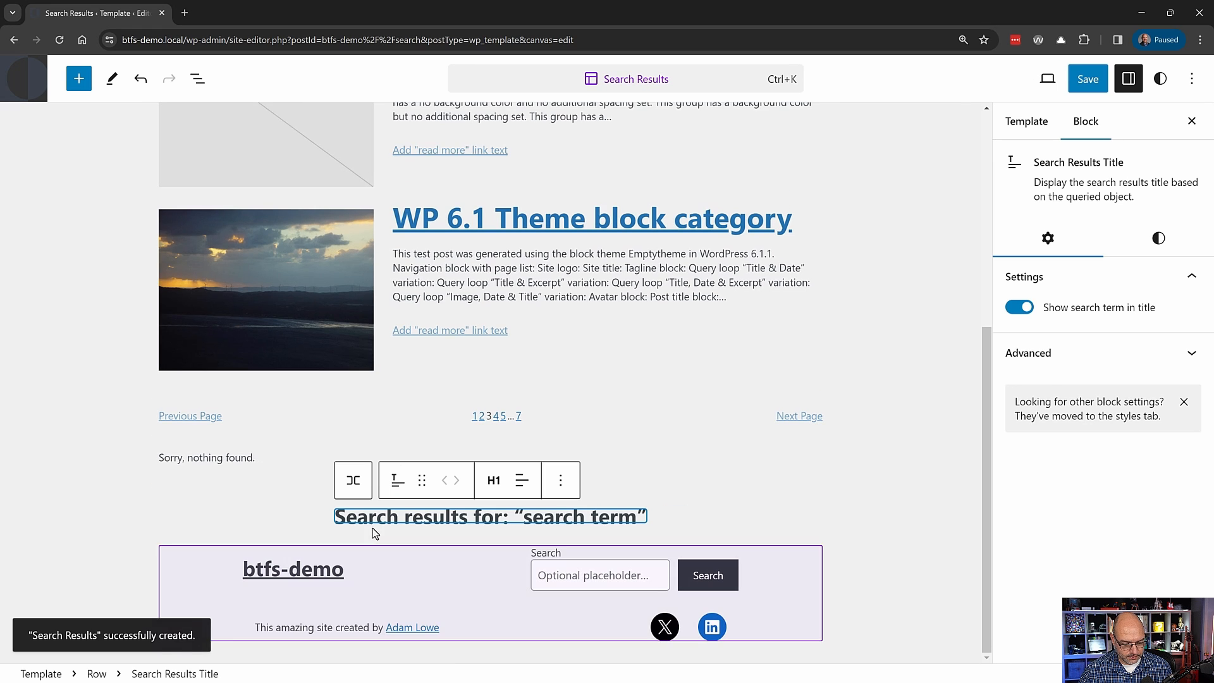
- Move the Row with the Search Results Title into the Group, above the existing Row, and save the template
left_click(198, 78)
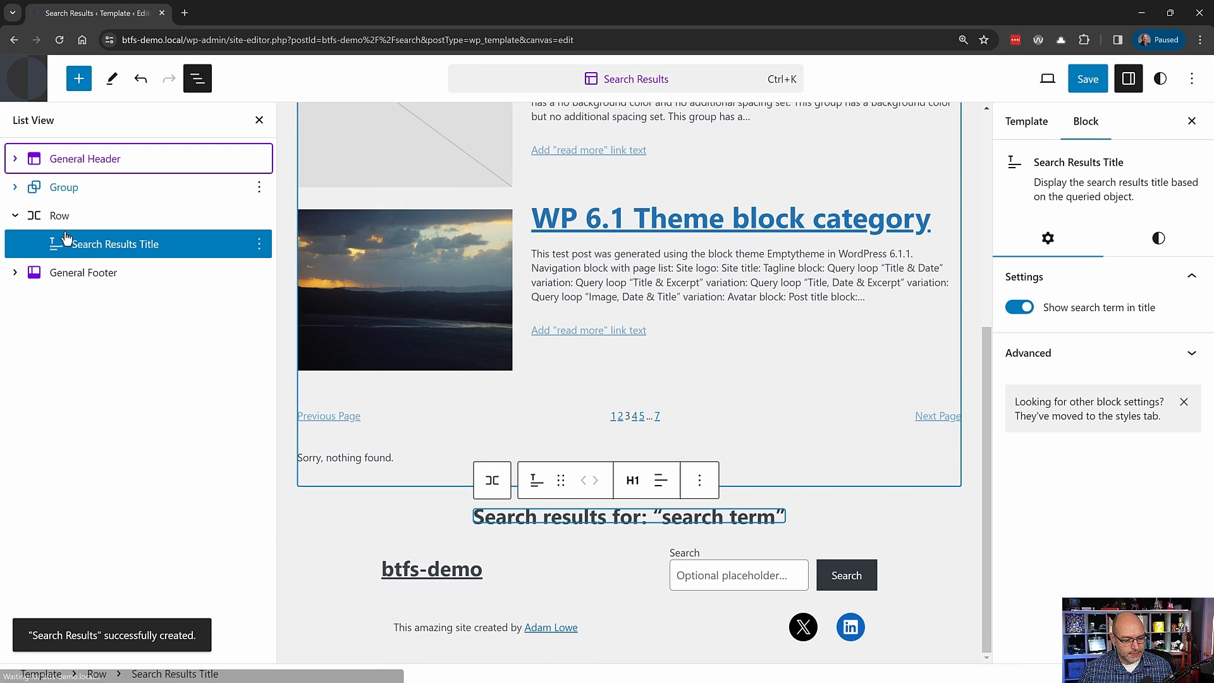
left_click_drag(35, 218, 80, 213)
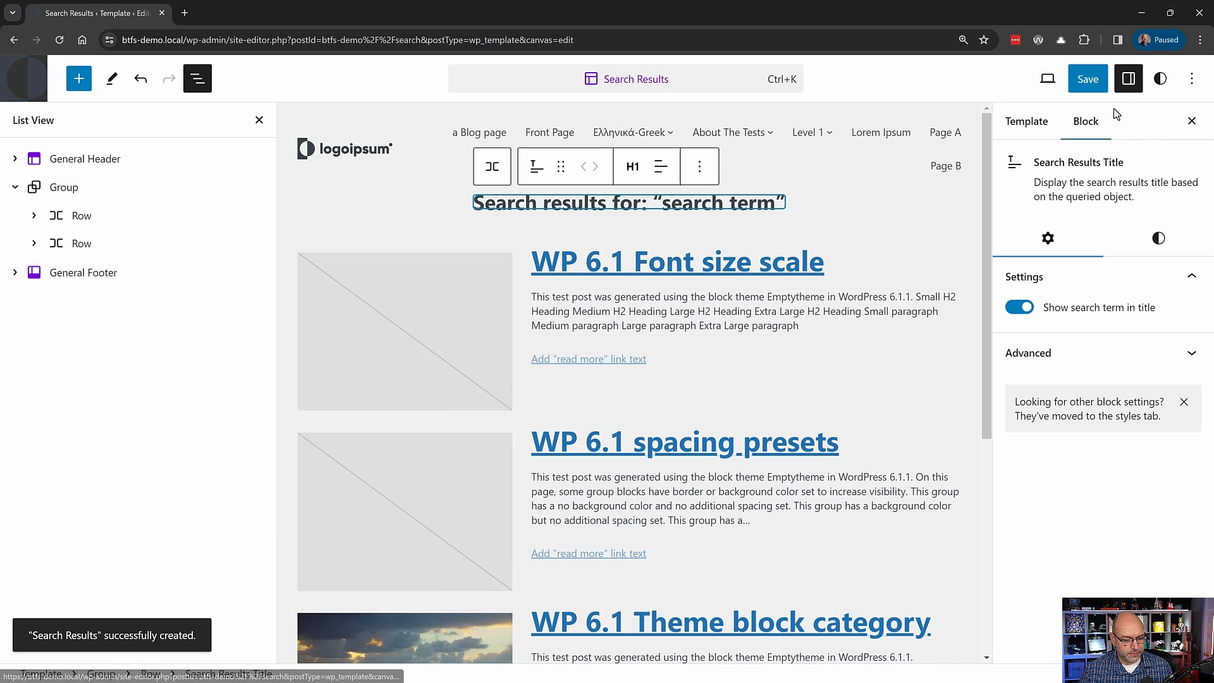
left_click(1089, 81)
left_click(1043, 78)
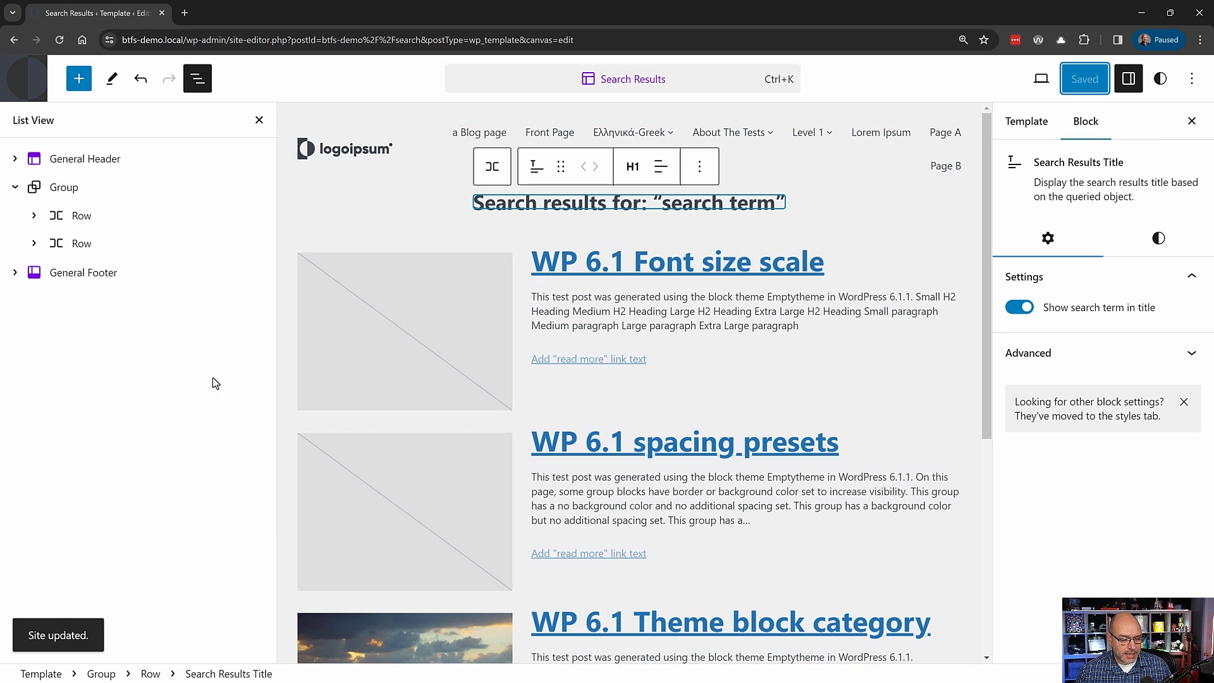
left_click(44, 636)
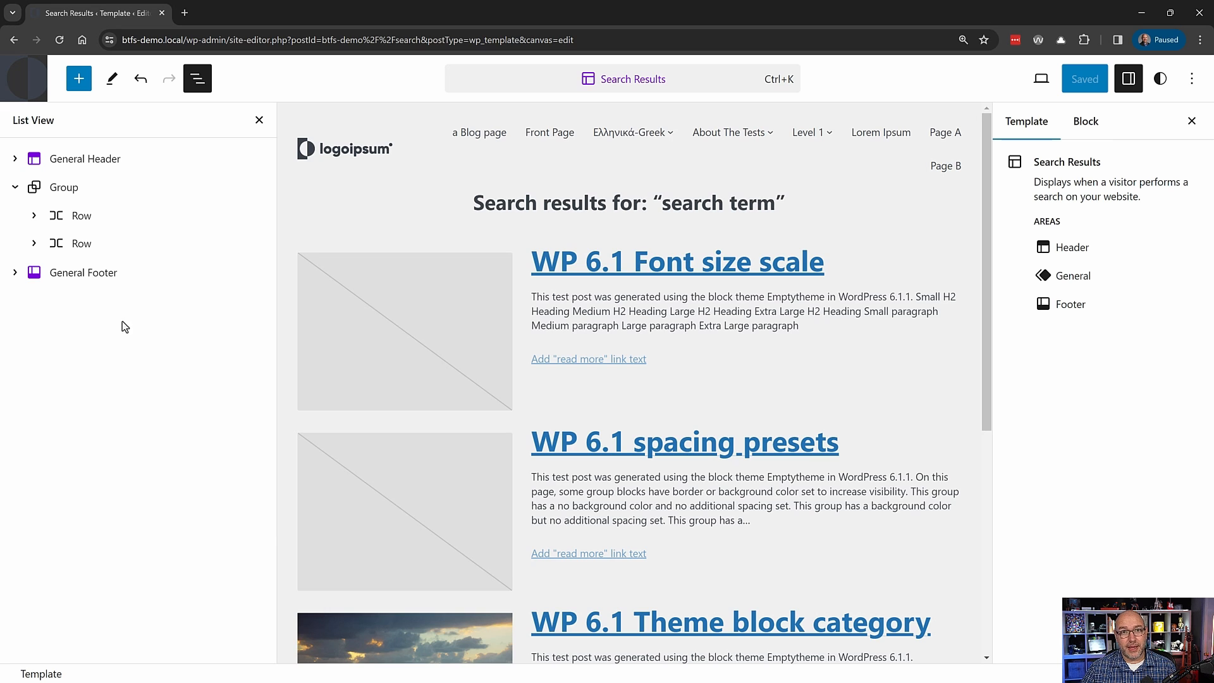
- View the live site in a new tab and search for "lorem" to check the search title and the template used
left_click(1041, 78)
left_click(898, 224)
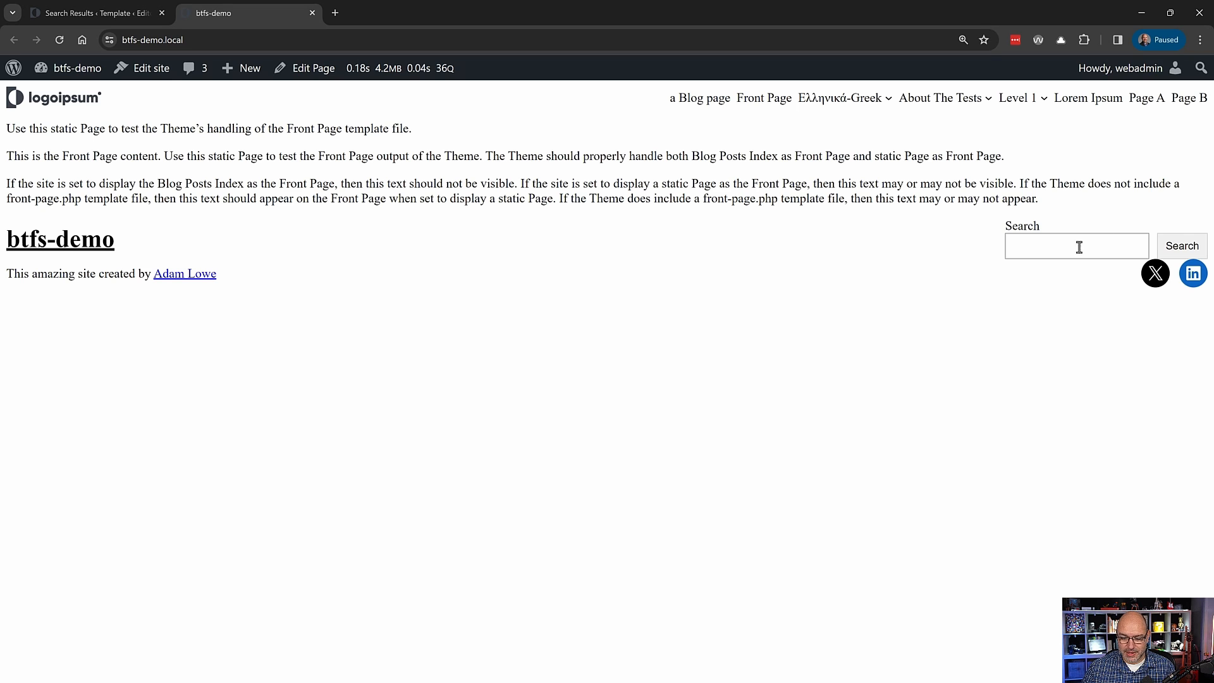
left_click(1077, 247)
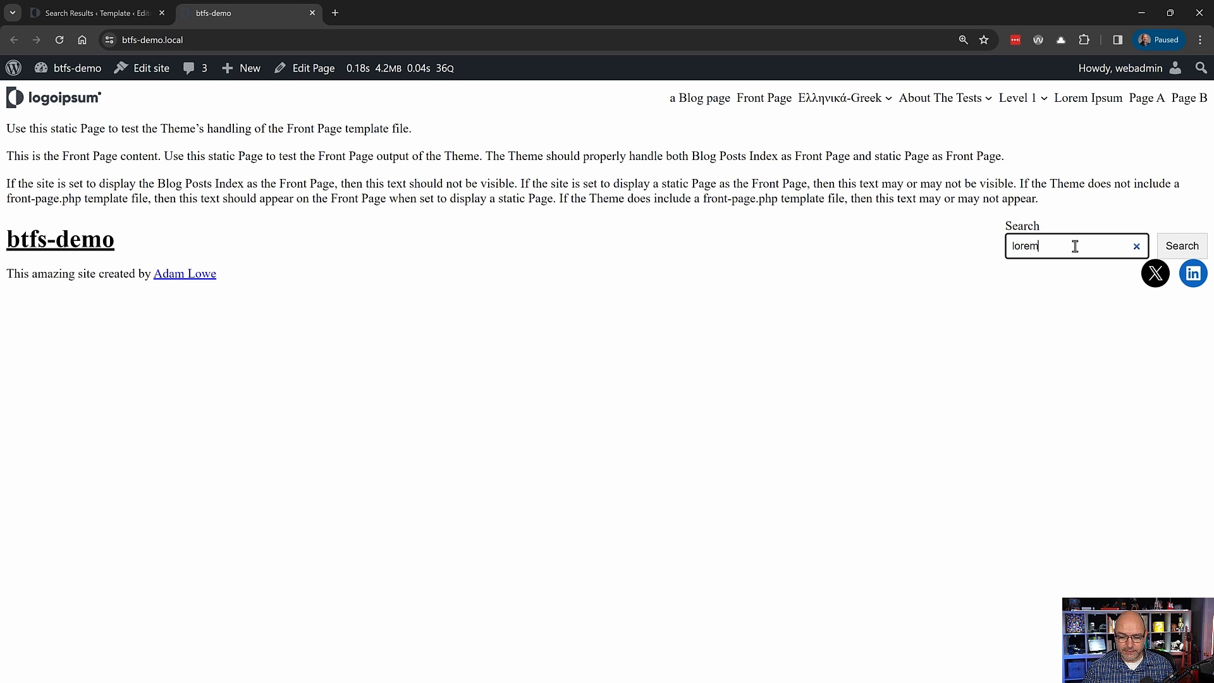
key("Return")
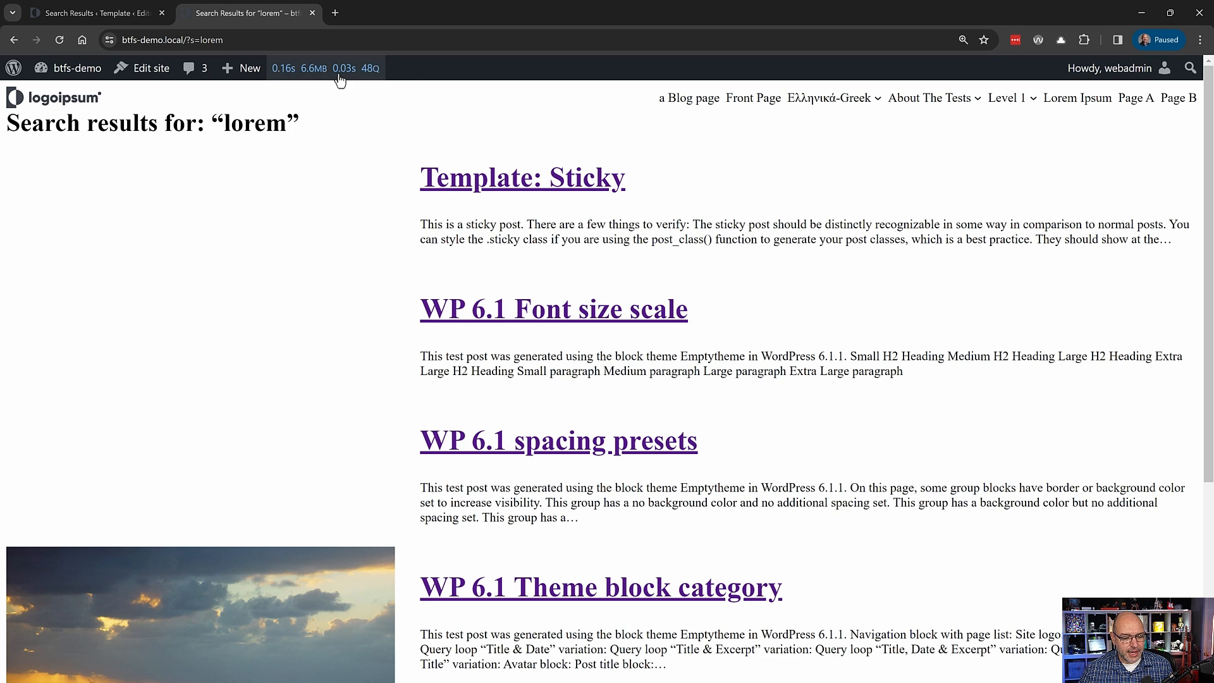
mouse_move(329, 69)
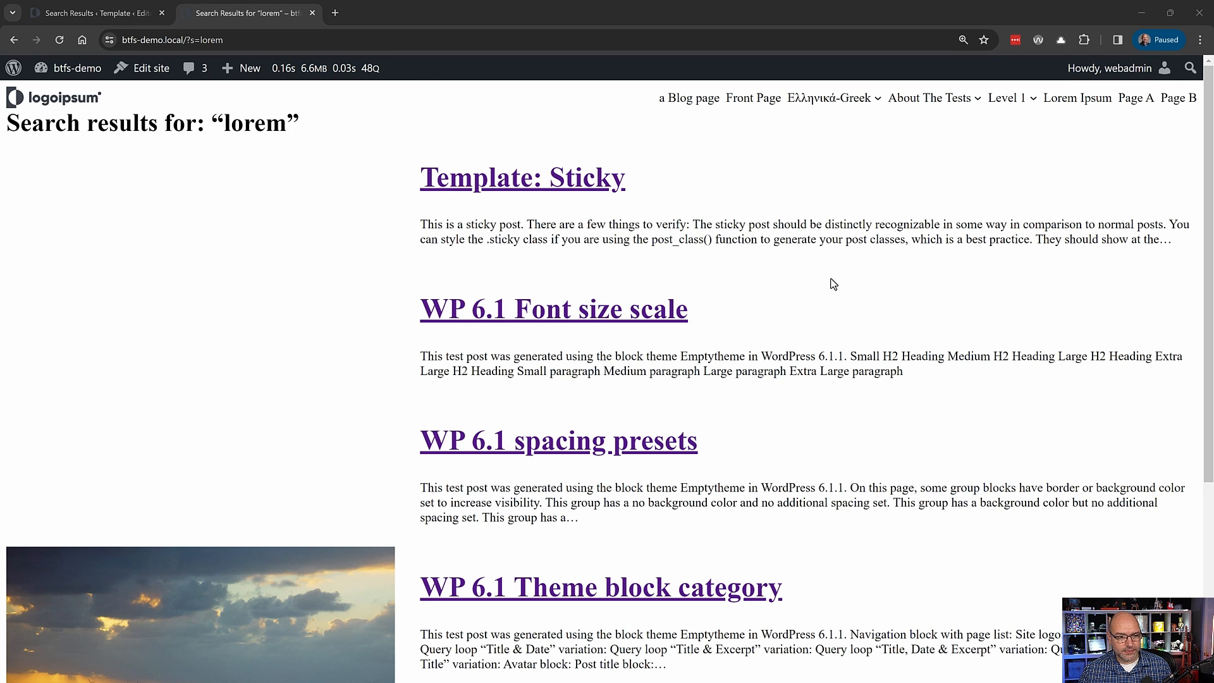
- Consult the WP Hierarchy diagram for the 404 page, and load the nonexistent address btfs-demo.local/nononono to check its template
key("alt+Tab")
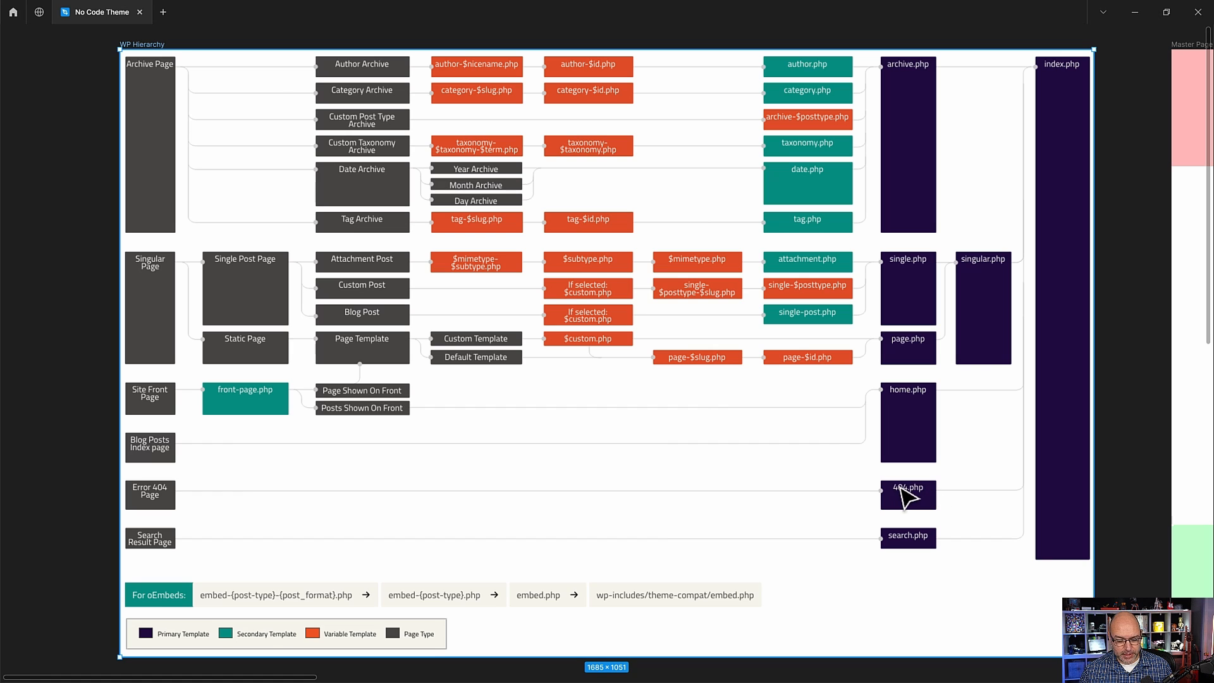
key("alt+Tab")
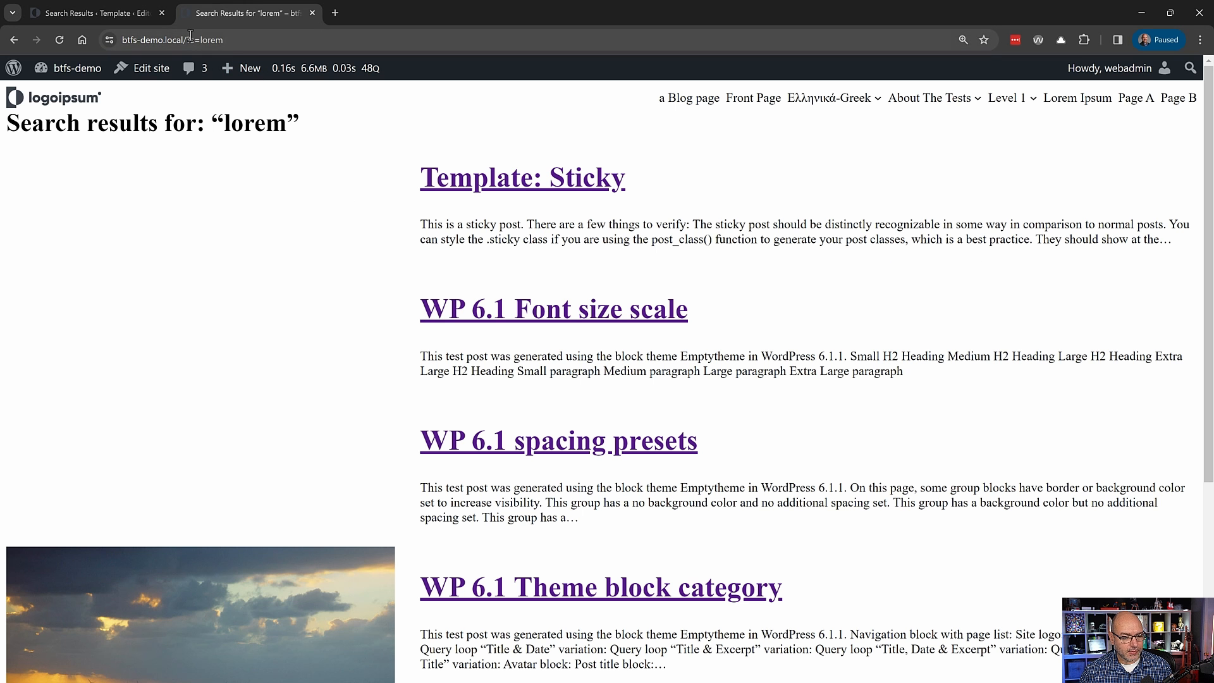
left_click_drag(188, 40, 264, 41)
type("nononono")
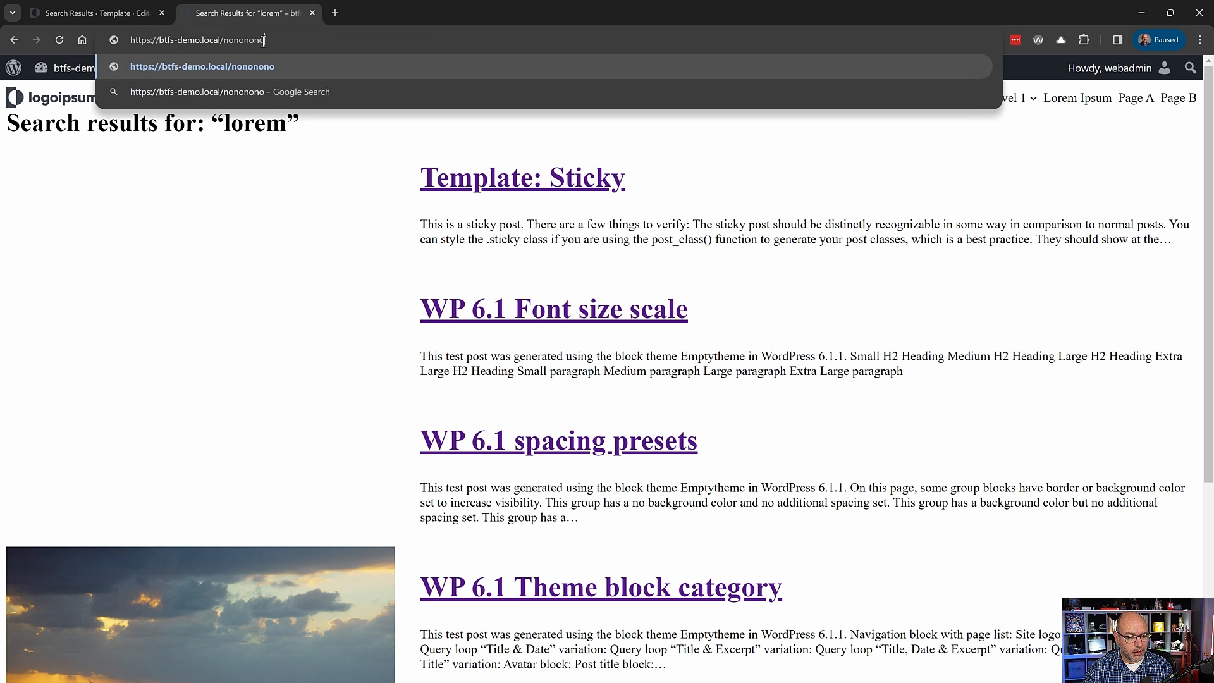
key("Return")
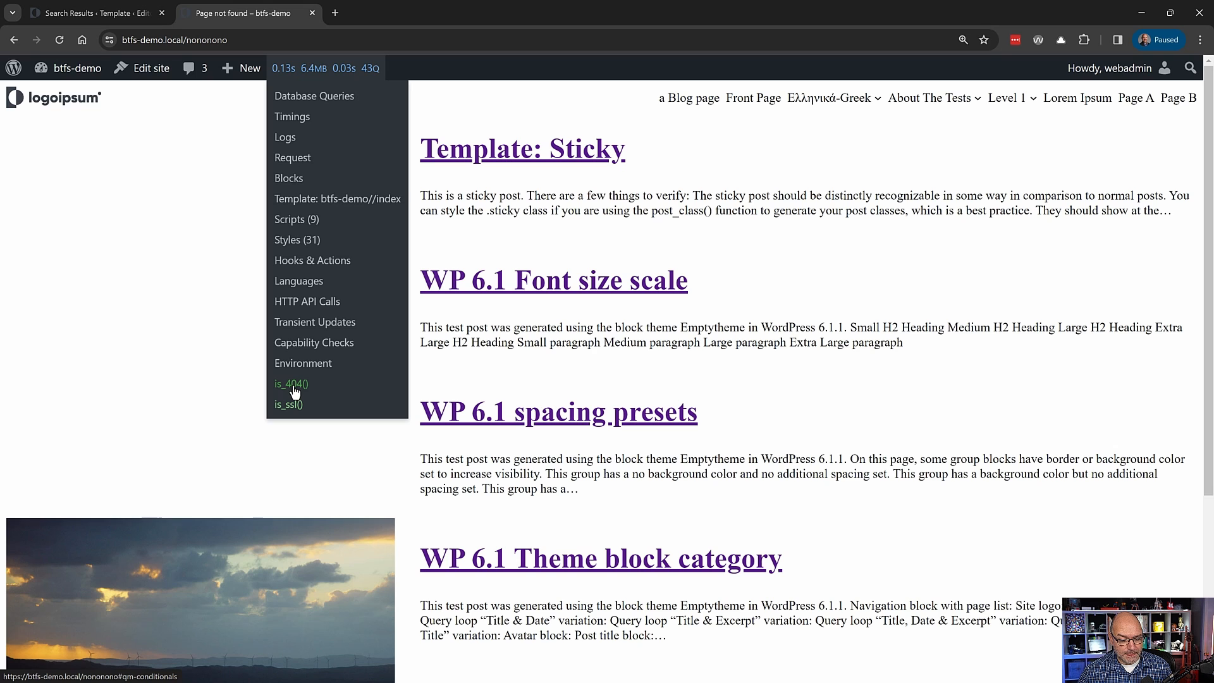
- Close the live site page and create a Page: 404 template from the suggested post-list pattern
left_click(312, 13)
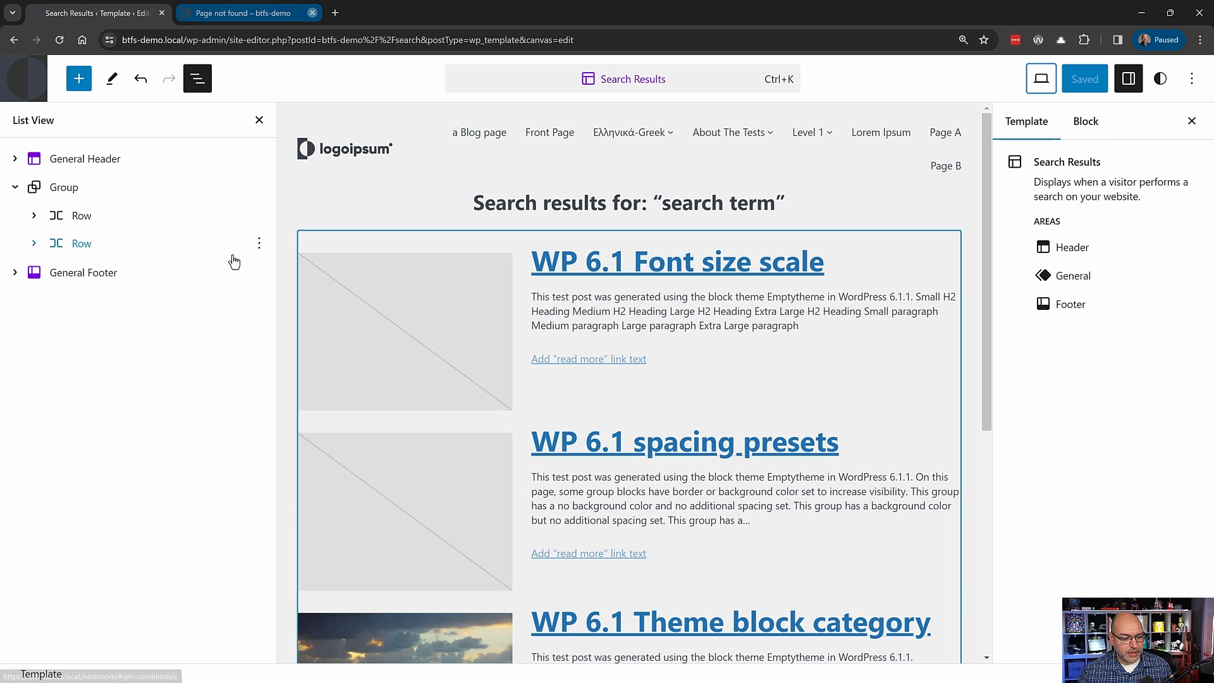
left_click(24, 156)
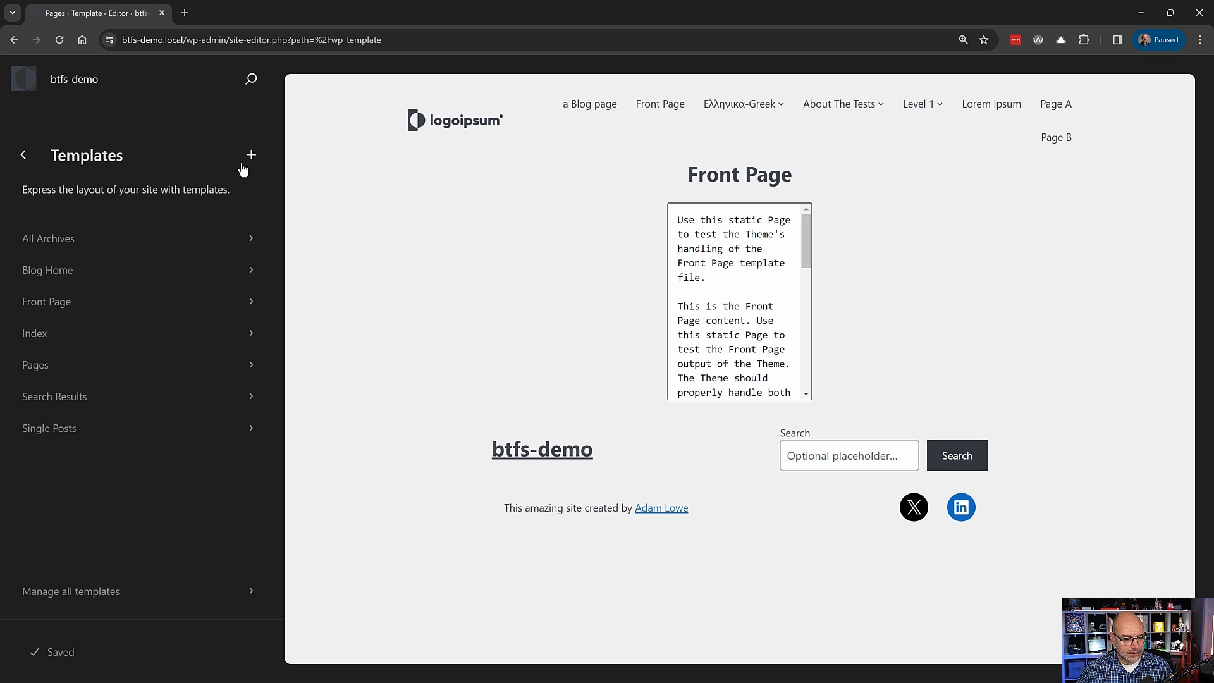
left_click(251, 156)
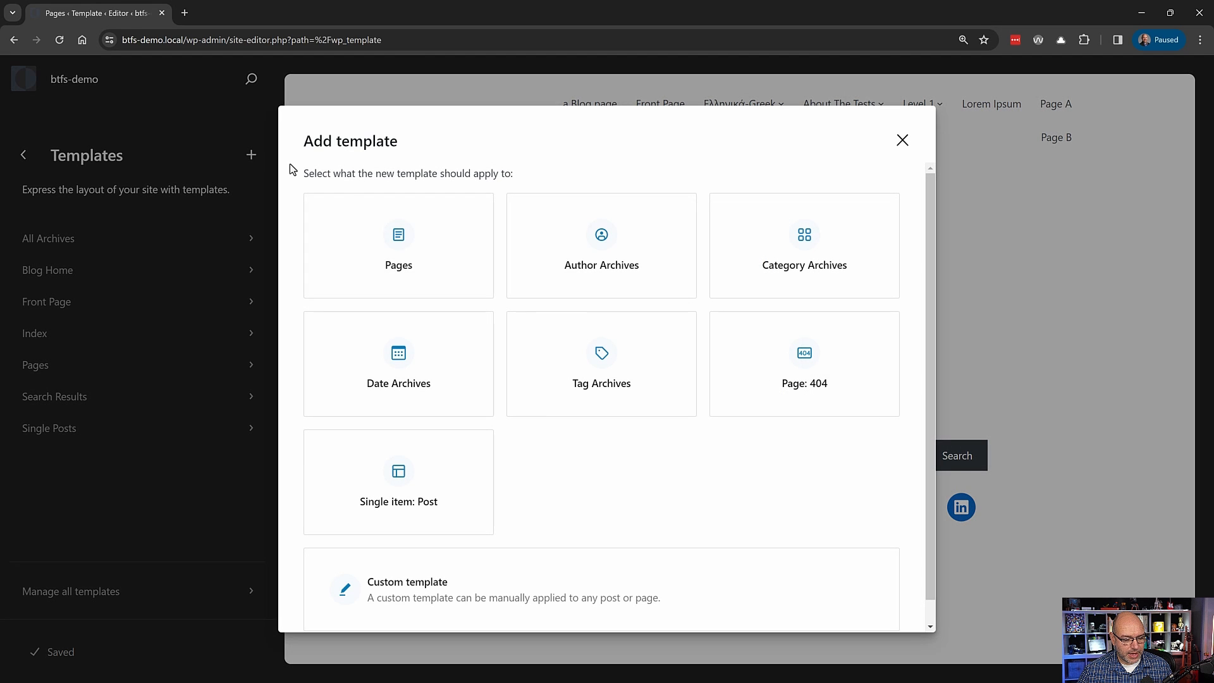
left_click(804, 355)
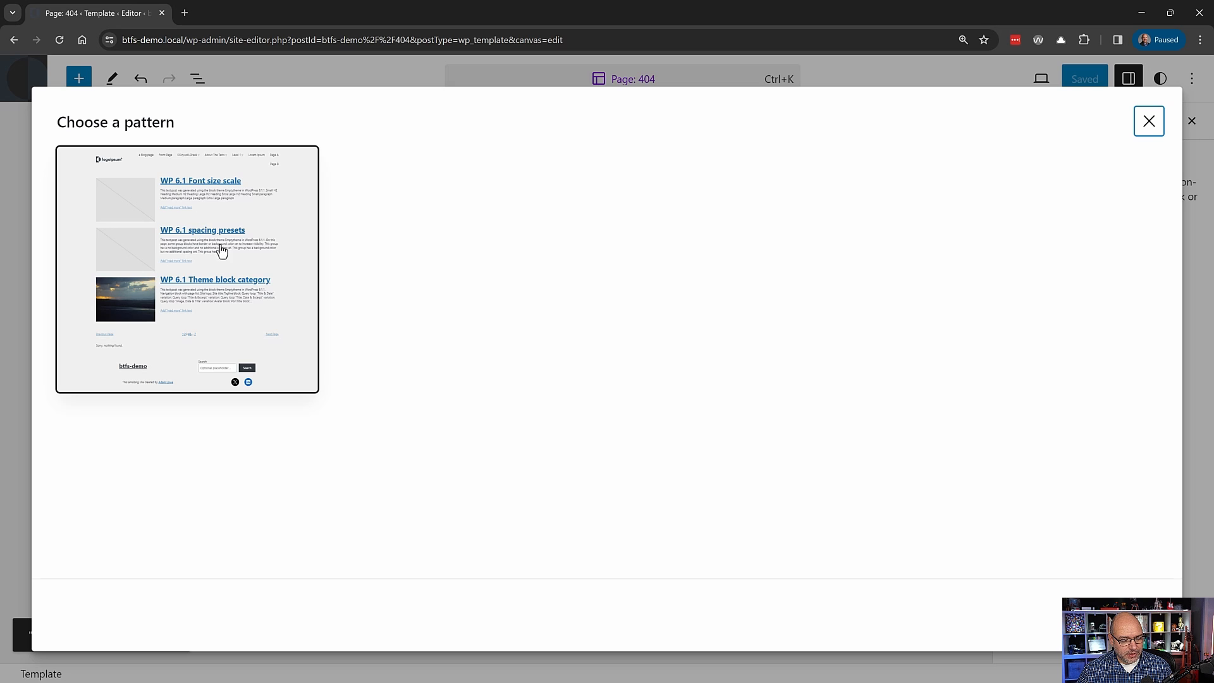
left_click(242, 249)
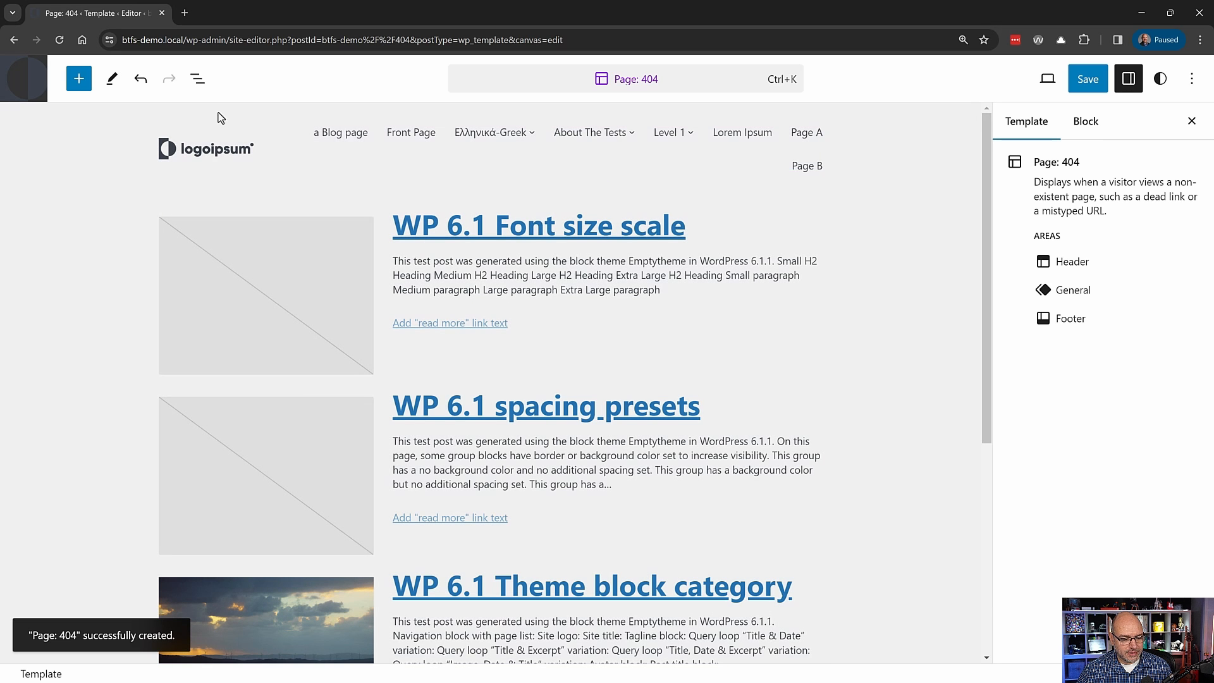
- Delete the Query Loop from the Row inside the template's Group
left_click(198, 79)
left_click(16, 187)
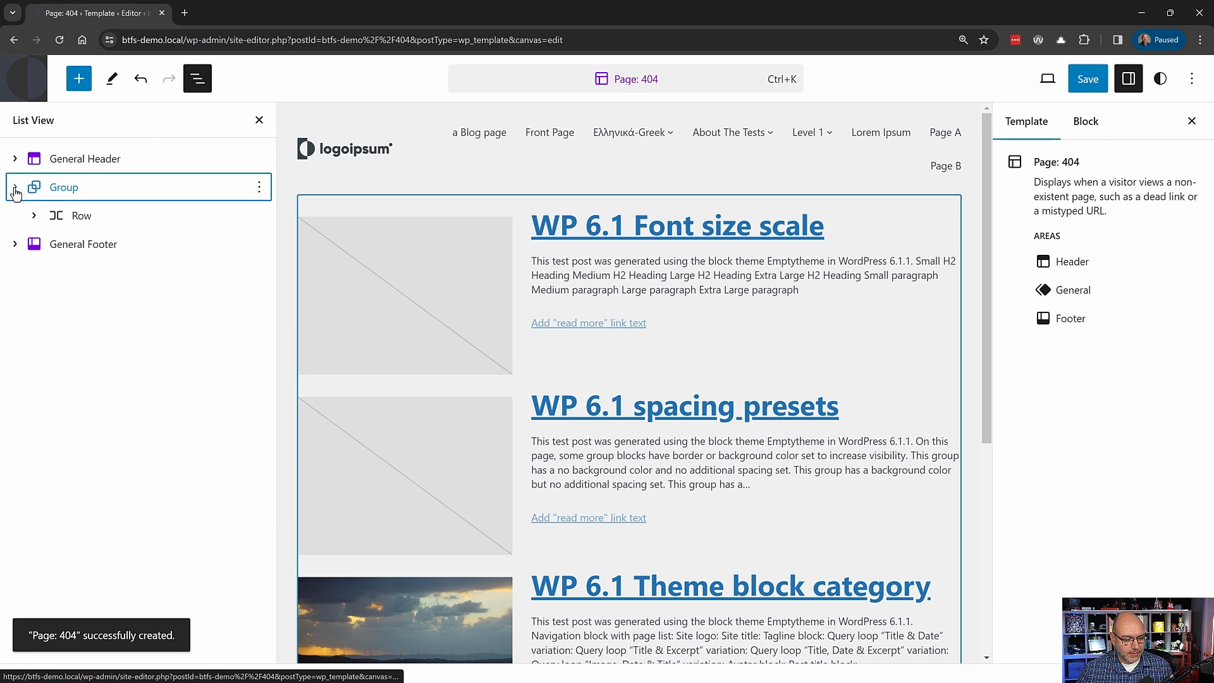
left_click(34, 216)
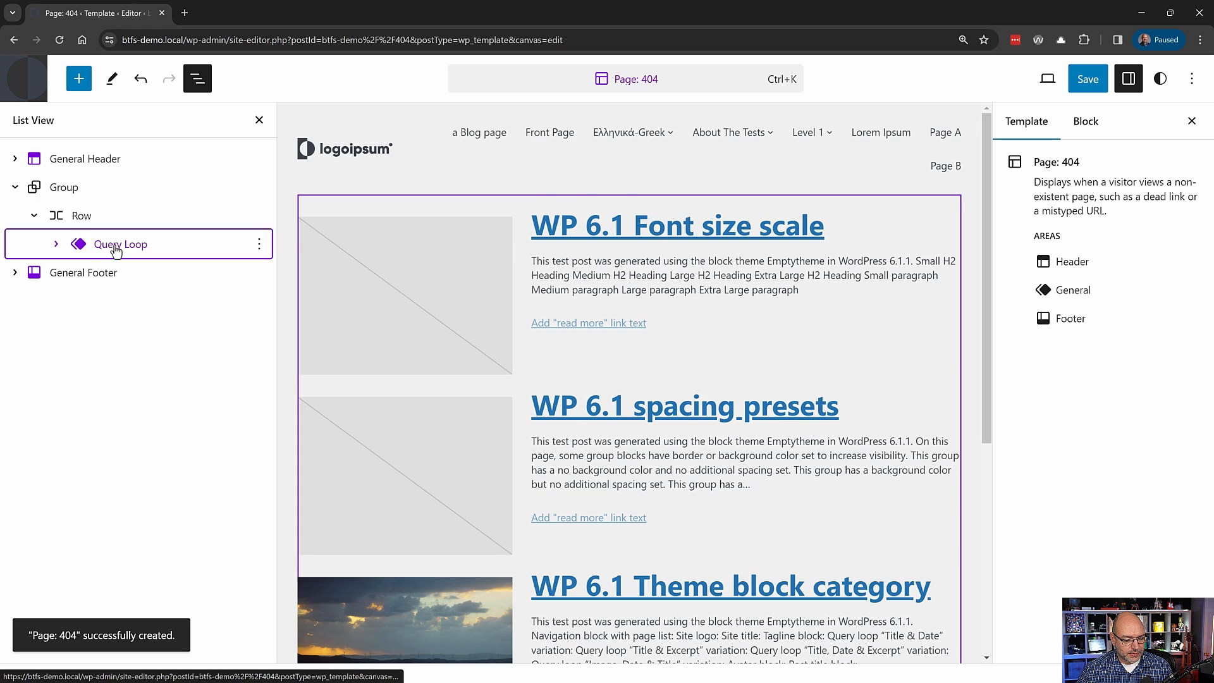
left_click(201, 253)
key("Delete")
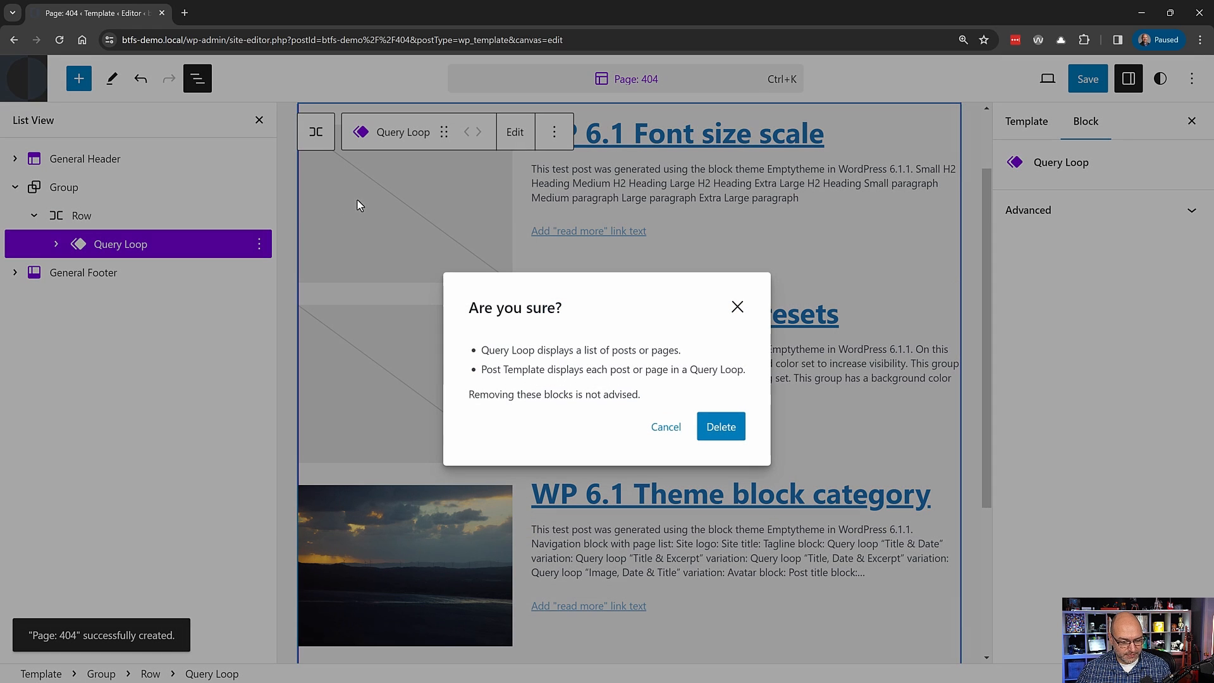
left_click(721, 426)
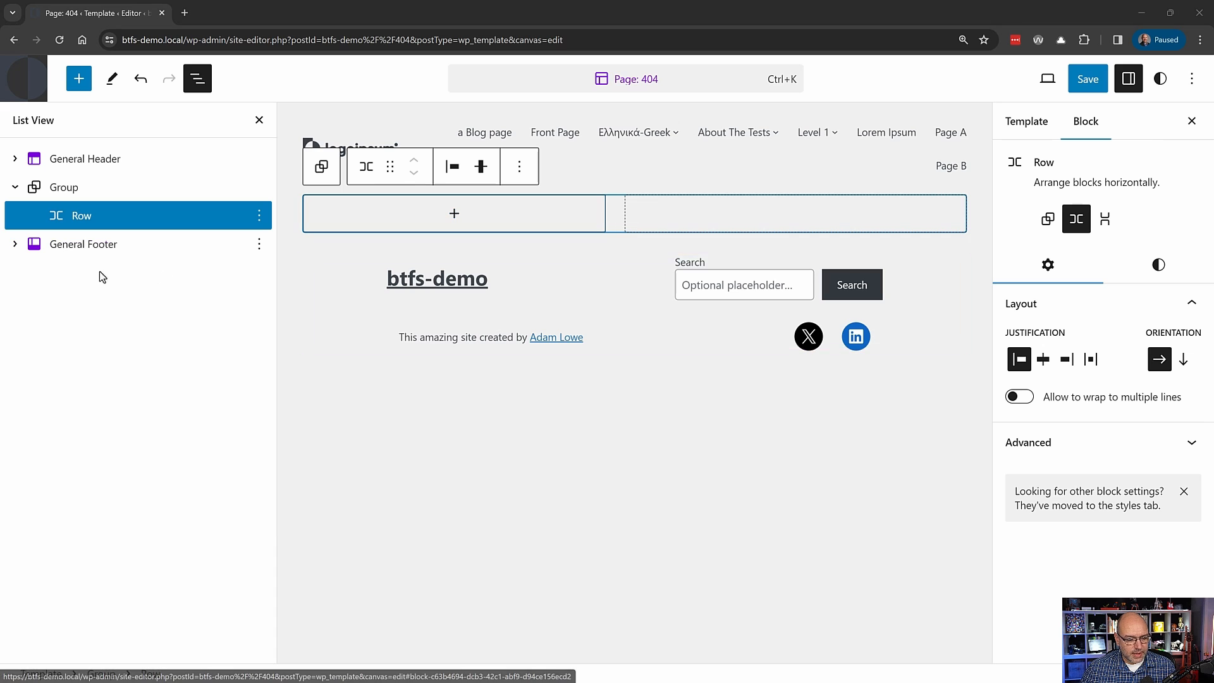
- Transform the empty Row into a Stack and add the heading "404 Page Not Found" inside it
left_click(367, 167)
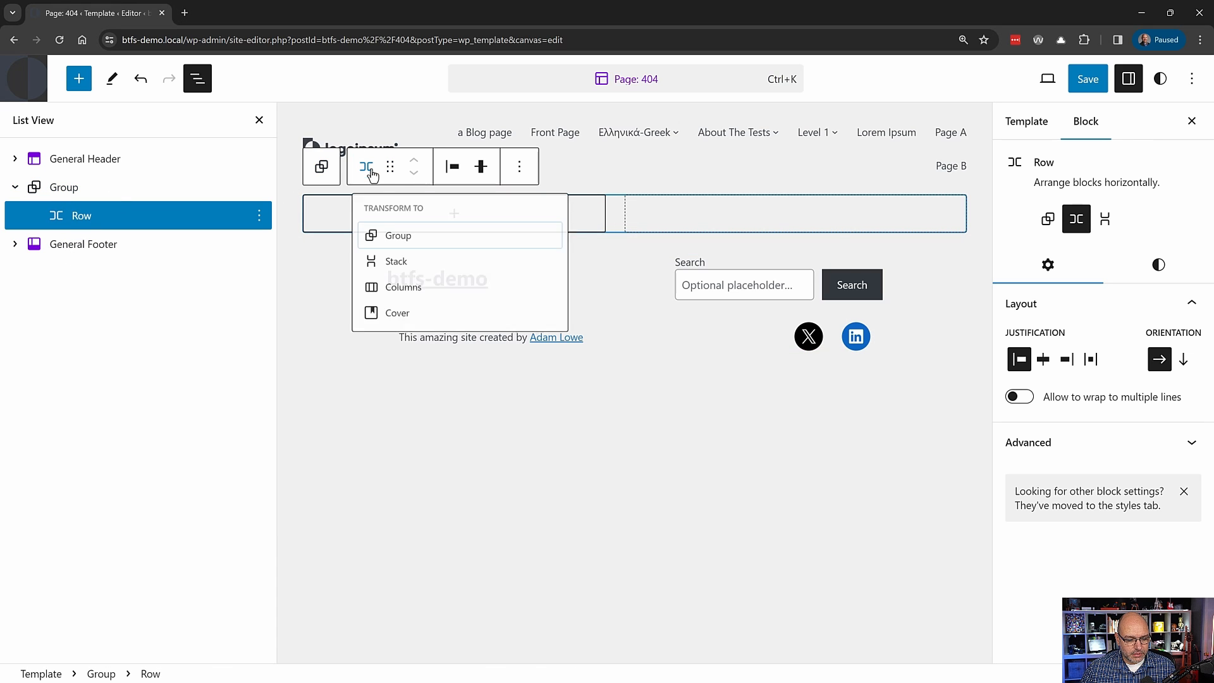
left_click(392, 276)
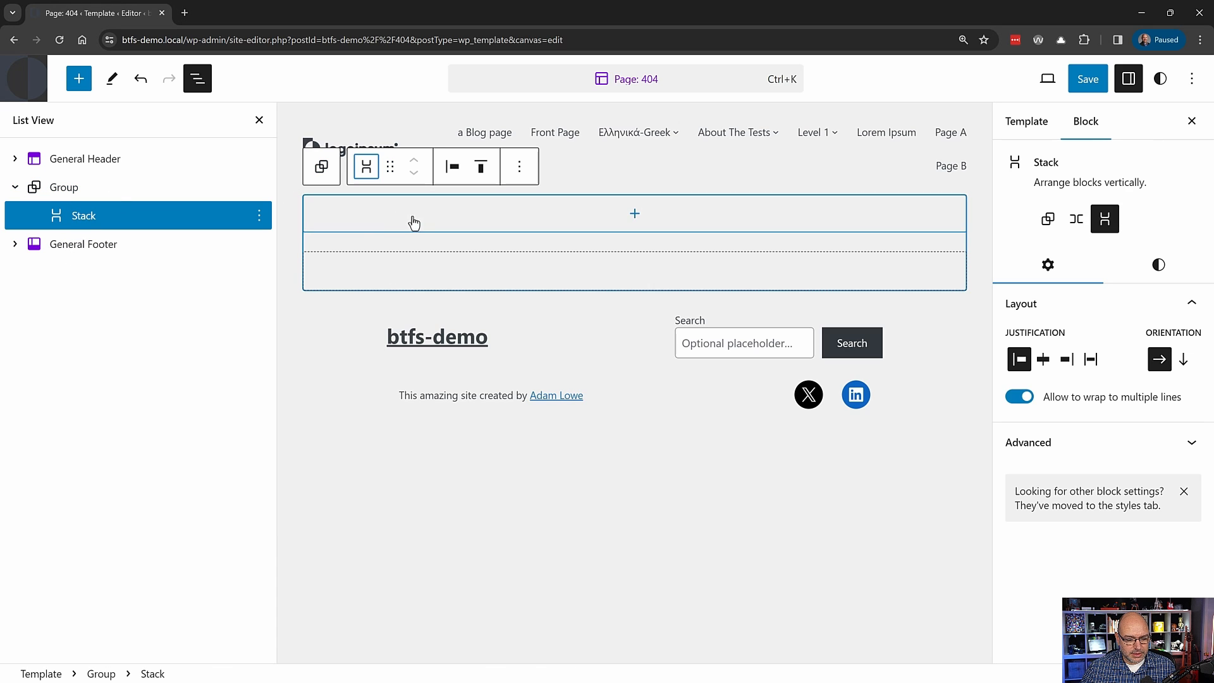
left_click(636, 217)
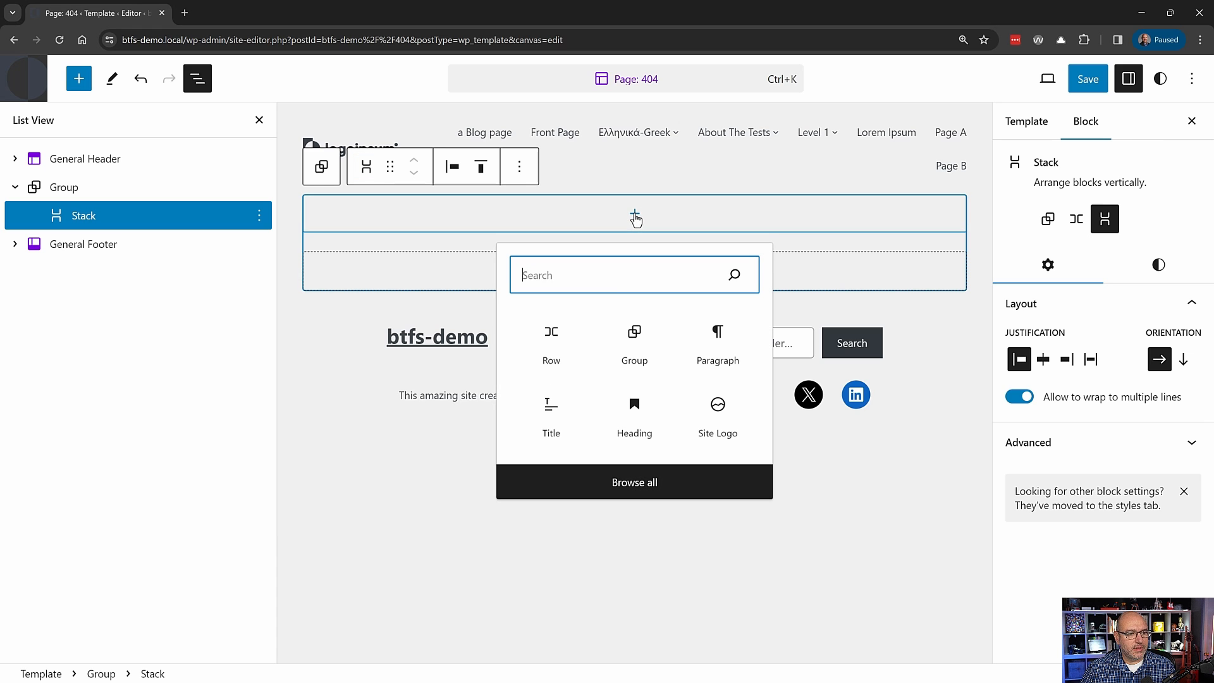
left_click(640, 420)
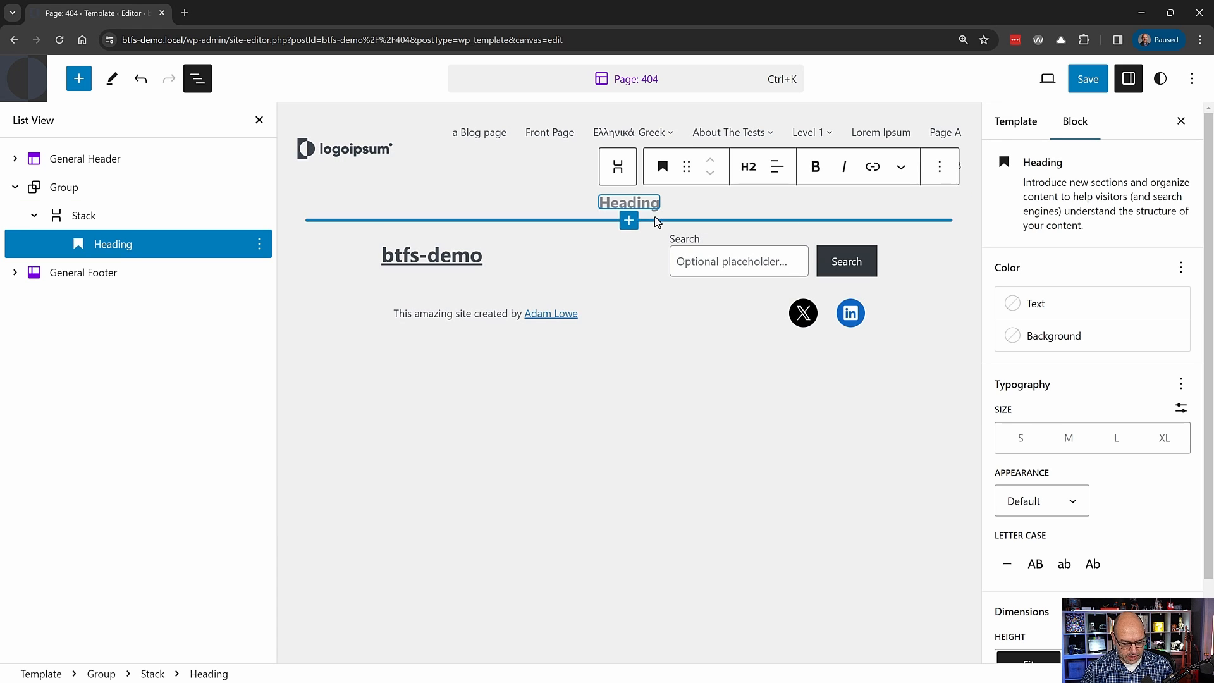
type("404 Page N")
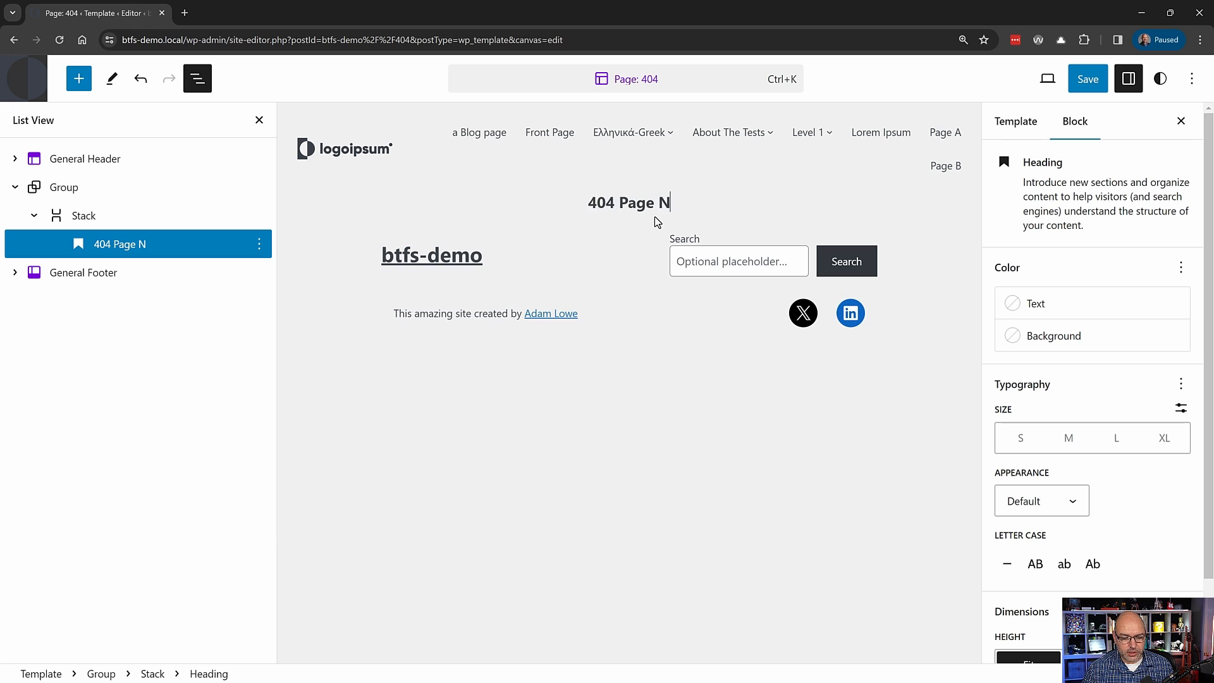
type("ot Found")
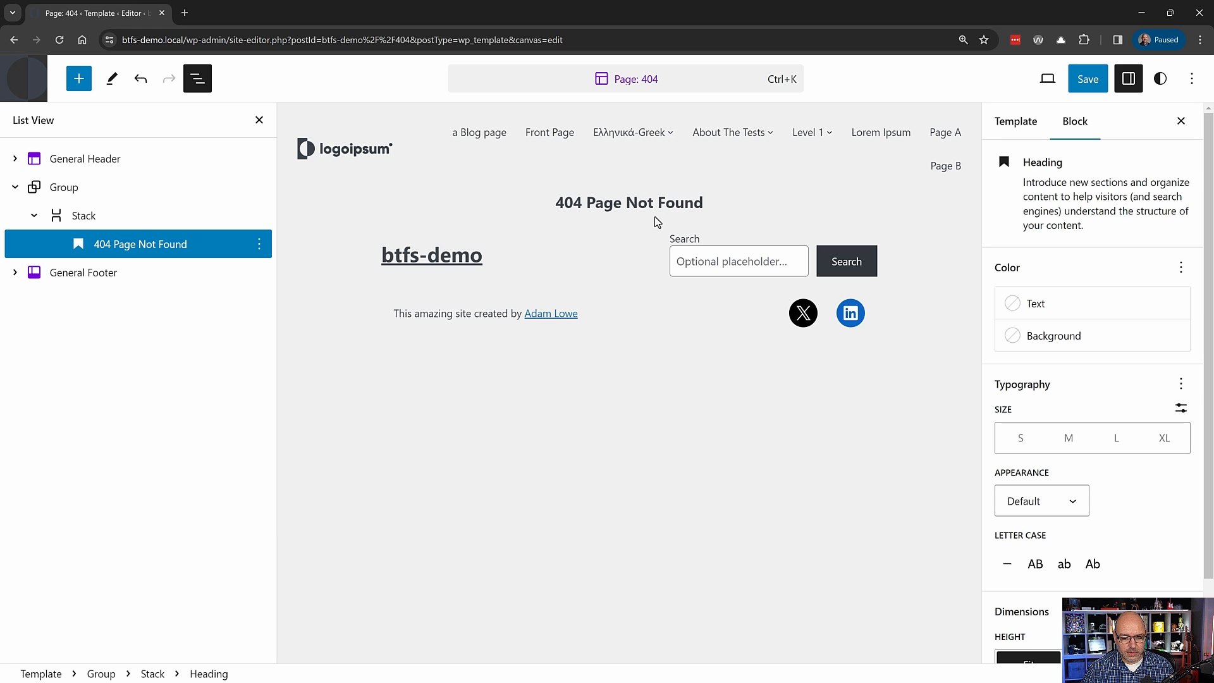
- Add a paragraph reading "Try Searching Instead..." below the heading, followed by a Search block
key("Return")
type("Try Searching")
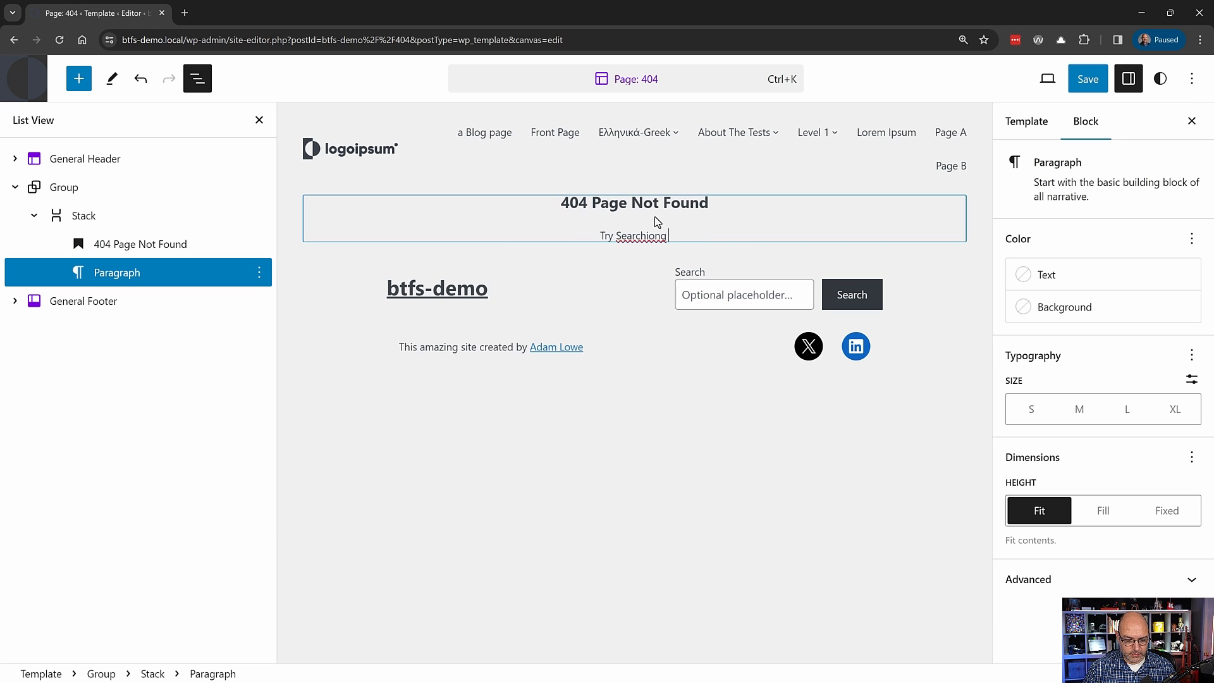
key("BackSpace")
type("g Instead")
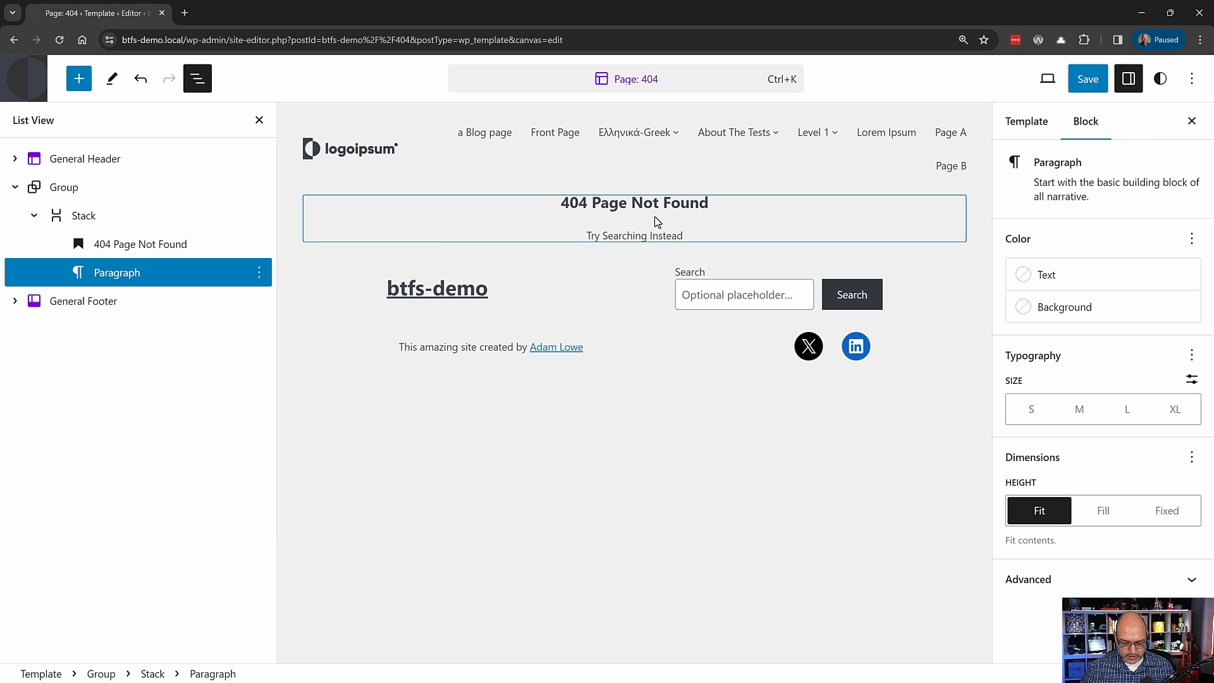
type("...")
key("Return")
type("/sea")
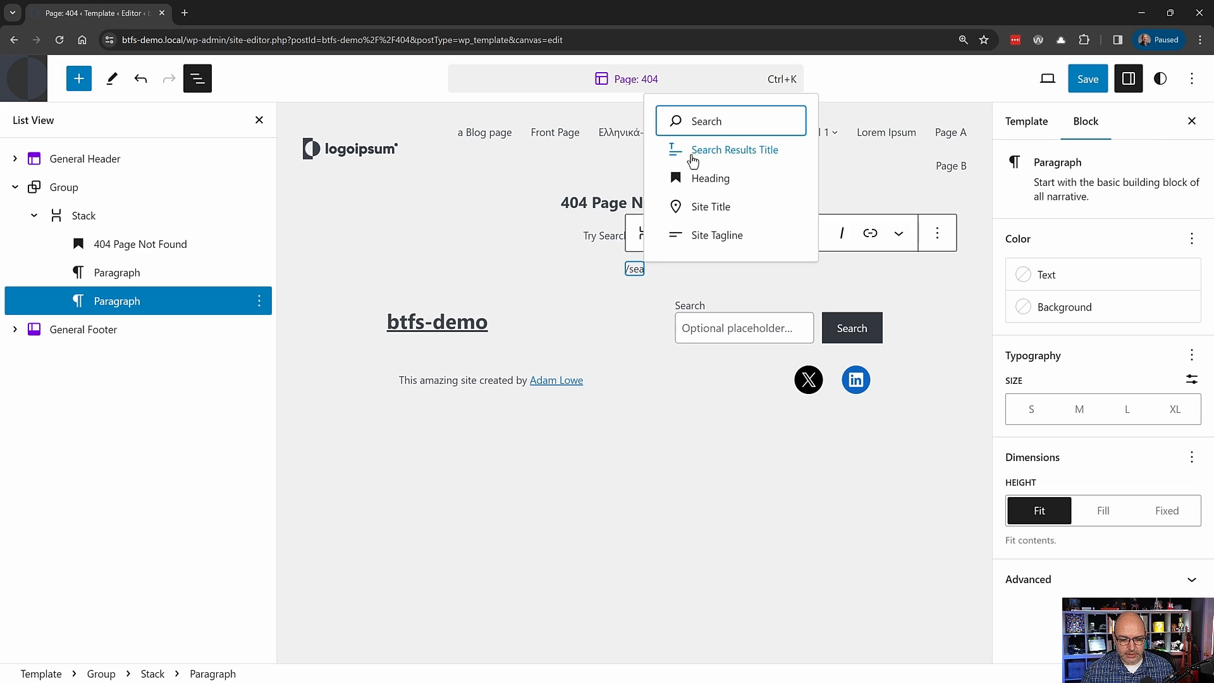
left_click(704, 121)
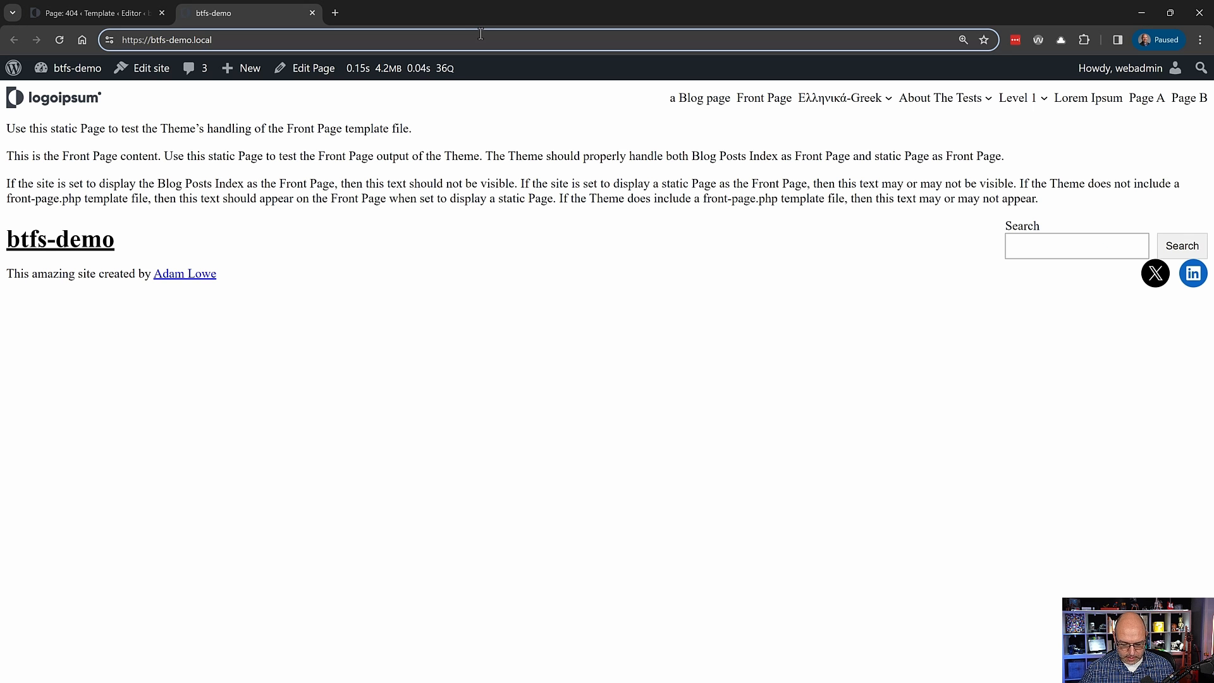
- Load the nonexistent address btfs-demo.local/nonononon, search for "lorem" from the 404 page, and check which template the results use
type("/nonononon")
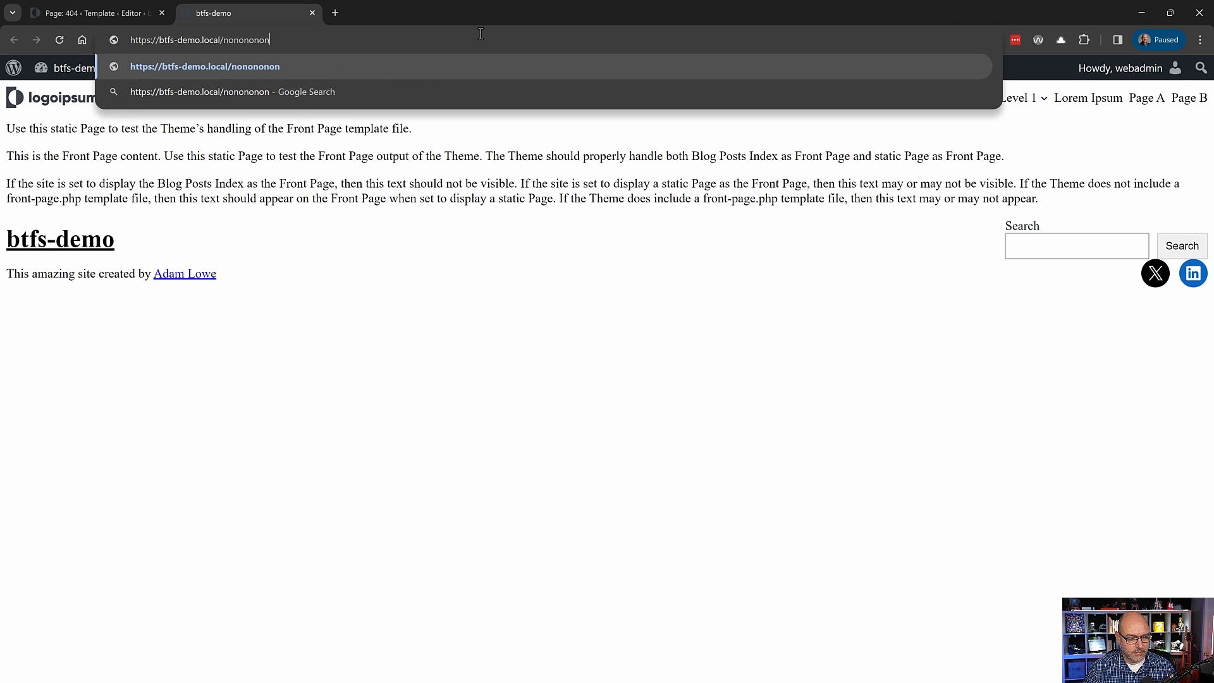
key("Return")
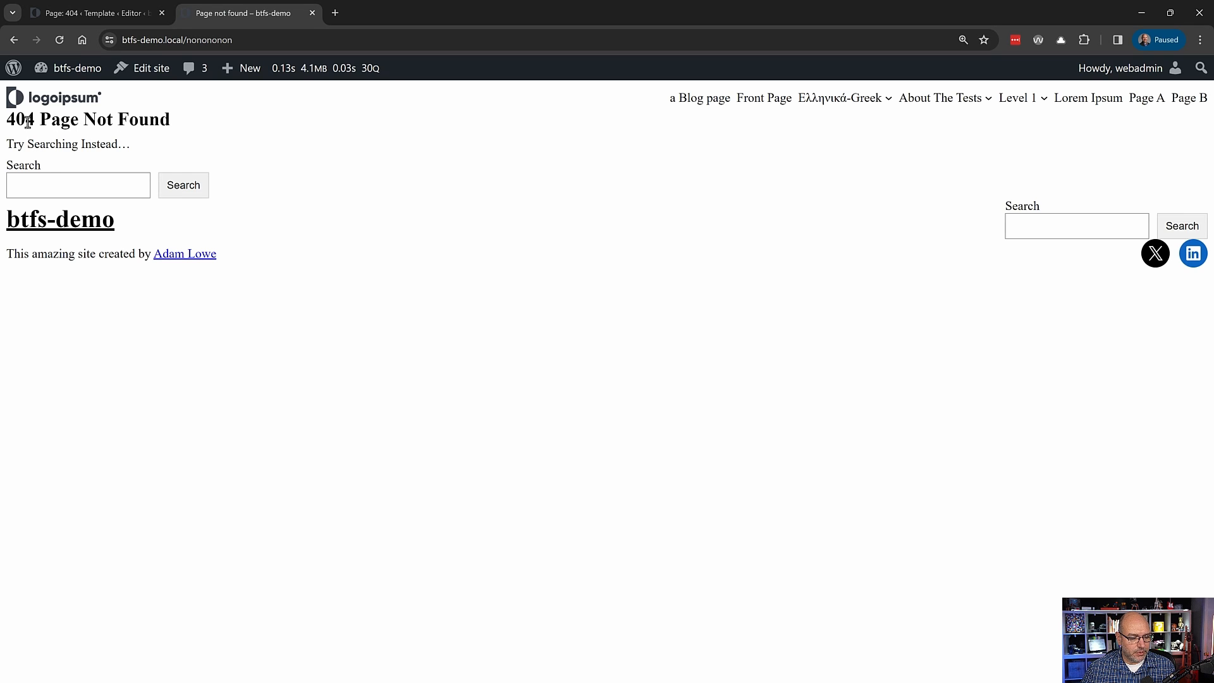
left_click(73, 184)
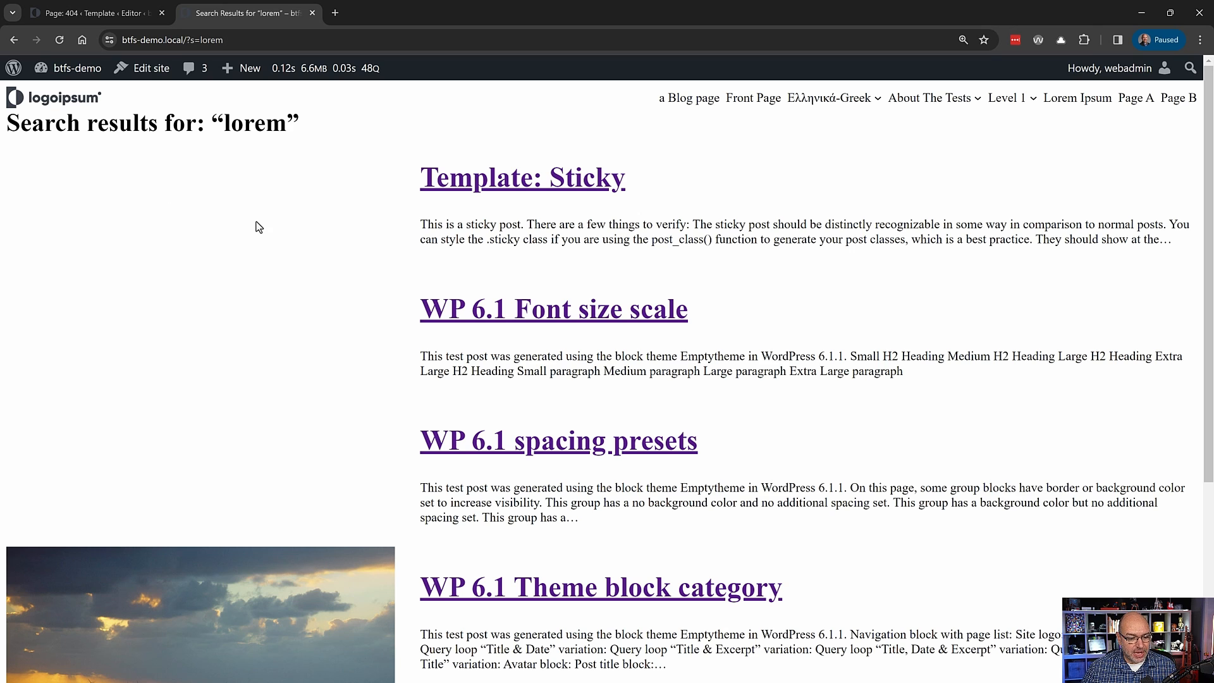
mouse_move(320, 70)
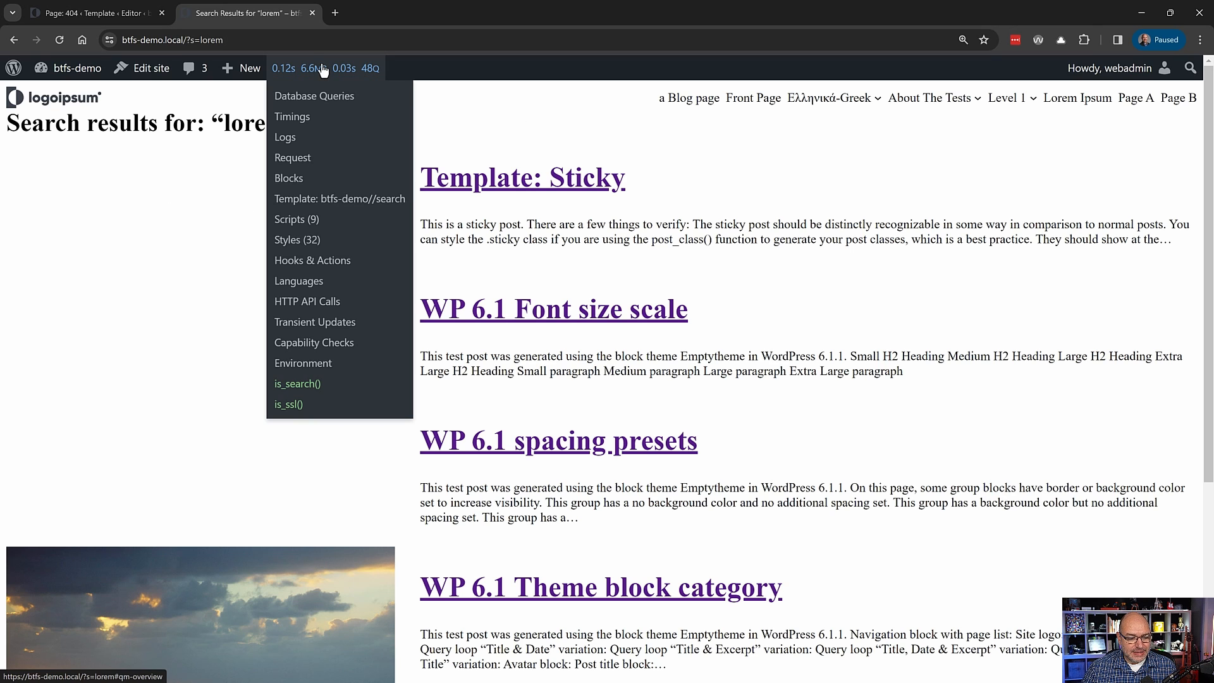